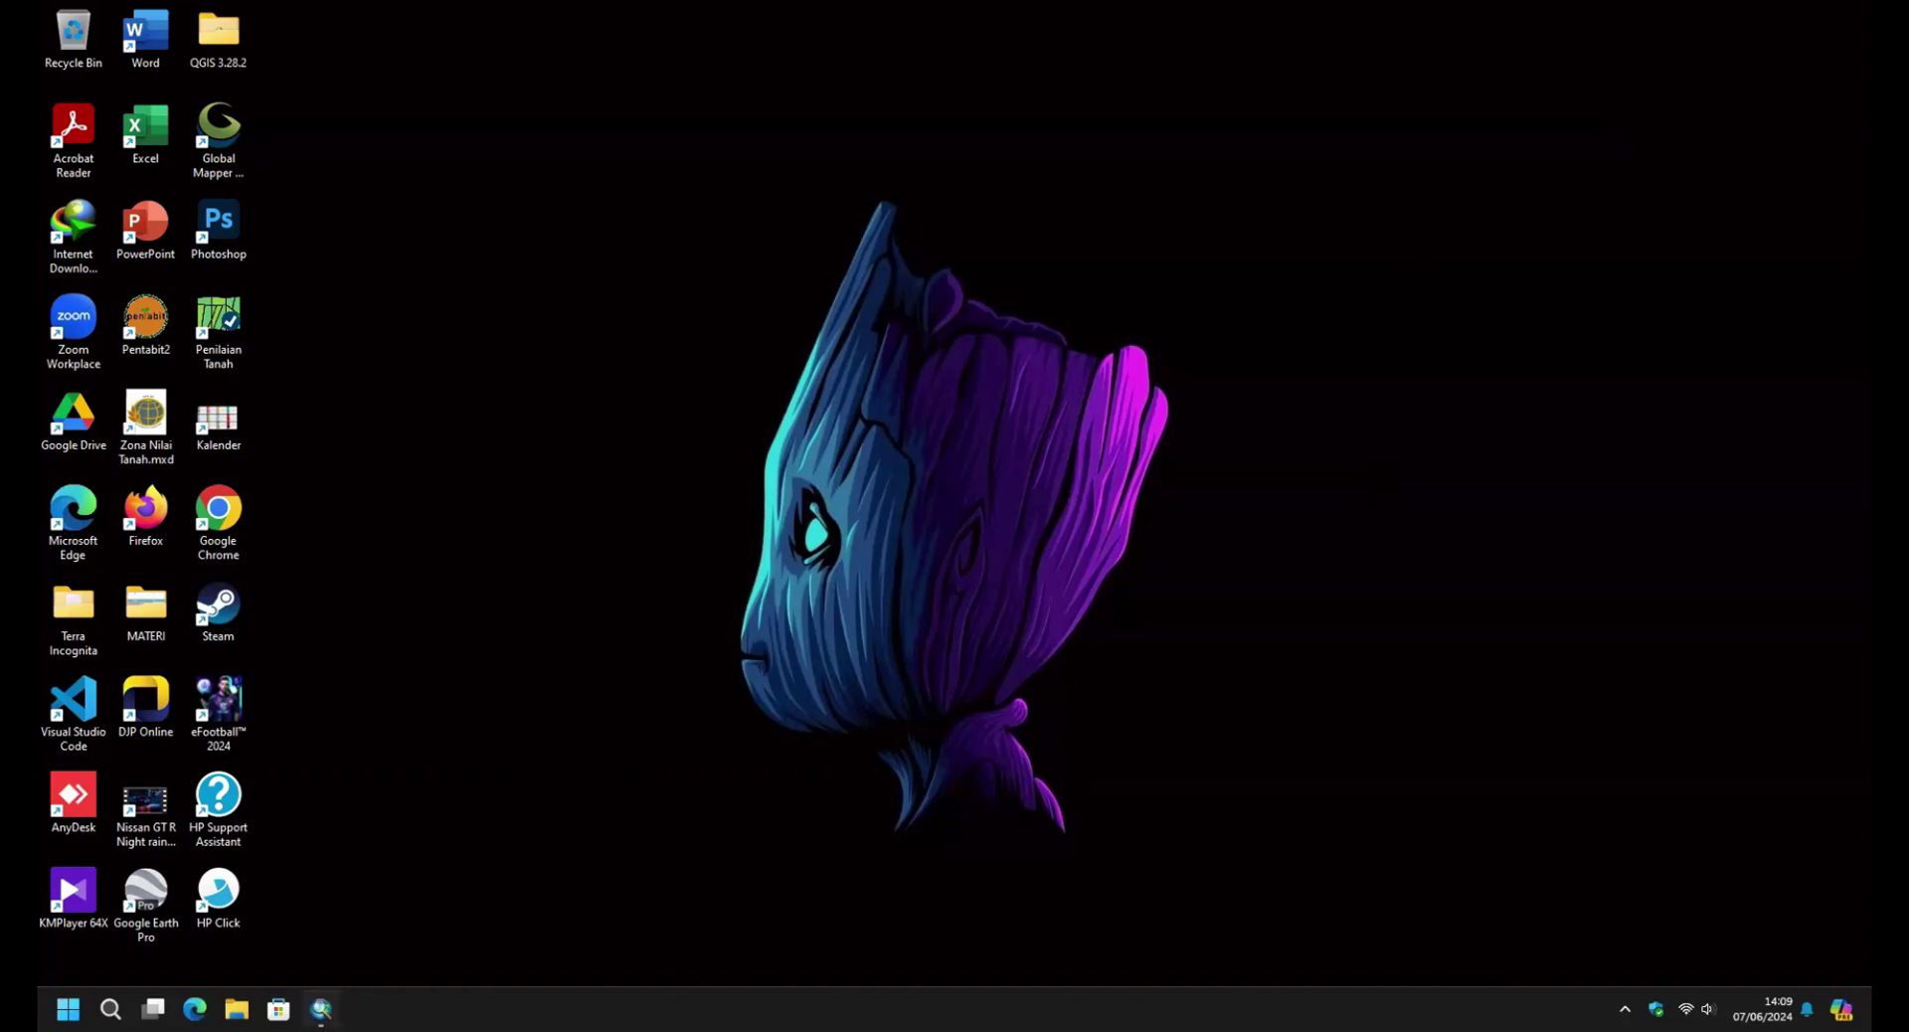
In ArcMap, start Plih Layer Zona with ZNT_TahunSebelumnya.shp from the "2. file updating (.shp)" folder as ZNT Sebelumnya, and open its coordinate system settings.
{"action": "left_click", "coordinate": [321, 1009]}
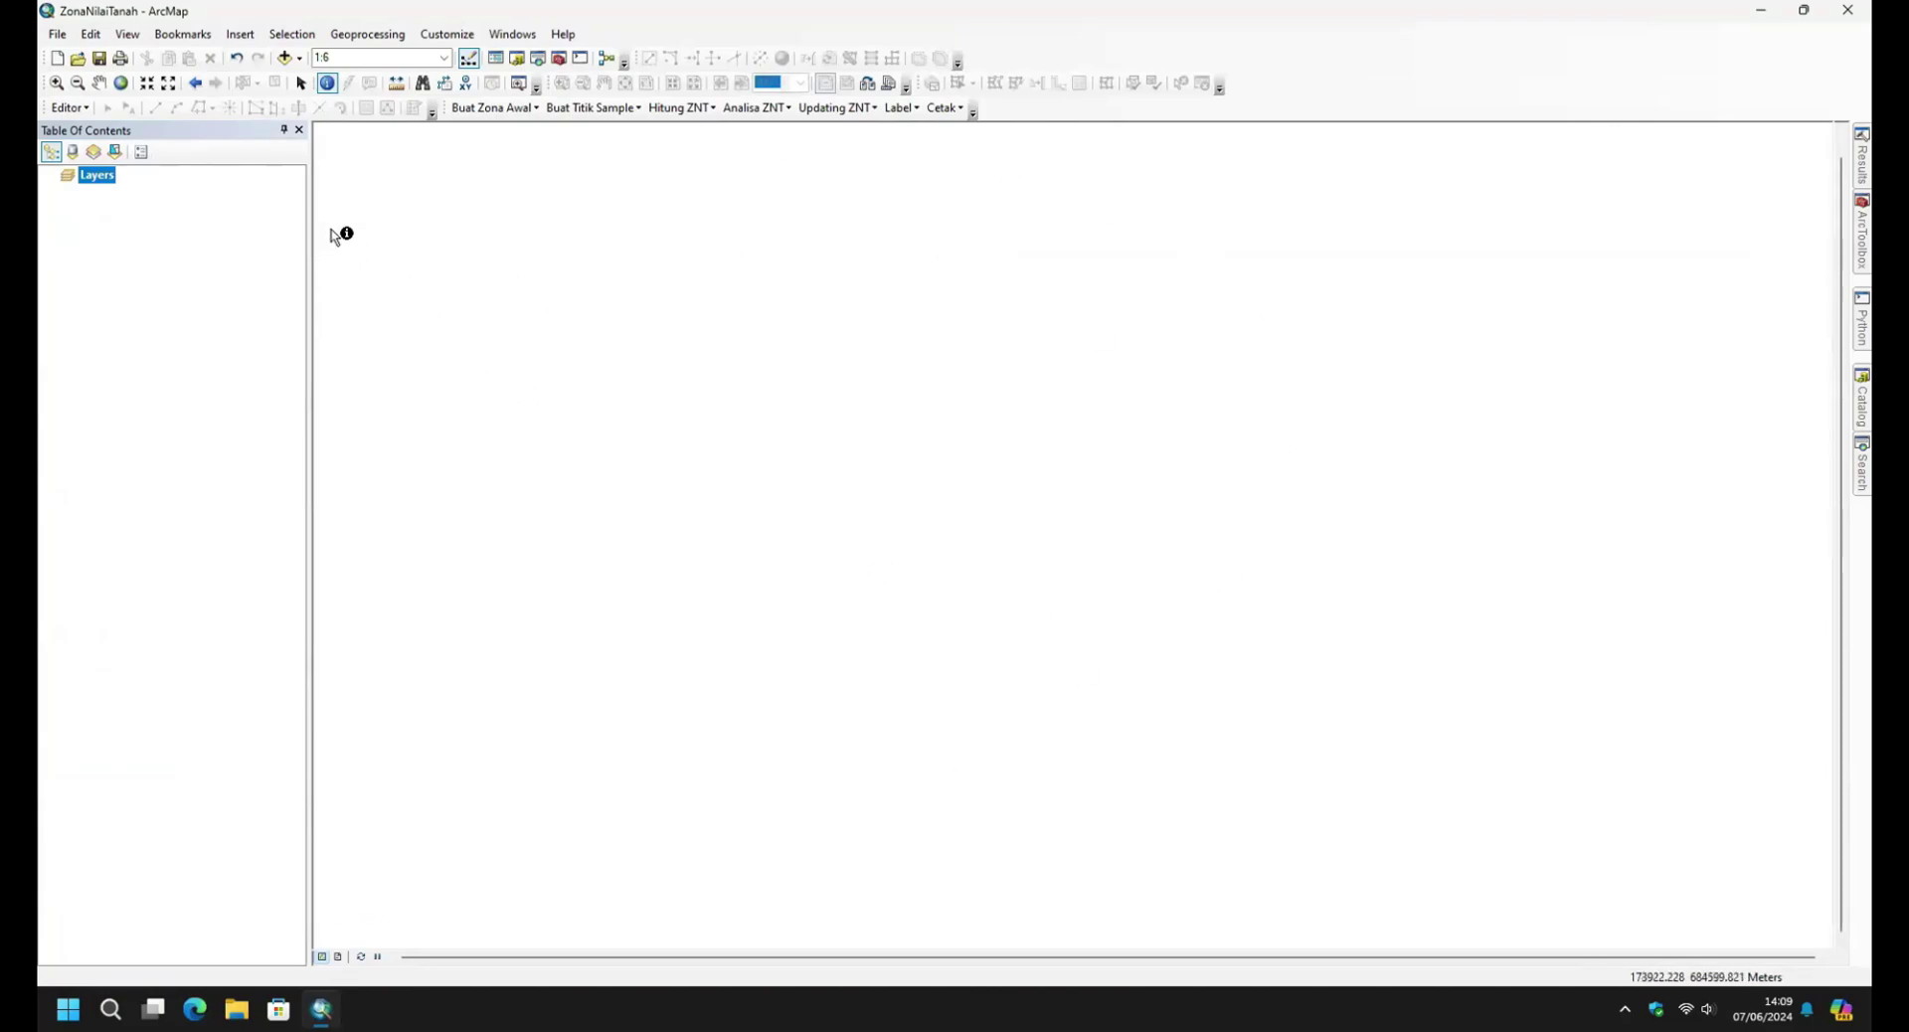
{"action": "left_click", "coordinate": [838, 107]}
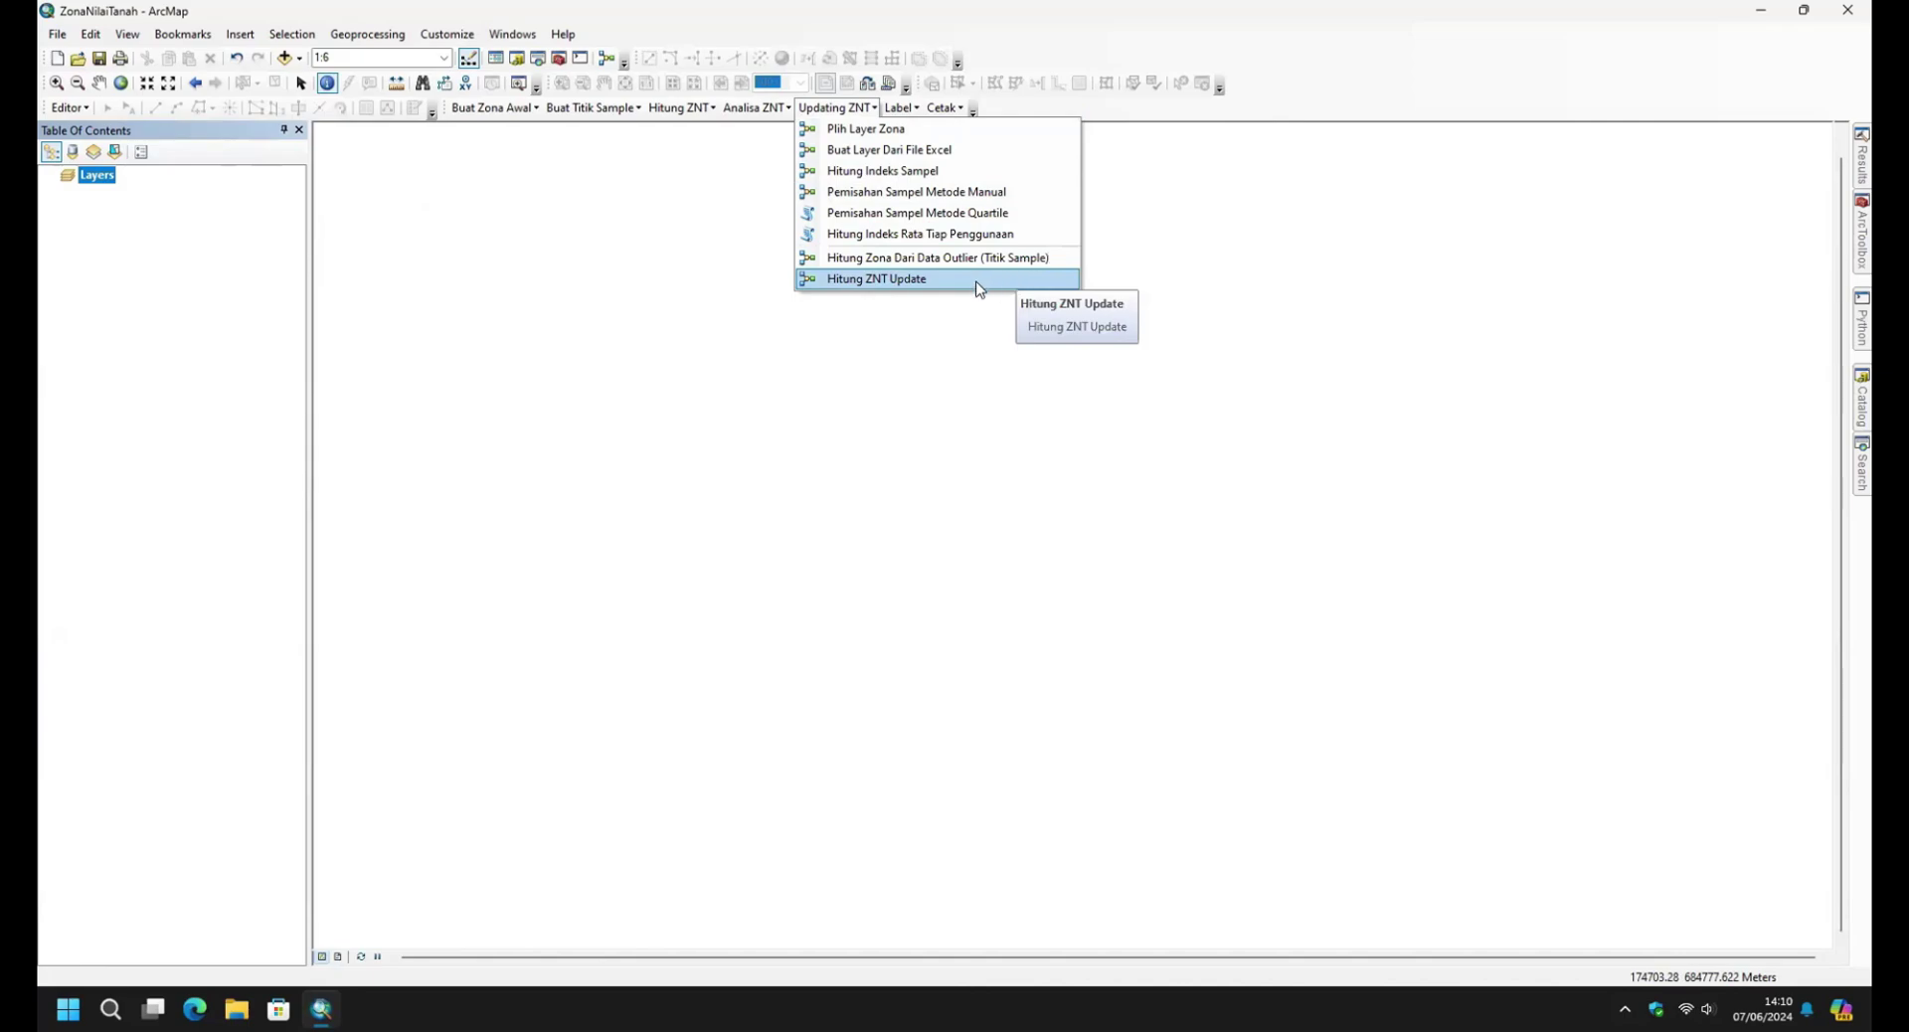
{"action": "left_click", "coordinate": [873, 138]}
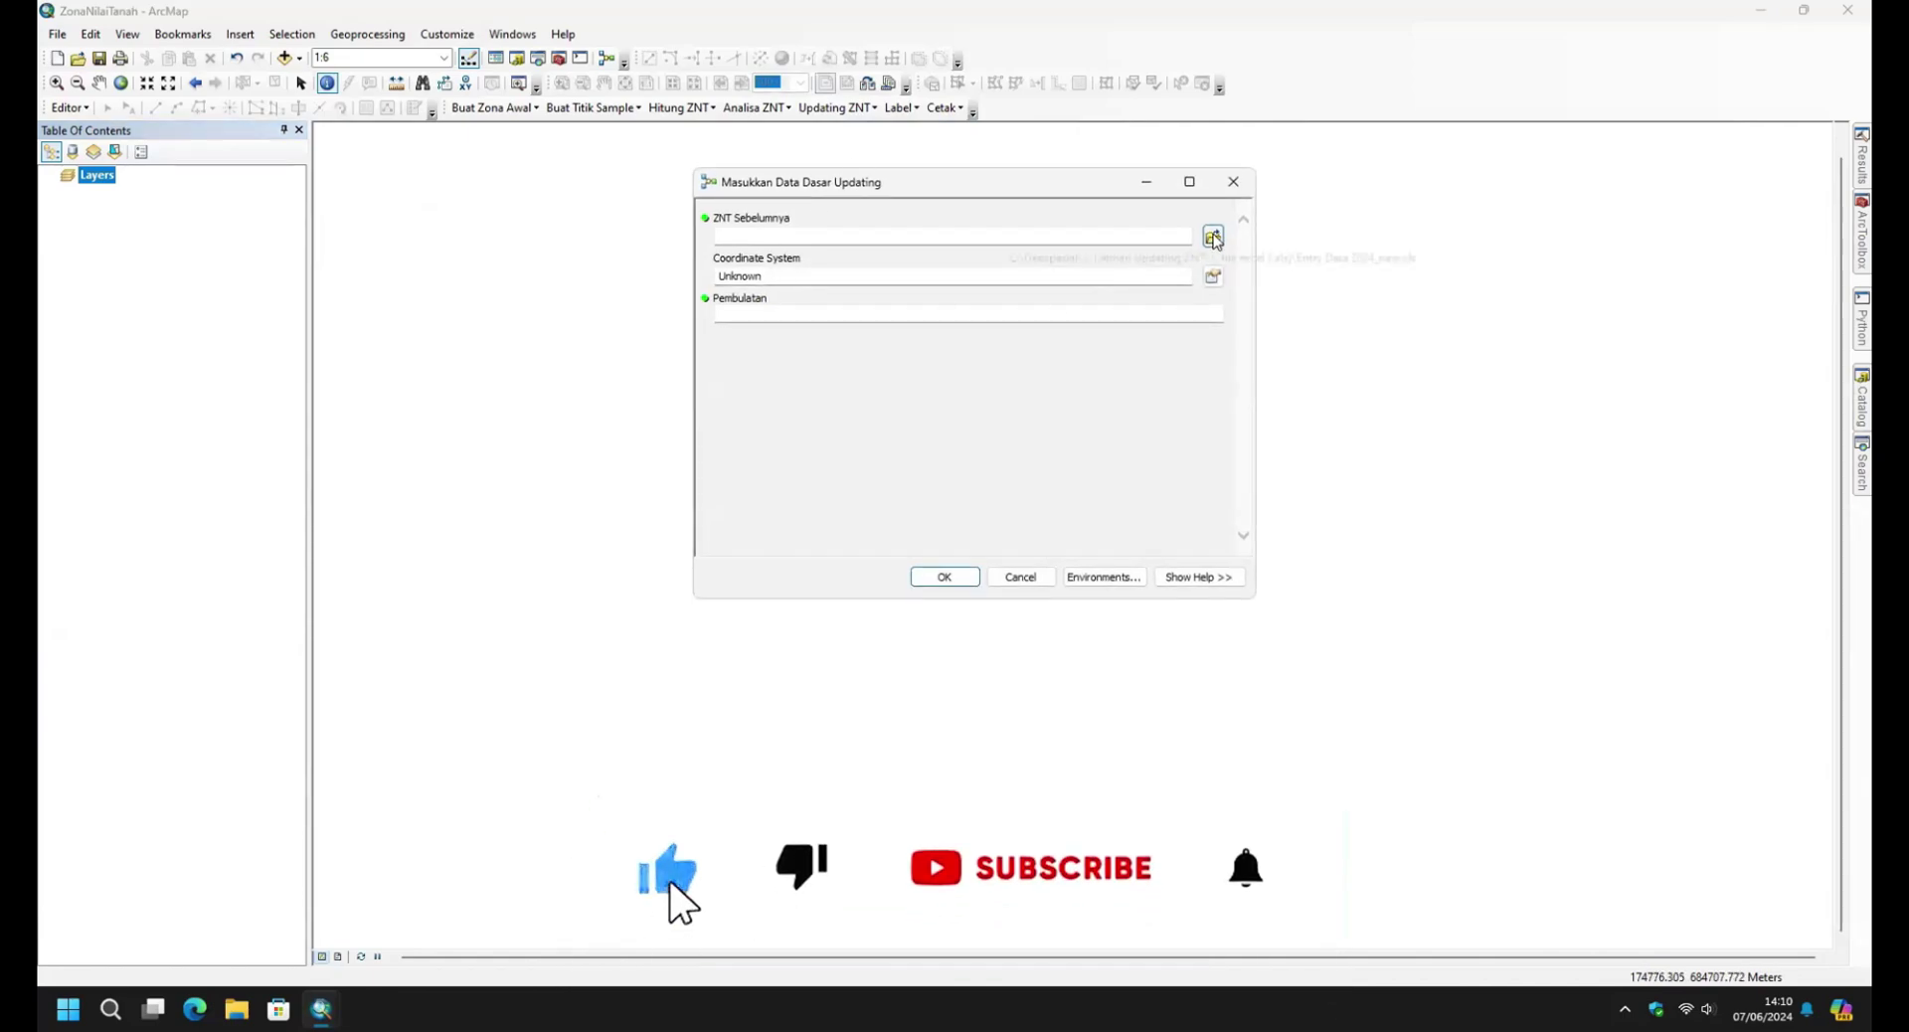
{"action": "left_click", "coordinate": [1212, 235]}
{"action": "left_click", "coordinate": [895, 268]}
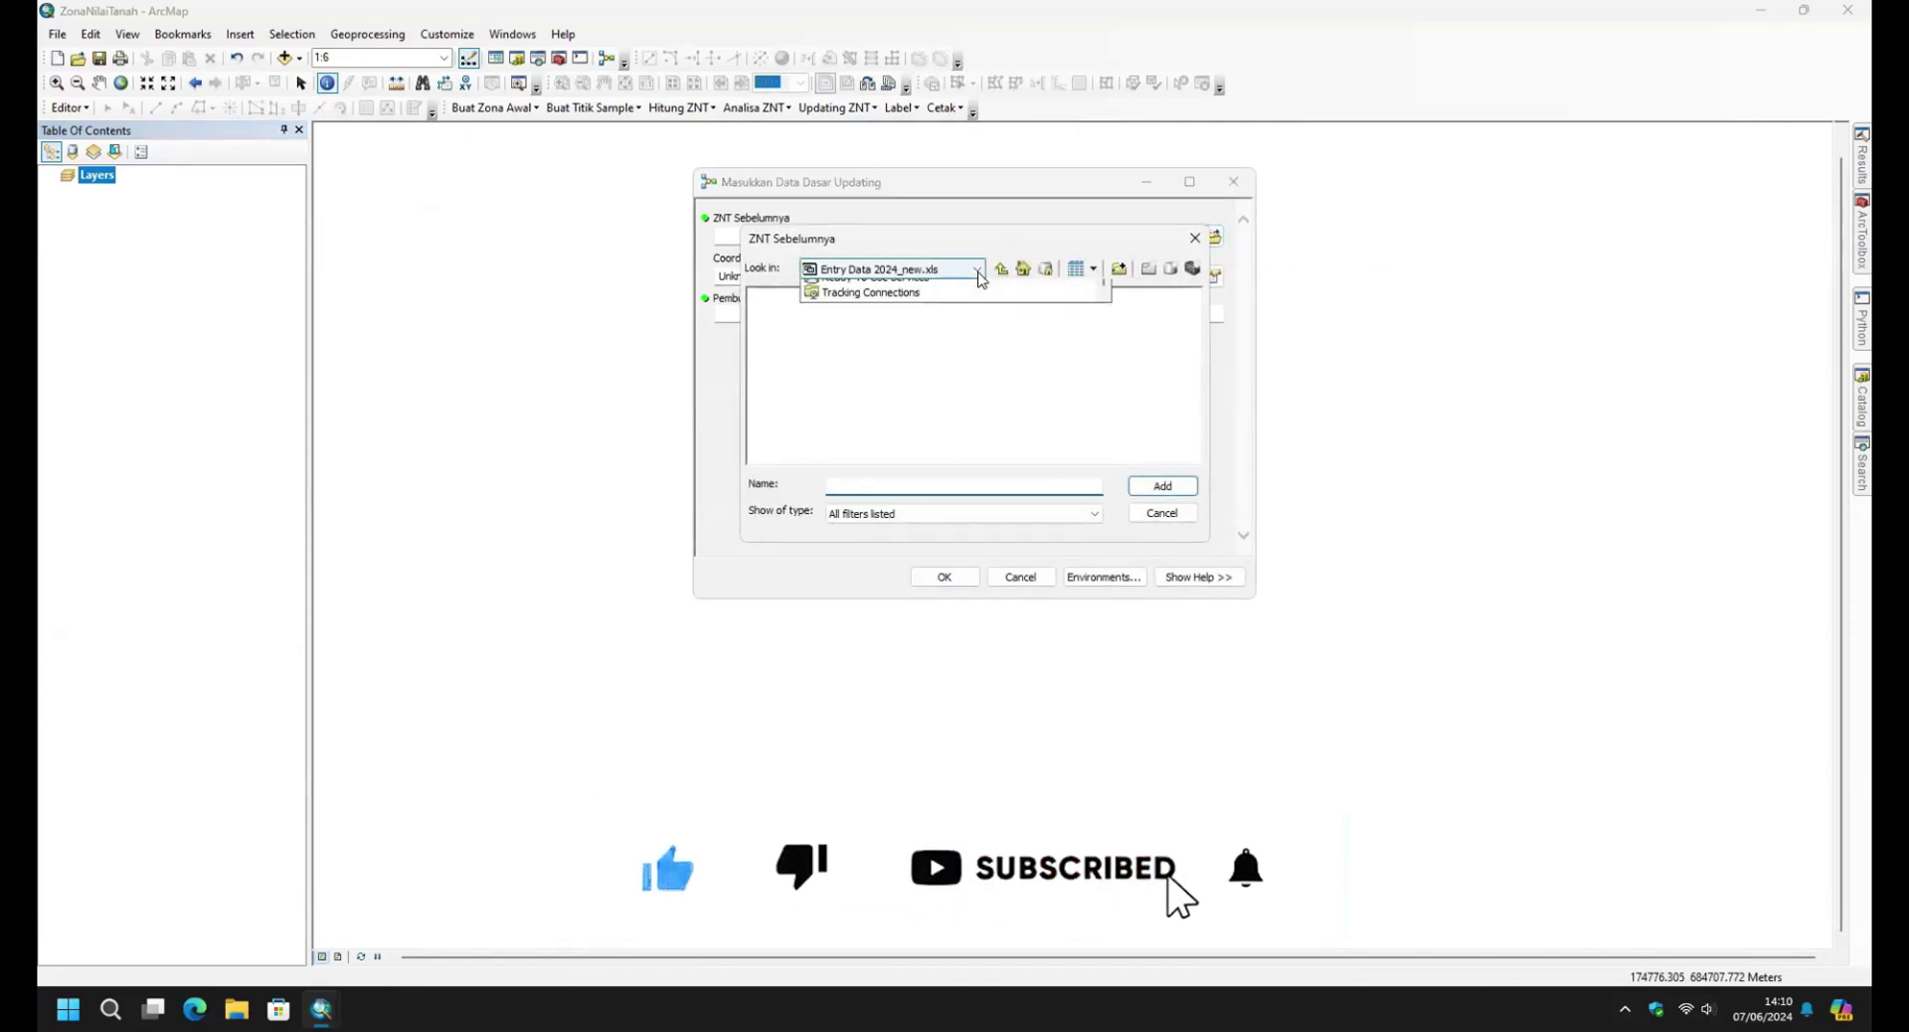
{"action": "left_click", "coordinate": [935, 305]}
{"action": "double_click", "coordinate": [805, 311]}
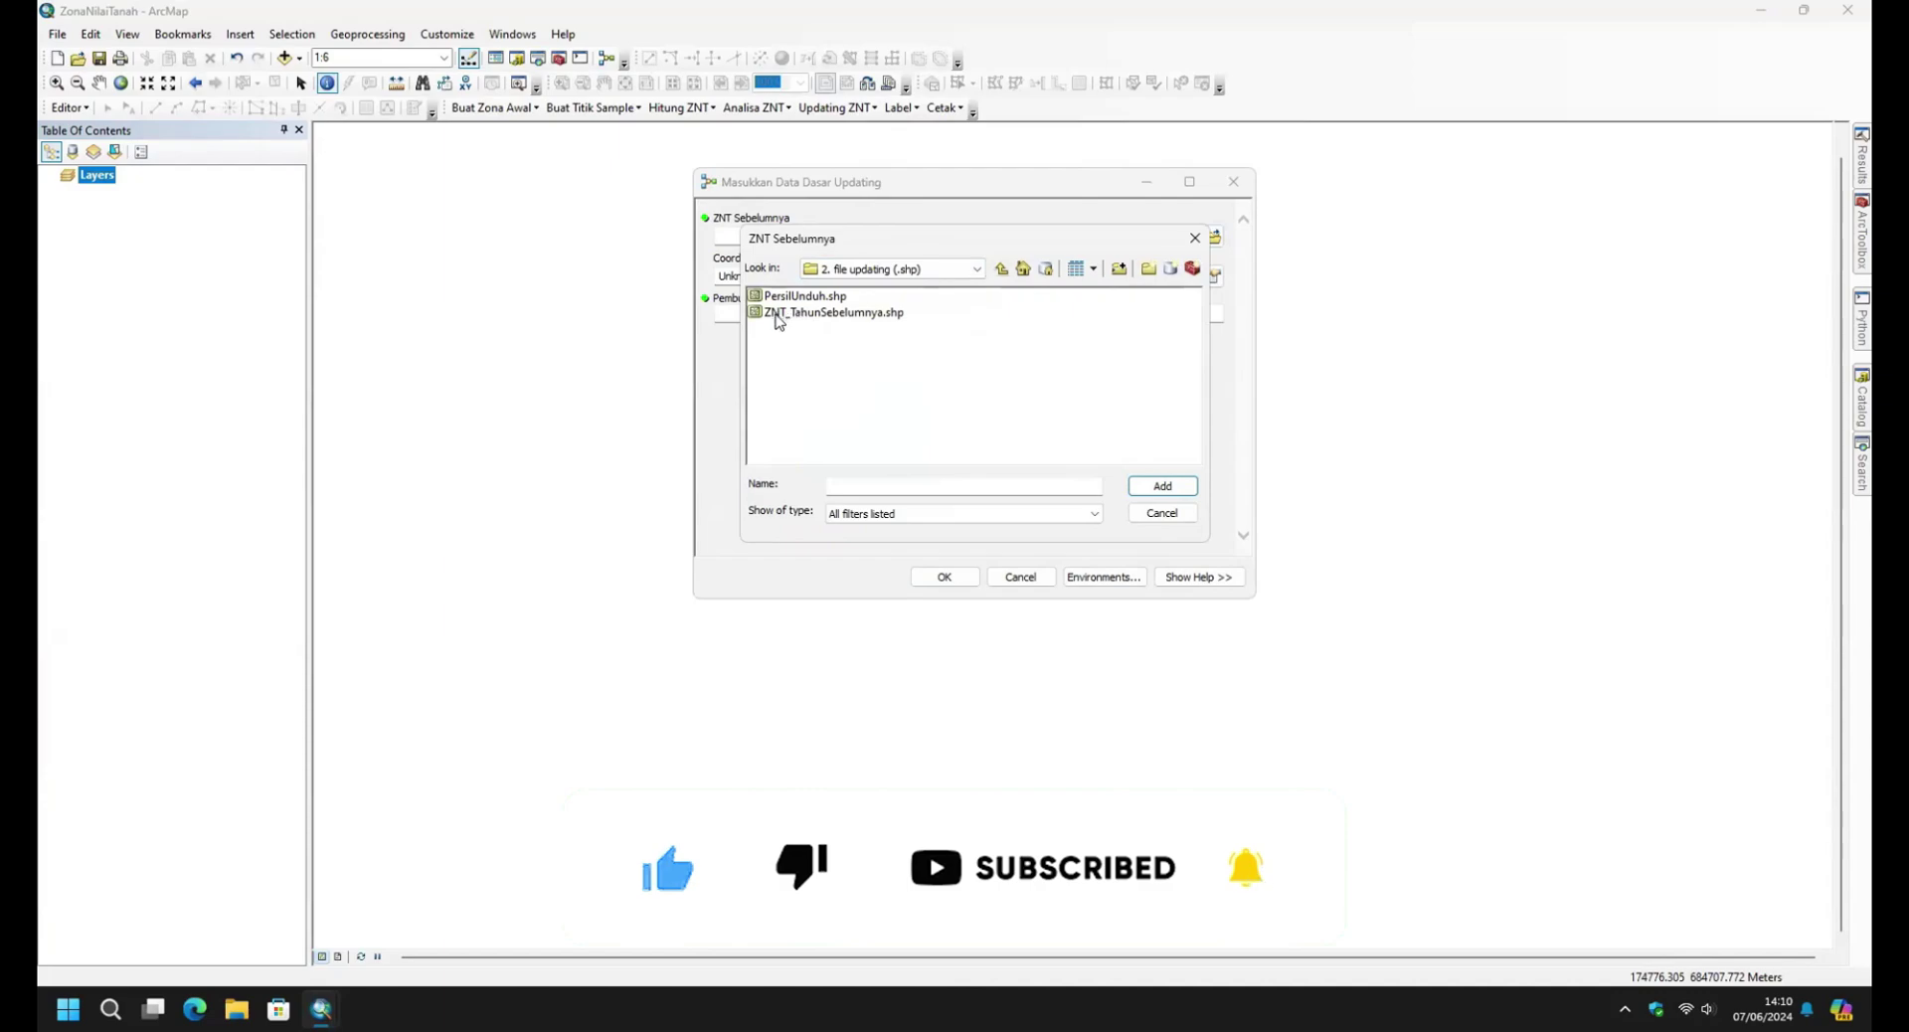
{"action": "left_click", "coordinate": [832, 313]}
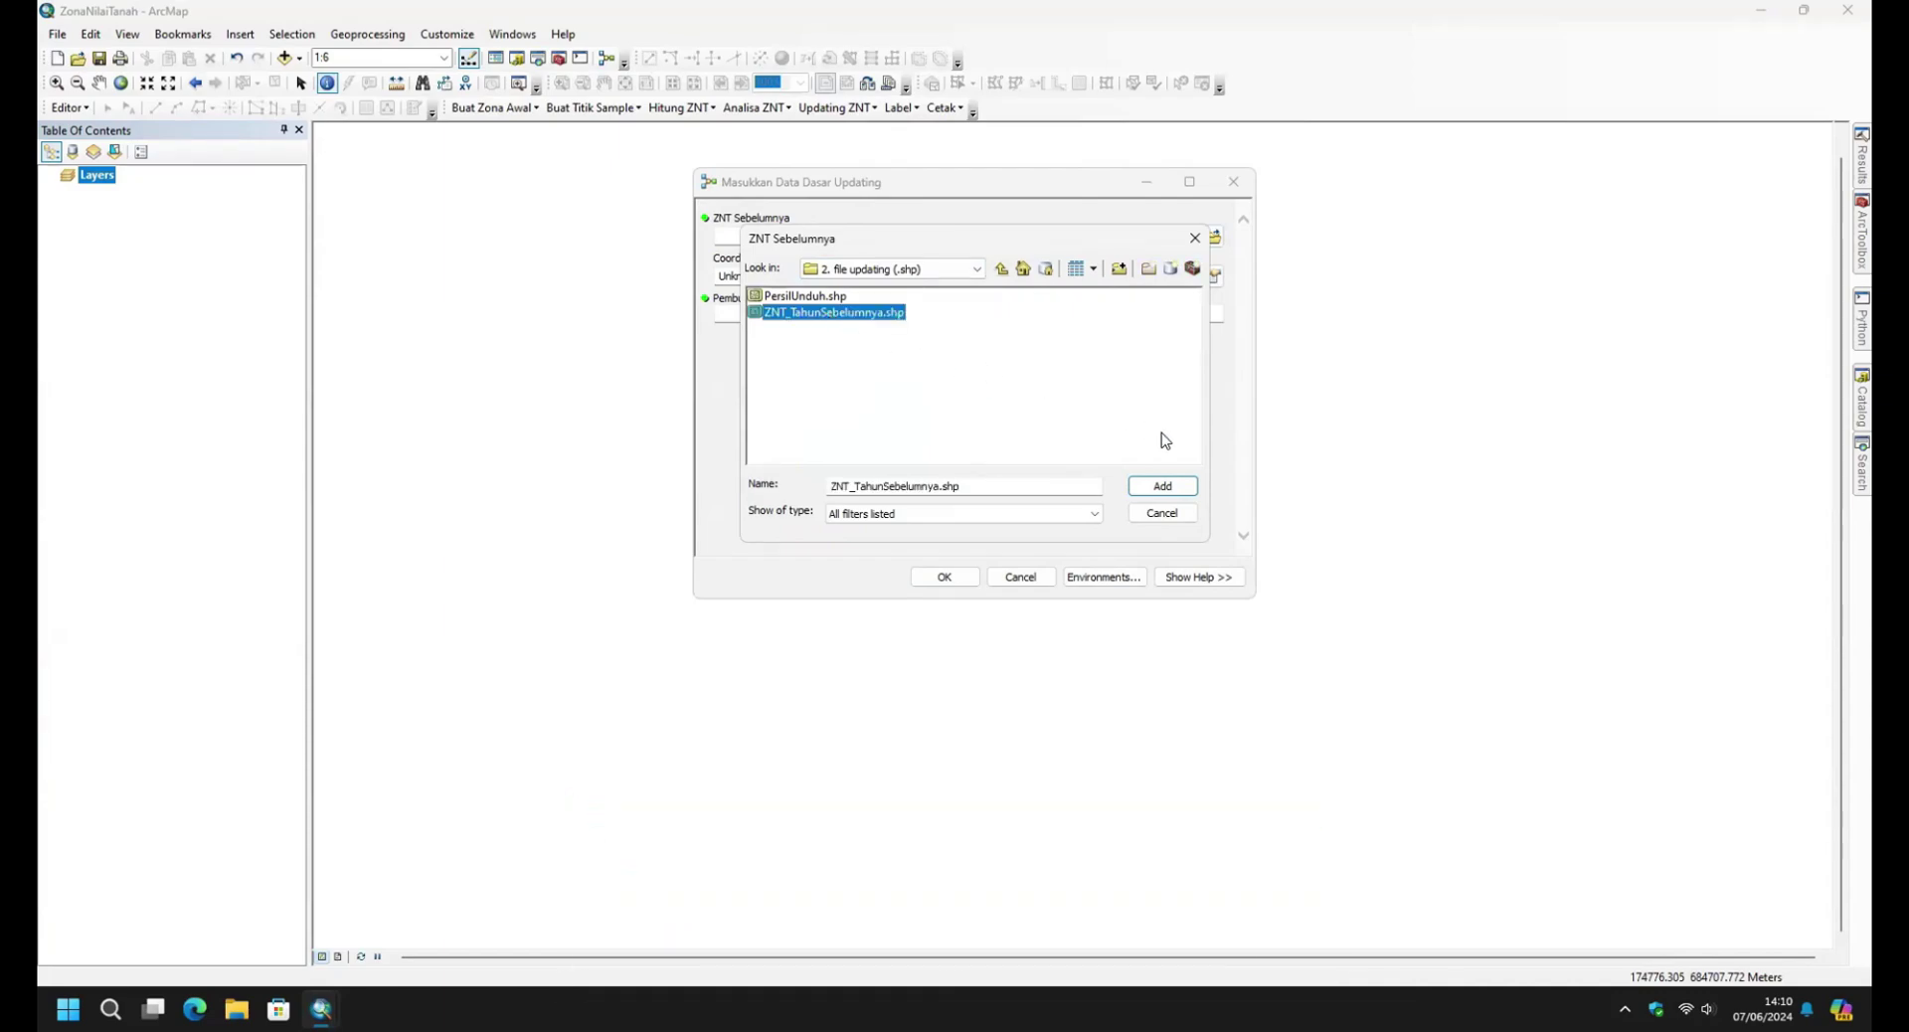
{"action": "left_click", "coordinate": [1153, 487]}
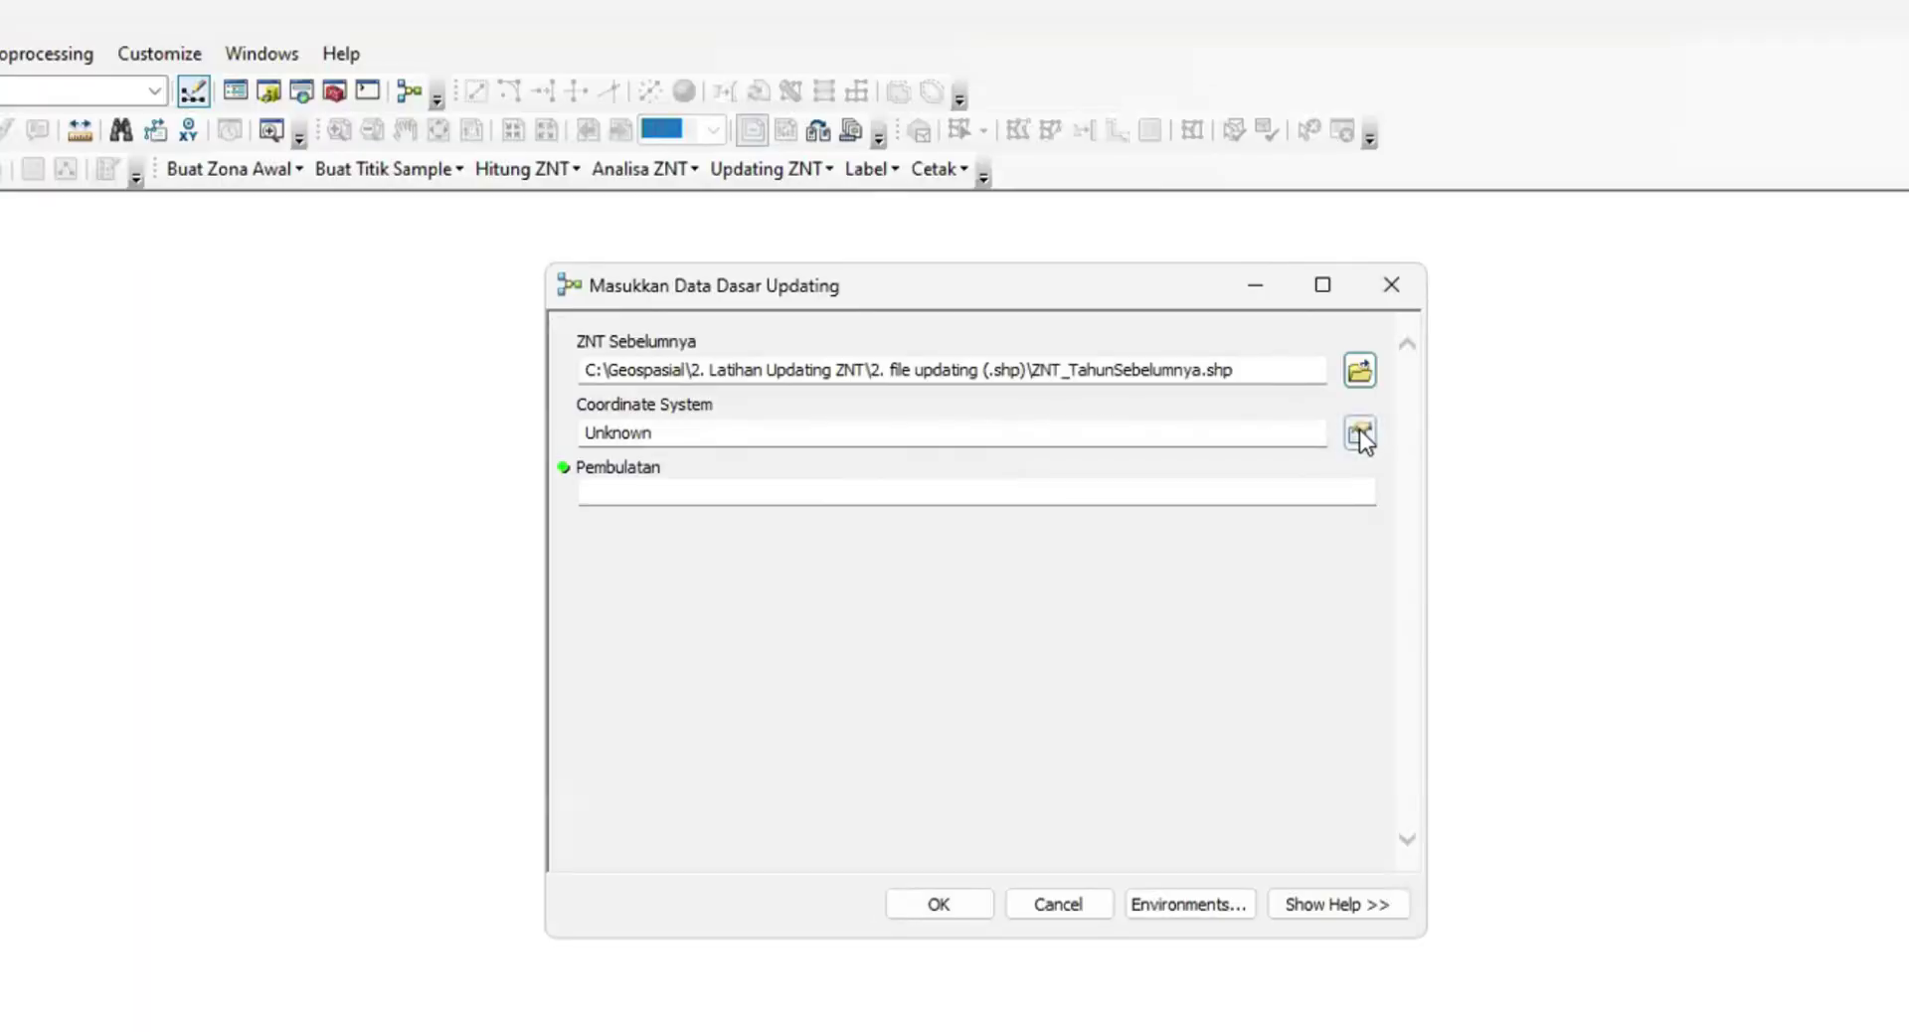
{"action": "left_click", "coordinate": [1359, 432]}
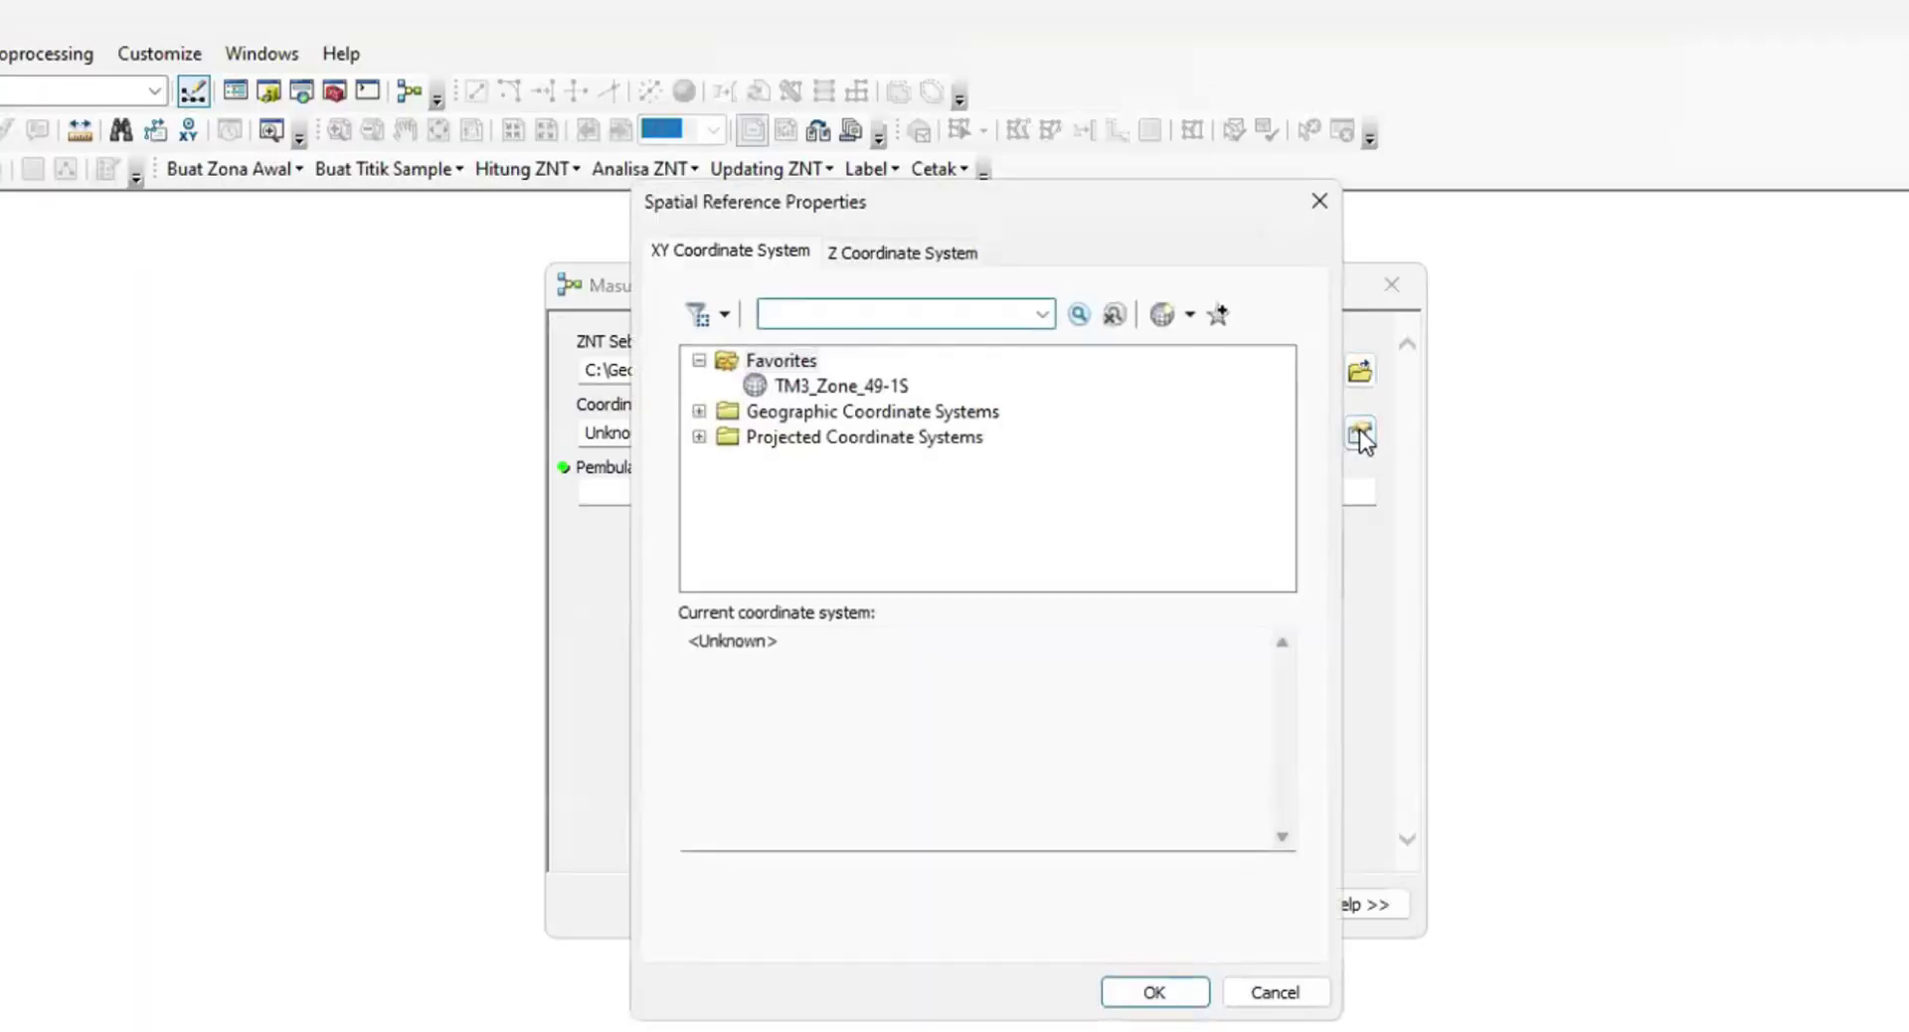
Import the coordinate system from ZNT_TahunSebelumnya.shp.
{"action": "left_click", "coordinate": [1190, 316]}
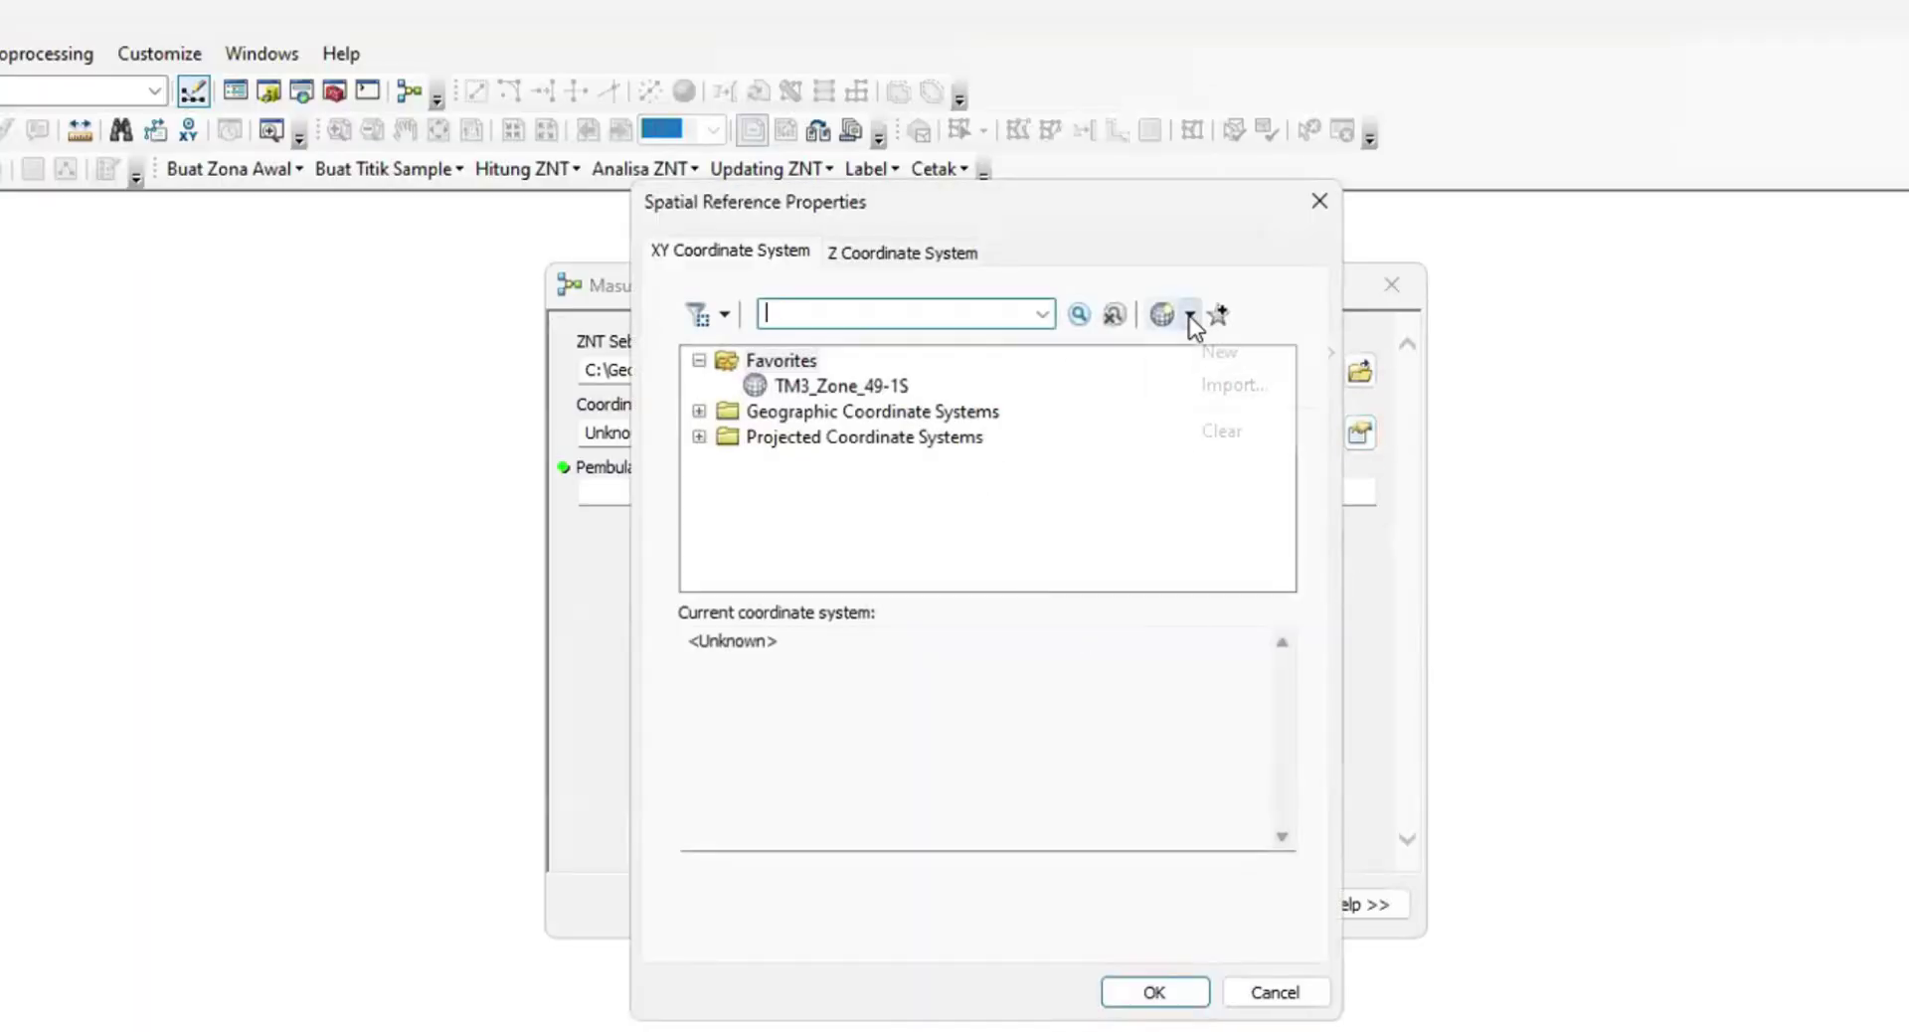
{"action": "left_click", "coordinate": [1202, 387]}
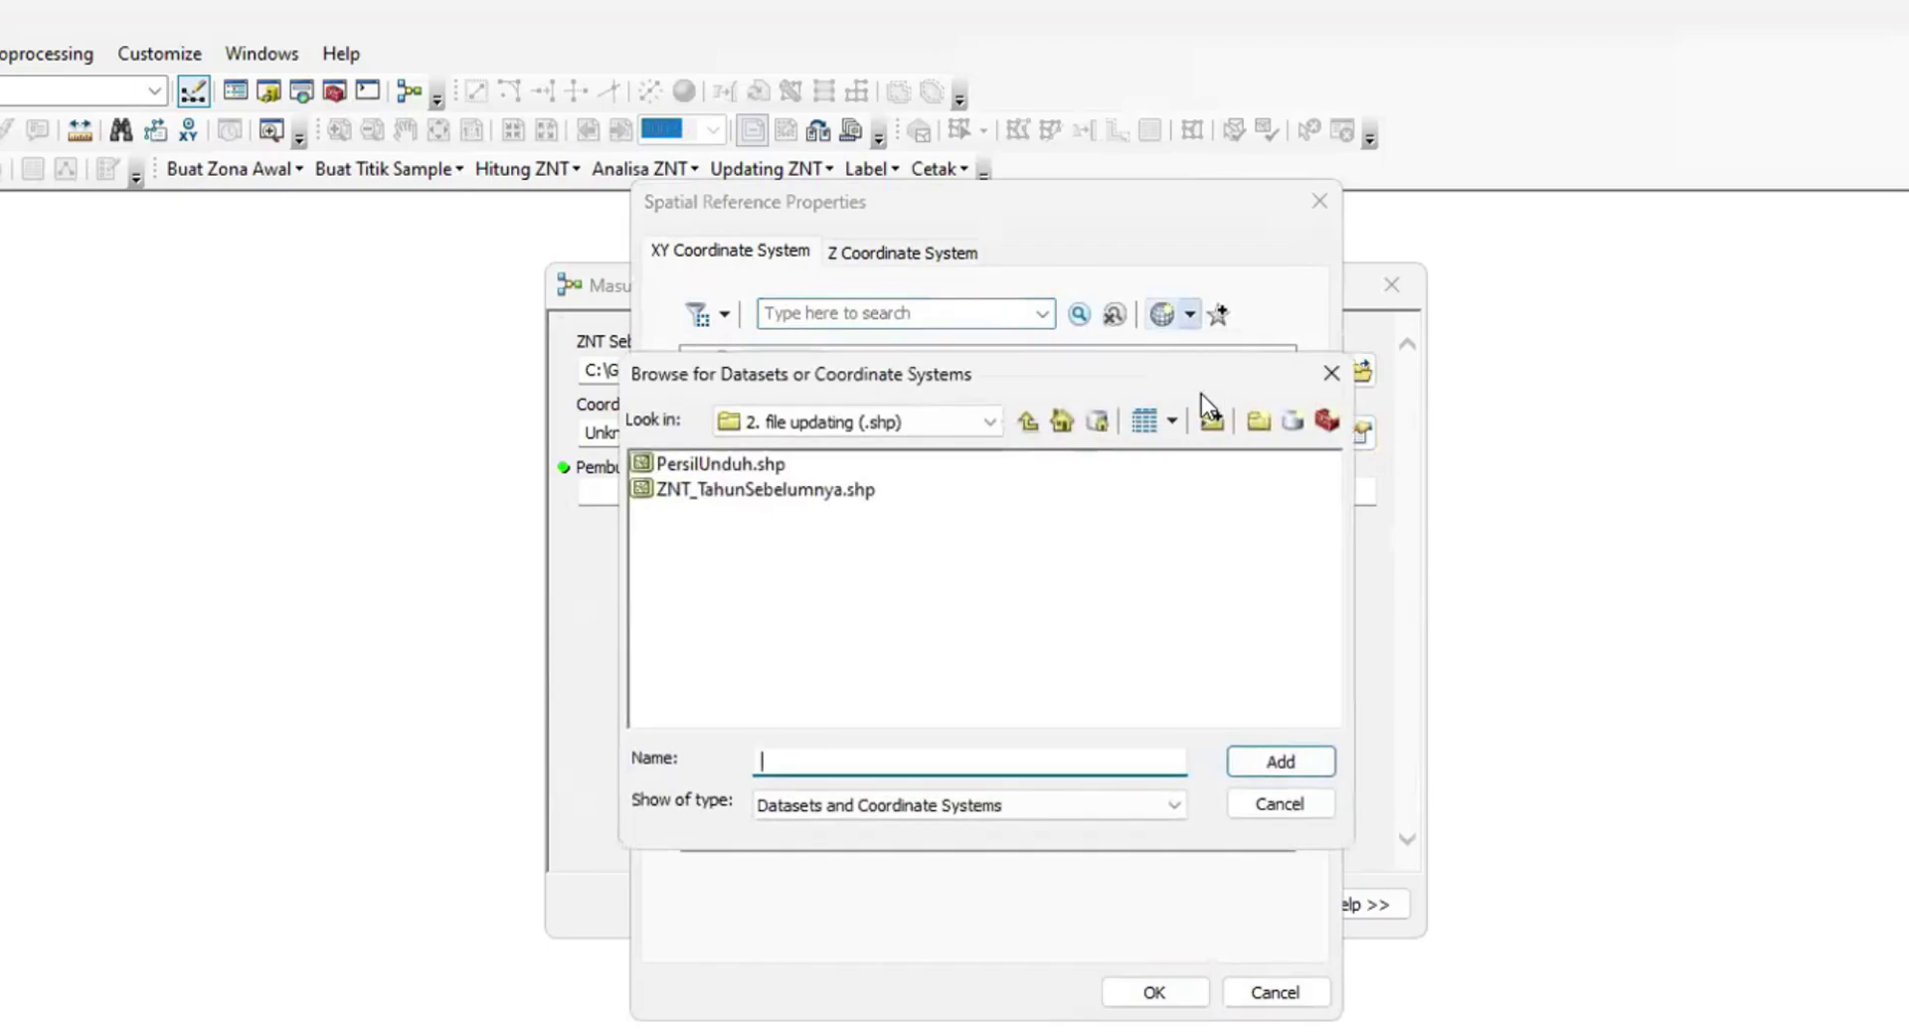
{"action": "left_click", "coordinate": [785, 490]}
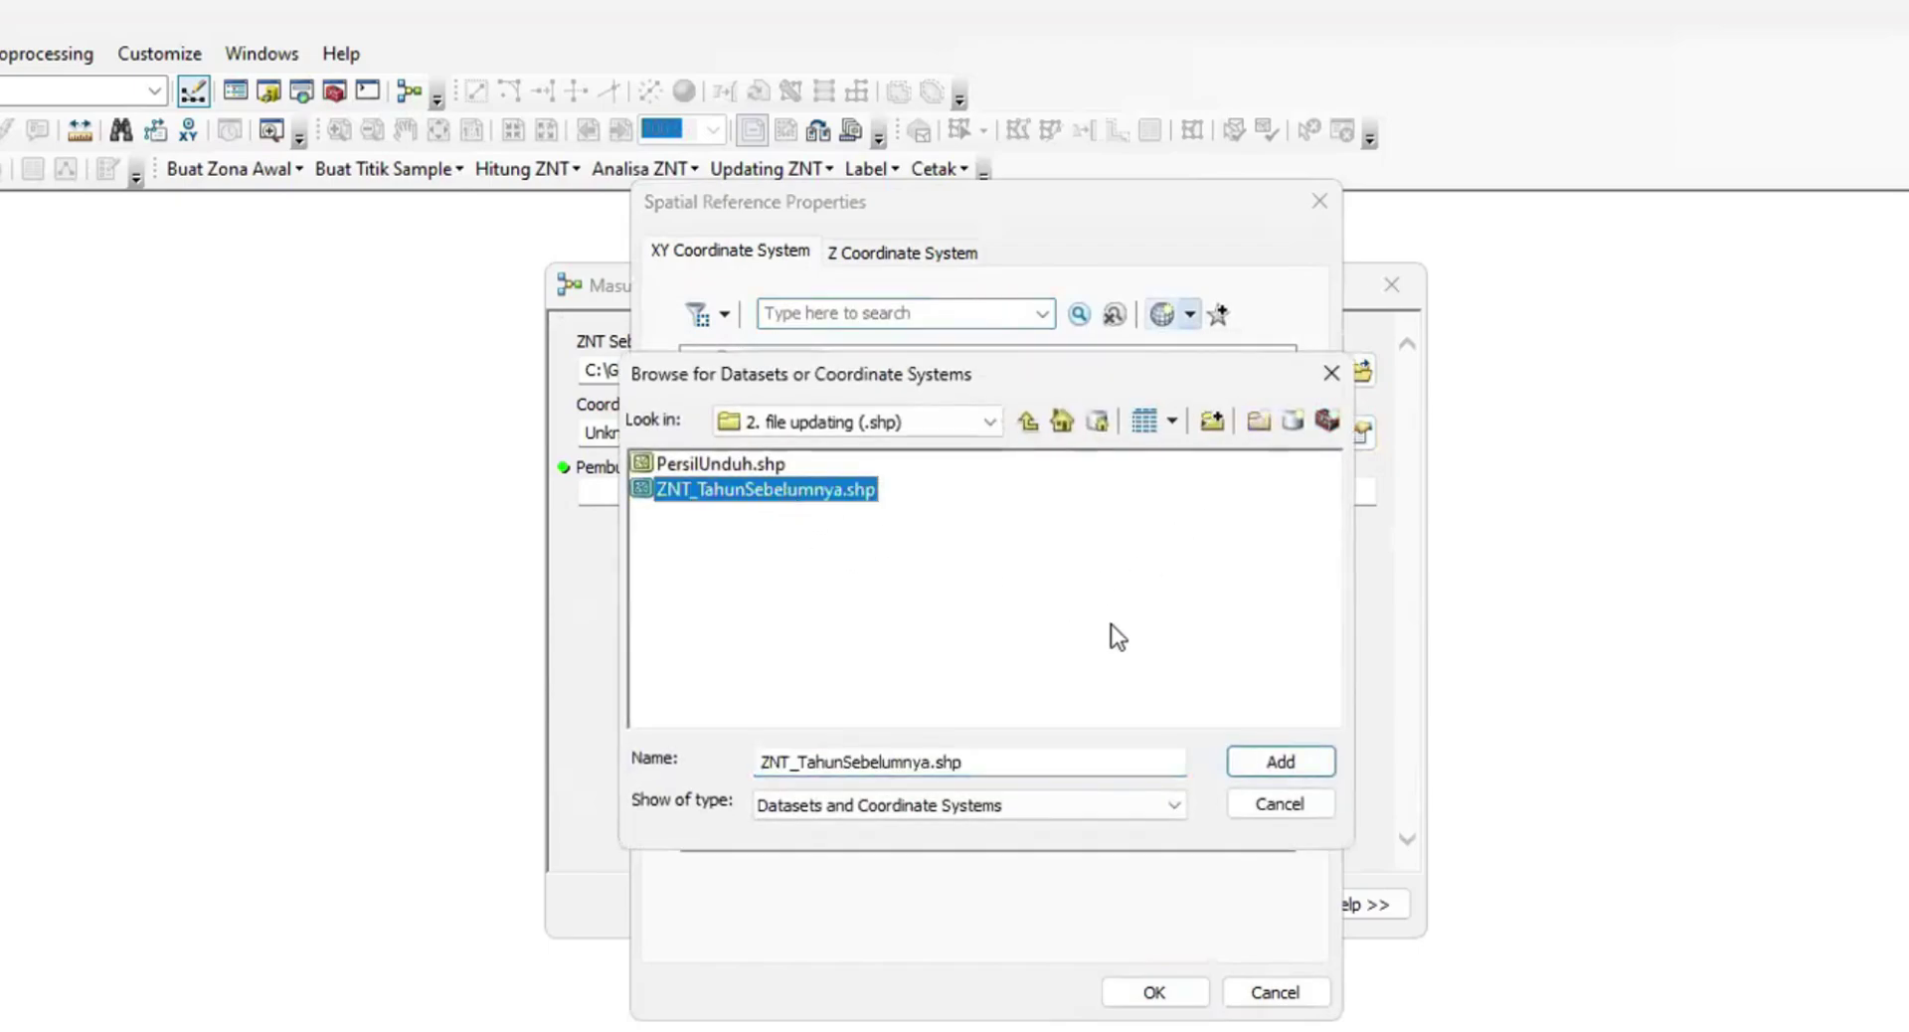
{"action": "left_click", "coordinate": [1255, 761]}
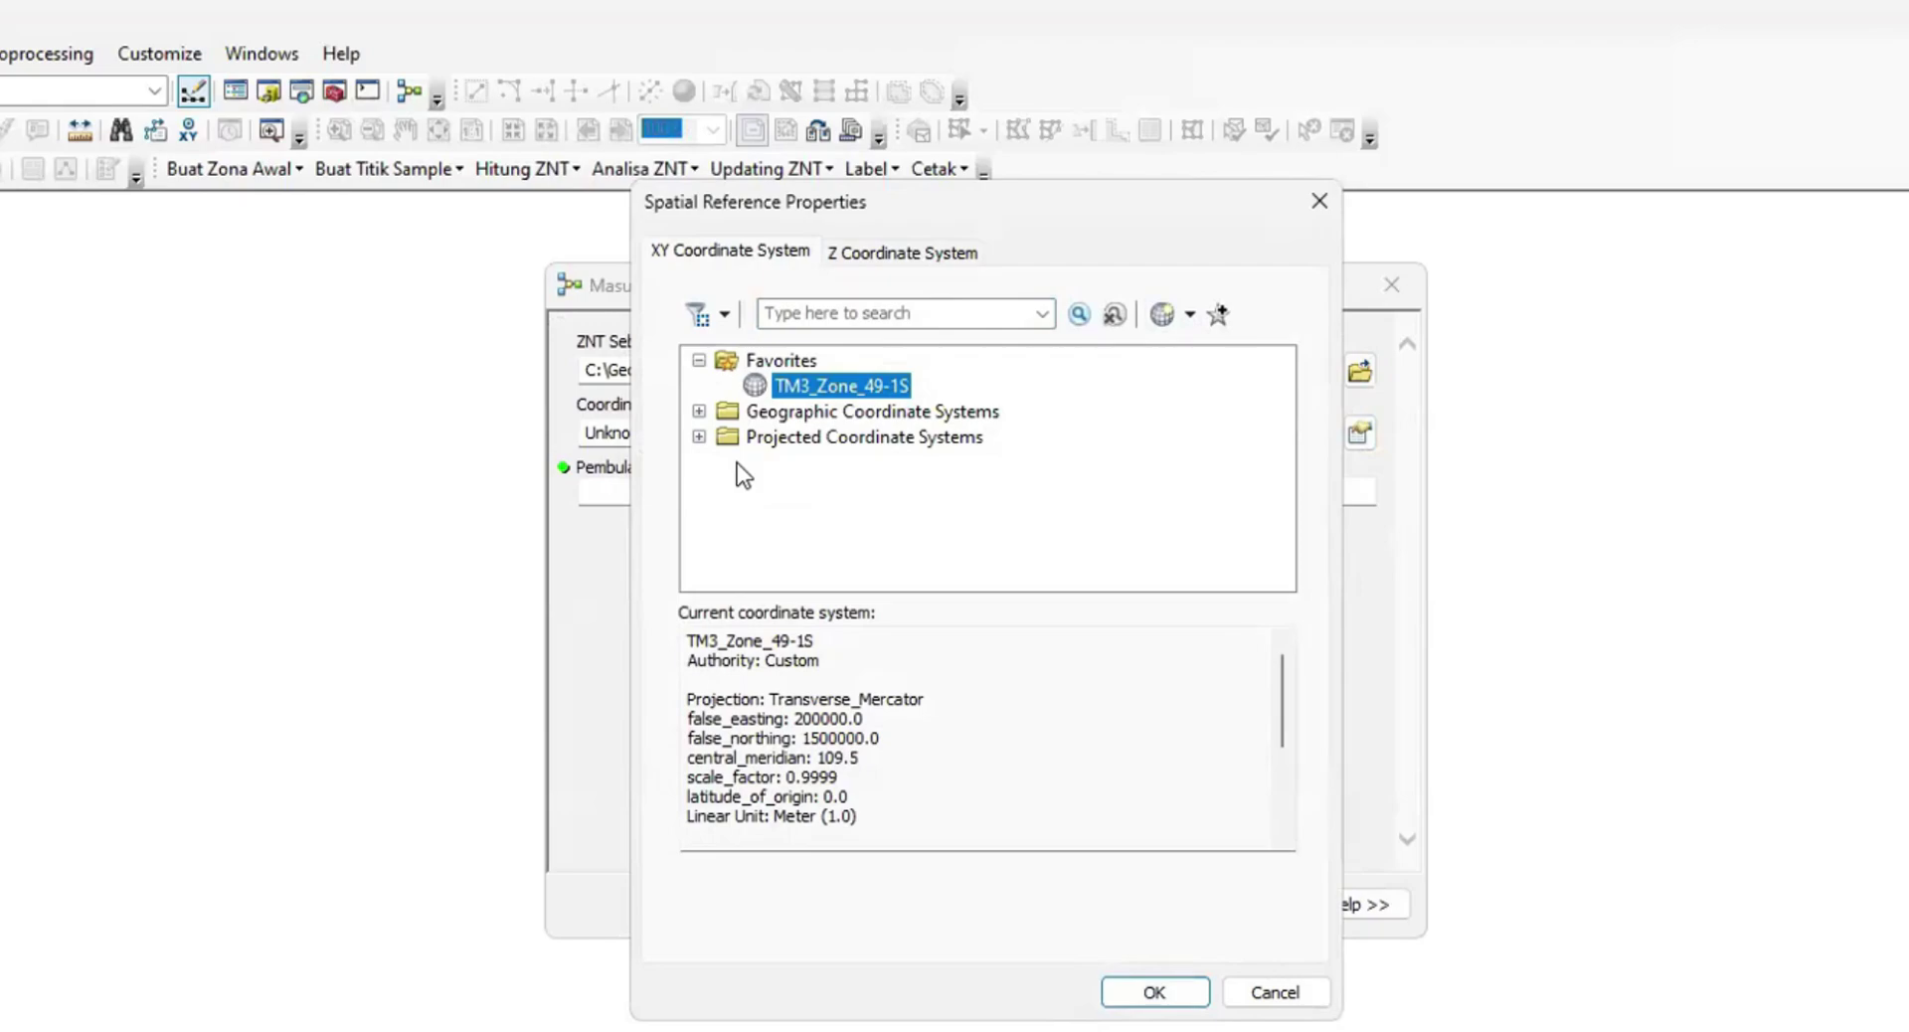
Set the projected coordinate system to DGN 1995 Indonesia TM-3 Zone 49.1 and Pembulatan to 1000, and run the tool.
{"action": "left_click", "coordinate": [699, 436]}
{"action": "scroll", "coordinate": [755, 501], "scroll_direction": "up", "scroll_amount": 1}
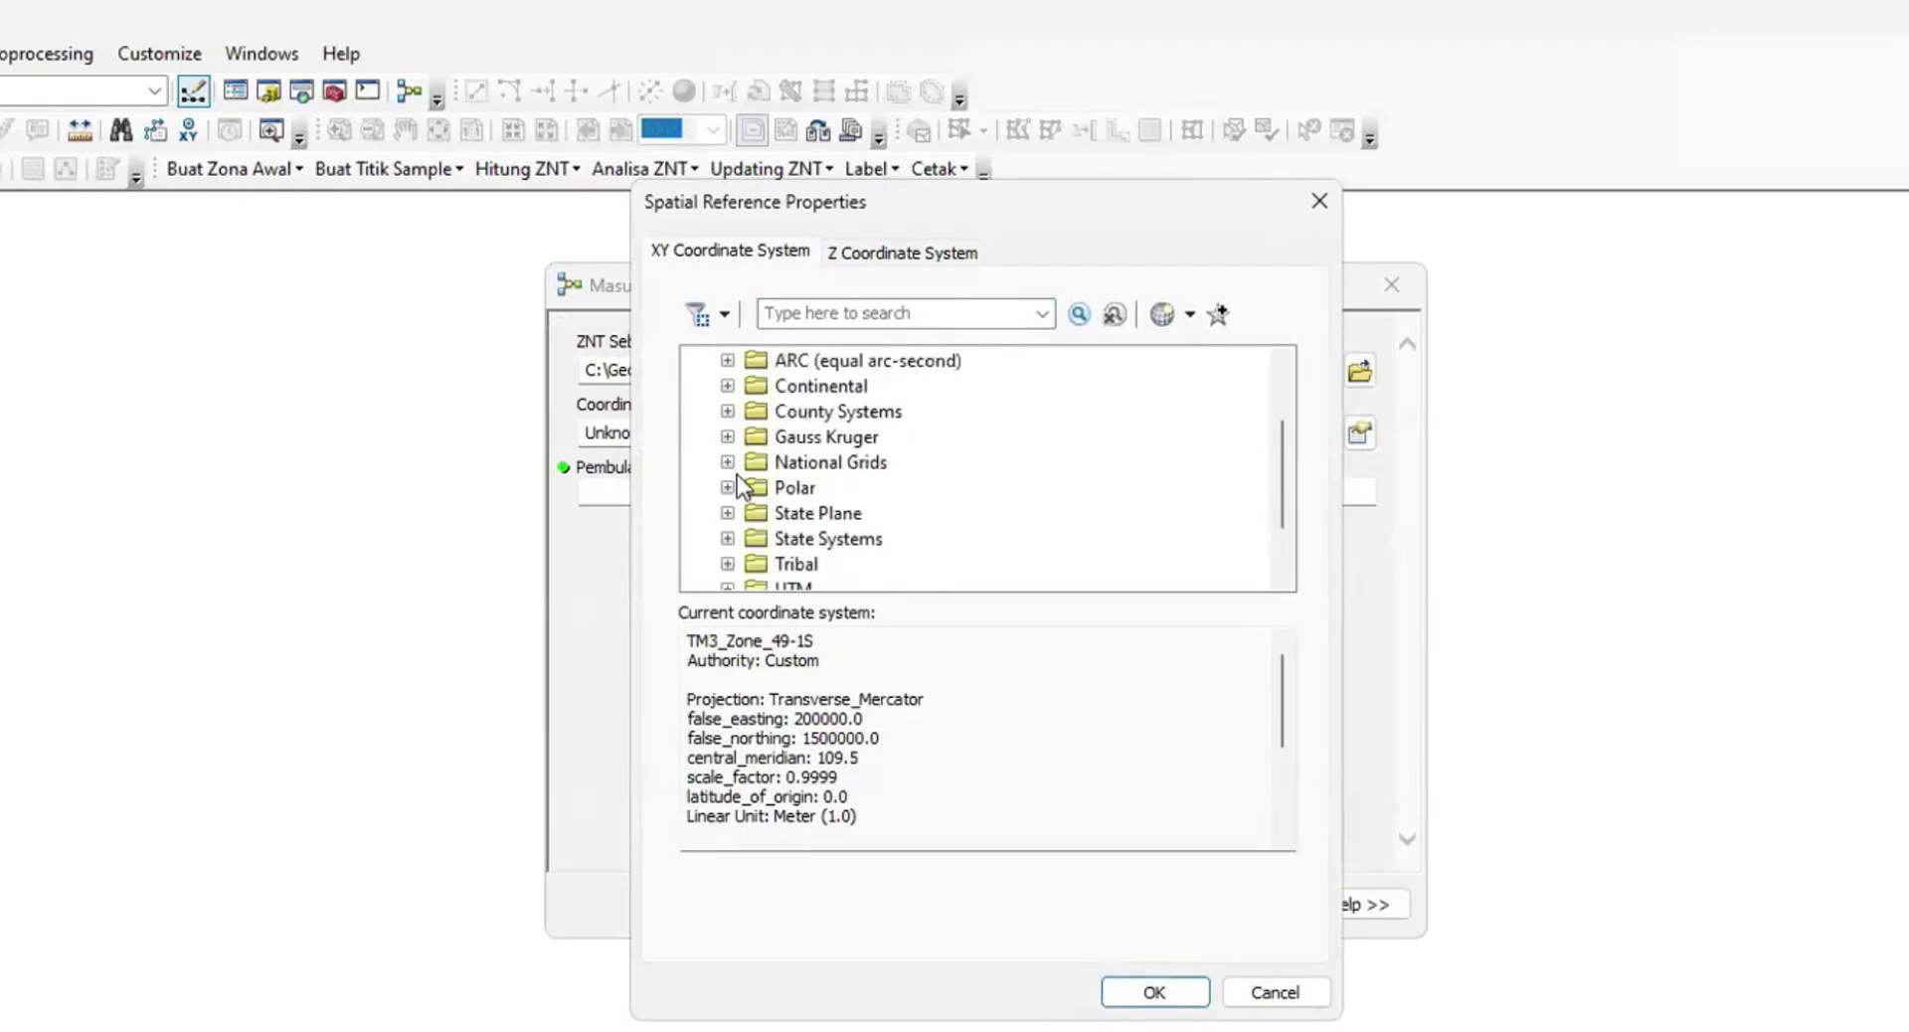
{"action": "double_click", "coordinate": [755, 464]}
{"action": "scroll", "coordinate": [796, 497], "scroll_direction": "down", "scroll_amount": 3}
{"action": "left_click", "coordinate": [756, 463]}
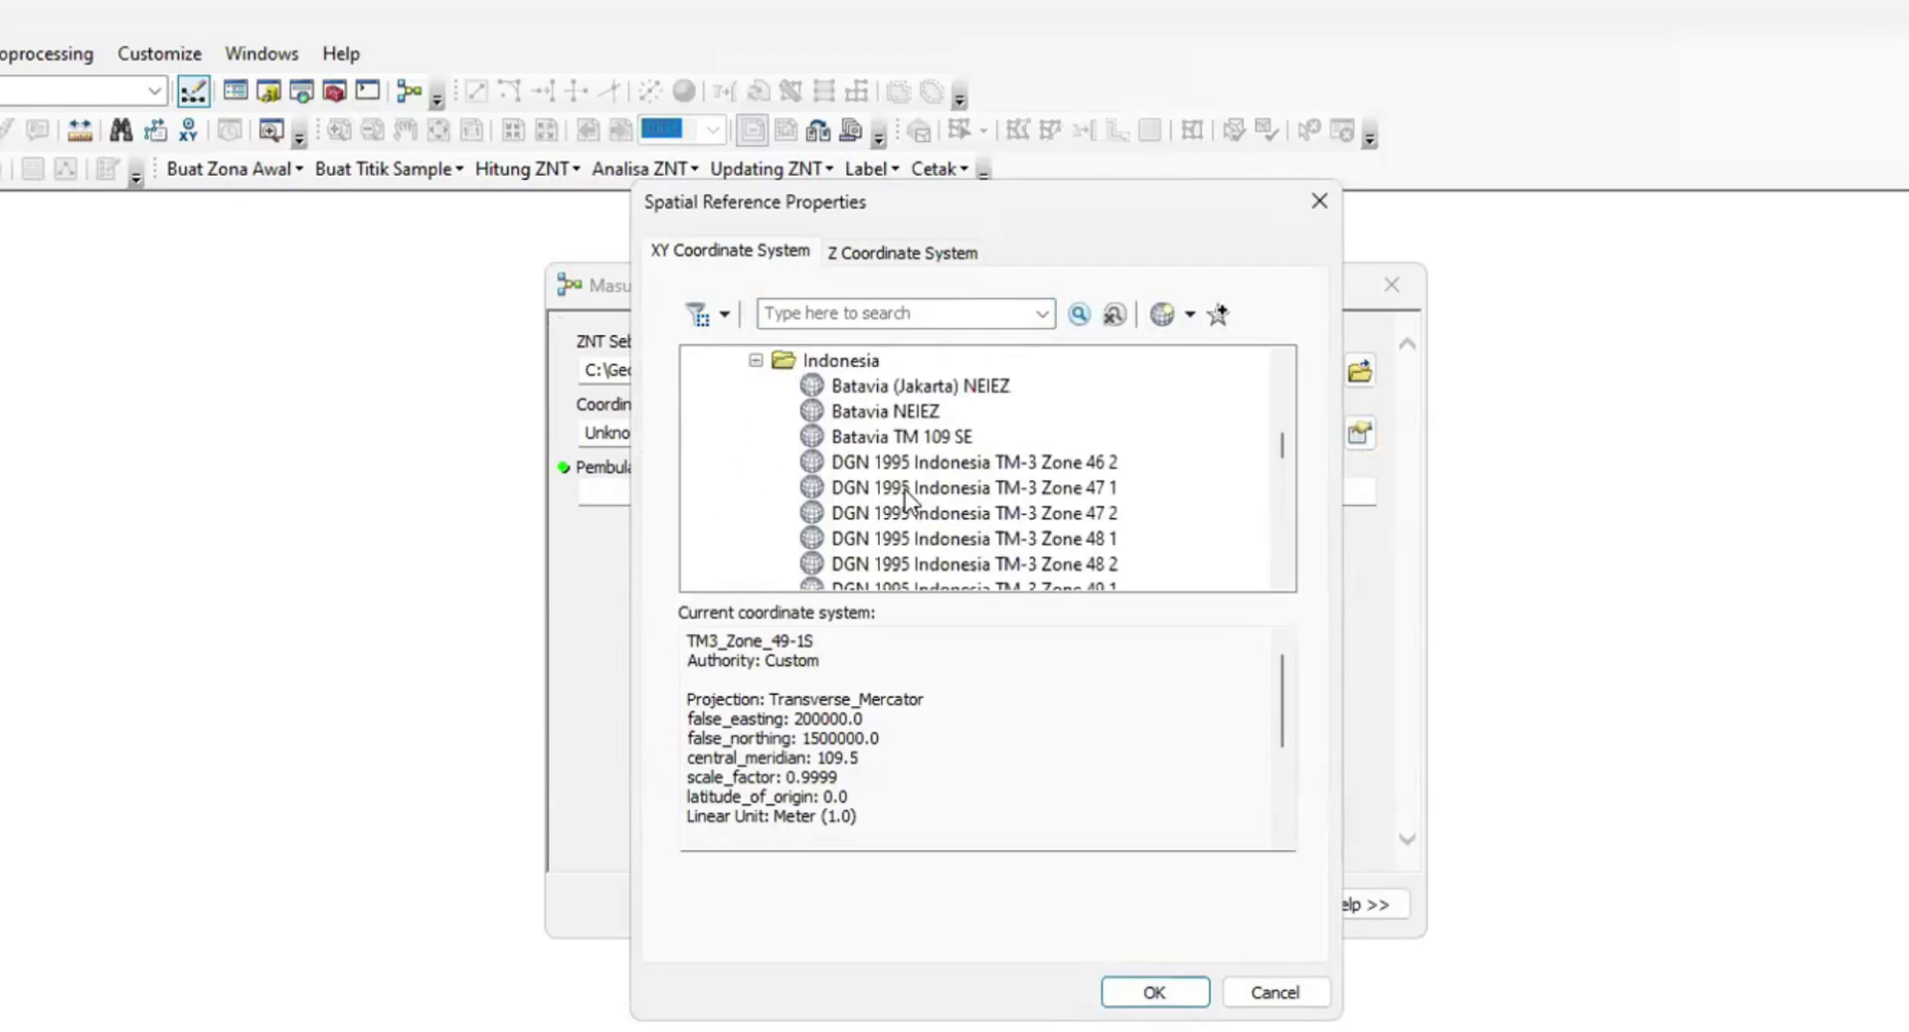
{"action": "scroll", "coordinate": [994, 468], "scroll_direction": "down", "scroll_amount": 2}
{"action": "left_click", "coordinate": [1035, 439]}
{"action": "left_click", "coordinate": [1155, 993]}
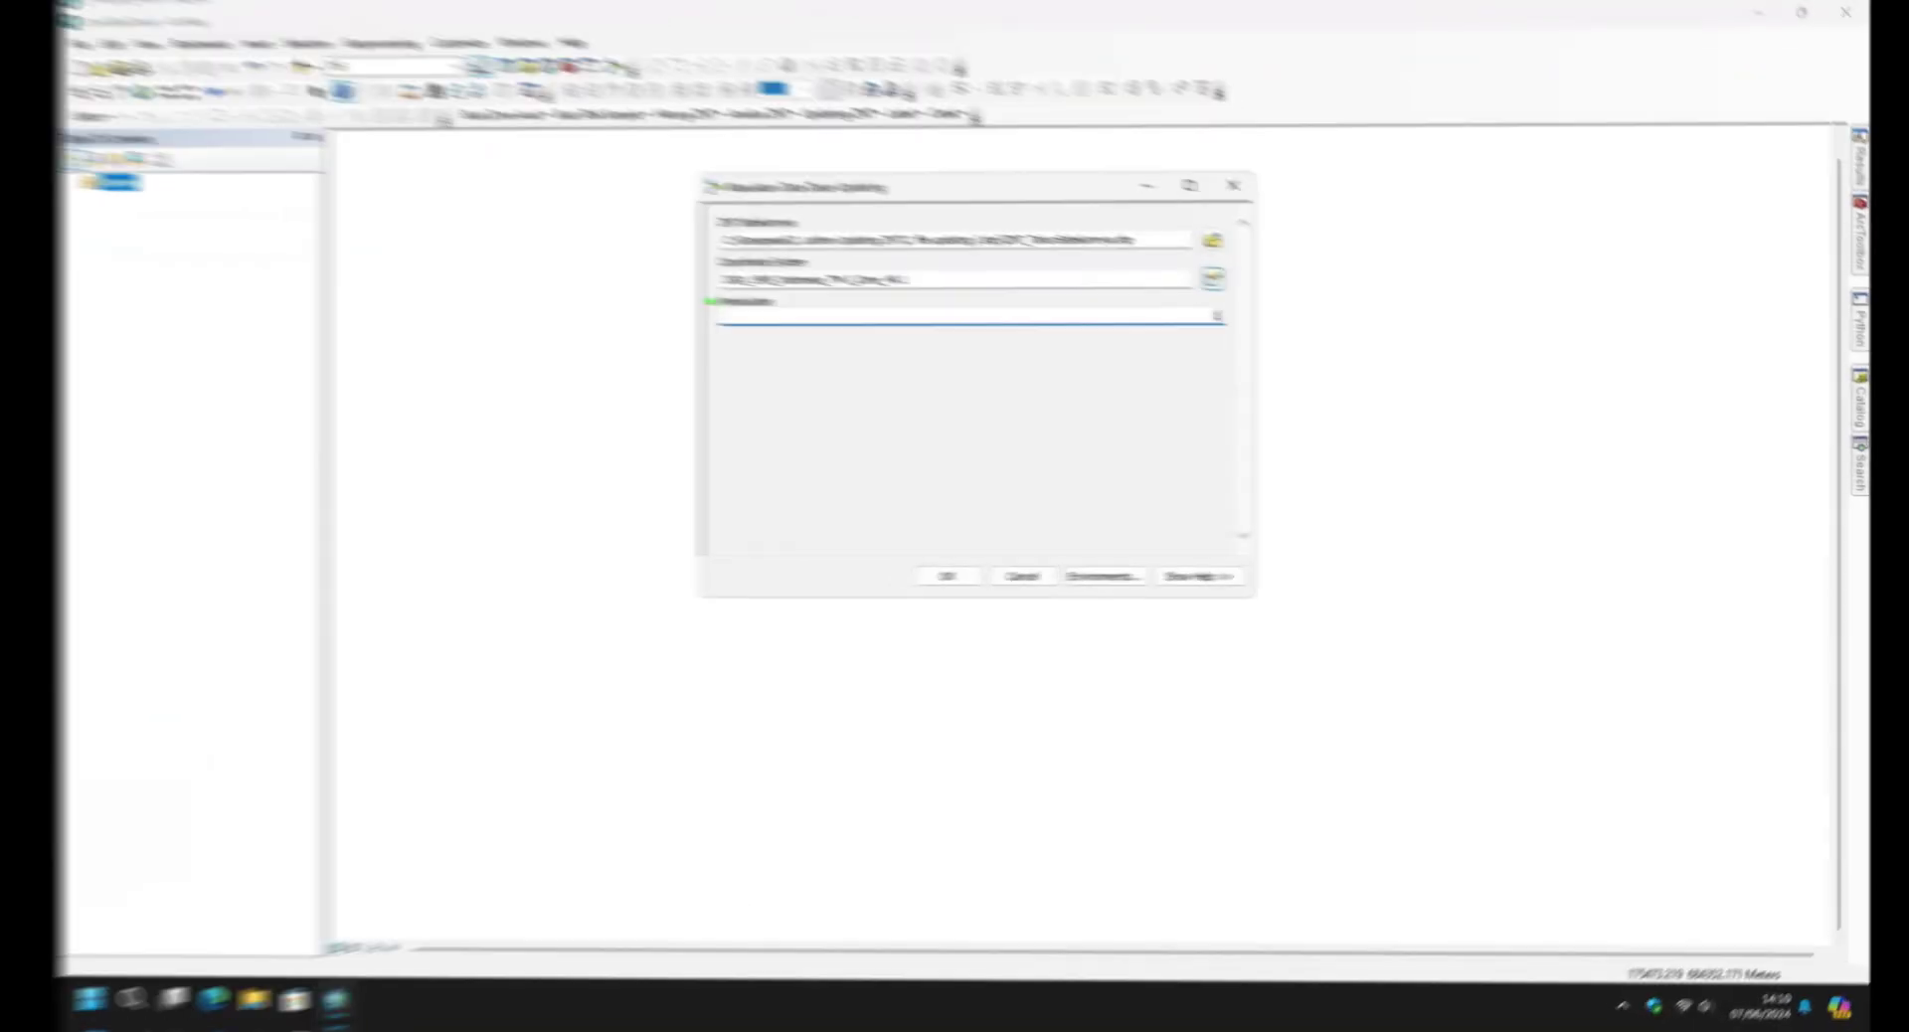
{"action": "type", "text": "1000"}
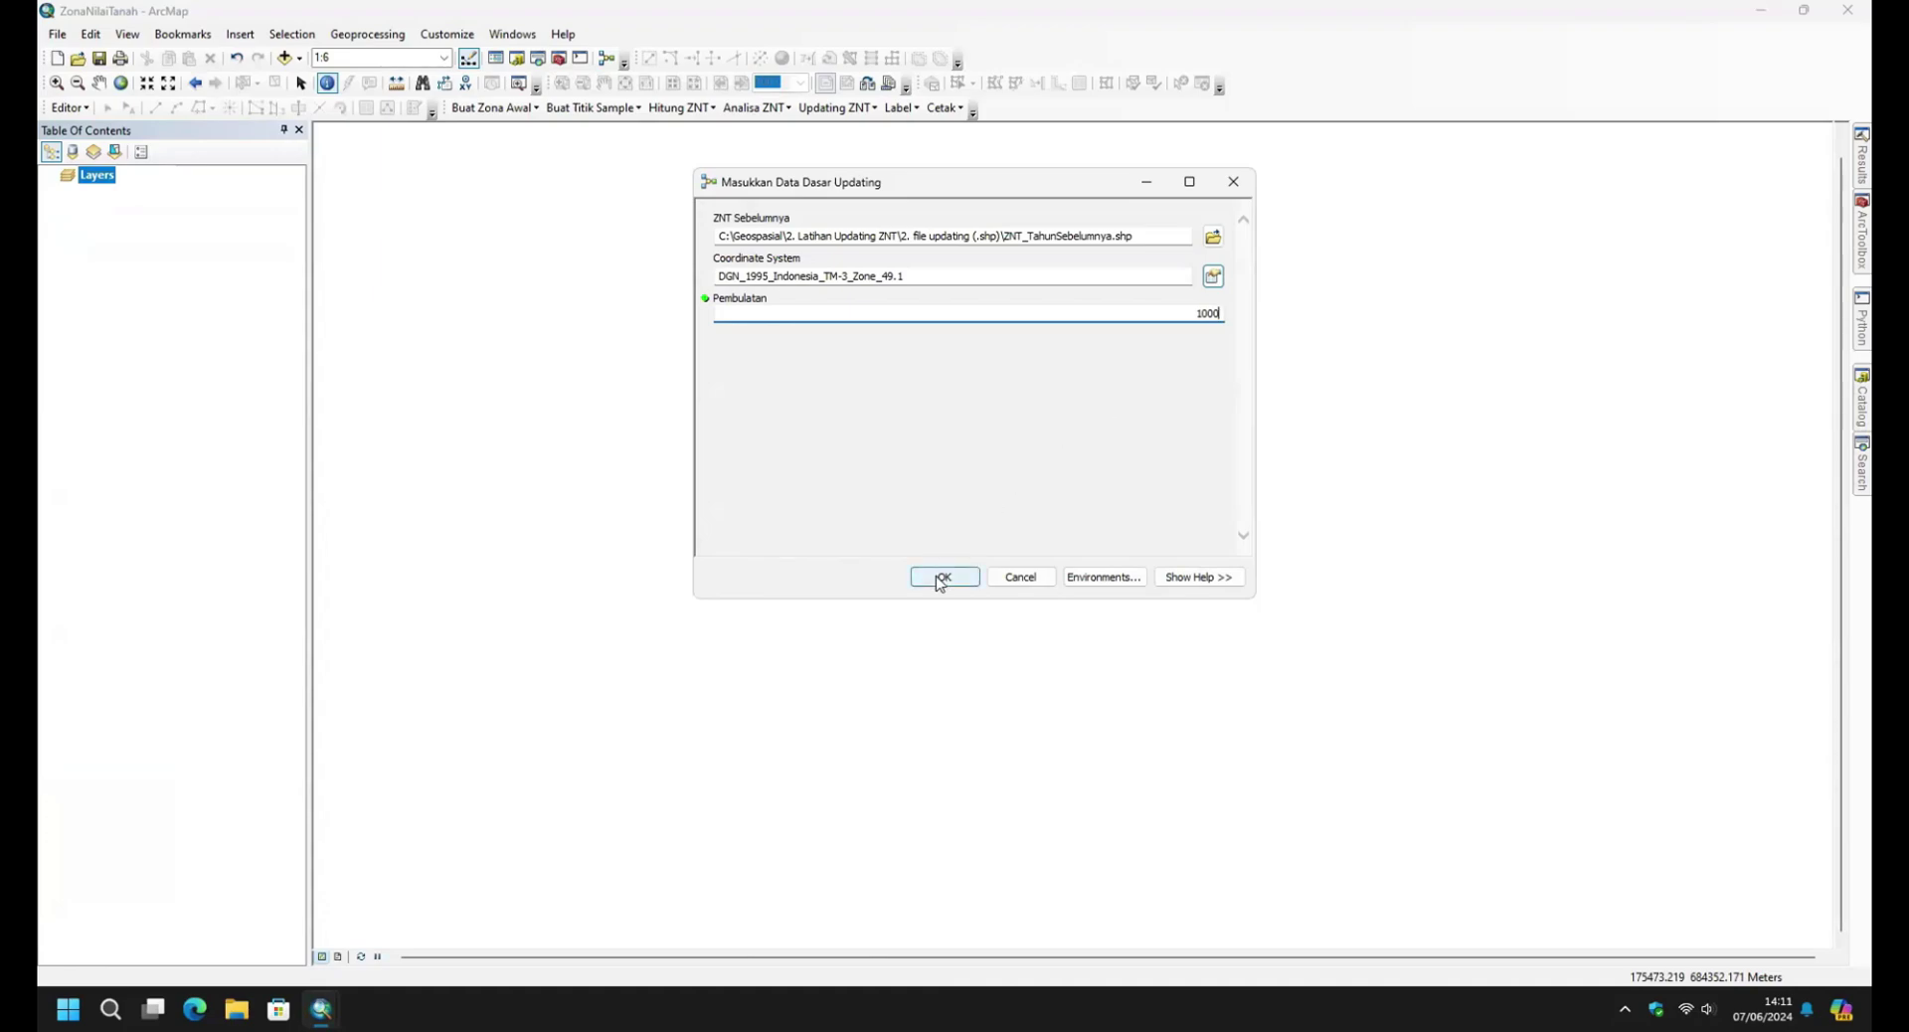
{"action": "left_click", "coordinate": [941, 579]}
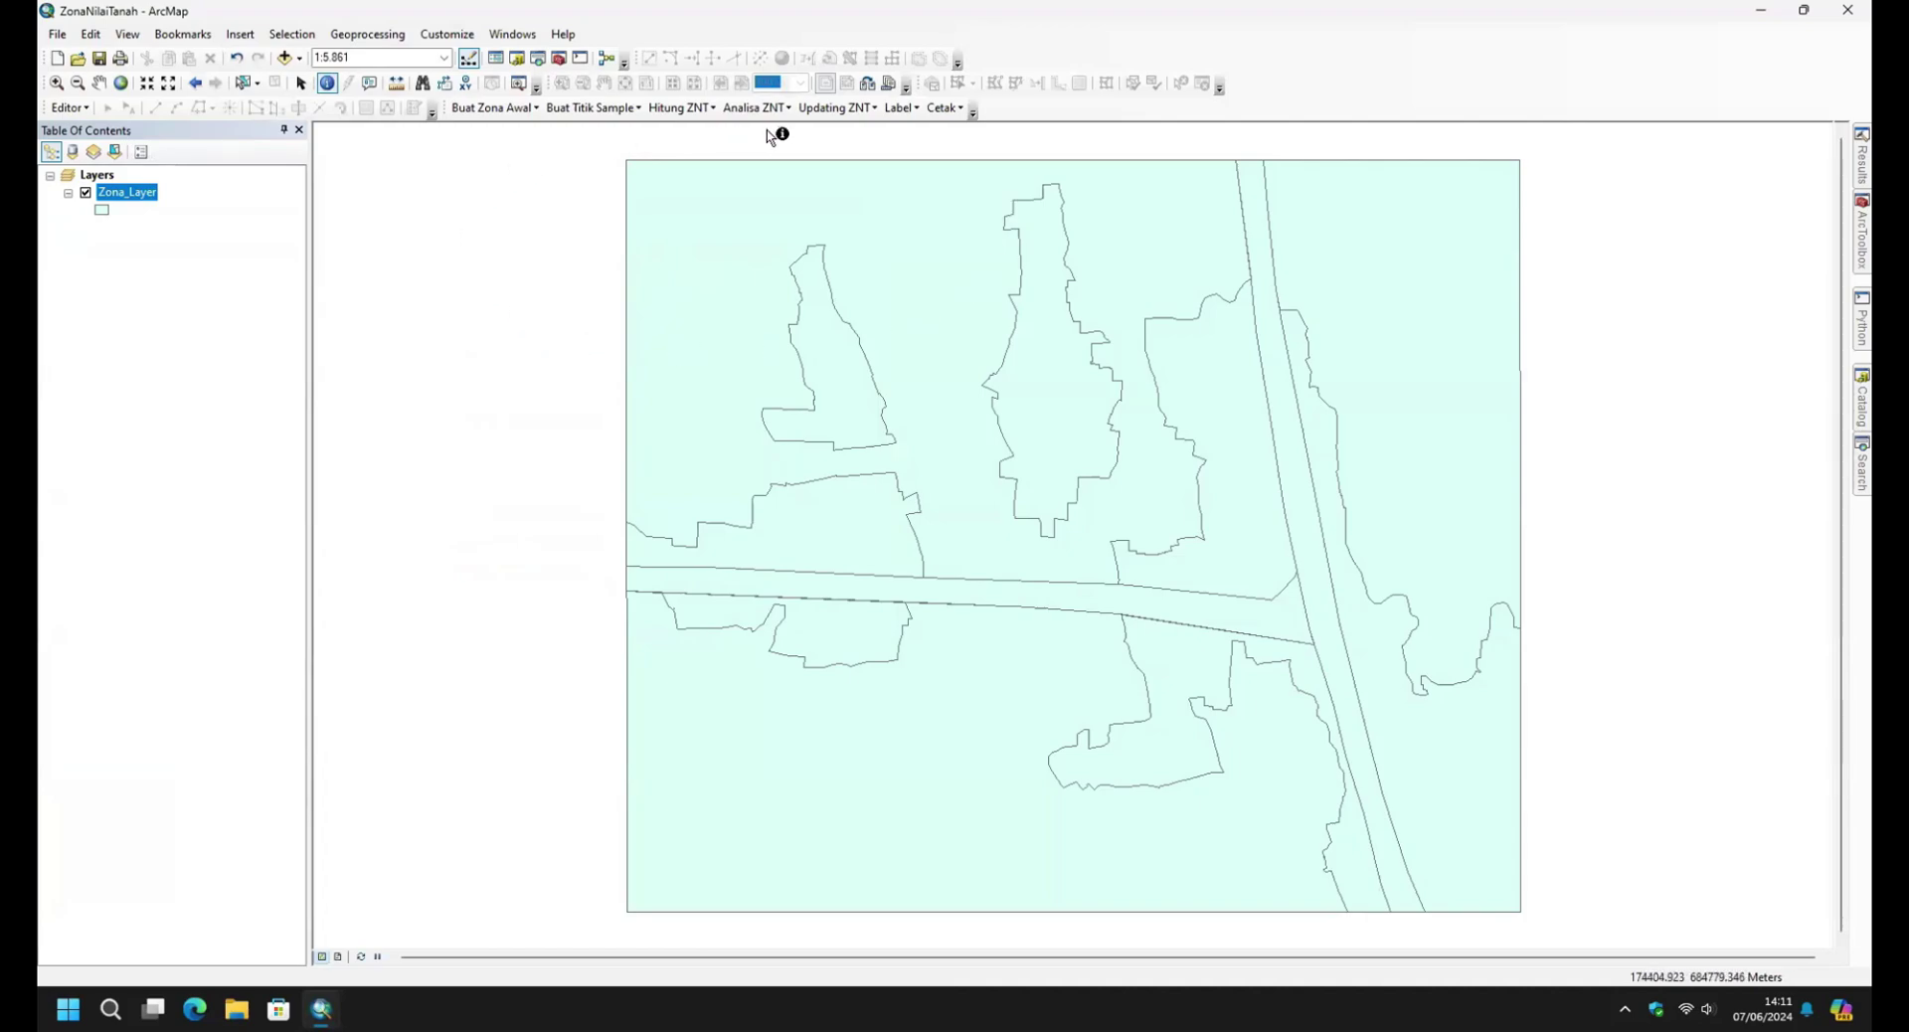
Start Buat Layer Dari File Excel and choose the Data$ sheet of Entry Data 2024_new.xls as the sample point file.
{"action": "left_click", "coordinate": [841, 111]}
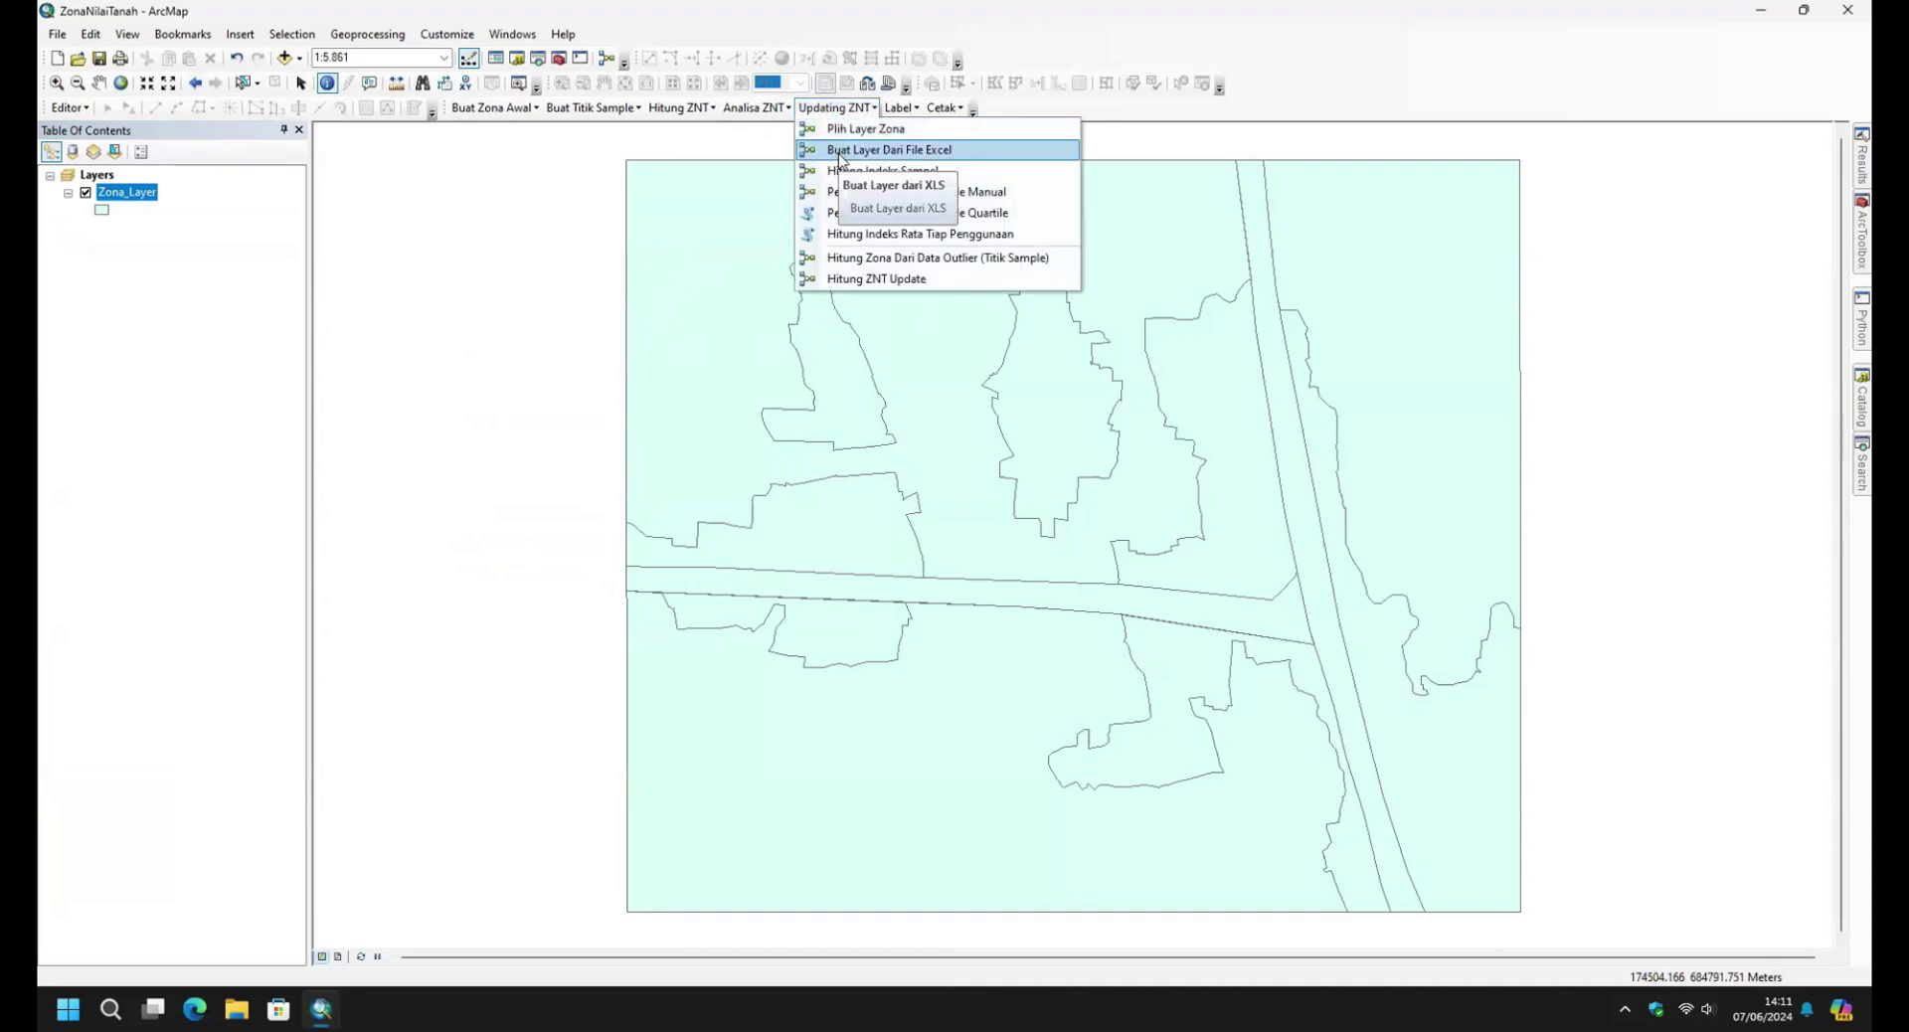
{"action": "left_click", "coordinate": [840, 151]}
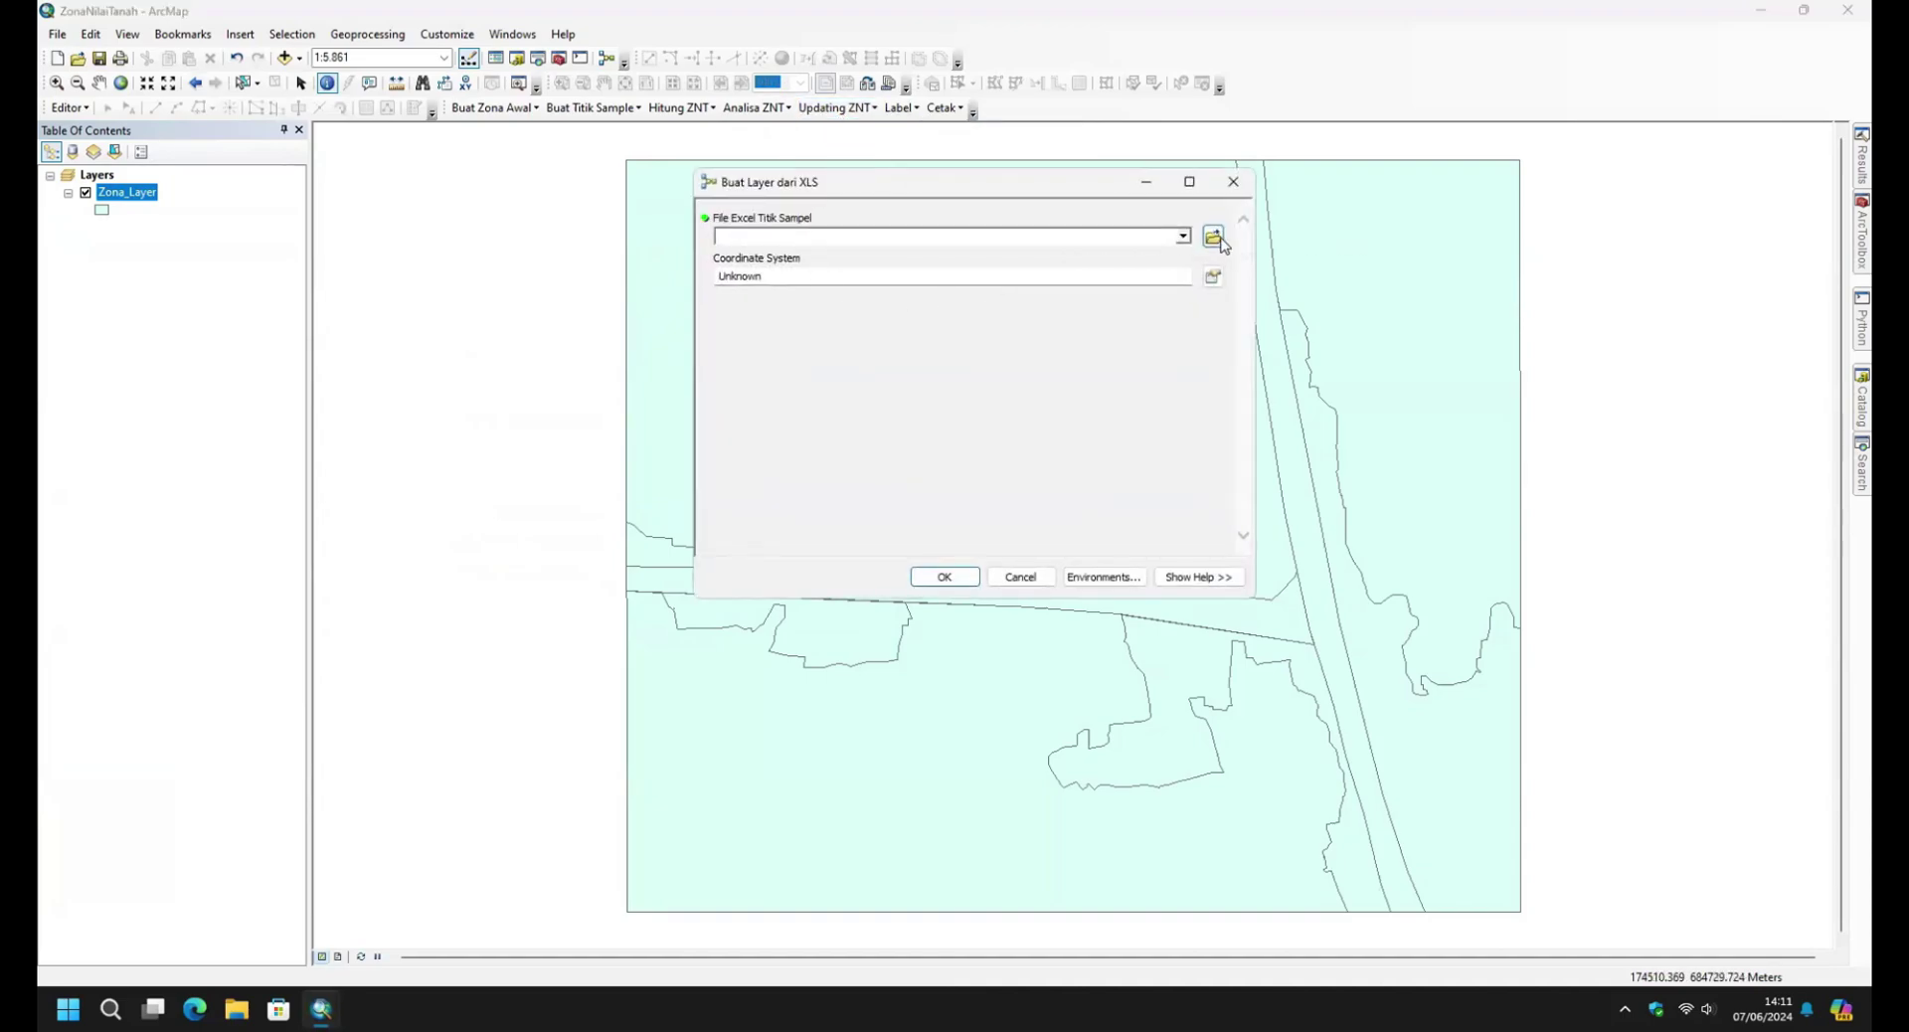
{"action": "left_click", "coordinate": [1213, 239]}
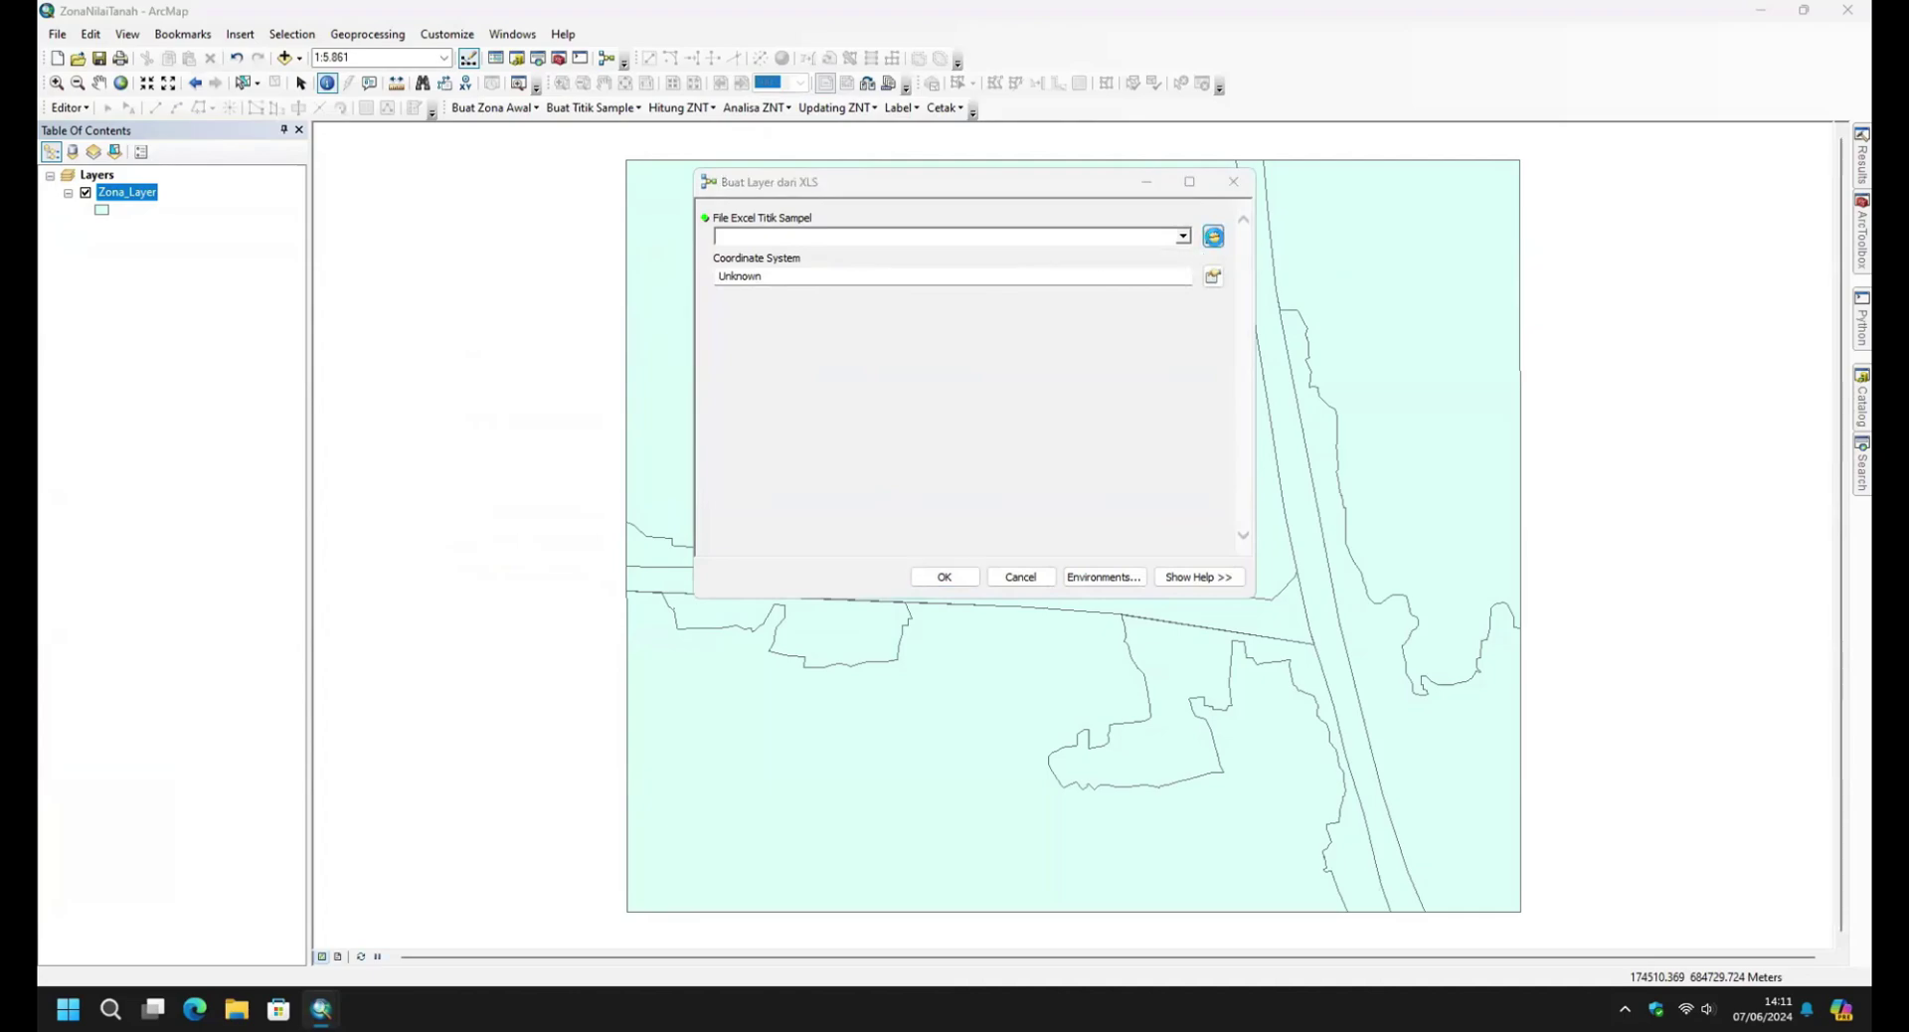
{"action": "double_click", "coordinate": [844, 300]}
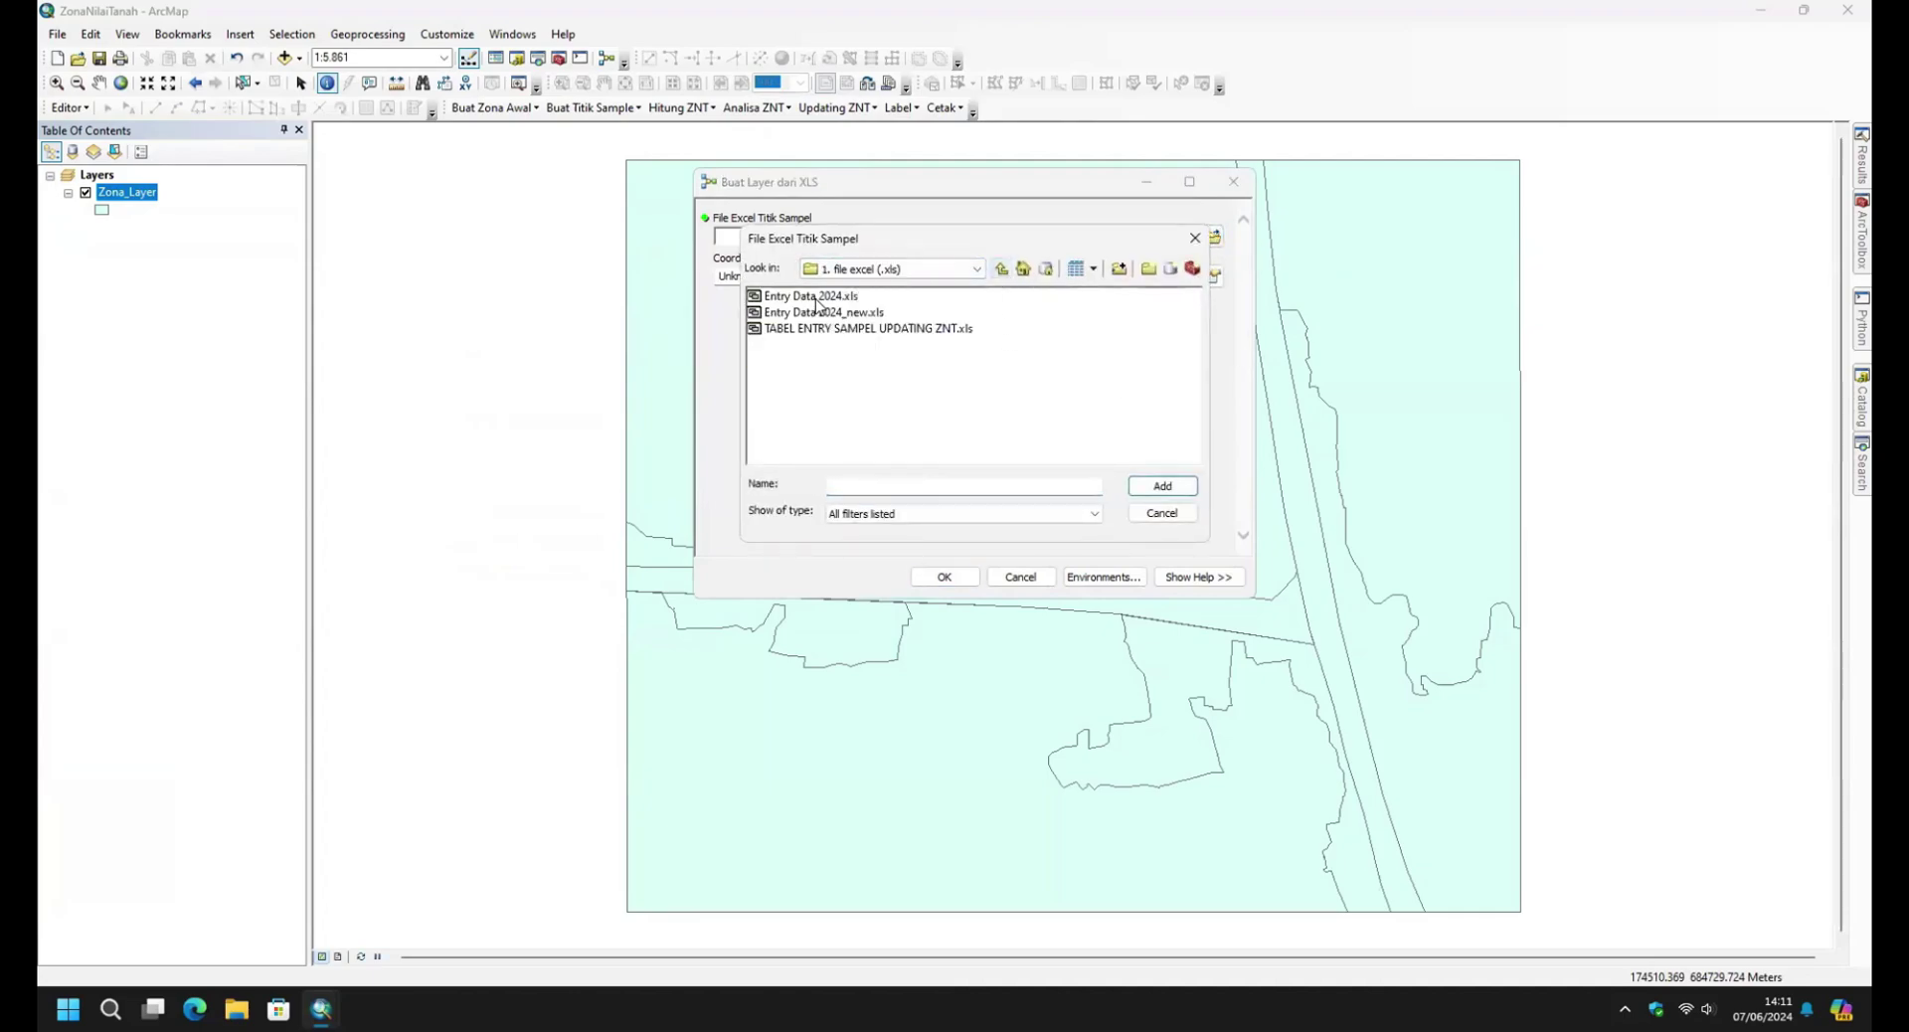
{"action": "double_click", "coordinate": [833, 313]}
{"action": "left_click", "coordinate": [779, 312]}
{"action": "left_click", "coordinate": [1162, 486]}
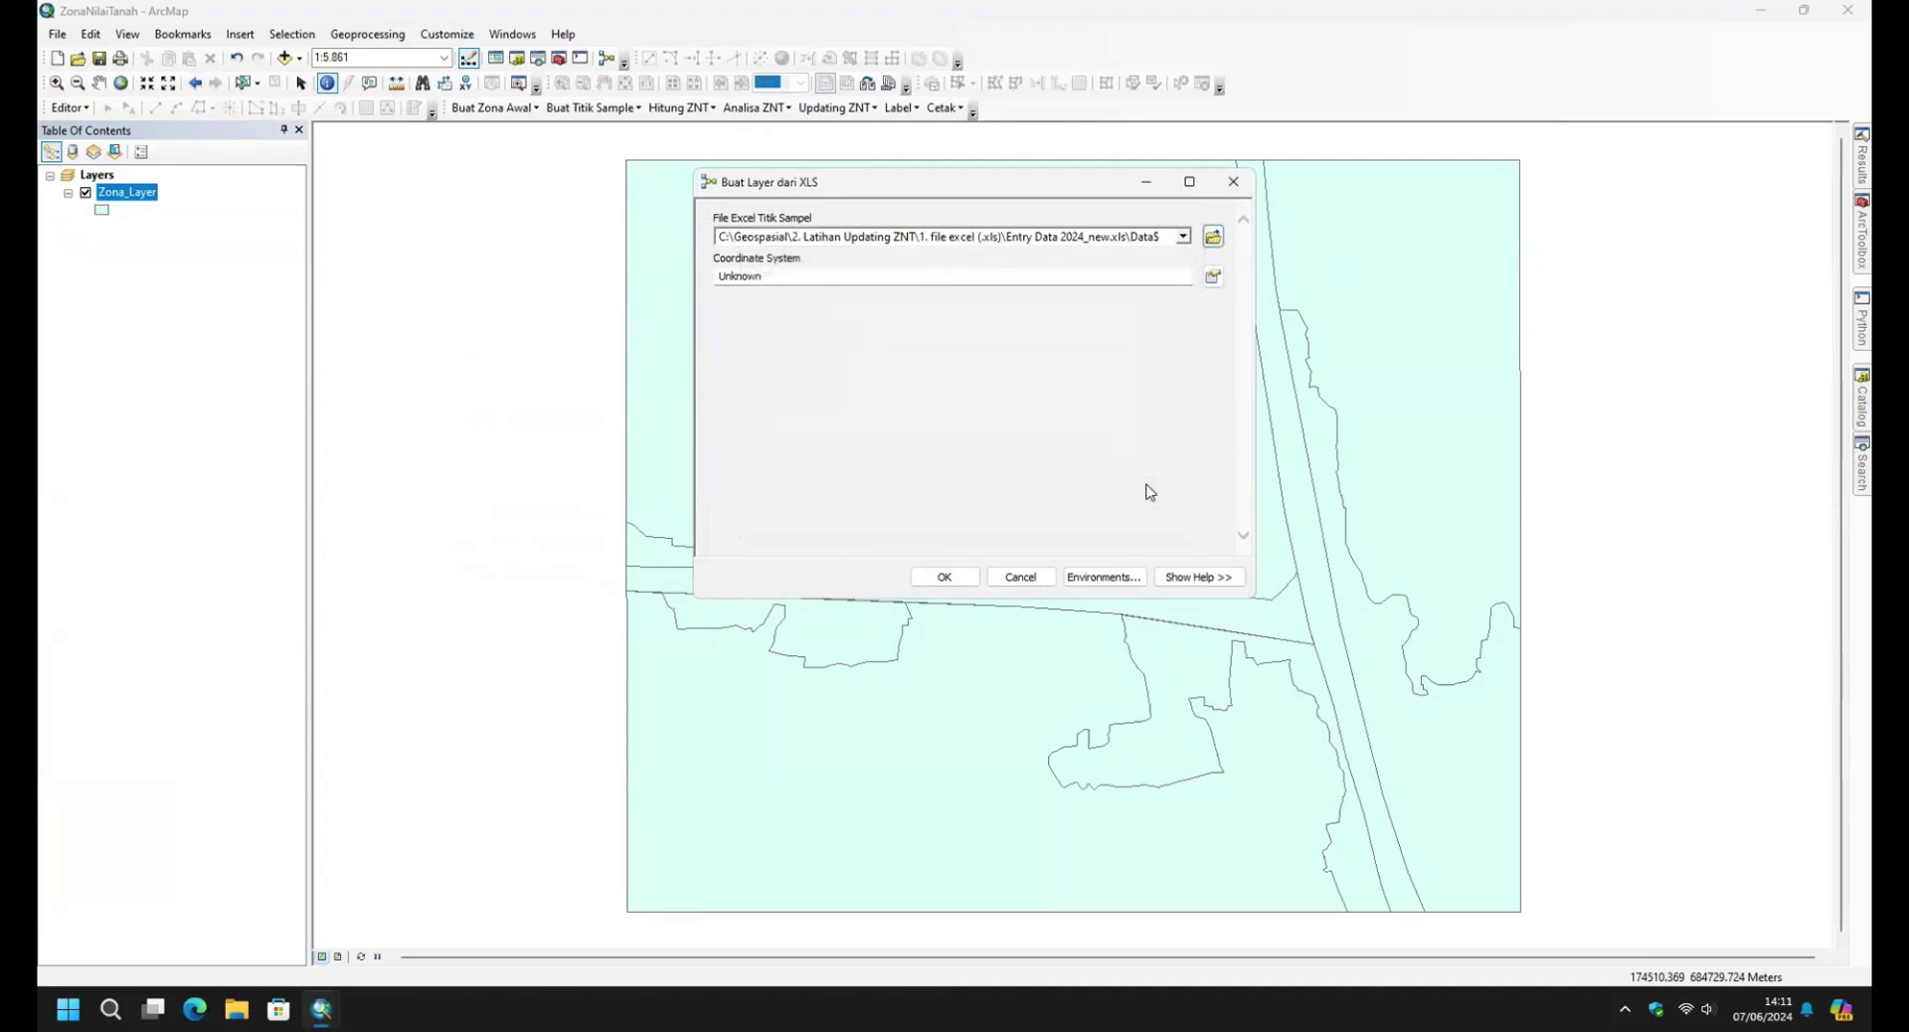
Assign the existing layer's DGN_1995_Indonesia_TM-3_Zone_49.1 coordinate system to the sample points and create their layer.
{"action": "left_click", "coordinate": [1213, 276]}
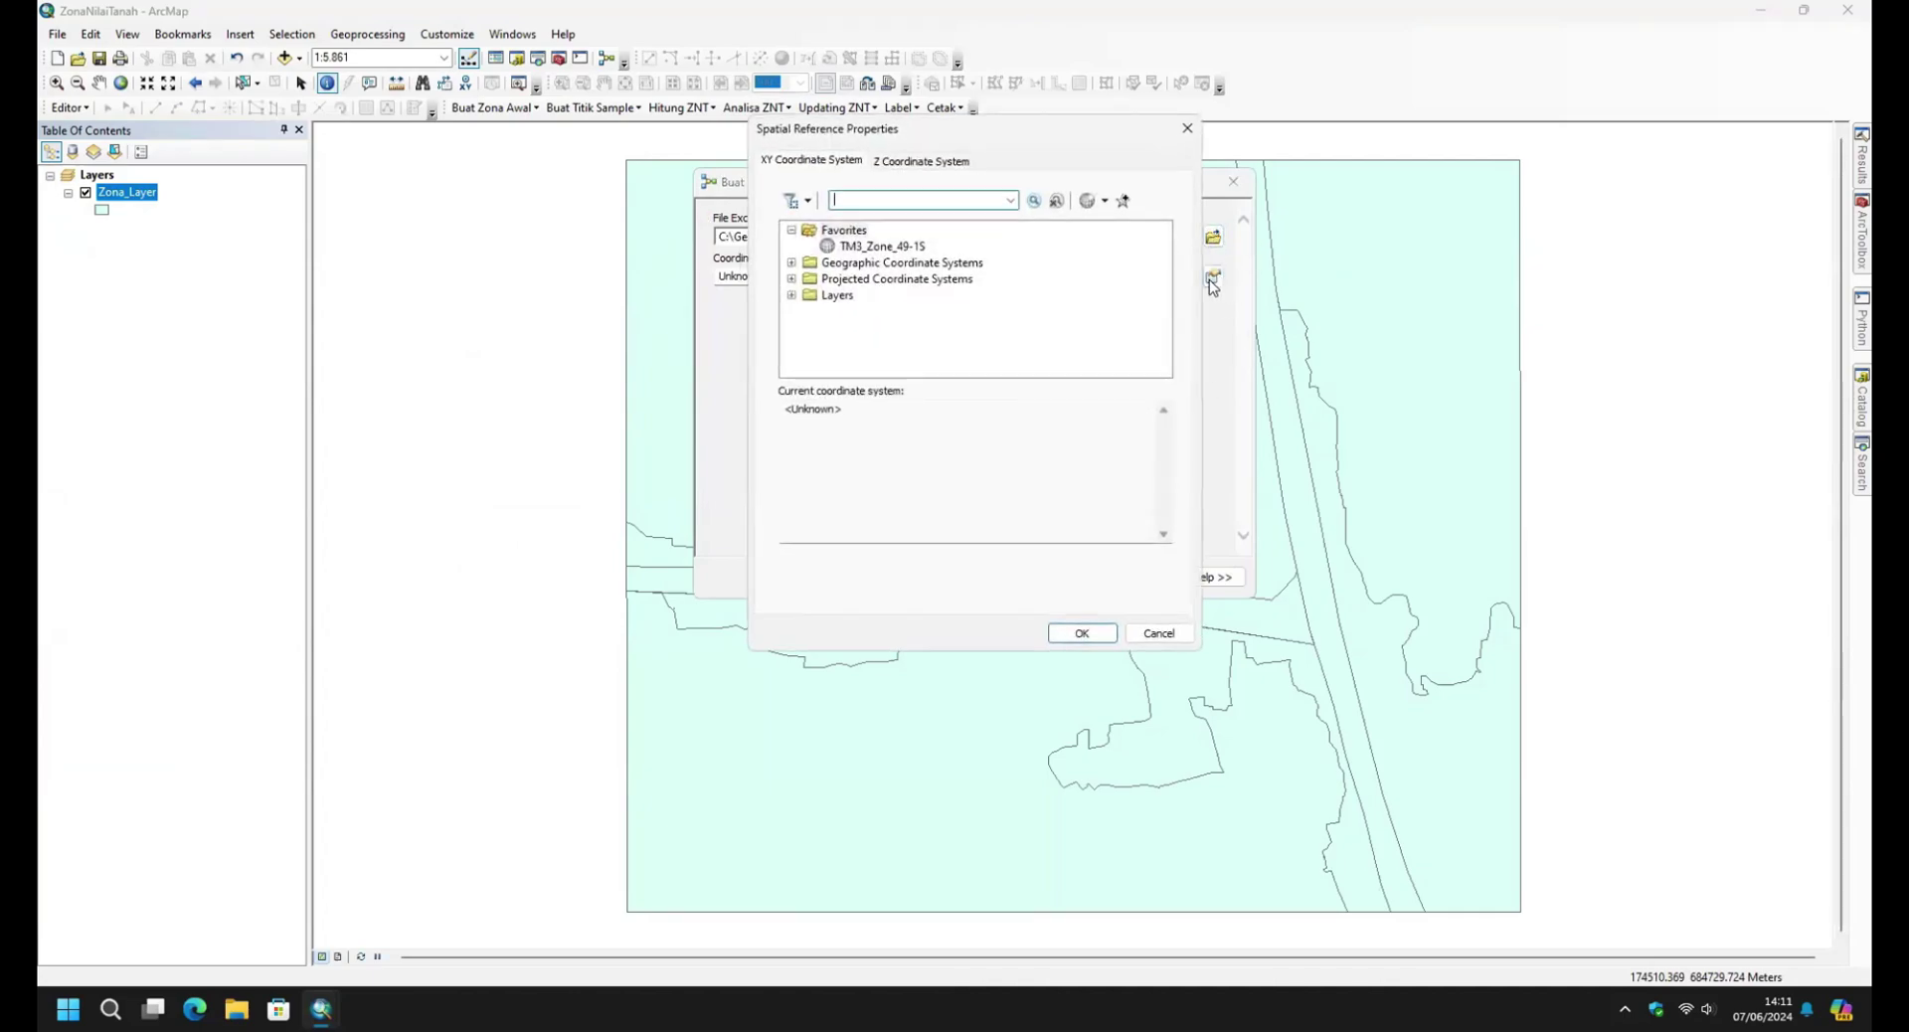
{"action": "left_click", "coordinate": [792, 296]}
{"action": "left_click", "coordinate": [880, 312]}
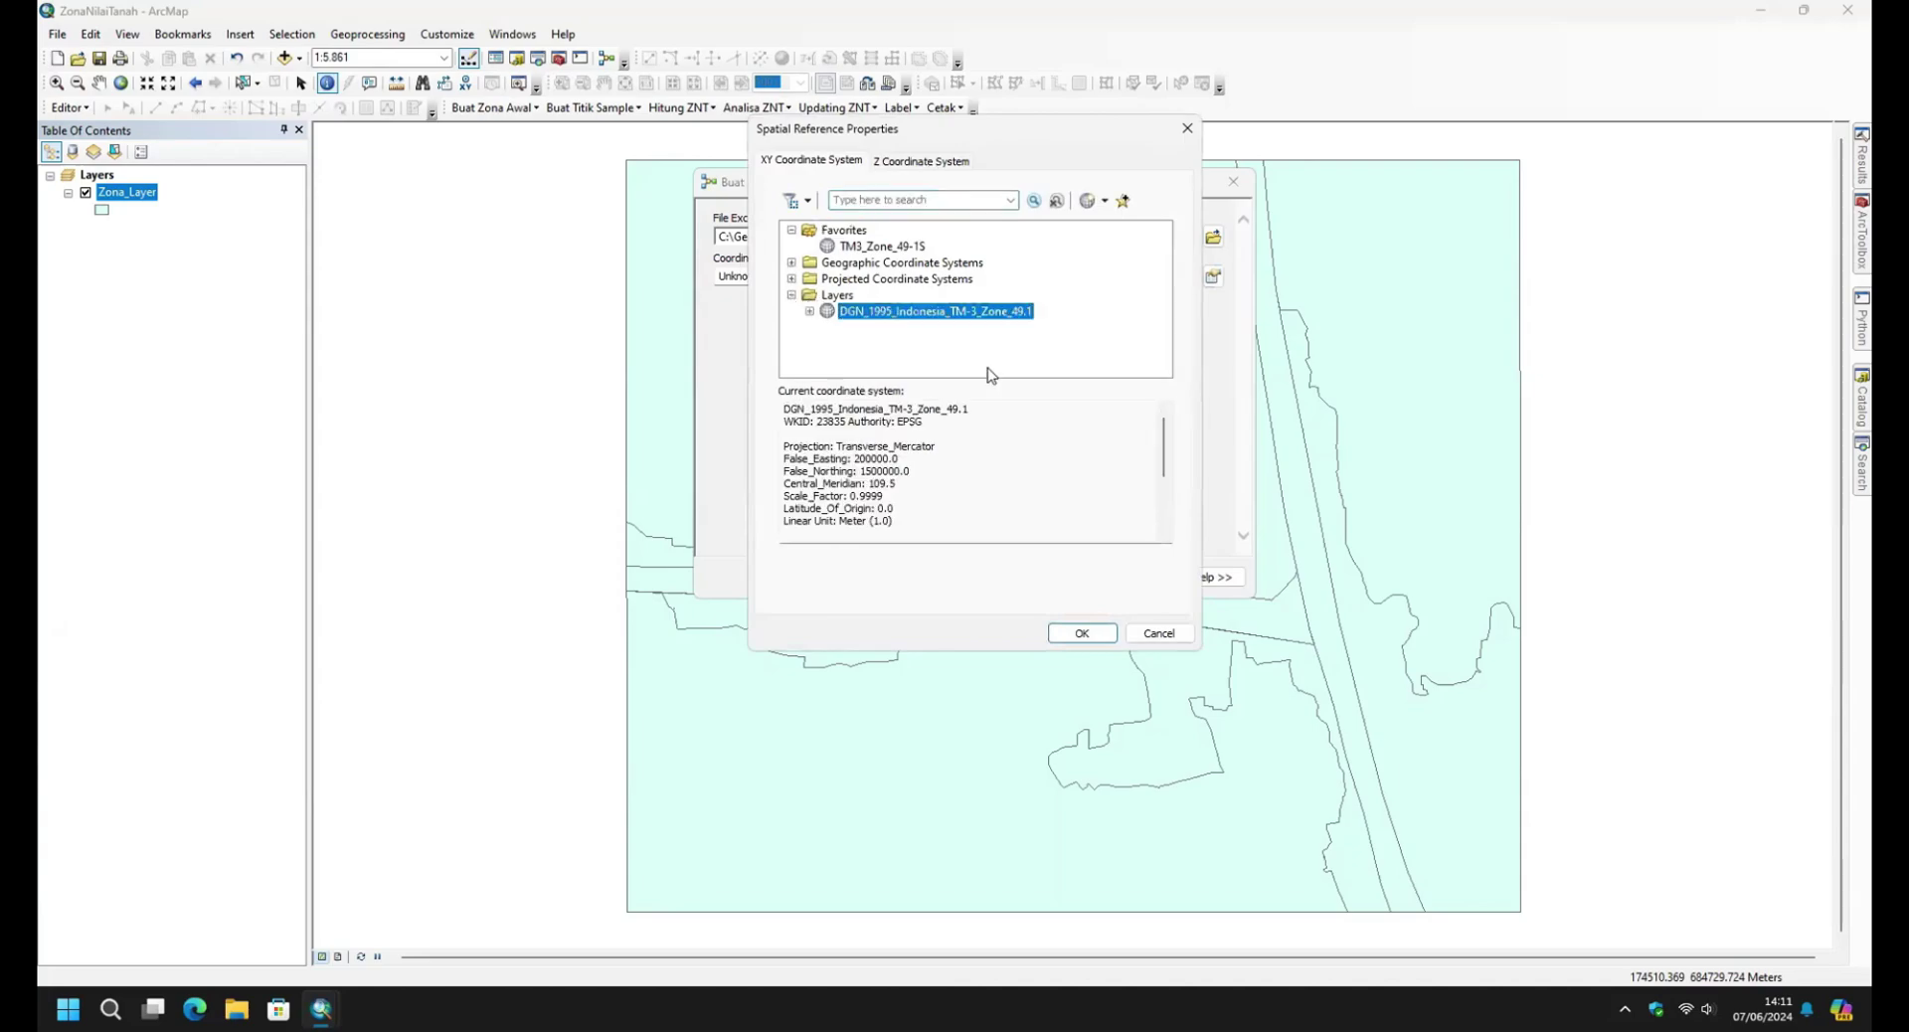
{"action": "left_click", "coordinate": [809, 311]}
{"action": "left_click", "coordinate": [1099, 633]}
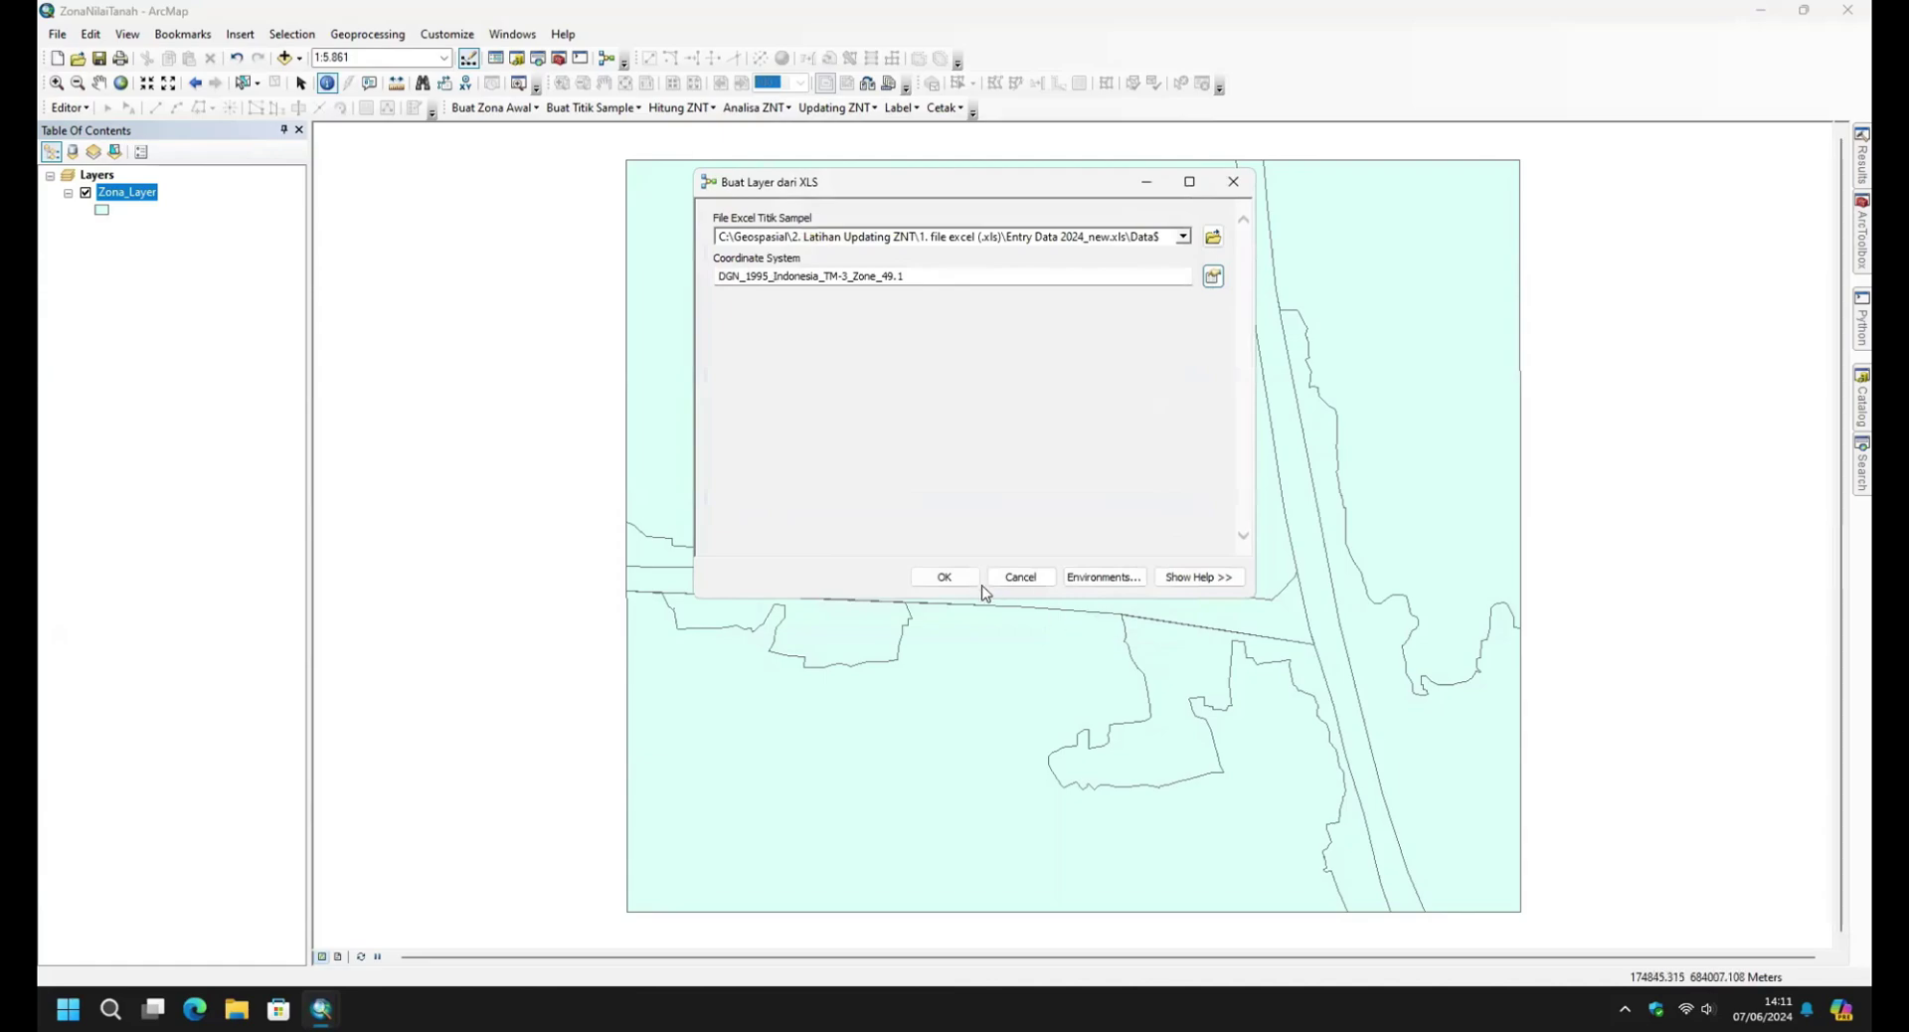
{"action": "left_click", "coordinate": [946, 578]}
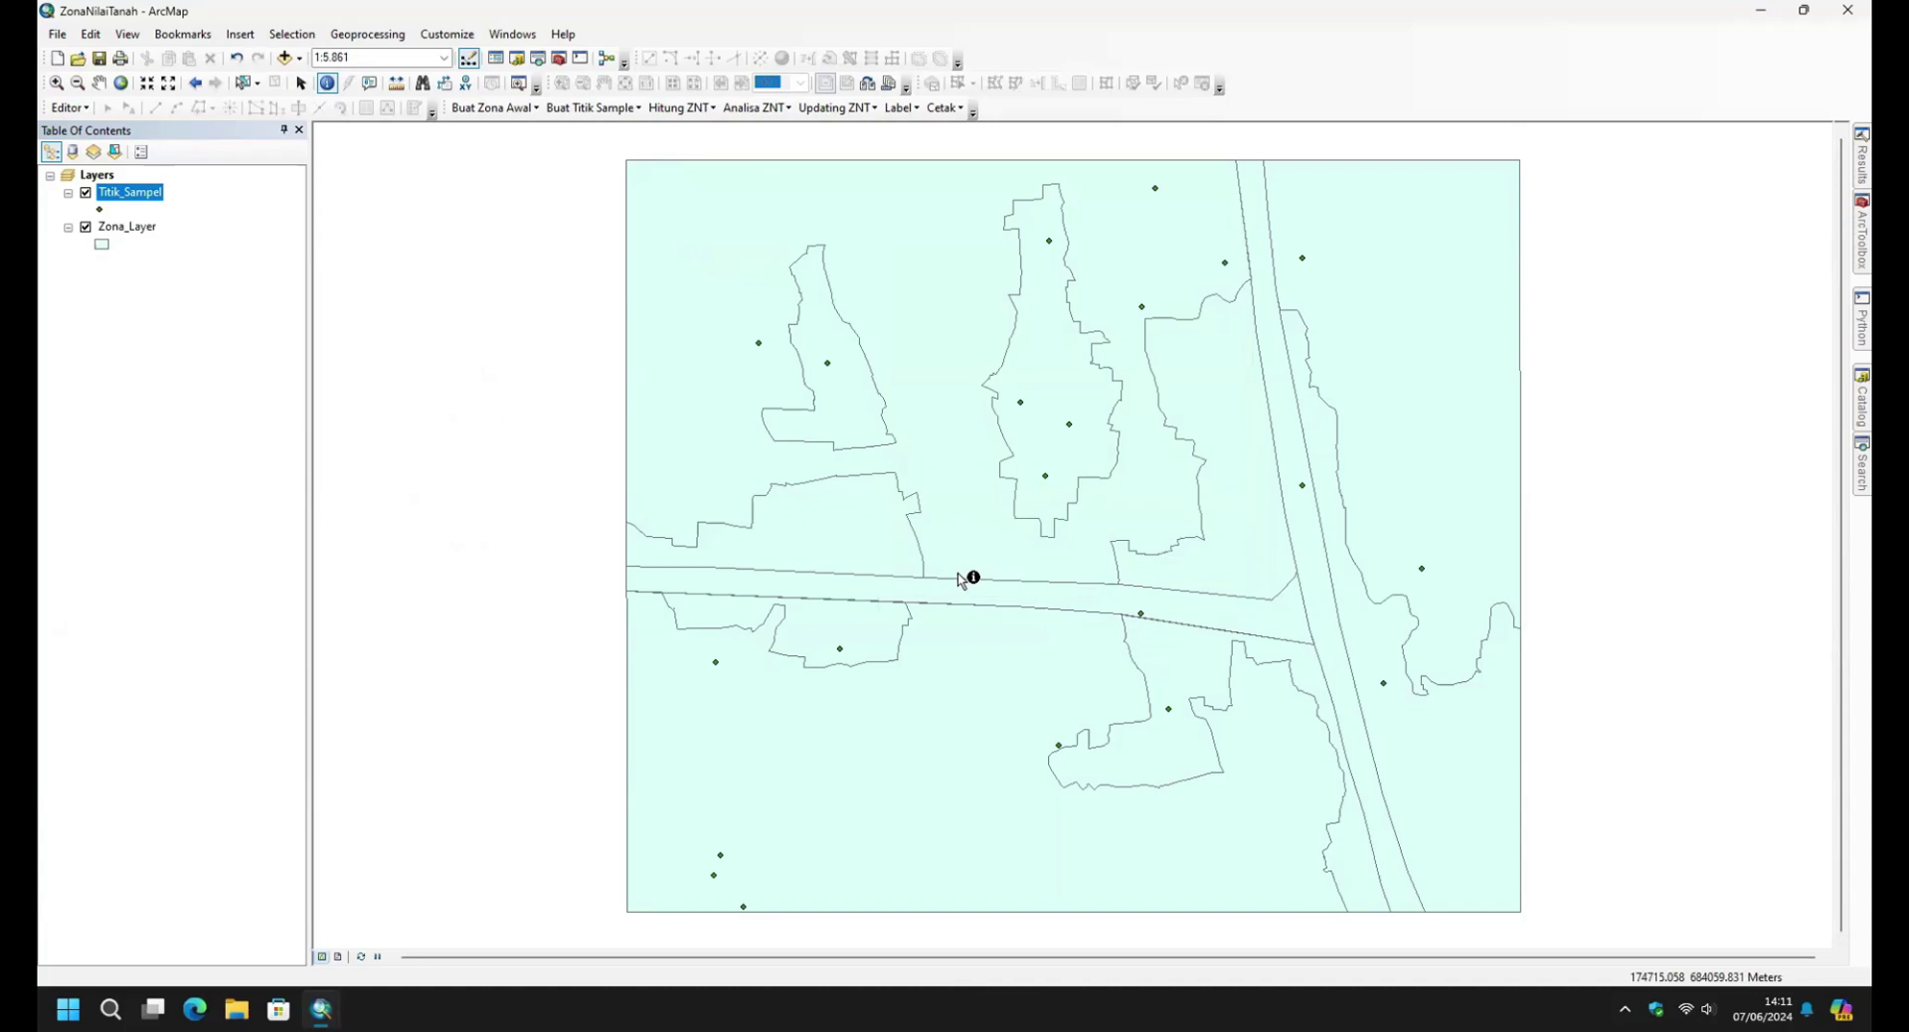
Change the Titik_Sampel point symbol to Circle 2 with size 12.
{"action": "left_click", "coordinate": [99, 210]}
{"action": "left_click", "coordinate": [841, 547]}
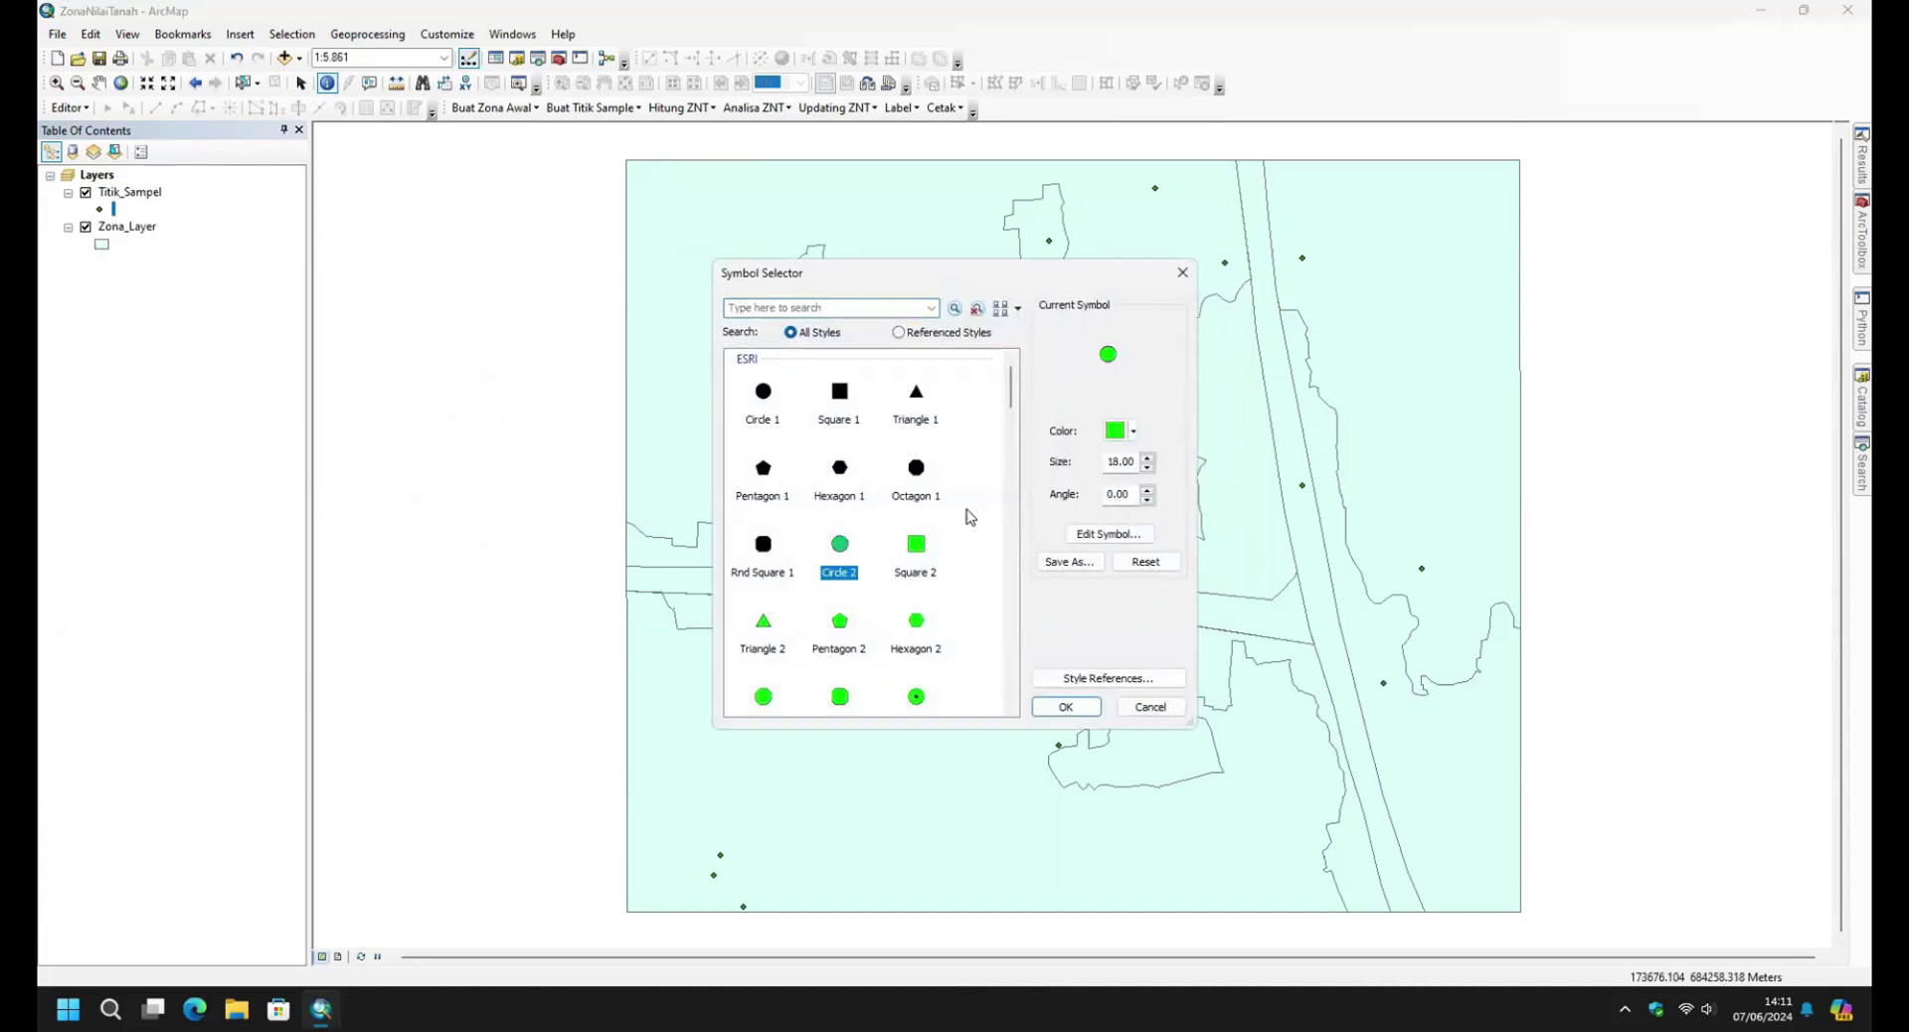
{"action": "left_click", "coordinate": [1147, 468]}
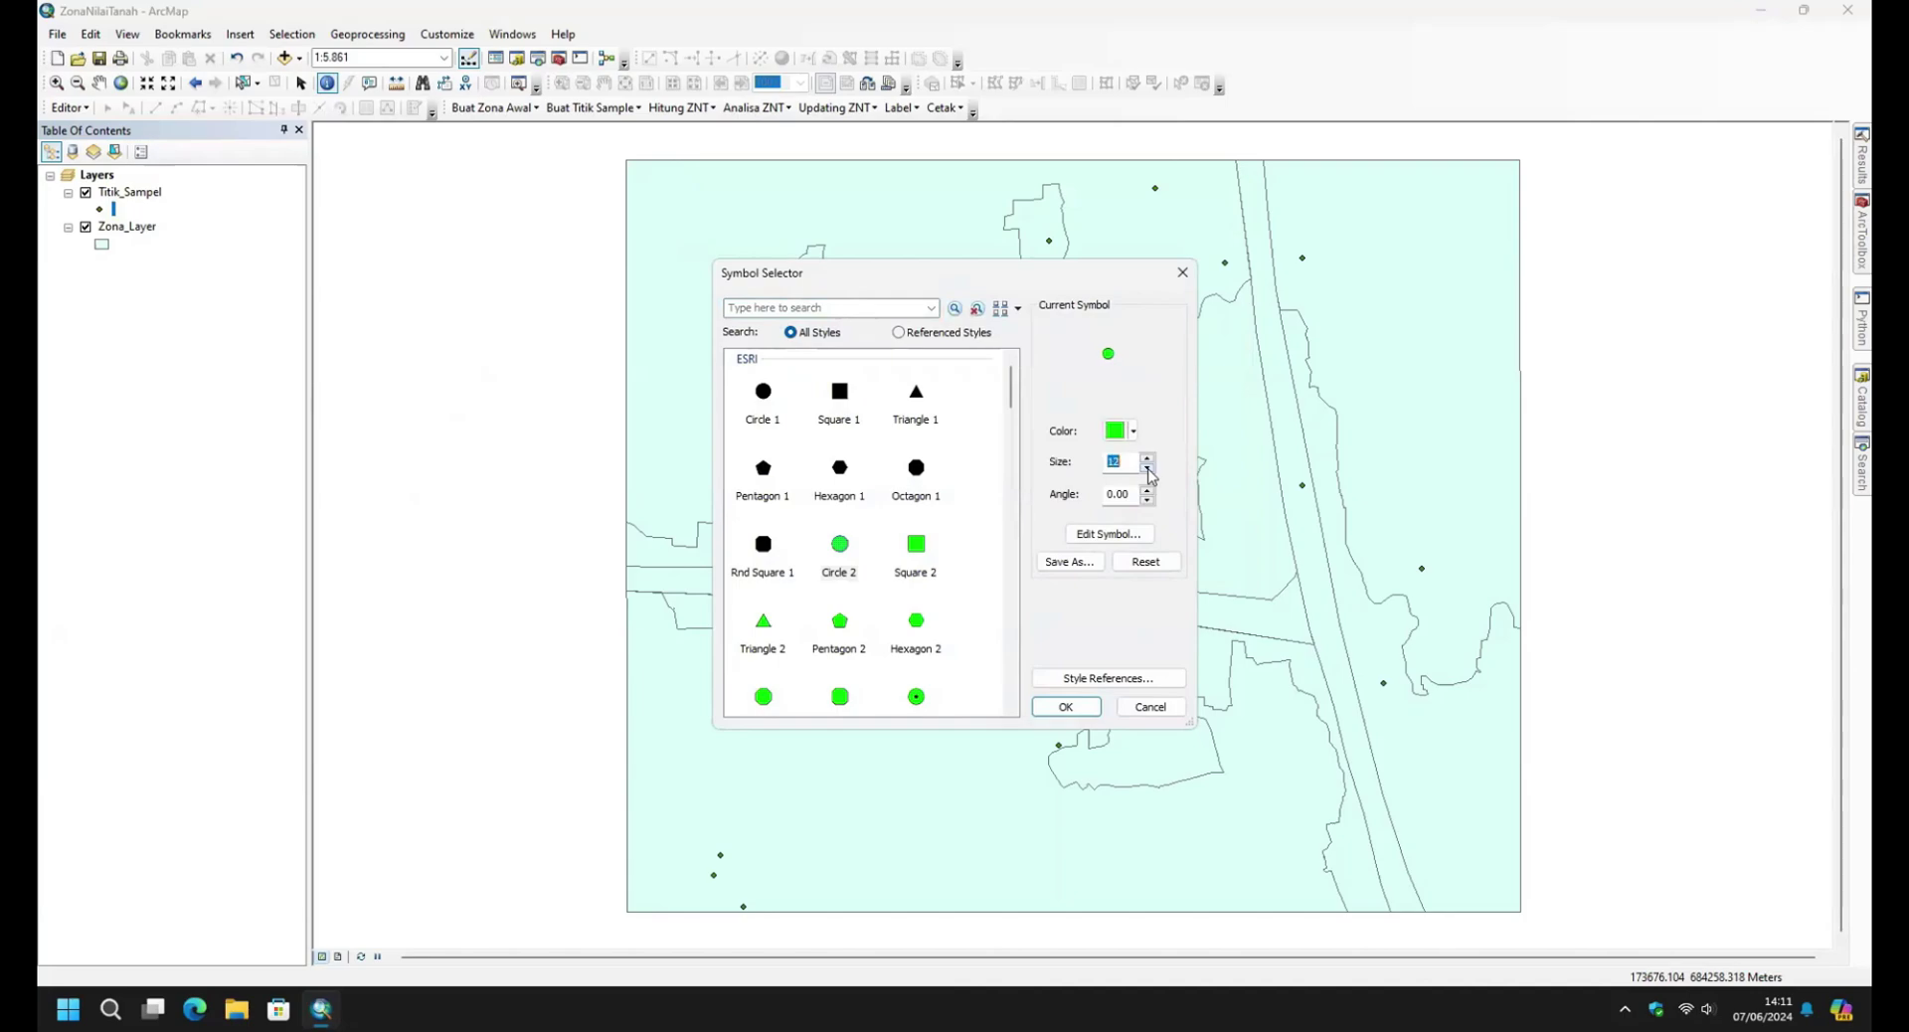
{"action": "left_click", "coordinate": [1066, 707]}
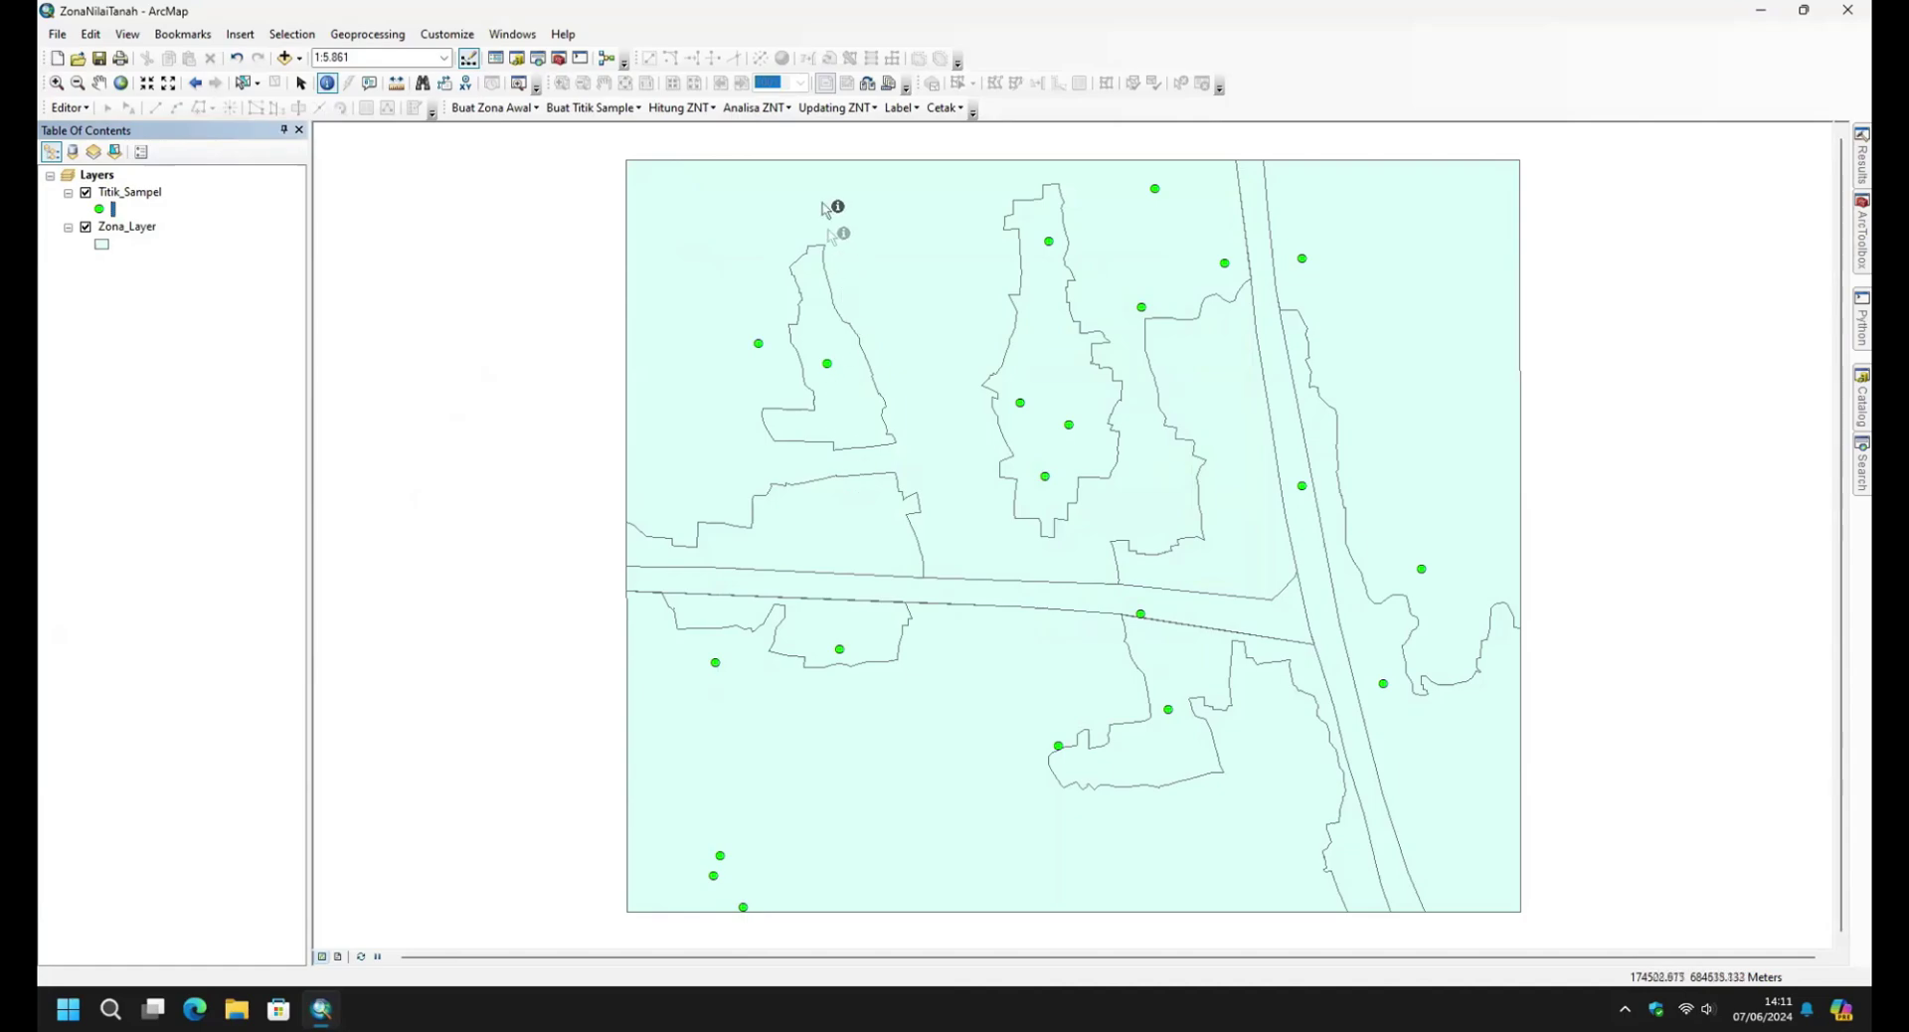
Run Hitung Indeks Sampel with the previous-year index set to 100 for both NonPertanian and Pertanian.
{"action": "left_click", "coordinate": [825, 110]}
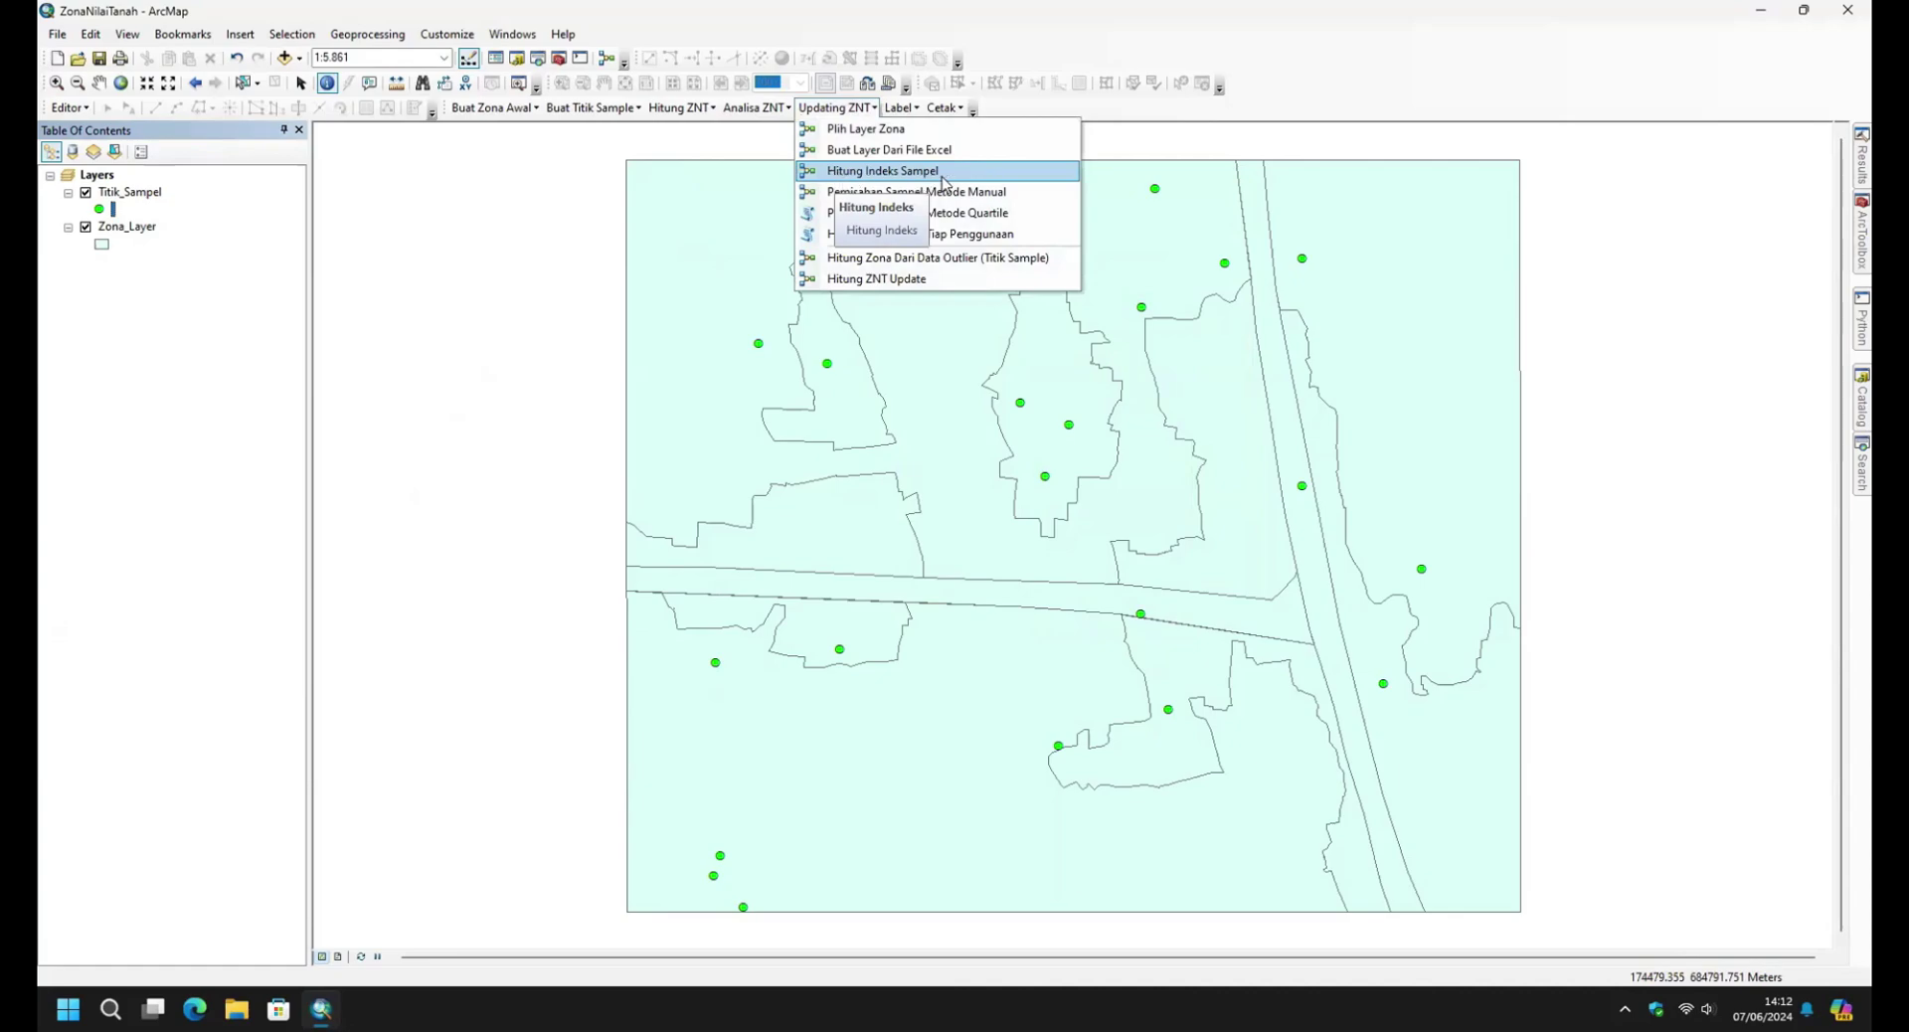
{"action": "left_click", "coordinate": [975, 174]}
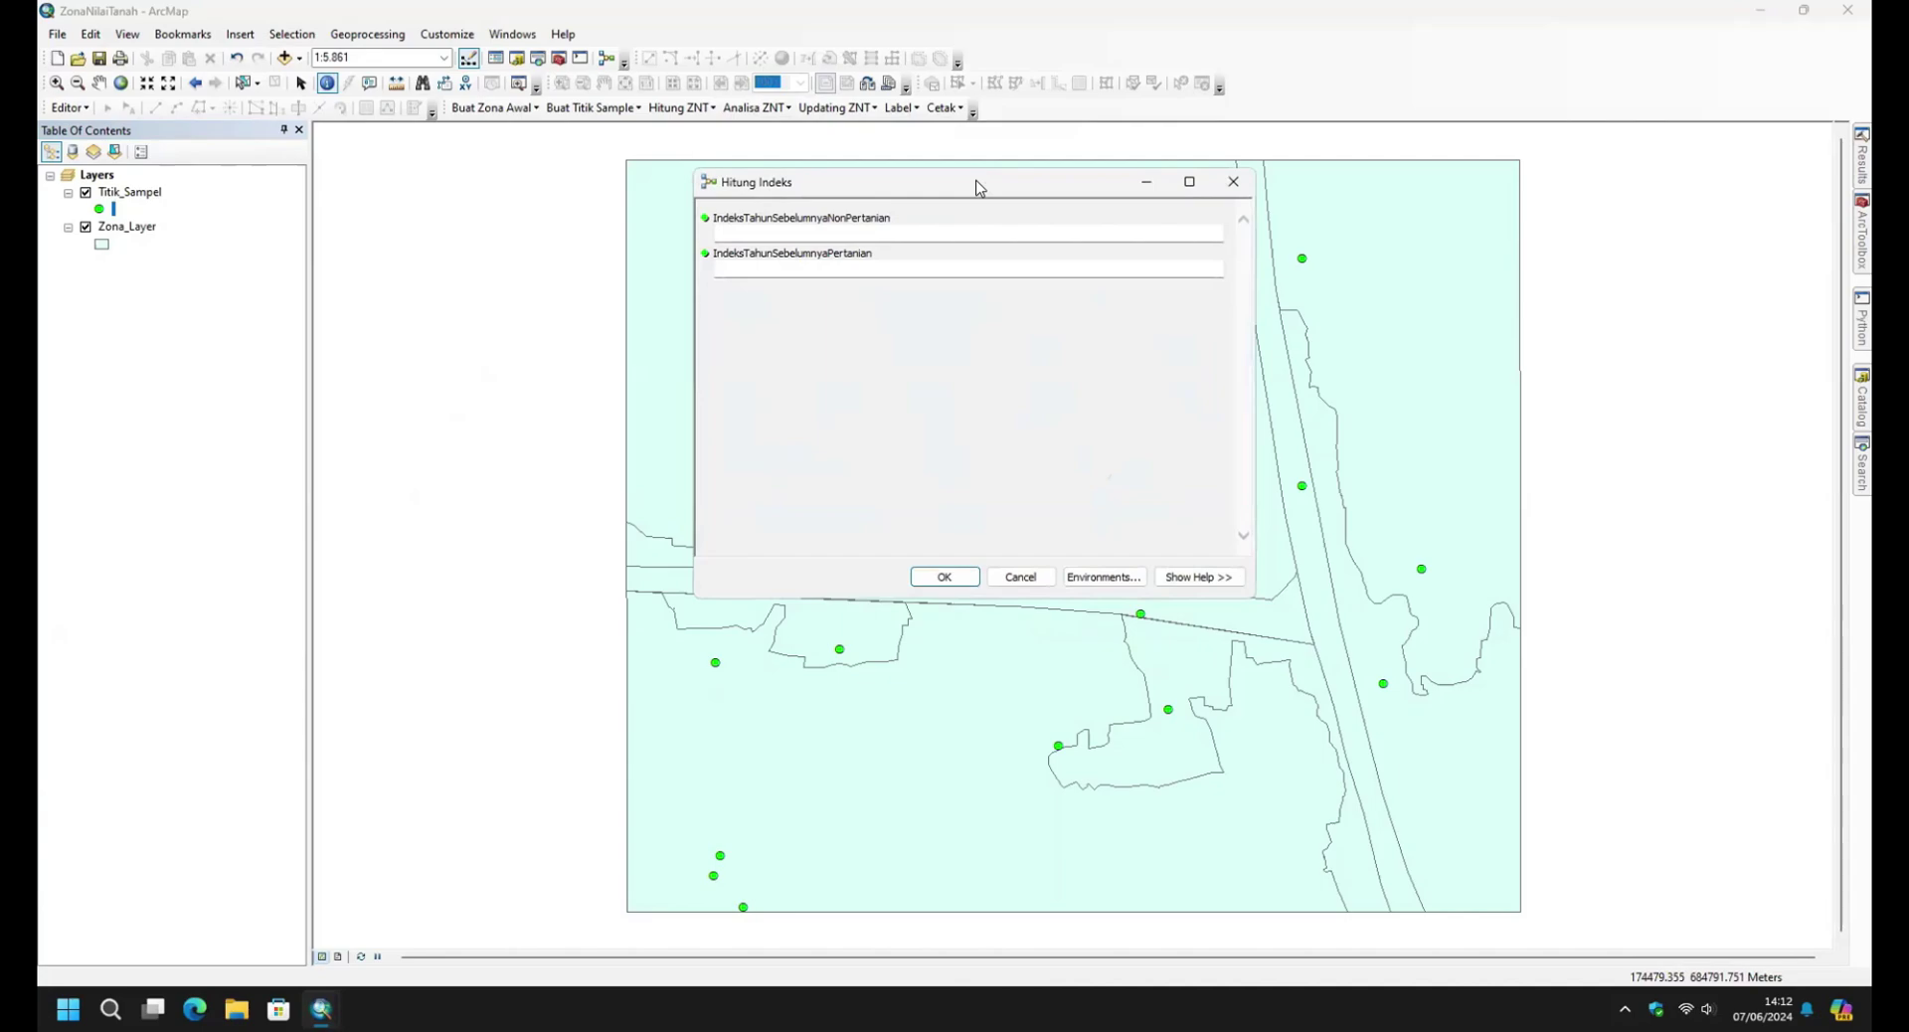
{"action": "left_click_drag", "start_coordinate": [980, 187], "coordinate": [988, 295]}
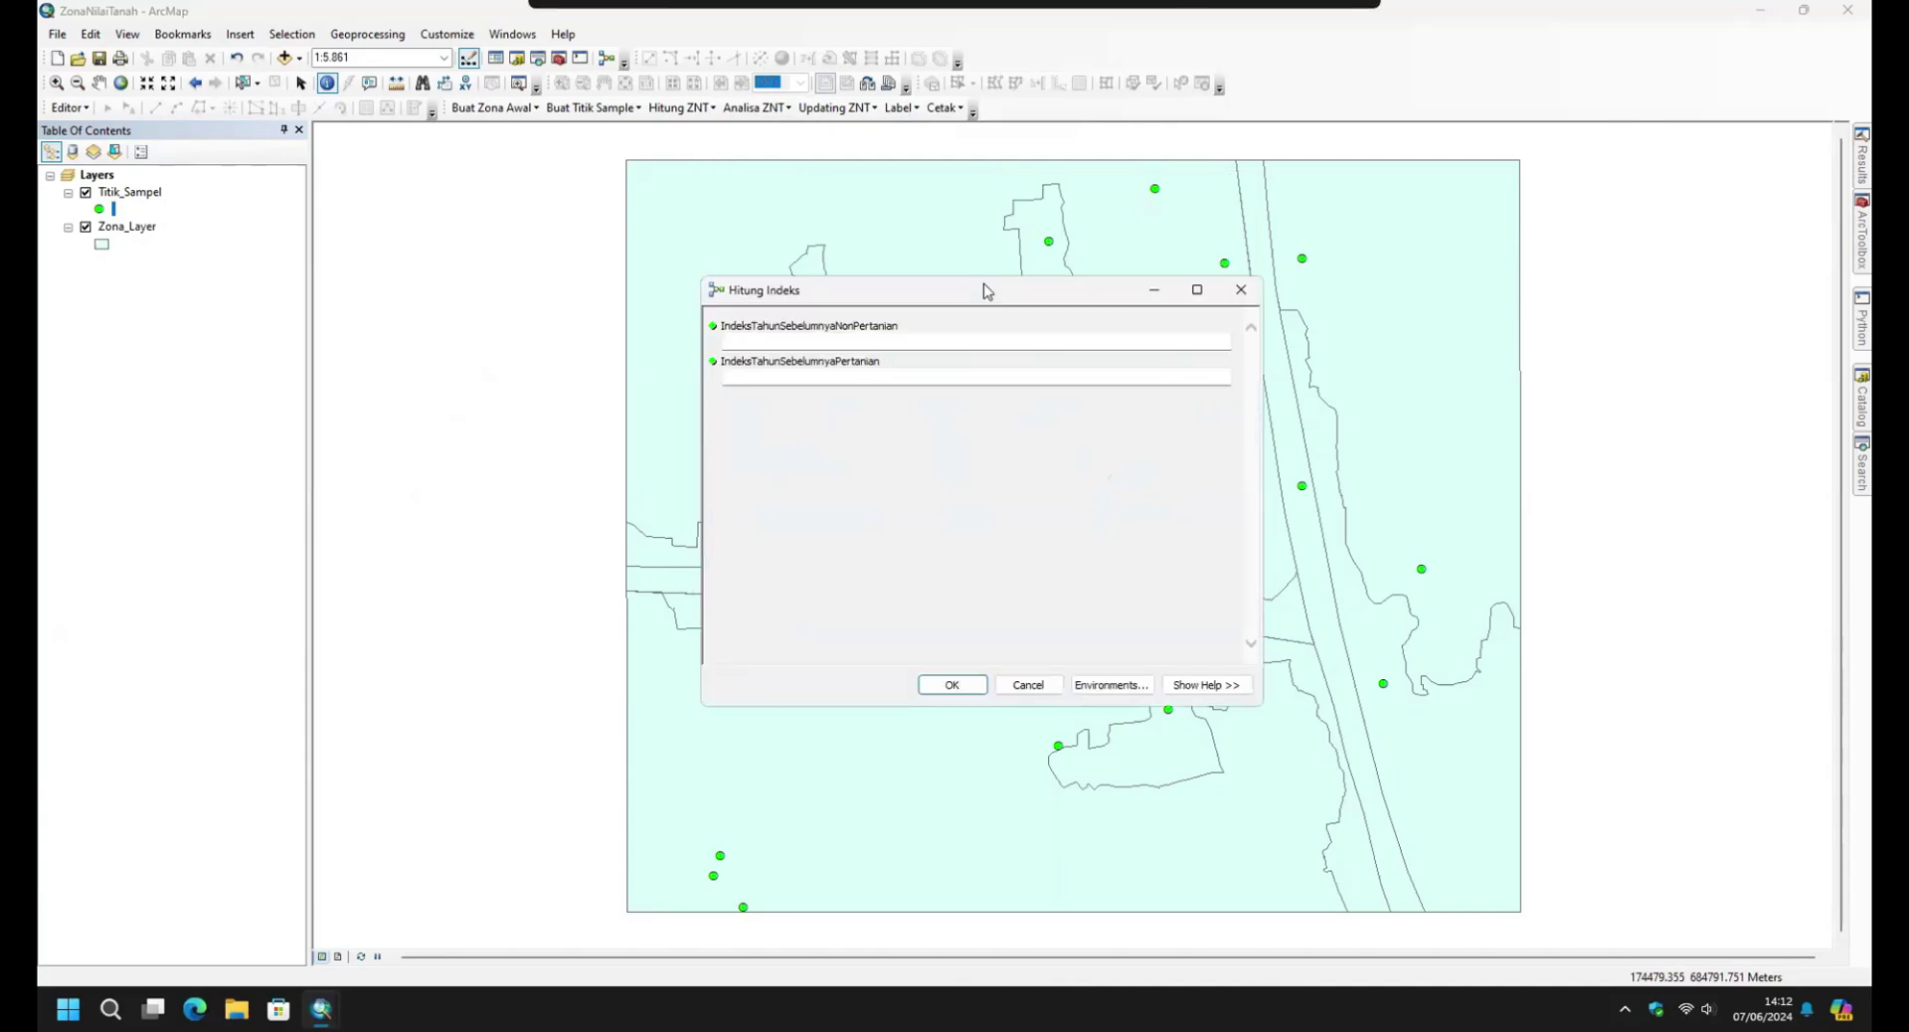
{"action": "left_click", "coordinate": [1151, 337]}
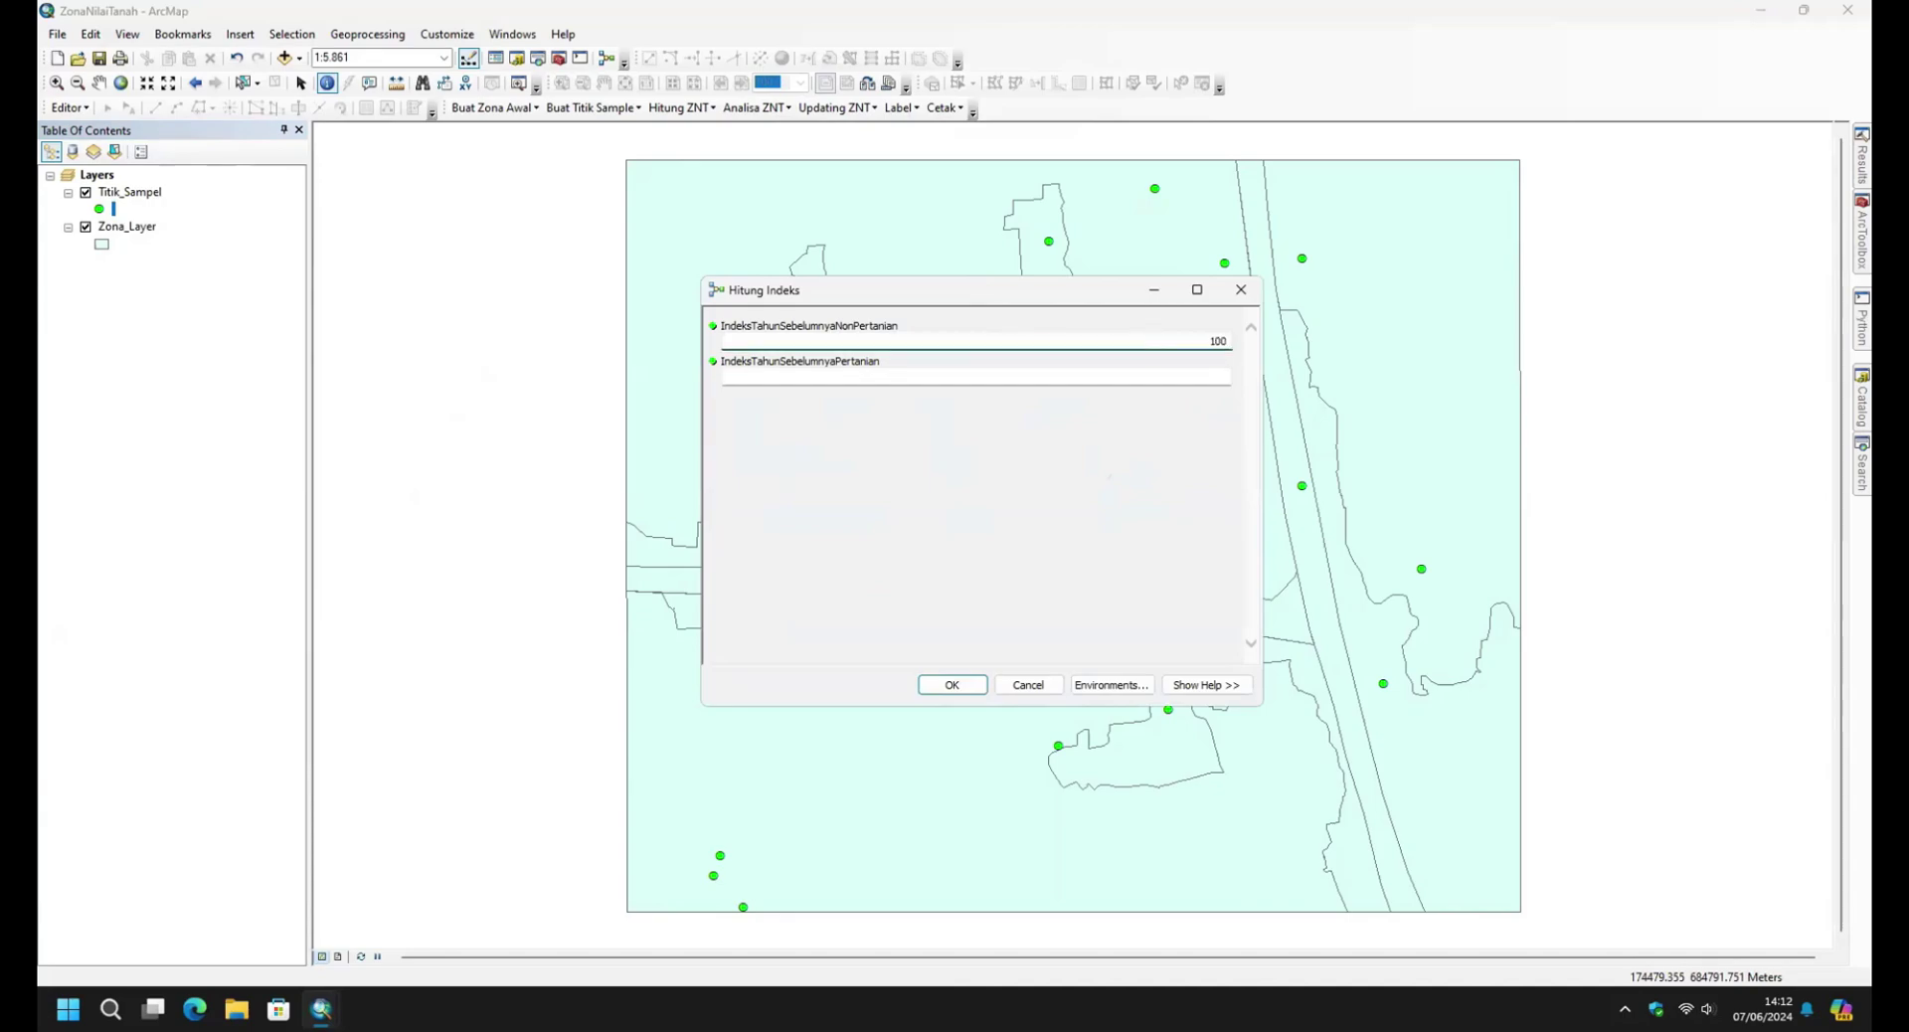
{"action": "left_click", "coordinate": [1224, 376]}
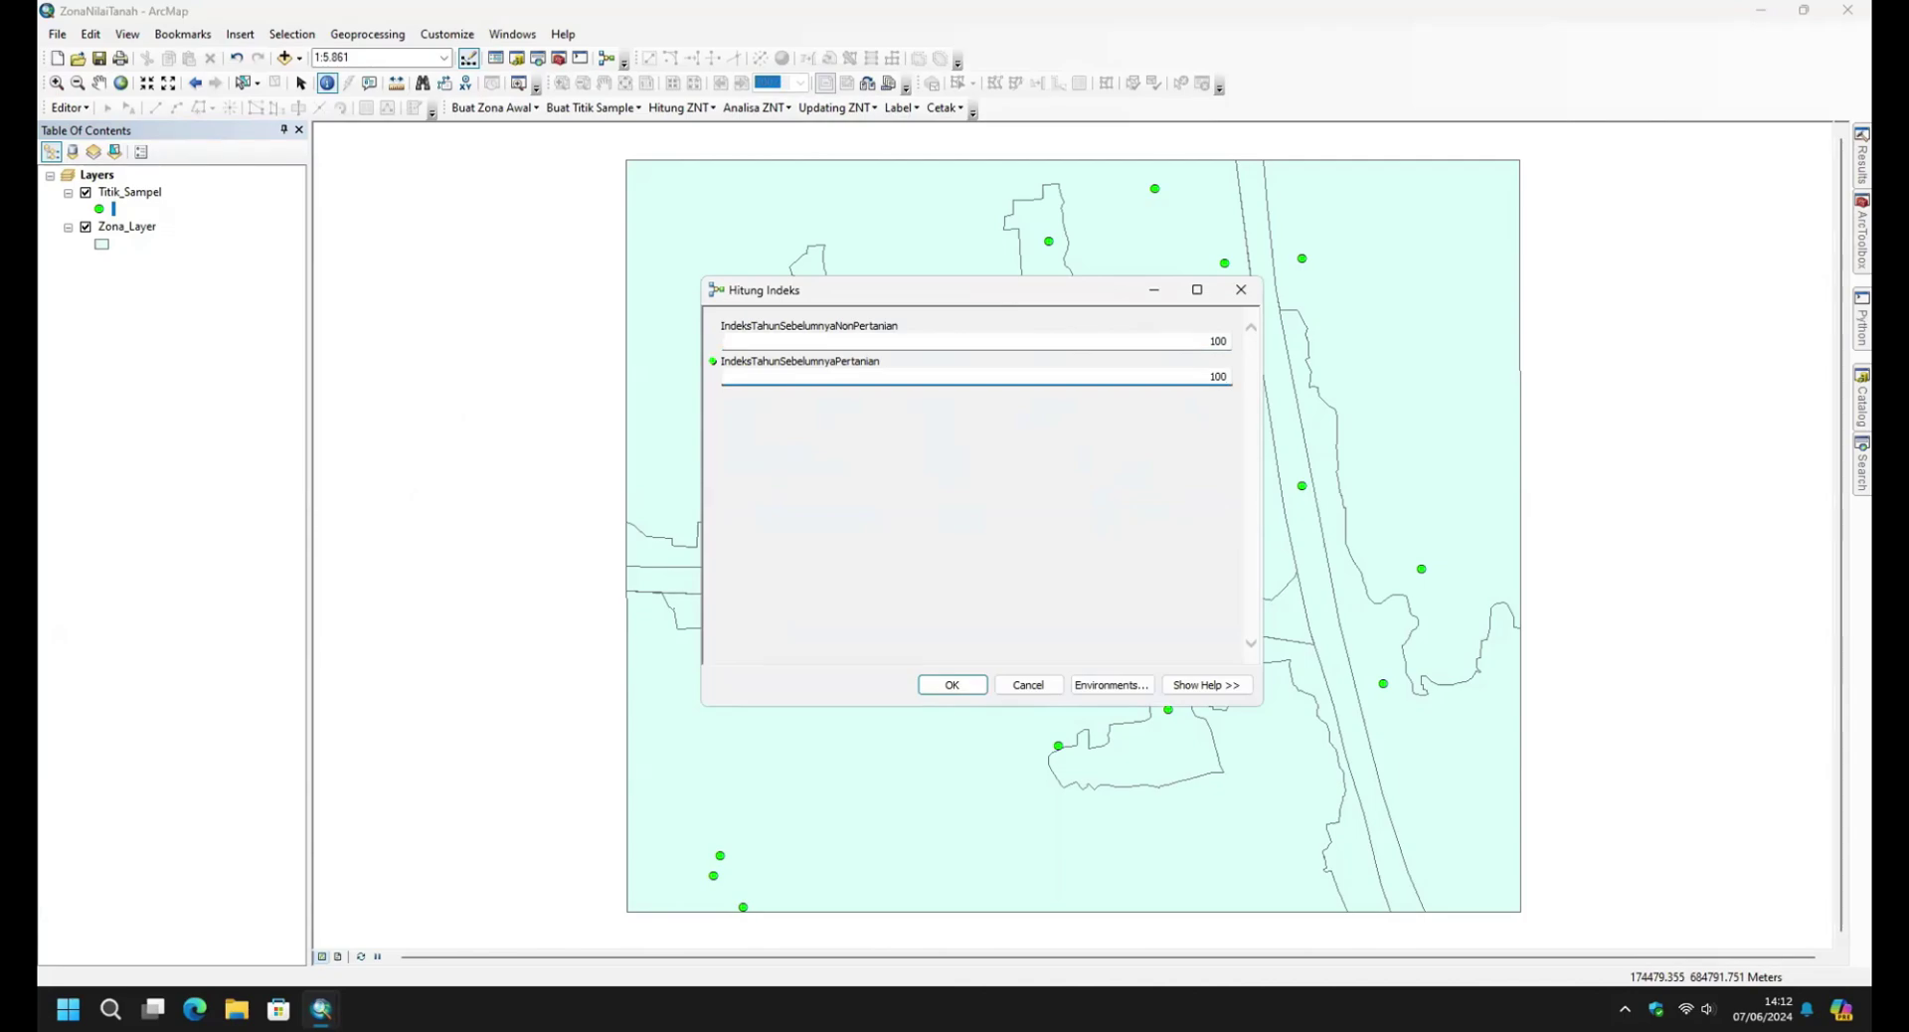
{"action": "left_click", "coordinate": [966, 684]}
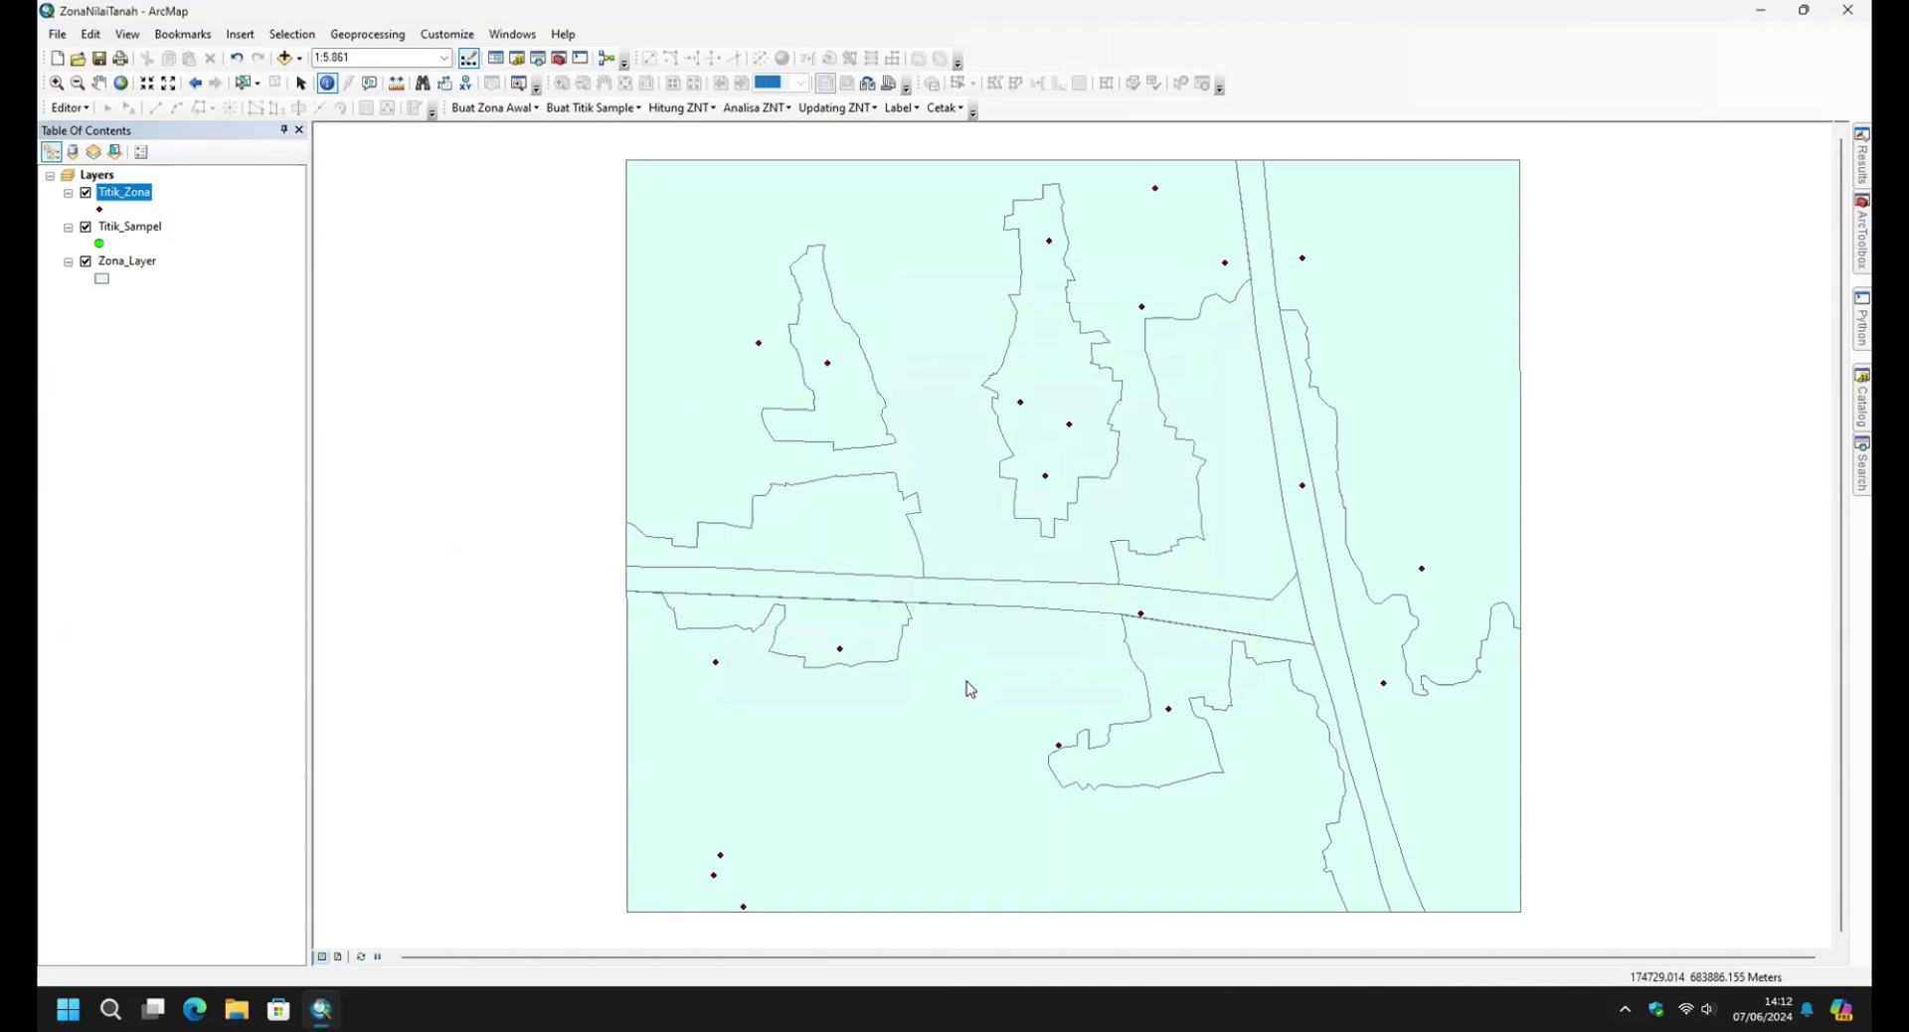
Enlarge the point symbol of the Titik_Zona layer.
{"action": "left_click", "coordinate": [98, 211]}
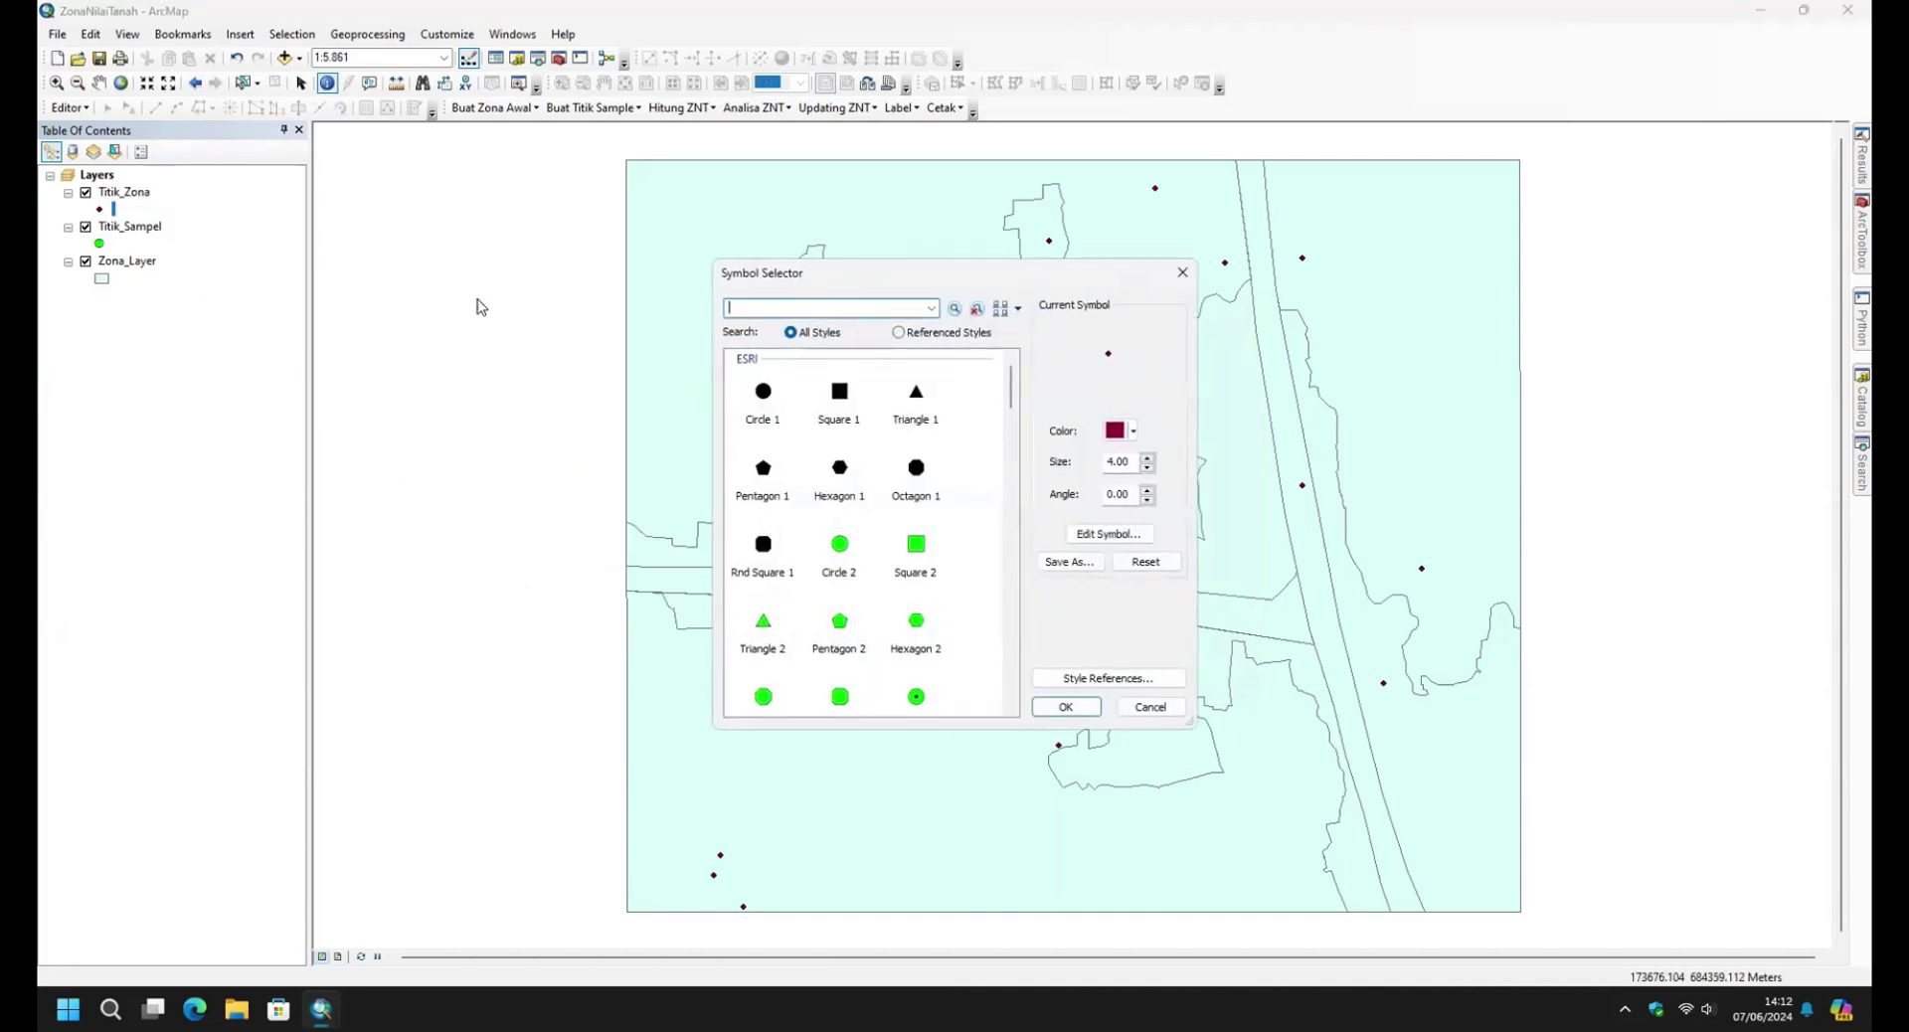
{"action": "left_click", "coordinate": [1145, 464]}
{"action": "type", "text": "7"}
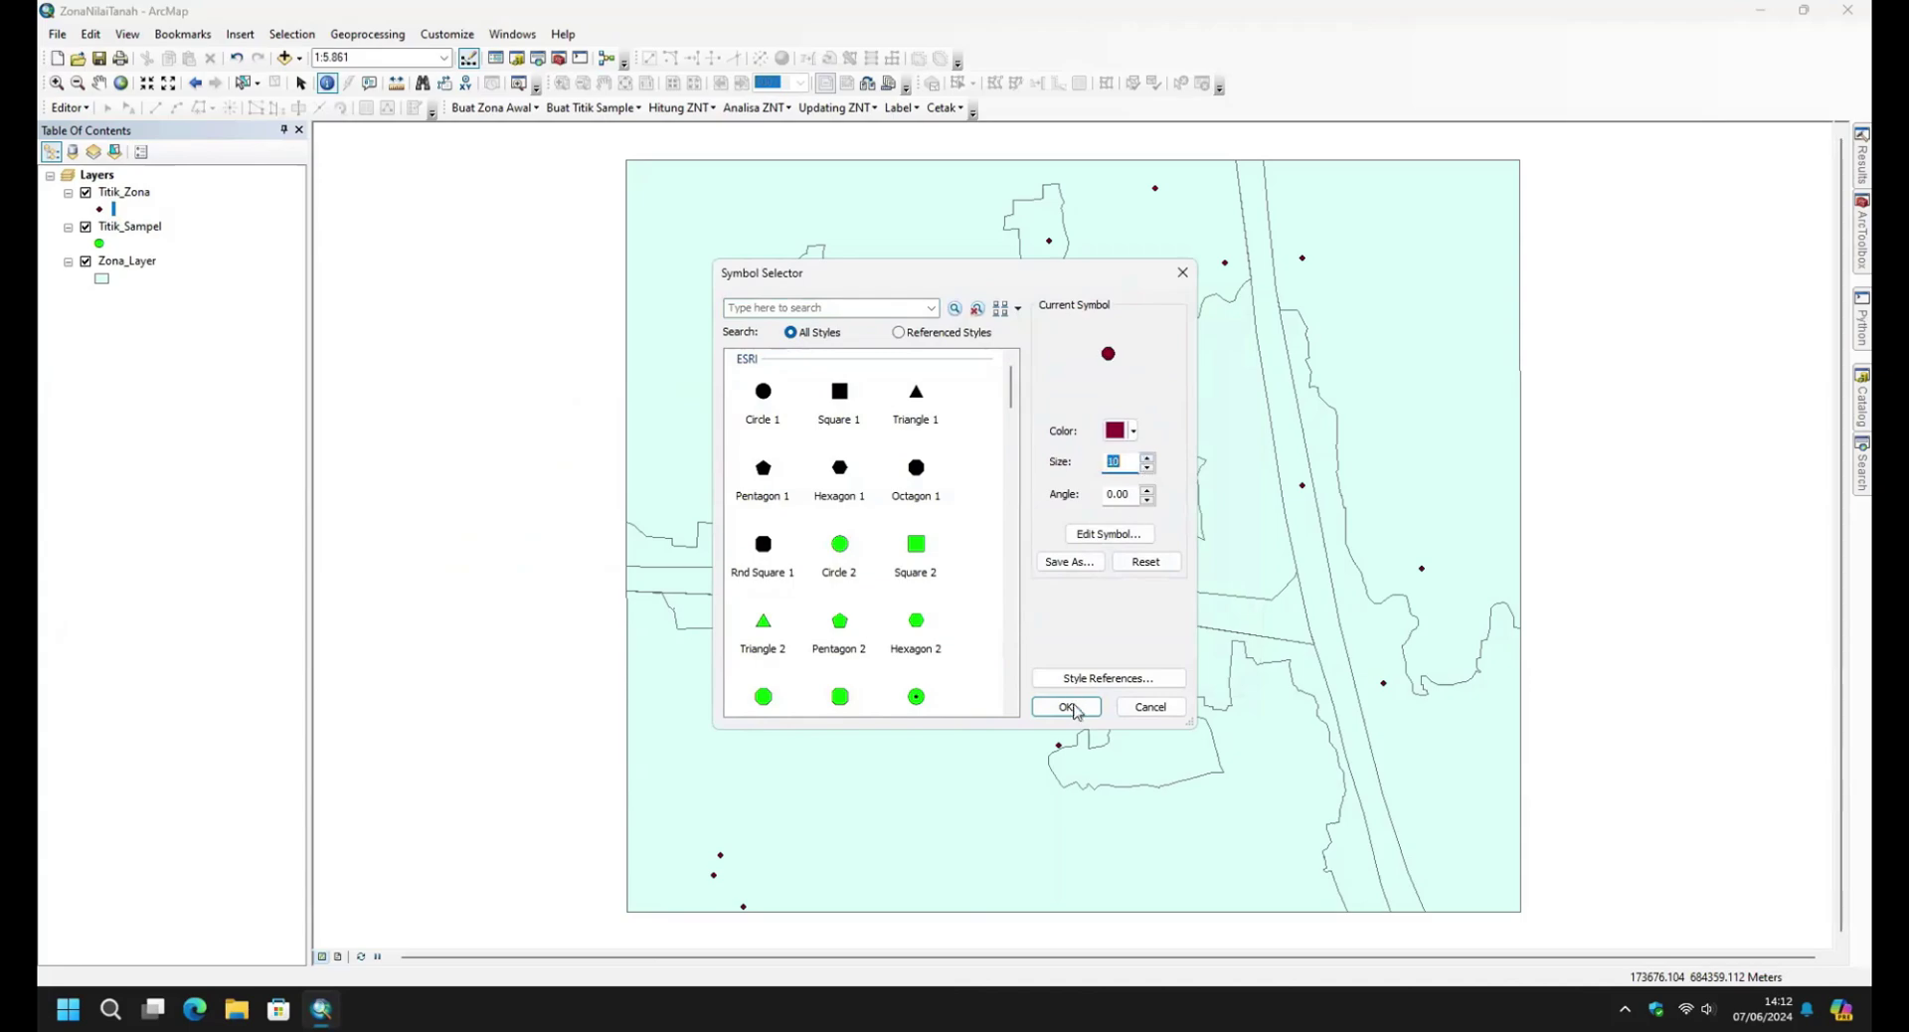
{"action": "left_click", "coordinate": [1074, 709]}
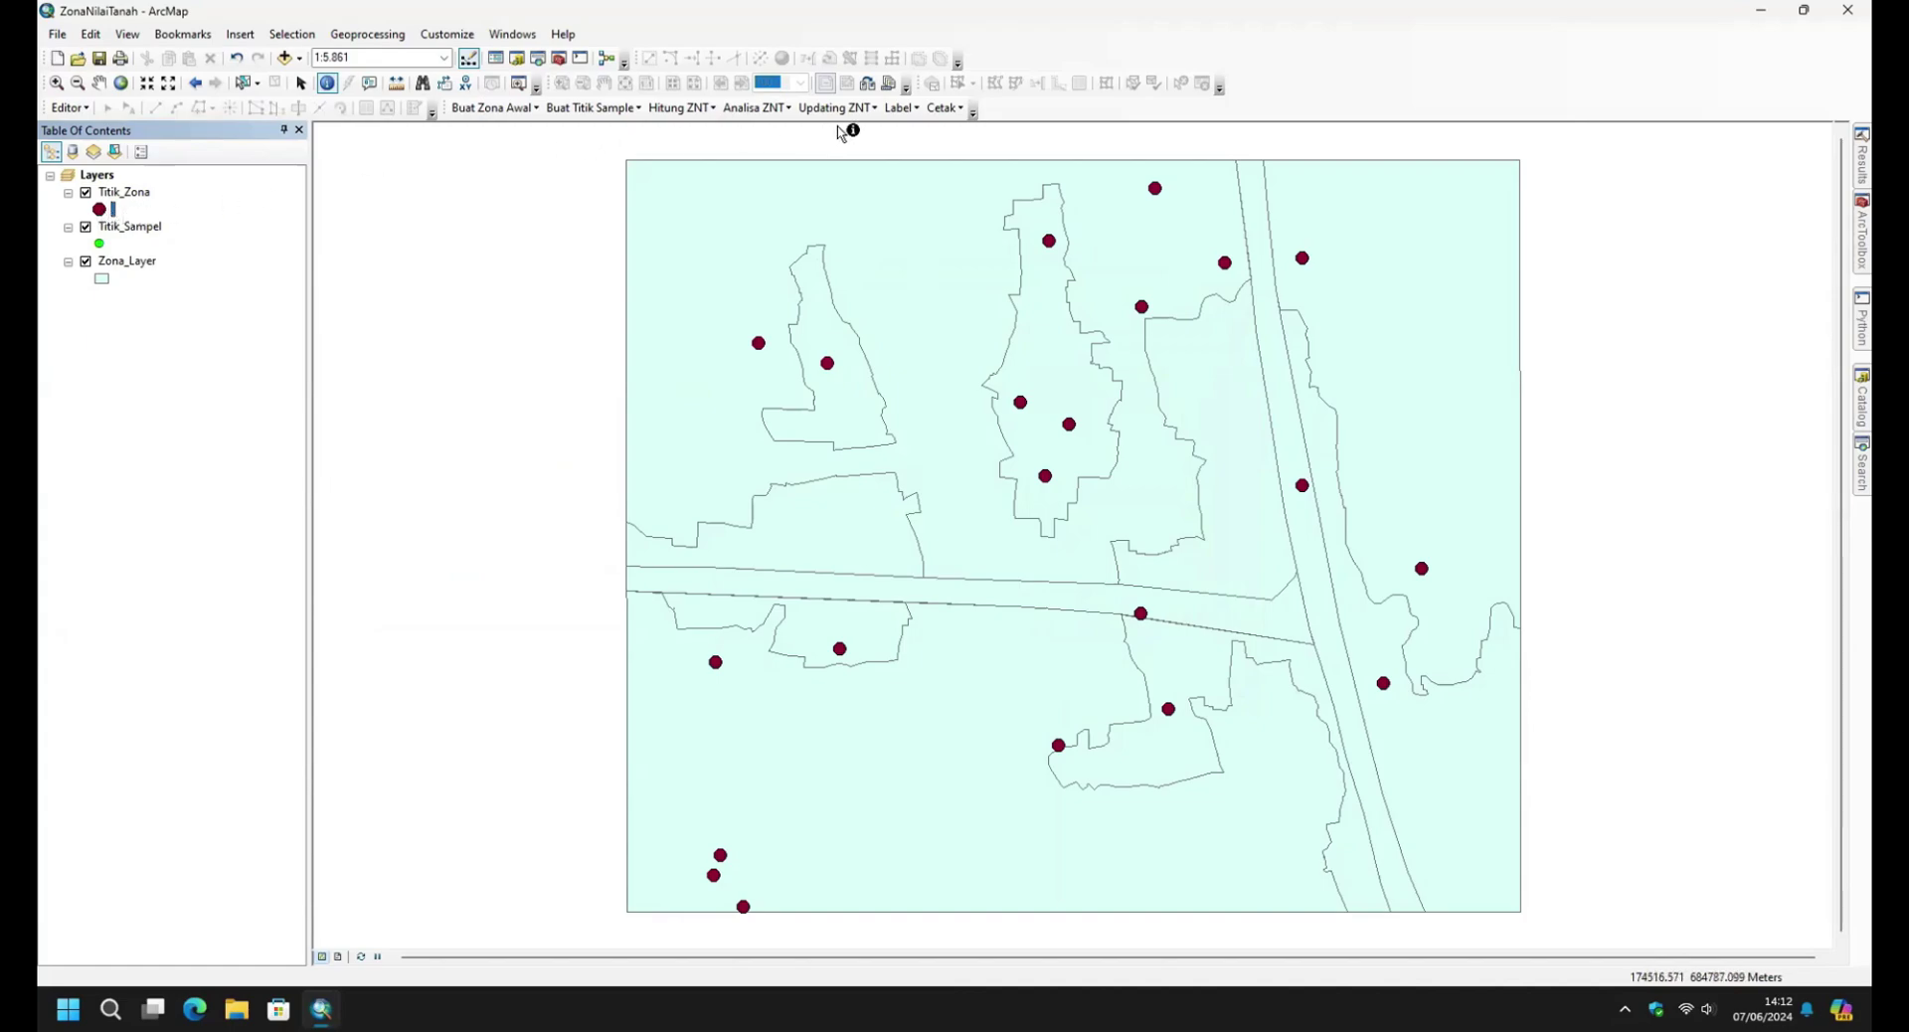
Turn on labels for Titik_Zona and Zona_Layer in the Label Manager and rename Titik_Zona's default label class to Indeks.
{"action": "left_click", "coordinate": [905, 109]}
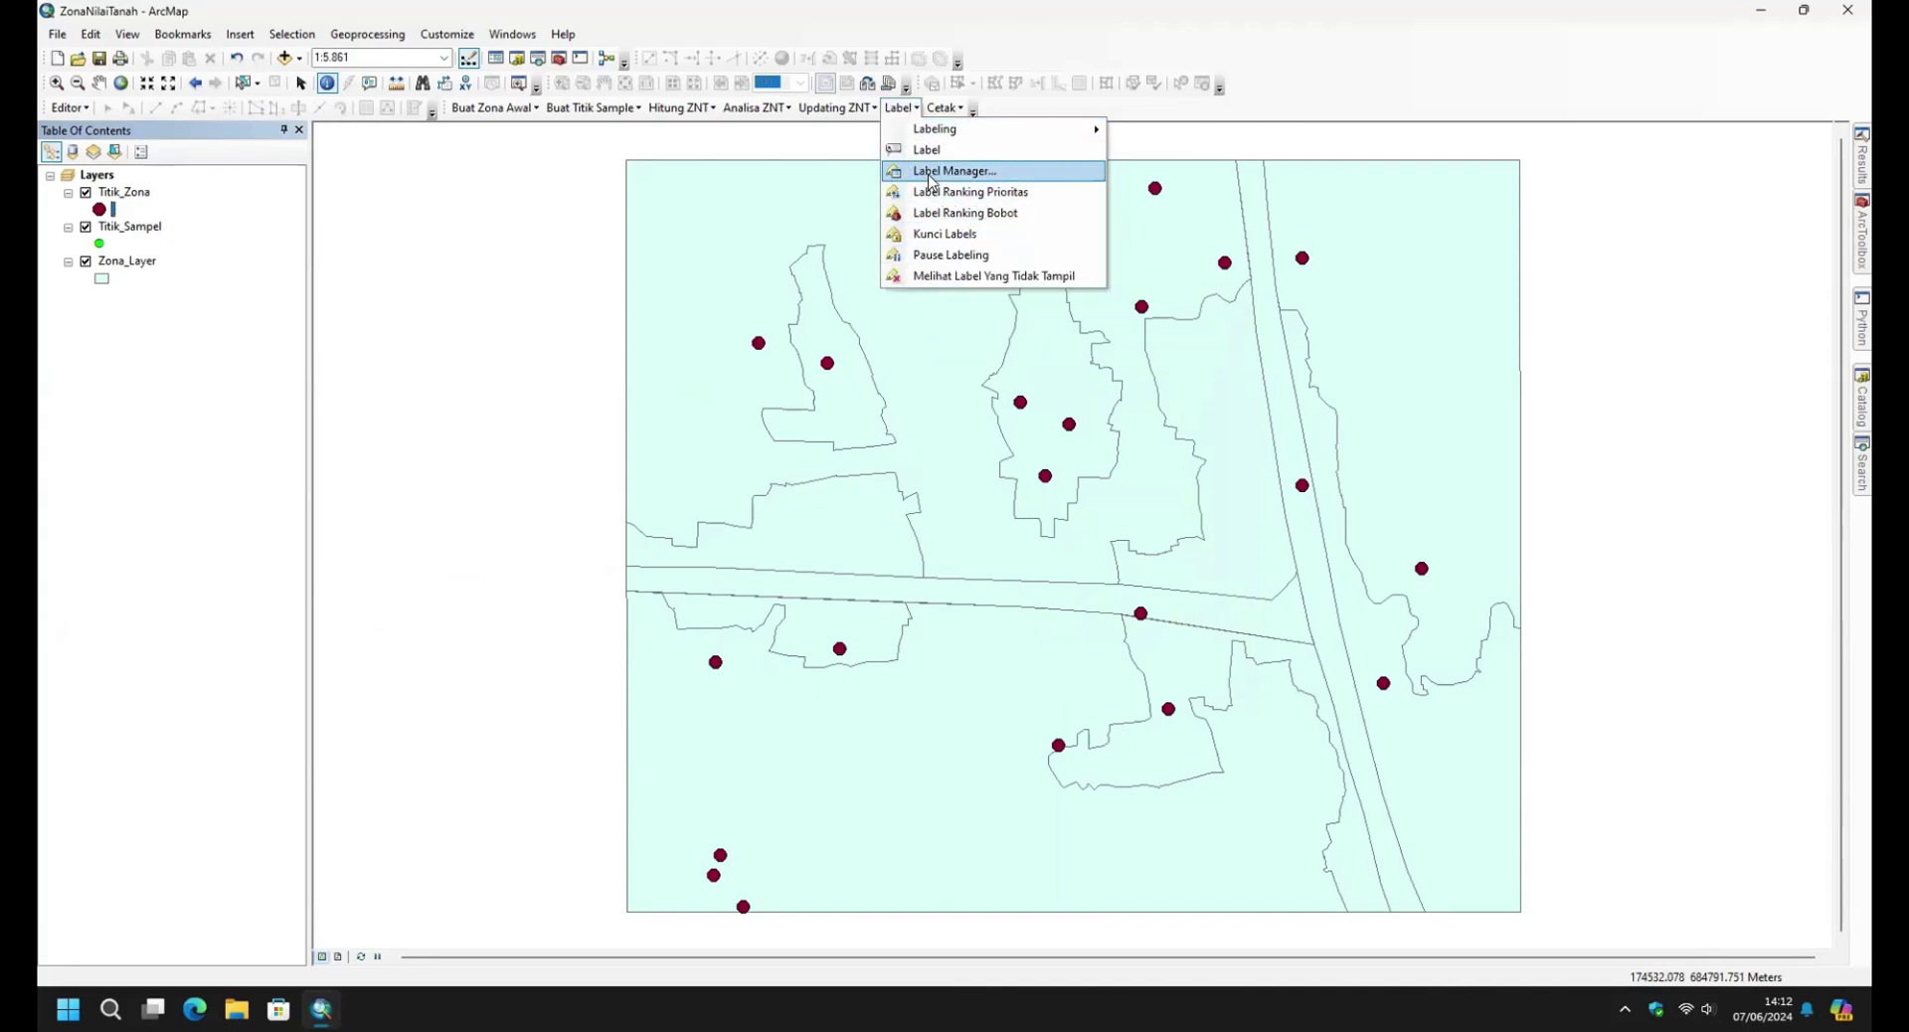
{"action": "left_click", "coordinate": [1026, 176]}
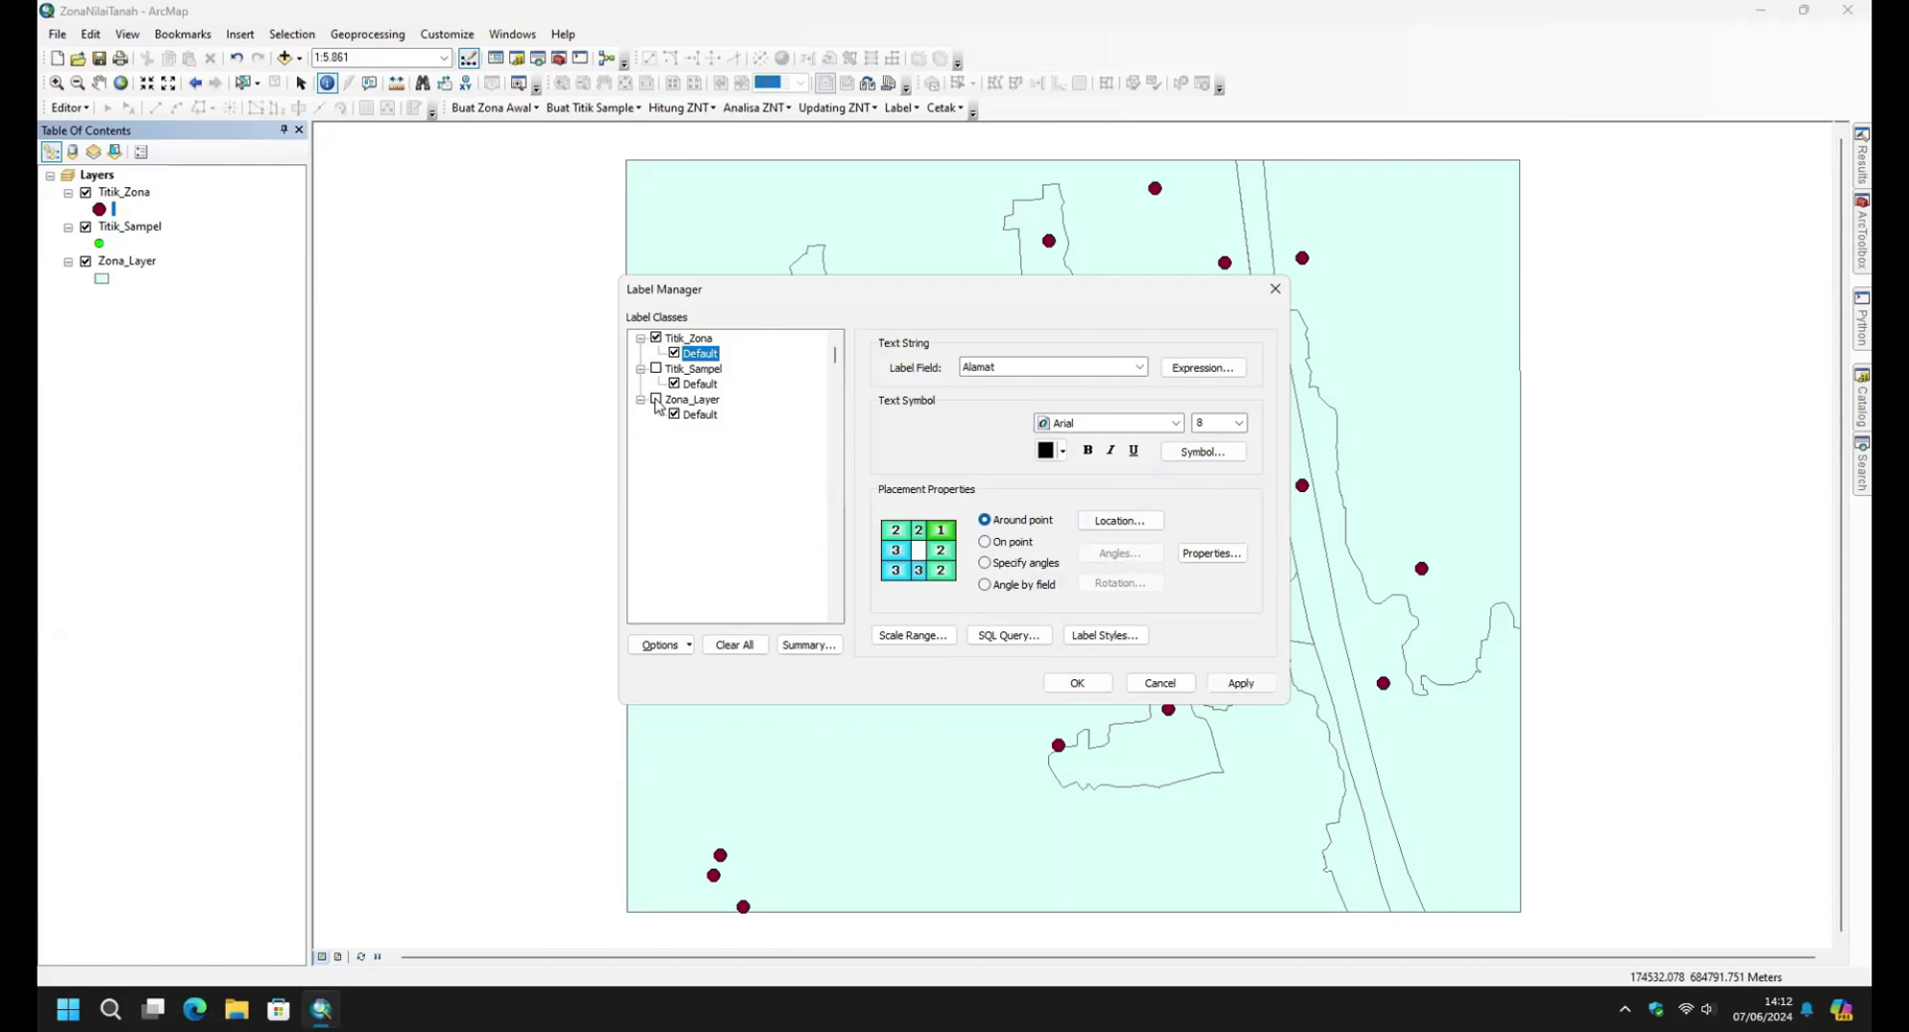
{"action": "right_click", "coordinate": [706, 362]}
{"action": "left_click", "coordinate": [747, 396]}
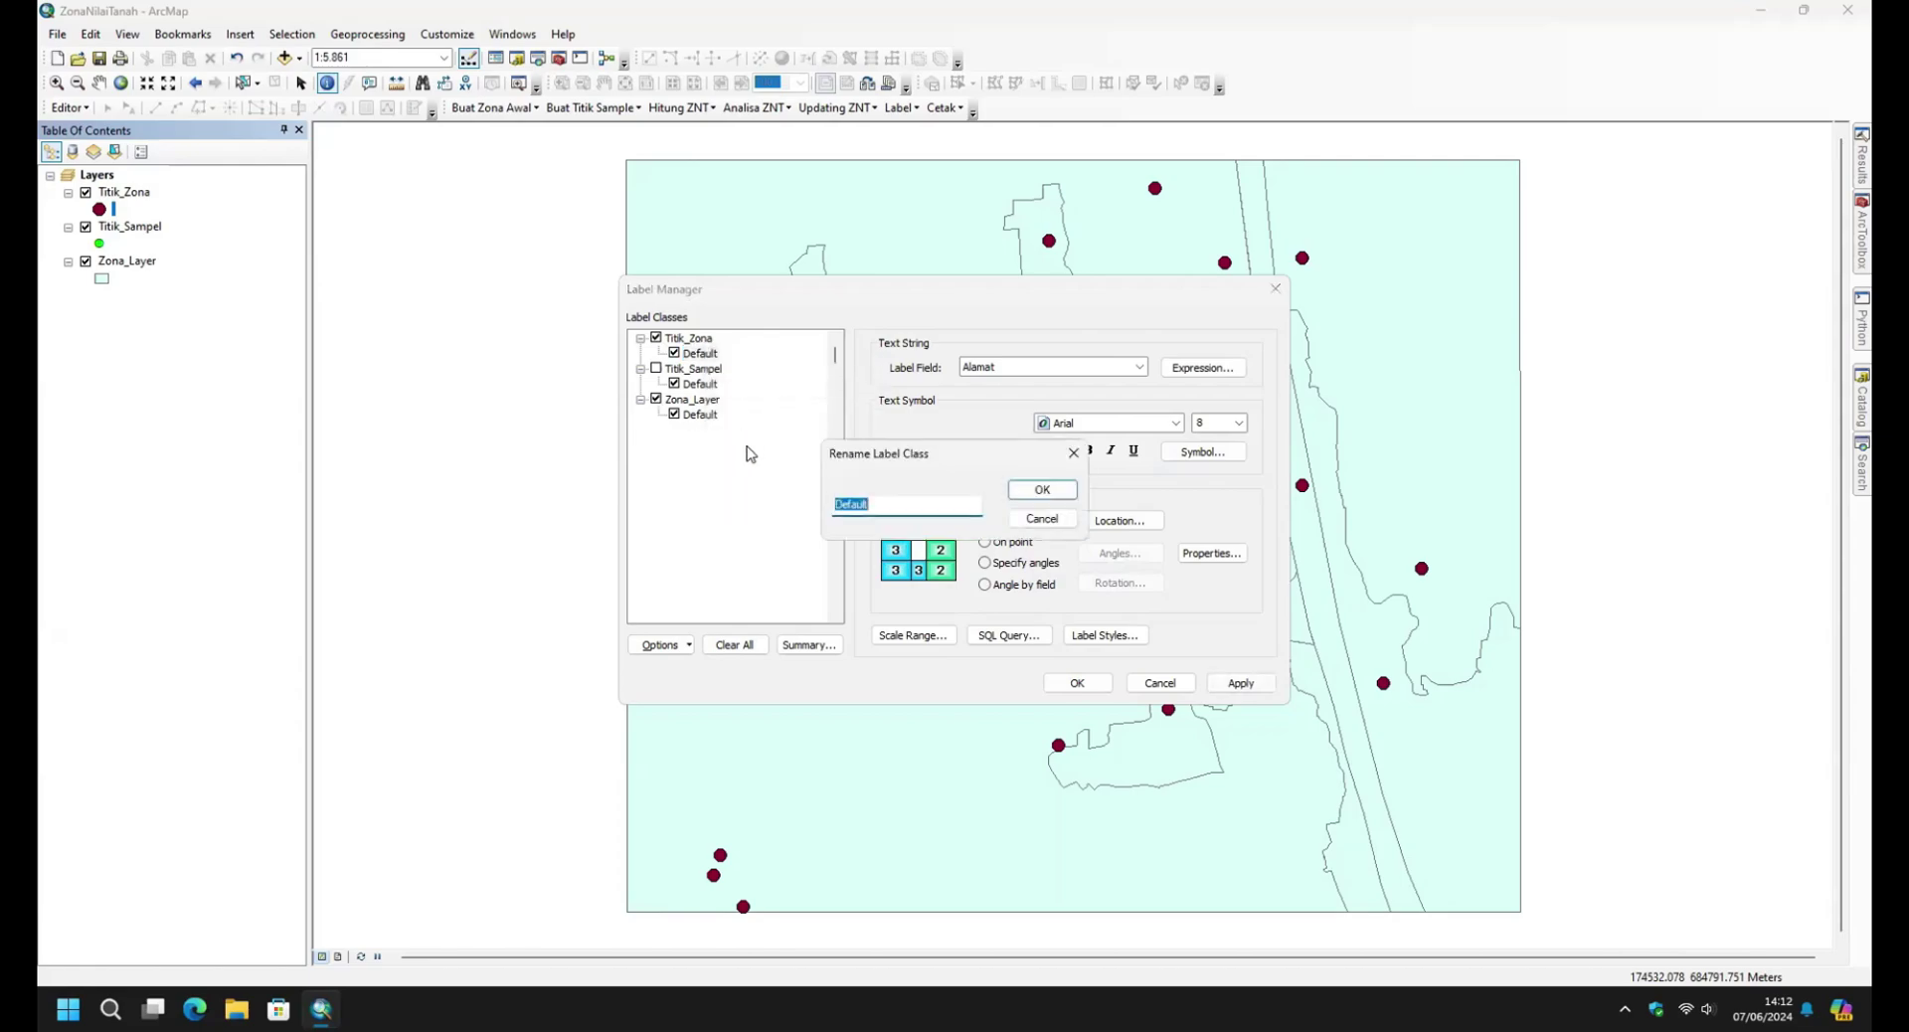
{"action": "type", "text": "Indeks"}
{"action": "left_click", "coordinate": [1026, 490]}
Set the Indeks label class to use the indeks field with text size 12.
{"action": "left_click", "coordinate": [1138, 367]}
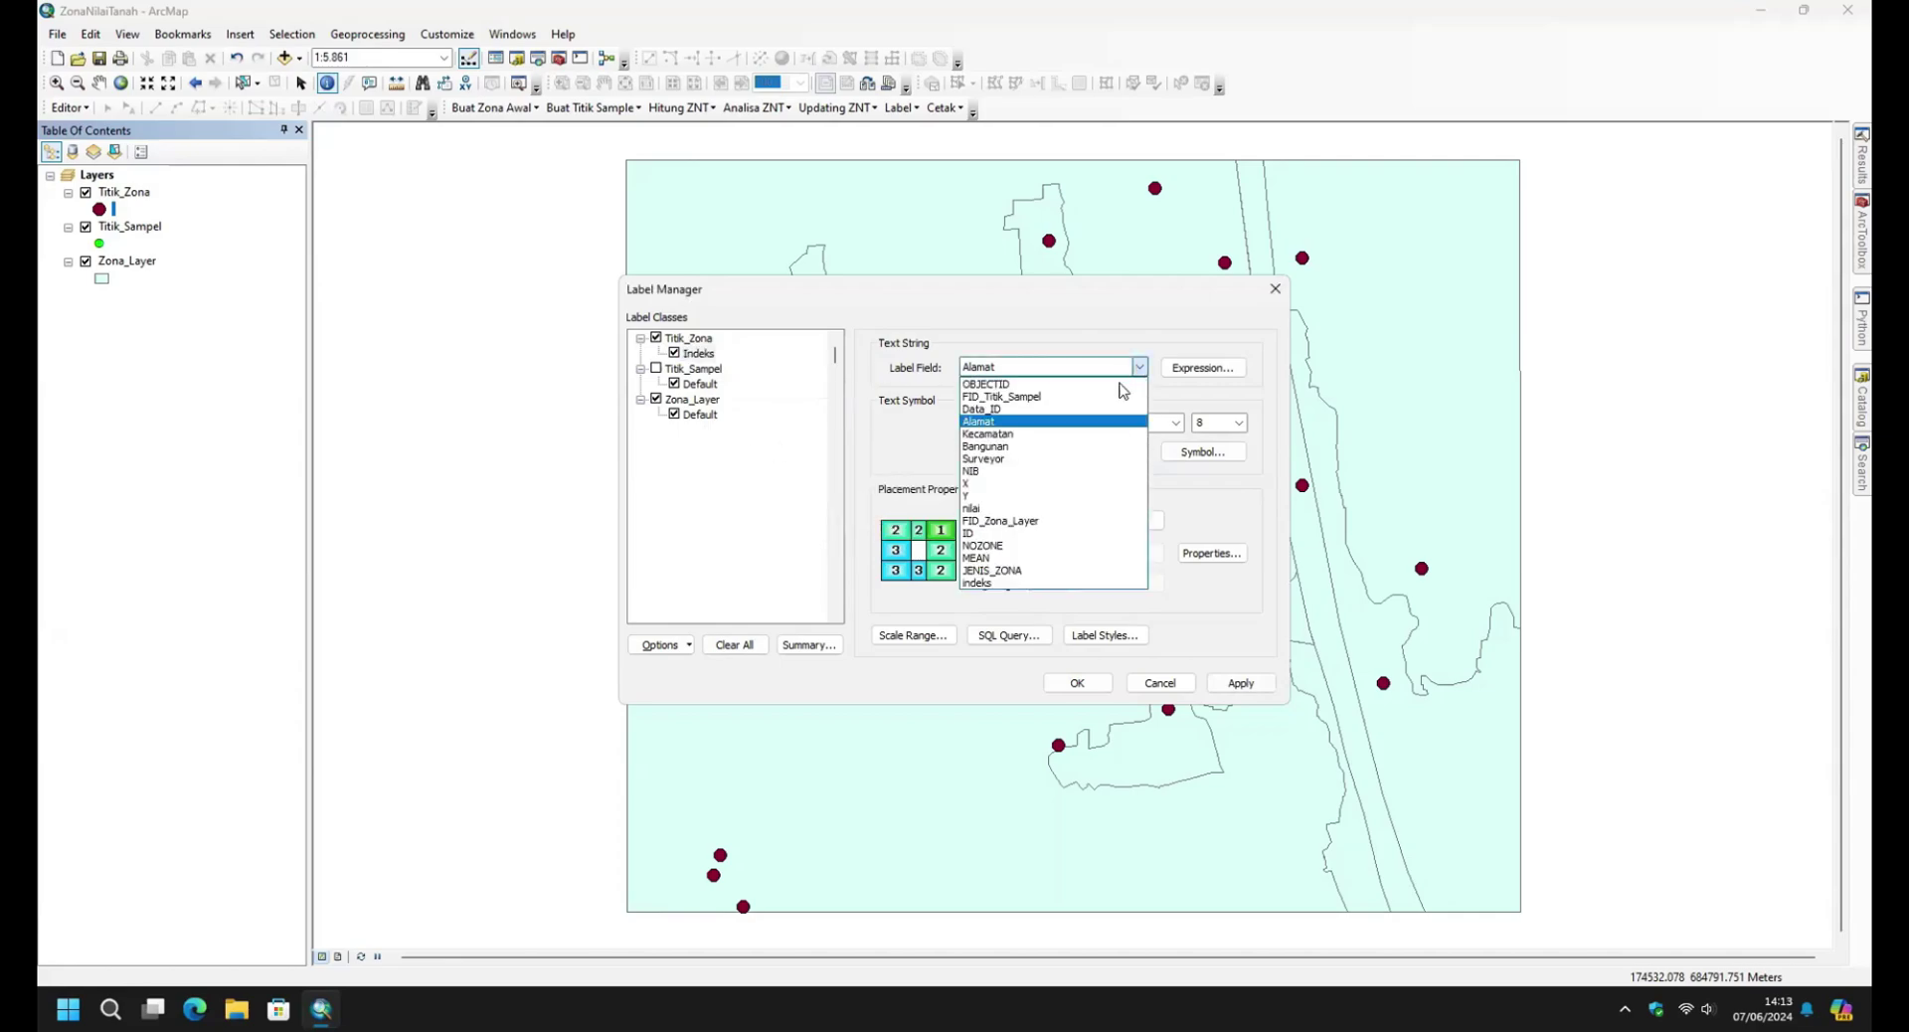
{"action": "left_click", "coordinate": [1079, 584]}
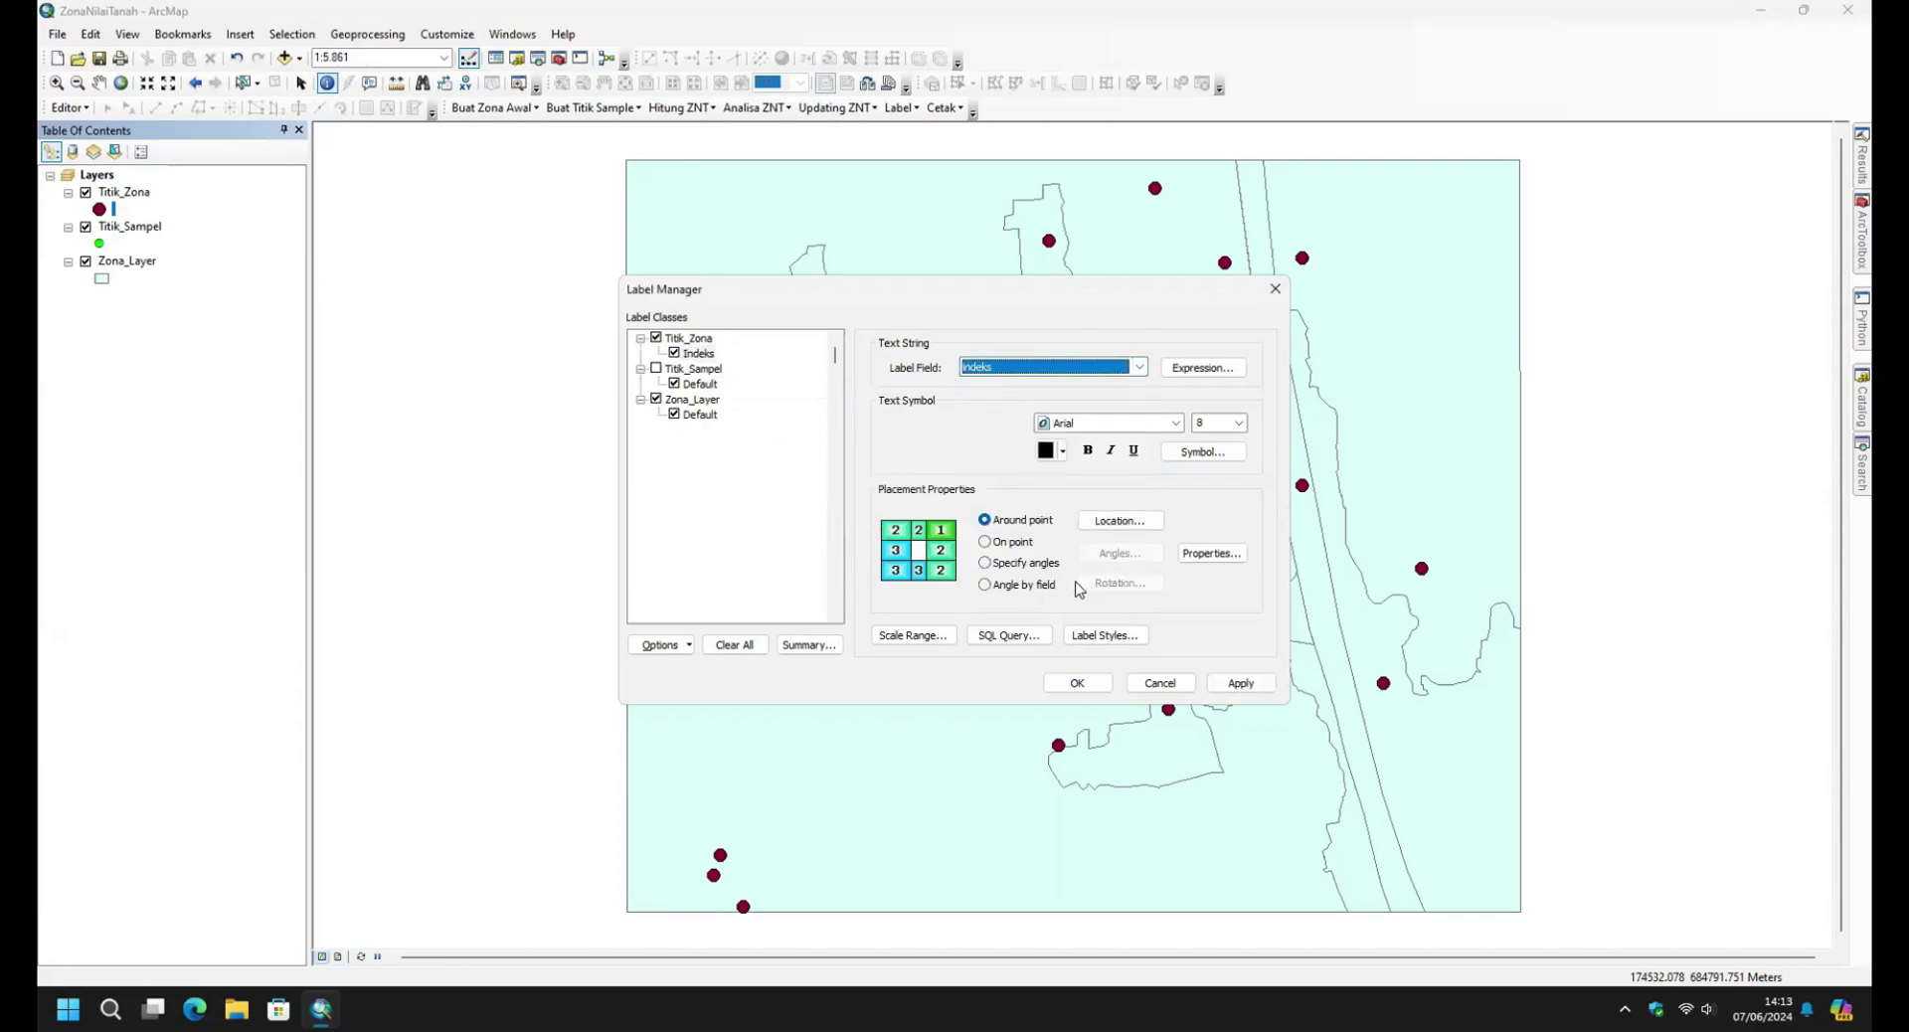
{"action": "left_click", "coordinate": [1239, 423]}
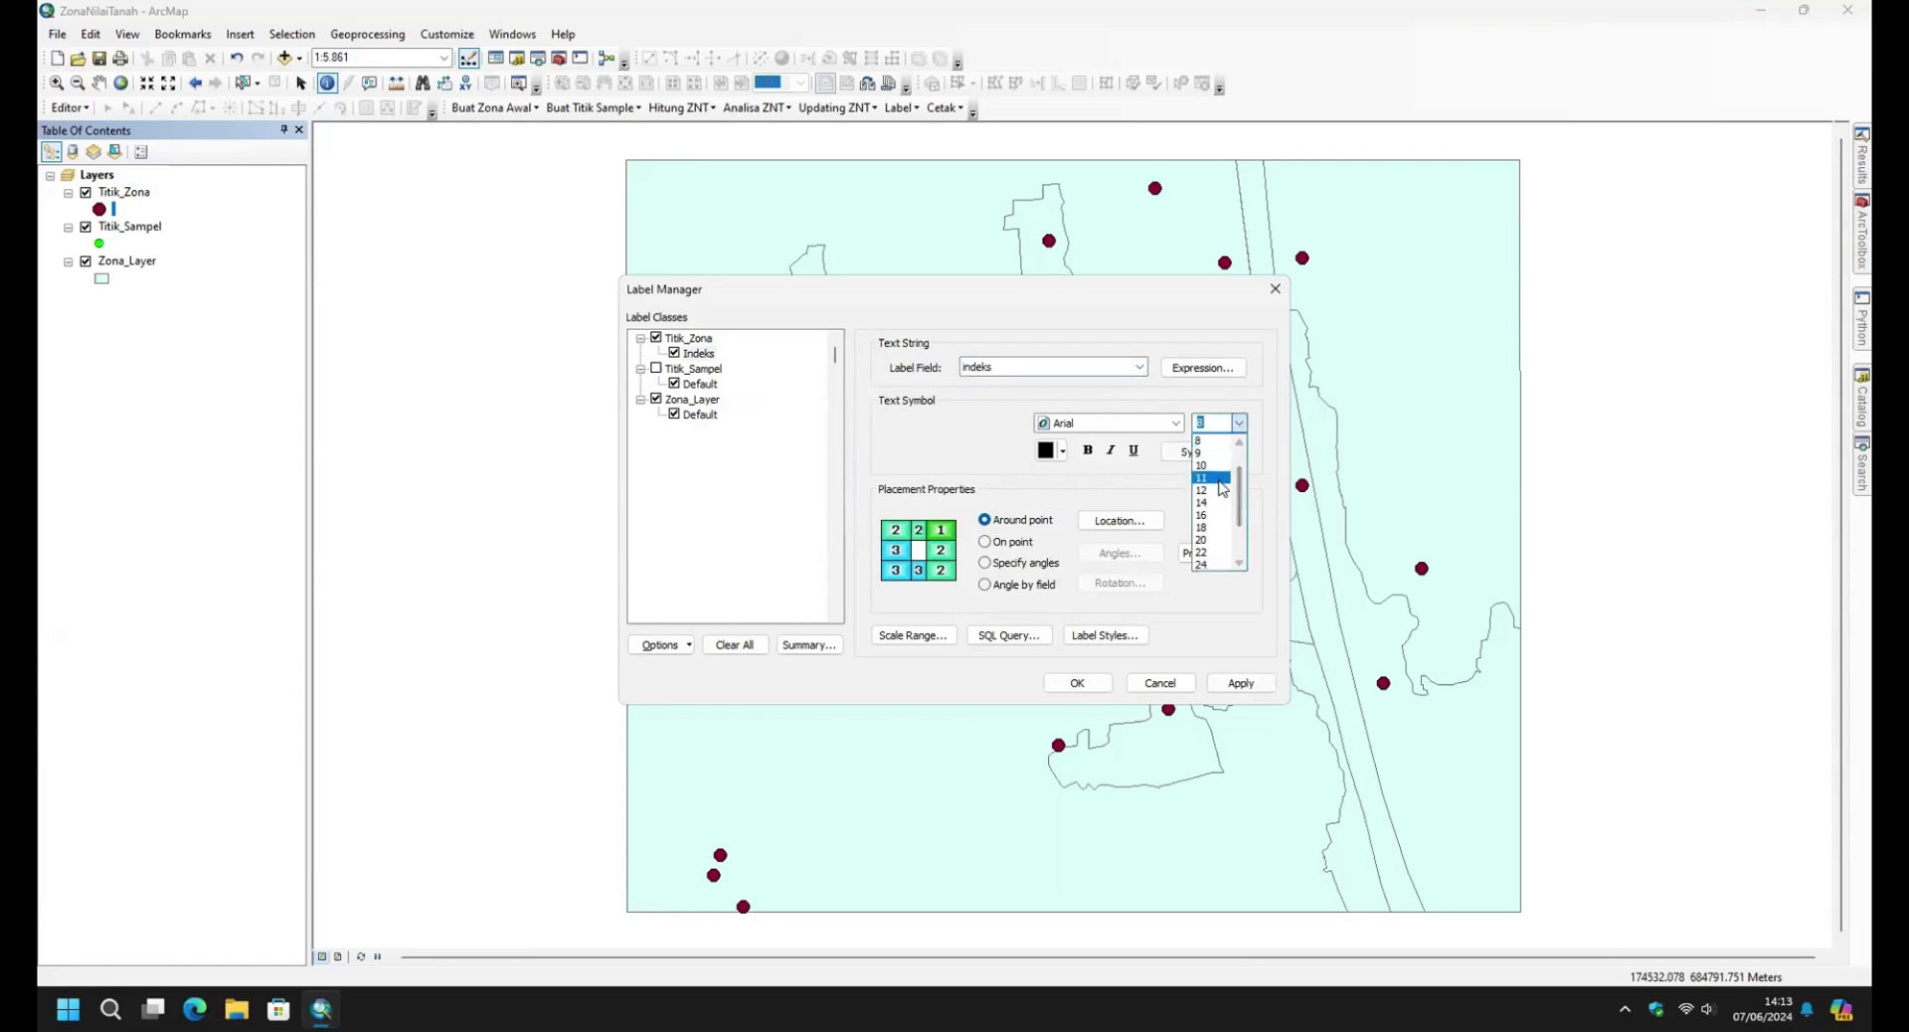
{"action": "left_click", "coordinate": [1213, 478]}
Apply a halo mask to the Indeks class's black label text.
{"action": "left_click", "coordinate": [1218, 450]}
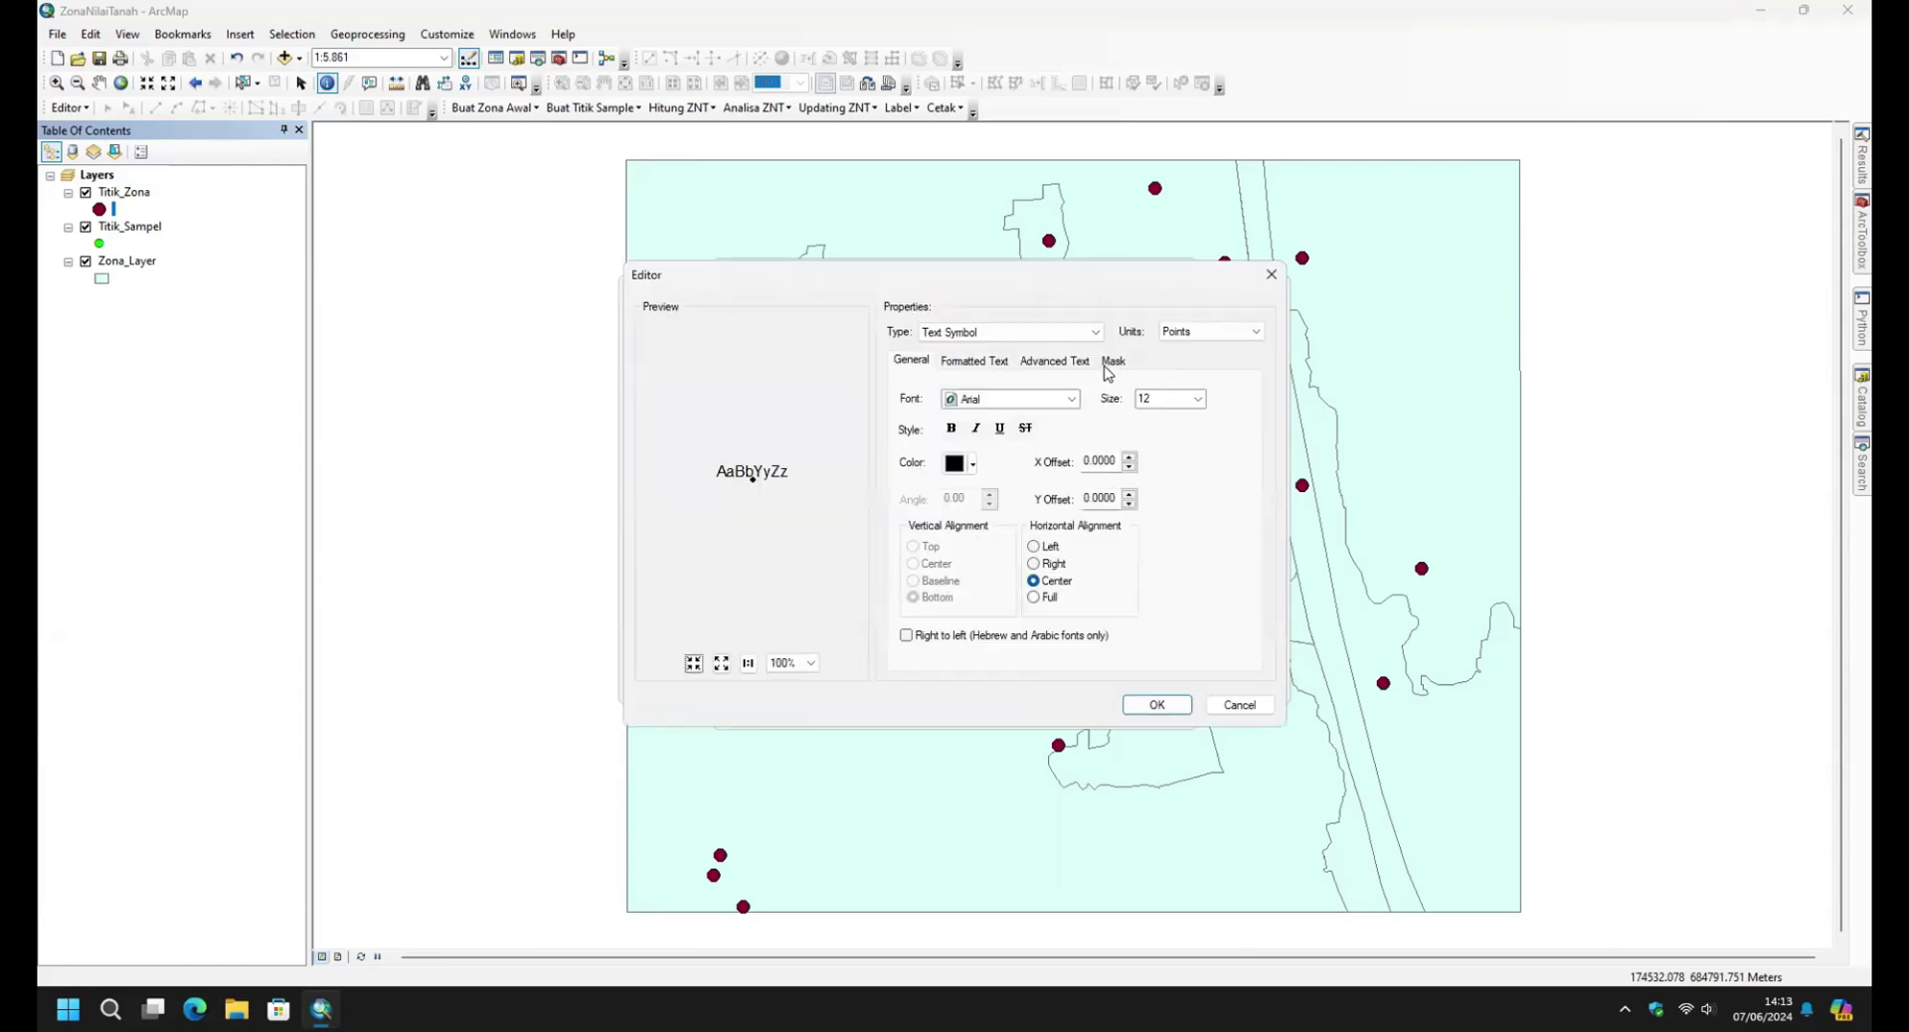
{"action": "left_click", "coordinate": [1113, 360]}
{"action": "left_click", "coordinate": [1163, 705]}
{"action": "left_click", "coordinate": [1115, 429]}
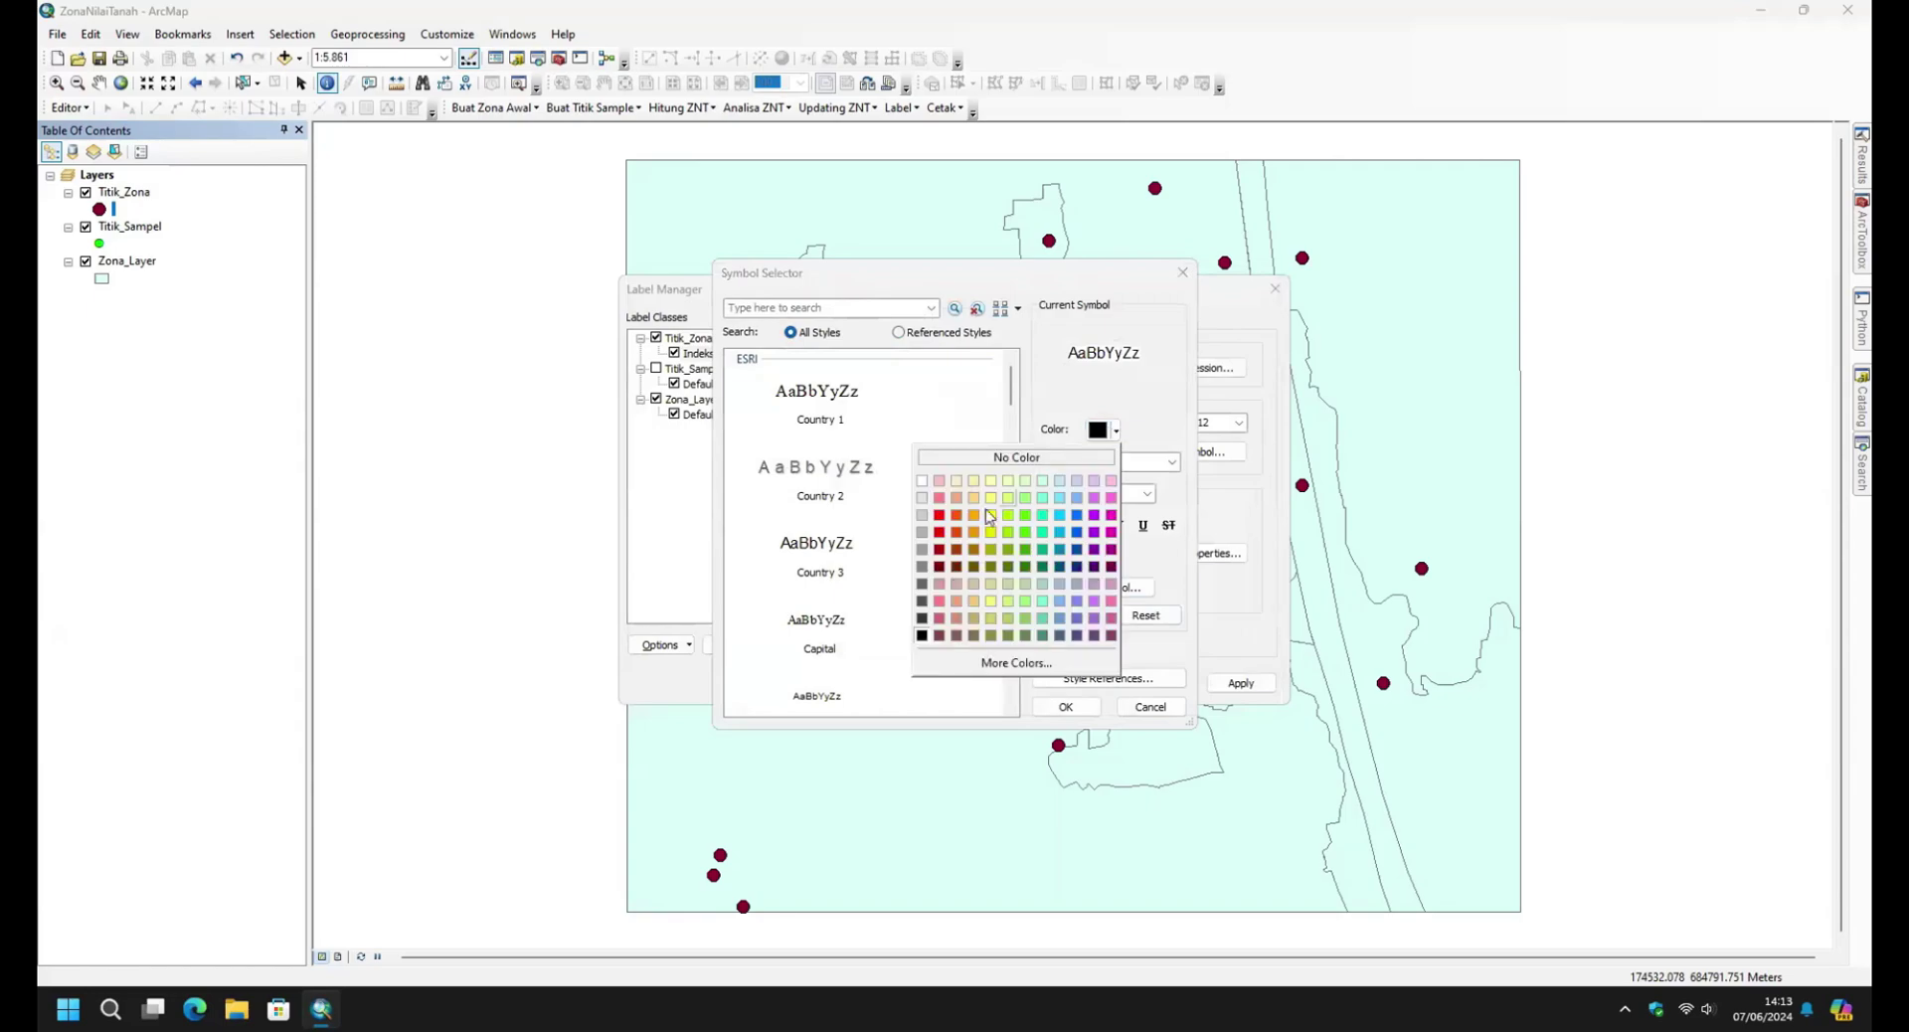
{"action": "left_click", "coordinate": [943, 524]}
{"action": "left_click", "coordinate": [1094, 716]}
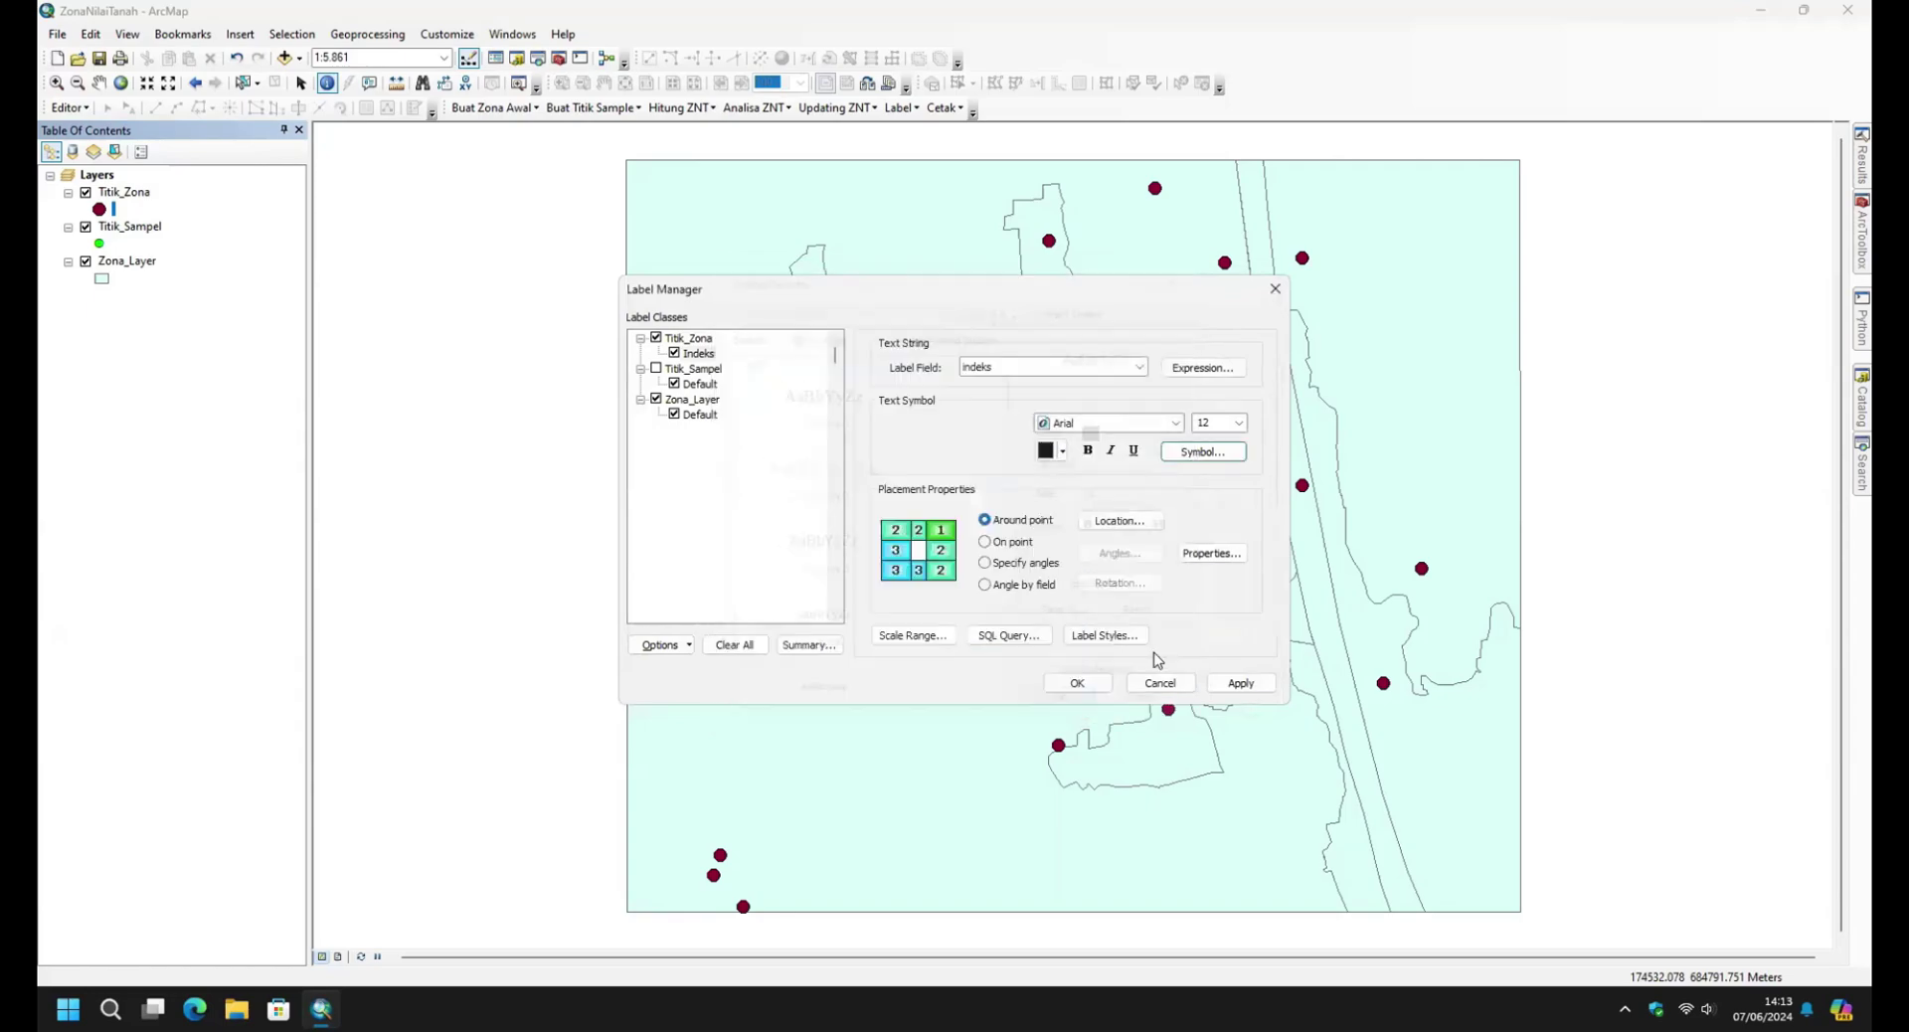
Set the Indeks label placement to Top Center Only and apply it to the map.
{"action": "left_click", "coordinate": [1131, 521]}
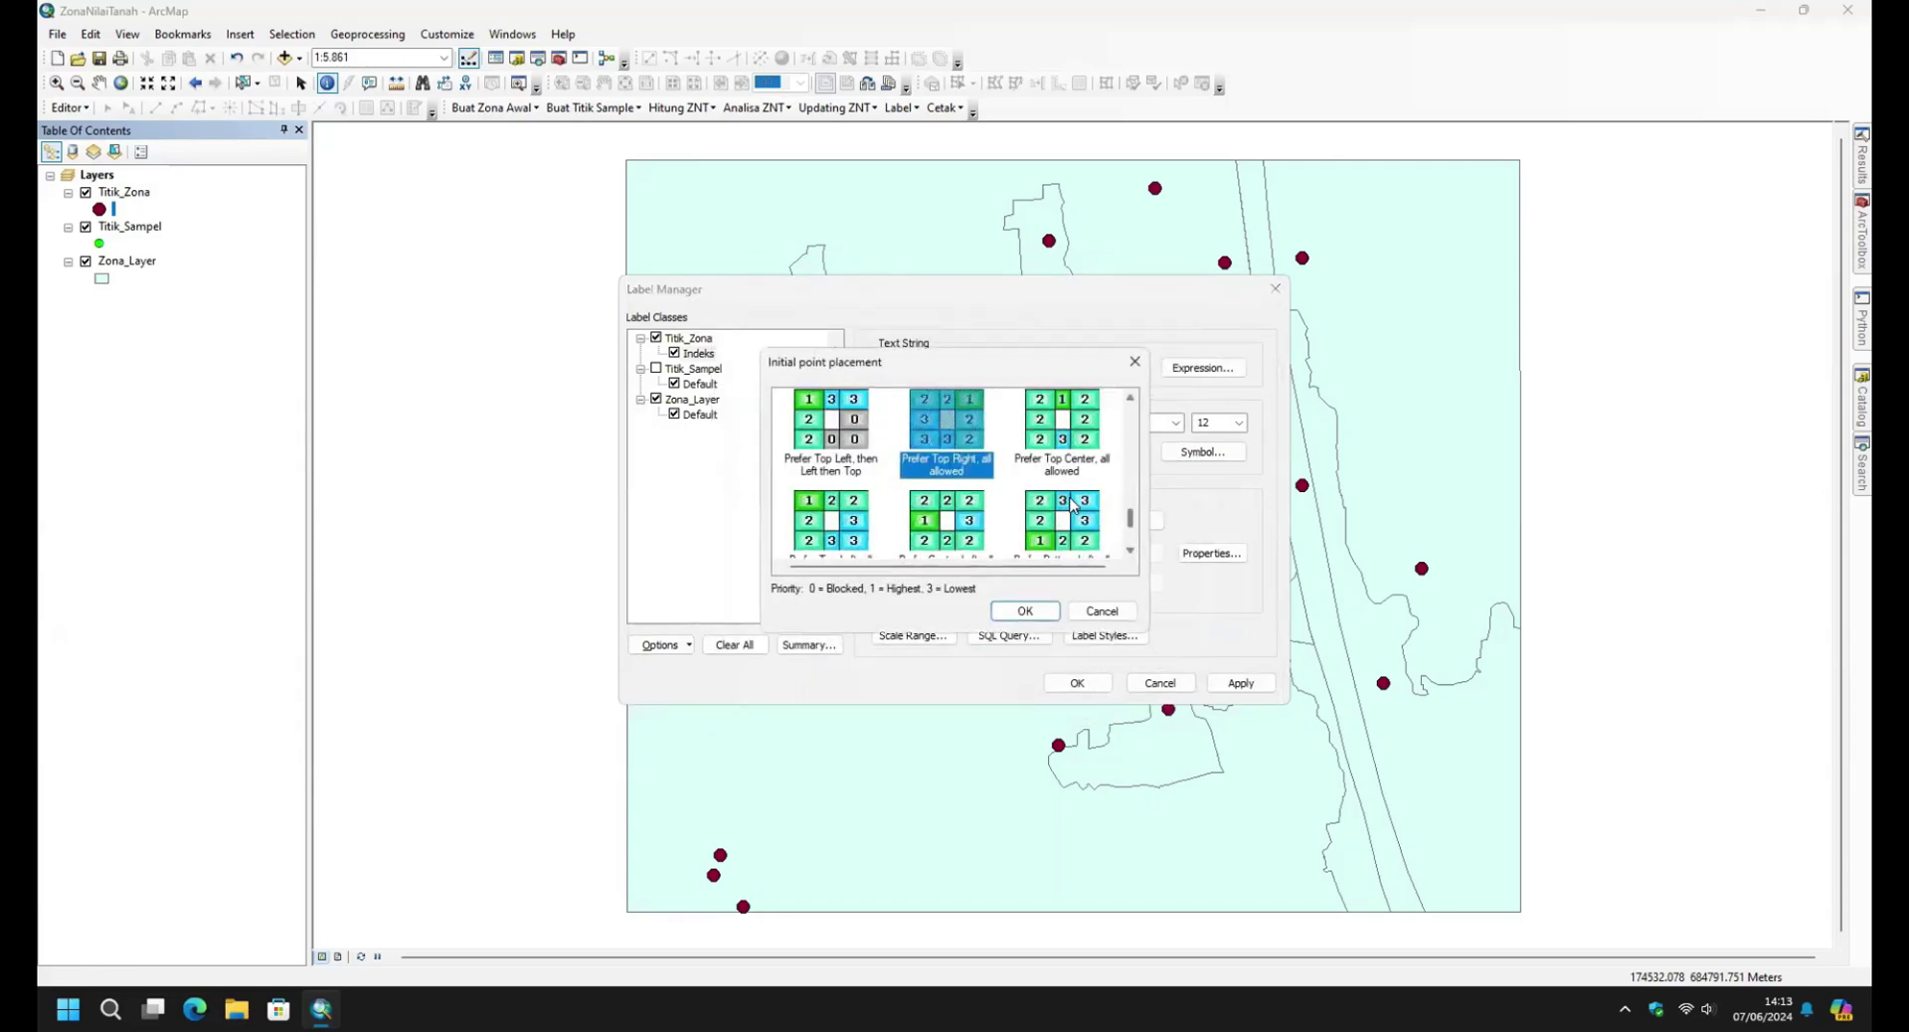
{"action": "left_click_drag", "start_coordinate": [1133, 525], "coordinate": [1135, 409]}
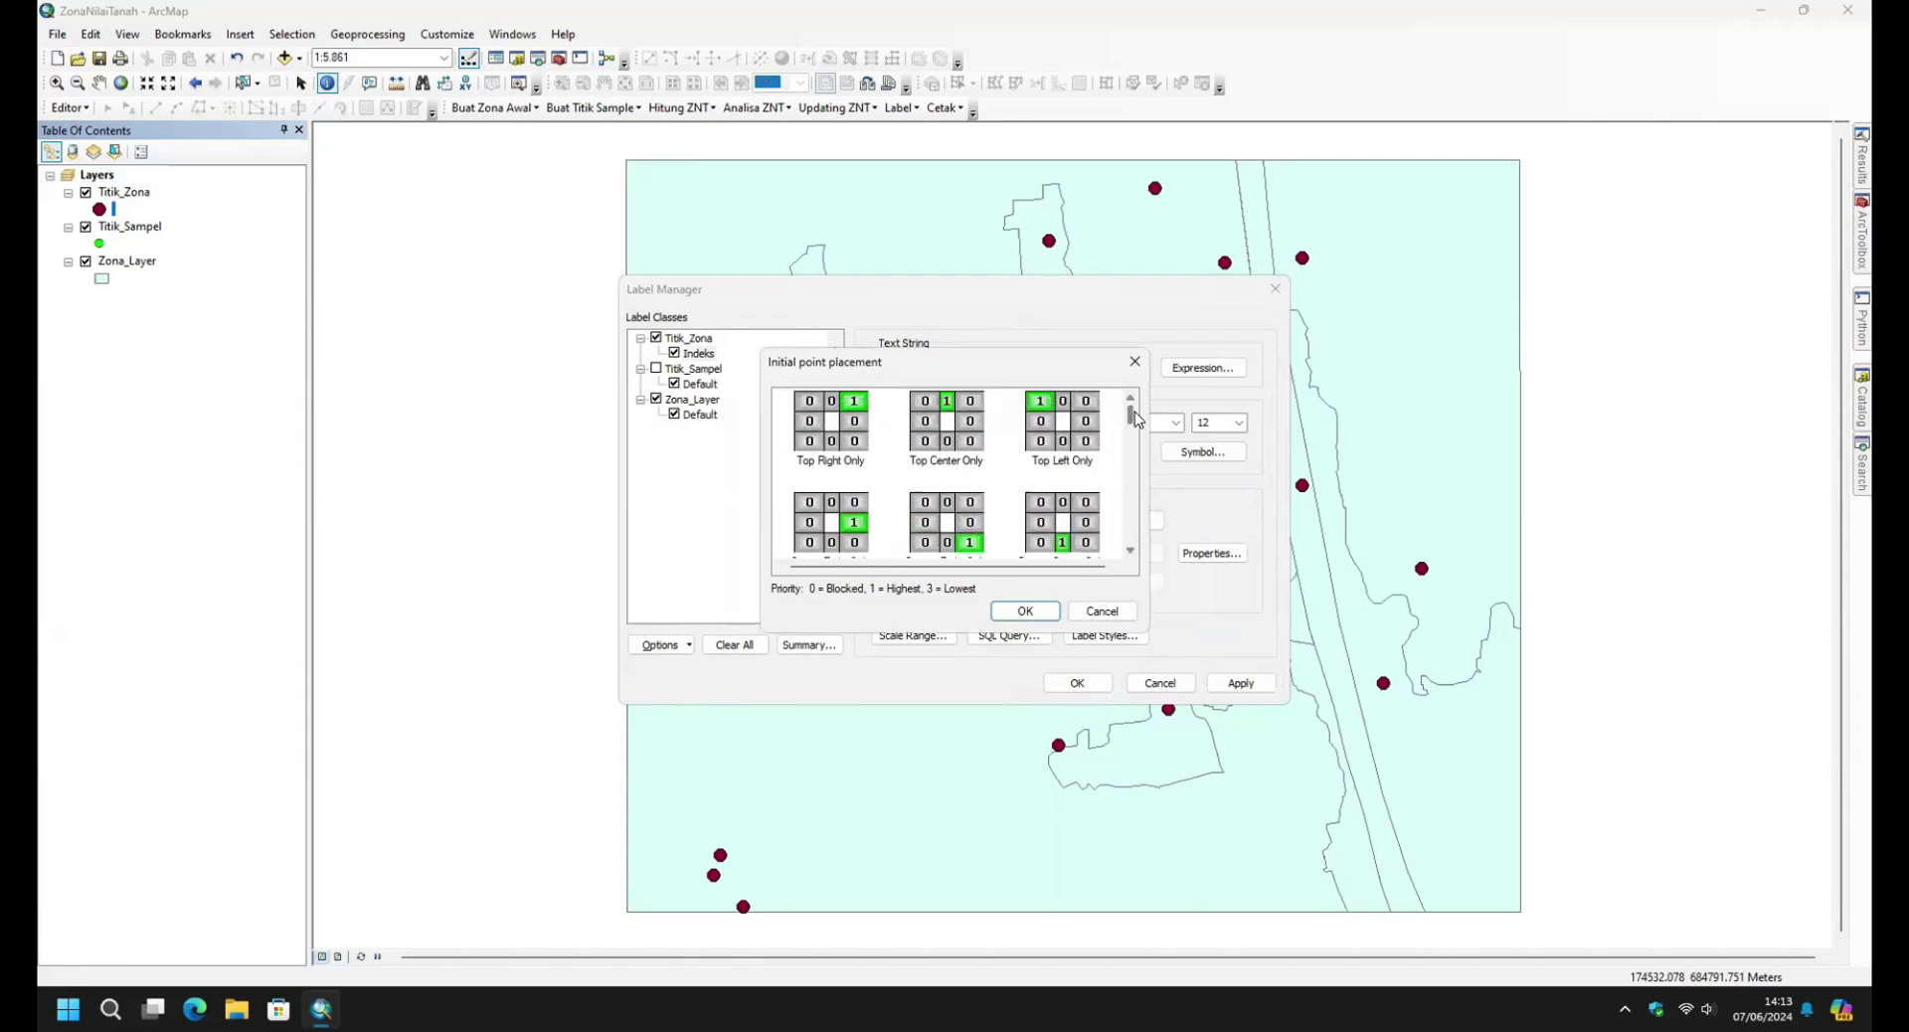
{"action": "left_click", "coordinate": [940, 440]}
{"action": "left_click", "coordinate": [1024, 610]}
{"action": "left_click", "coordinate": [1240, 684]}
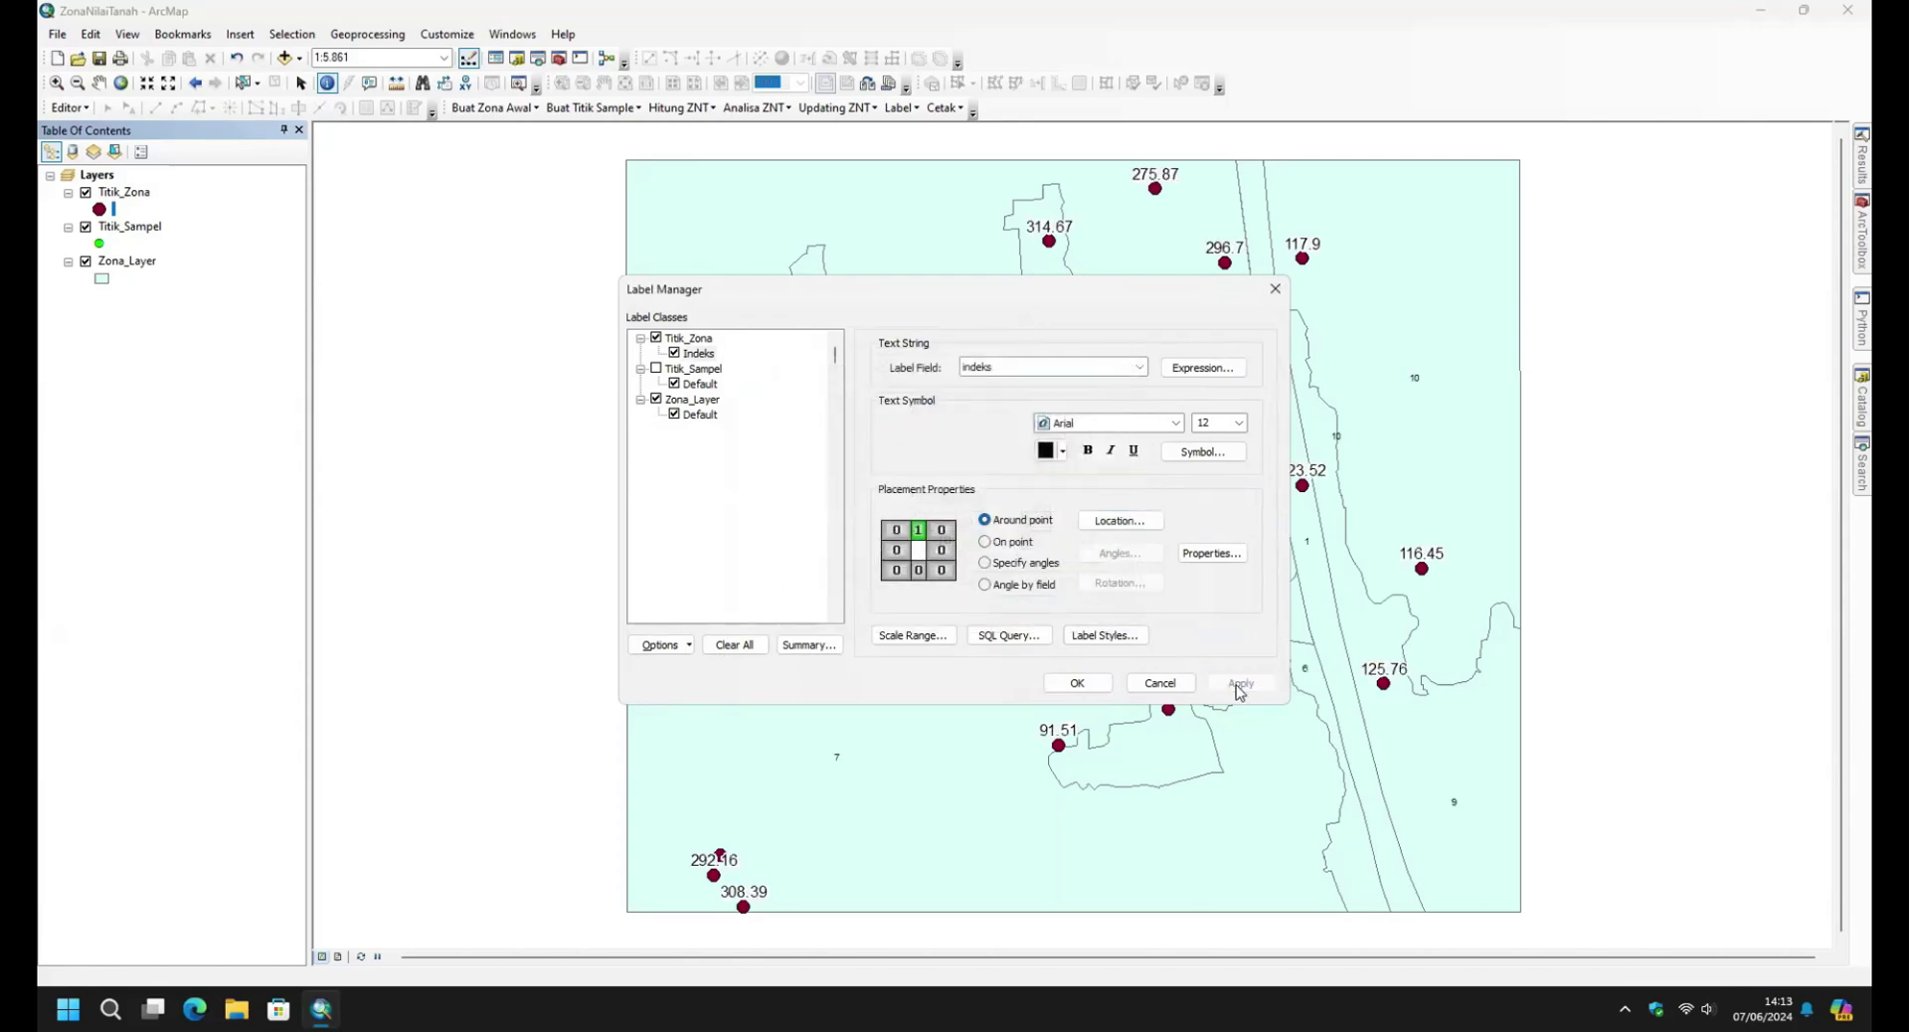
Add a label class named nilai to Titik_Zona and label it with the nilai field.
{"action": "left_click", "coordinate": [694, 340]}
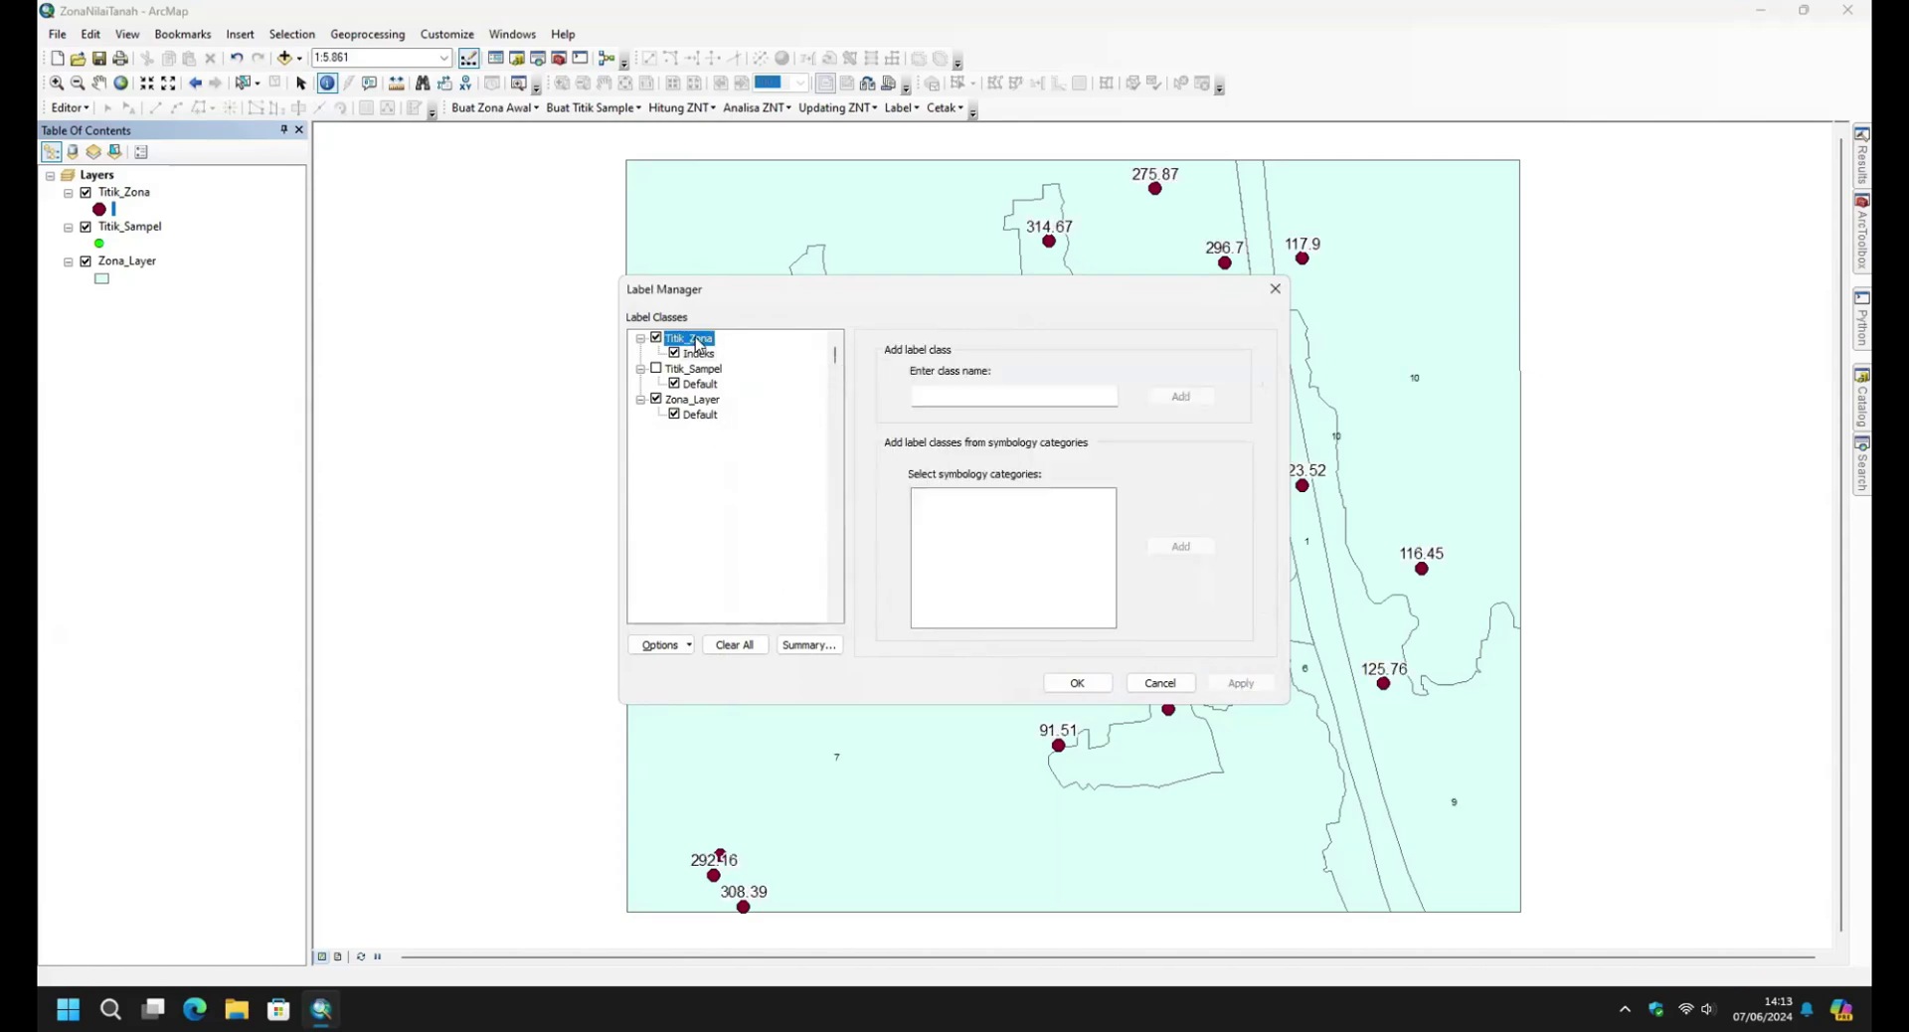
{"action": "left_click", "coordinate": [940, 397]}
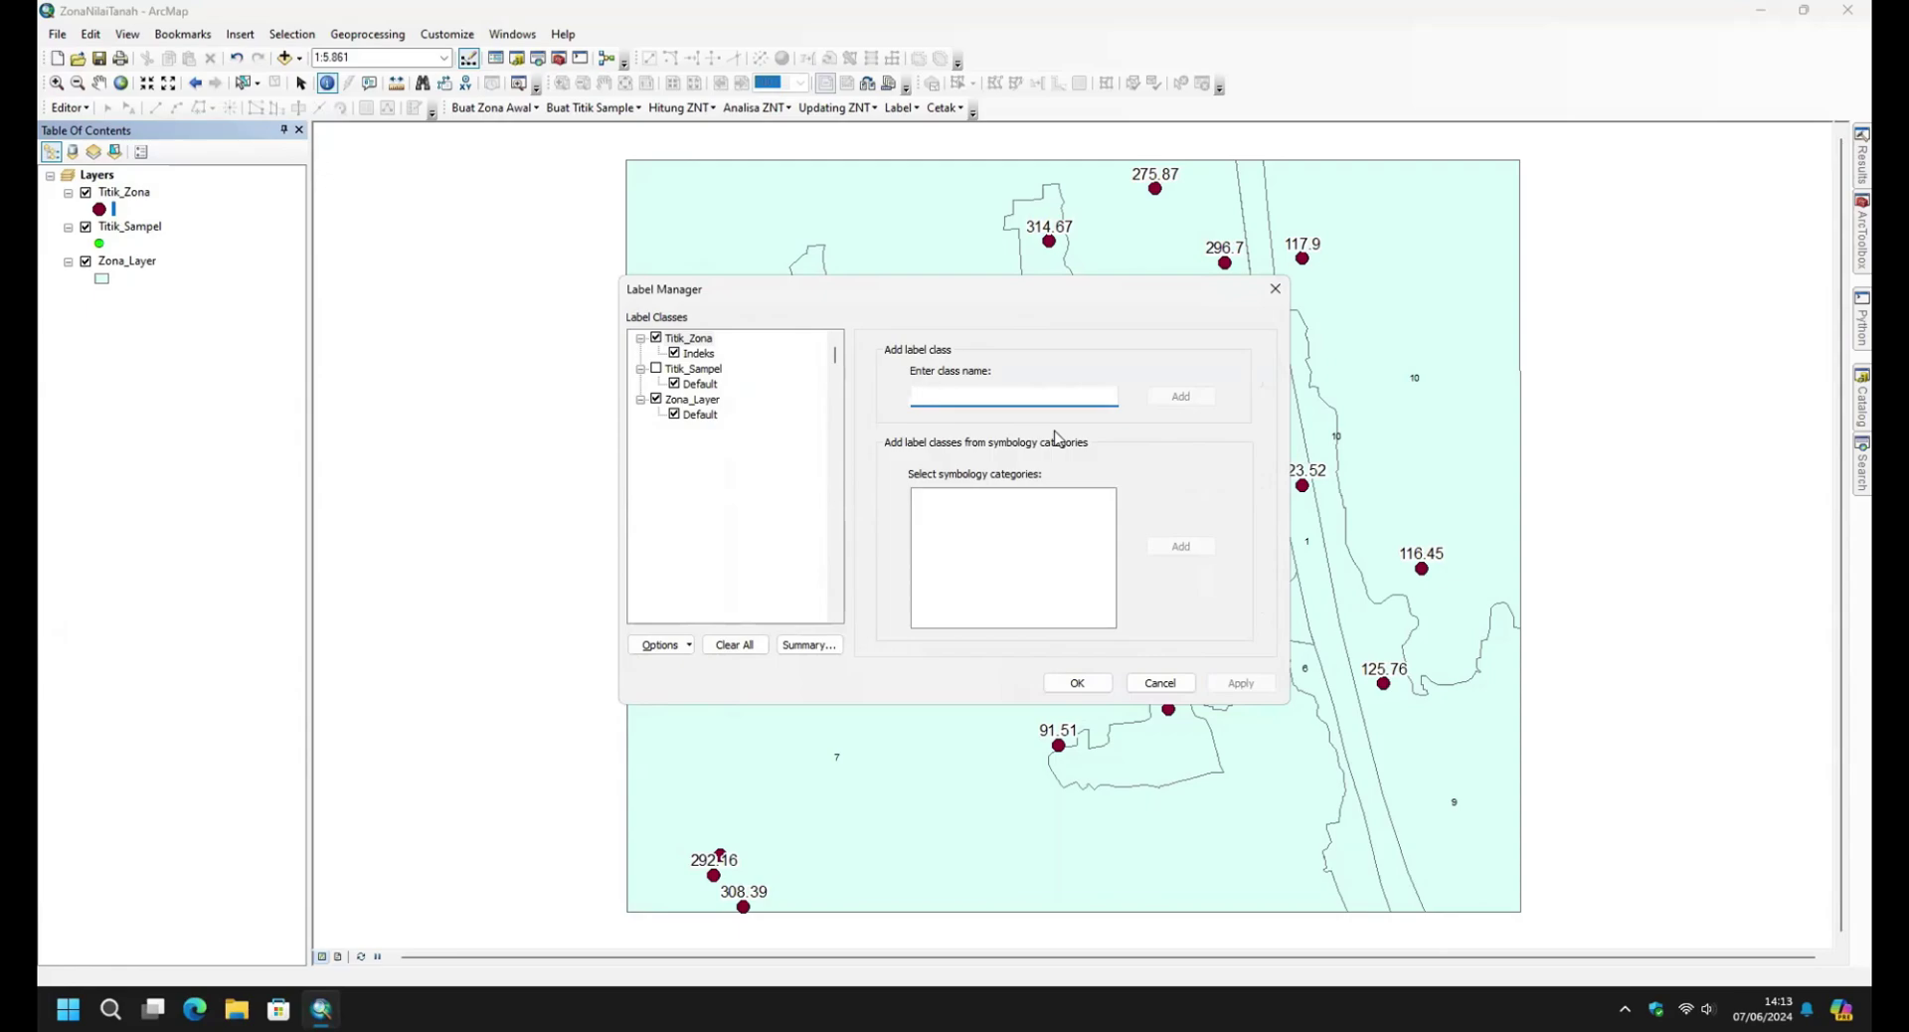
{"action": "left_click", "coordinate": [1181, 396]}
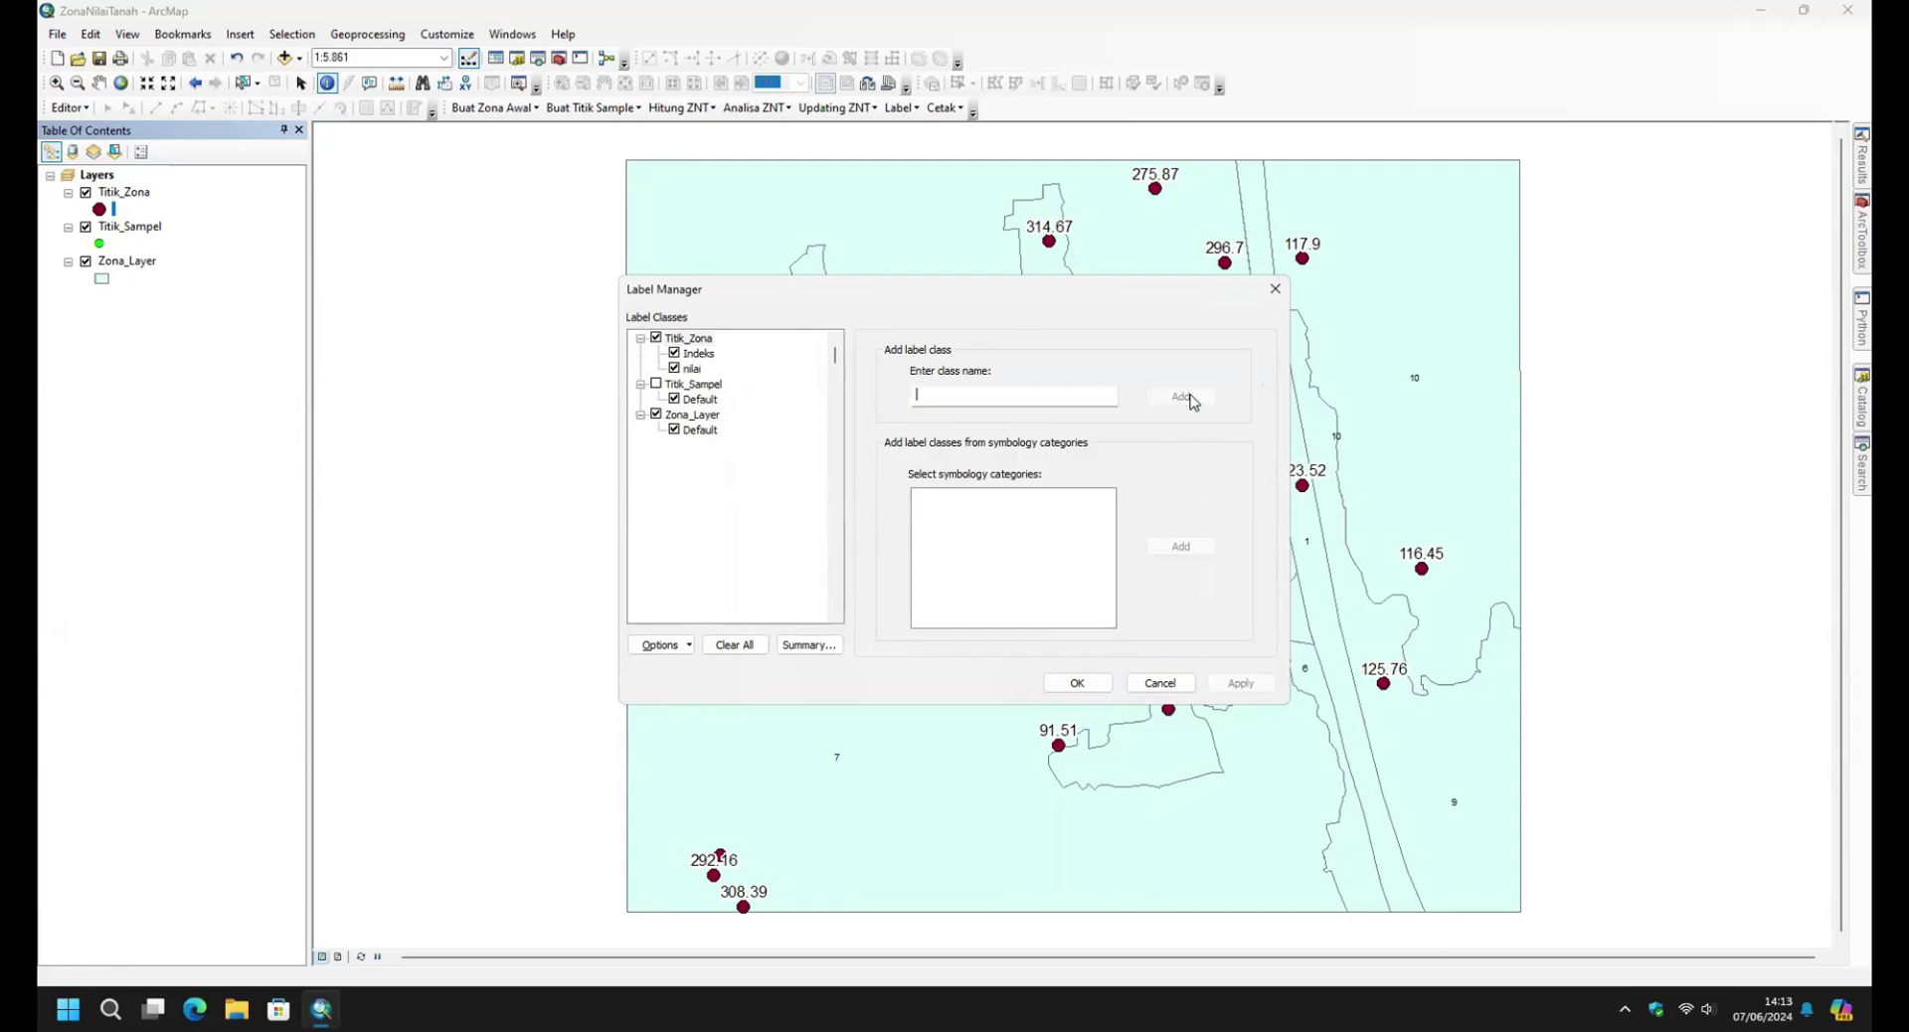
{"action": "left_click", "coordinate": [699, 370]}
{"action": "left_click", "coordinate": [1139, 367]}
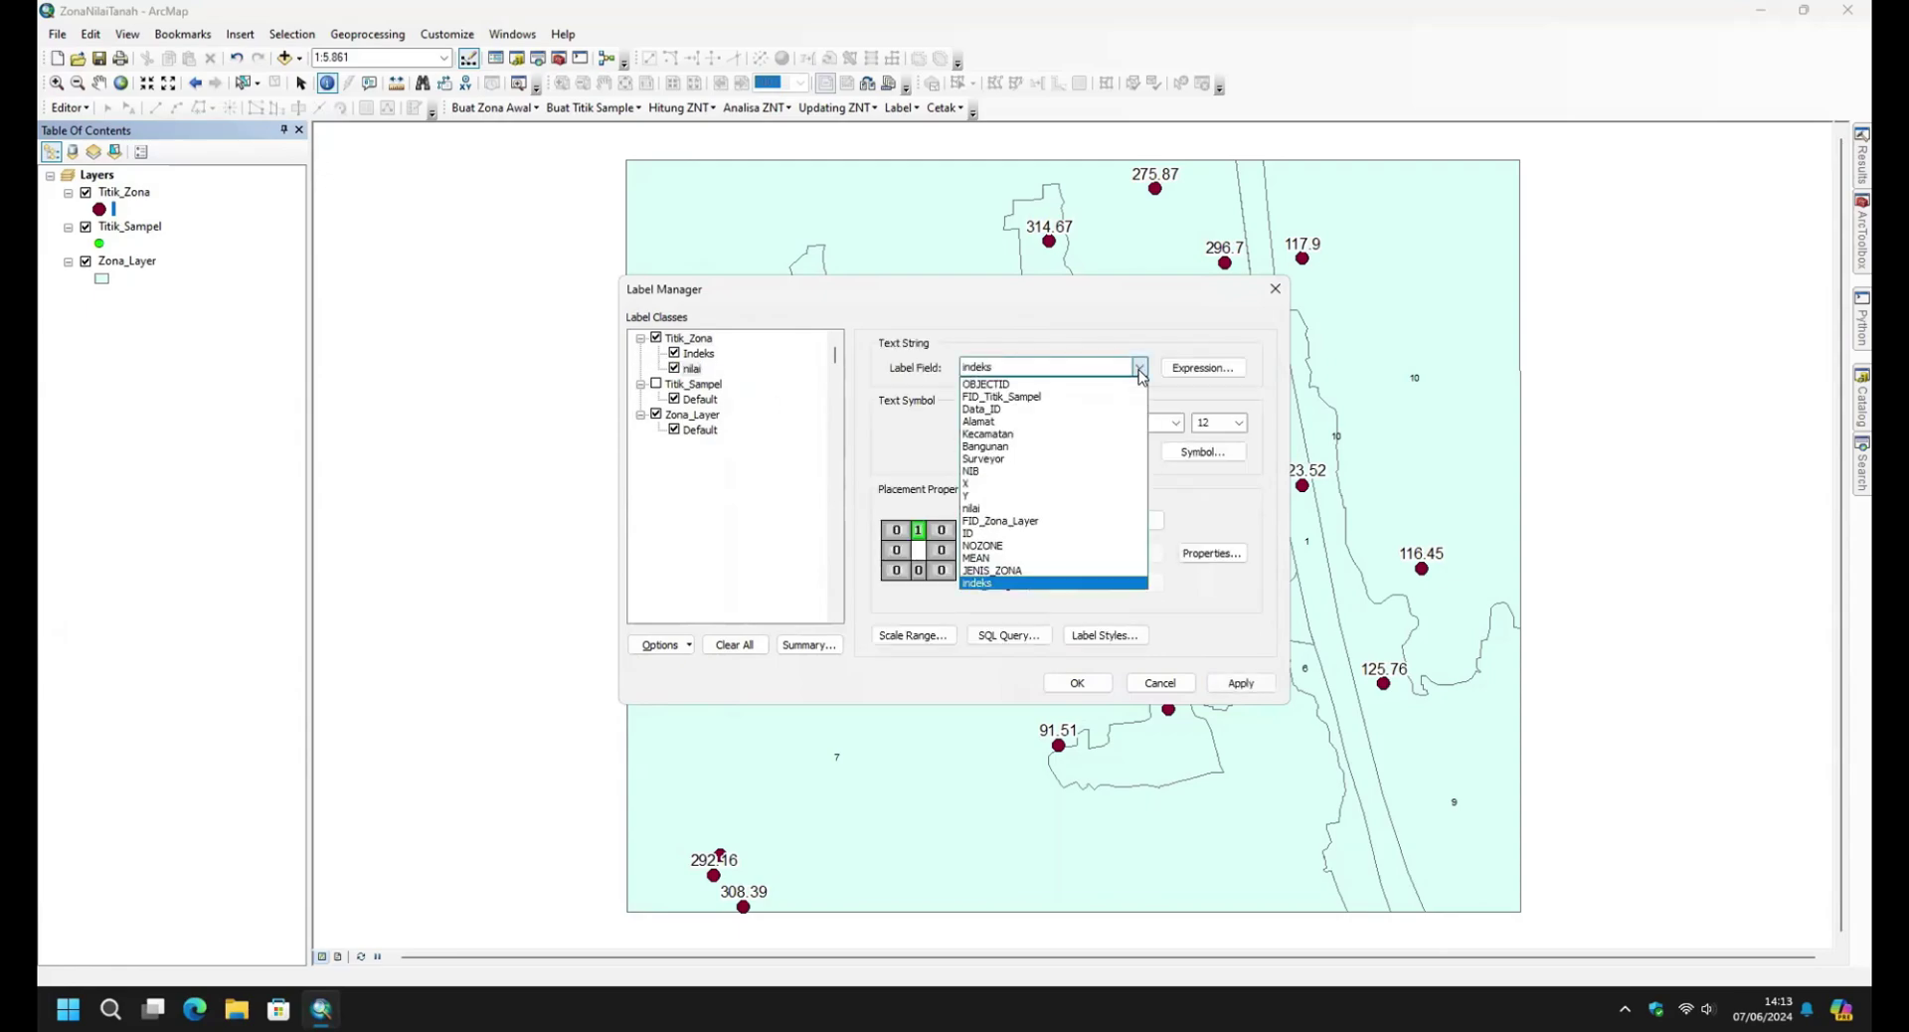
{"action": "left_click", "coordinate": [1050, 510]}
{"action": "left_click", "coordinate": [1233, 686]}
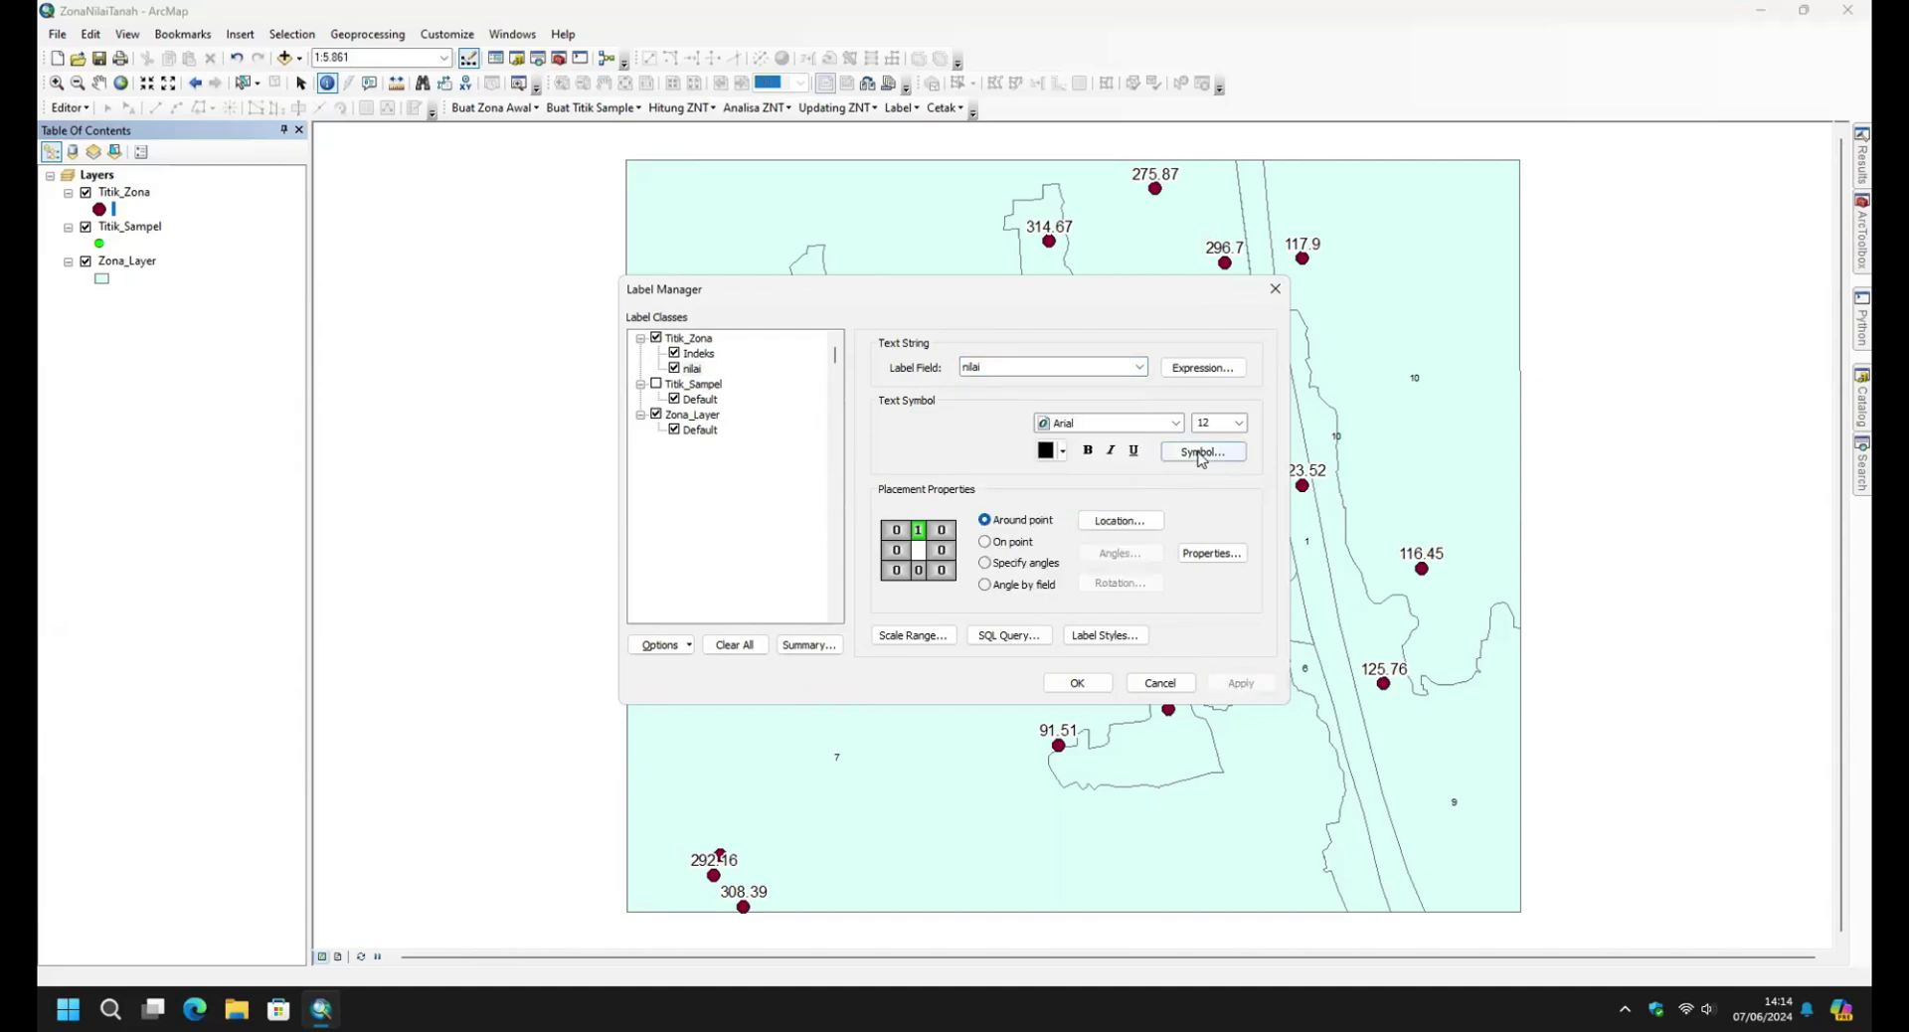
Set the nilai label placement to Bottom Center Only and apply it to the map.
{"action": "left_click", "coordinate": [1125, 525]}
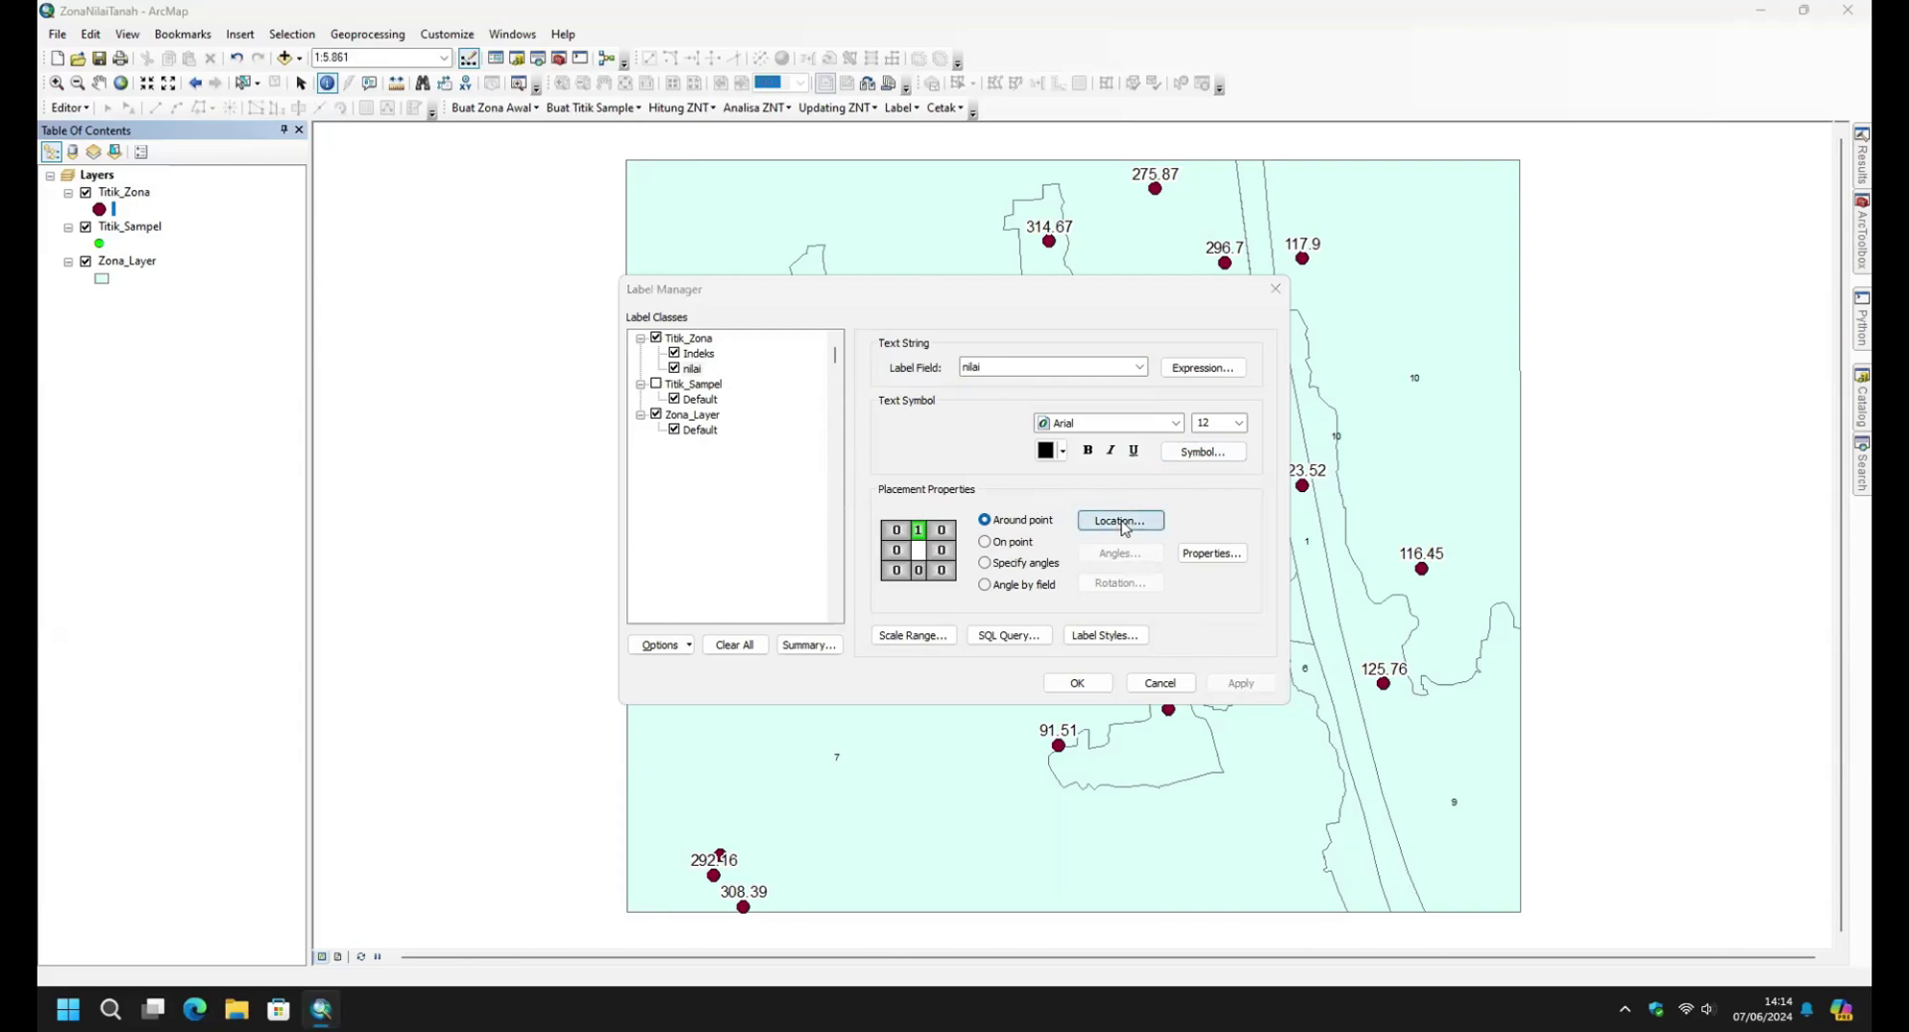
{"action": "scroll", "coordinate": [968, 527], "scroll_direction": "down", "scroll_amount": 1}
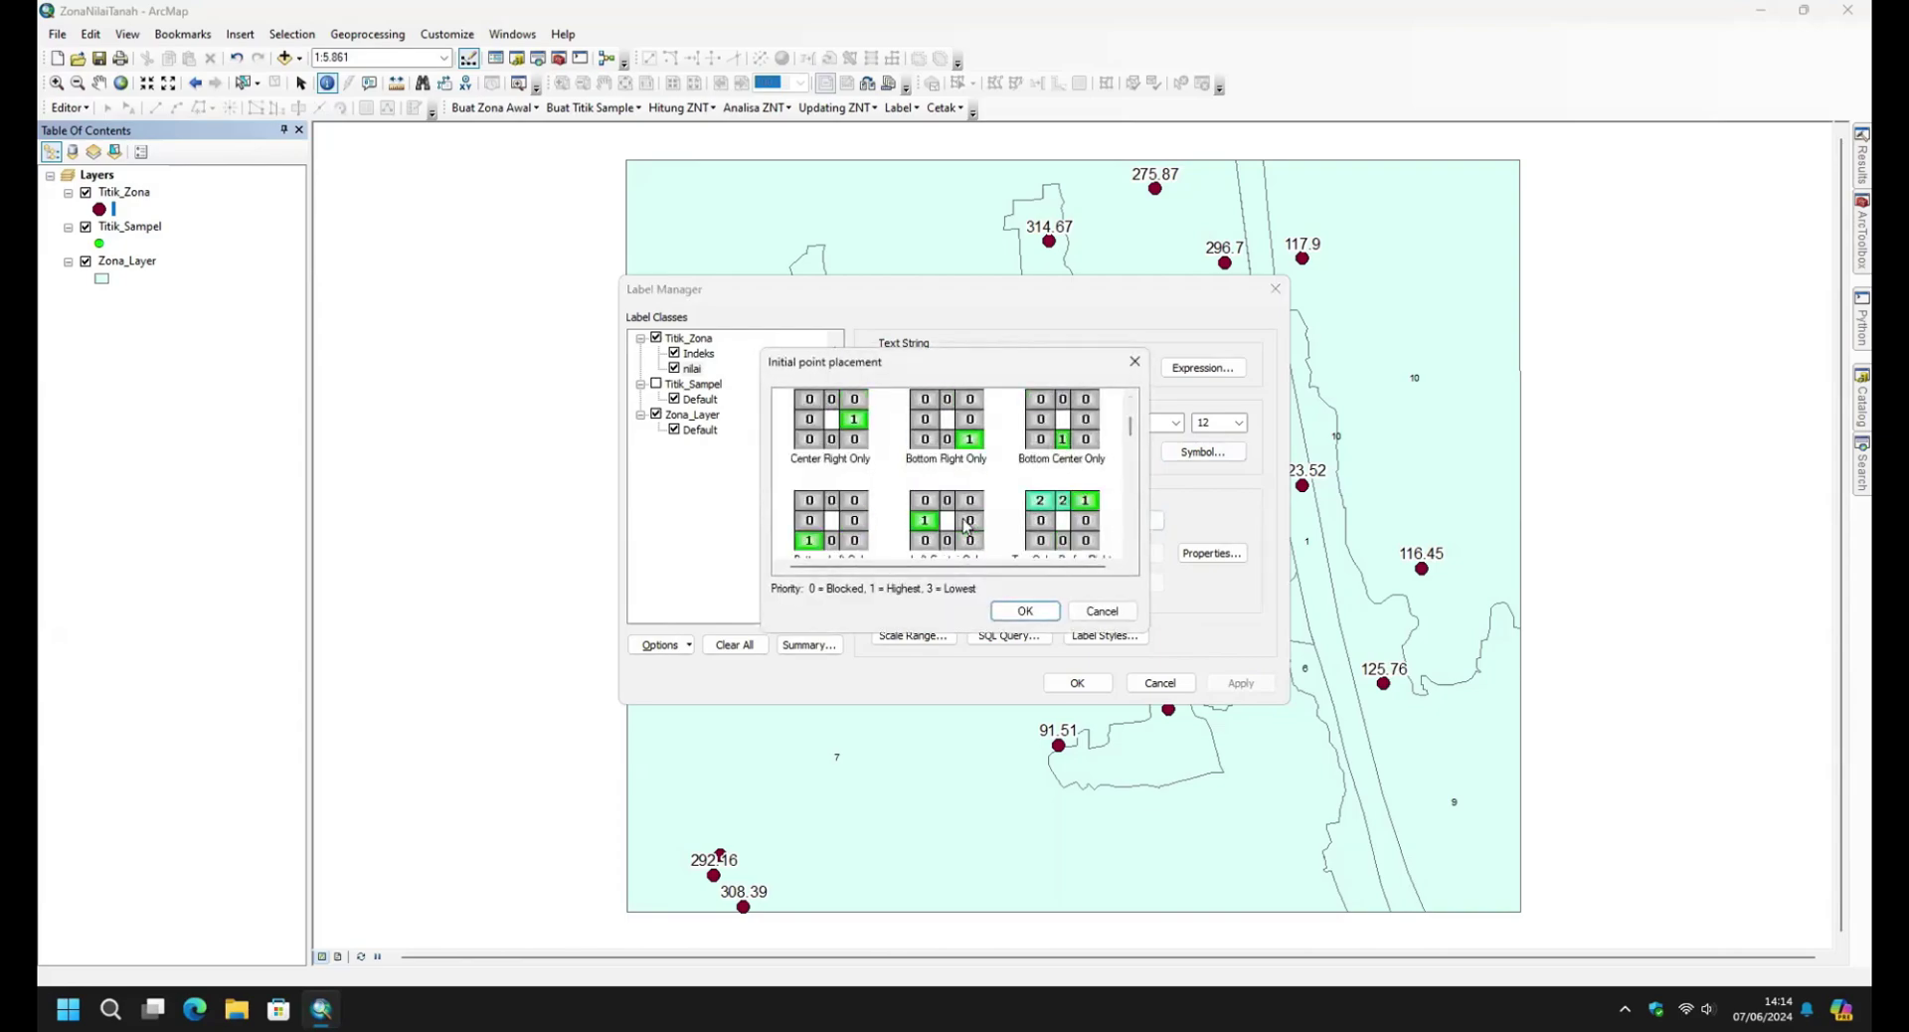
{"action": "left_click", "coordinate": [1064, 439]}
{"action": "left_click", "coordinate": [1044, 612]}
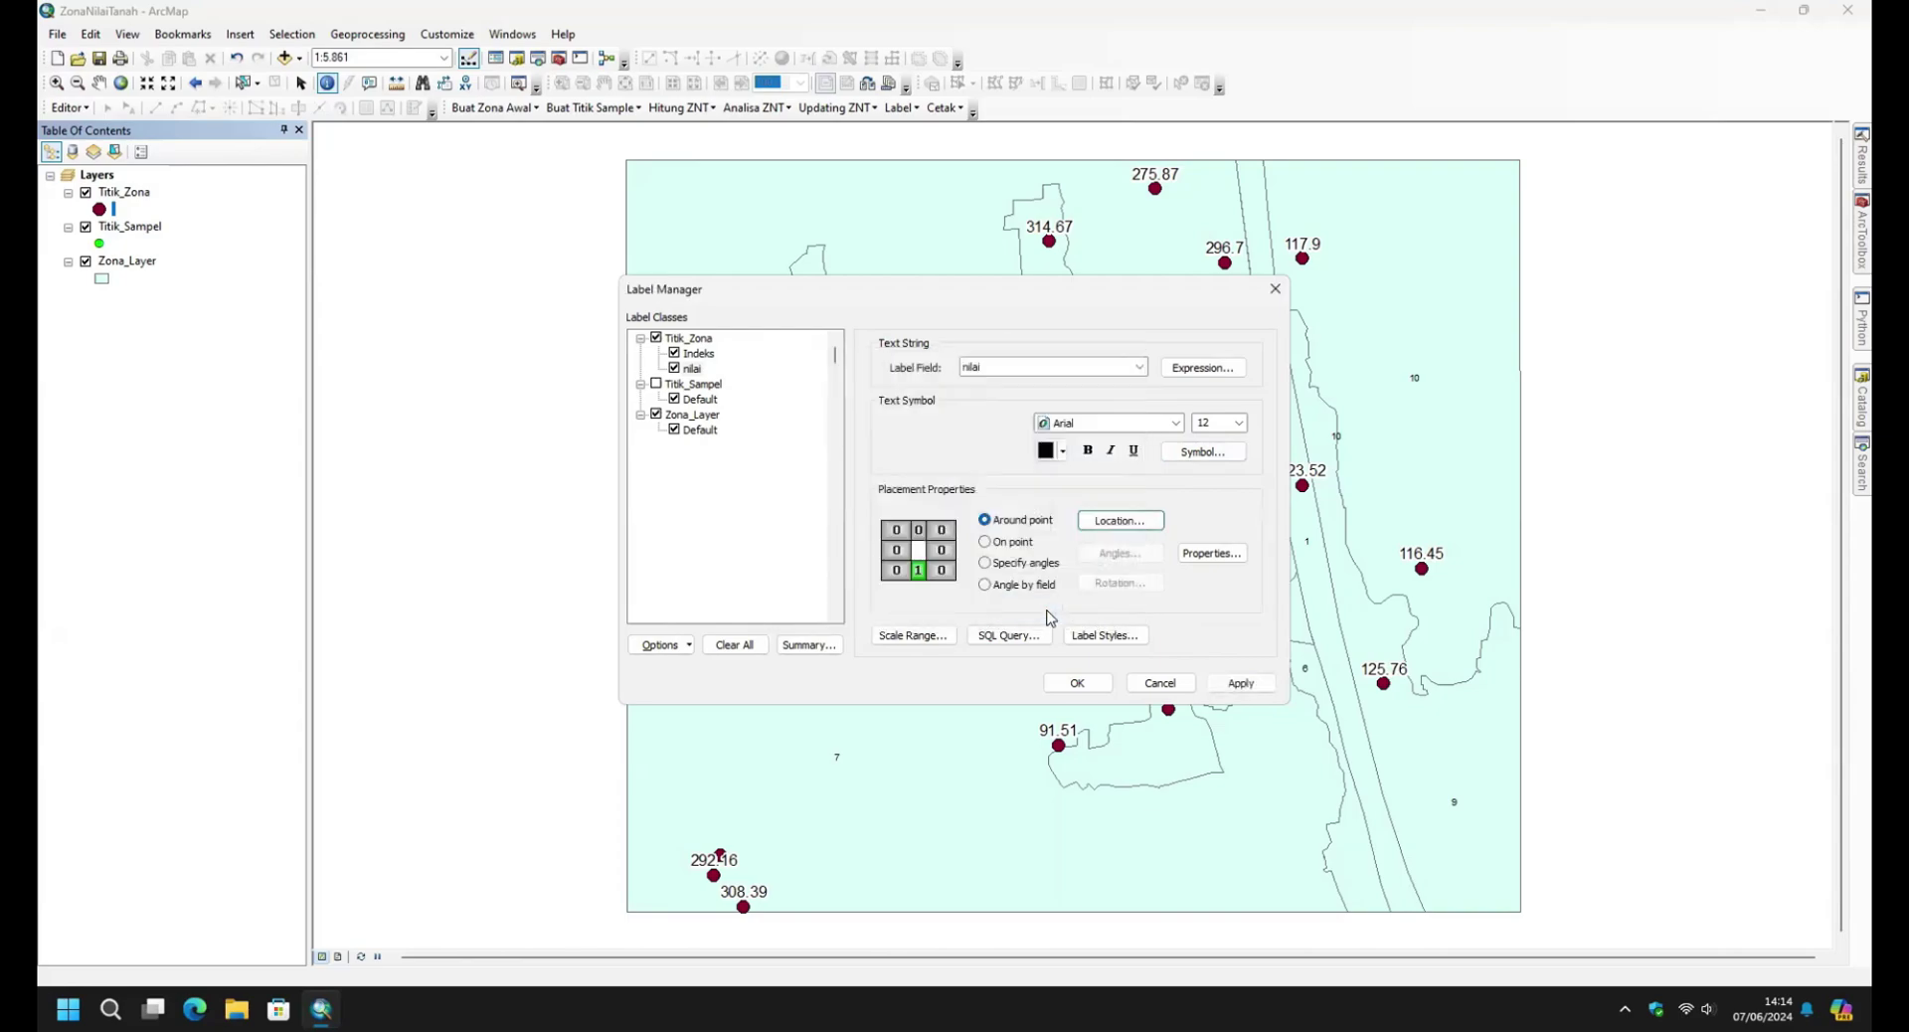
{"action": "left_click", "coordinate": [1221, 685]}
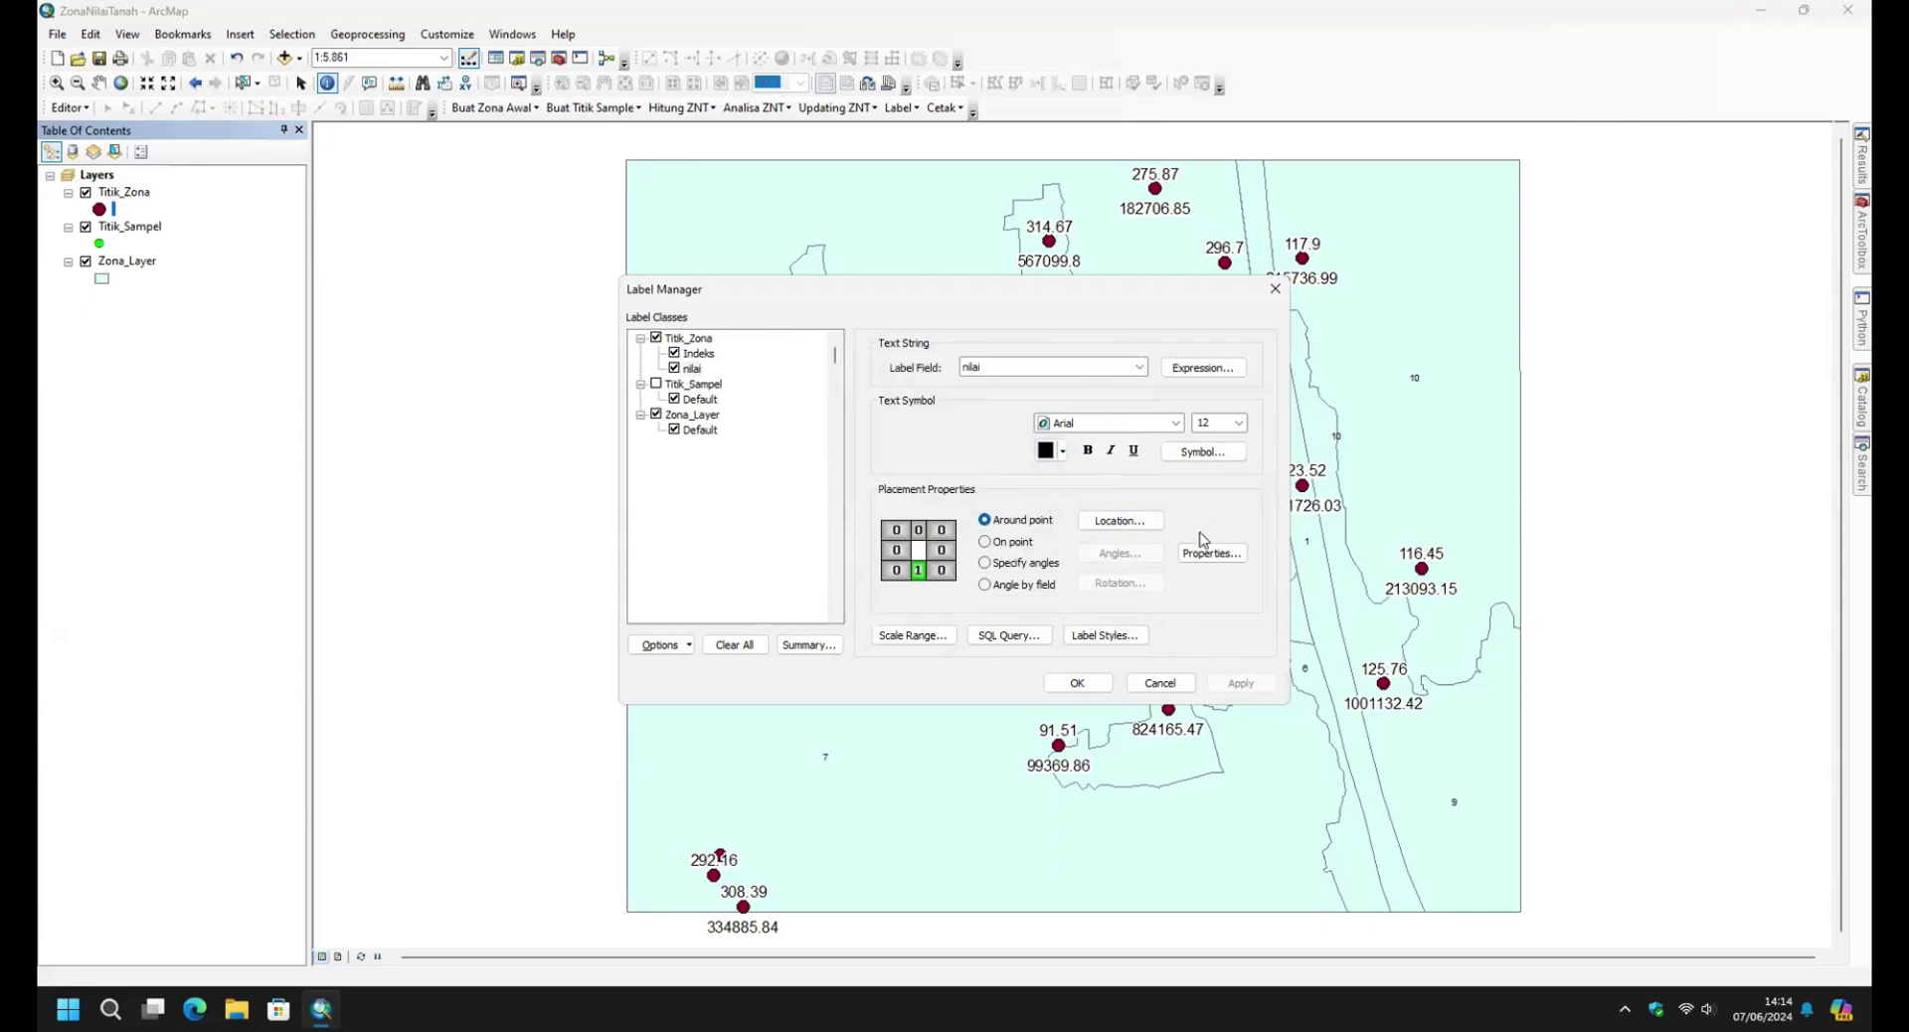
Set the Zona_Layer default label class to use the RPBULAT field.
{"action": "left_click", "coordinate": [694, 415]}
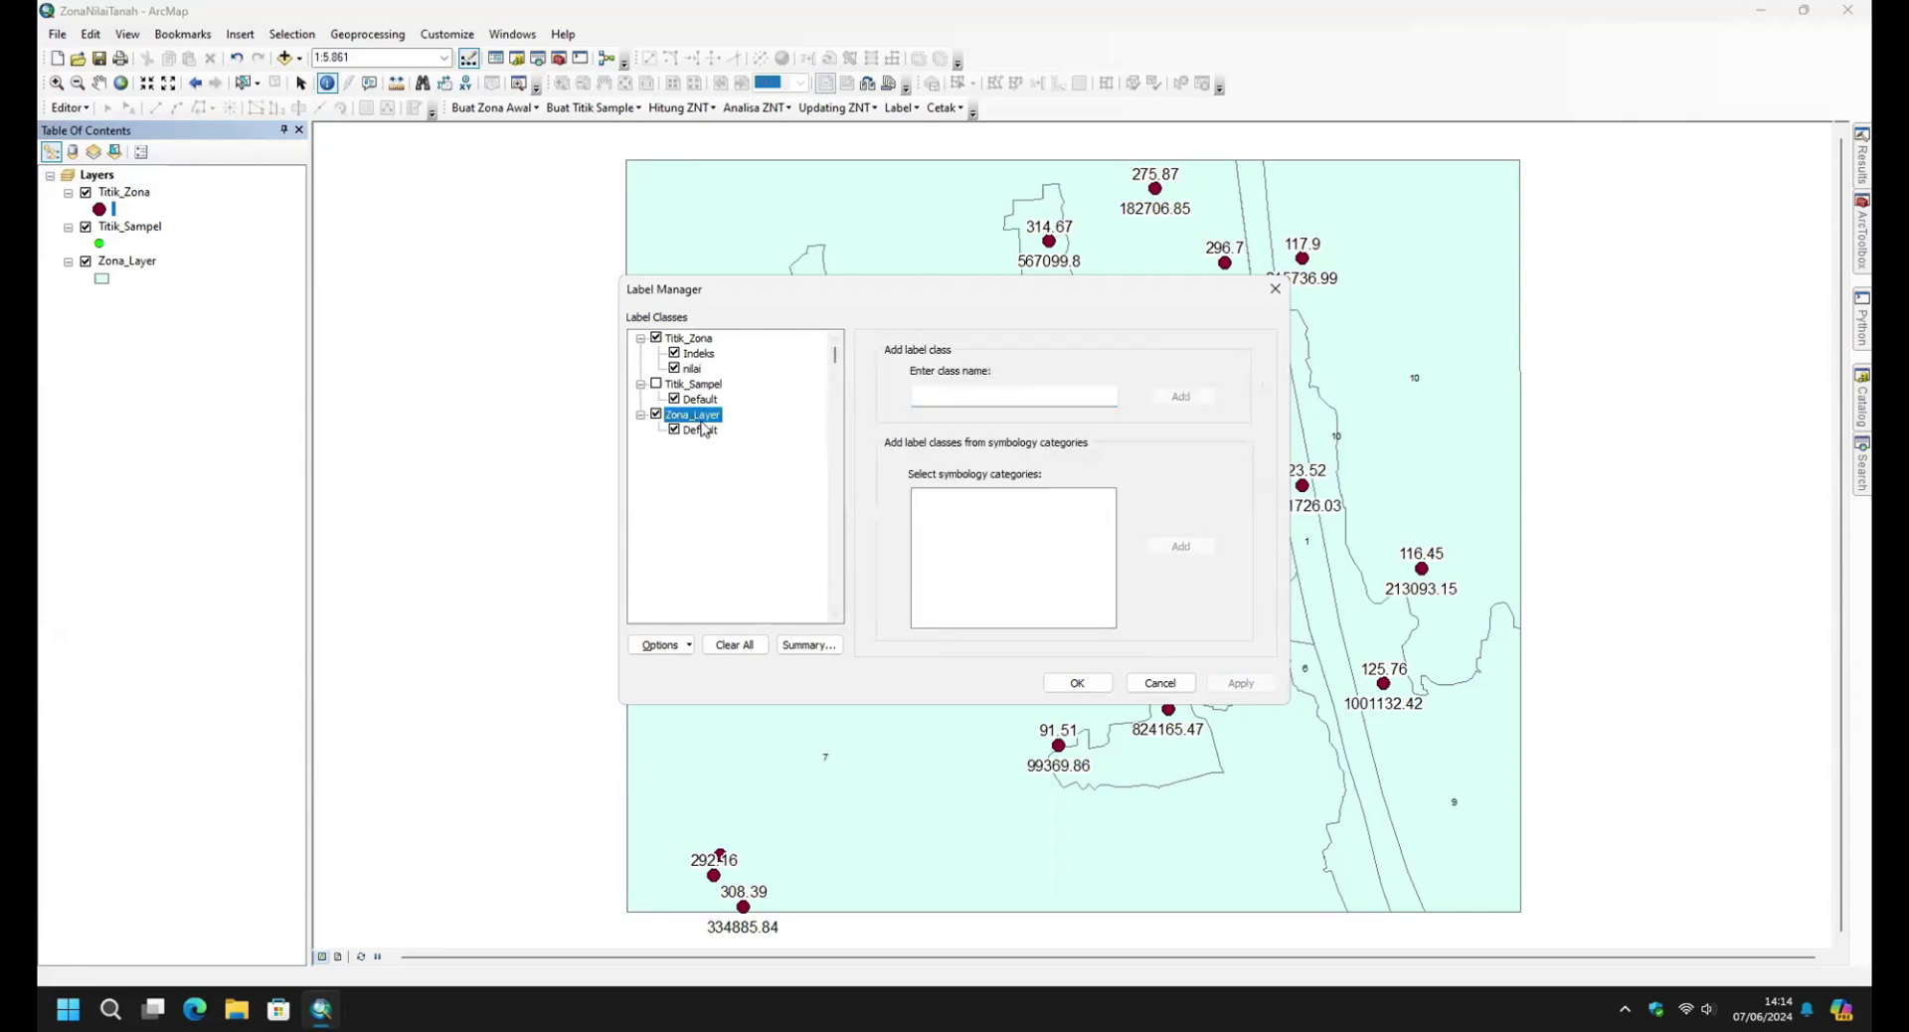
{"action": "left_click", "coordinate": [700, 429]}
{"action": "left_click", "coordinate": [1140, 367]}
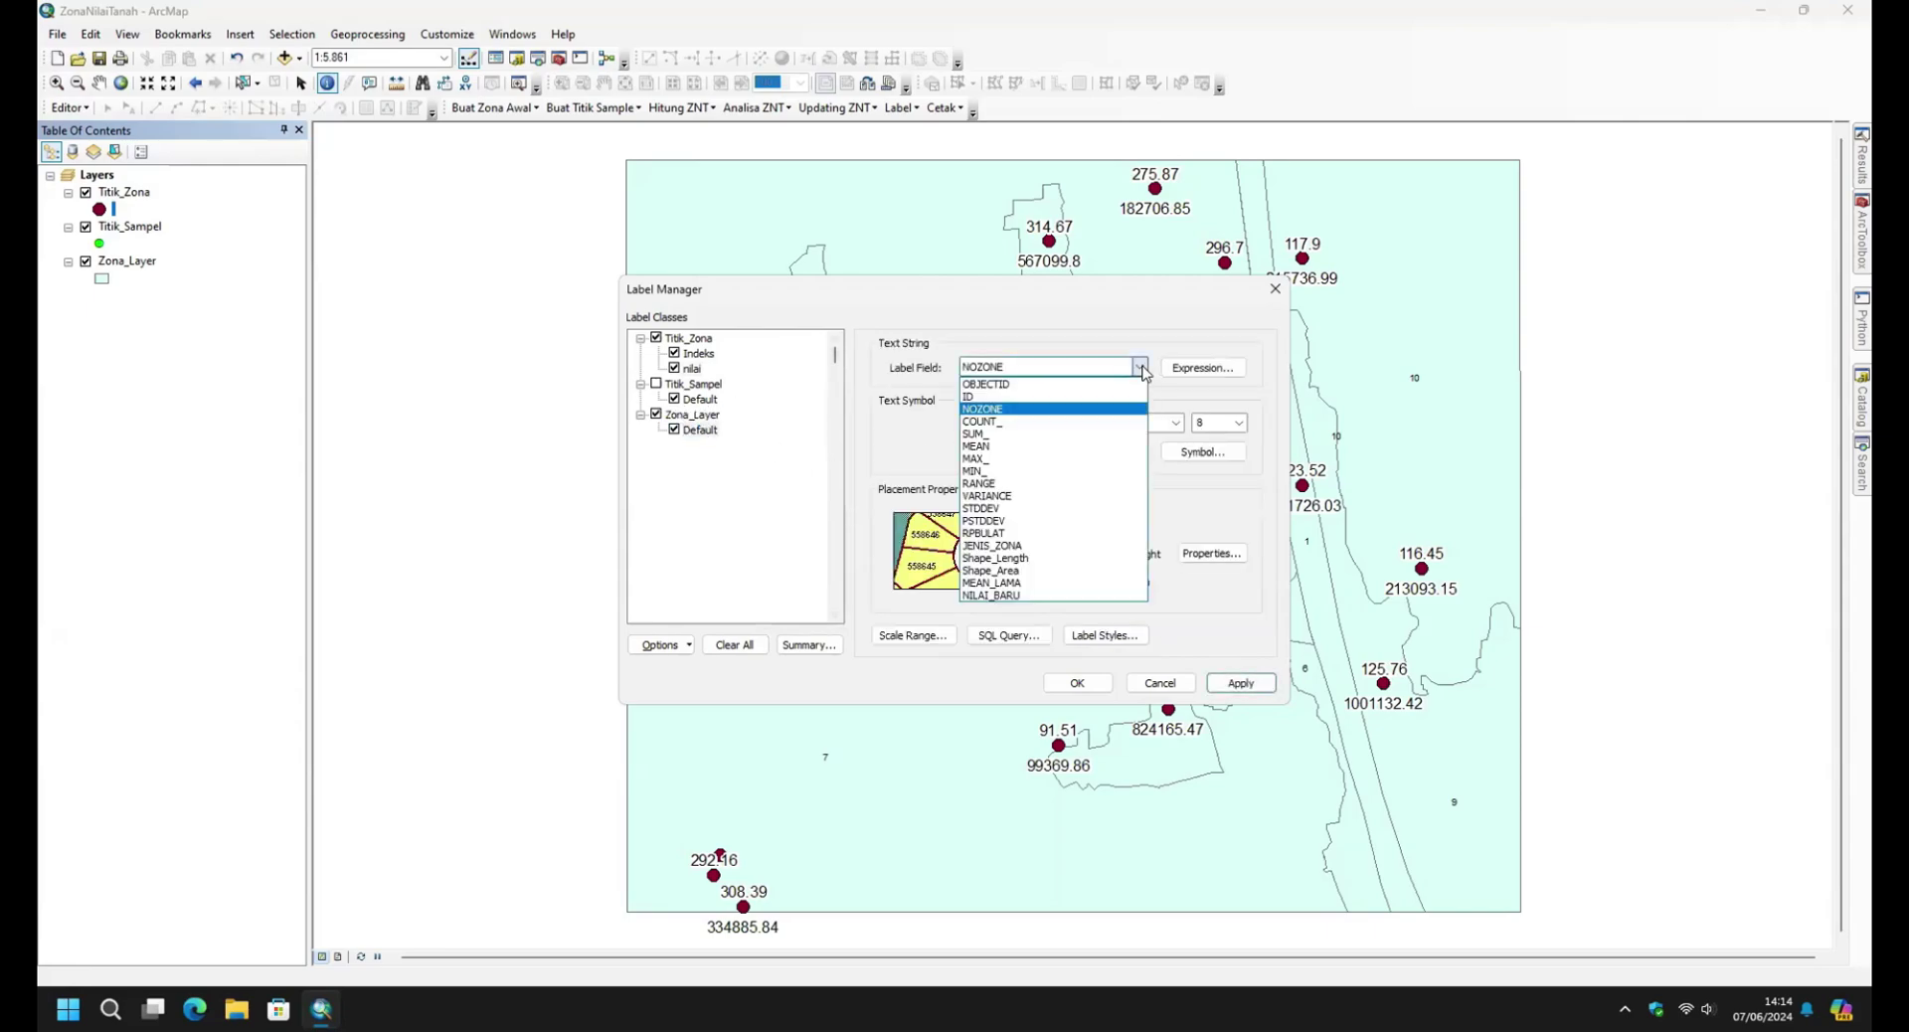
{"action": "left_click", "coordinate": [1068, 538]}
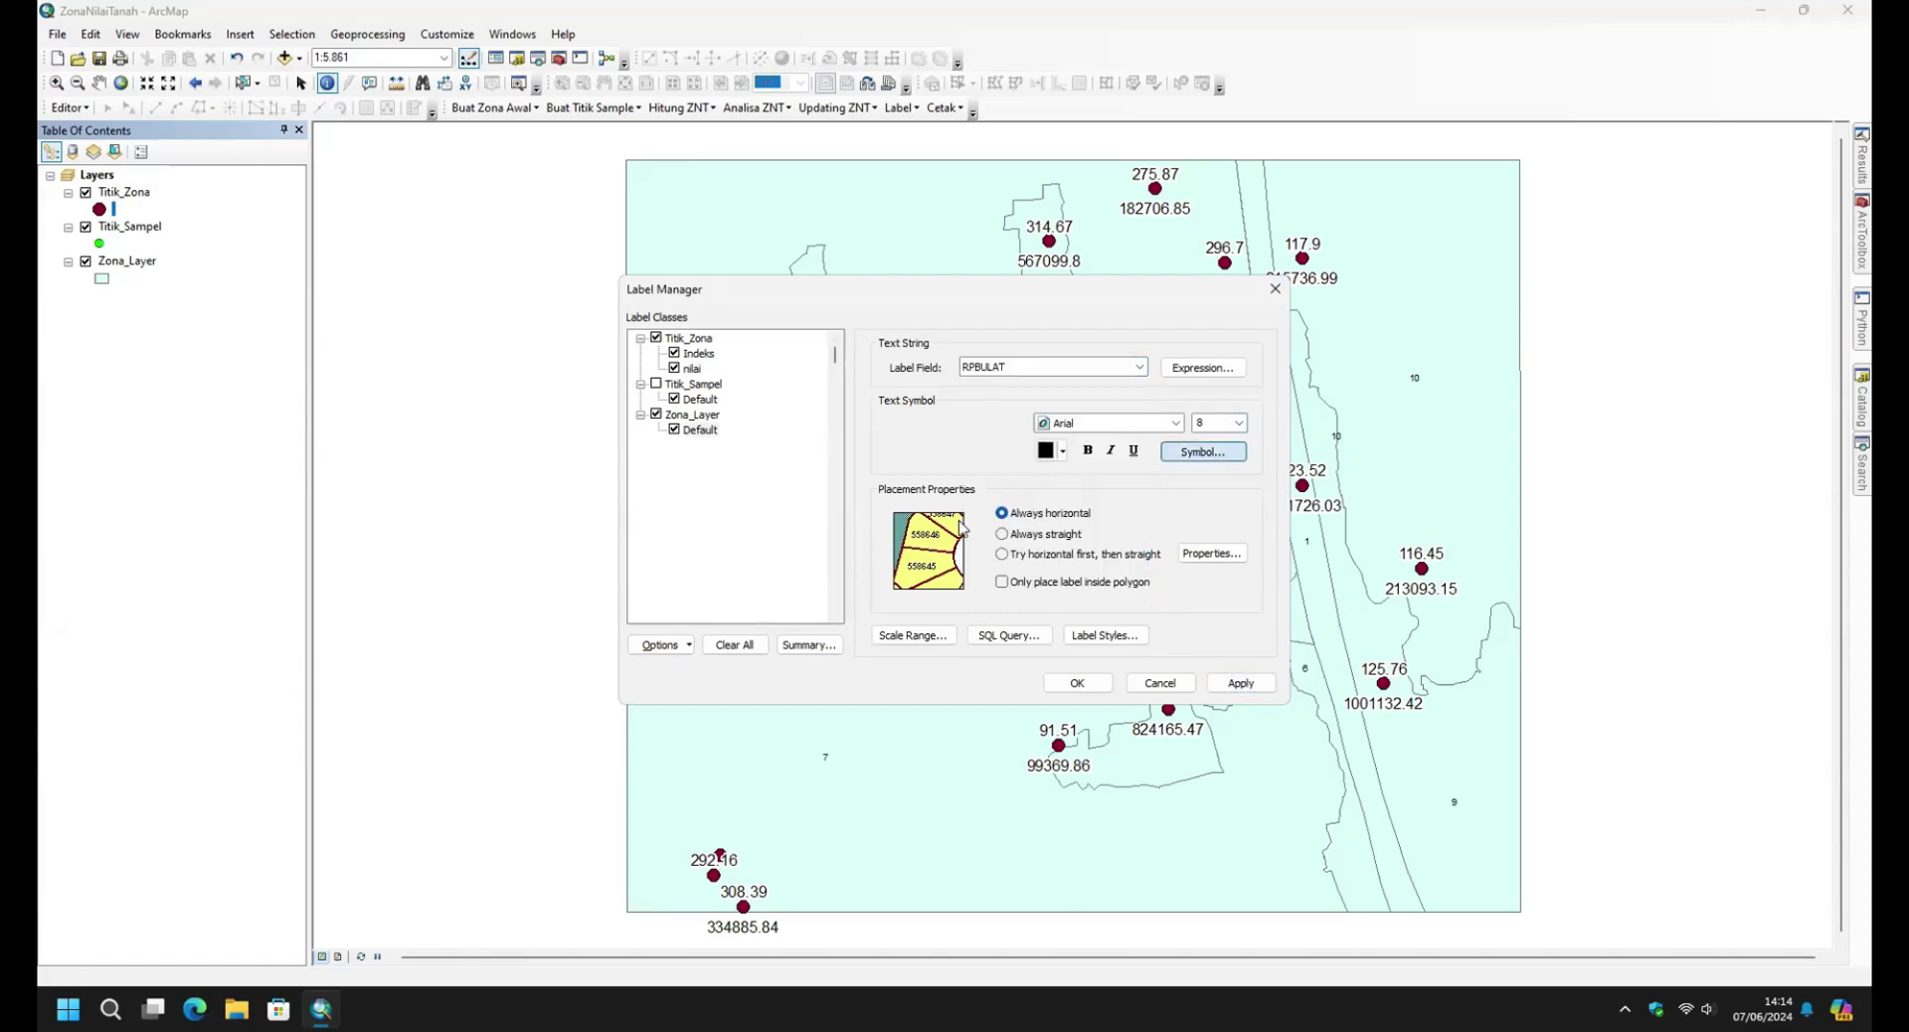
Apply a halo mask to the Zona_Layer label text.
{"action": "left_click", "coordinate": [1204, 452]}
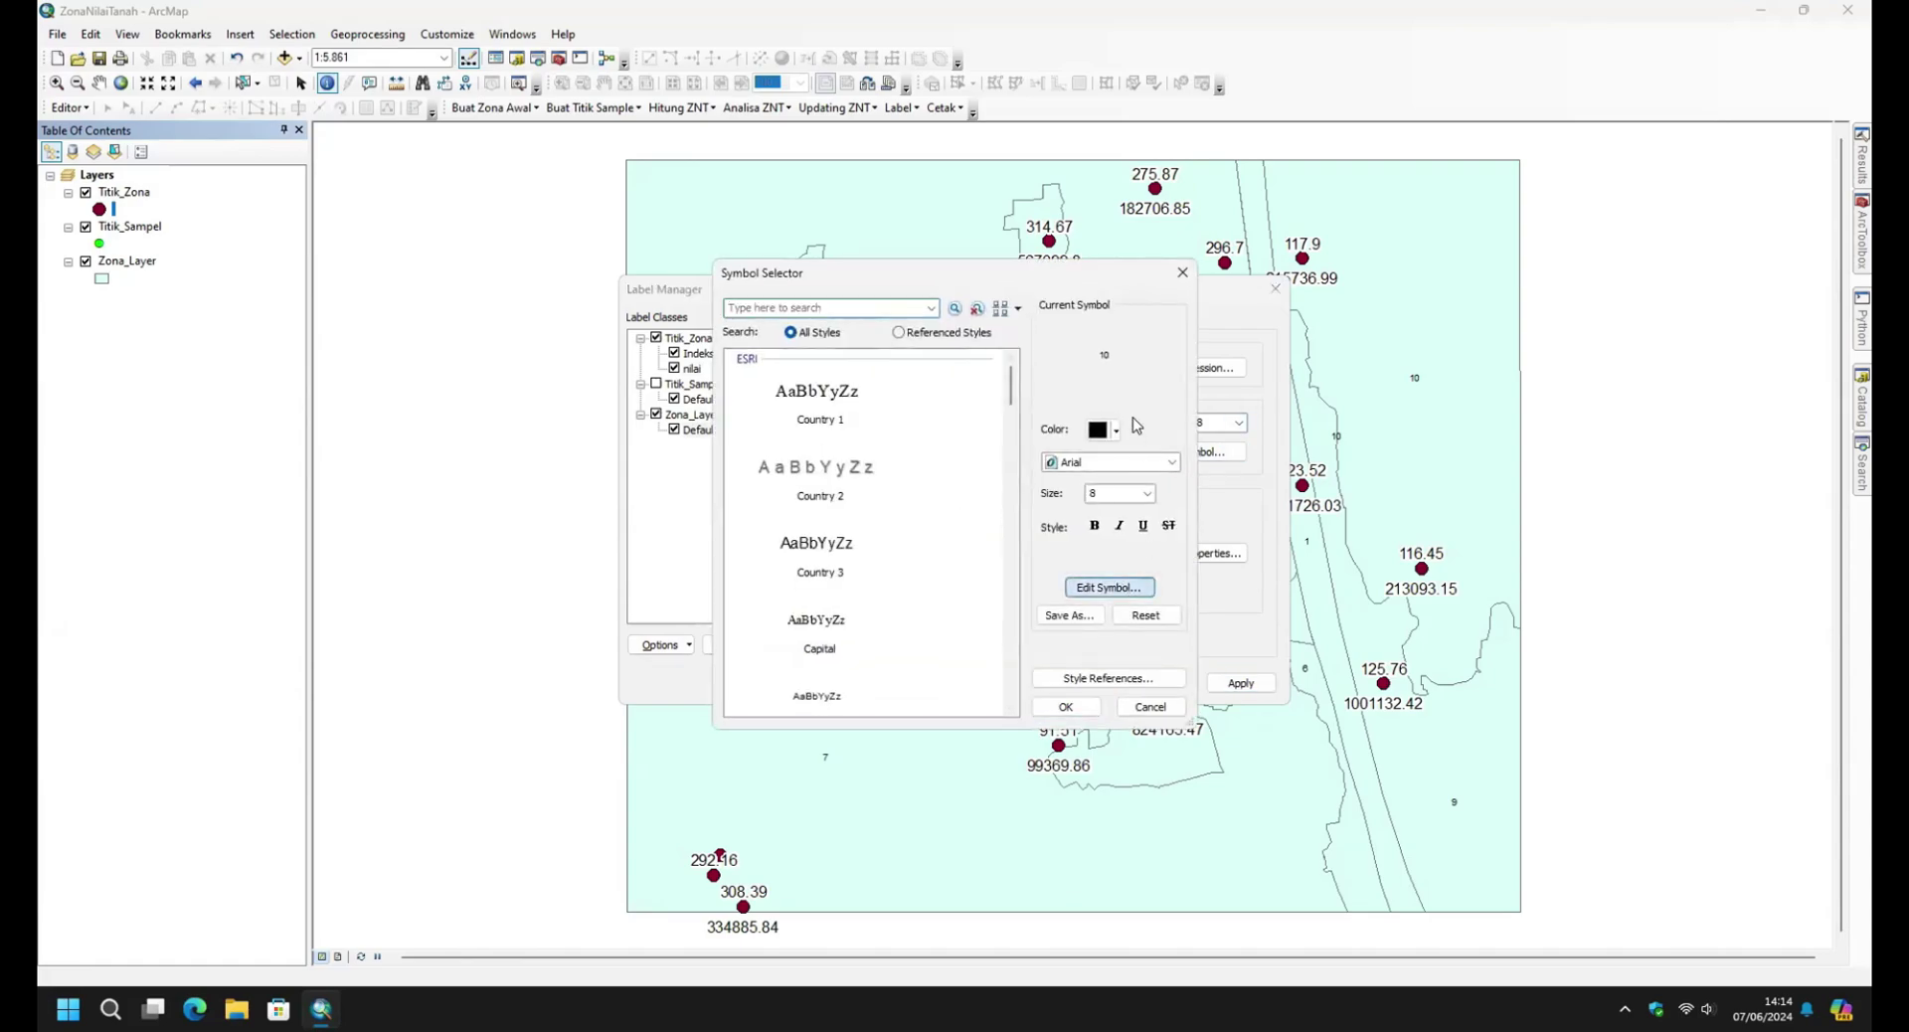
{"action": "left_click", "coordinate": [1109, 587]}
{"action": "left_click", "coordinate": [1114, 361]}
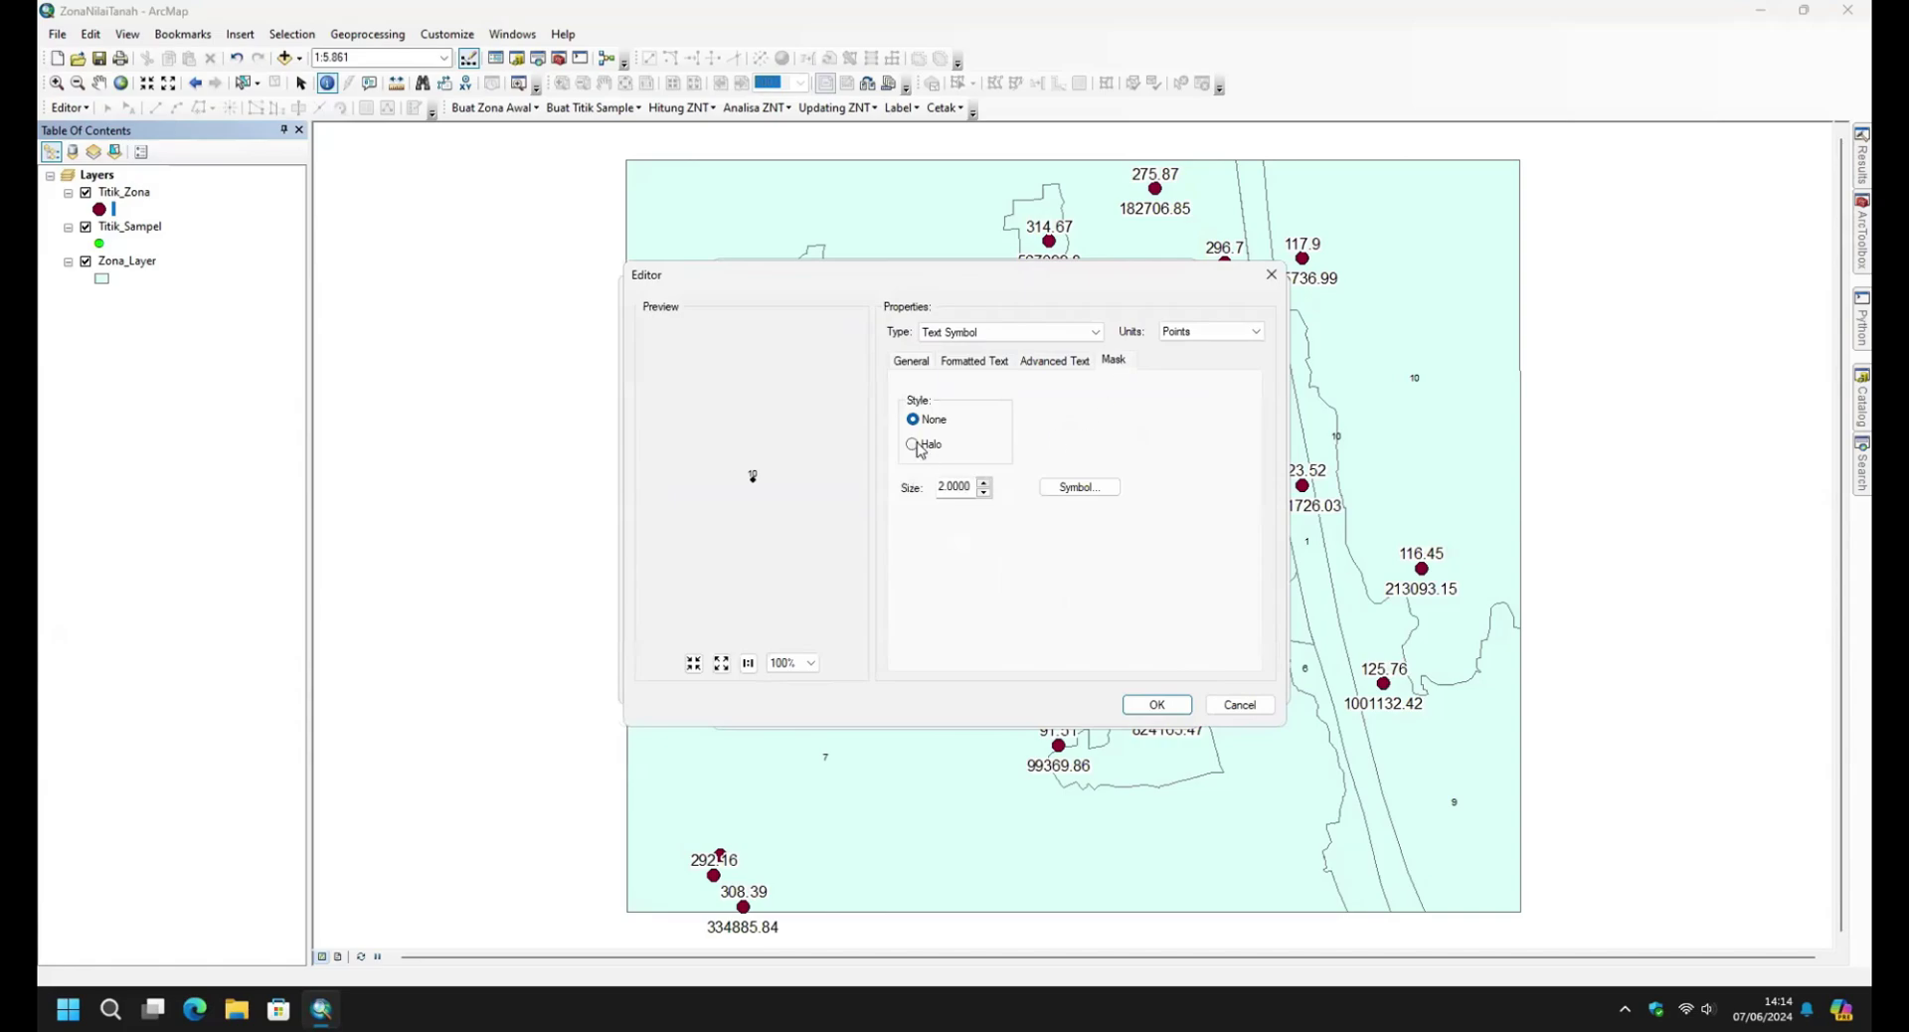
{"action": "left_click", "coordinate": [912, 444]}
{"action": "left_click", "coordinate": [1157, 704]}
Make the Zona_Layer label text red with size 12 and apply the label settings.
{"action": "left_click", "coordinate": [1116, 430]}
{"action": "left_click", "coordinate": [940, 517]}
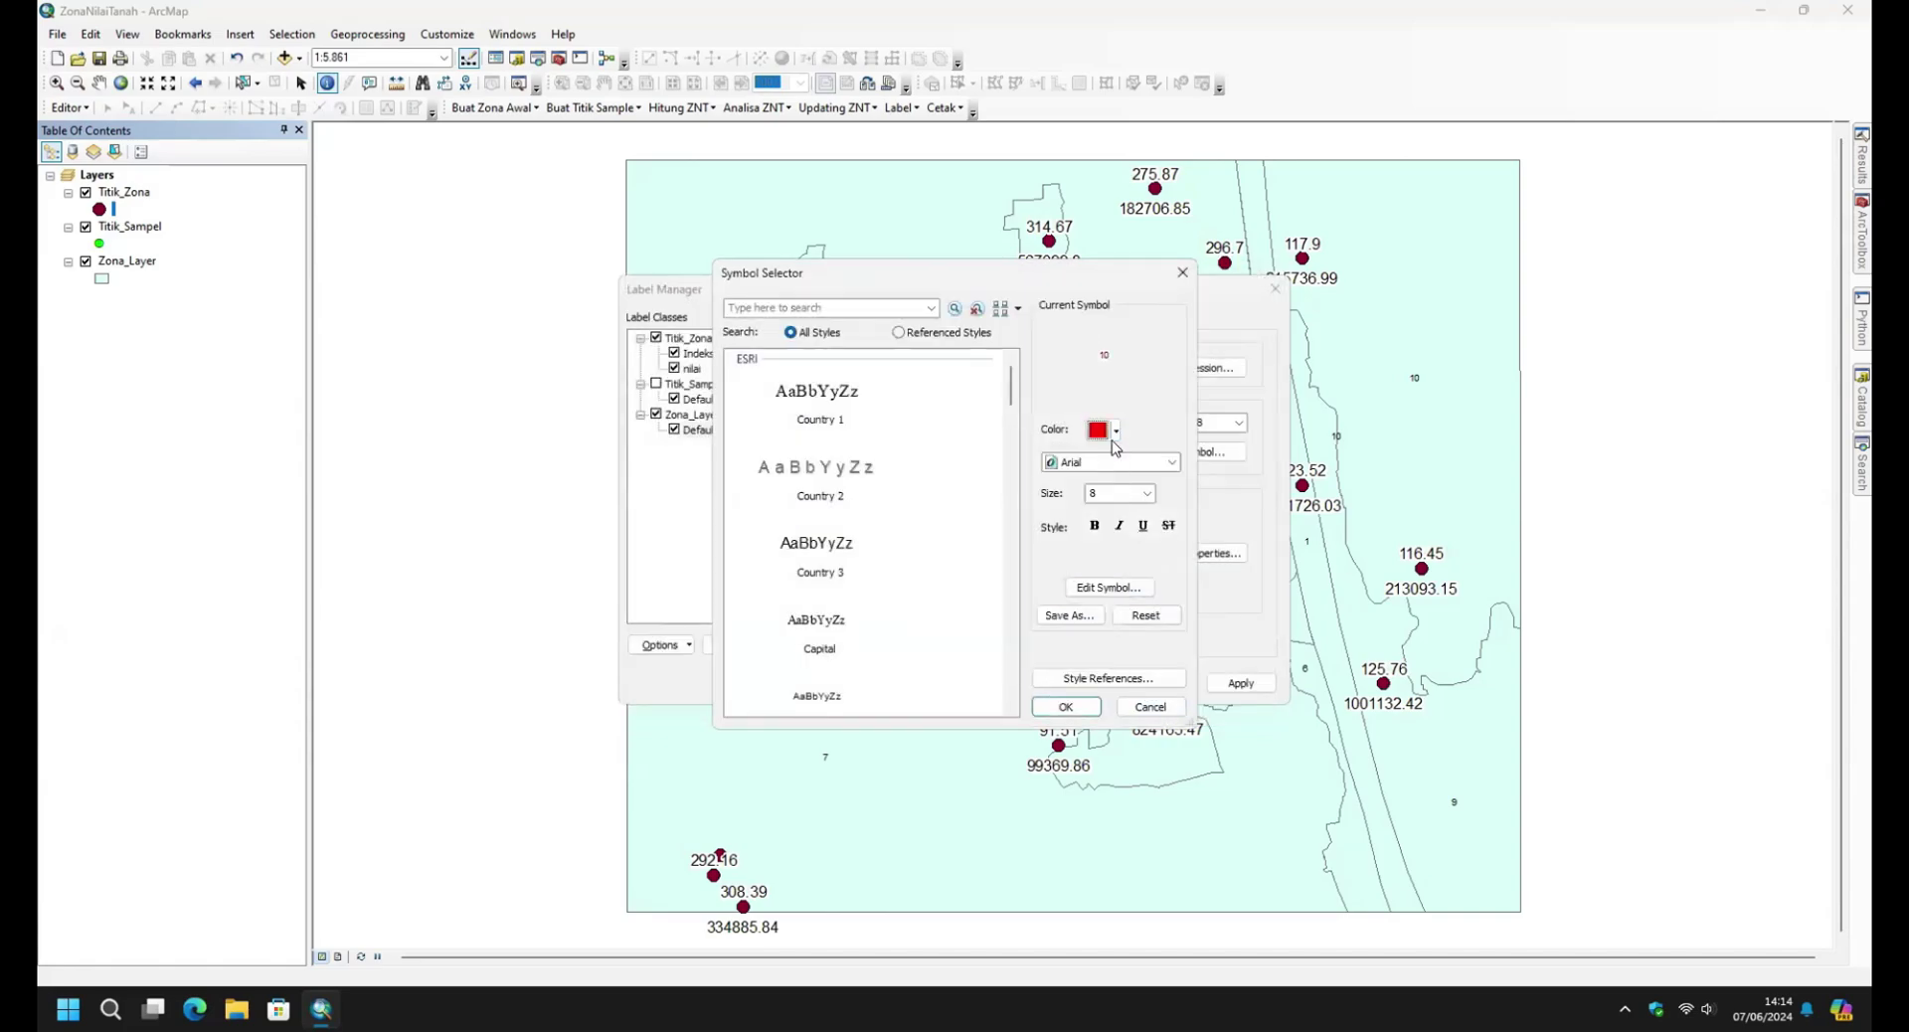
{"action": "left_click", "coordinate": [1144, 493]}
{"action": "left_click", "coordinate": [1103, 564]}
{"action": "left_click", "coordinate": [1066, 706]}
{"action": "left_click", "coordinate": [1255, 686]}
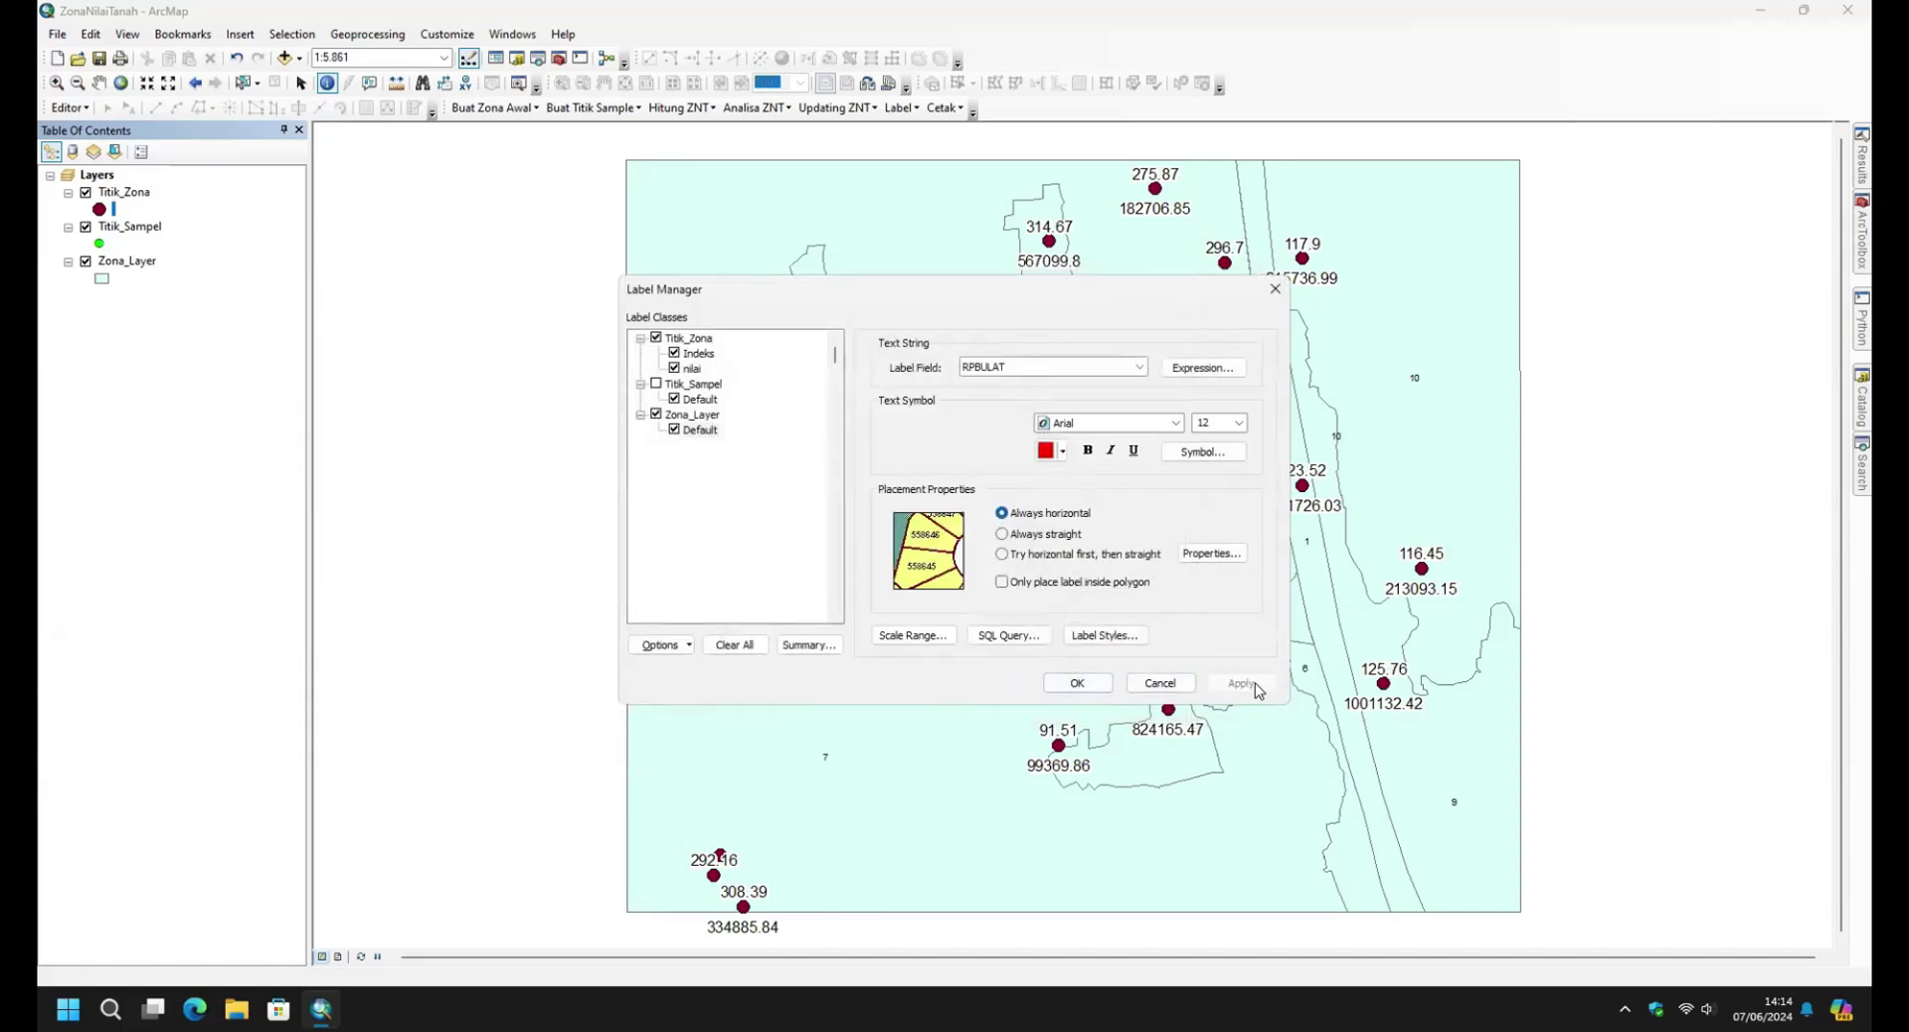
{"action": "left_click", "coordinate": [1077, 683]}
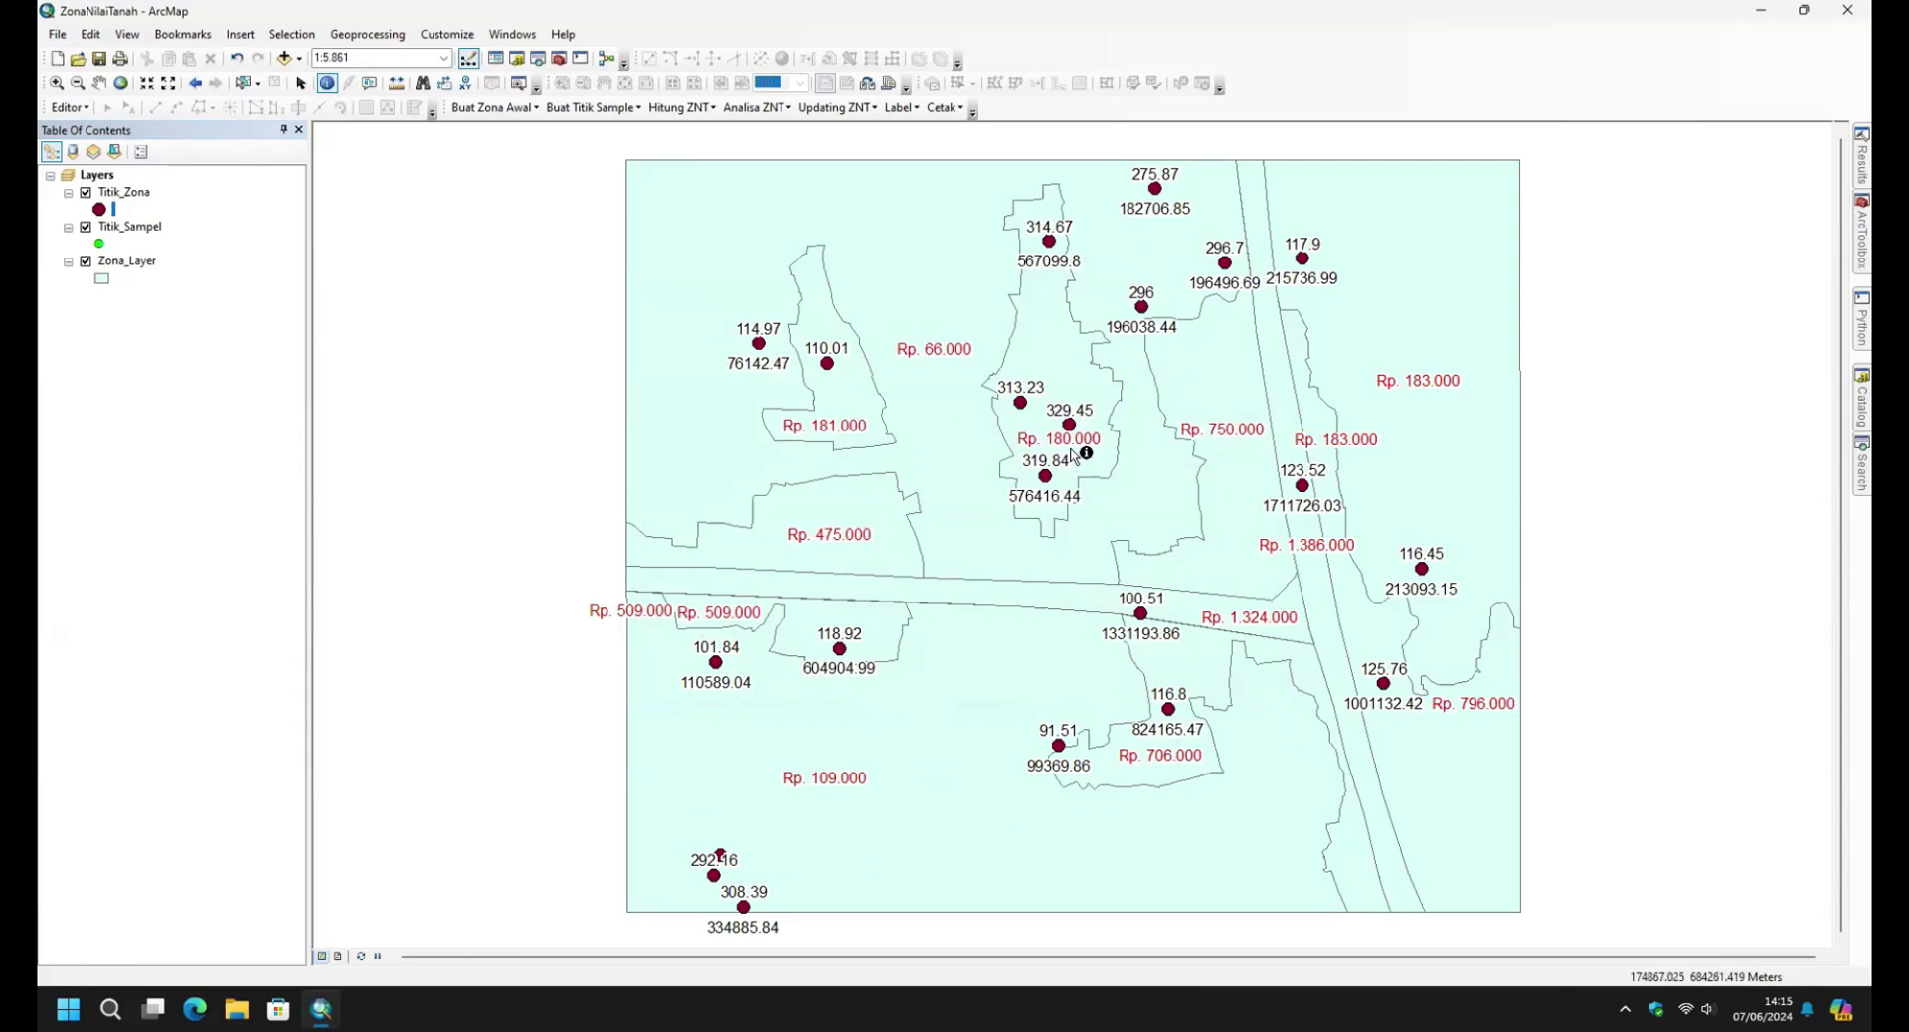
Open the Titik_Zona attribute table and sort its records in ascending order of indeks.
{"action": "left_click", "coordinate": [126, 198]}
{"action": "right_click", "coordinate": [129, 206]}
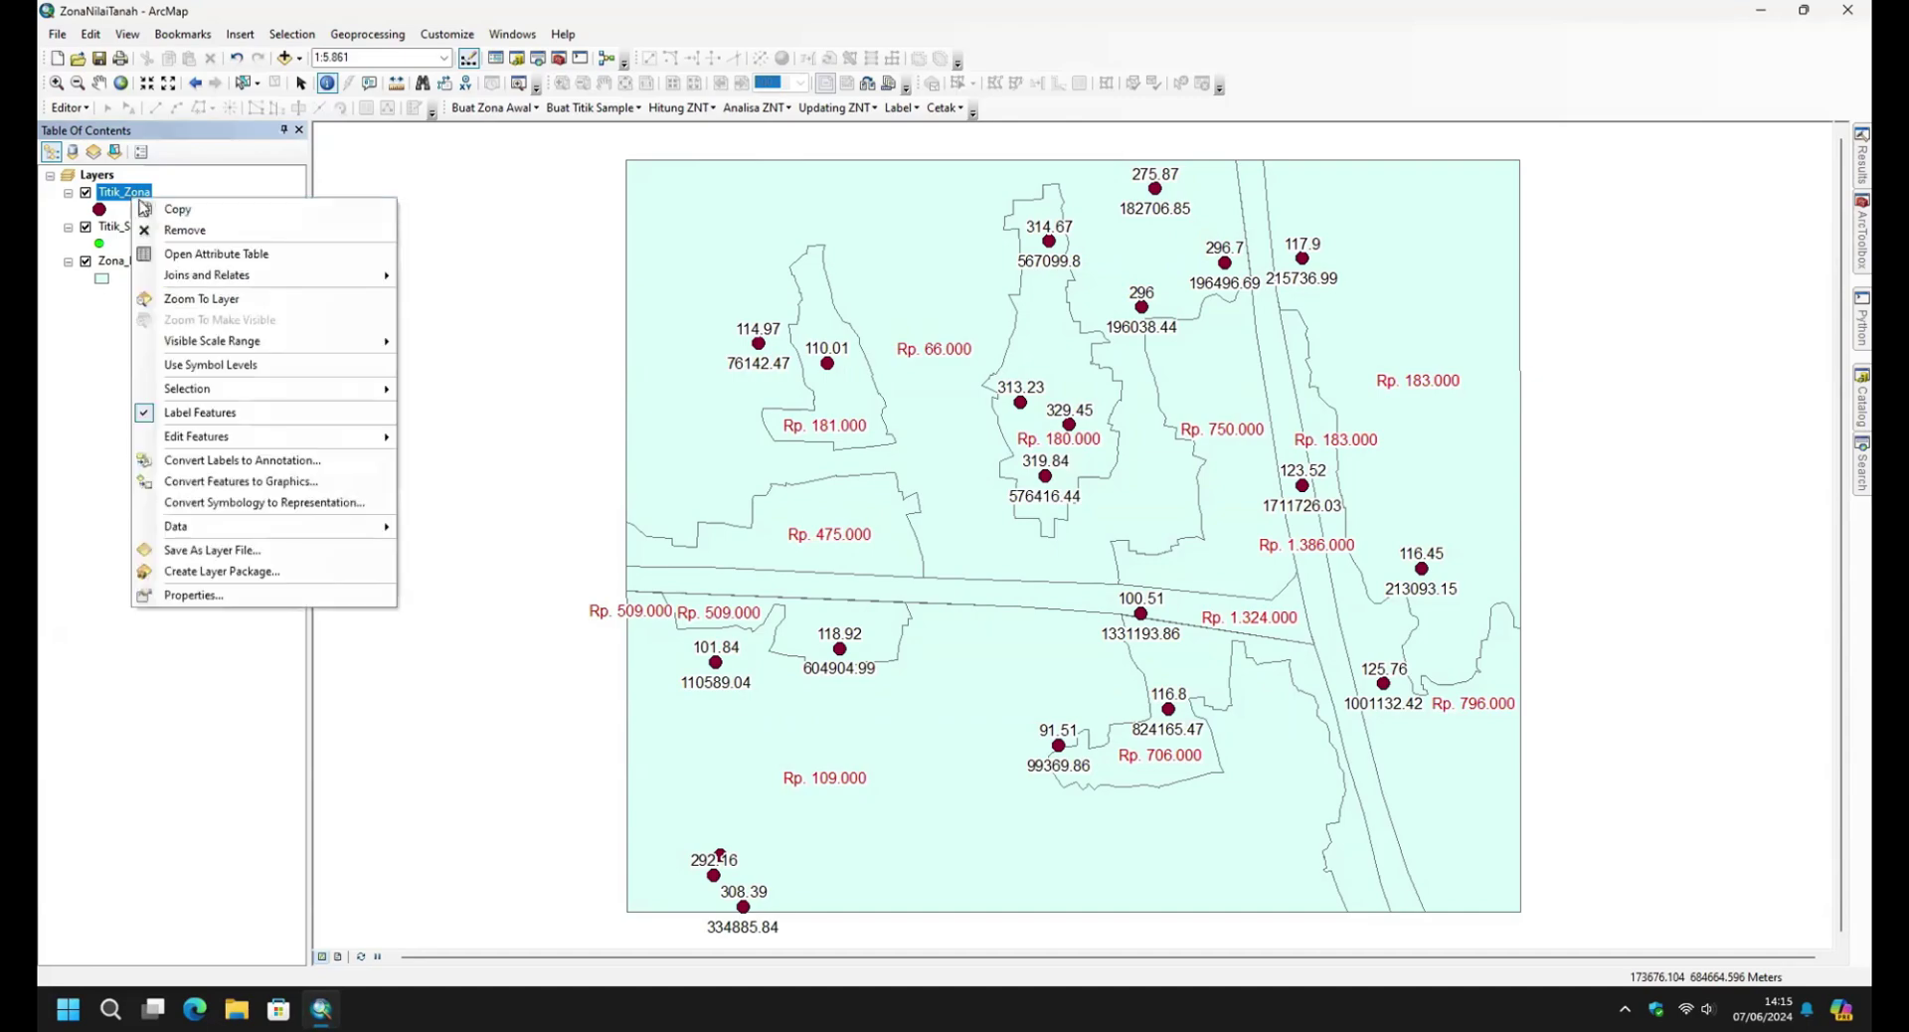
{"action": "left_click", "coordinate": [159, 261]}
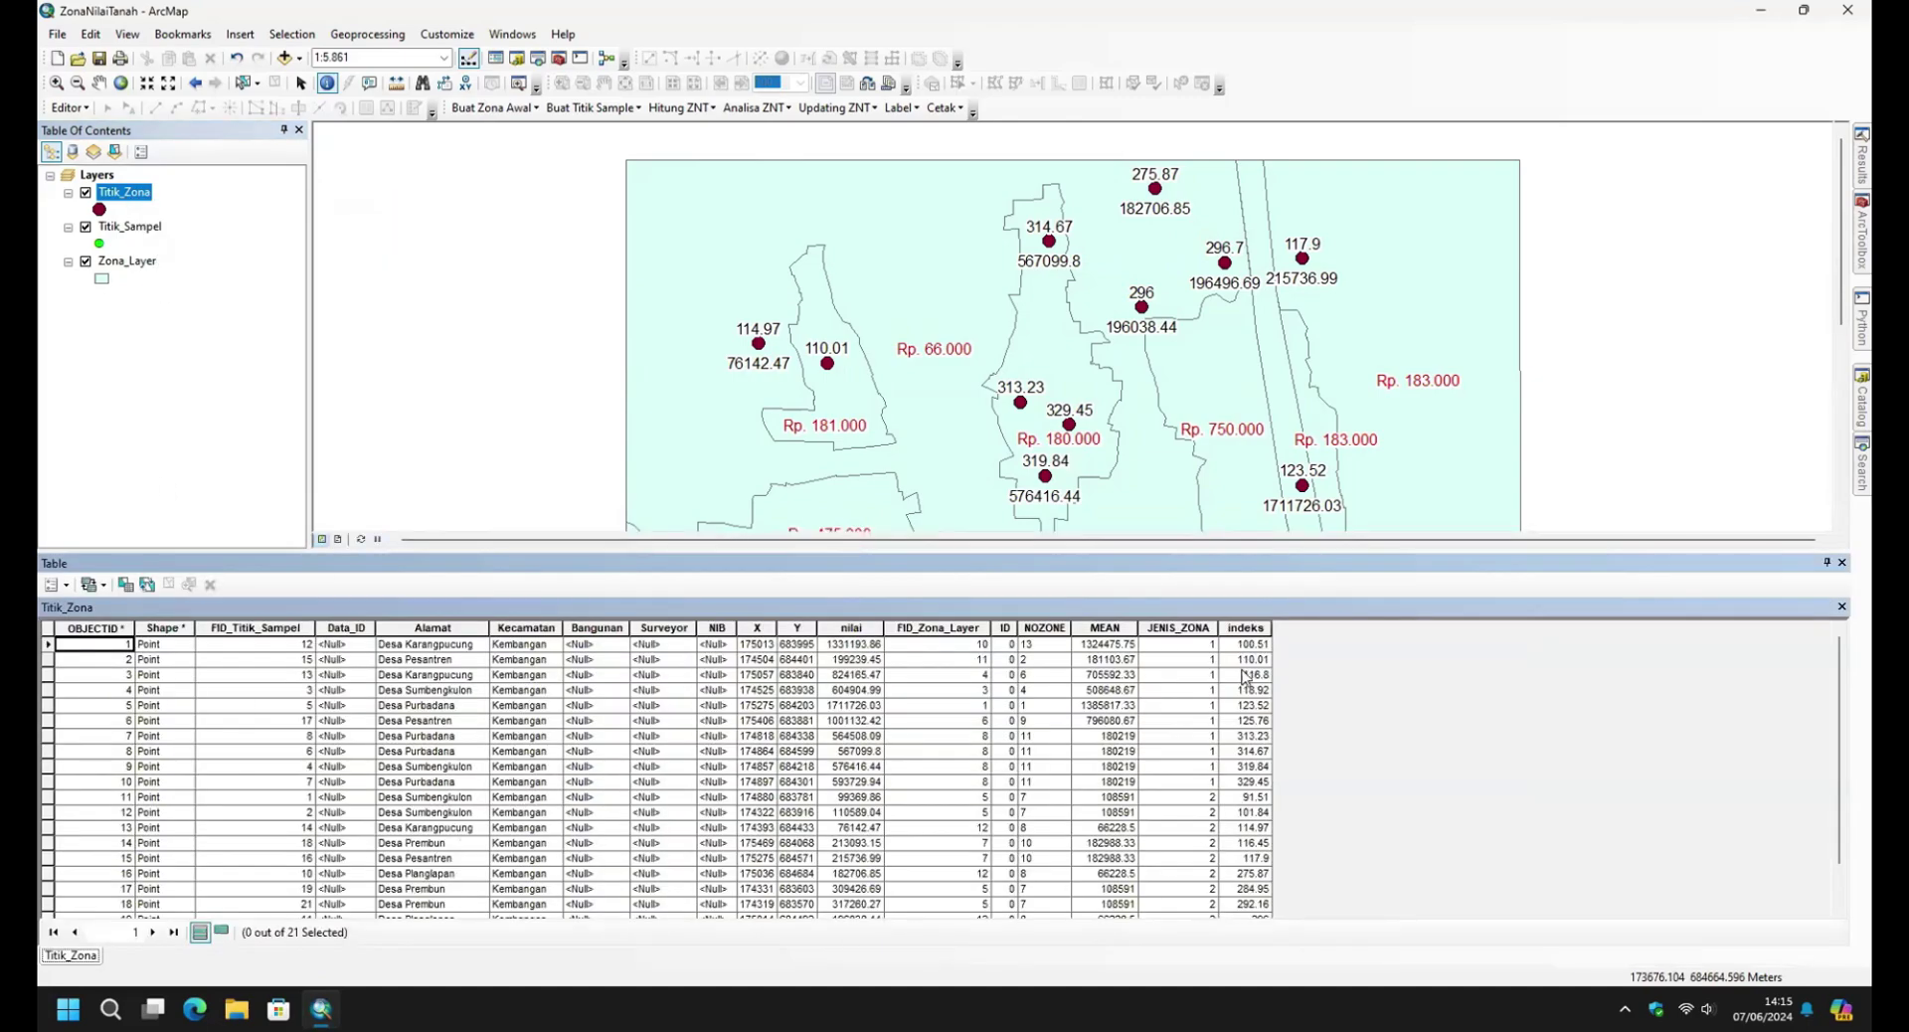
{"action": "double_click", "coordinate": [1247, 629]}
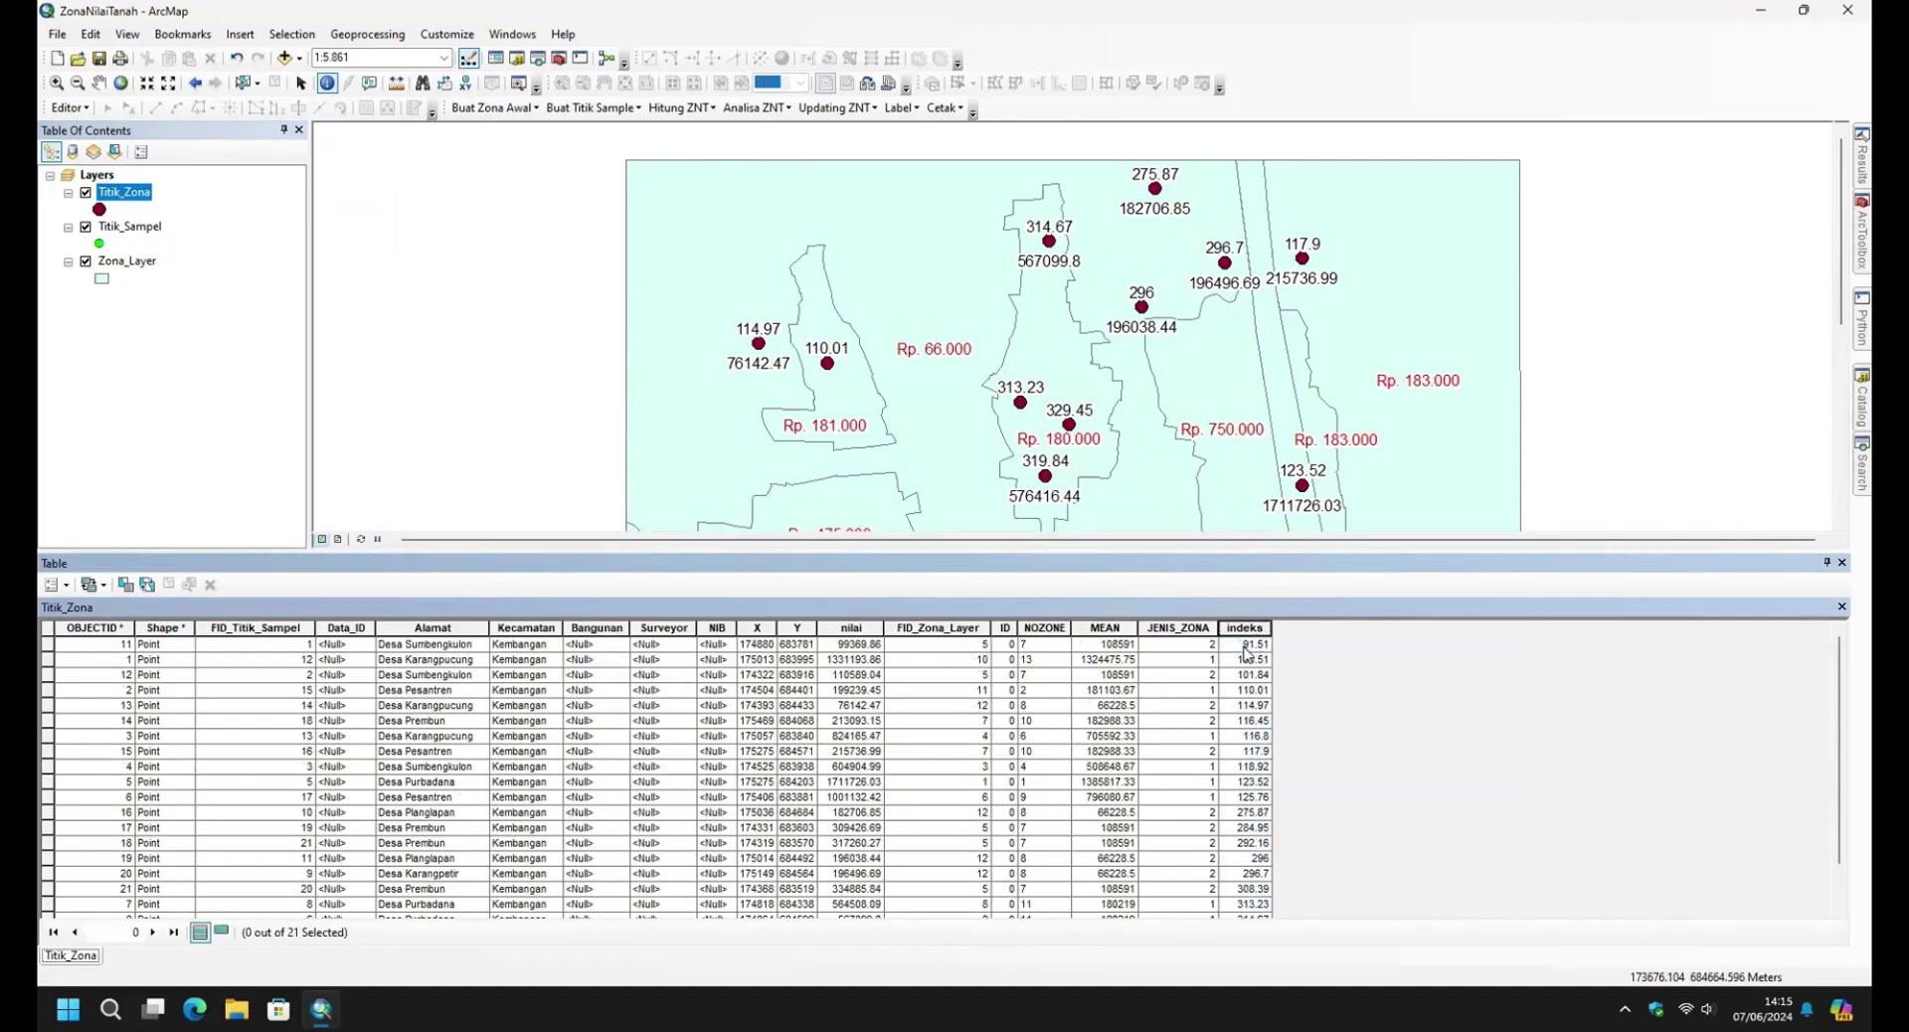
Check the lowest and highest indeks values in the Titik_Zona table and zoom to the highest-index point within its zone.
{"action": "left_click", "coordinate": [1247, 648]}
{"action": "scroll", "coordinate": [1246, 845], "scroll_direction": "down", "scroll_amount": 1}
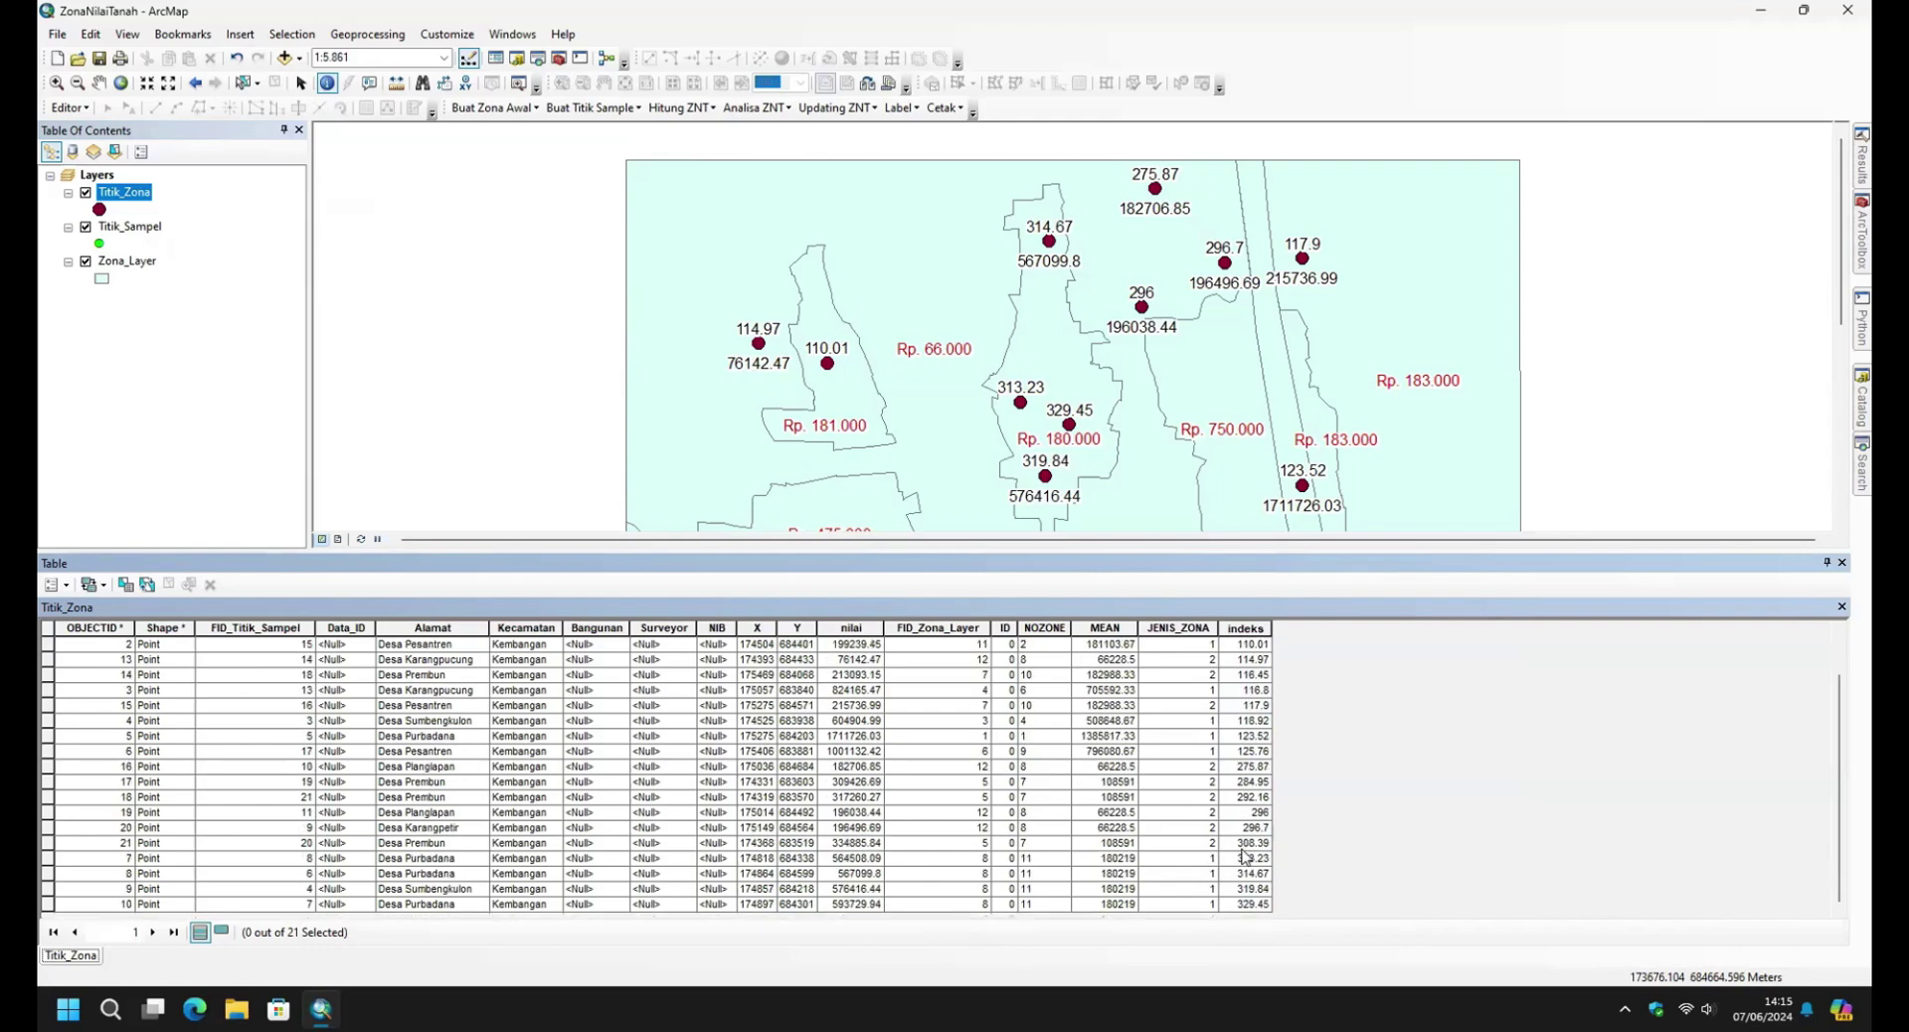
{"action": "left_click", "coordinate": [1247, 905]}
{"action": "double_click", "coordinate": [47, 905]}
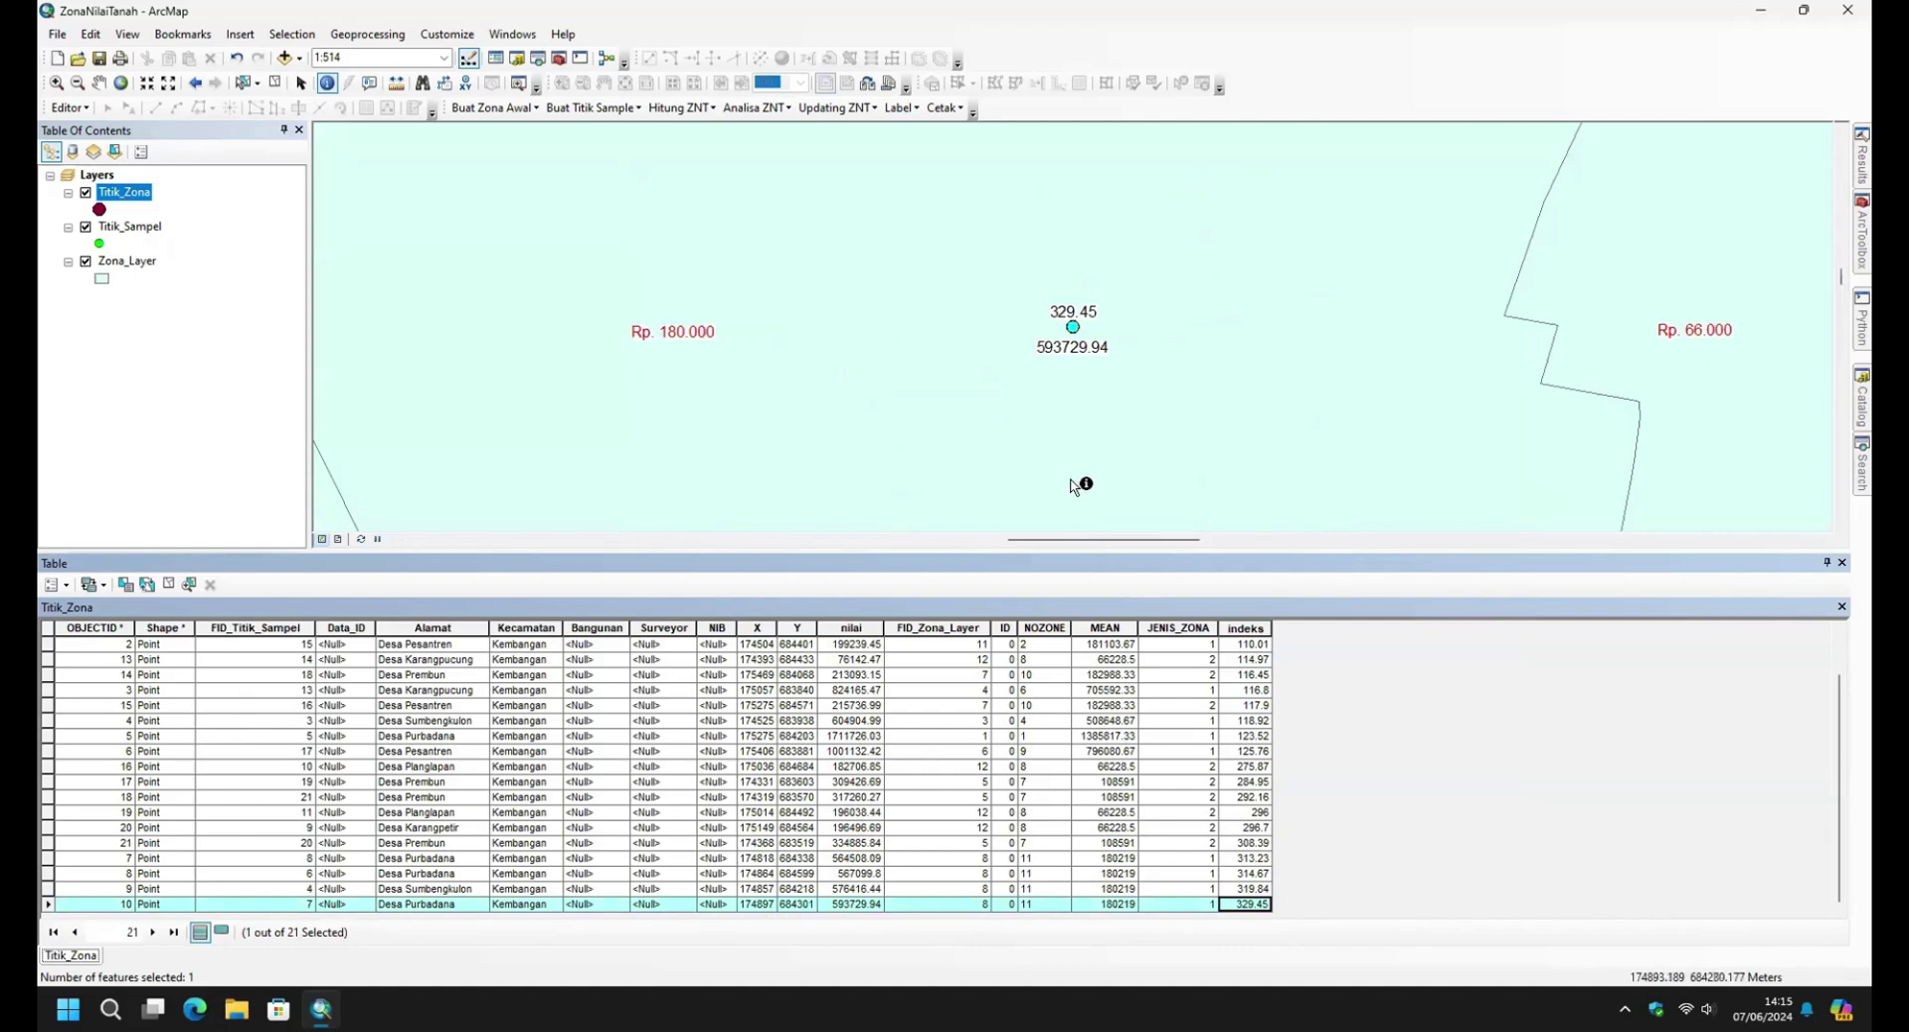
{"action": "scroll", "coordinate": [1026, 362], "scroll_direction": "down", "scroll_amount": 5}
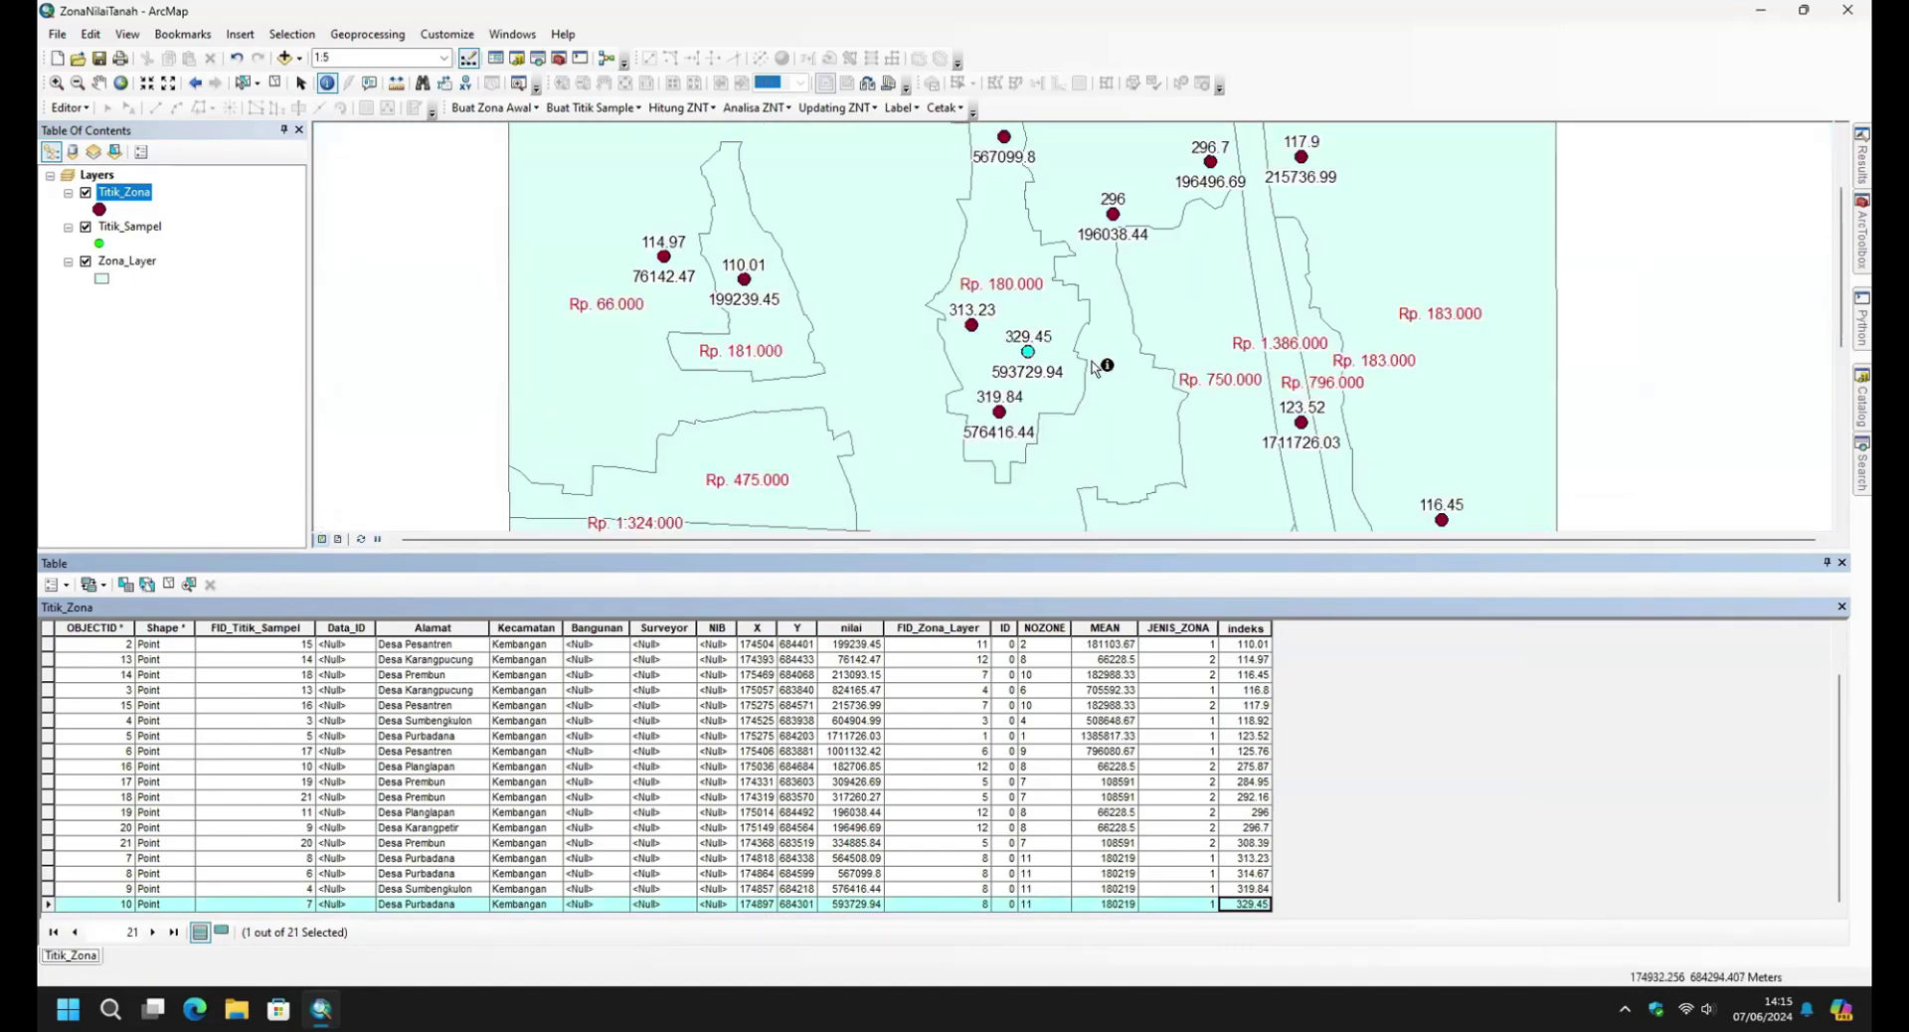
{"action": "scroll", "coordinate": [1034, 364], "scroll_direction": "down", "scroll_amount": 1}
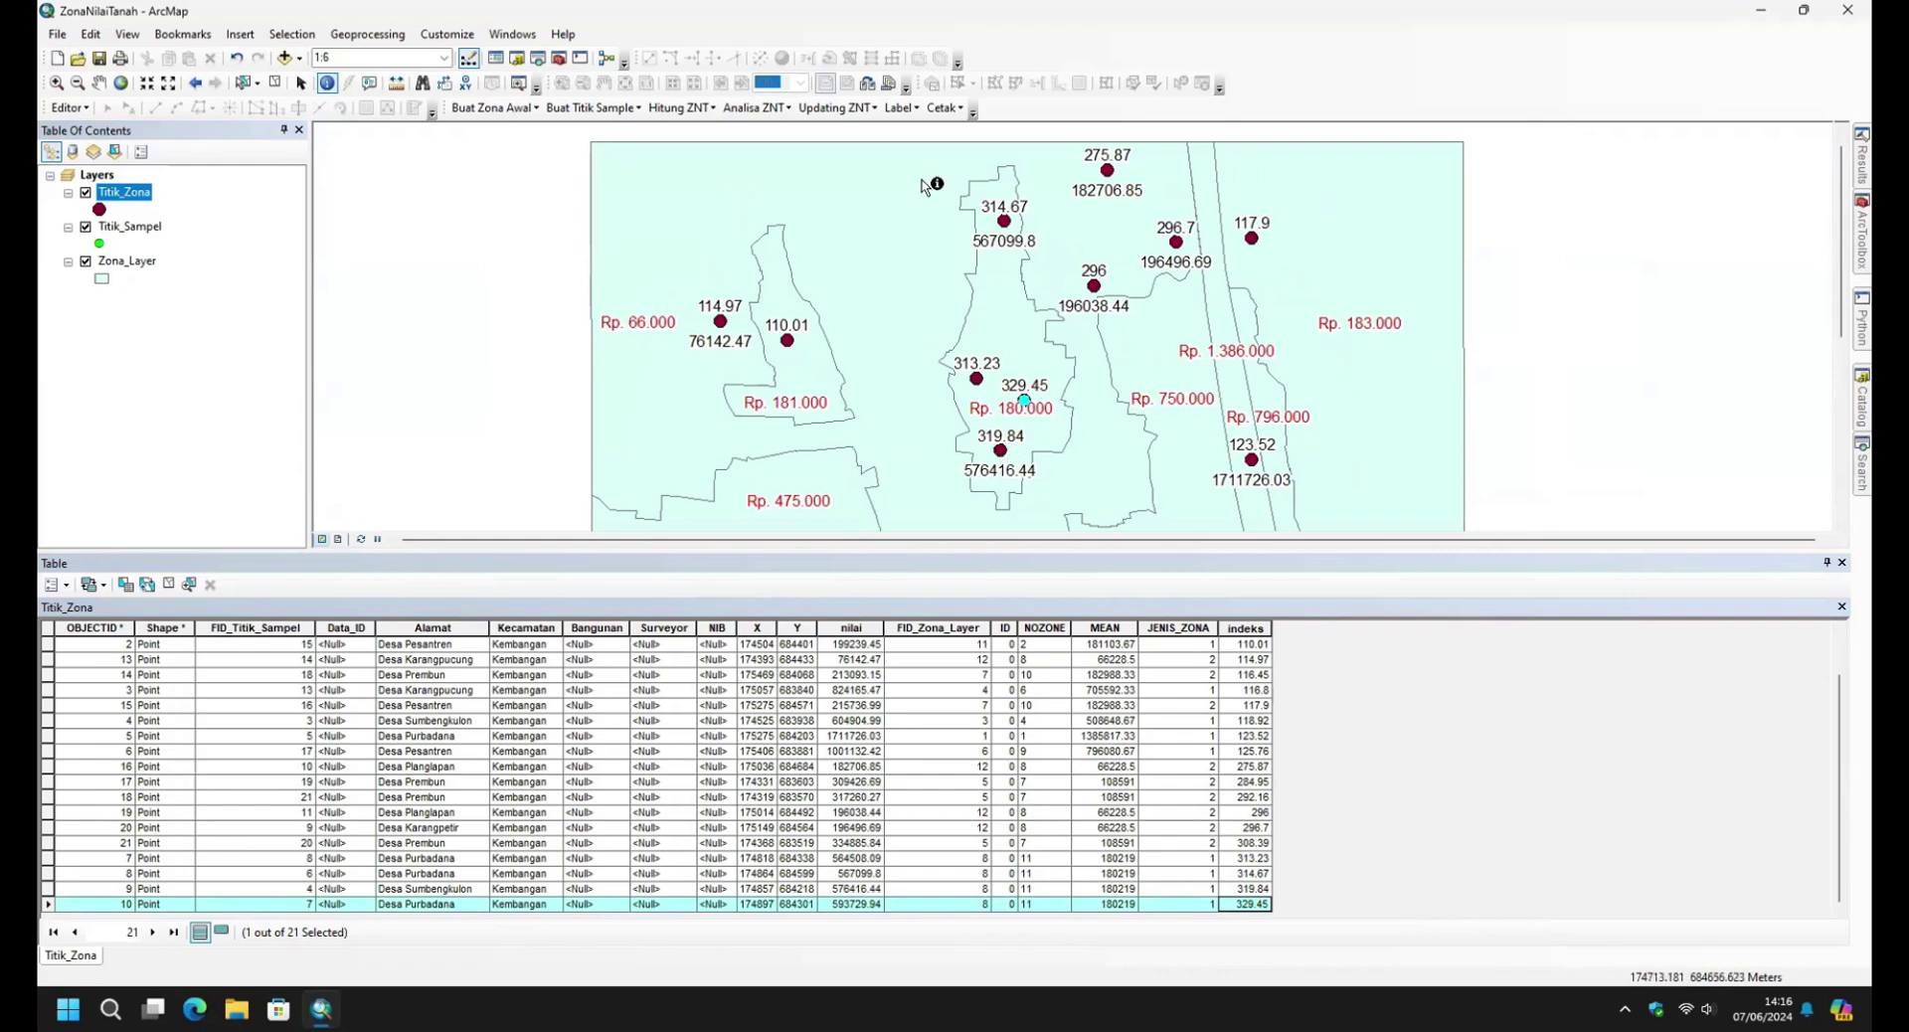
Make Zona_Layer non-selectable, then return the layer list to drawing order.
{"action": "left_click", "coordinate": [115, 154]}
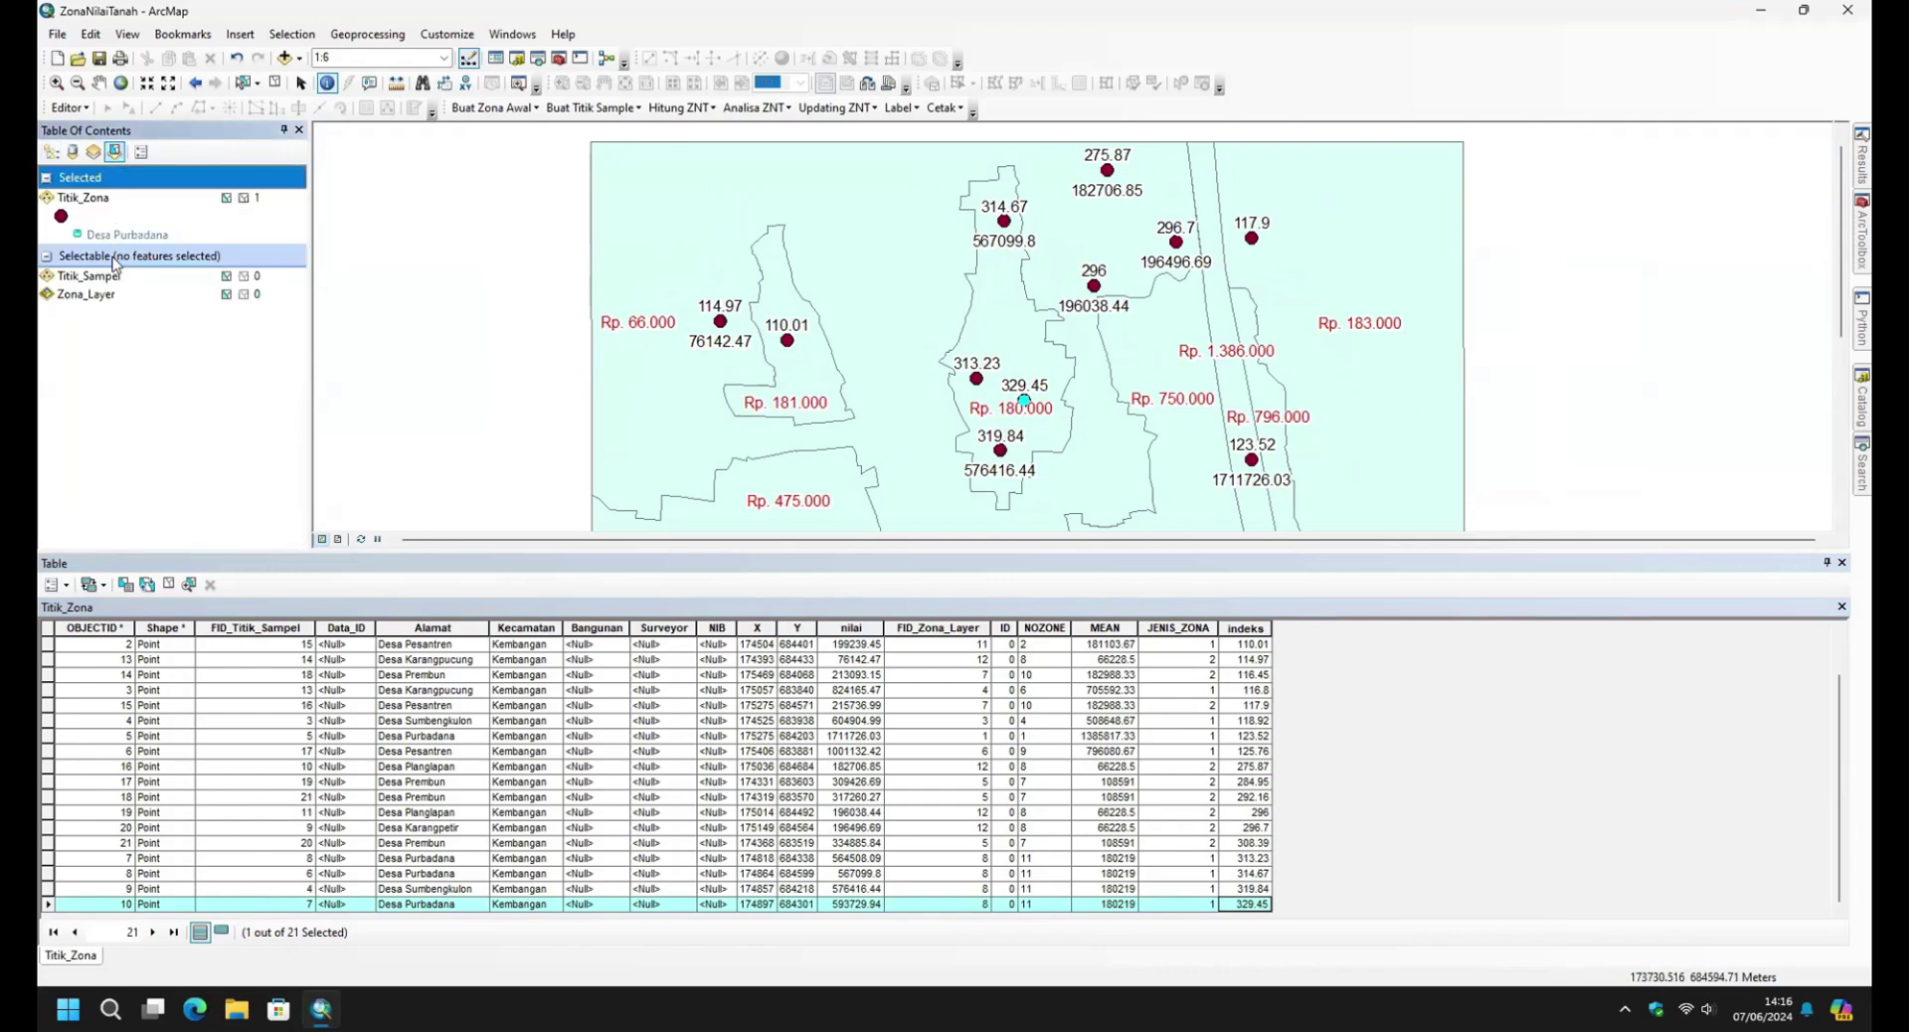
{"action": "left_click", "coordinate": [231, 295]}
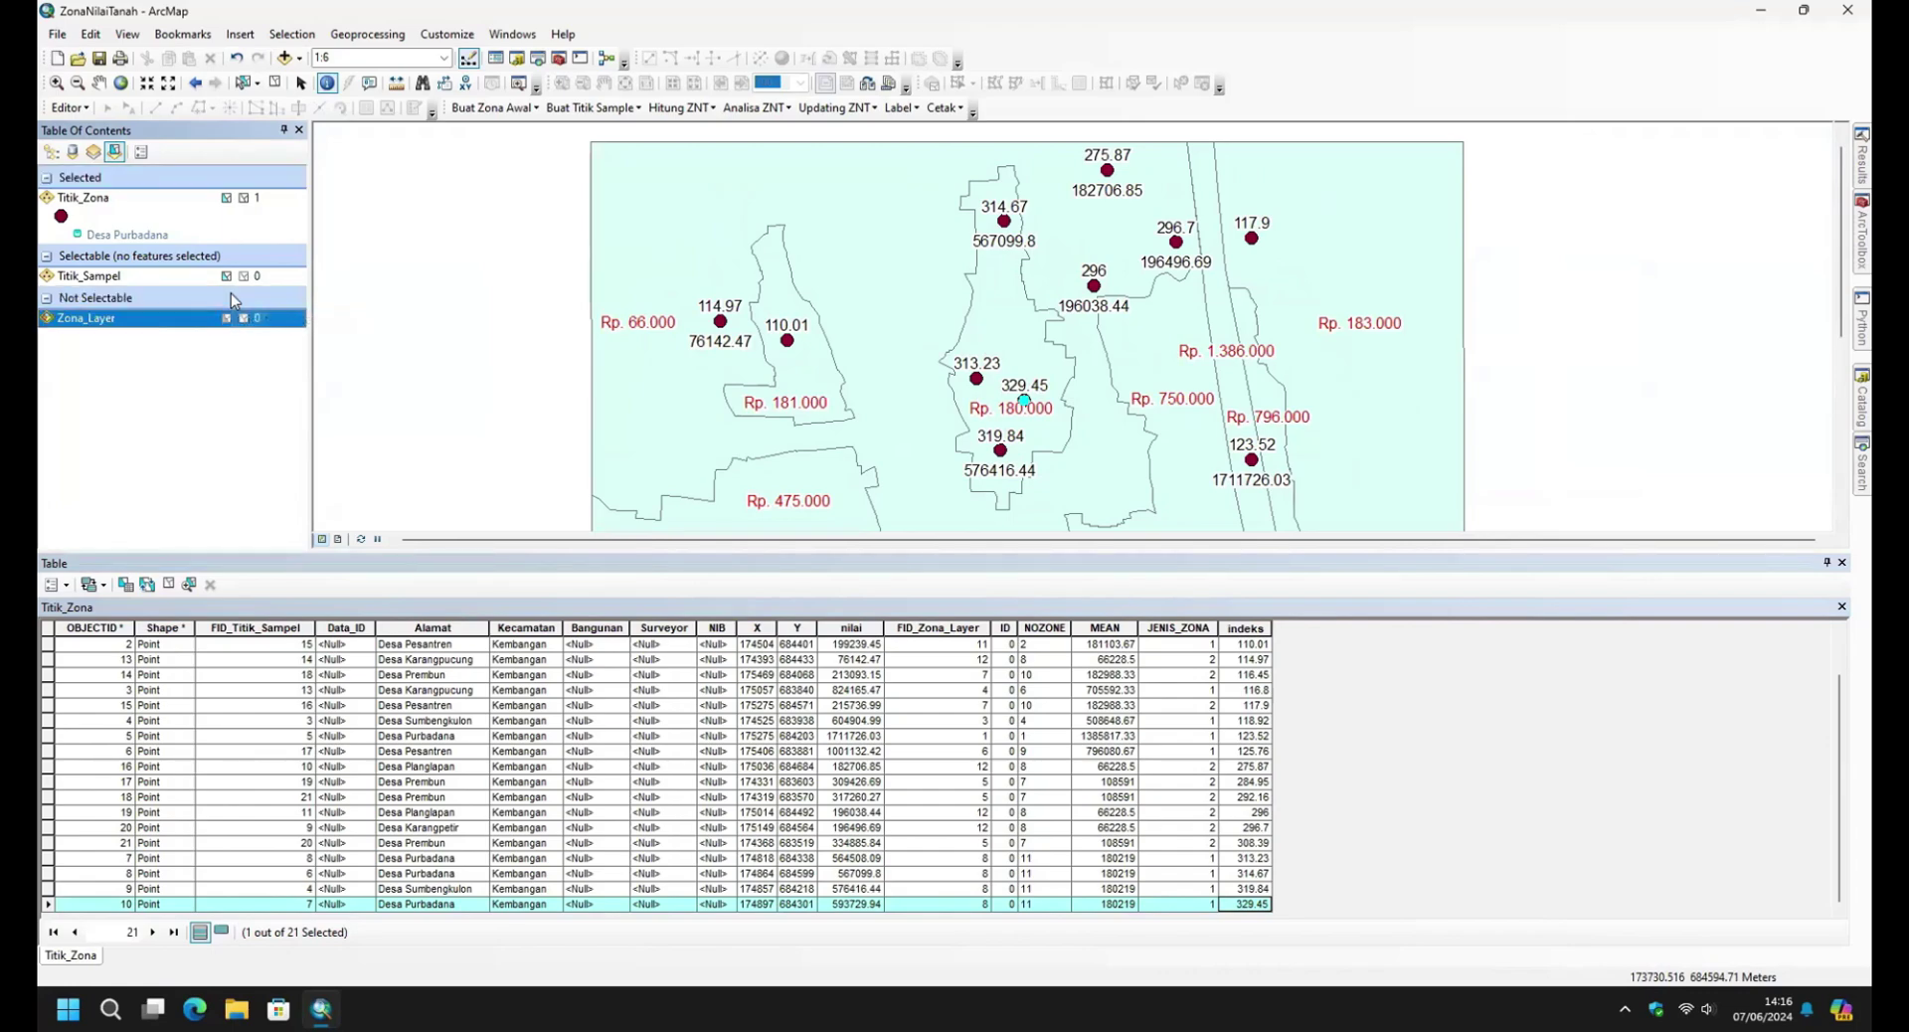
{"action": "left_click", "coordinate": [51, 151]}
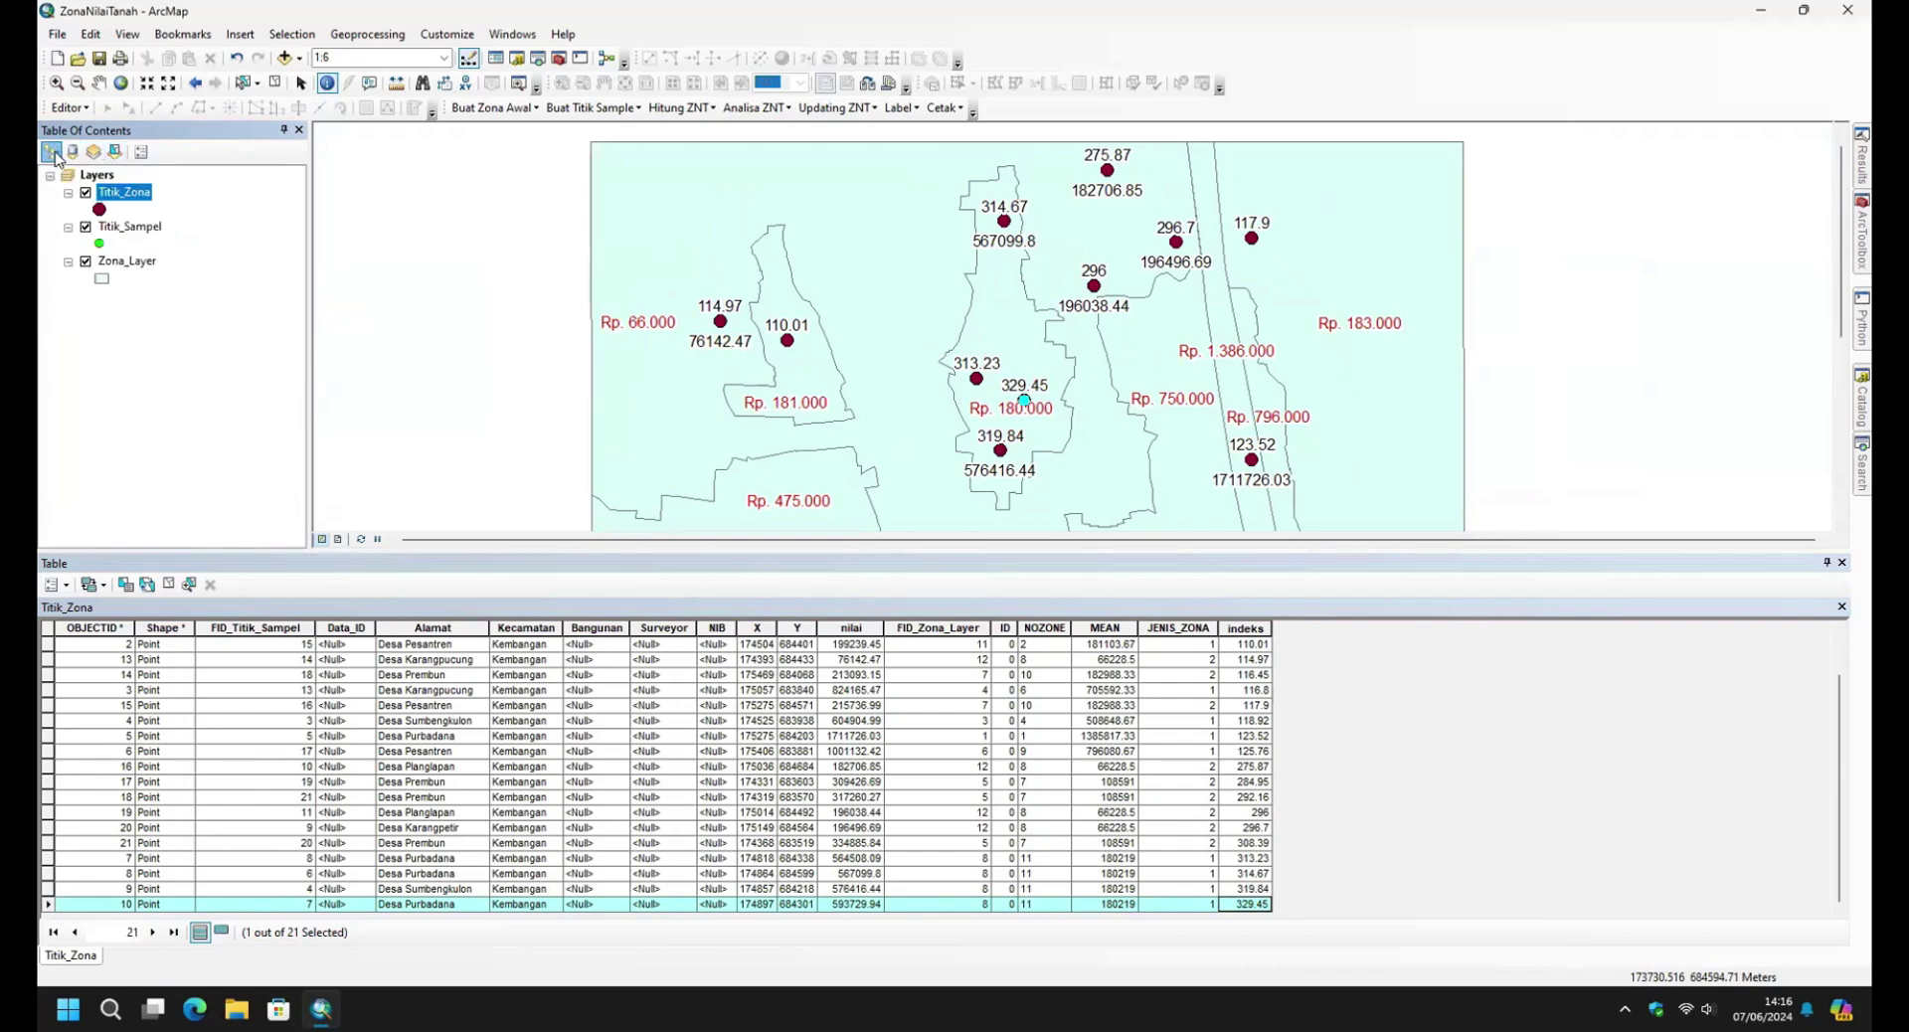
Select the four sample points inside the Rp. 180.000 zone and show only their records in the Titik_Zona table.
{"action": "left_click", "coordinate": [242, 85]}
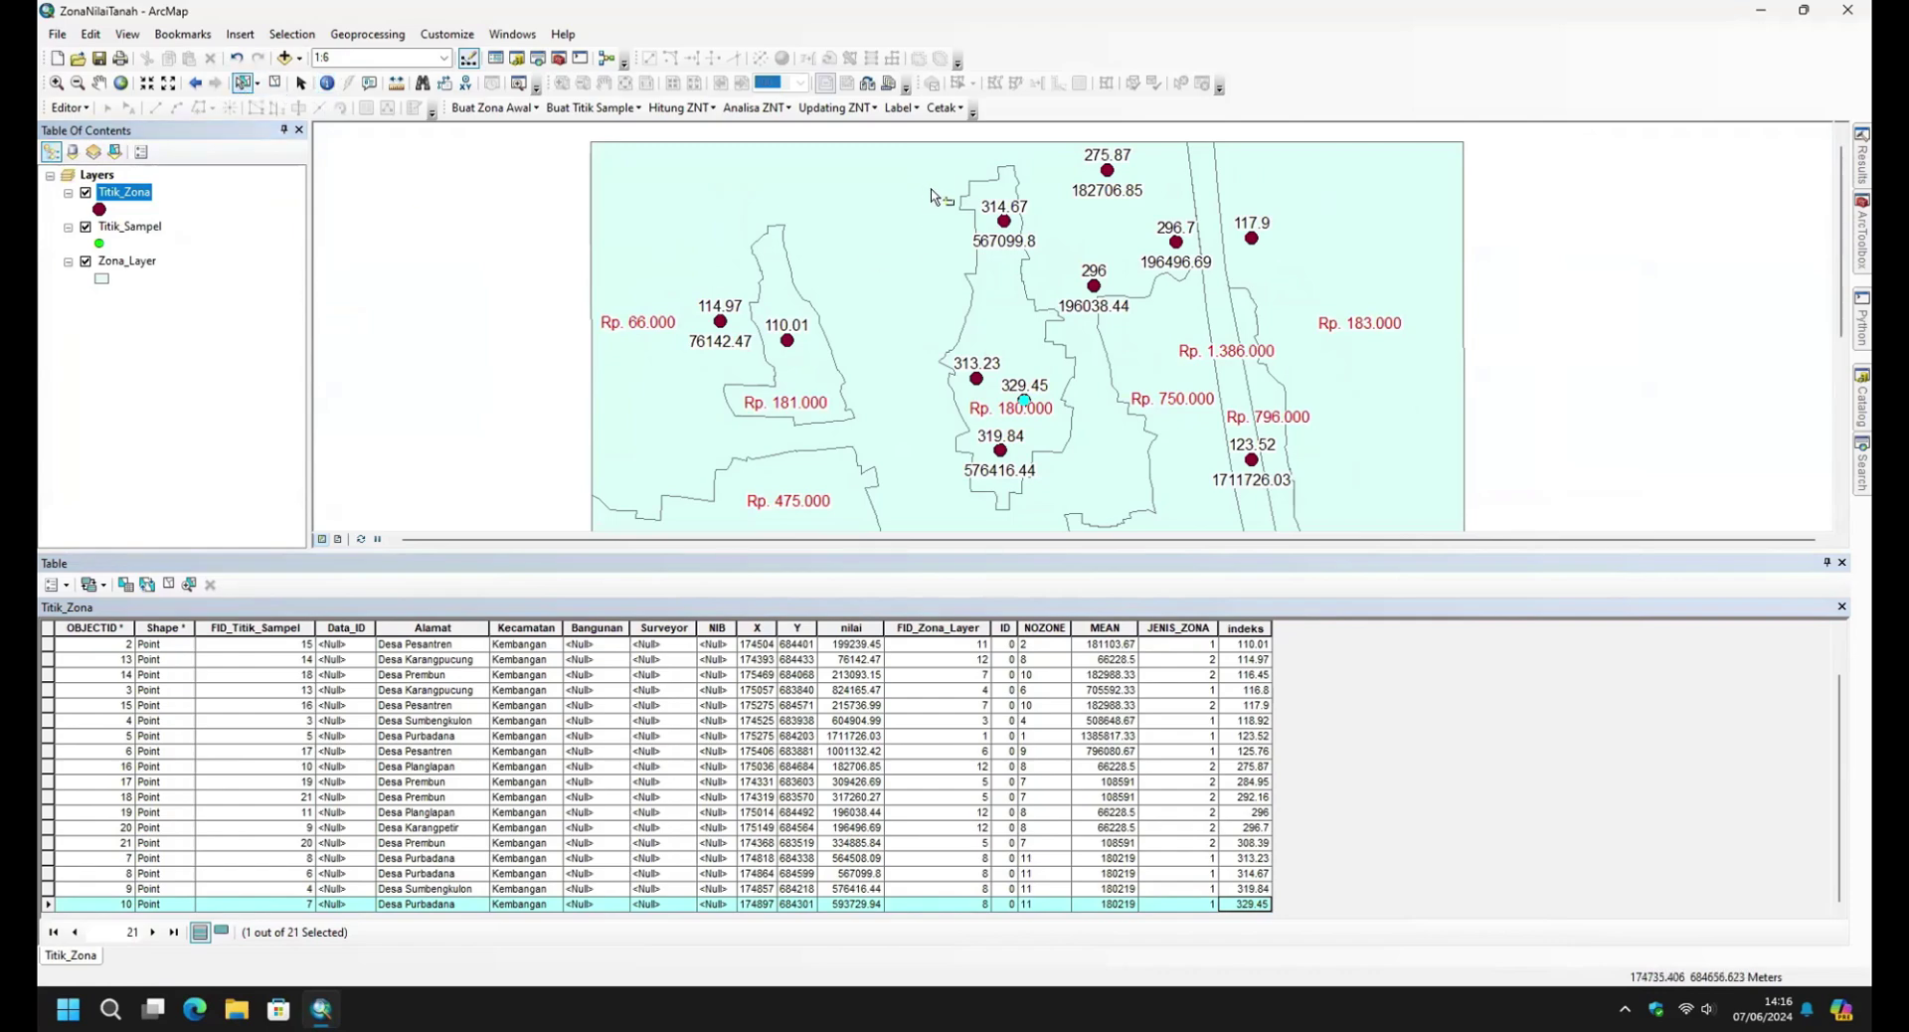
{"action": "left_click_drag", "start_coordinate": [1077, 481], "coordinate": [924, 187]}
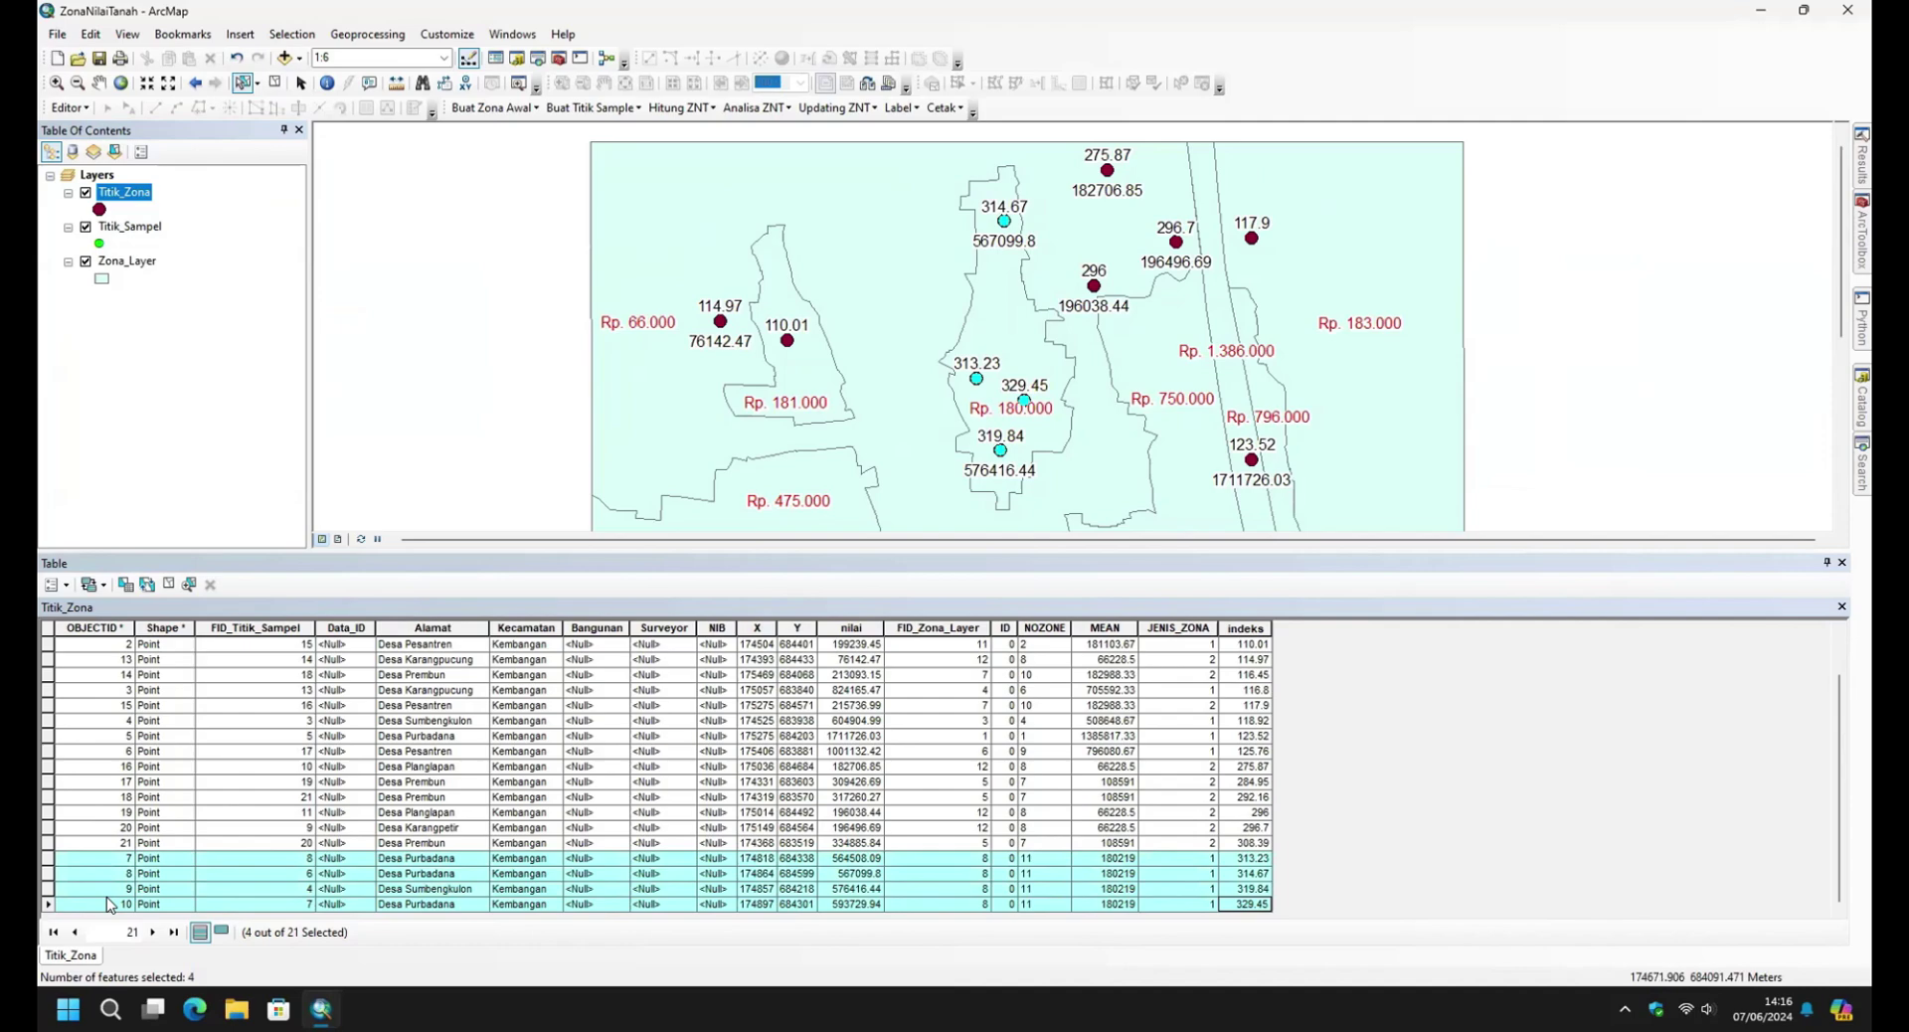
{"action": "left_click", "coordinate": [221, 932]}
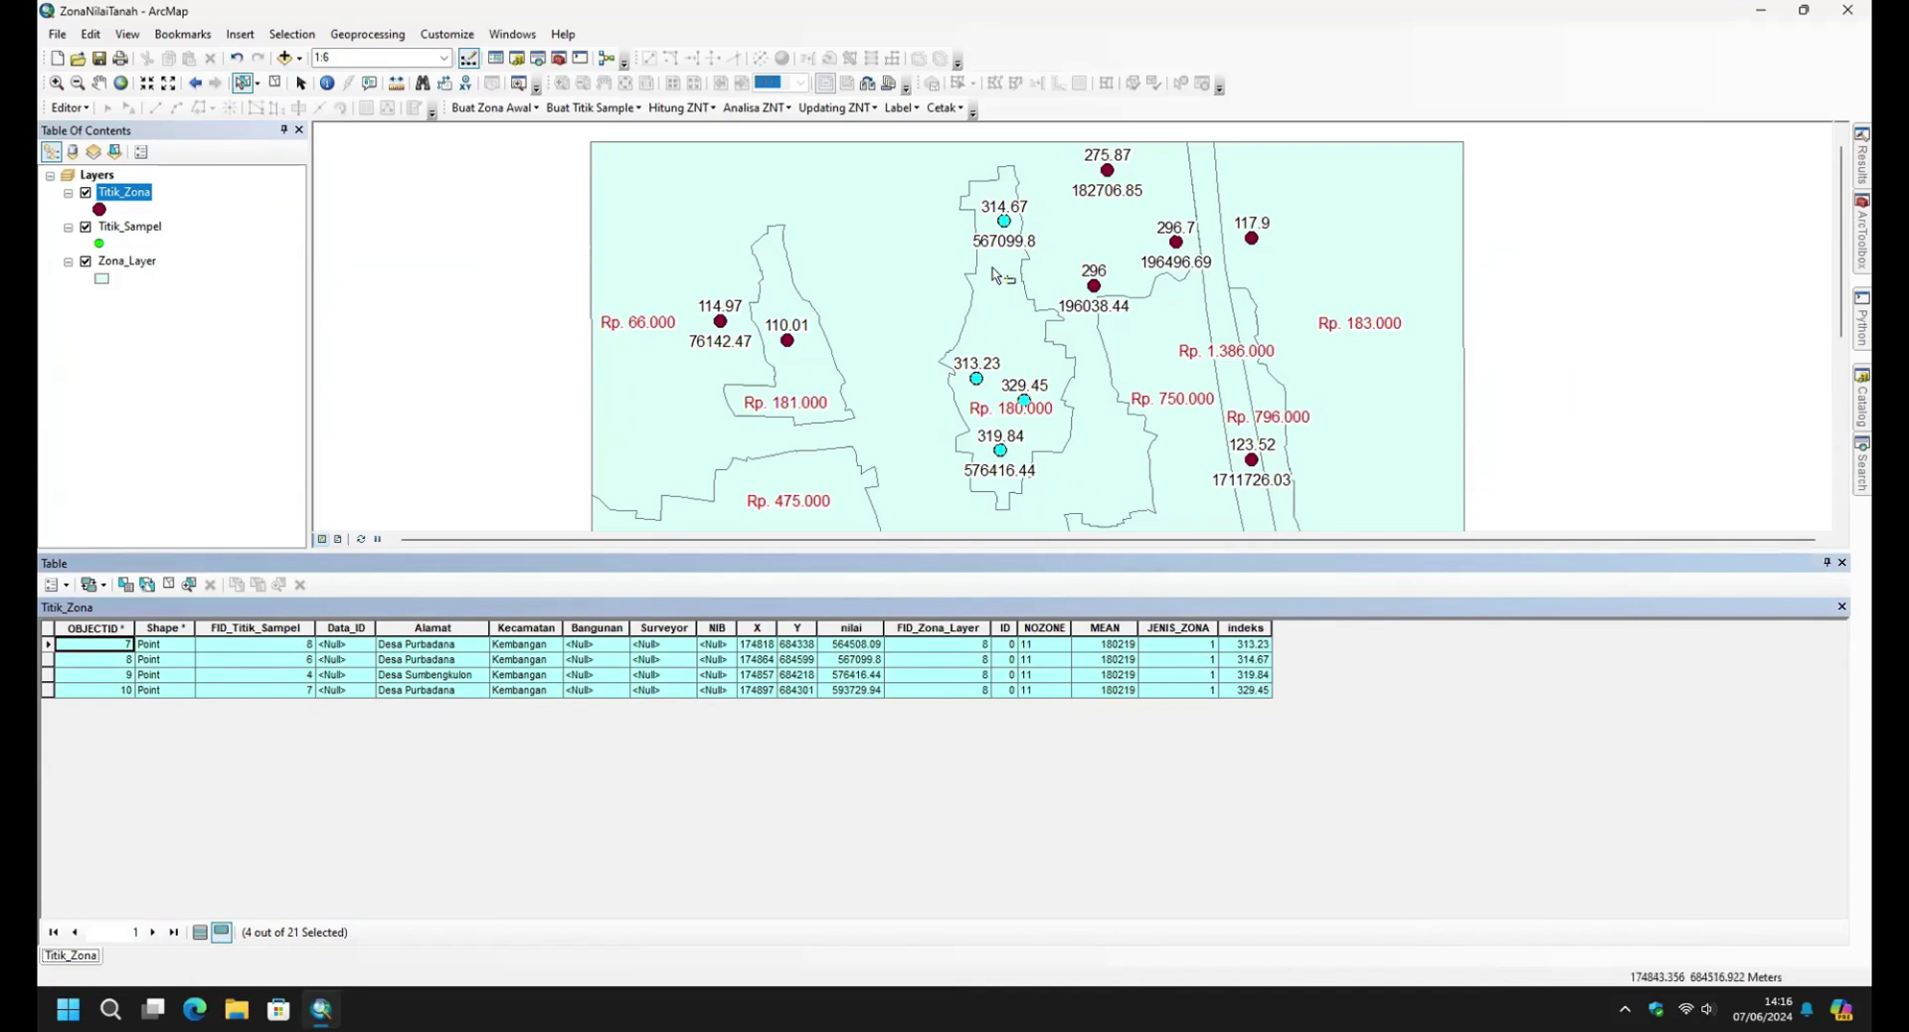
Separate the selected outlier points by running Pemisahan Sampel Metode Manual from the Updating ZNT tools.
{"action": "left_click", "coordinate": [838, 108]}
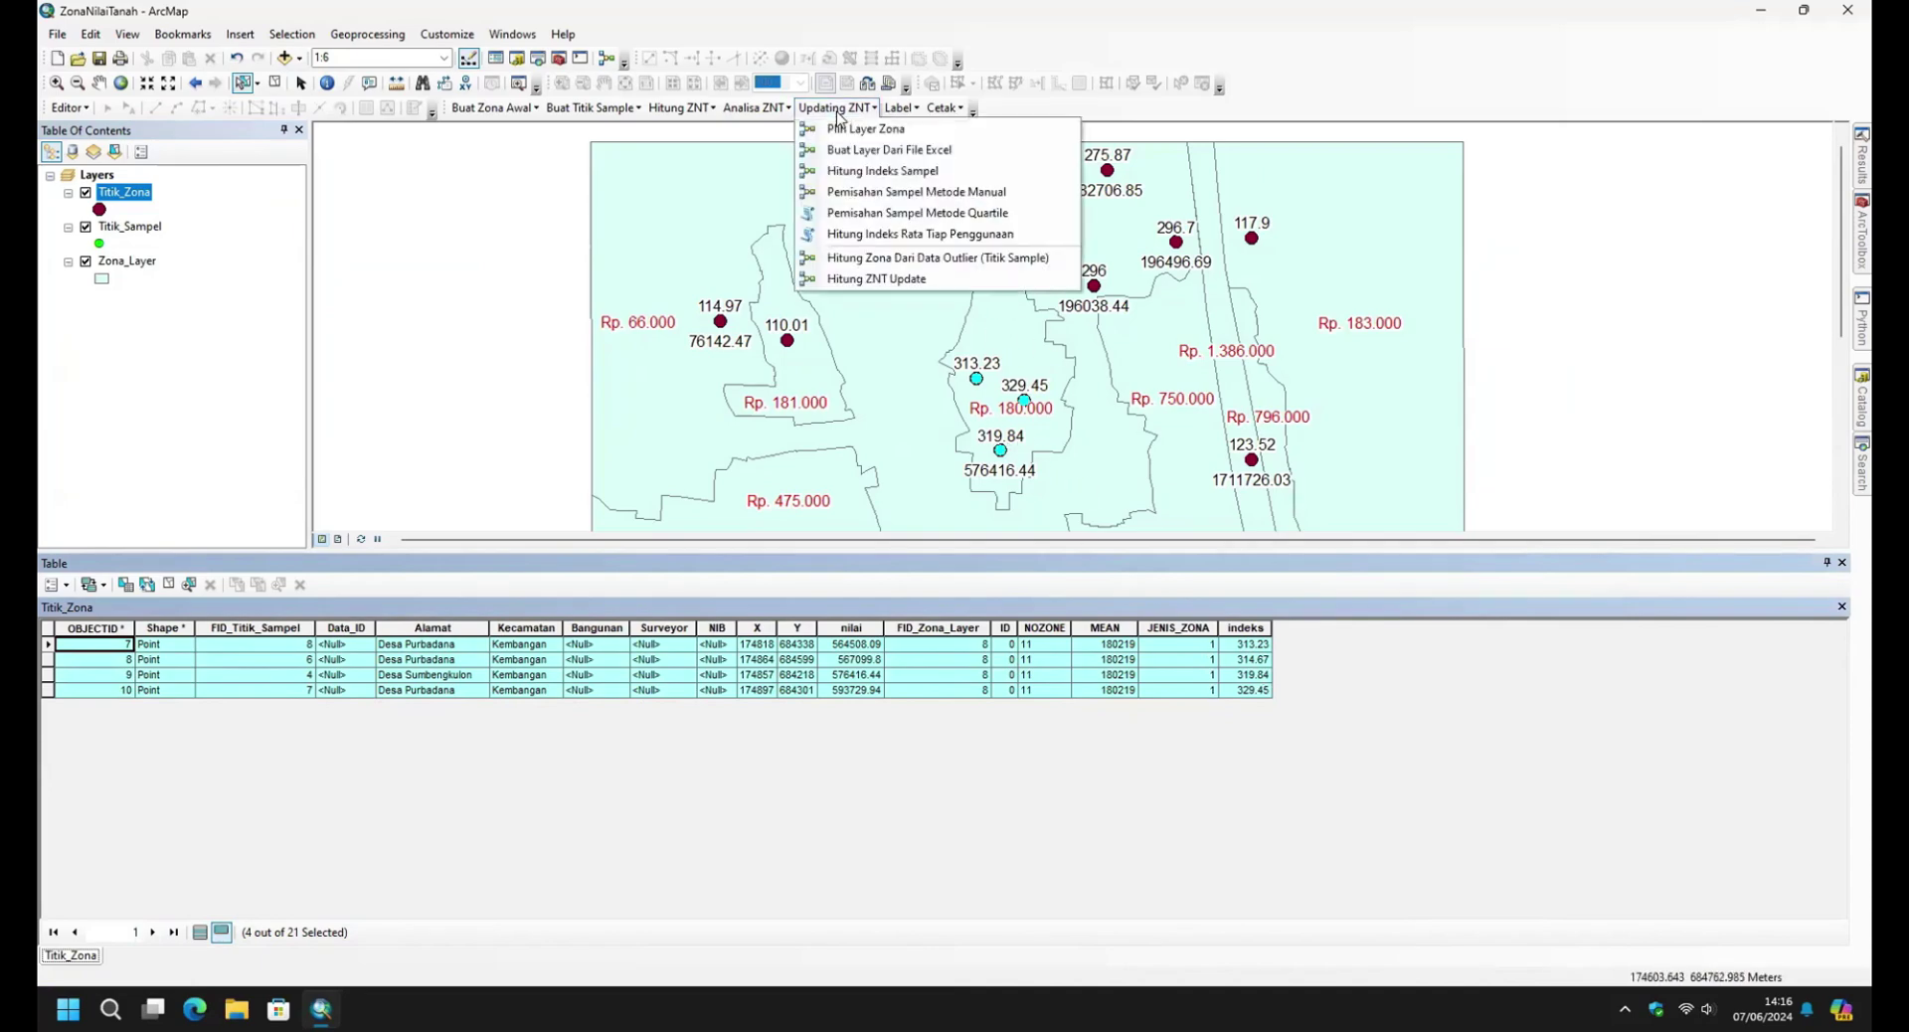
{"action": "left_click", "coordinate": [841, 193]}
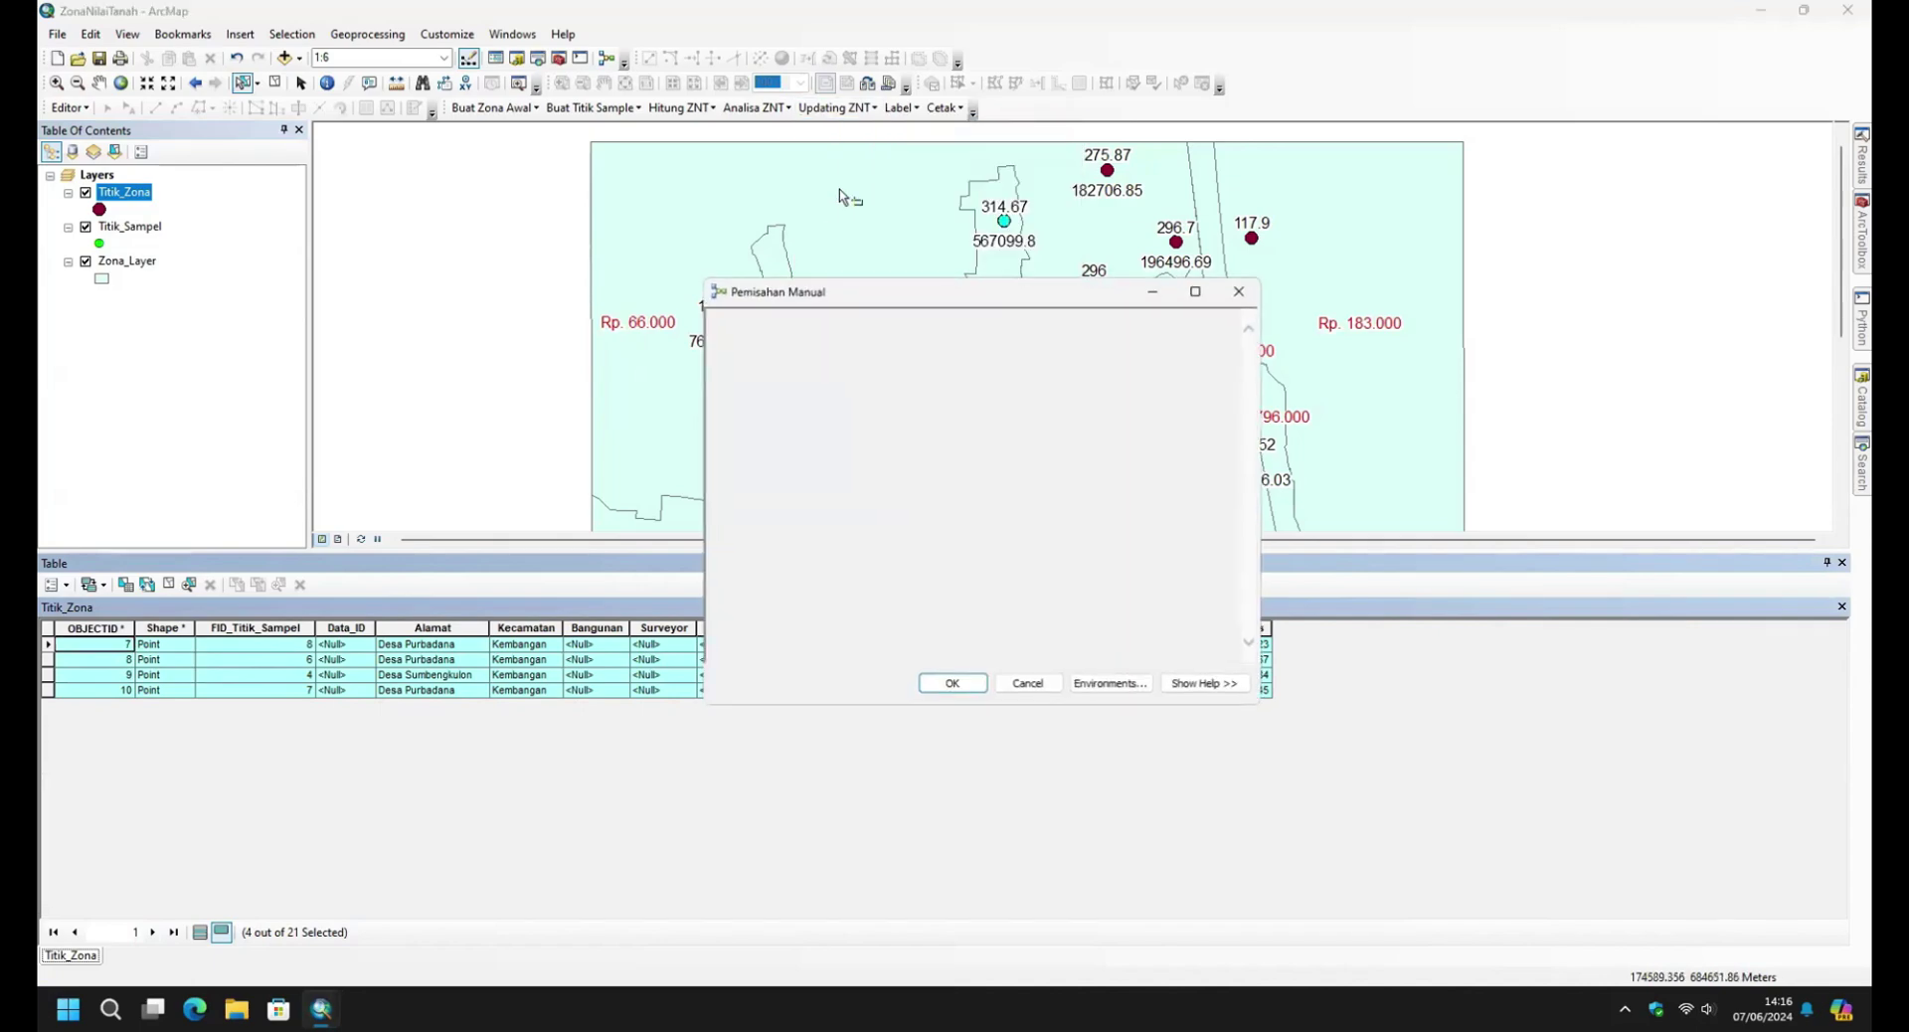
{"action": "left_click", "coordinate": [953, 686]}
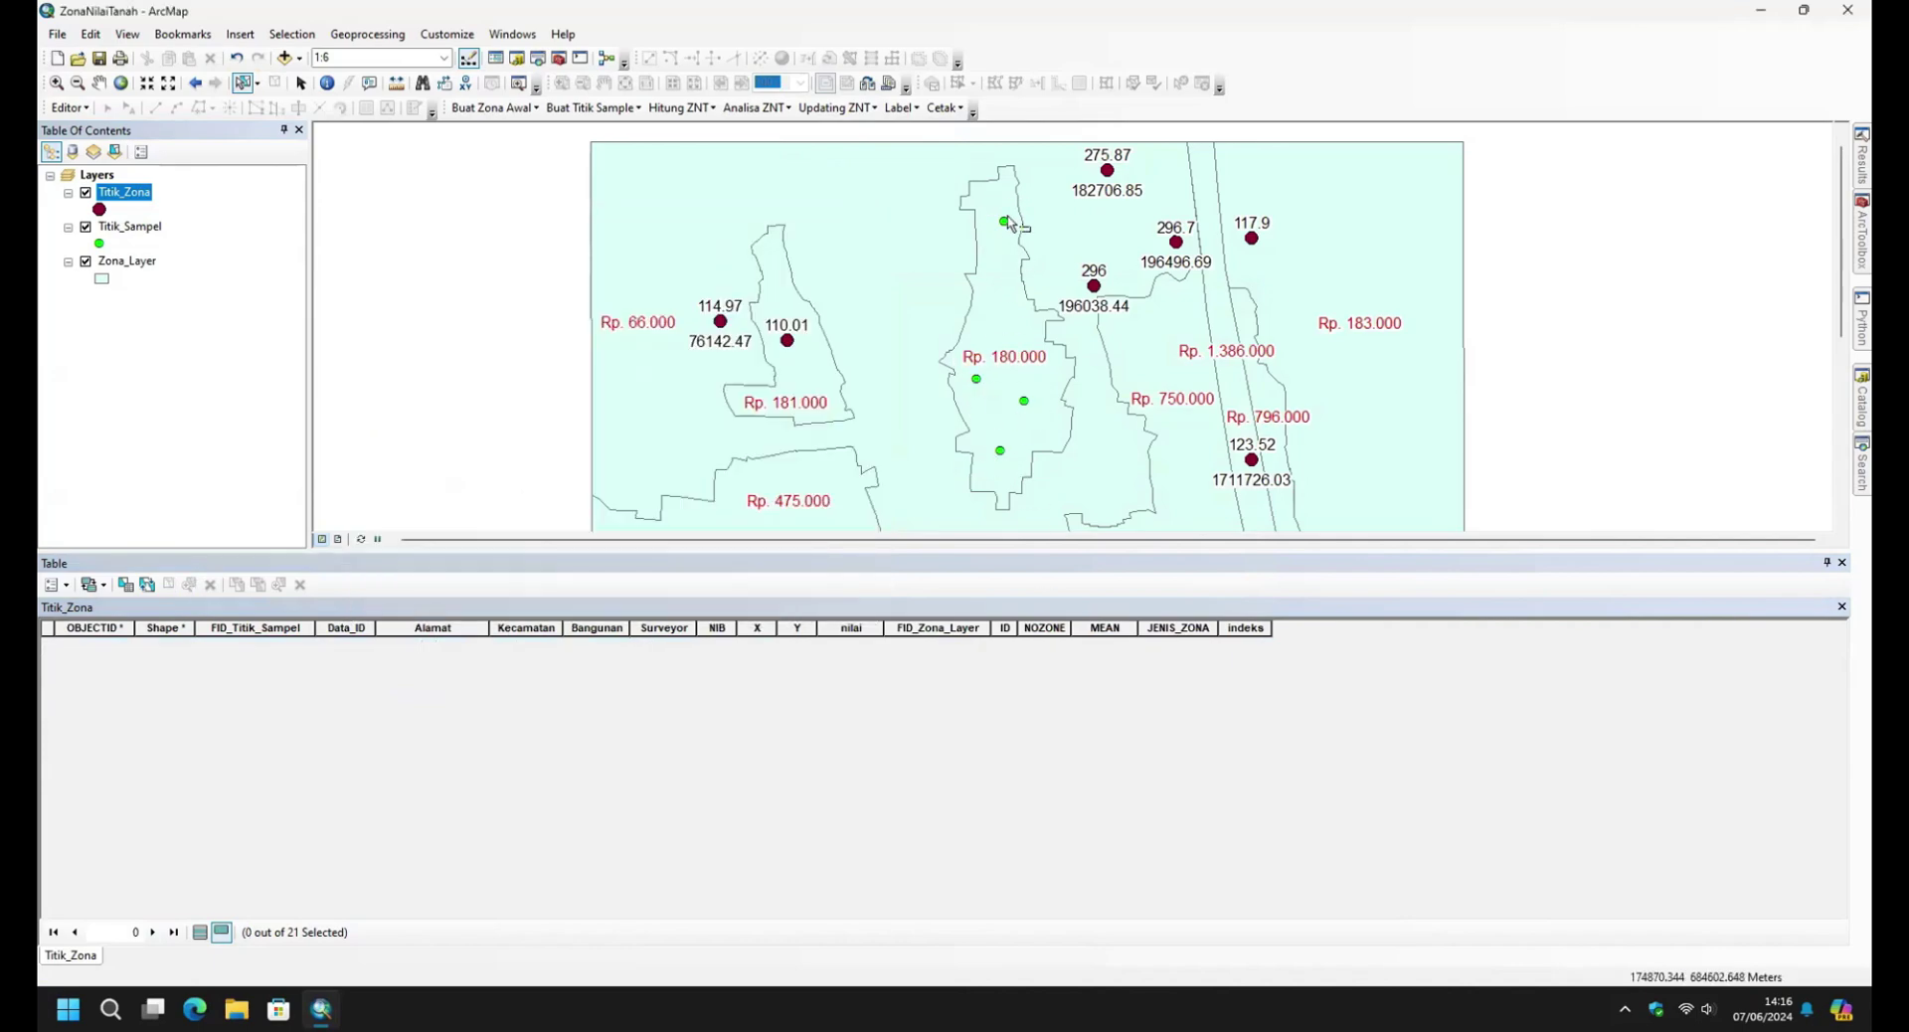
Review the separated points in the Titik_Sampel attribute table by highlighting their records, then close the table.
{"action": "left_click", "coordinate": [1842, 563]}
{"action": "left_click", "coordinate": [131, 226]}
{"action": "right_click", "coordinate": [134, 232]}
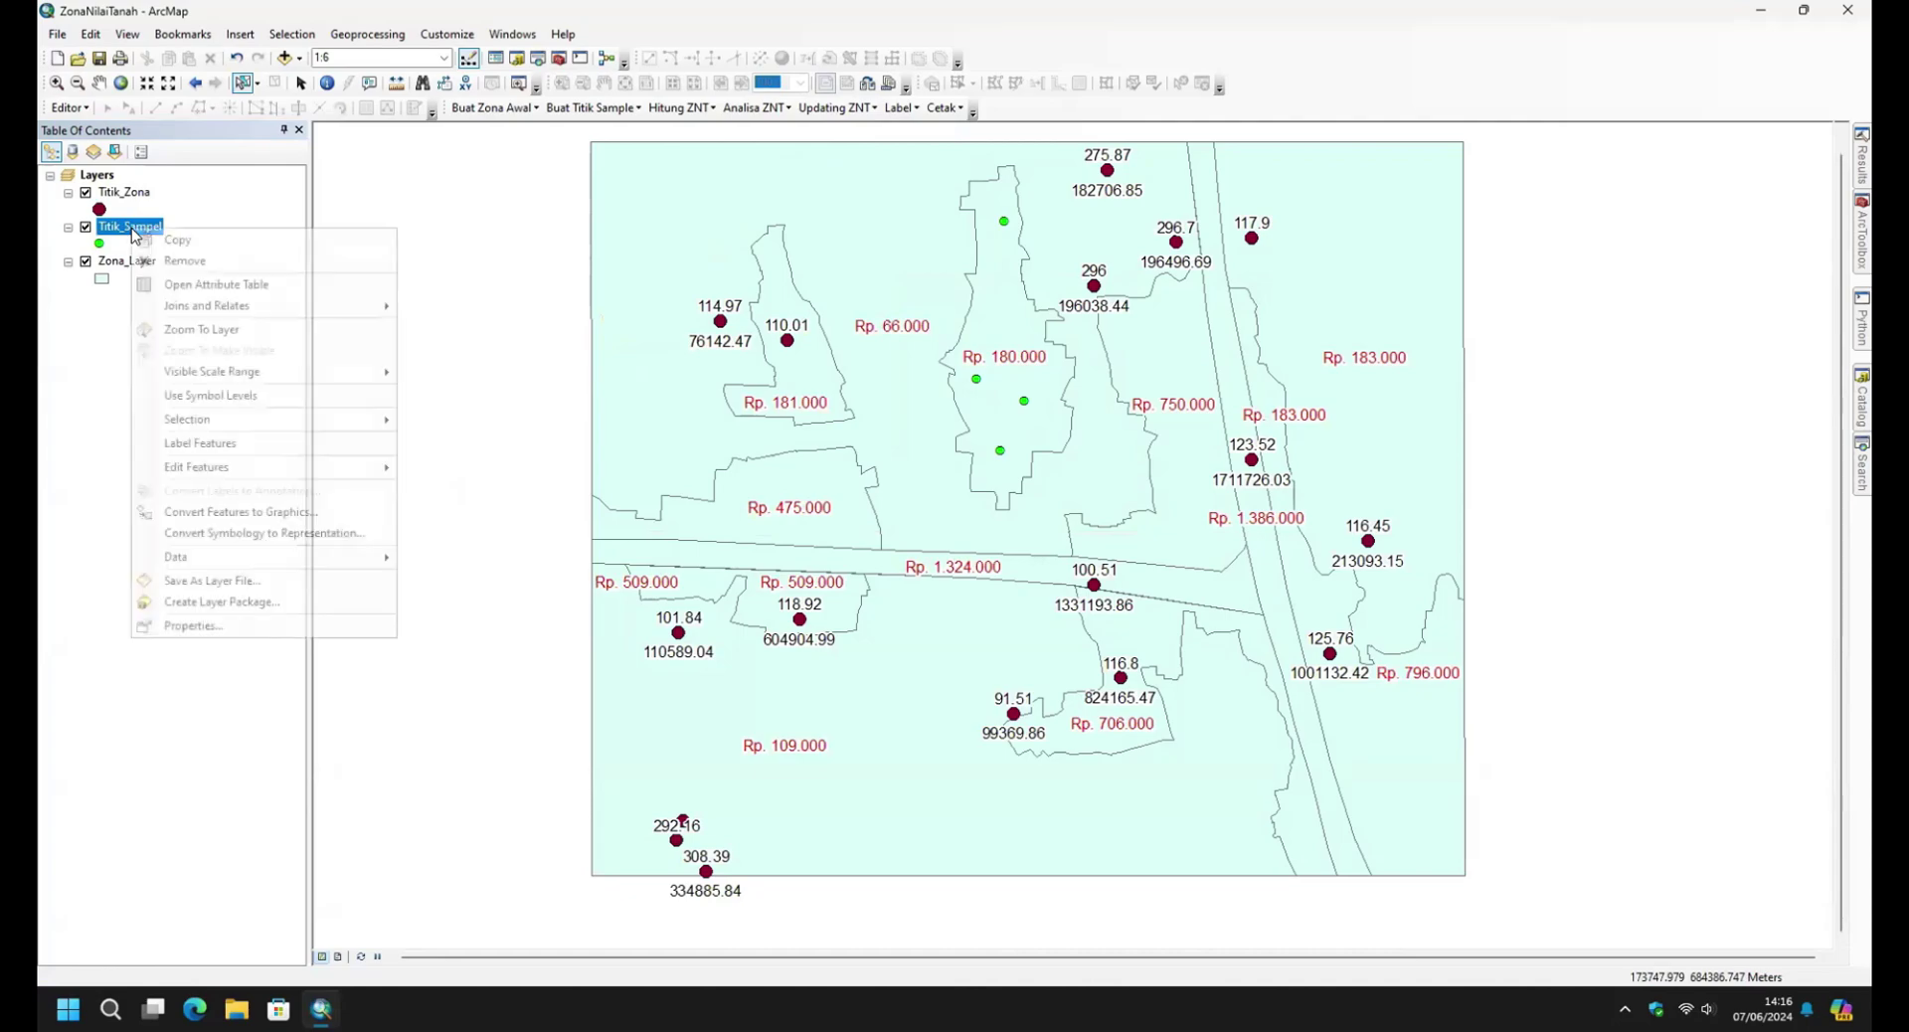
{"action": "left_click", "coordinate": [179, 284]}
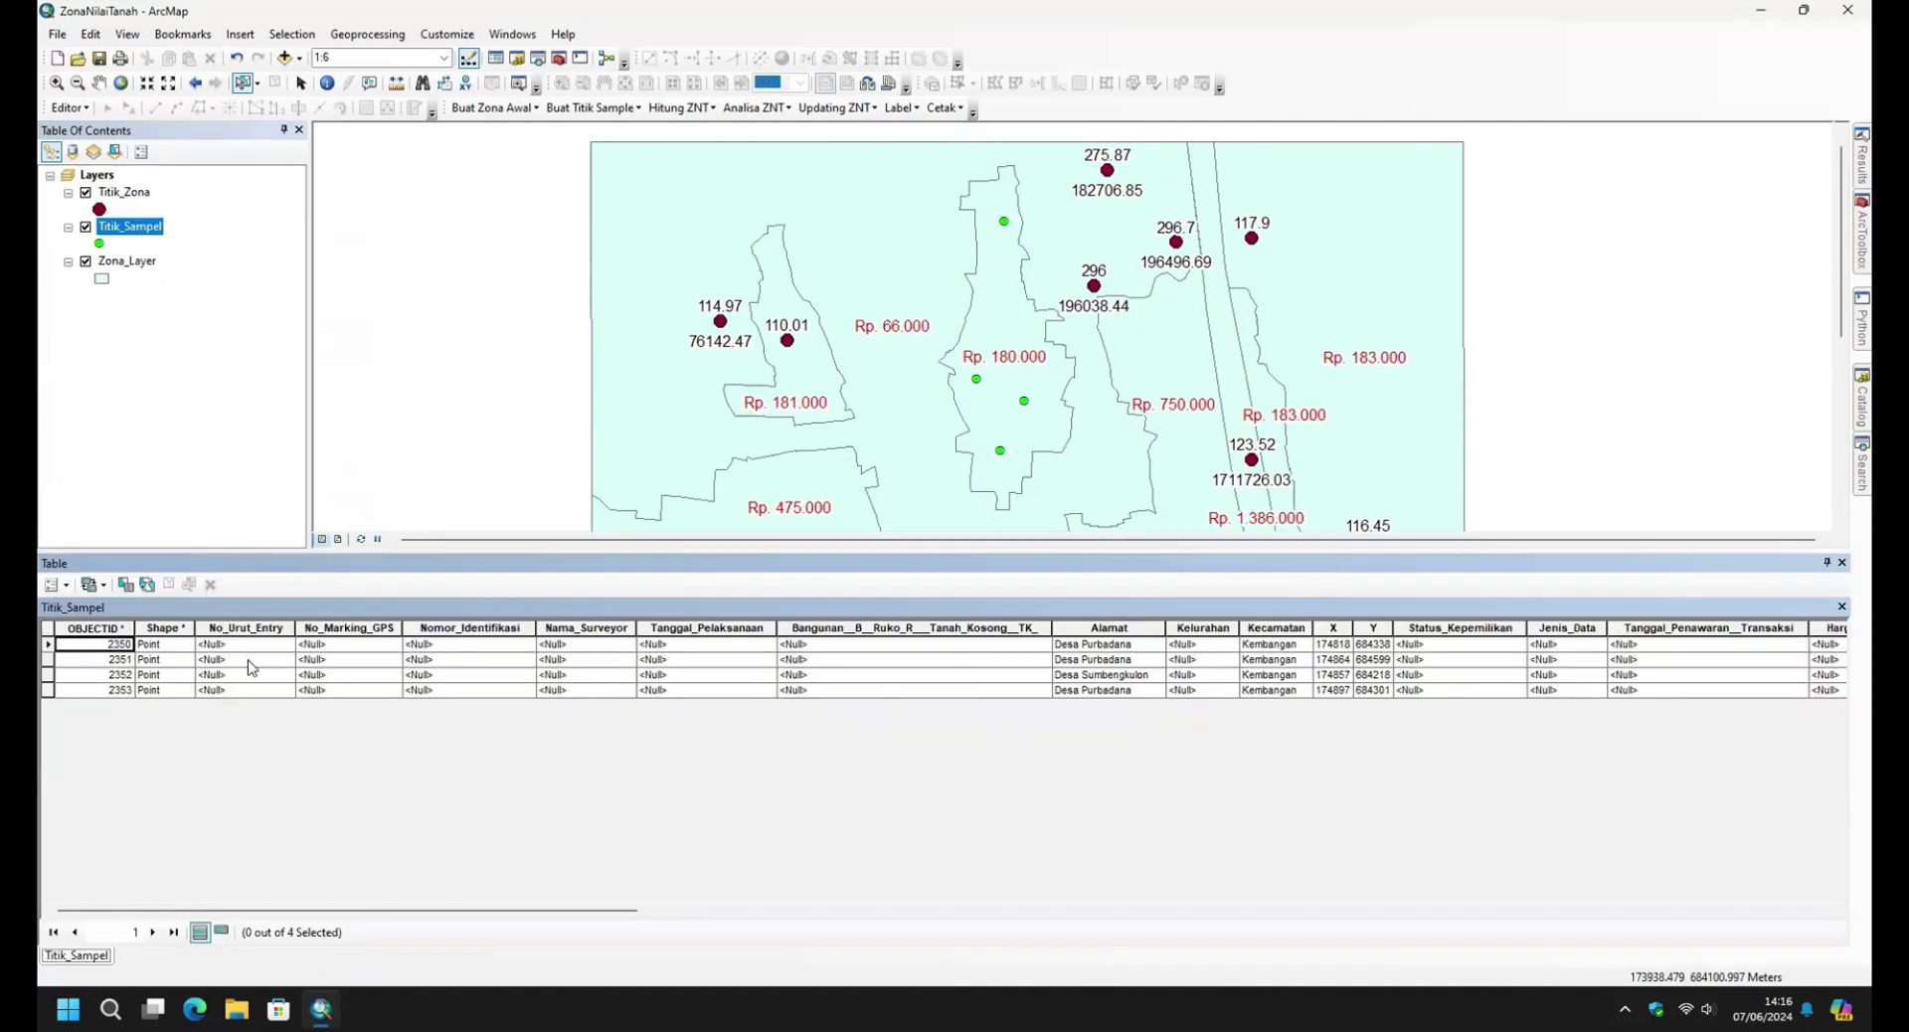
{"action": "left_click", "coordinate": [48, 659]}
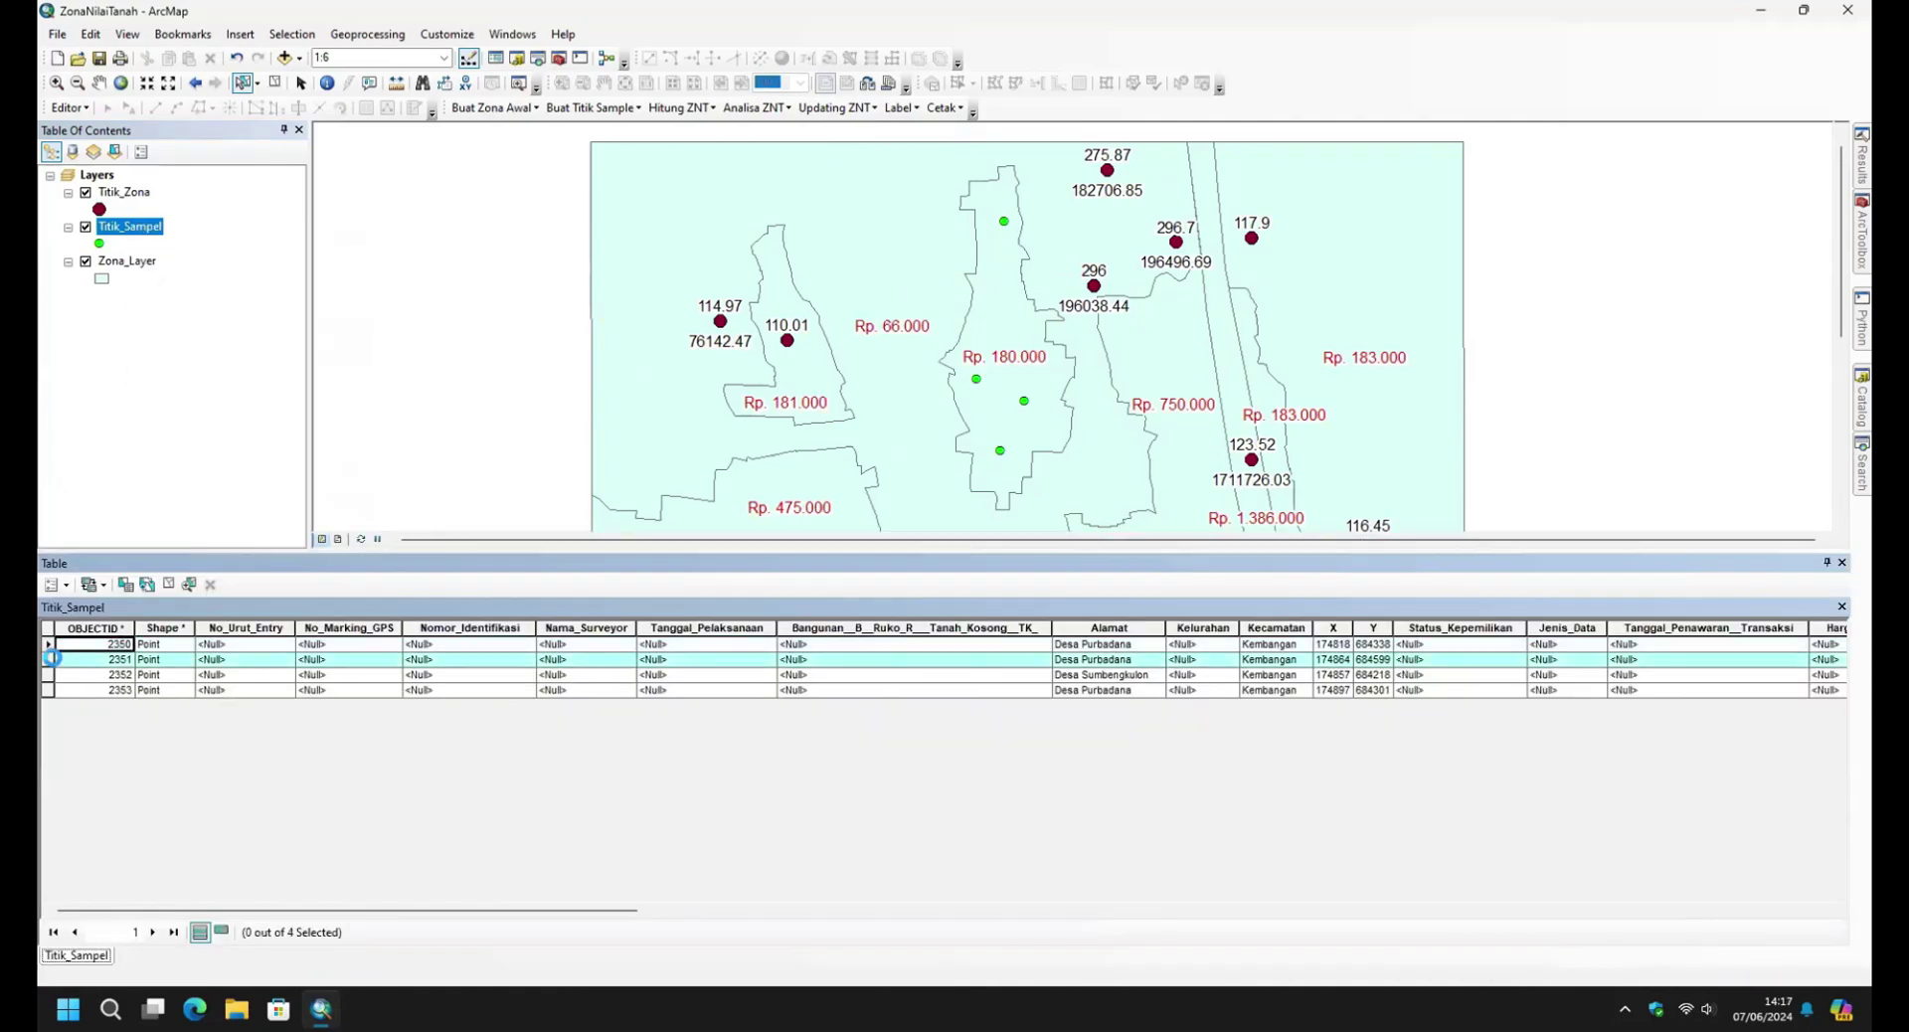
{"action": "left_click", "coordinate": [48, 674]}
{"action": "left_click", "coordinate": [48, 690]}
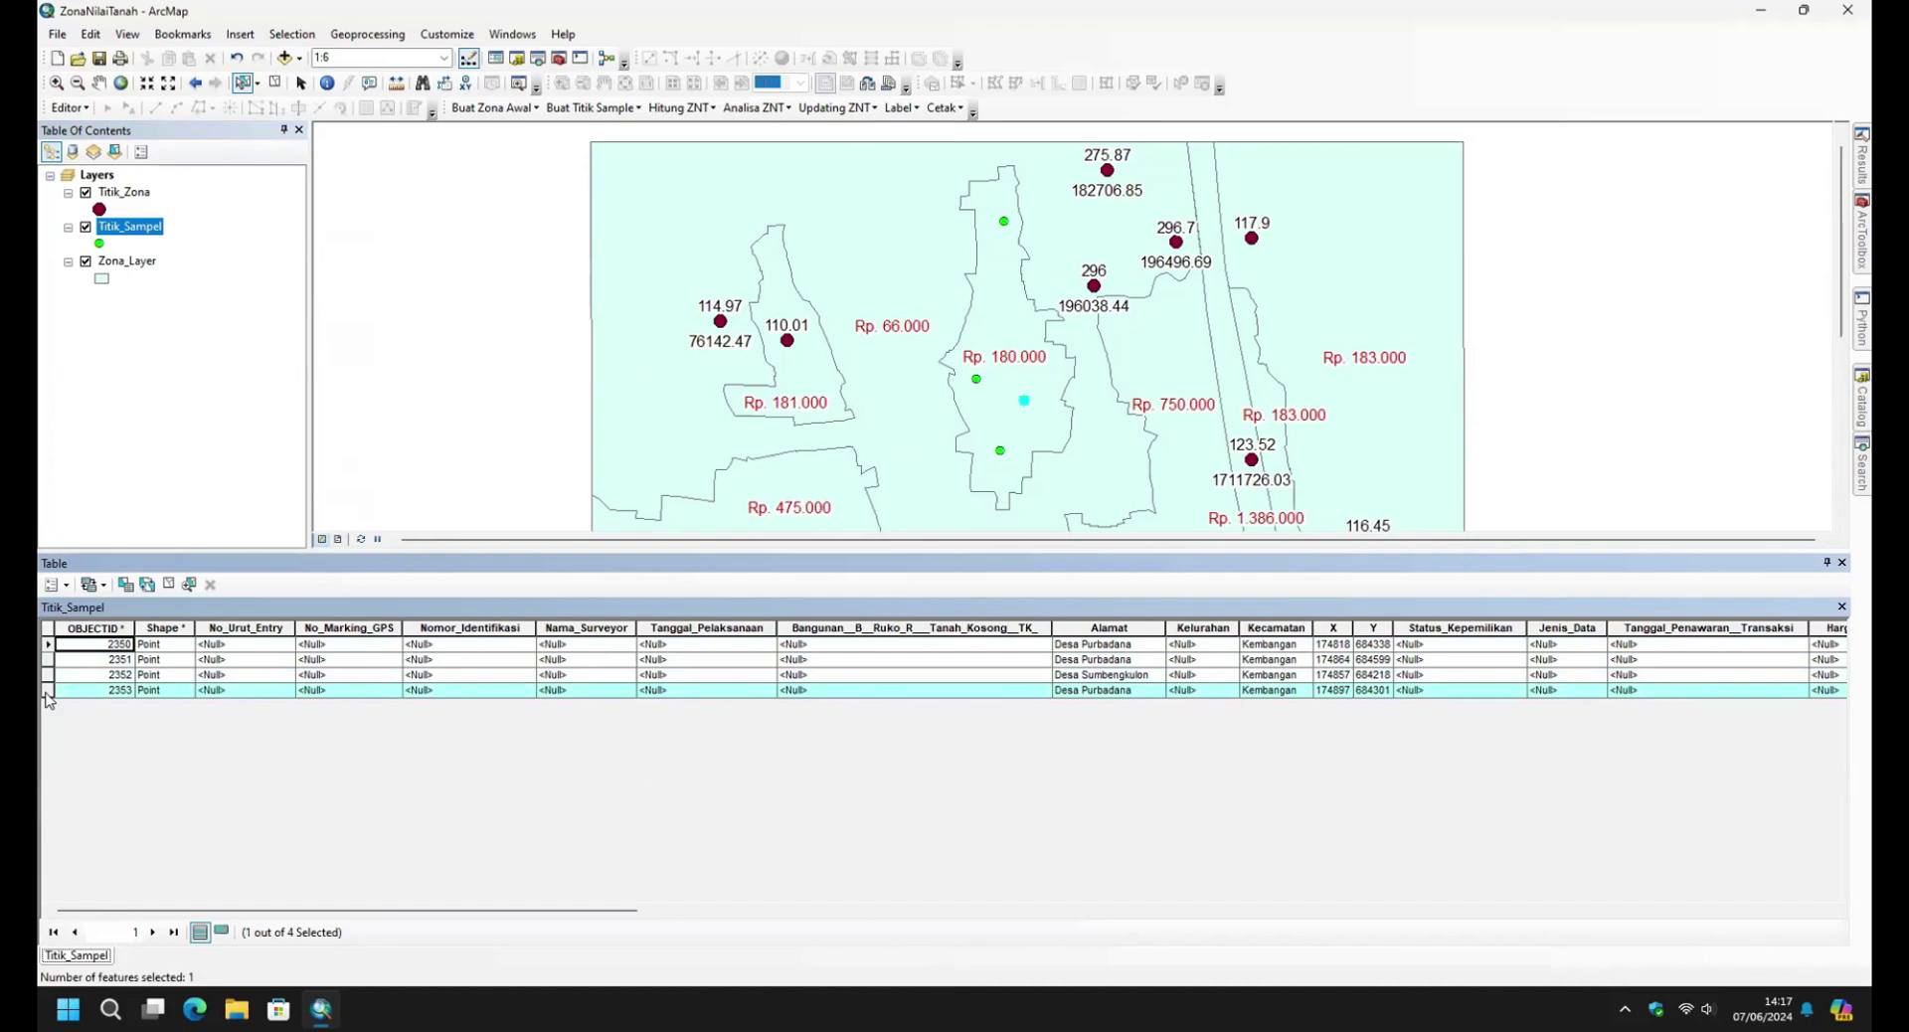
{"action": "left_click", "coordinate": [1843, 563]}
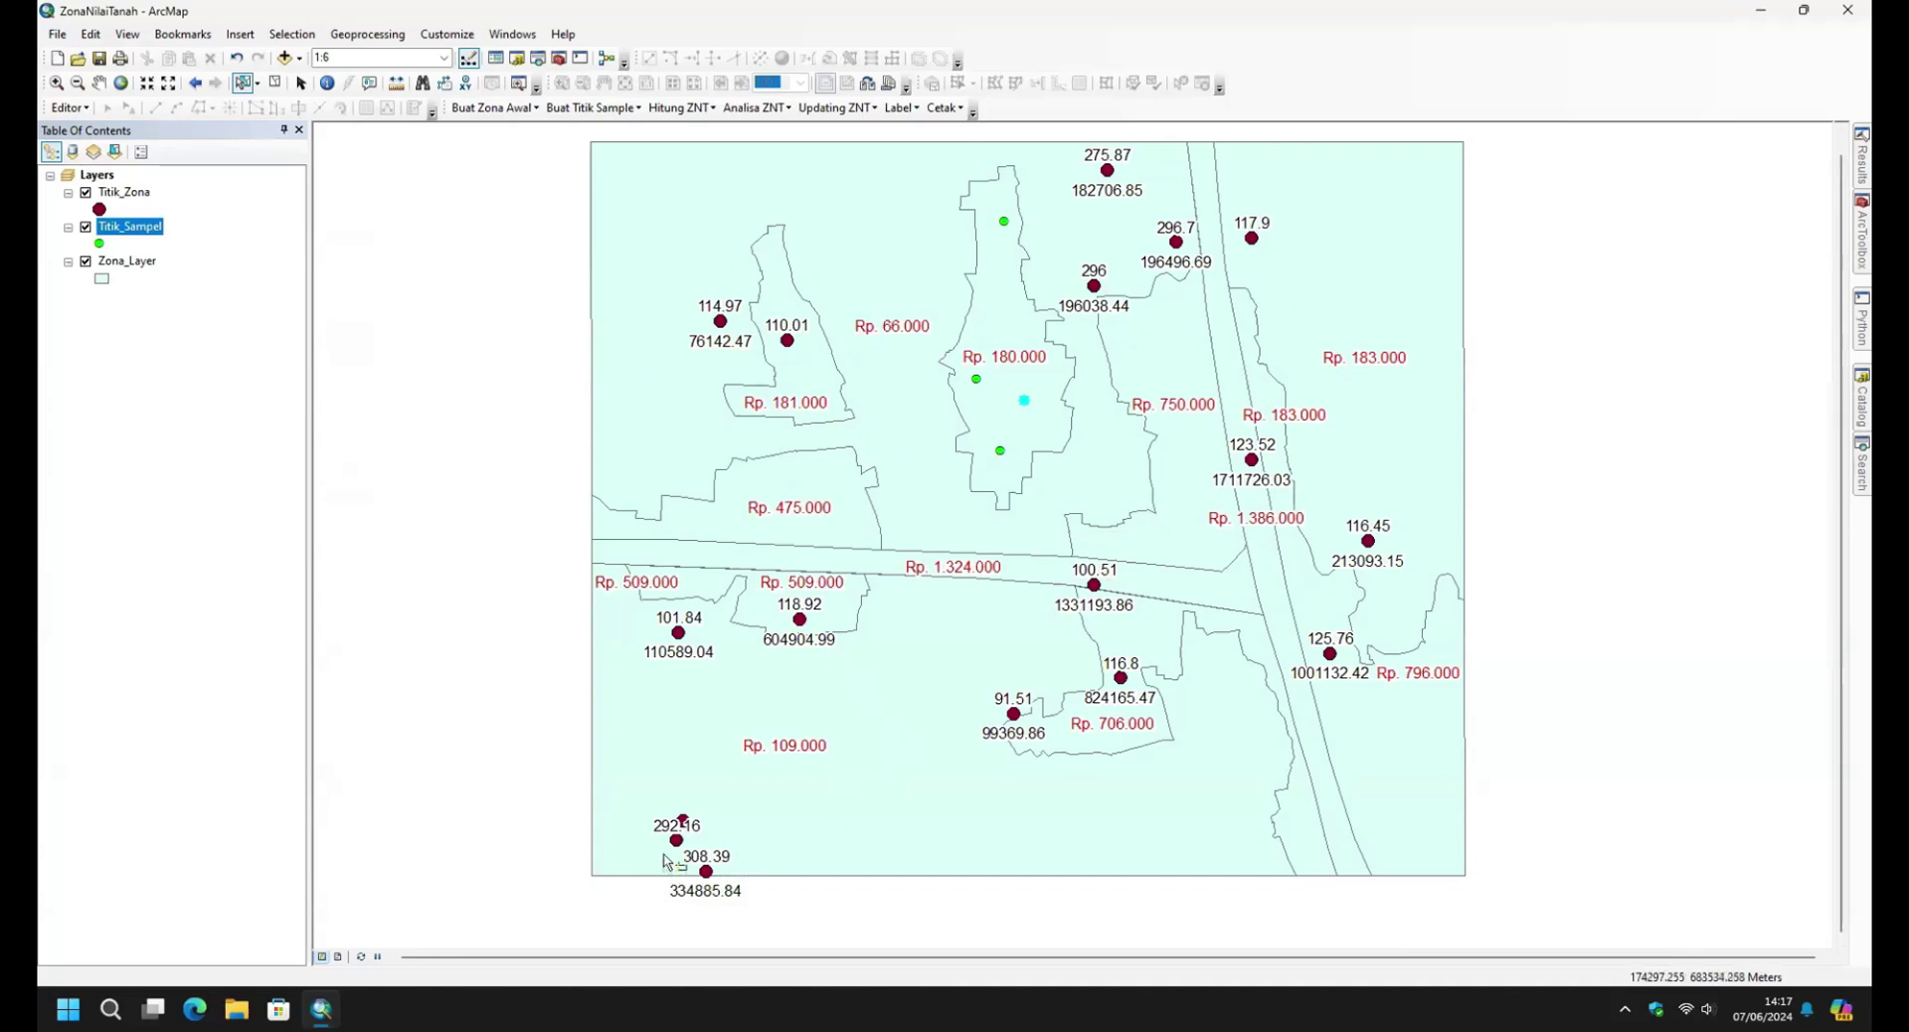
Select the three clustered points in the southwest of the Rp. 109.000 zone and inspect their records in the Titik_Zona table.
{"action": "left_click_drag", "start_coordinate": [639, 799], "coordinate": [754, 905]}
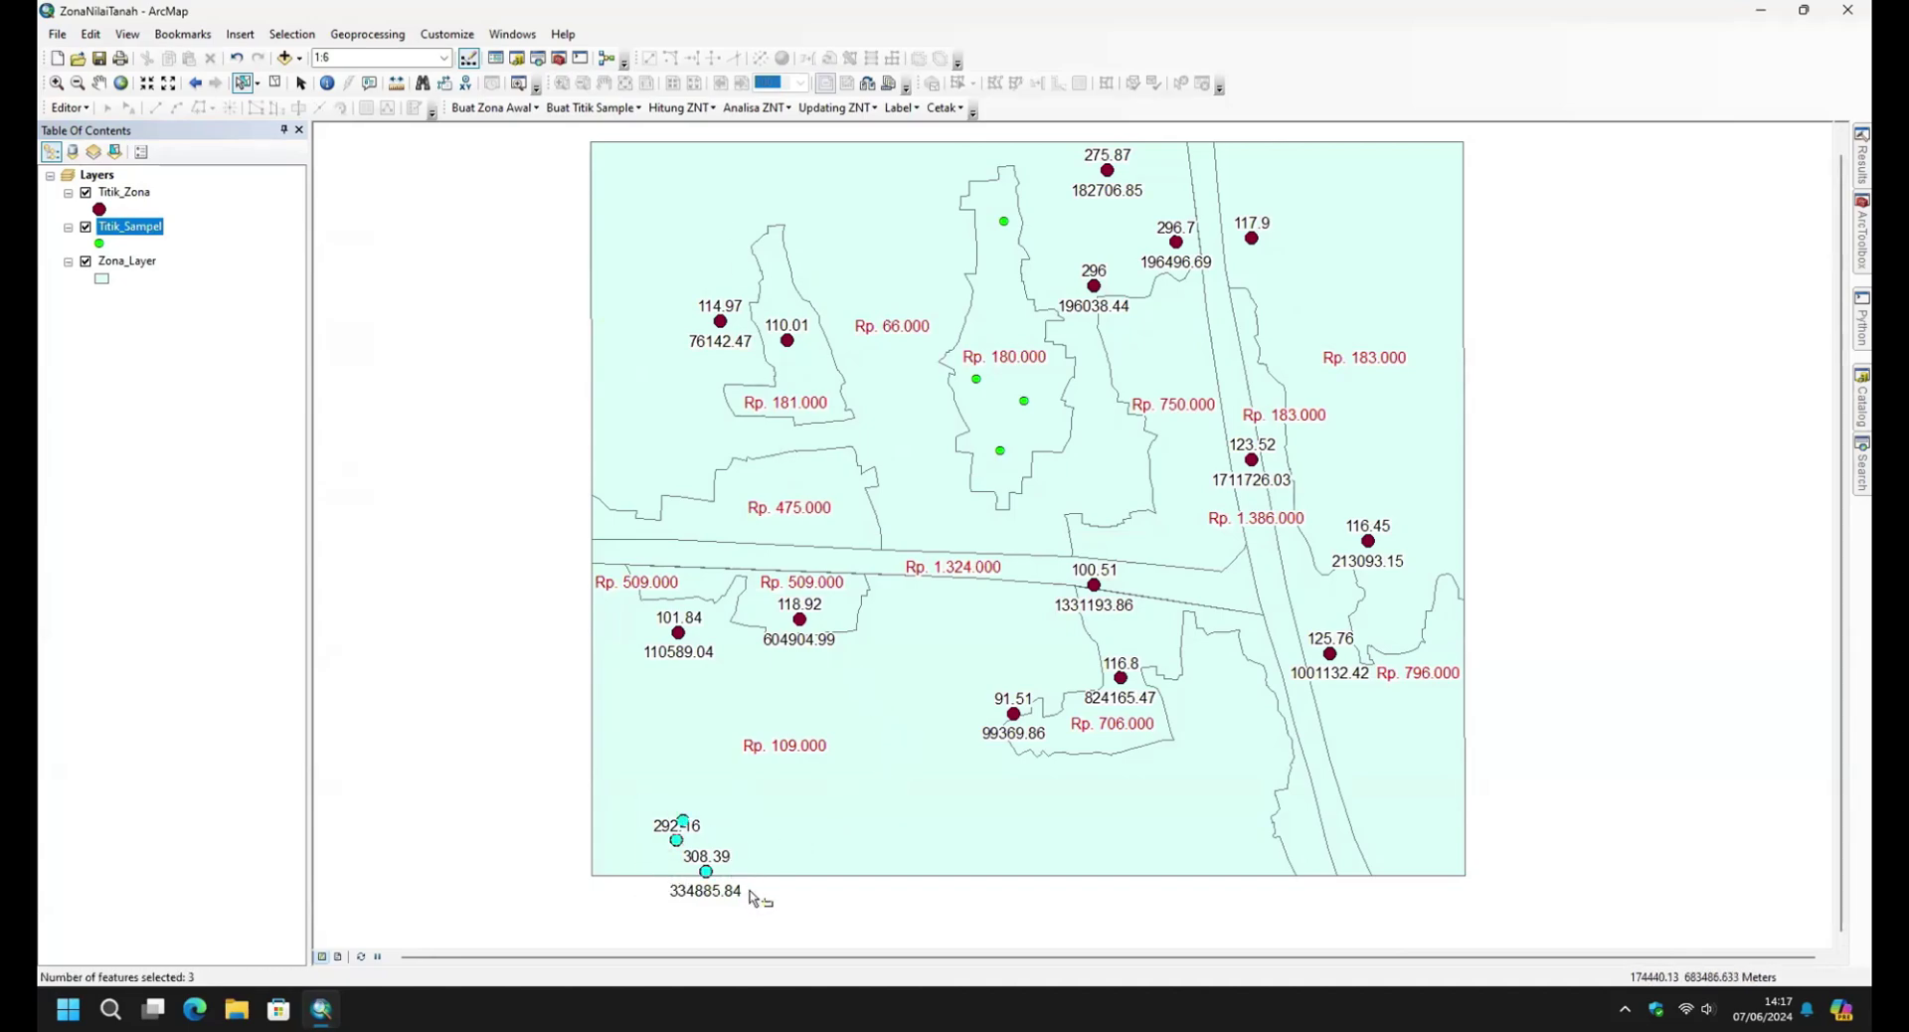
{"action": "right_click", "coordinate": [132, 197]}
{"action": "left_click", "coordinate": [177, 247]}
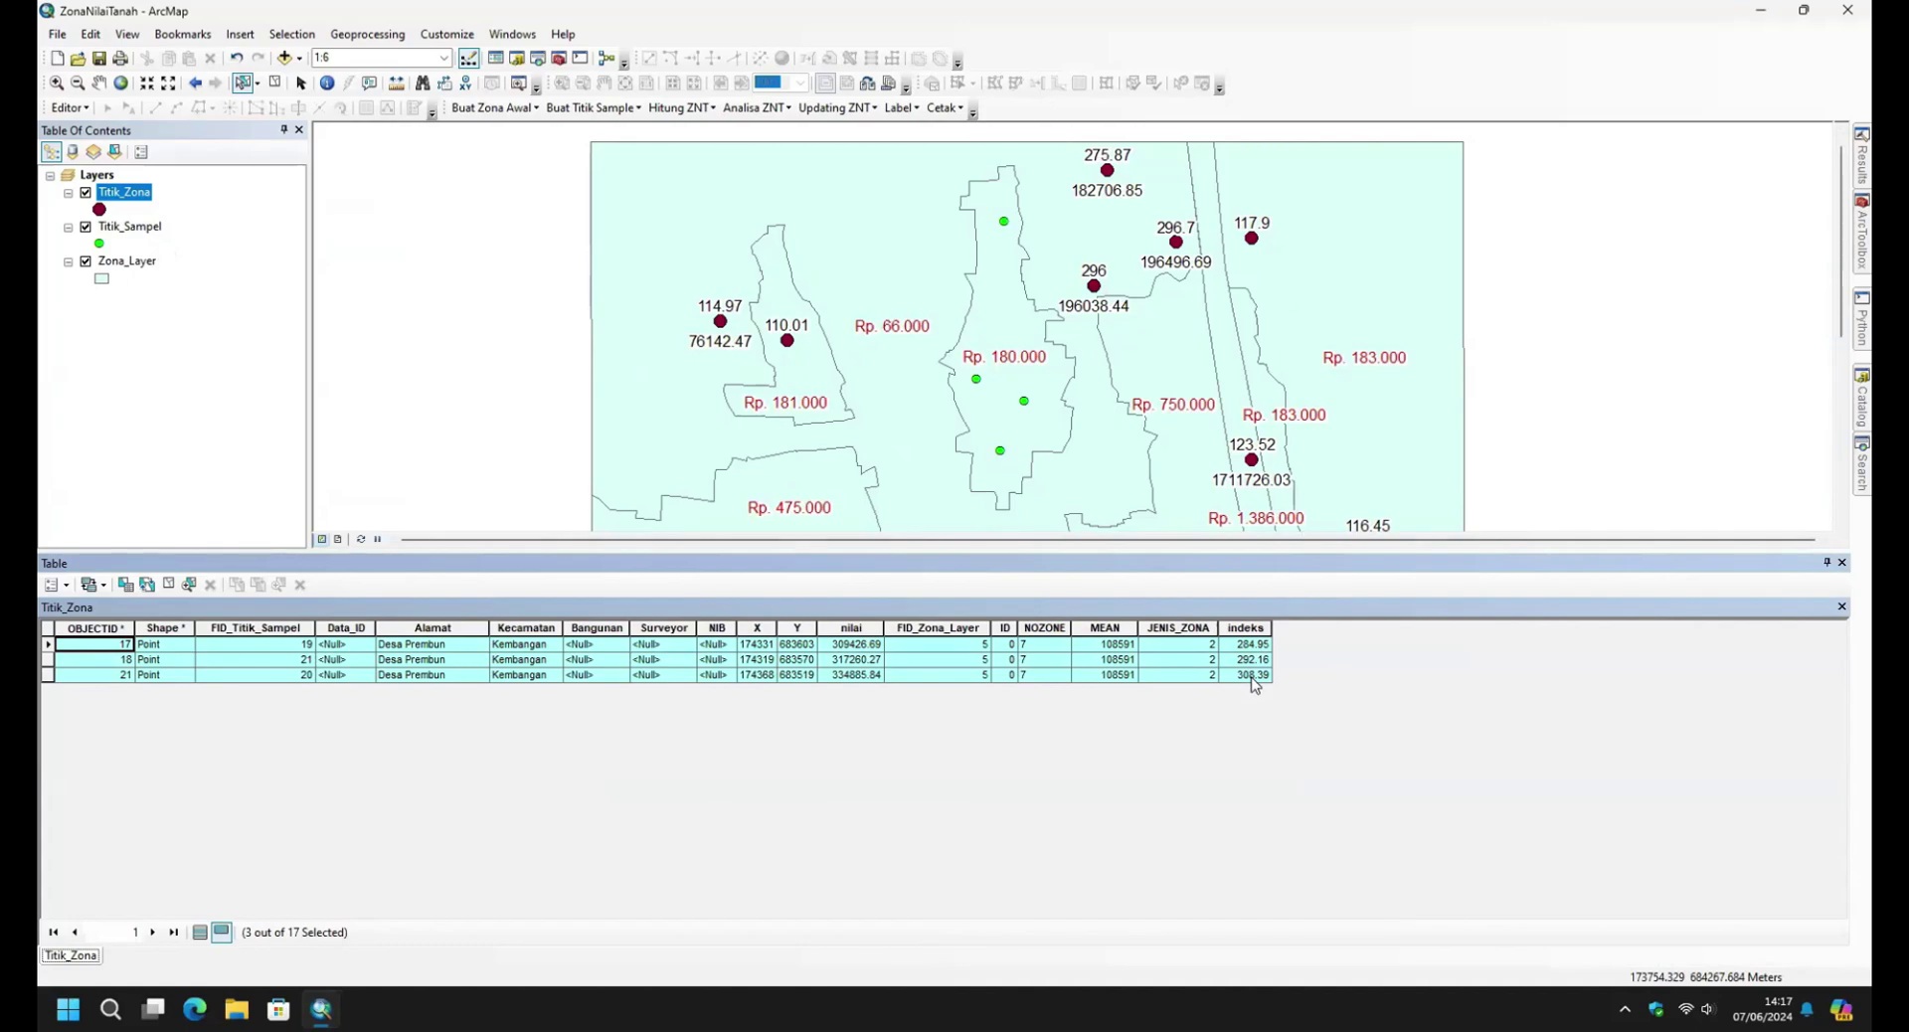
{"action": "left_click", "coordinate": [1843, 564]}
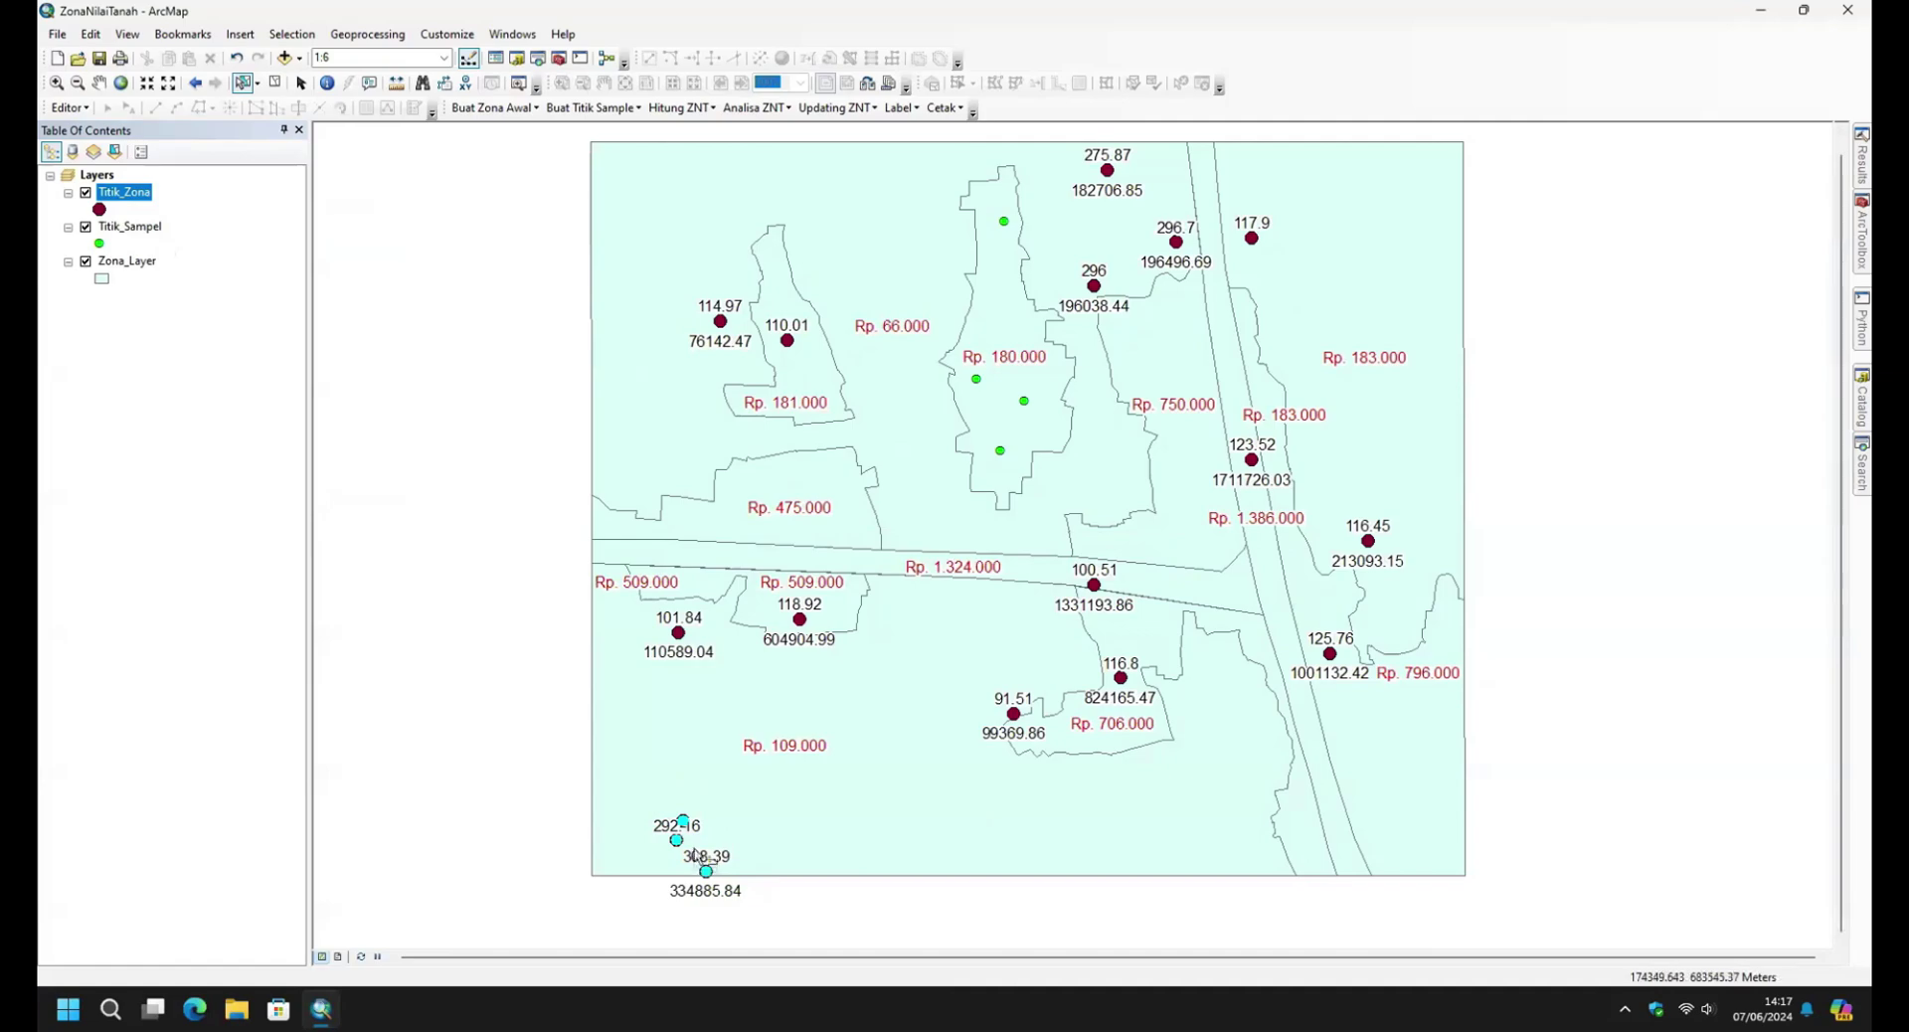
Make Zona_Layer selectable again and replace the point selection with the Rp. 109.000 zone polygon.
{"action": "left_click", "coordinate": [706, 771]}
{"action": "left_click", "coordinate": [115, 152]}
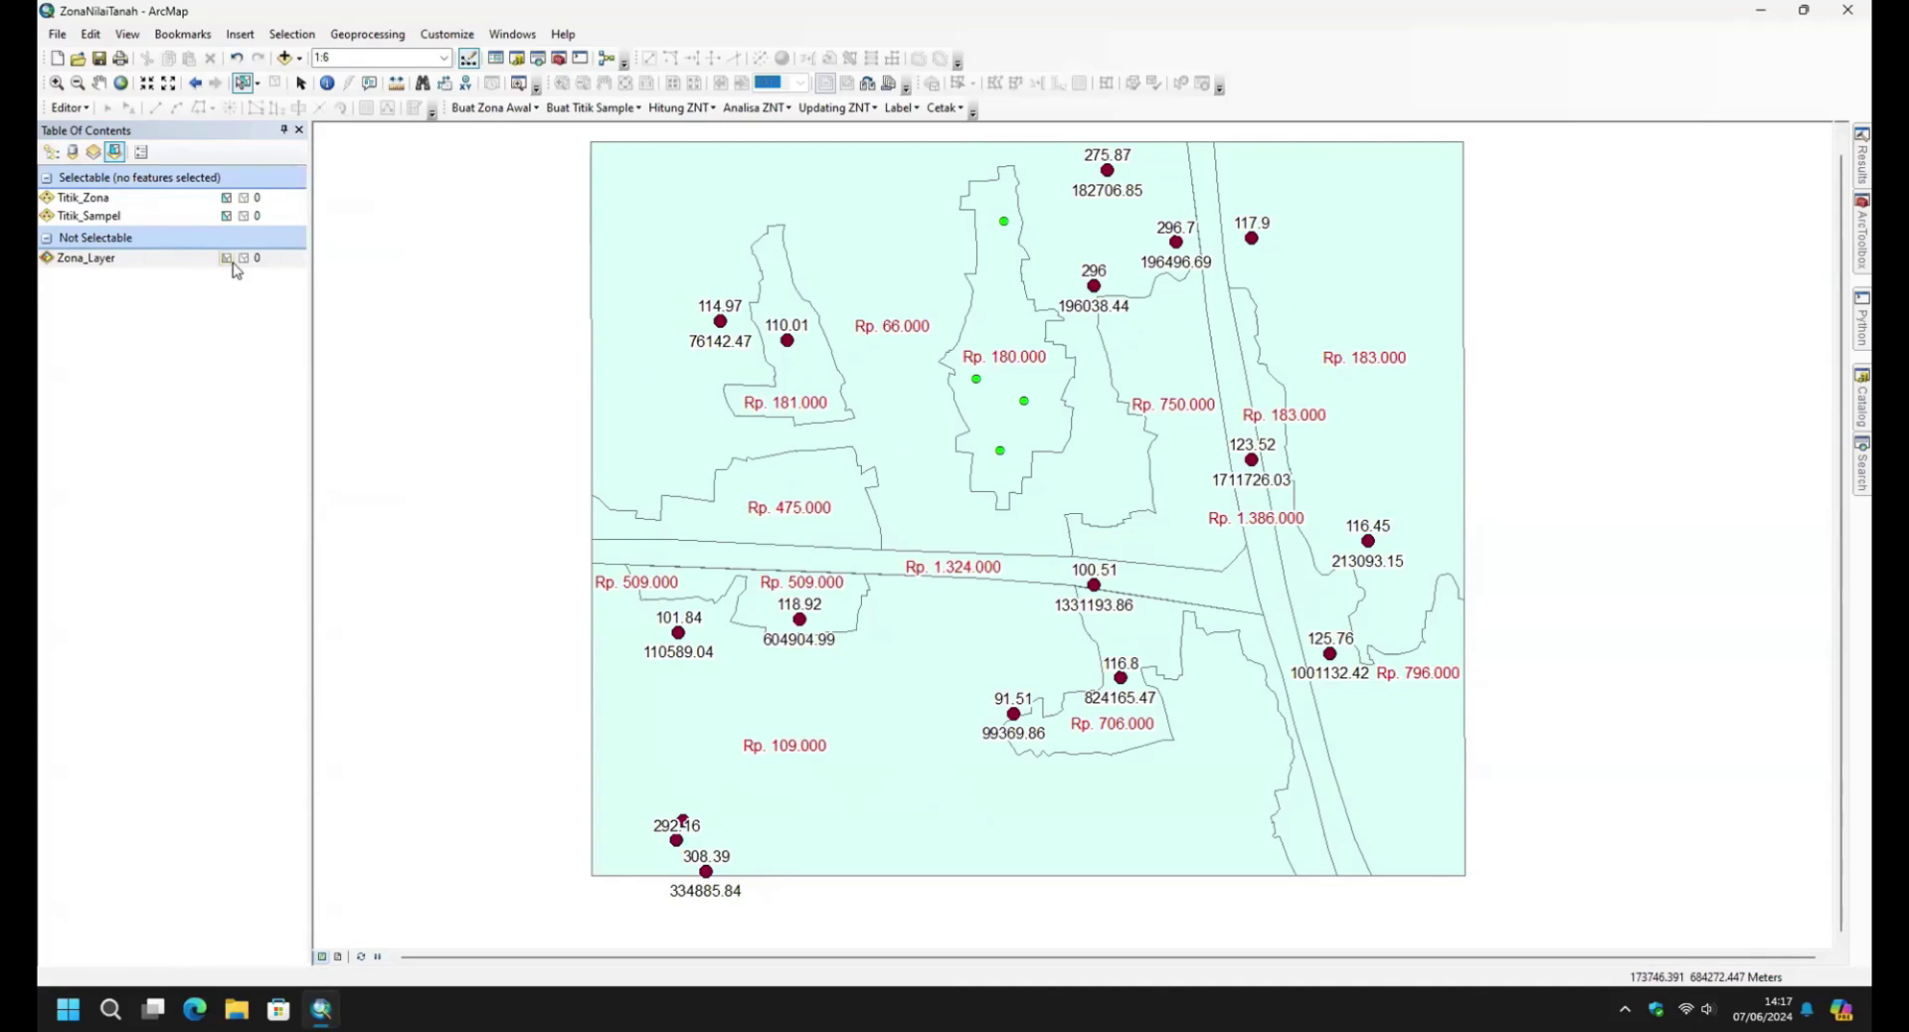
{"action": "left_click", "coordinate": [51, 152]}
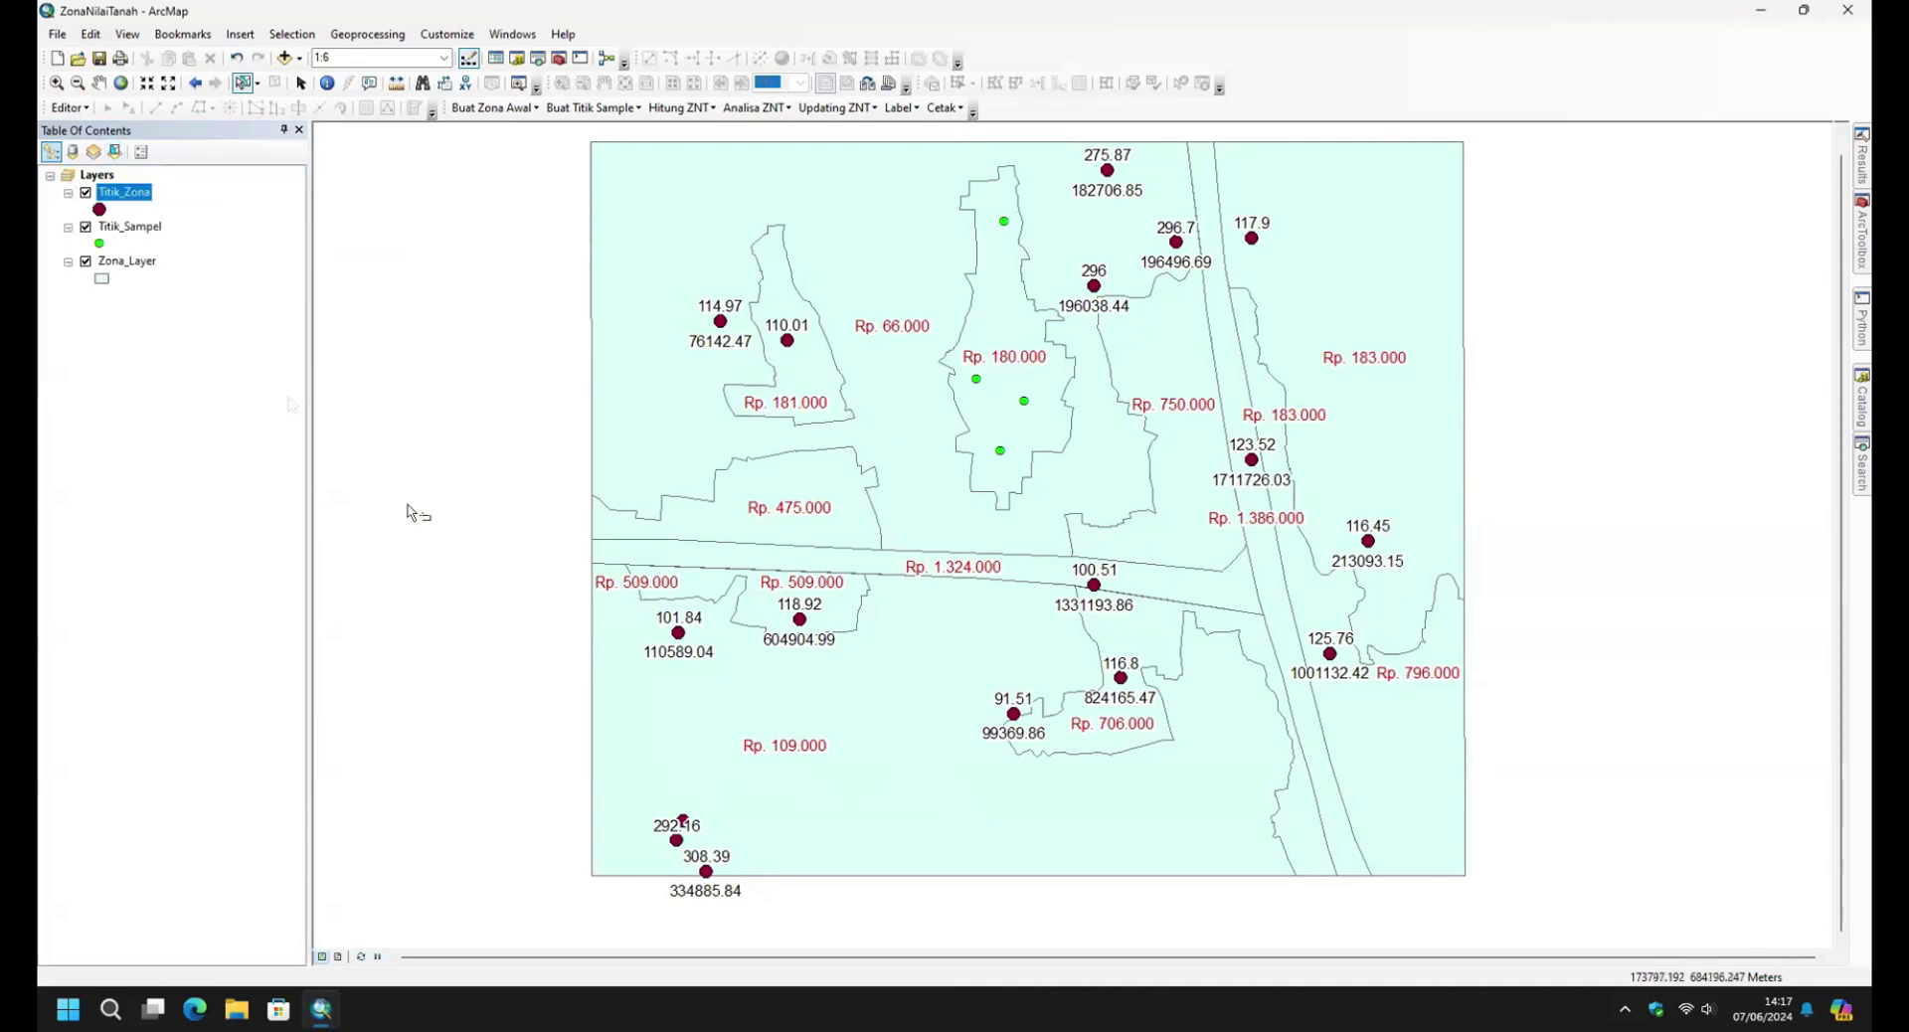
{"action": "left_click", "coordinate": [831, 776]}
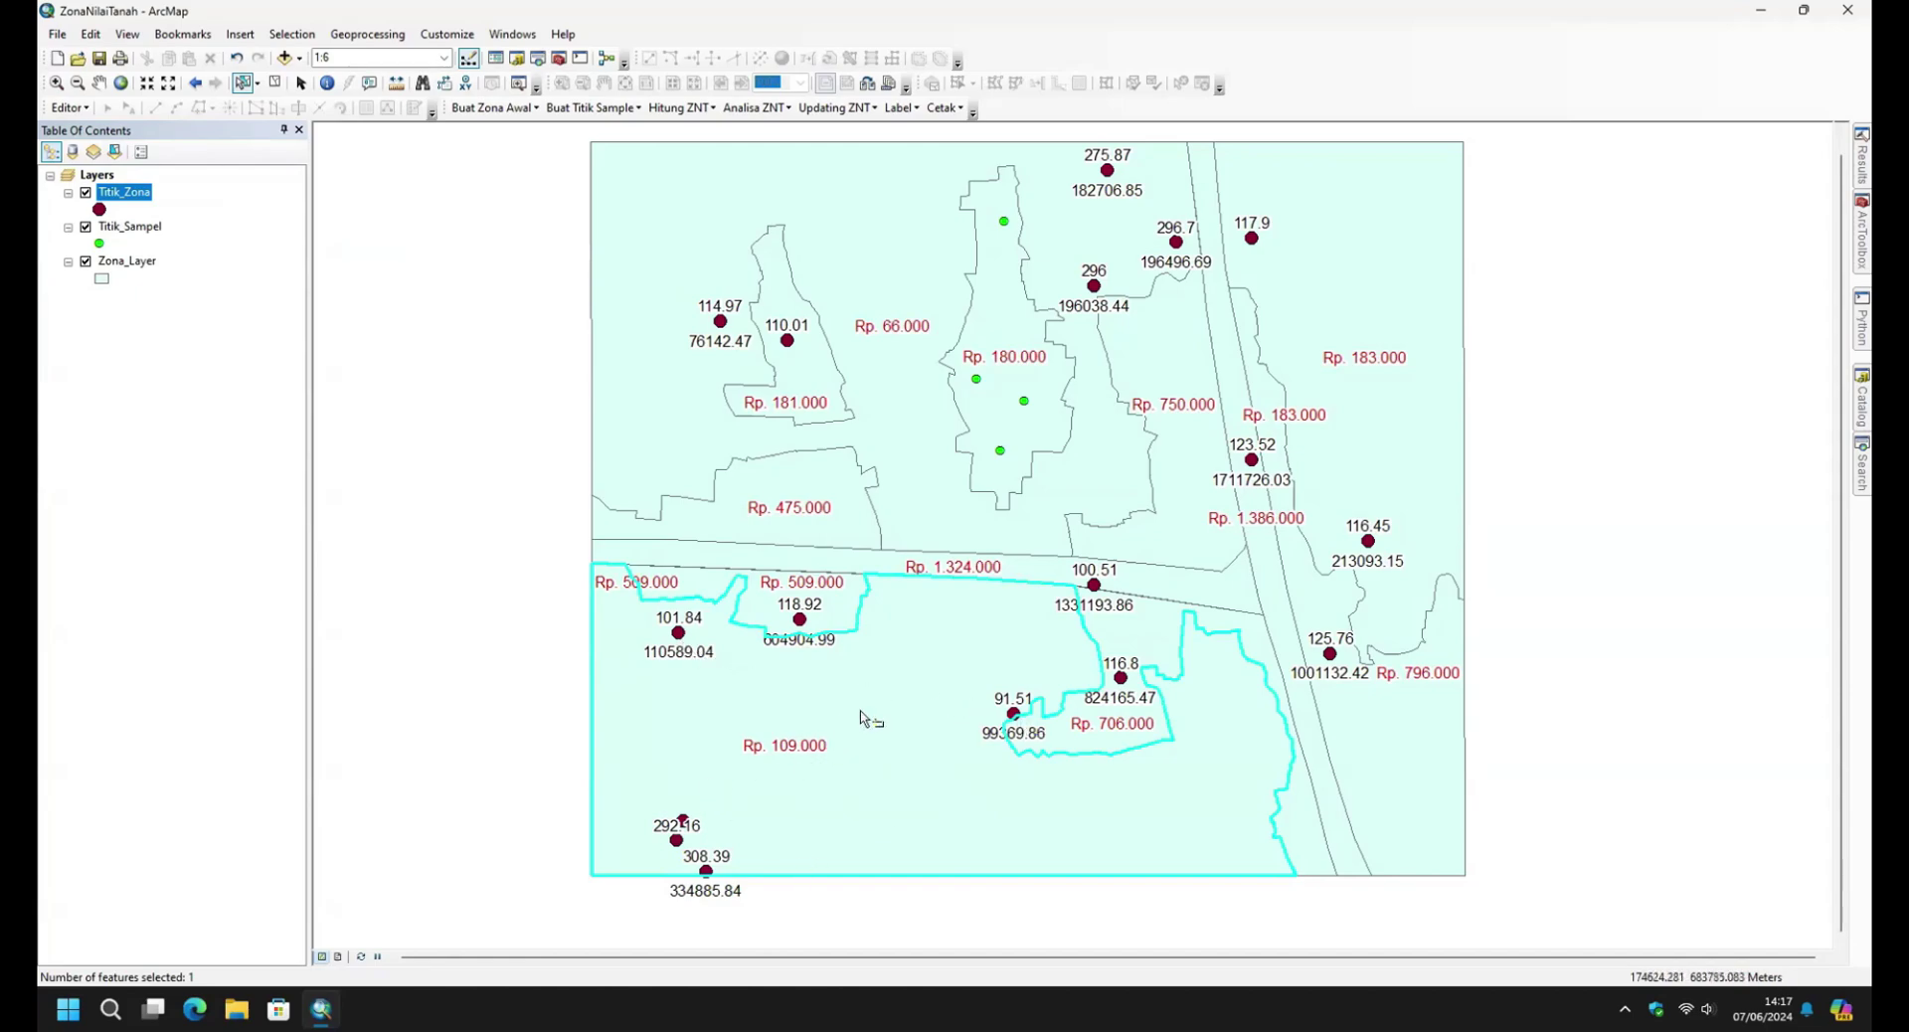
Add the satellite image CITRA2024-1.ecw from the "3. file image (.ecw)" folder to the map.
{"action": "left_click", "coordinate": [286, 59]}
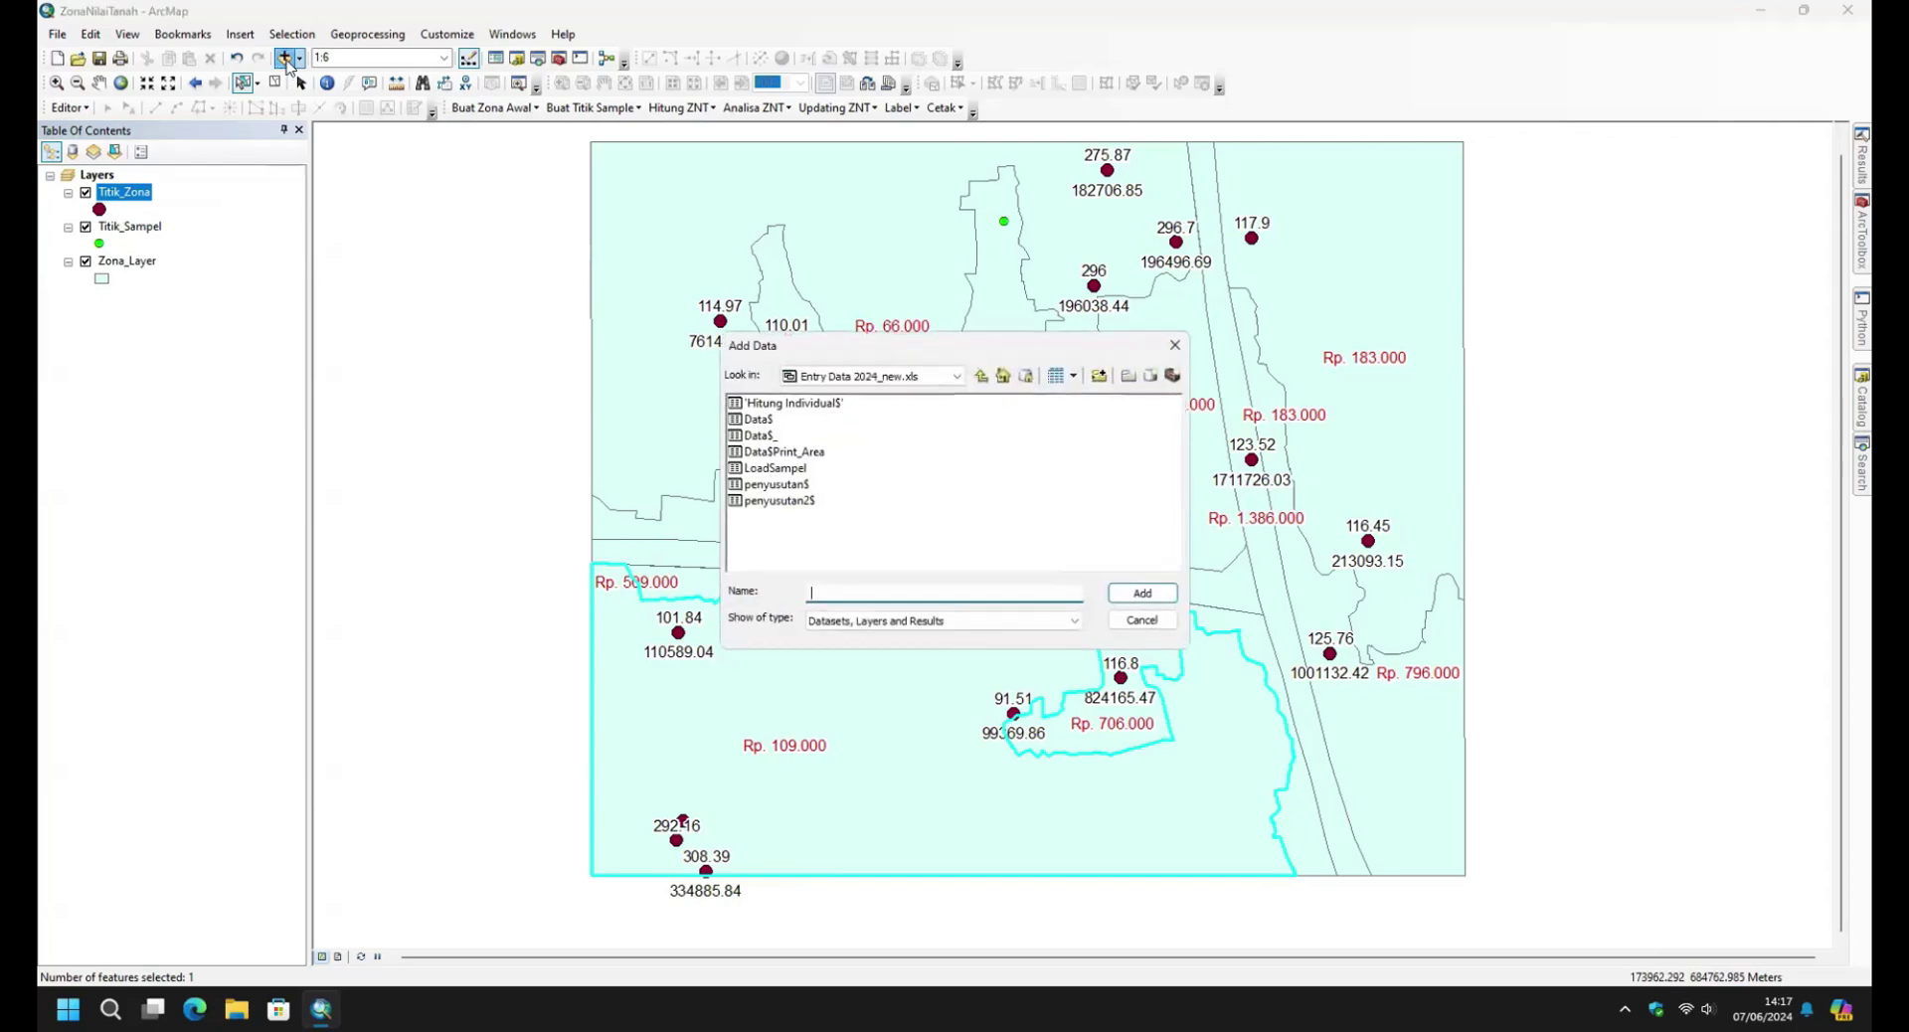
{"action": "left_click", "coordinate": [982, 376]}
{"action": "left_click", "coordinate": [983, 376]}
{"action": "double_click", "coordinate": [819, 437]}
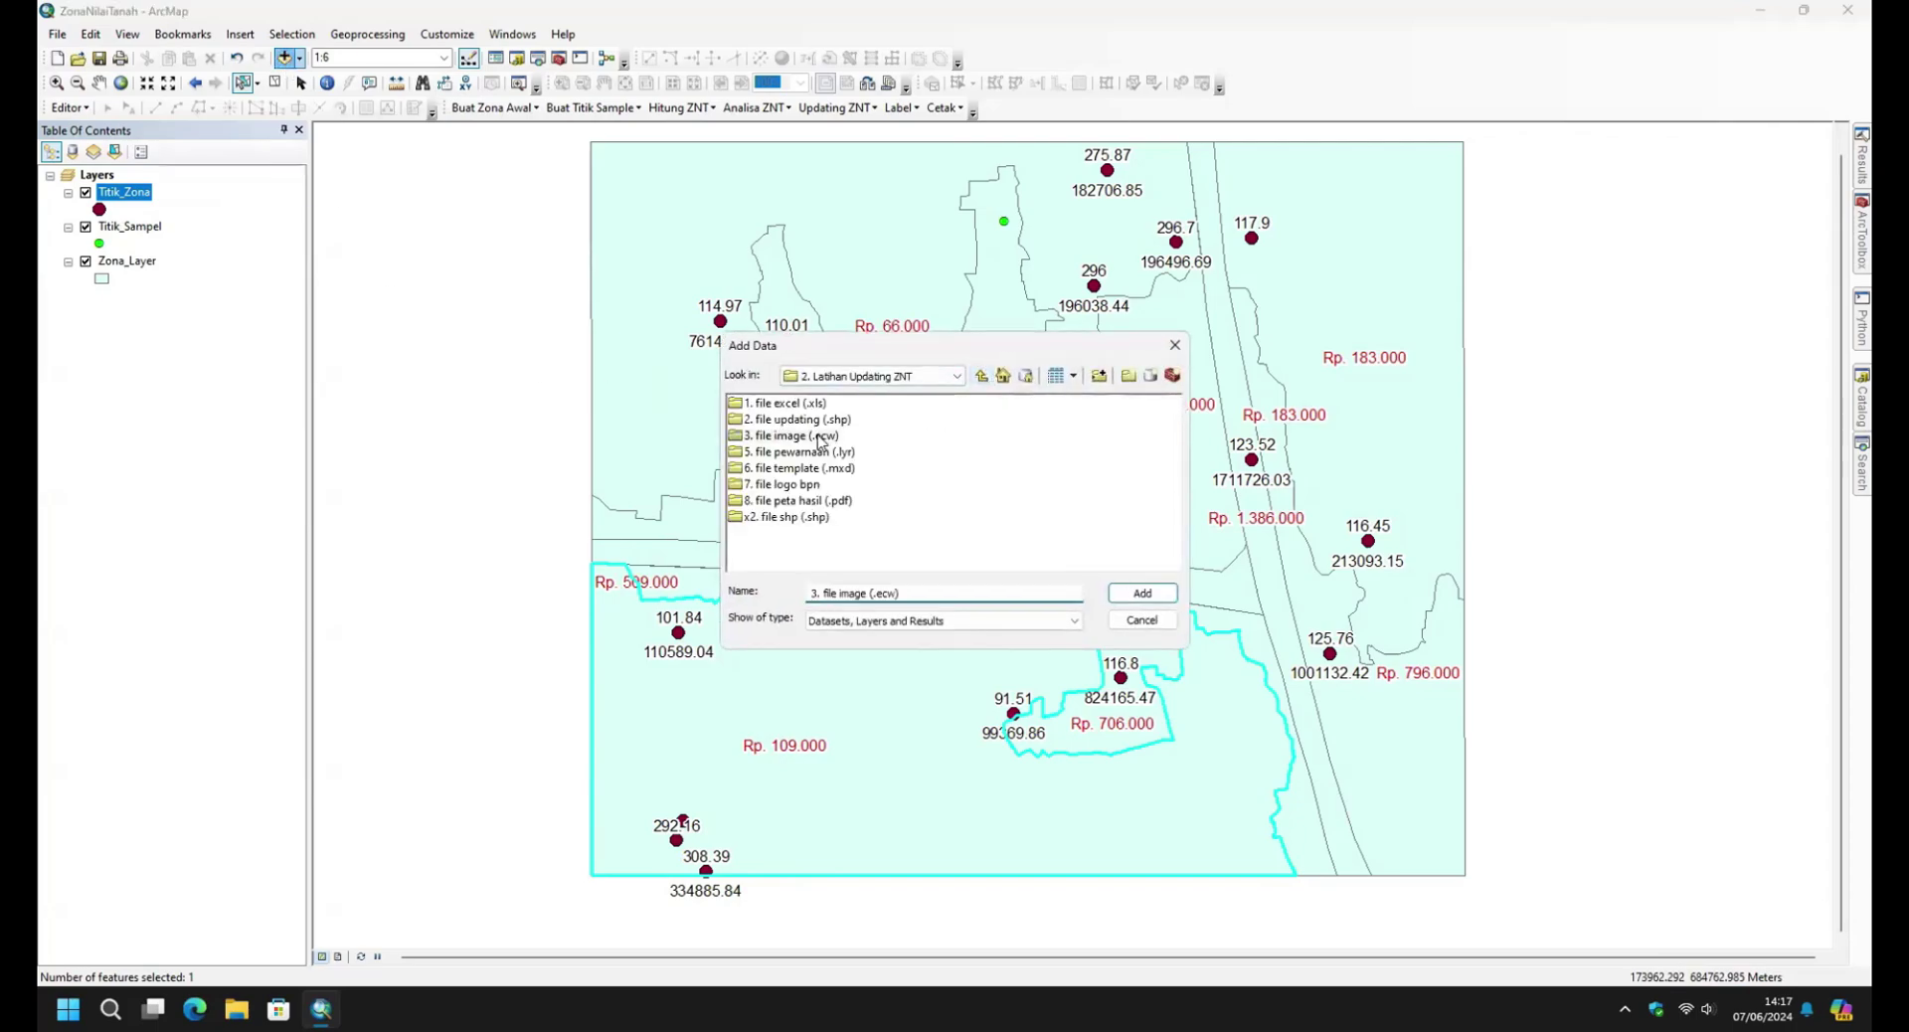
{"action": "left_click", "coordinate": [813, 421]}
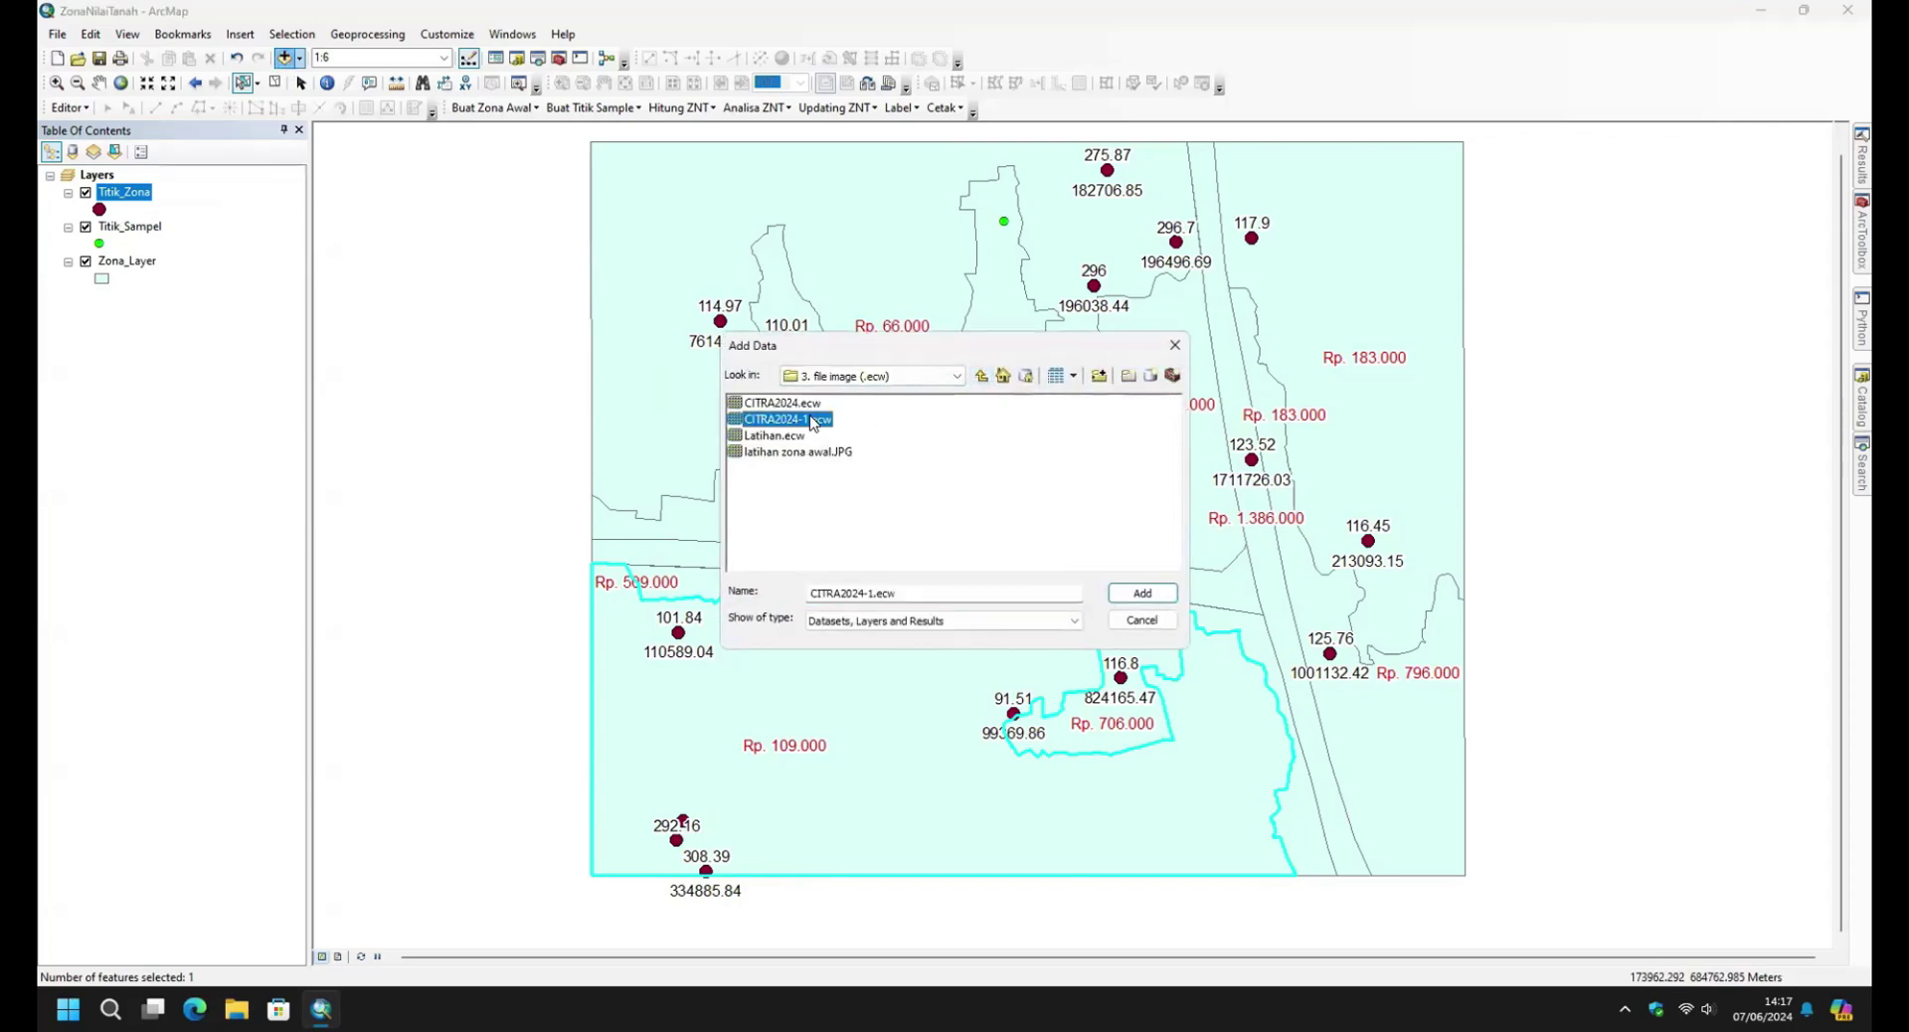
{"action": "left_click", "coordinate": [1141, 594]}
{"action": "left_click", "coordinate": [1117, 663]}
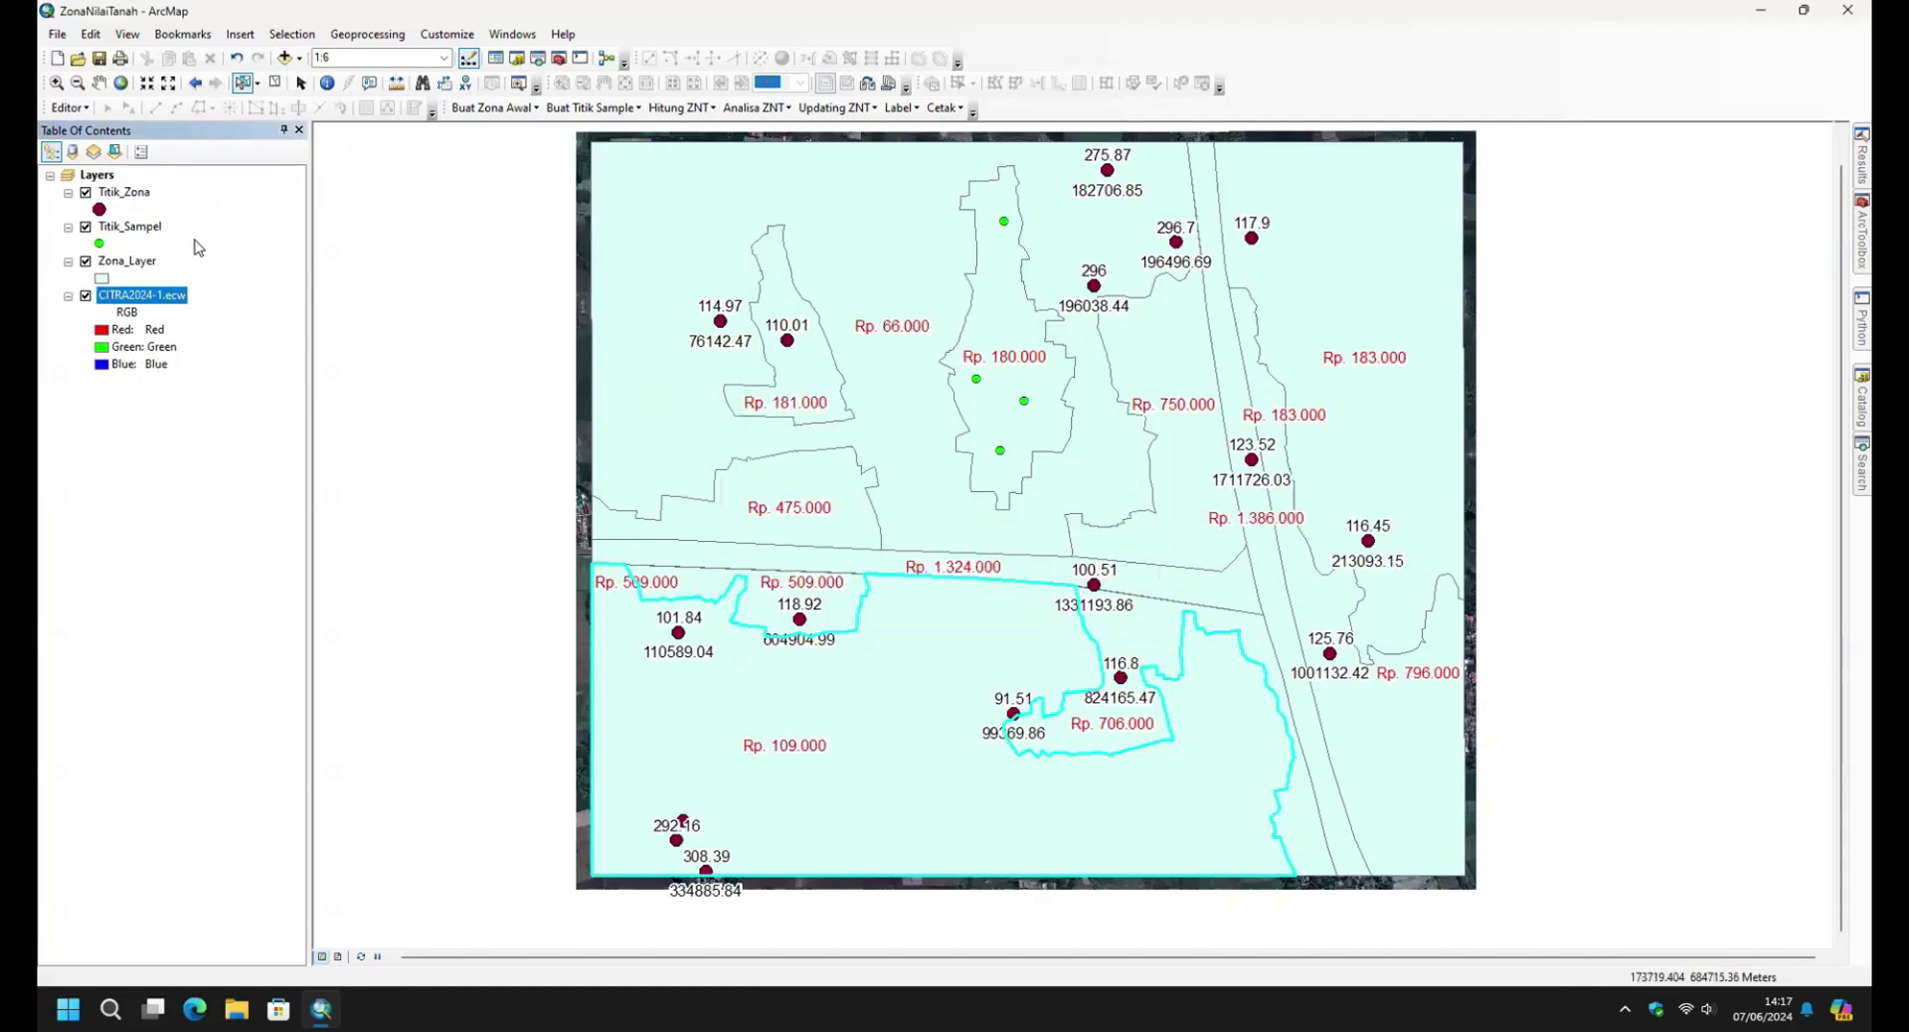
Symbolize Zona_Layer with the Hollow style, outline width 1 and a dark red outline.
{"action": "left_click", "coordinate": [102, 279]}
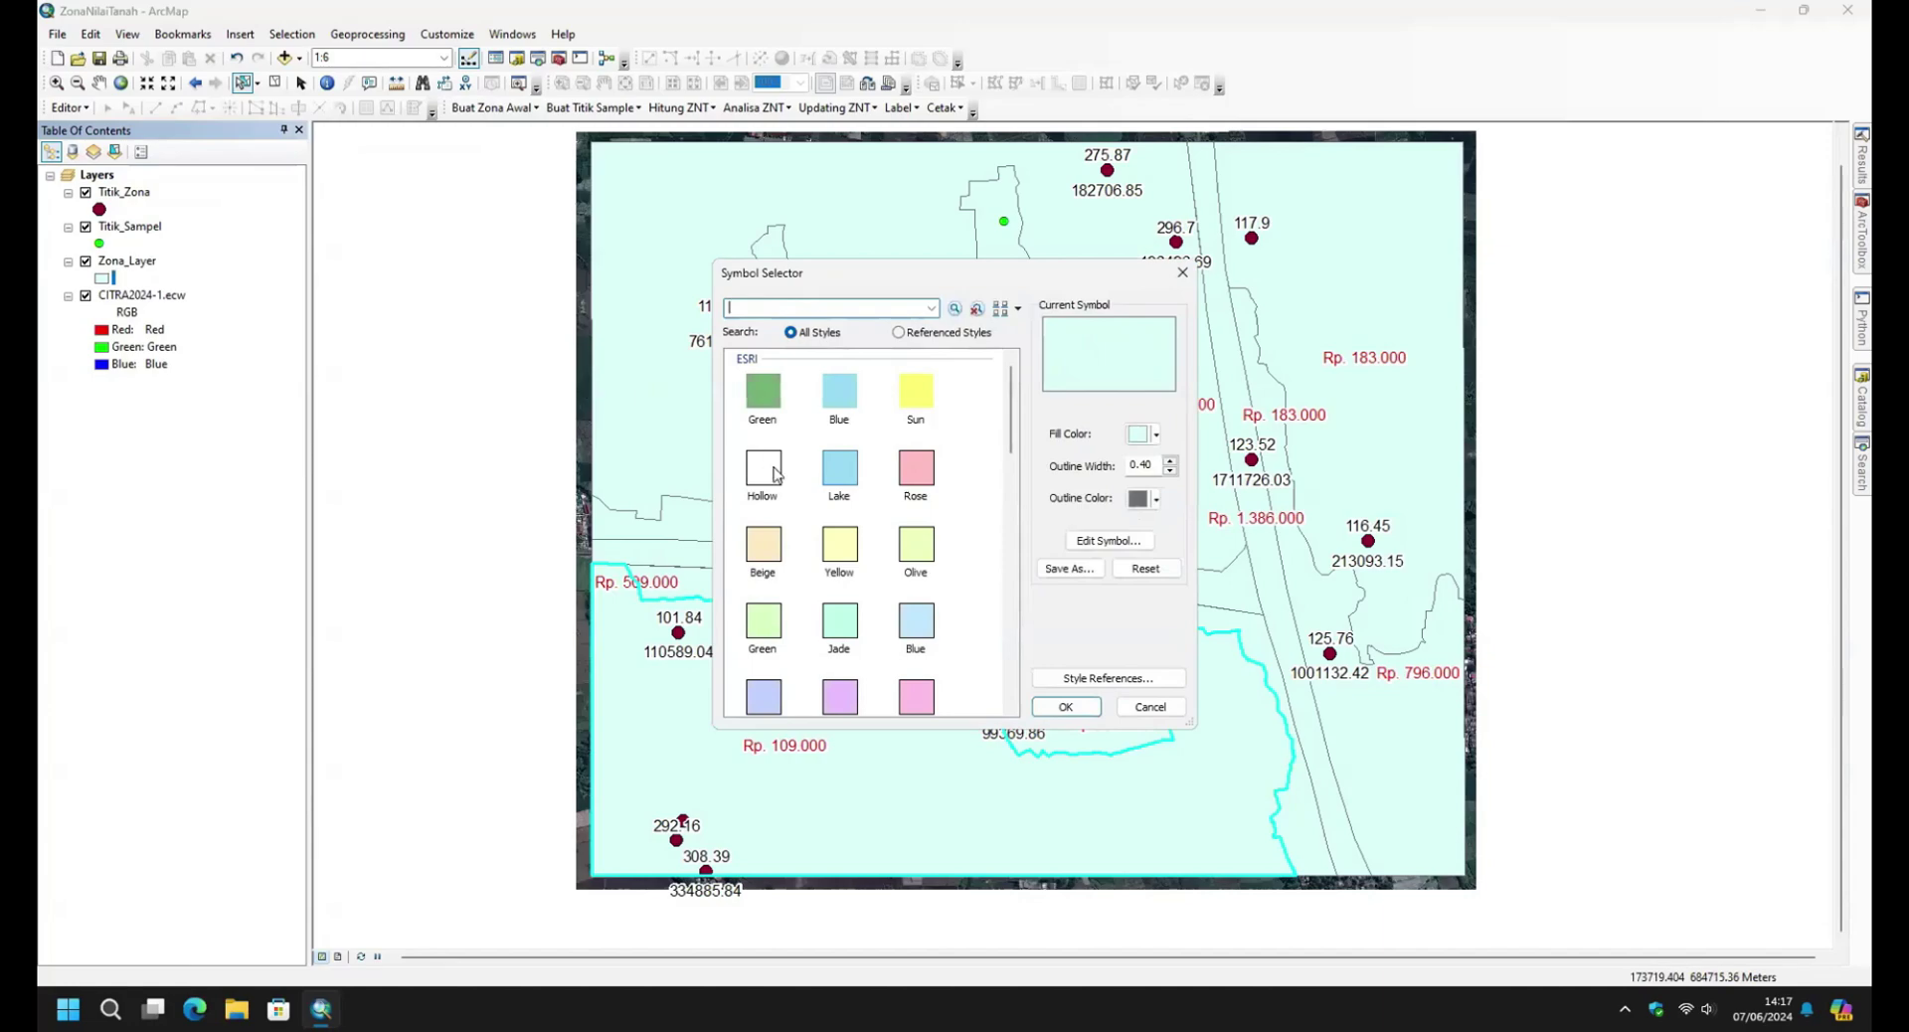
{"action": "left_click", "coordinate": [776, 475]}
{"action": "left_click", "coordinate": [1171, 463]}
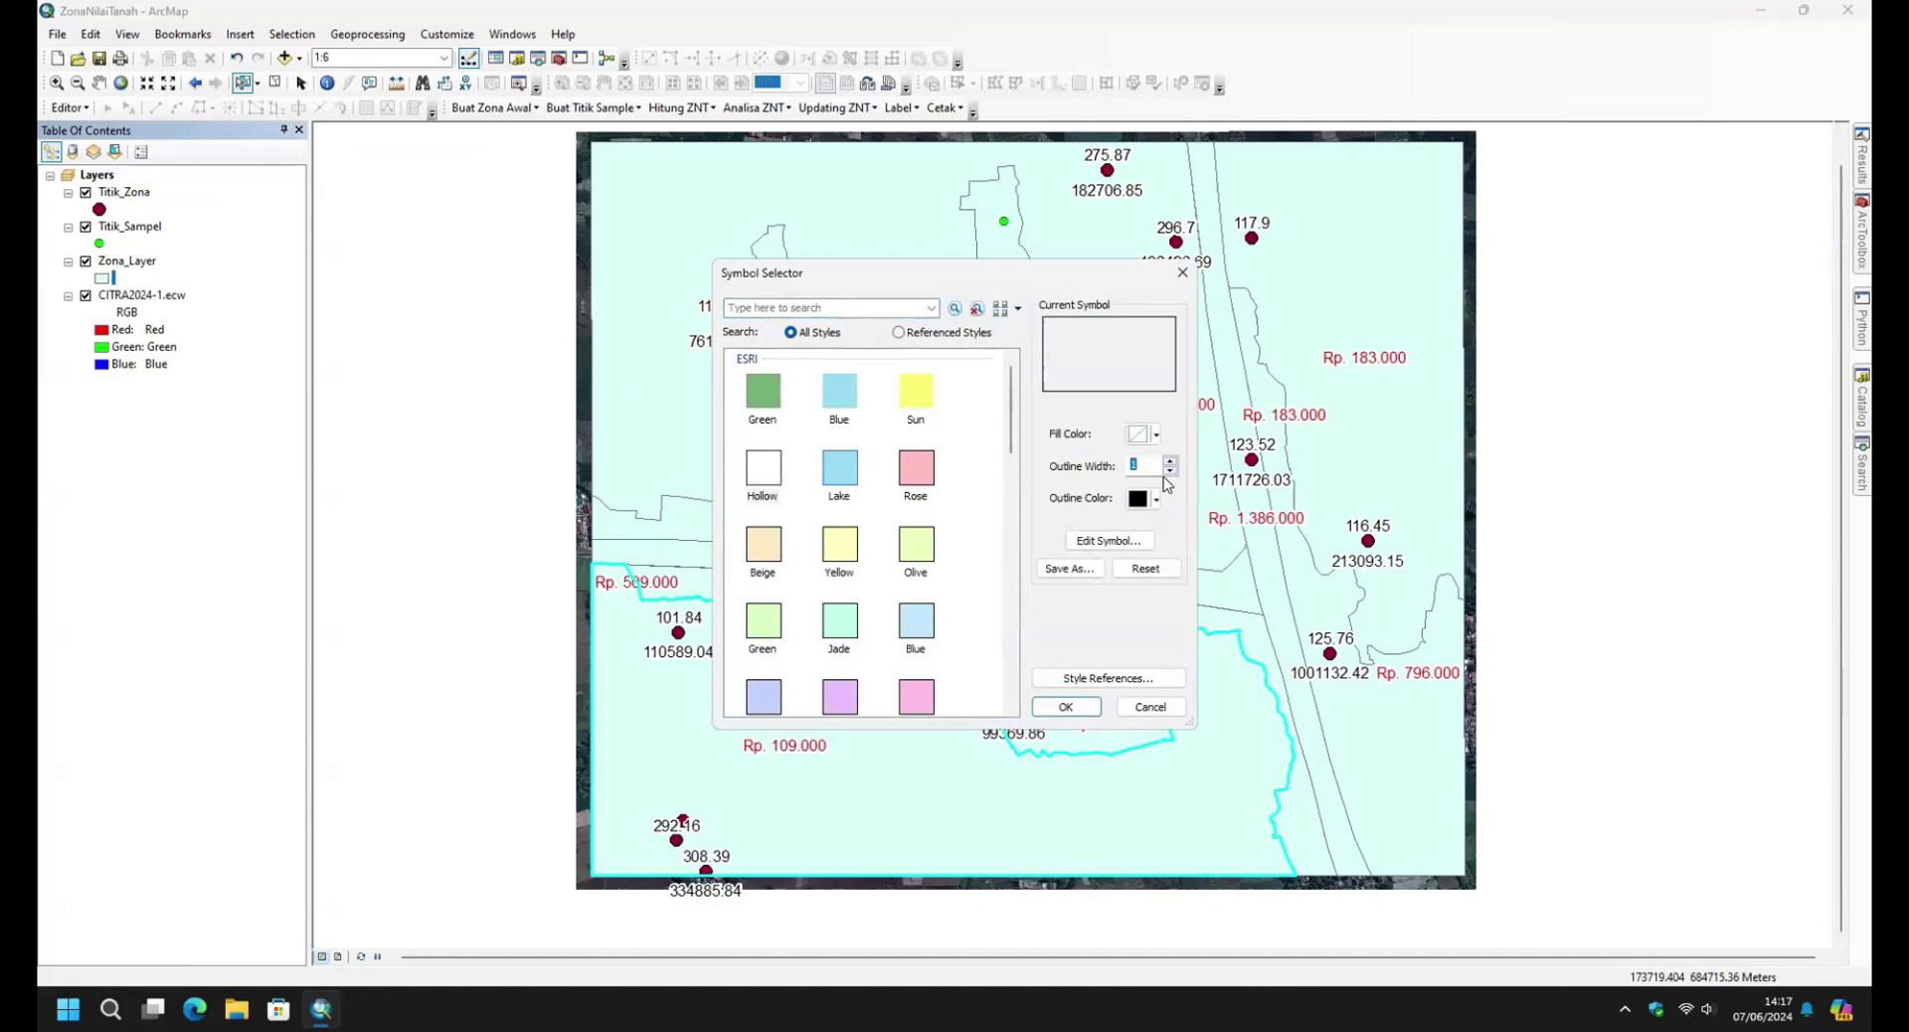
{"action": "left_click", "coordinate": [1156, 499]}
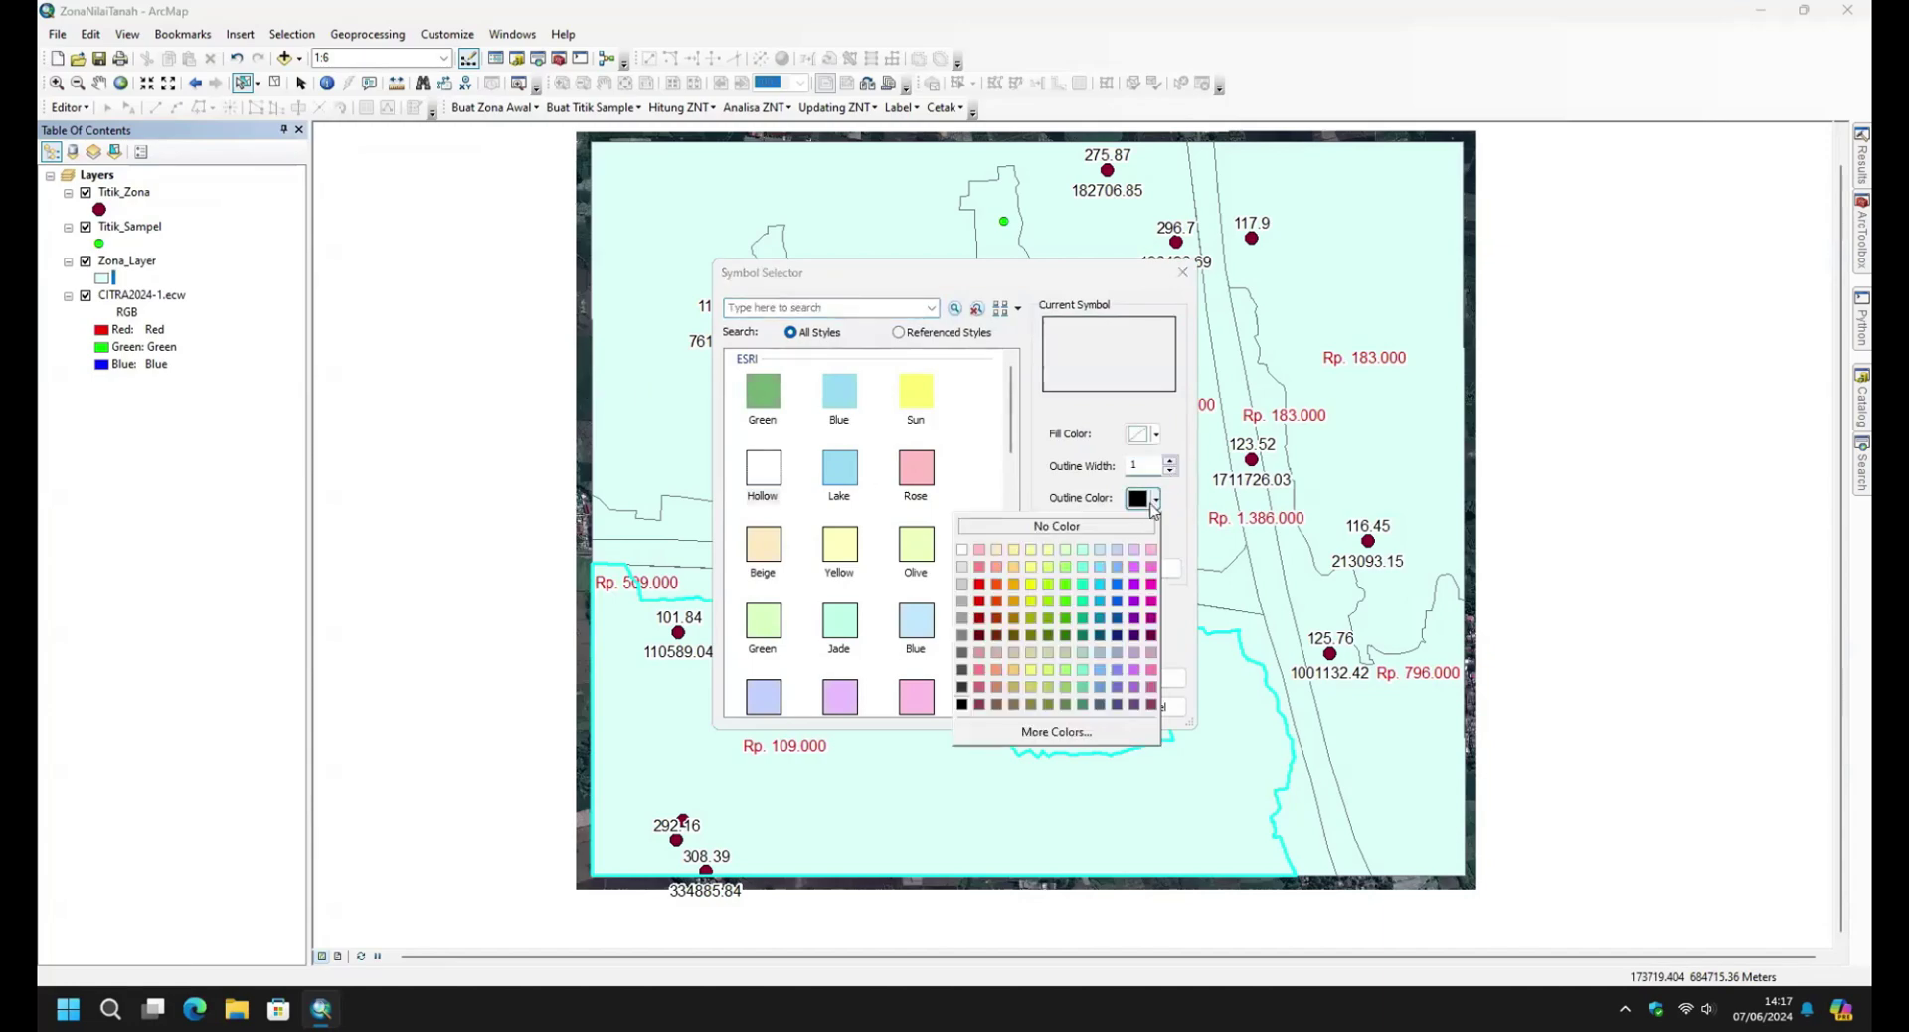
{"action": "left_click", "coordinate": [981, 618]}
{"action": "left_click", "coordinate": [1075, 709]}
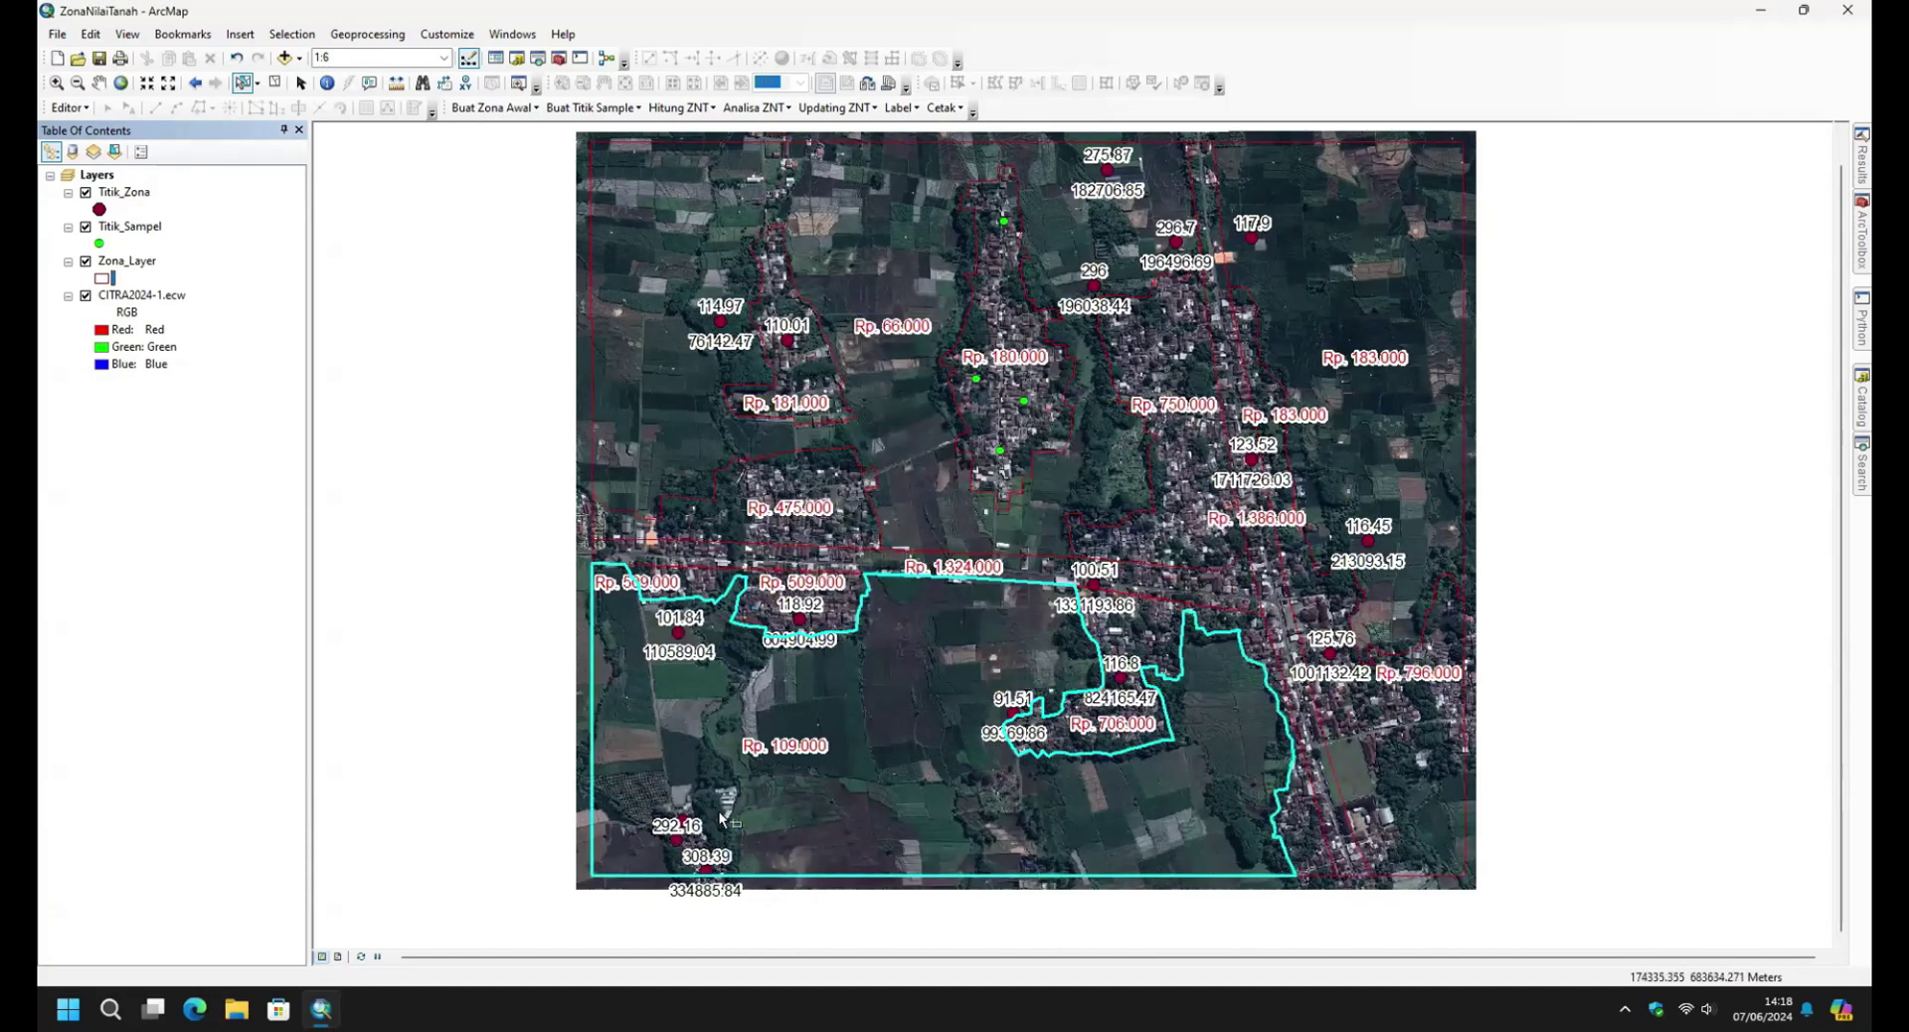
Select the Rp. 109.000 zone polygon around the three southwestern points and start an edit session.
{"action": "scroll", "coordinate": [741, 846], "scroll_direction": "down", "scroll_amount": 5}
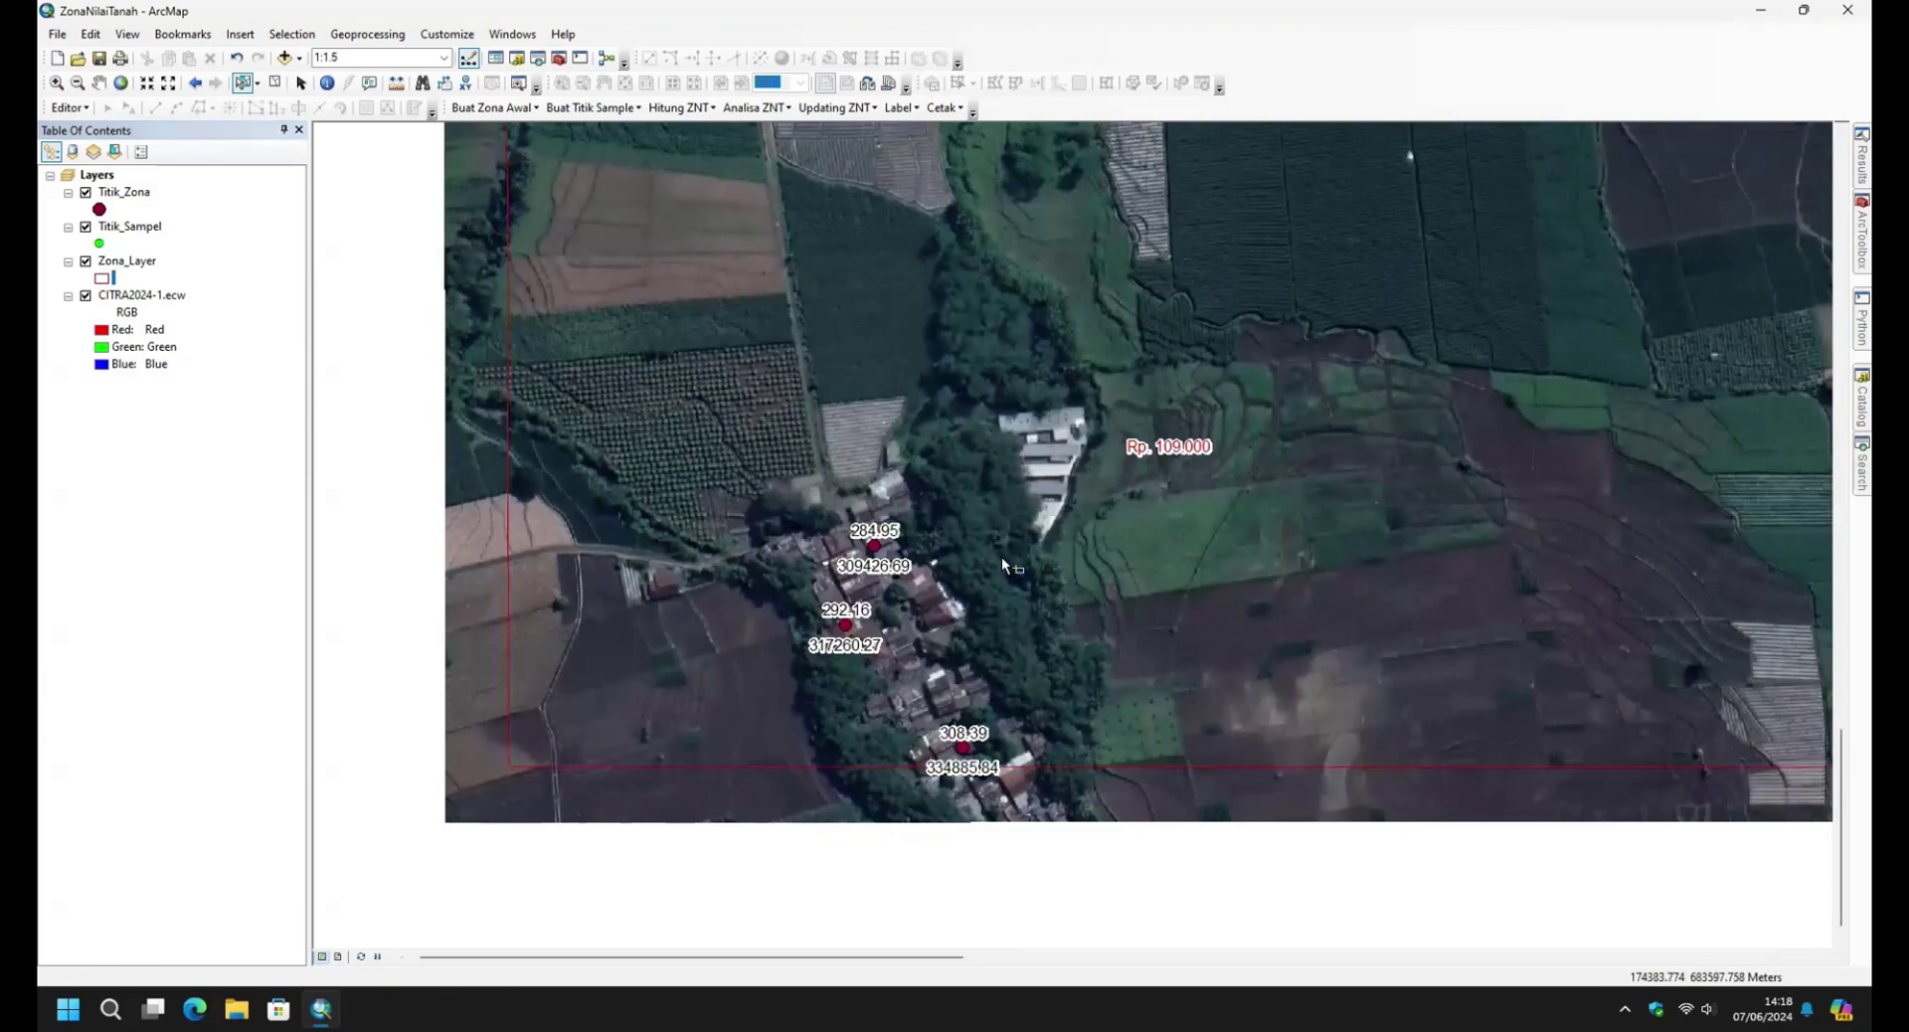
{"action": "left_click", "coordinate": [920, 575]}
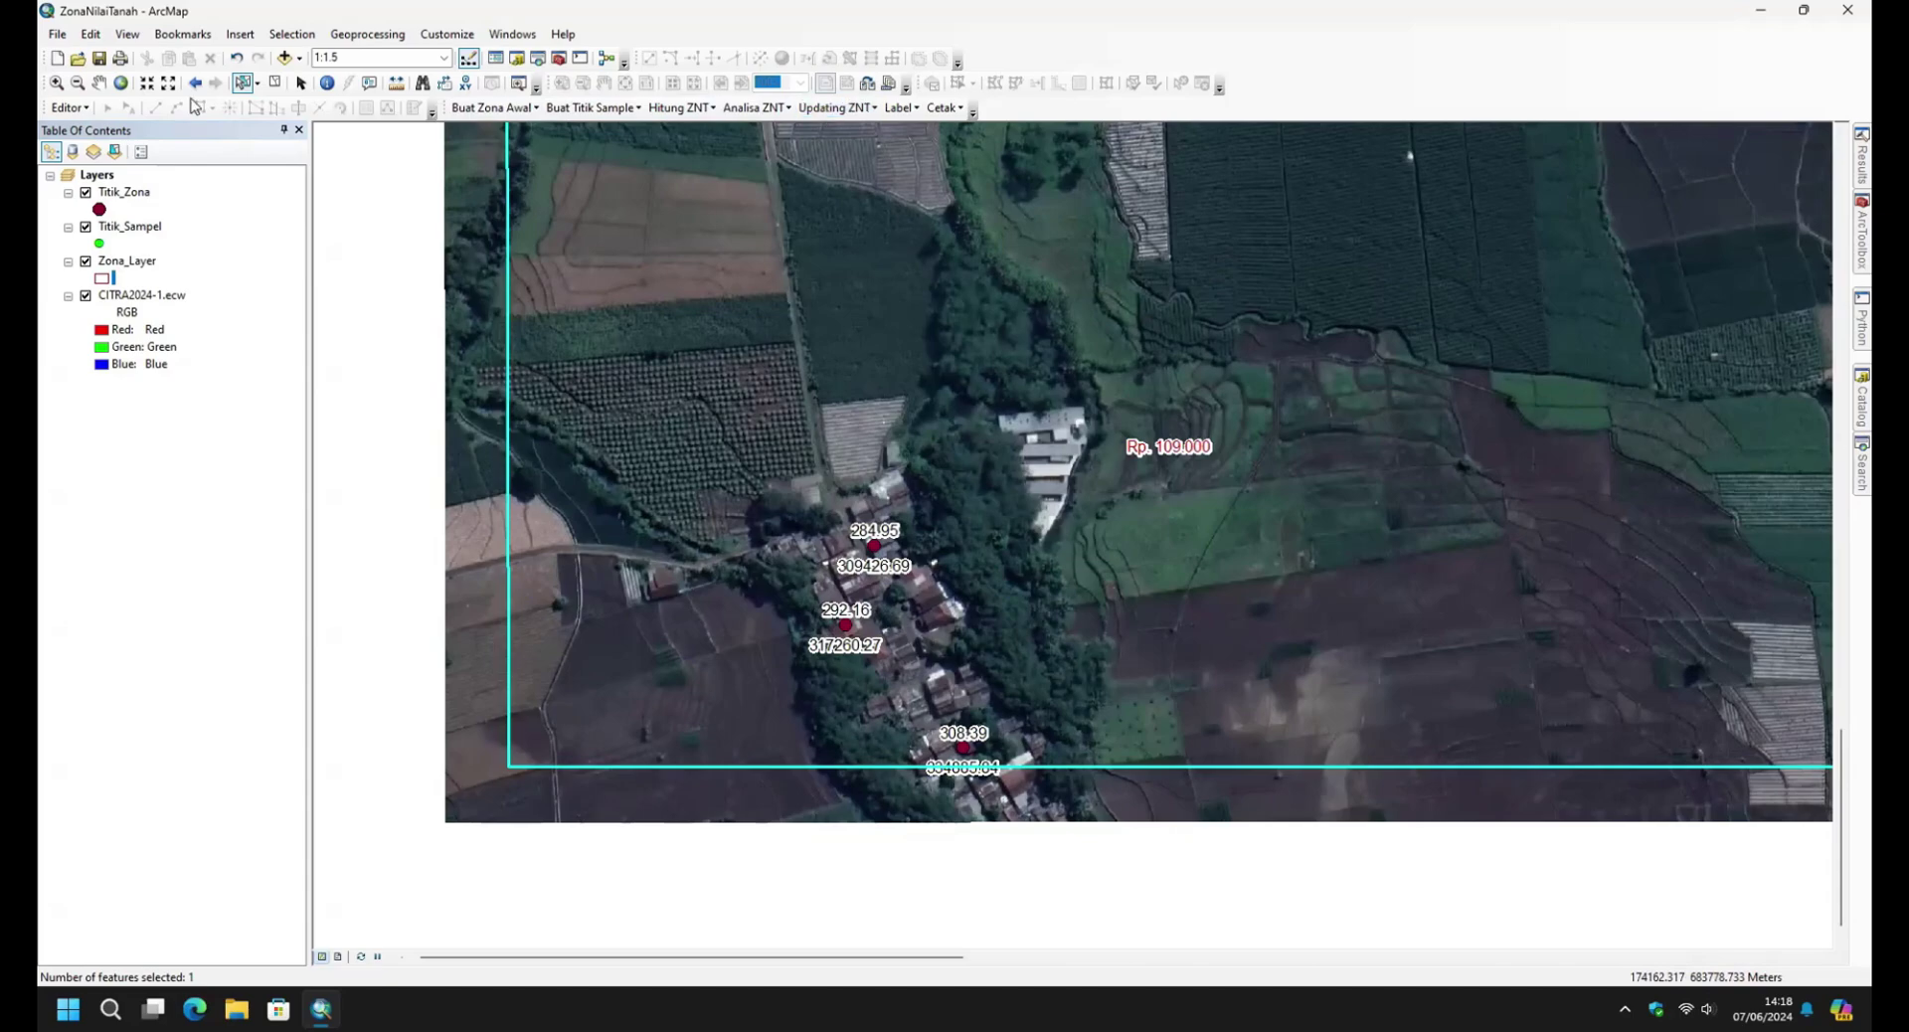
{"action": "left_click", "coordinate": [70, 107]}
{"action": "left_click", "coordinate": [91, 132]}
{"action": "left_click", "coordinate": [242, 83]}
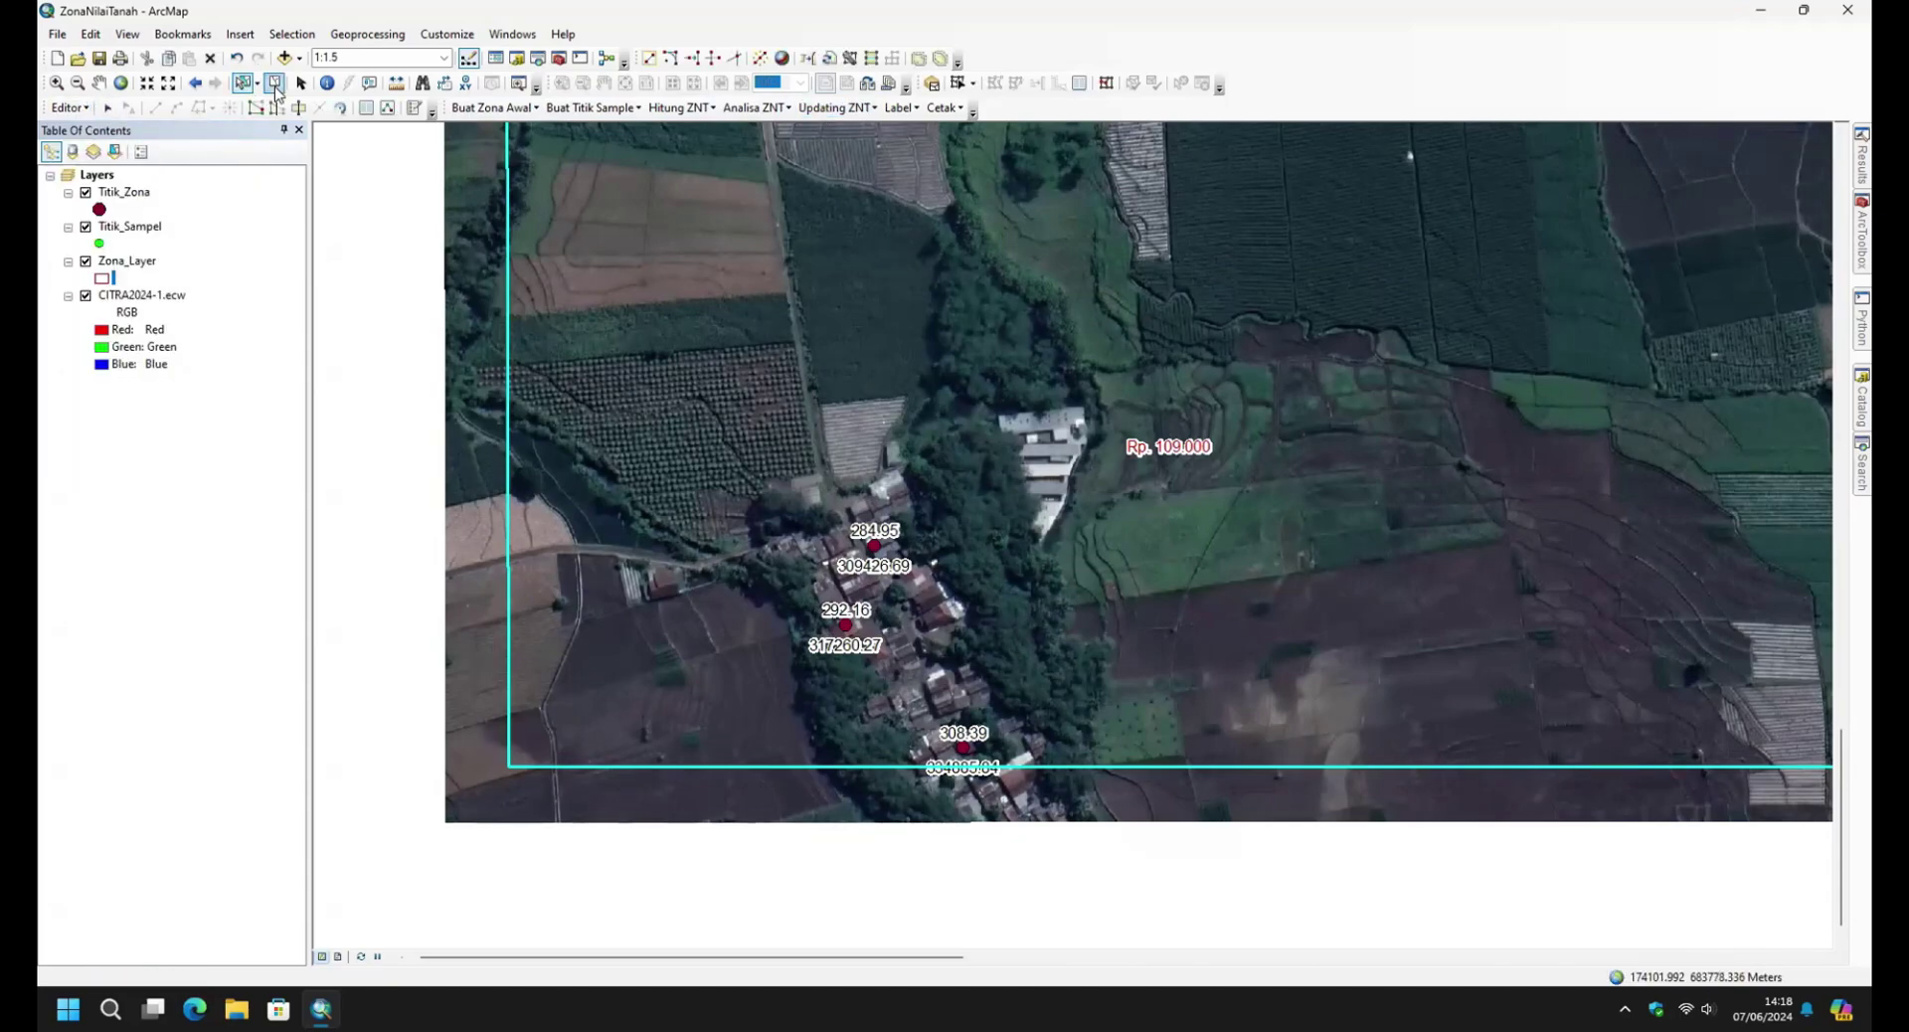
Reselect the Rp. 109.000 zone polygon and add the parcel shapefile PersilUnduh.shp from the "2. file updating (.shp)" folder to the map.
{"action": "left_click", "coordinate": [716, 483]}
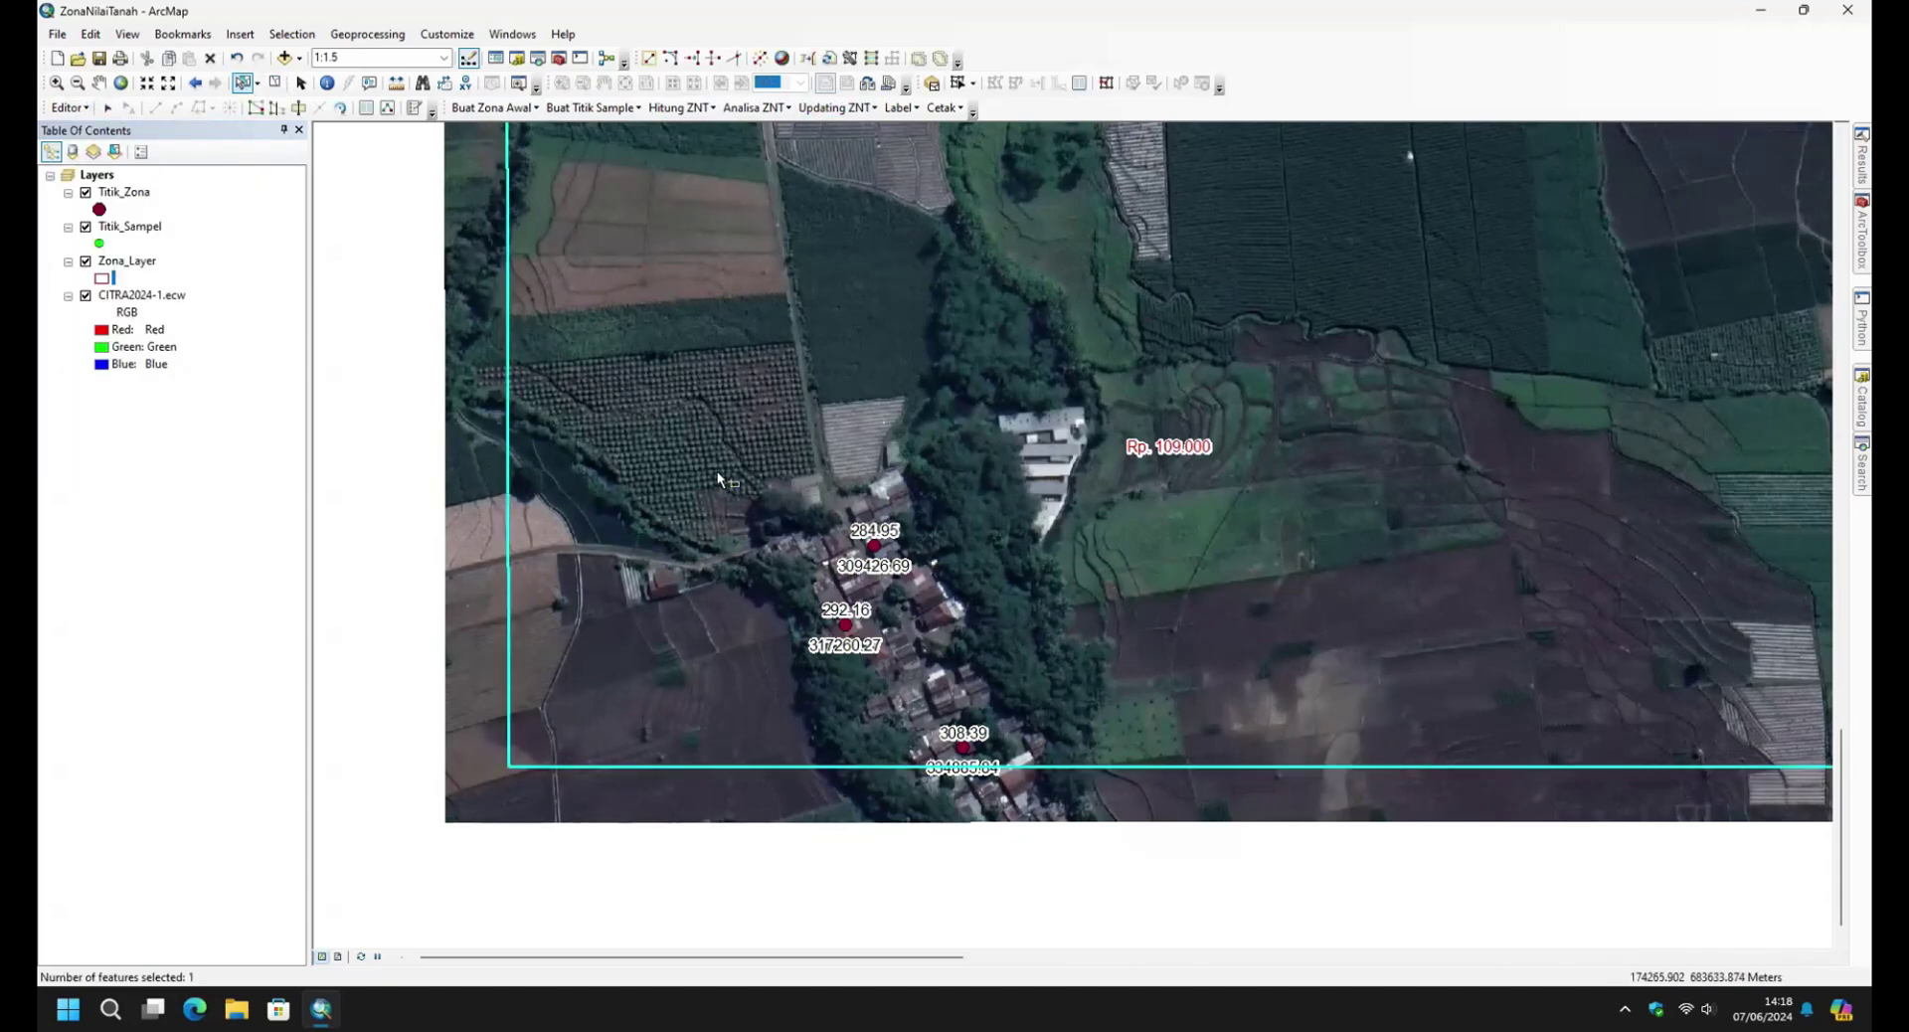
{"action": "left_click", "coordinate": [284, 58]}
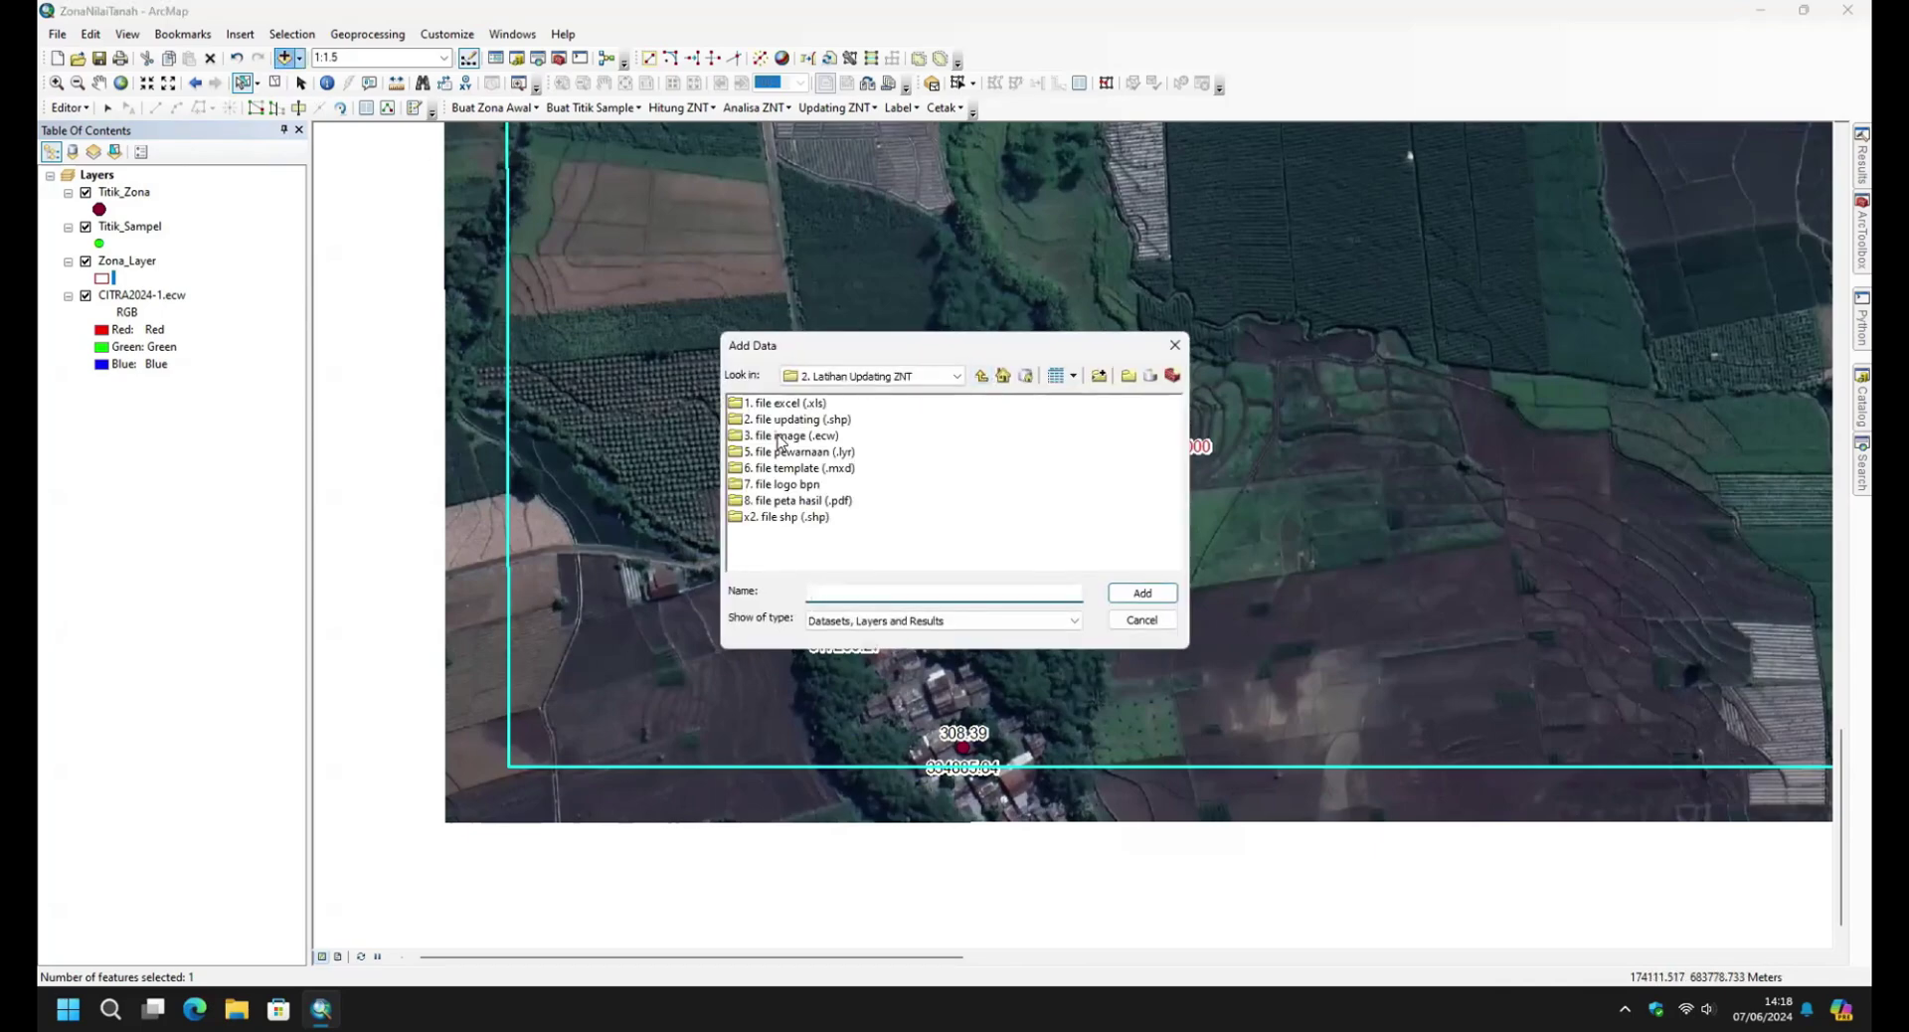
{"action": "double_click", "coordinate": [802, 418]}
{"action": "left_click", "coordinate": [781, 404]}
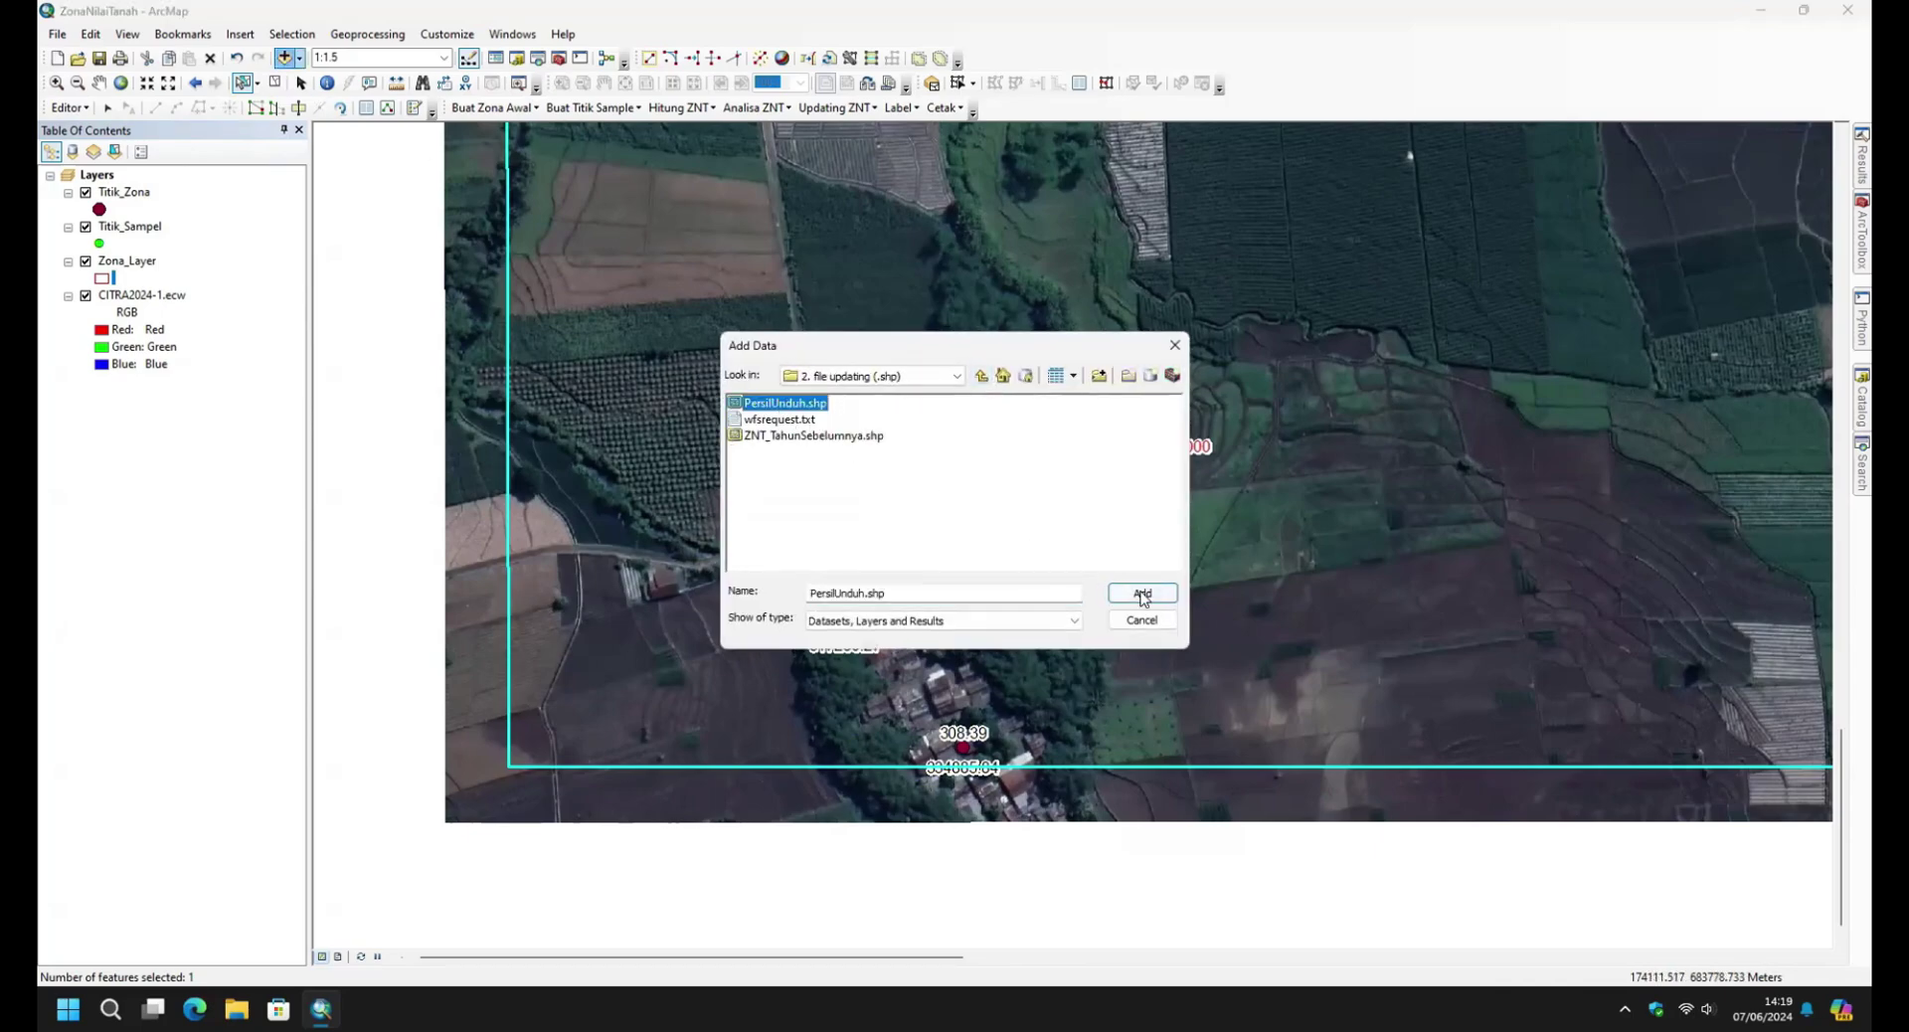
{"action": "left_click", "coordinate": [1143, 592]}
{"action": "left_click", "coordinate": [1120, 660]}
Symbolize PersilUnduh as hollow with a light yellow outline and make the layer non-selectable.
{"action": "left_click", "coordinate": [102, 279]}
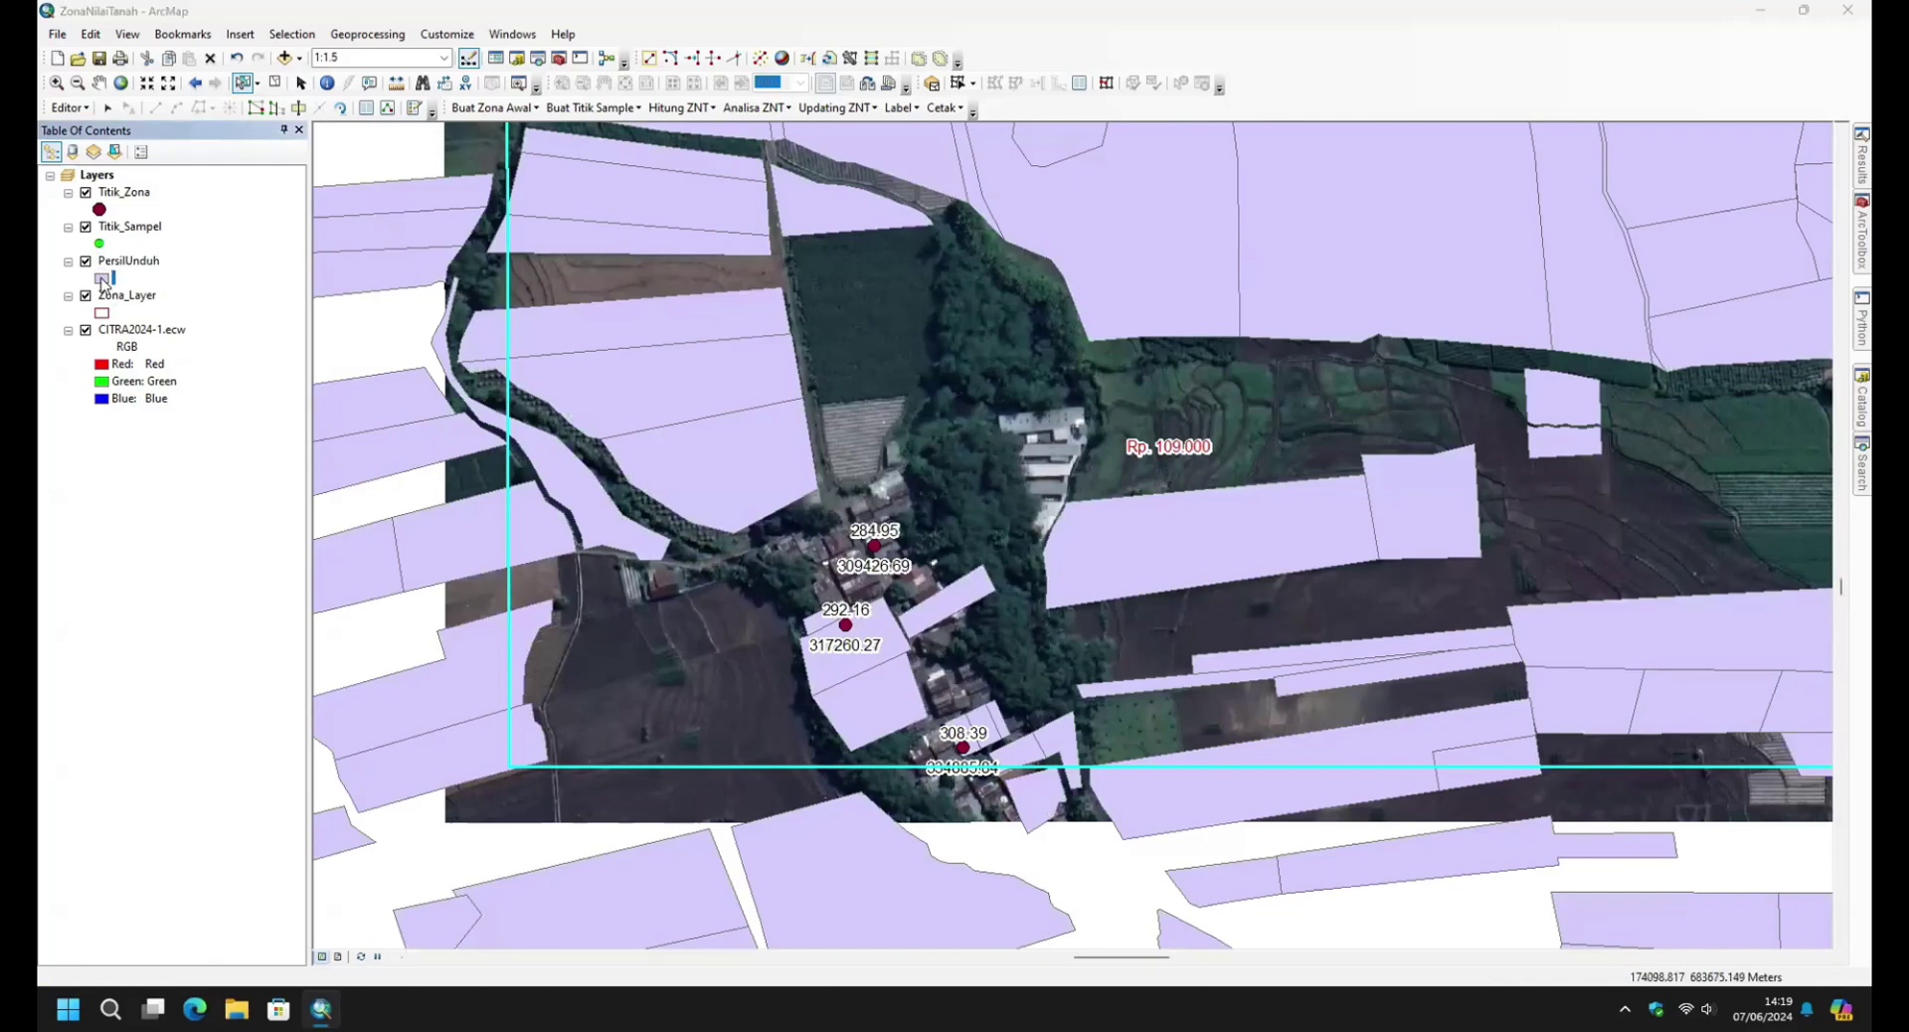
{"action": "left_click", "coordinate": [764, 467]}
{"action": "left_click", "coordinate": [1156, 498]}
{"action": "left_click", "coordinate": [1059, 575]}
{"action": "left_click", "coordinate": [1066, 705]}
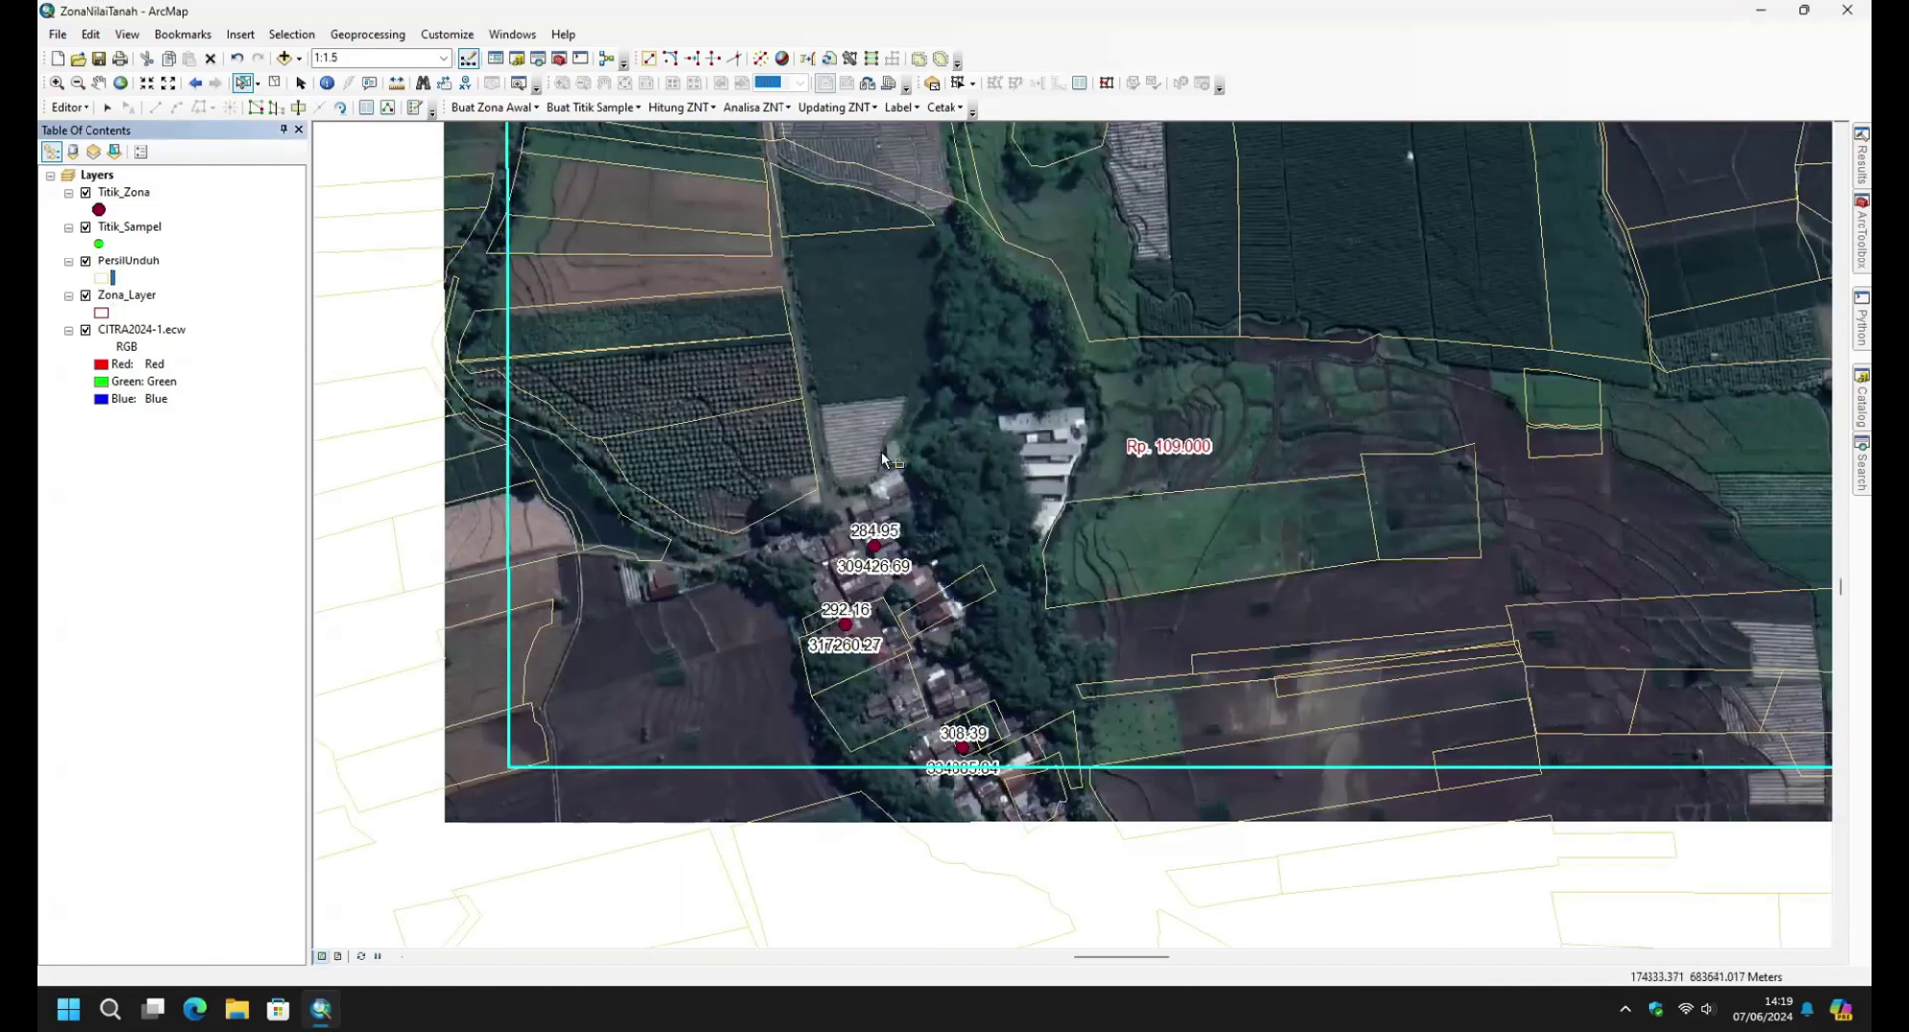
{"action": "left_click", "coordinate": [115, 151]}
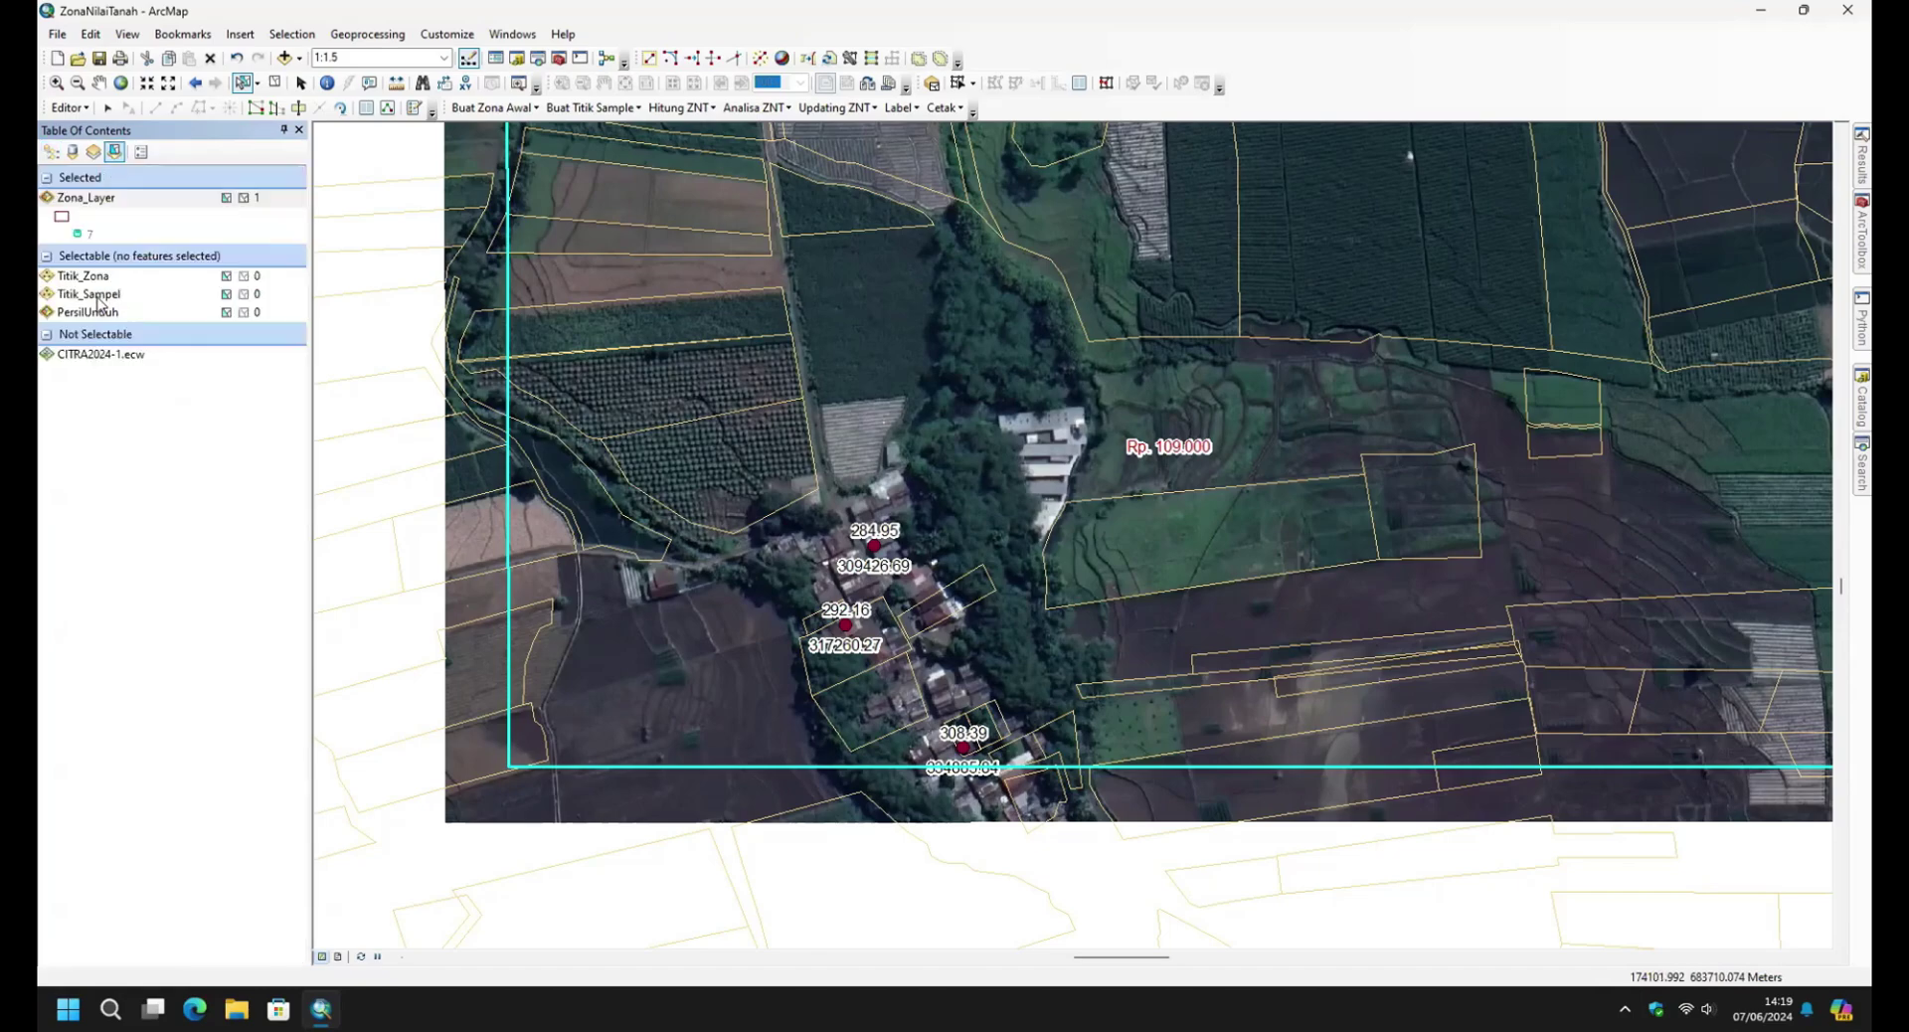
{"action": "left_click", "coordinate": [51, 151]}
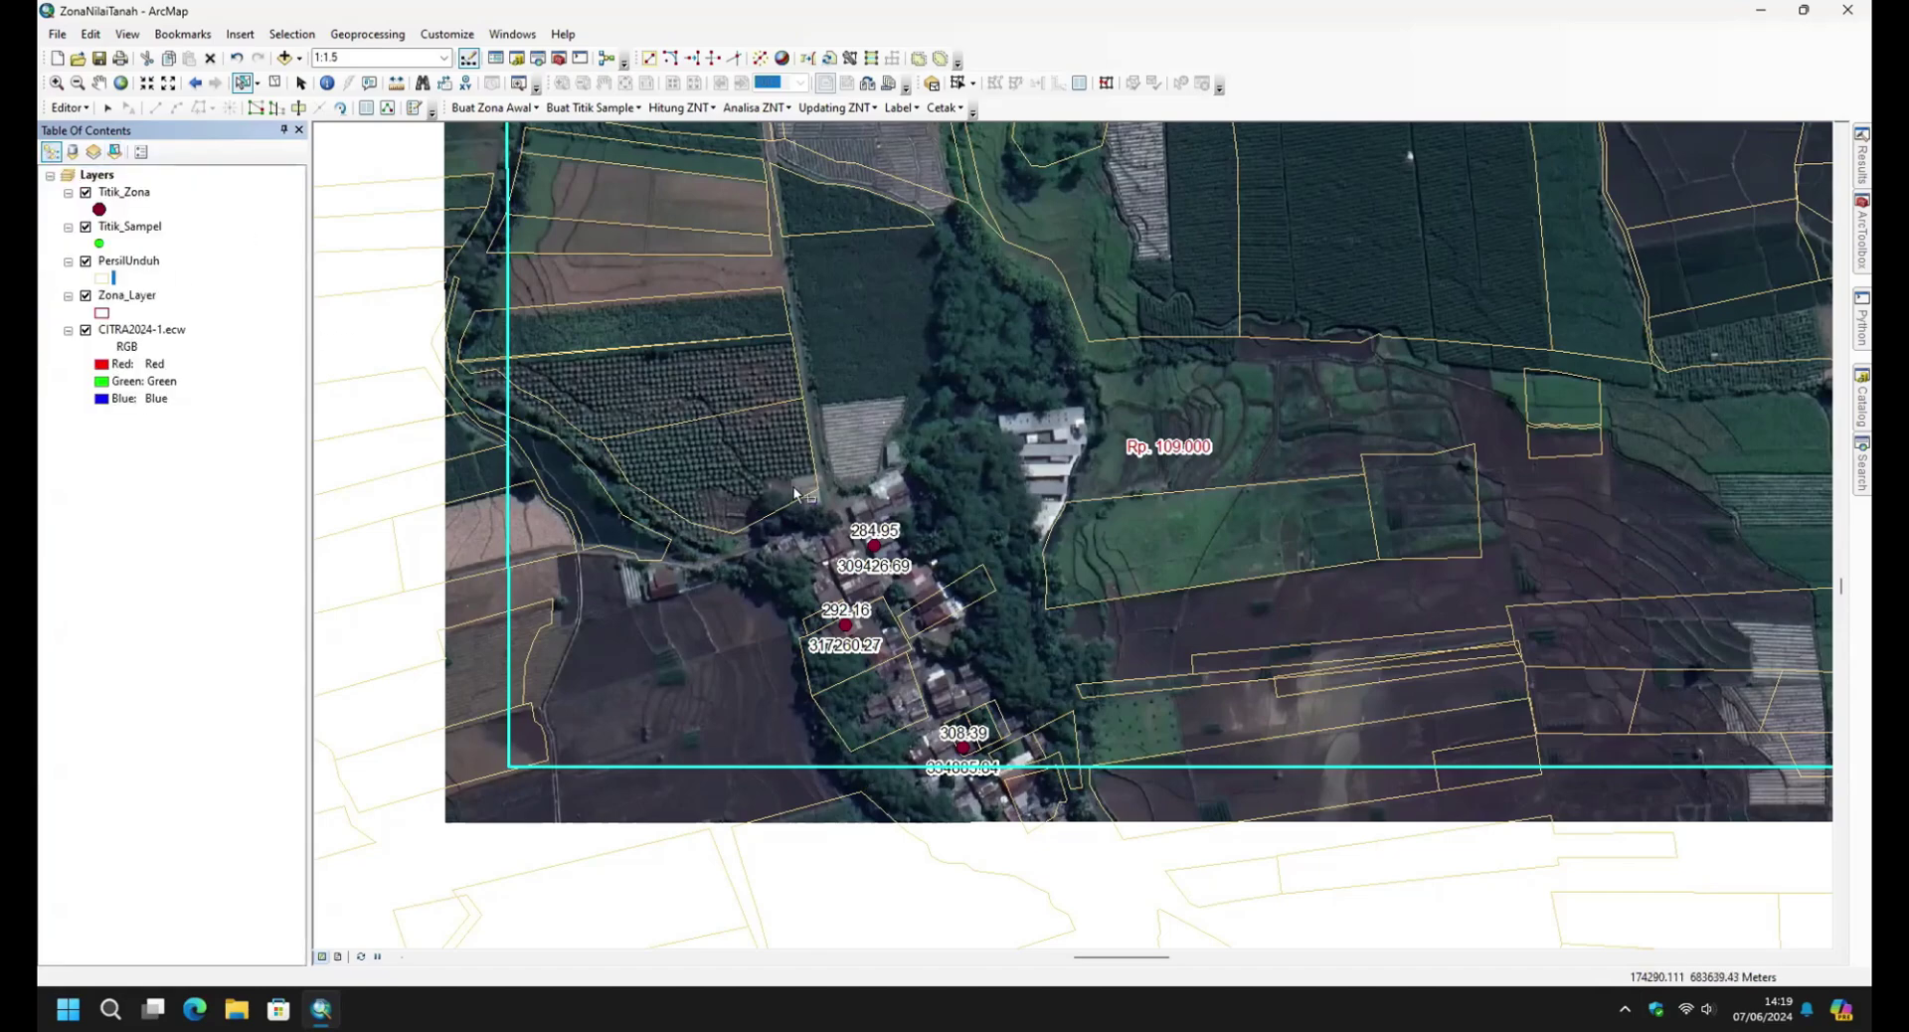
Cut the selected Rp. 109.000 zone polygon around the settlement with the three points, following the imagery and parcel edges up to the southern zone boundary.
{"action": "left_click", "coordinate": [299, 108]}
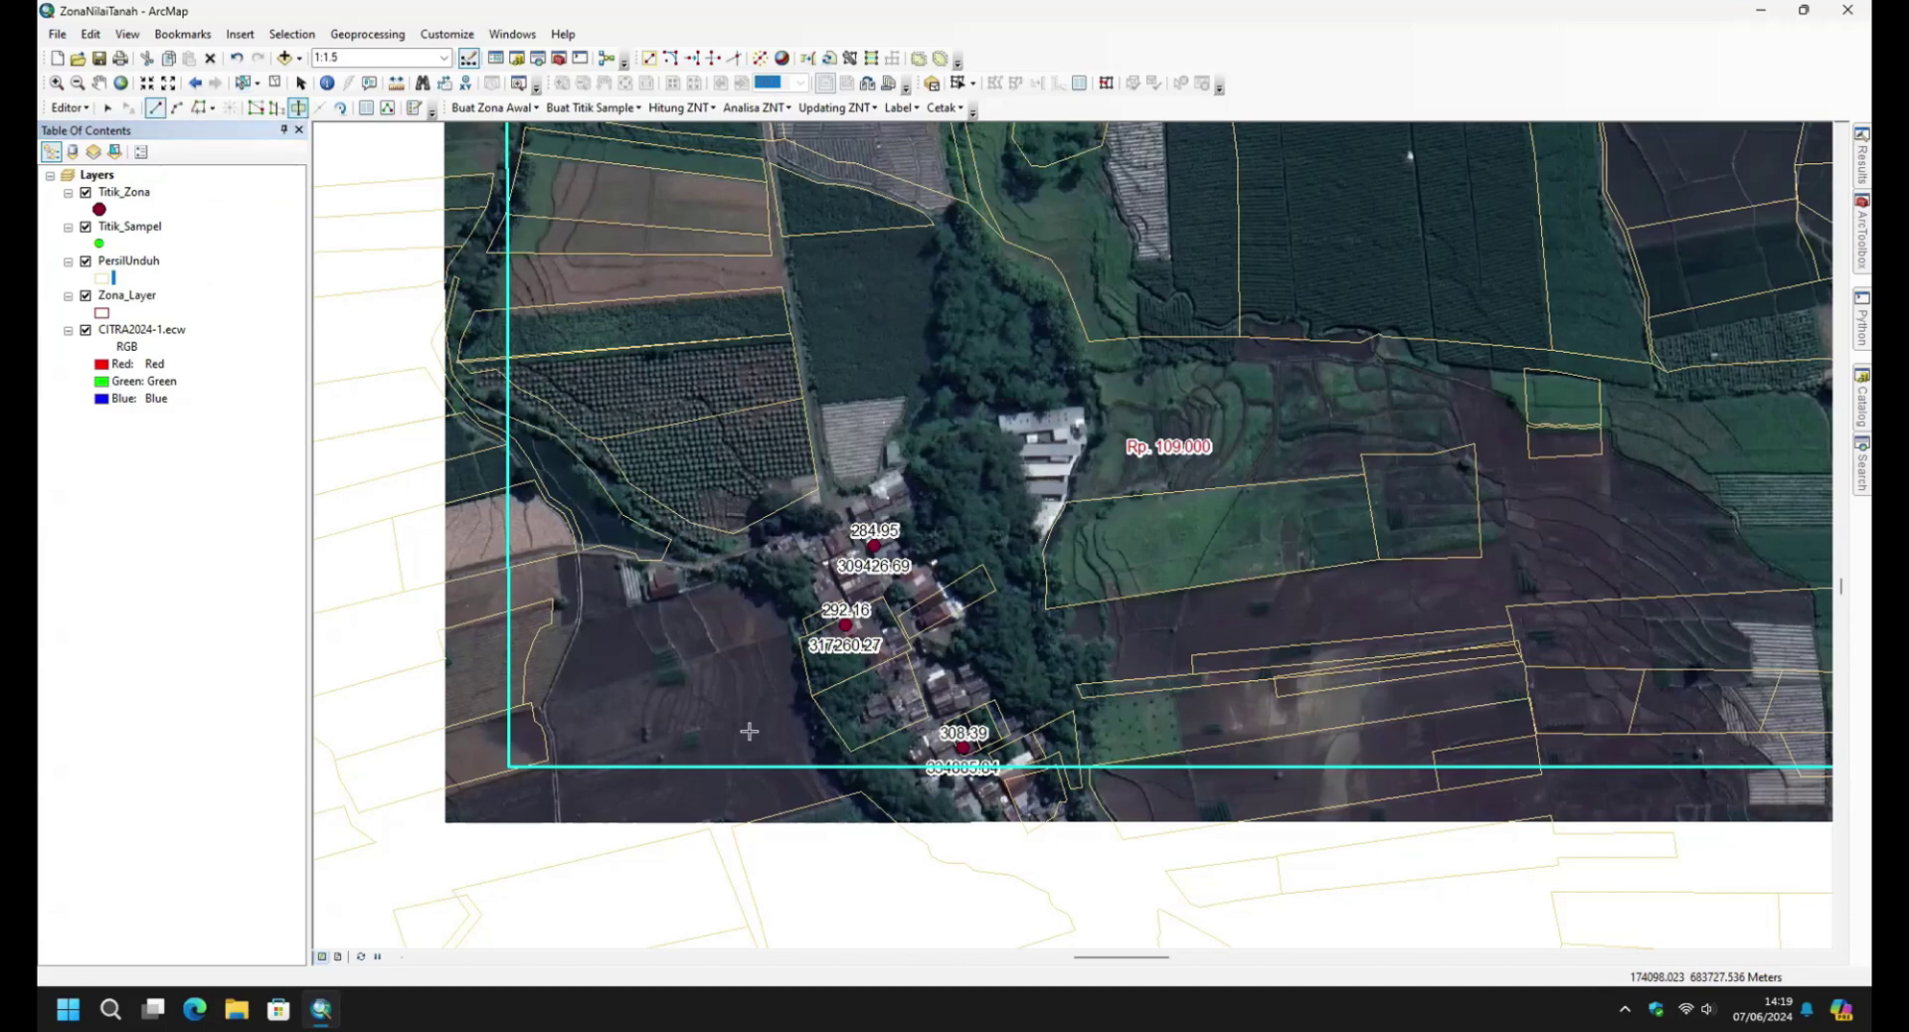
{"action": "left_click", "coordinate": [878, 779]}
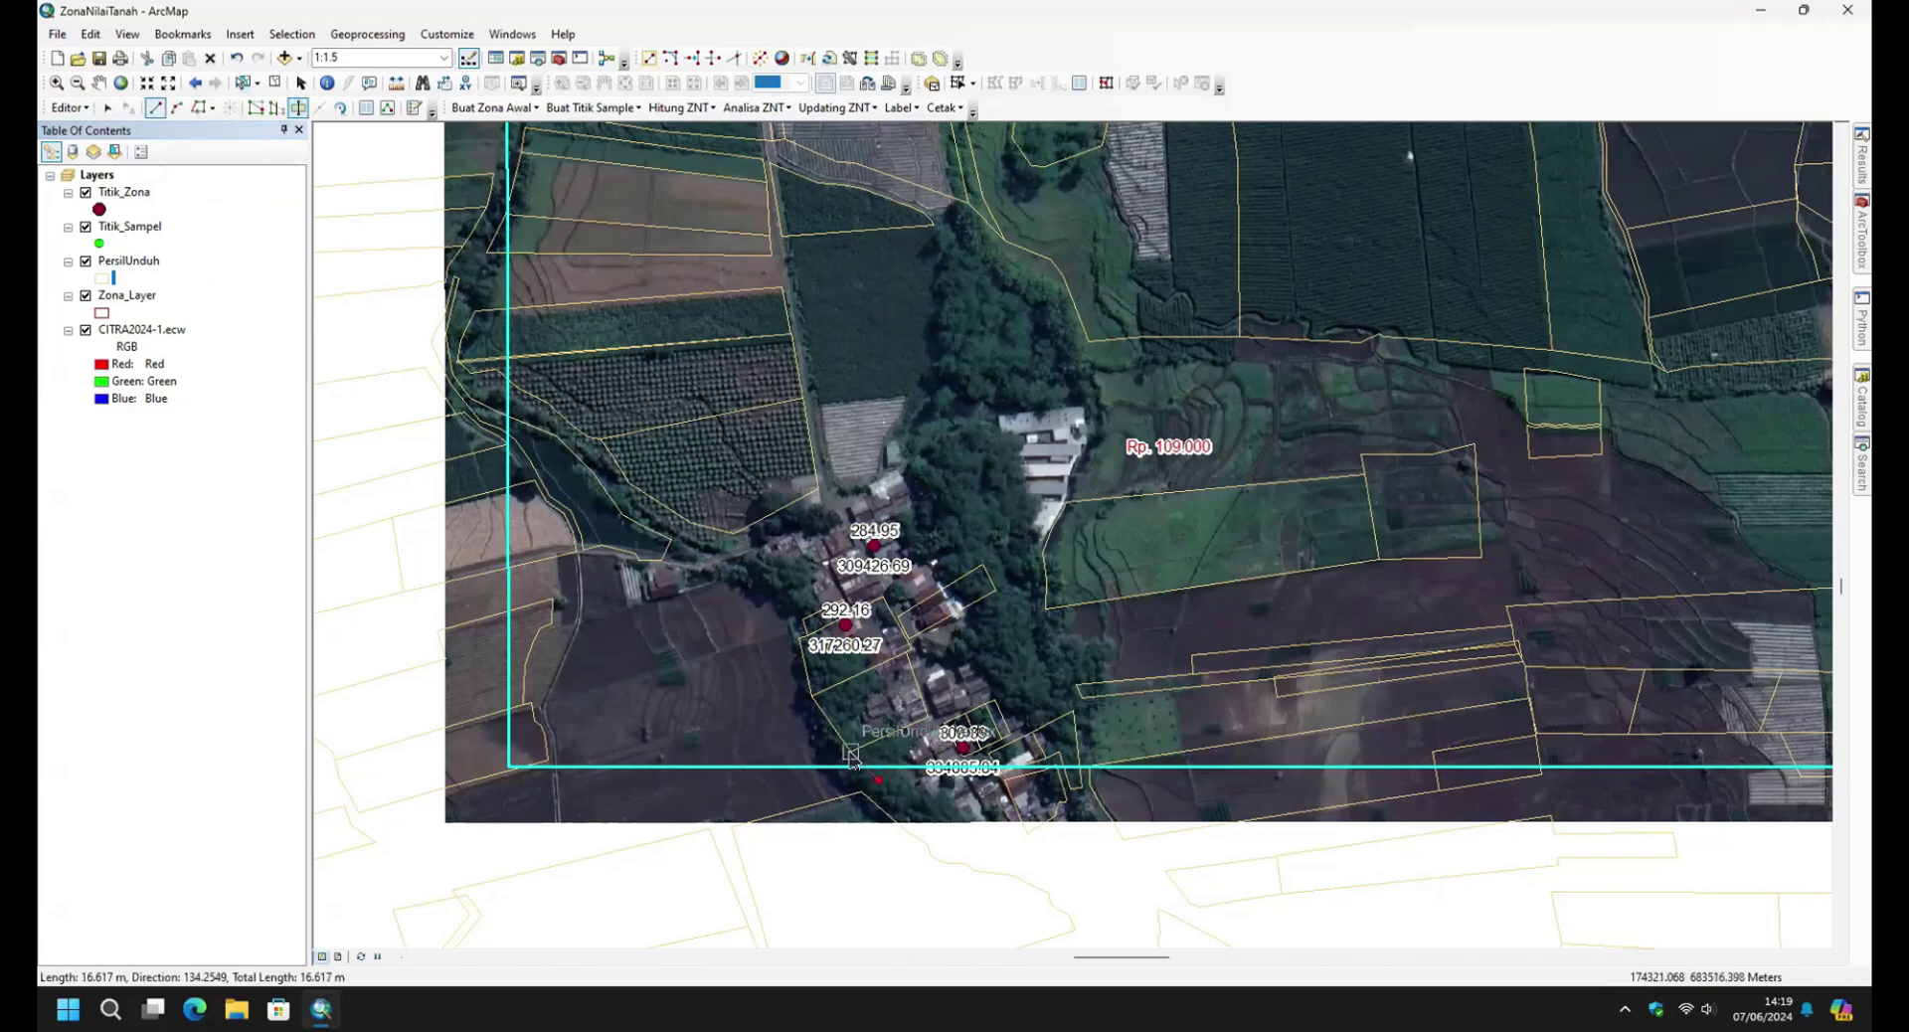
{"action": "left_click", "coordinate": [850, 751]}
{"action": "left_click", "coordinate": [813, 695]}
{"action": "left_click", "coordinate": [798, 636]}
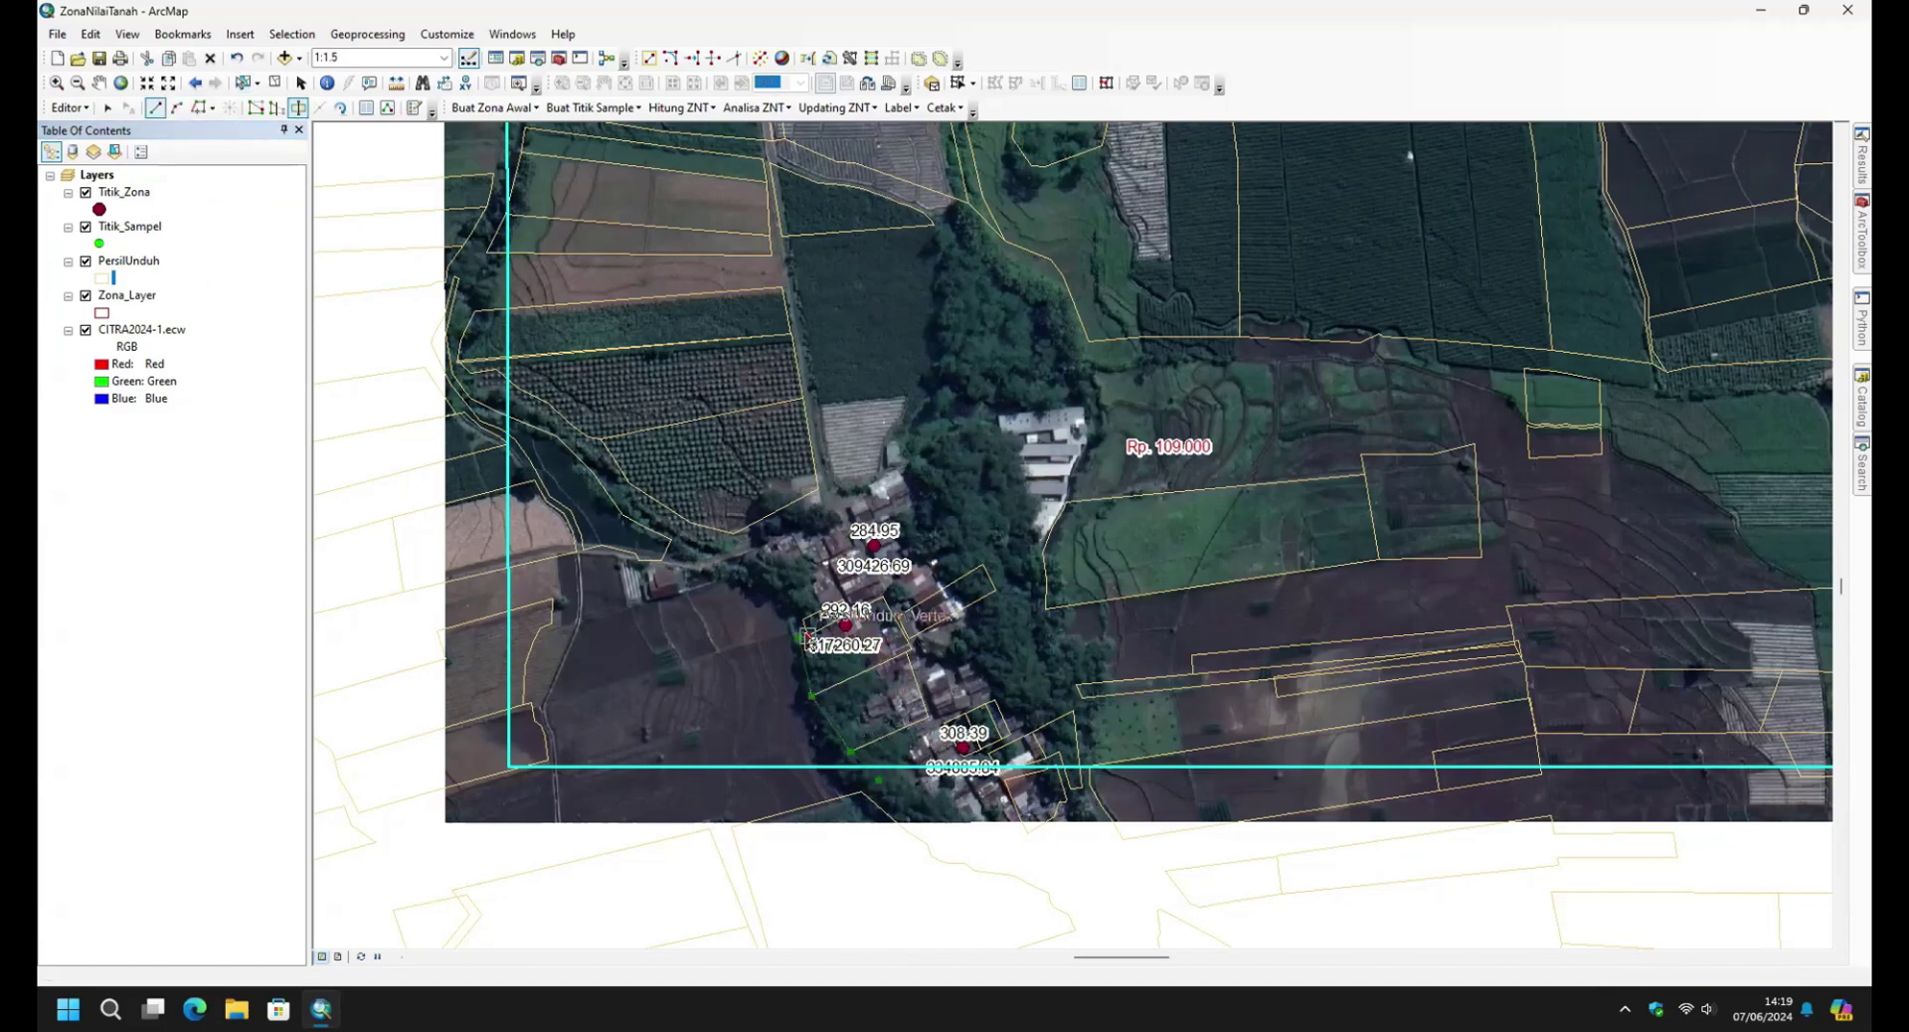
{"action": "left_click", "coordinate": [804, 619]}
{"action": "left_click", "coordinate": [740, 551]}
{"action": "left_click", "coordinate": [885, 476]}
{"action": "left_click", "coordinate": [888, 446]}
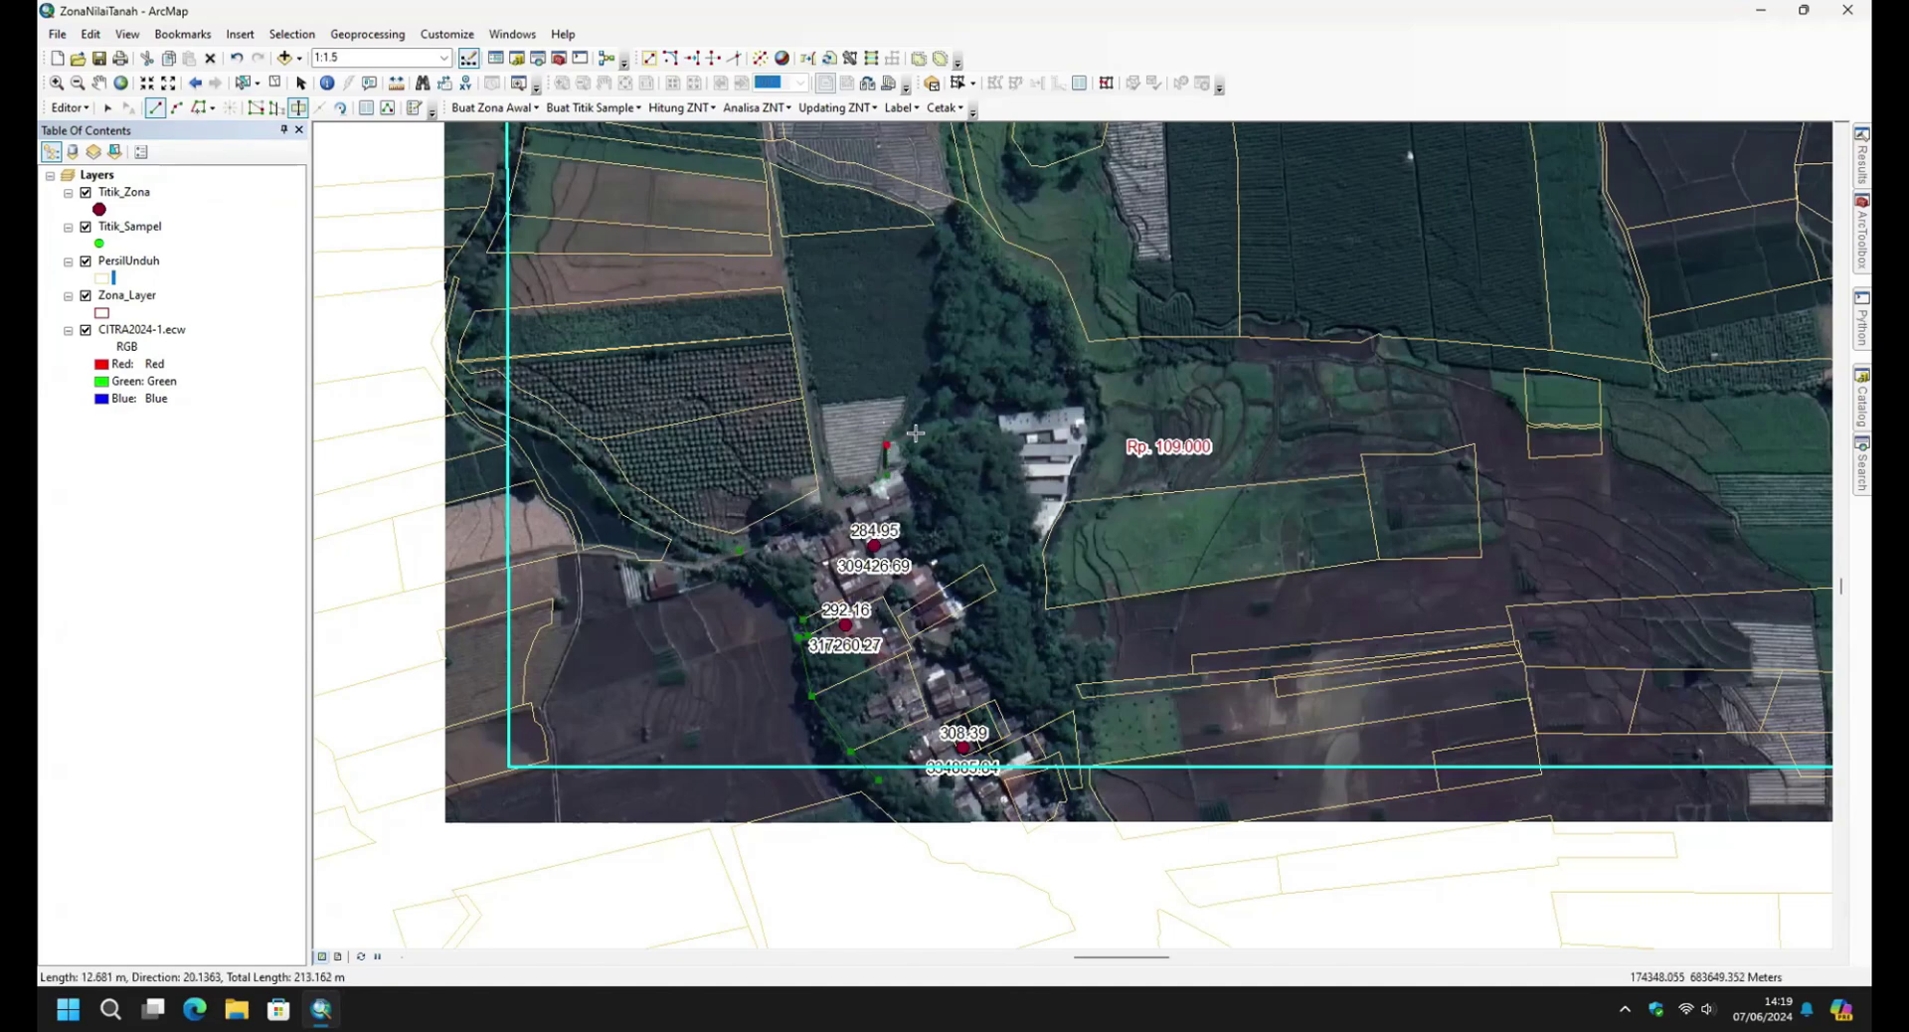
{"action": "left_click", "coordinate": [916, 434]}
{"action": "left_click", "coordinate": [1000, 415]}
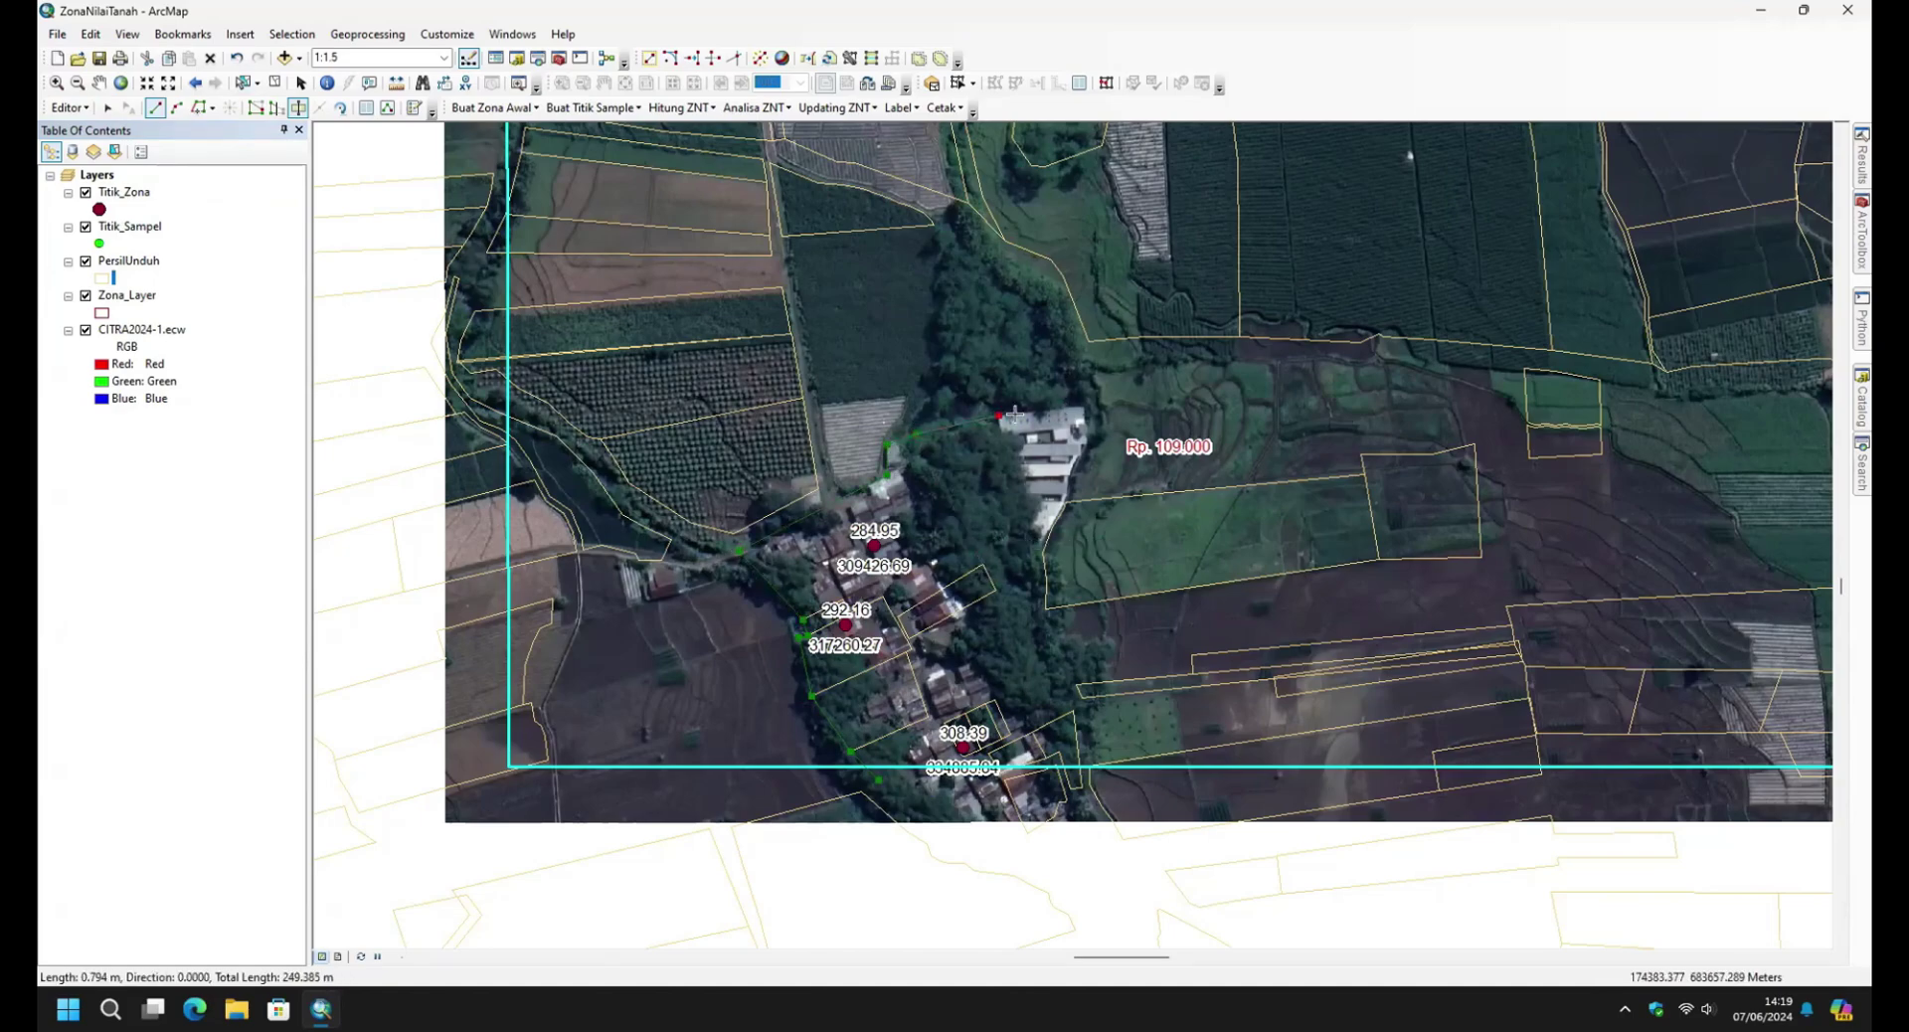
{"action": "left_click", "coordinate": [1086, 409]}
{"action": "left_click", "coordinate": [1088, 441]}
{"action": "left_click", "coordinate": [1067, 502]}
{"action": "left_click", "coordinate": [1052, 527]}
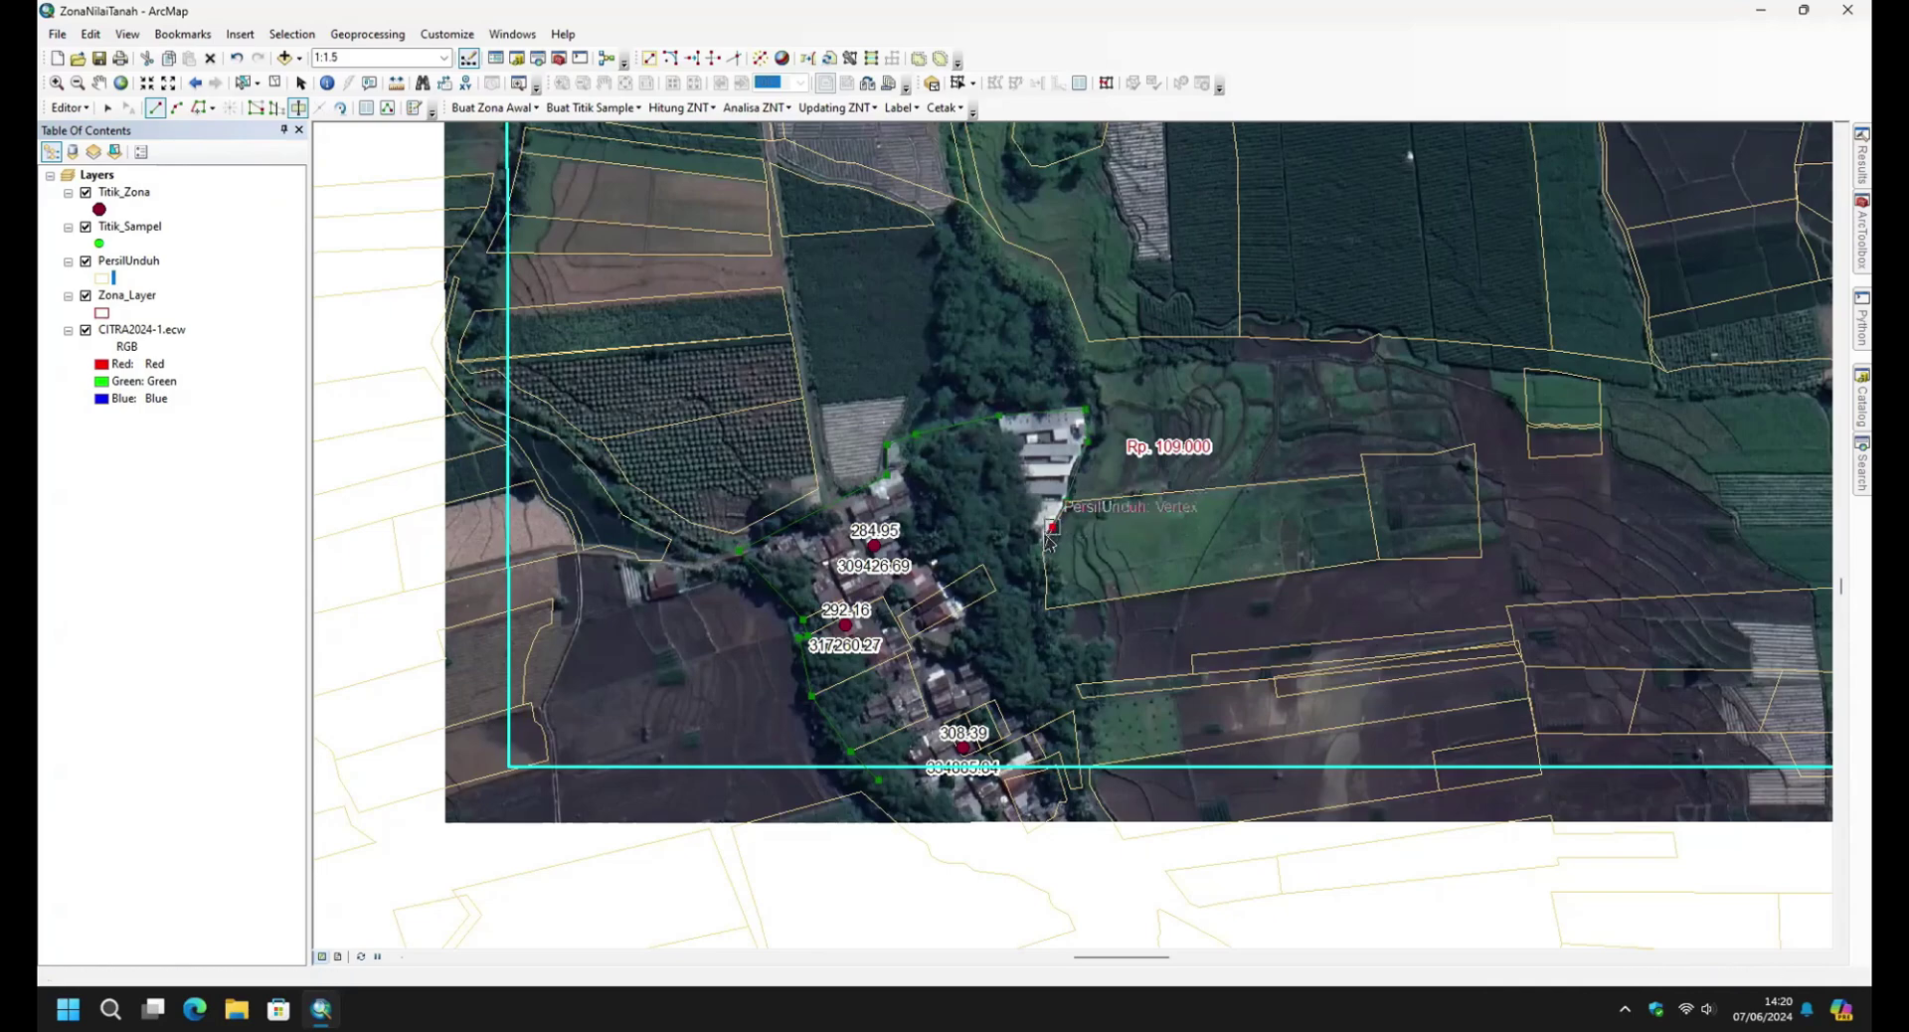
{"action": "left_click", "coordinate": [1043, 552]}
{"action": "left_click", "coordinate": [1048, 579]}
{"action": "left_click", "coordinate": [1046, 608]}
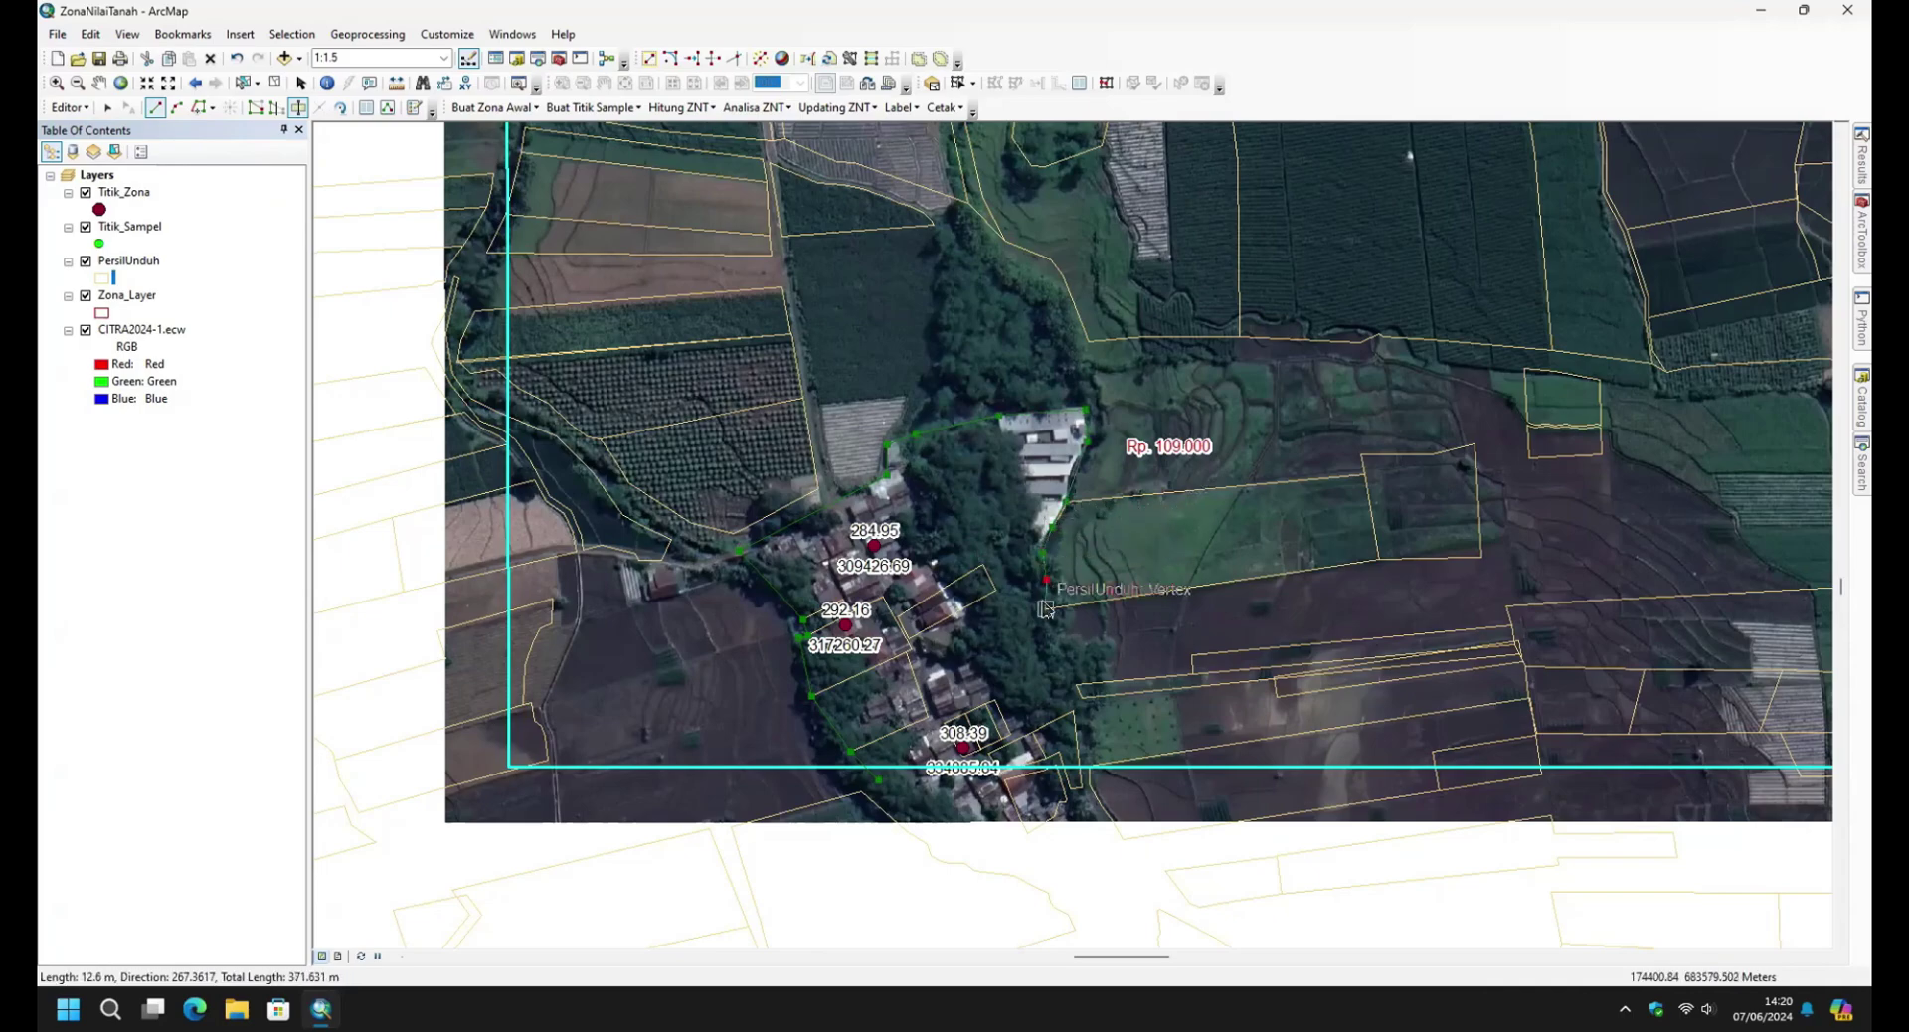
{"action": "left_click", "coordinate": [1073, 711]}
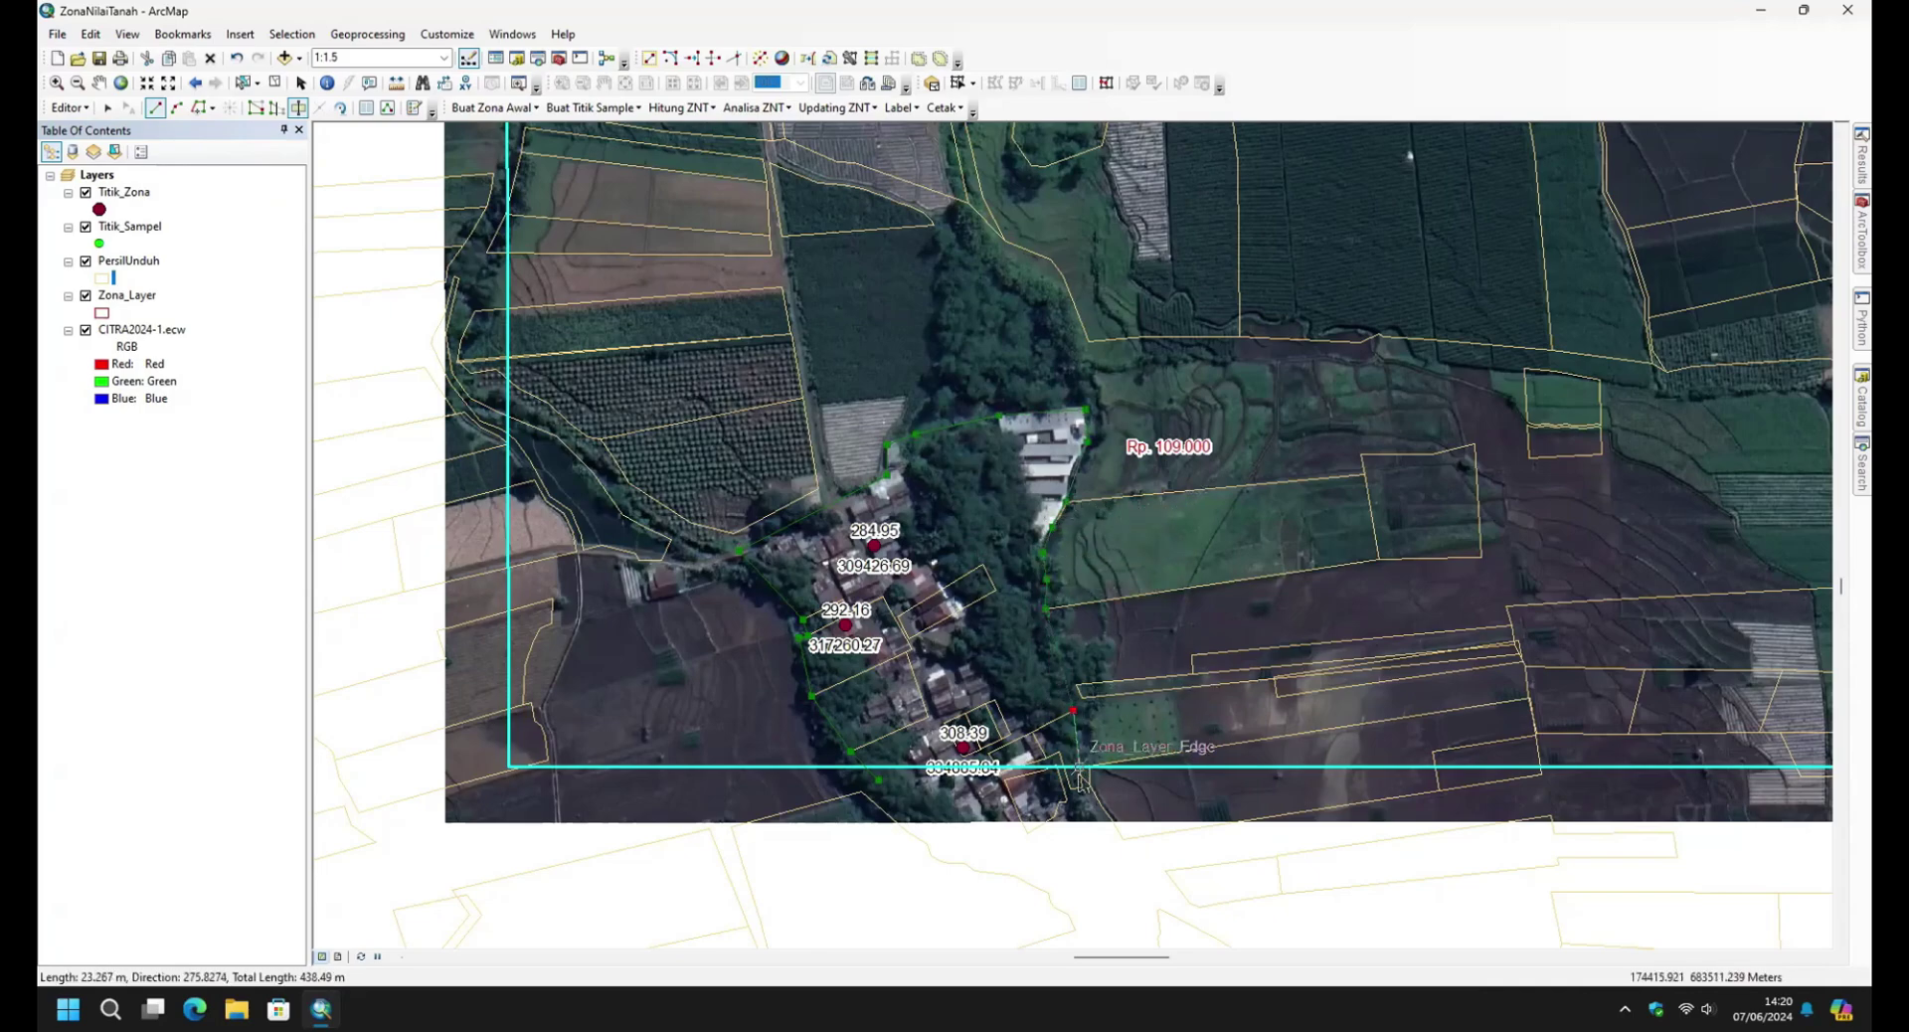
{"action": "double_click", "coordinate": [1081, 788]}
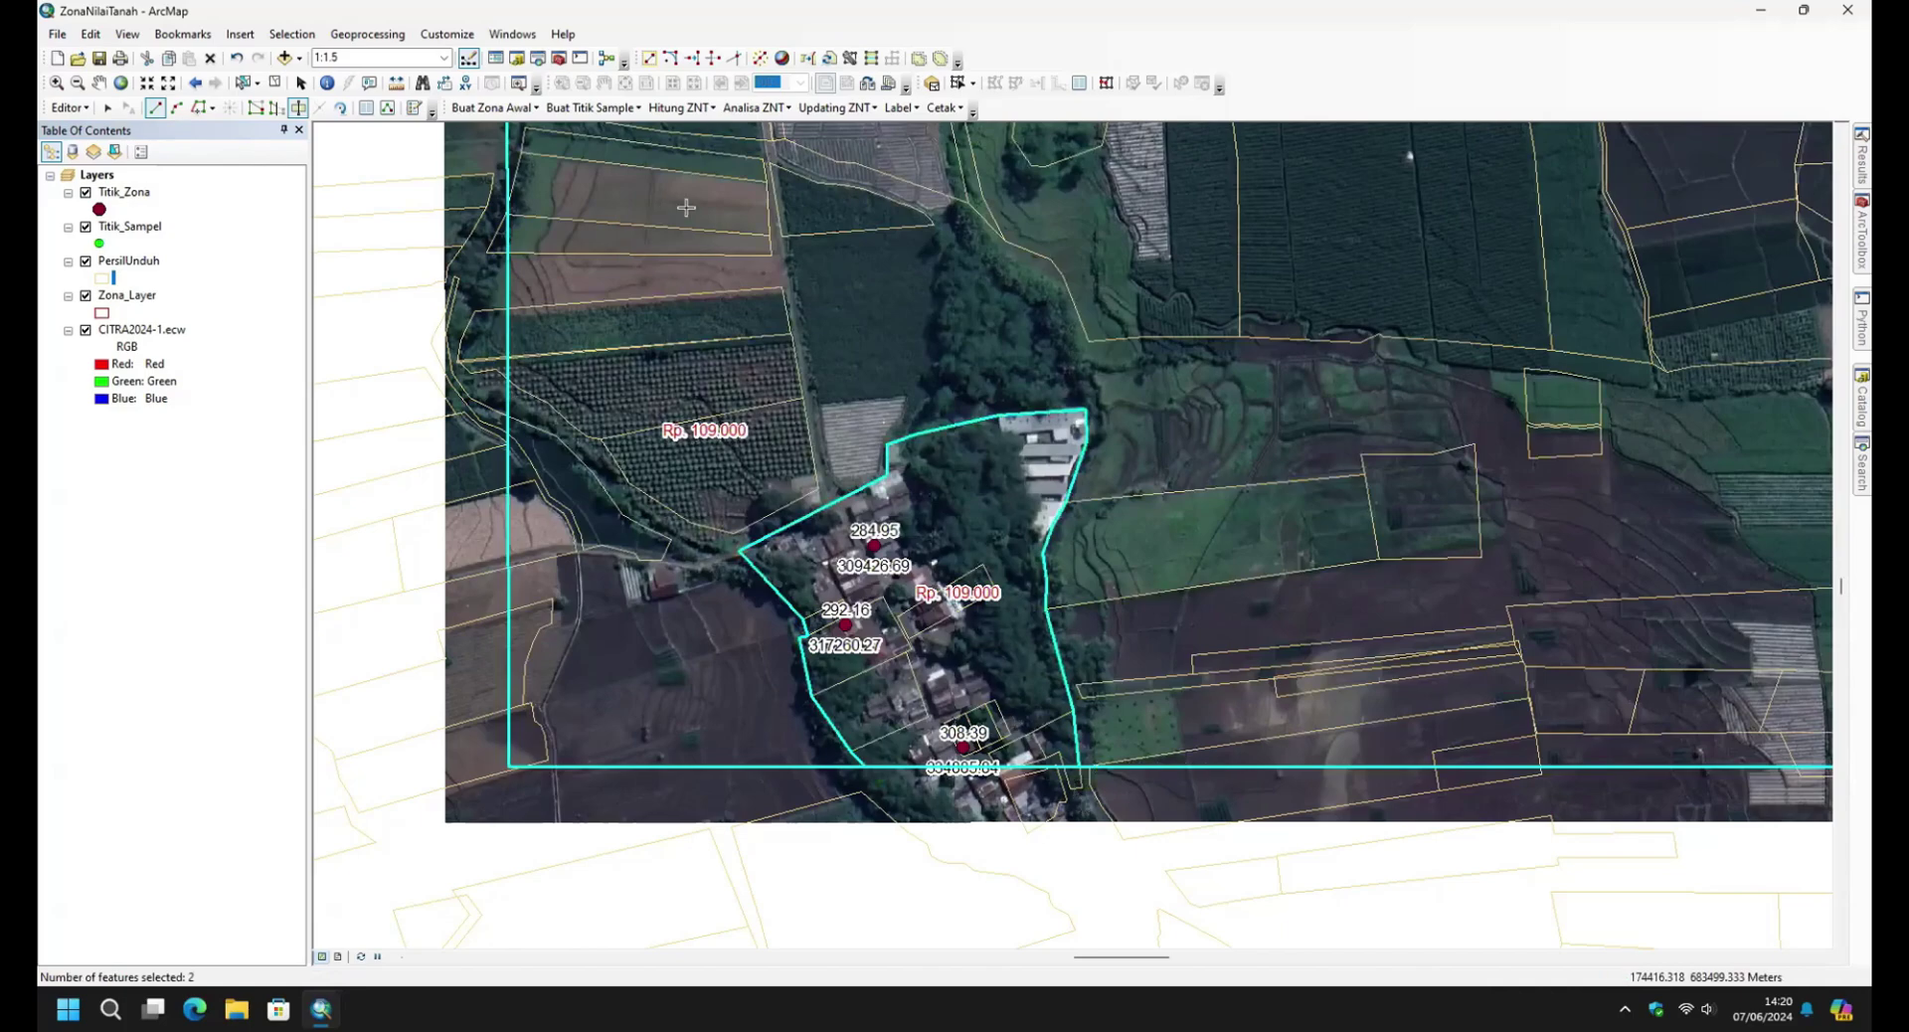
Stop editing with the edits saved and select the newly cut settlement polygon.
{"action": "left_click", "coordinate": [69, 108]}
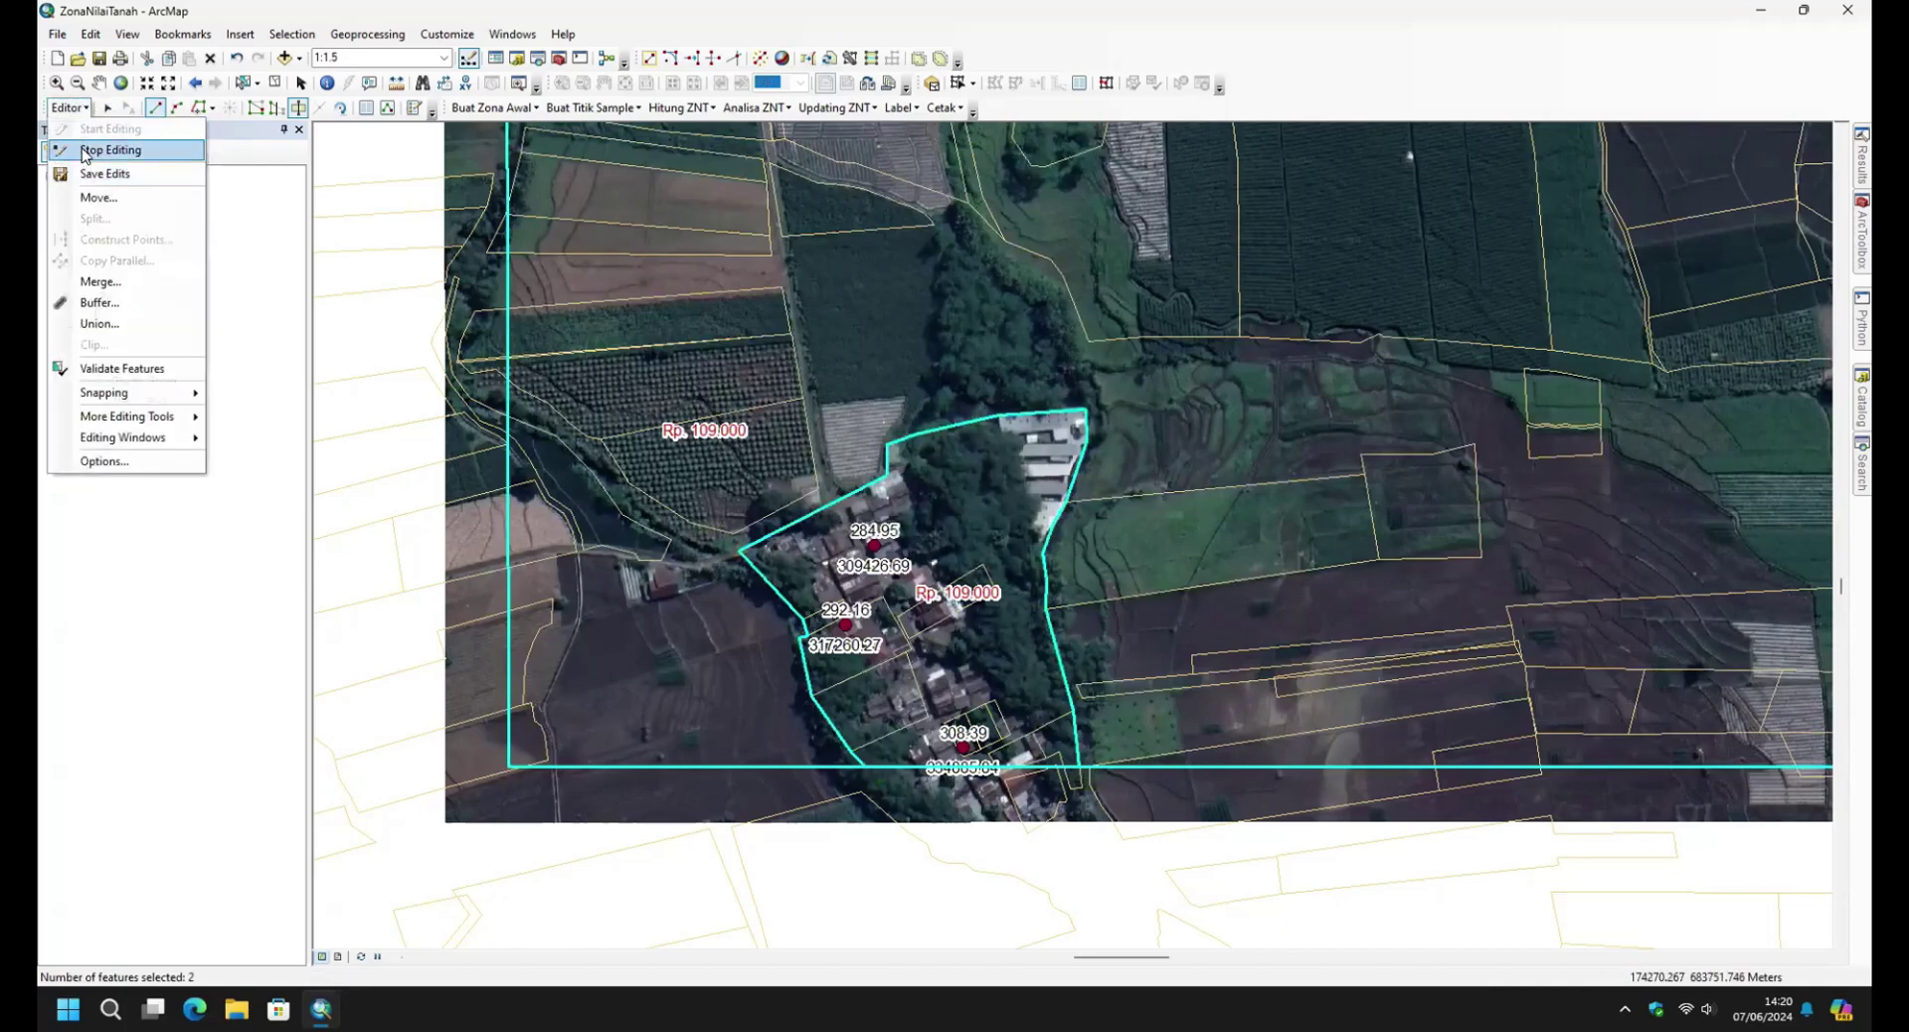
{"action": "left_click", "coordinate": [83, 150]}
{"action": "left_click", "coordinate": [882, 560]}
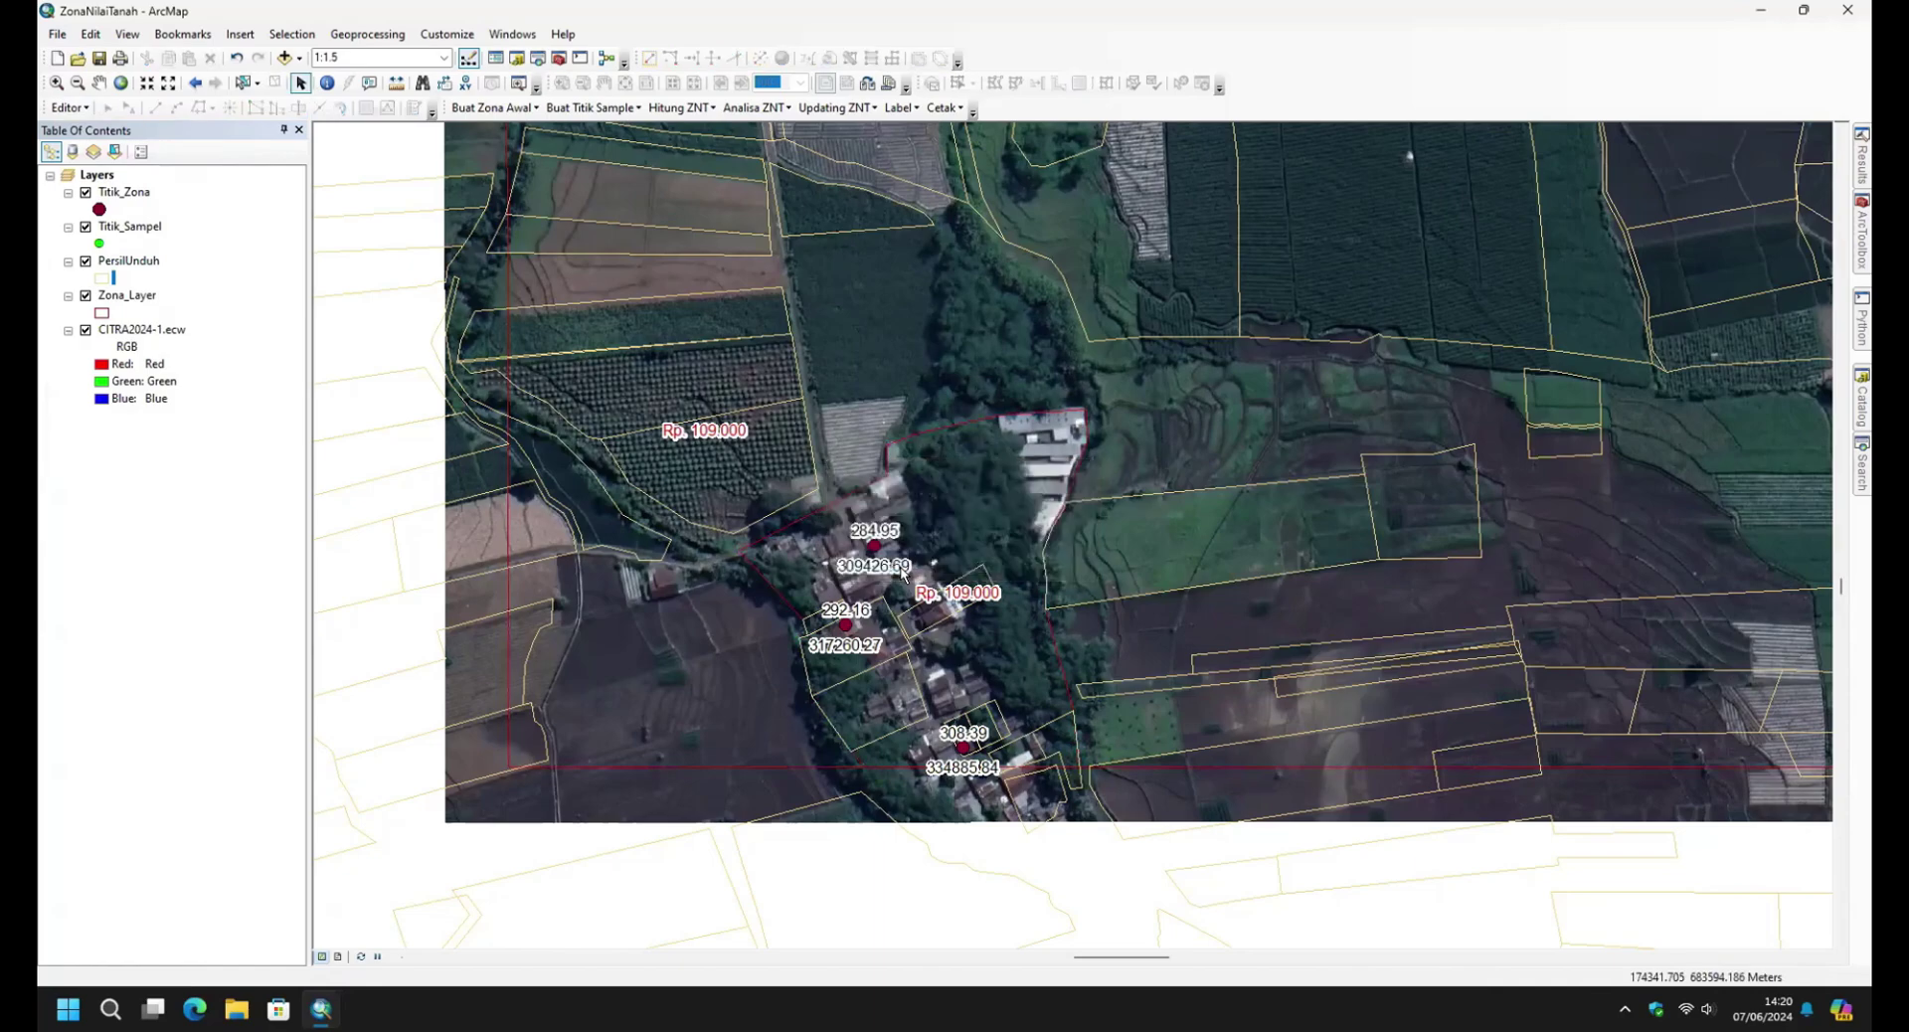
{"action": "left_click", "coordinate": [242, 83]}
{"action": "left_click", "coordinate": [985, 665]}
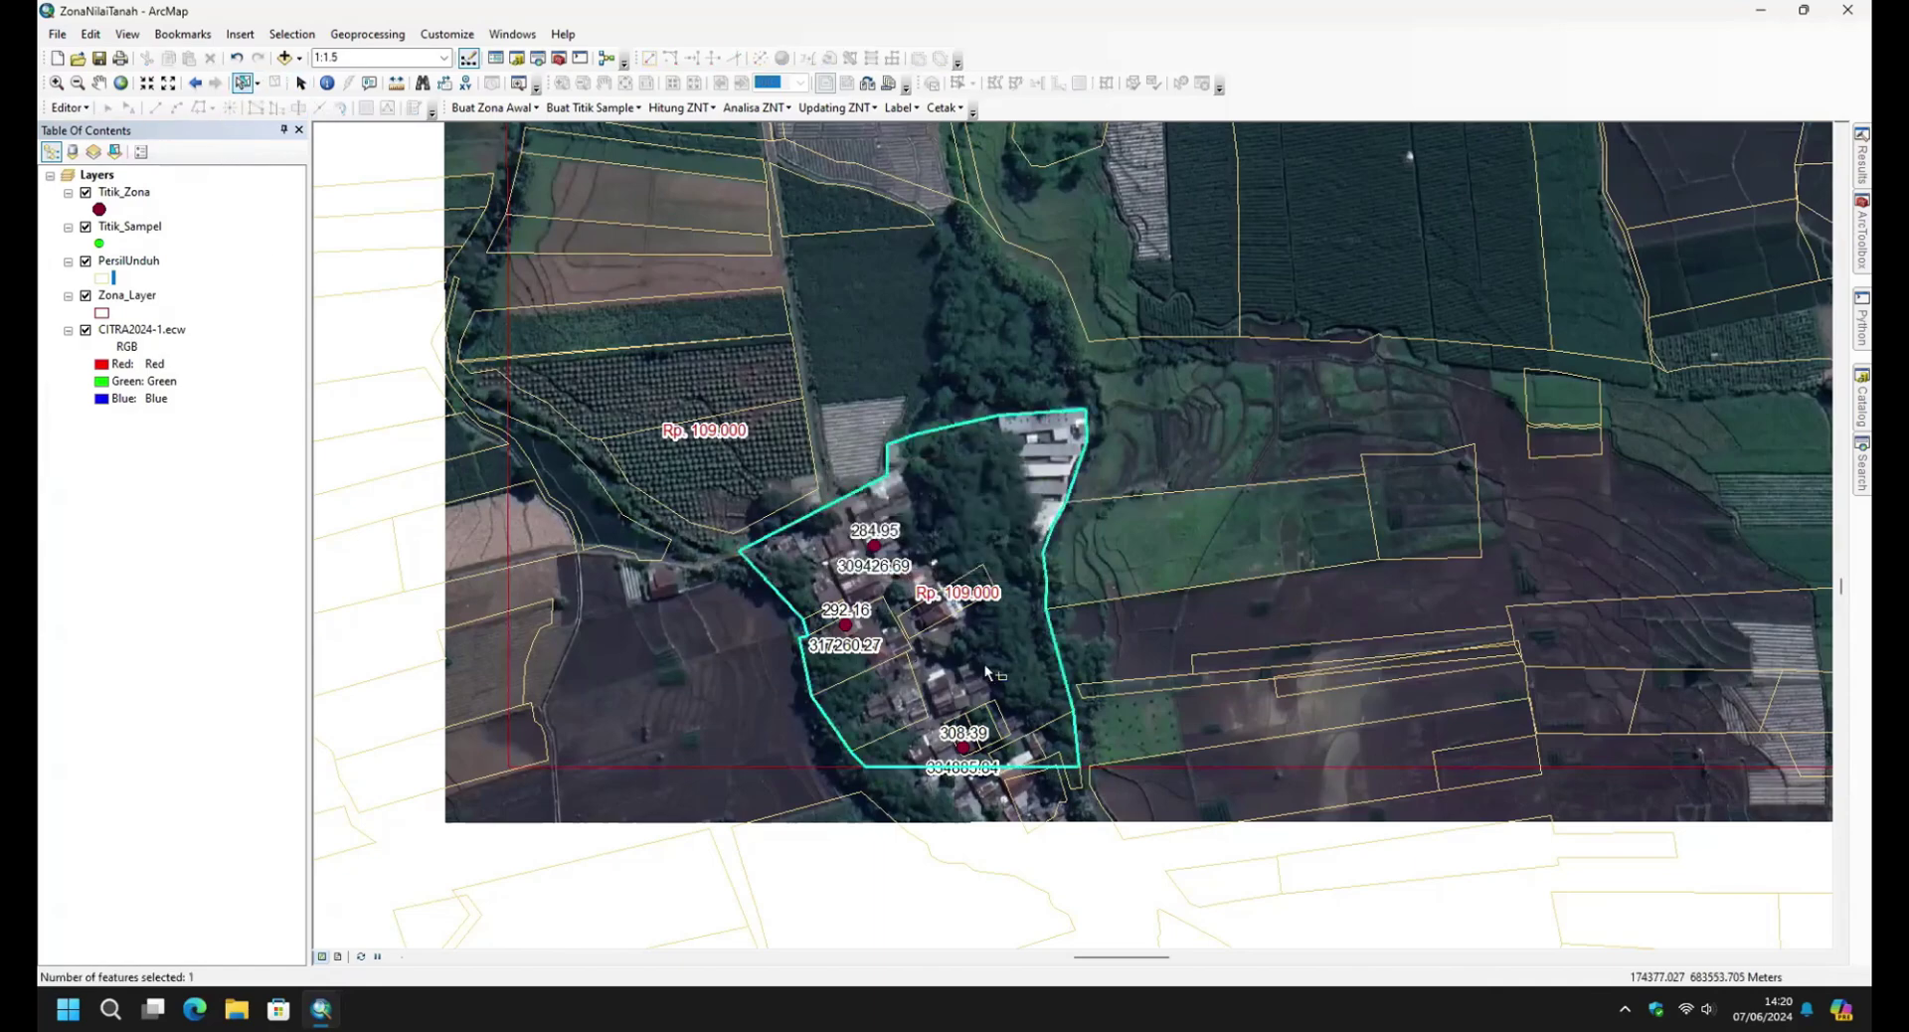
Identify the settlement polygon in Zona_Layer and examine its JENIS_ZONA attribute.
{"action": "left_click", "coordinate": [327, 83]}
{"action": "left_click", "coordinate": [950, 524]}
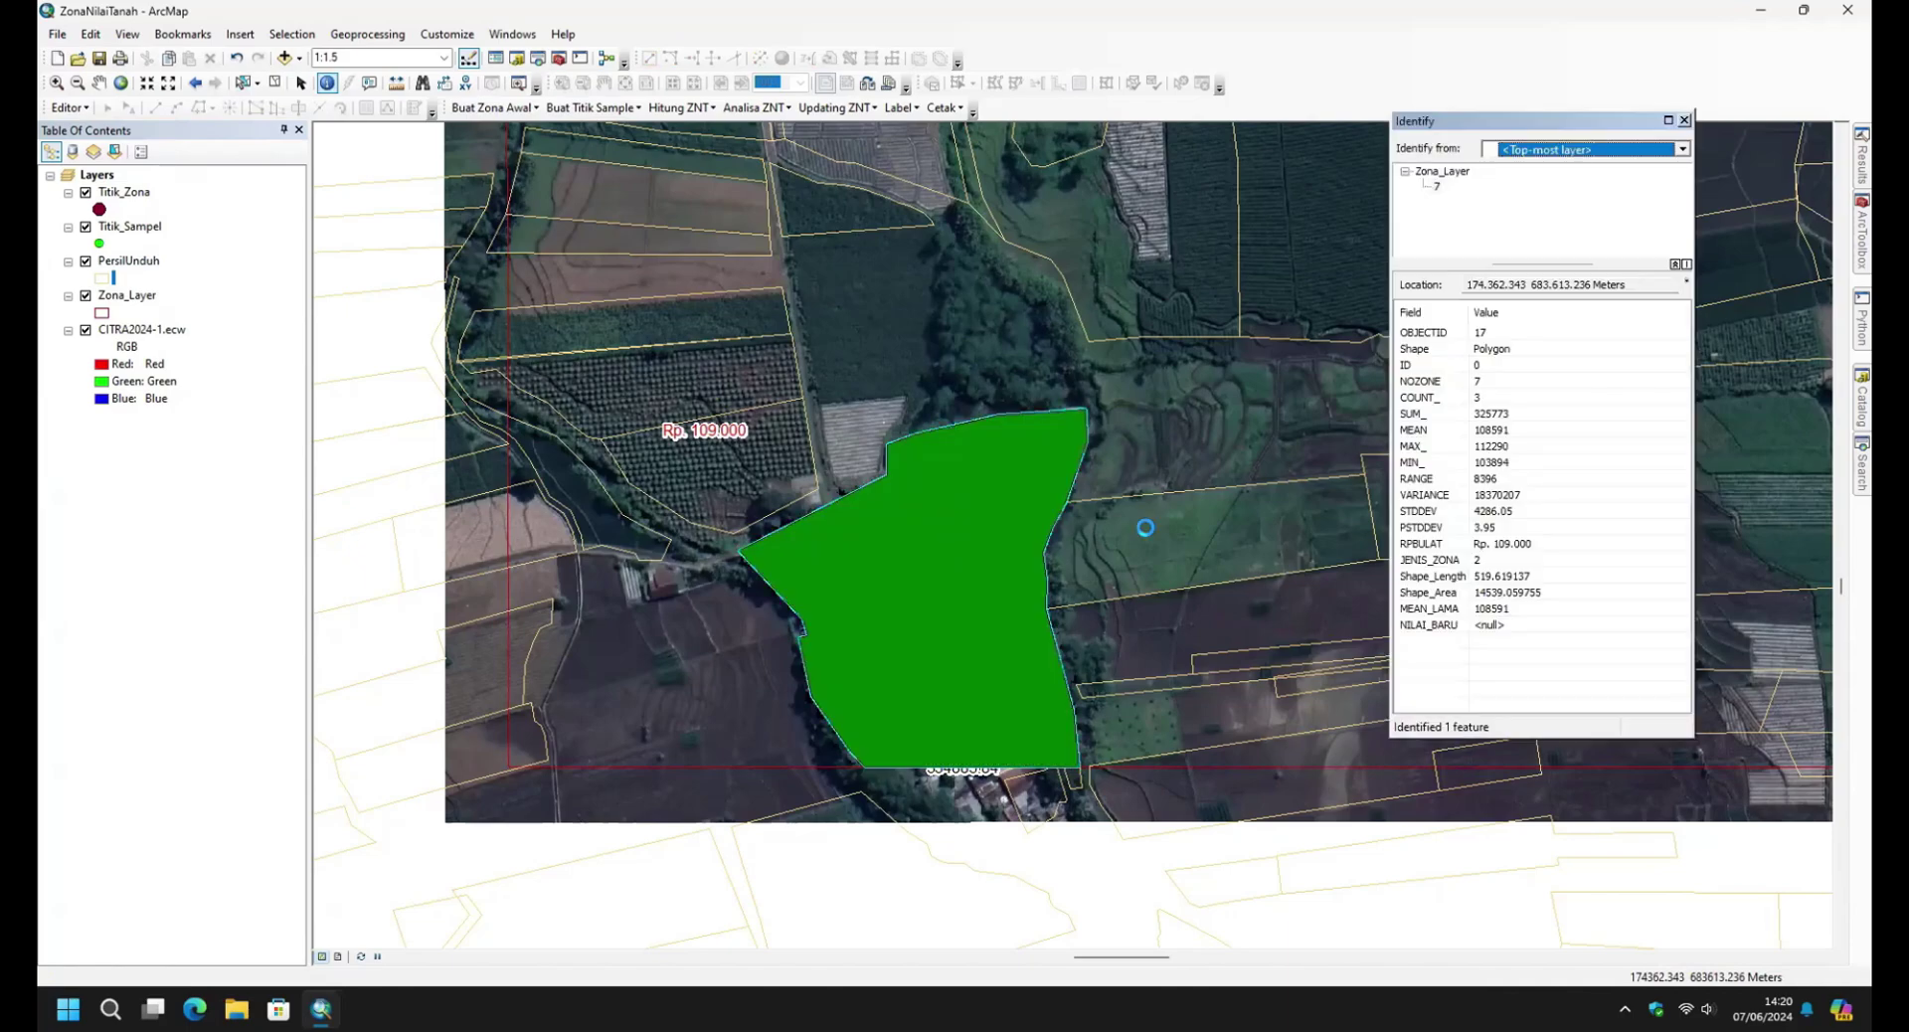
{"action": "left_click", "coordinate": [1471, 561]}
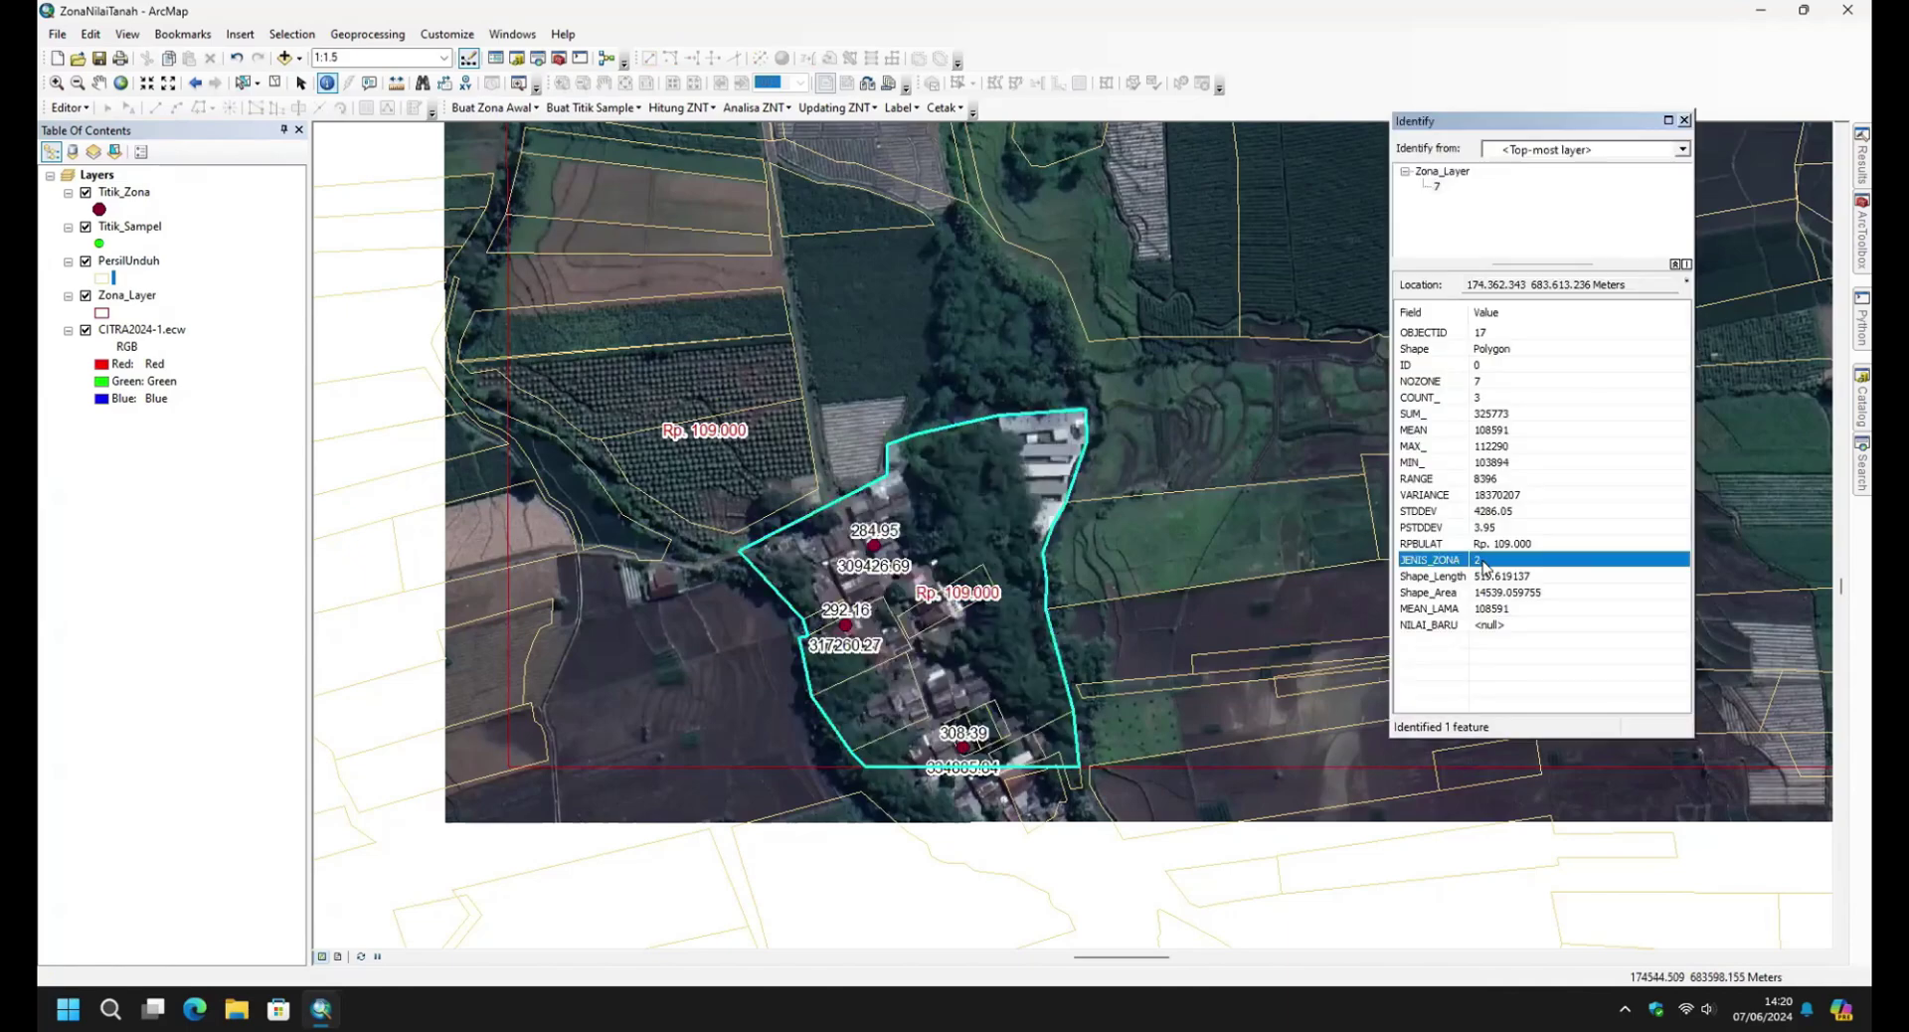
{"action": "left_click", "coordinate": [1685, 121]}
Start an edit session on Zona_Layer.
{"action": "left_click", "coordinate": [70, 108]}
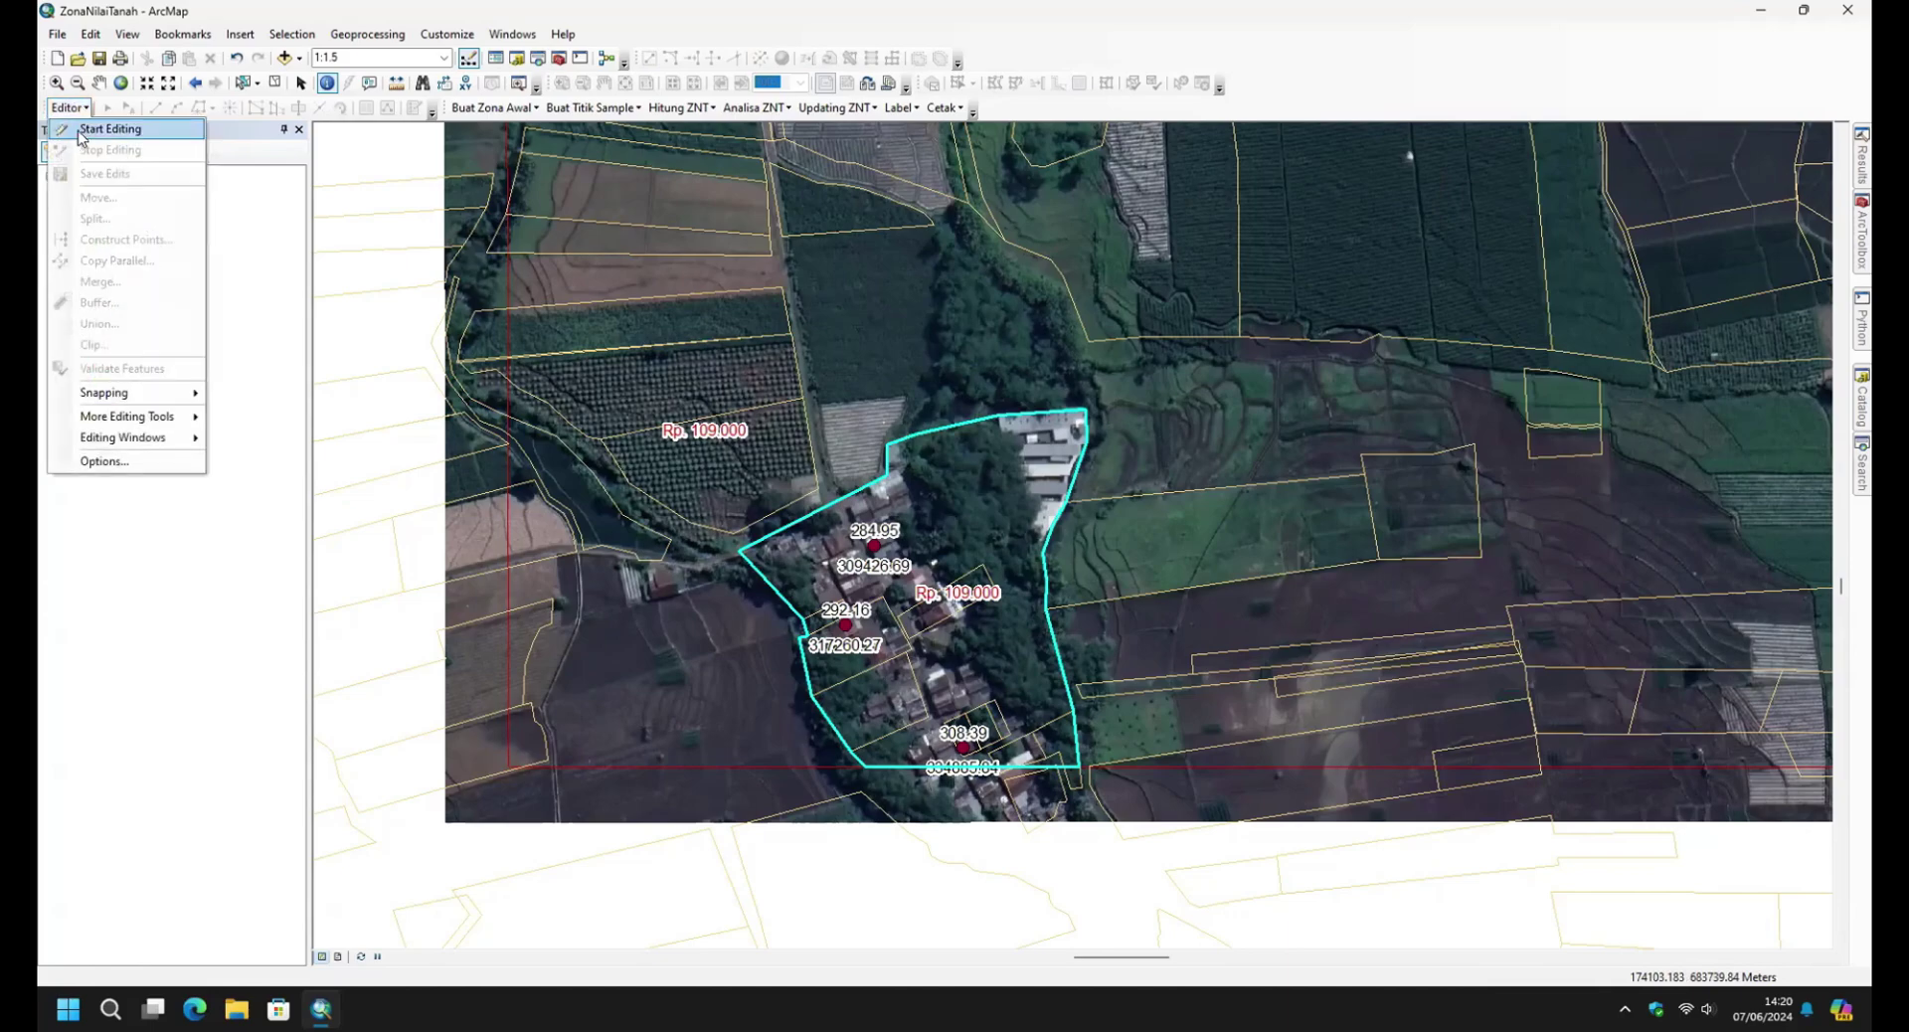
{"action": "left_click", "coordinate": [80, 128]}
{"action": "left_click", "coordinate": [823, 387]}
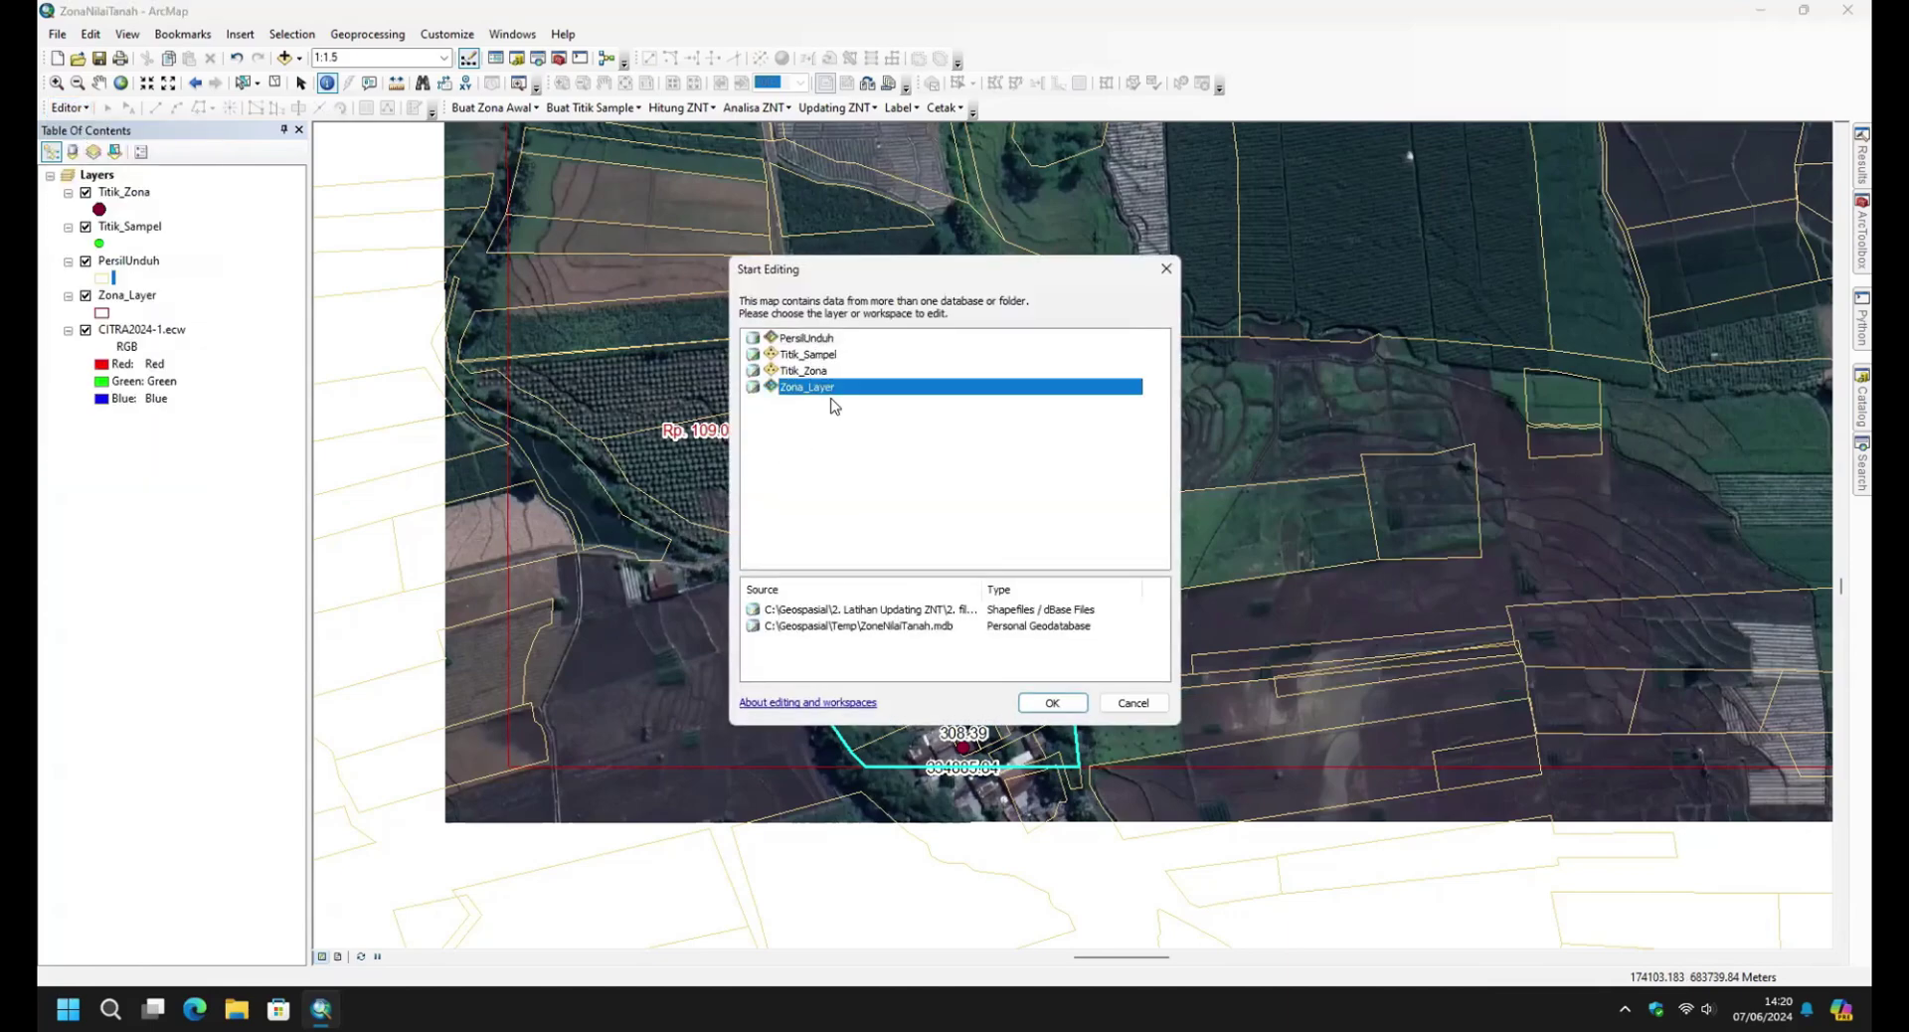
{"action": "left_click", "coordinate": [1054, 701]}
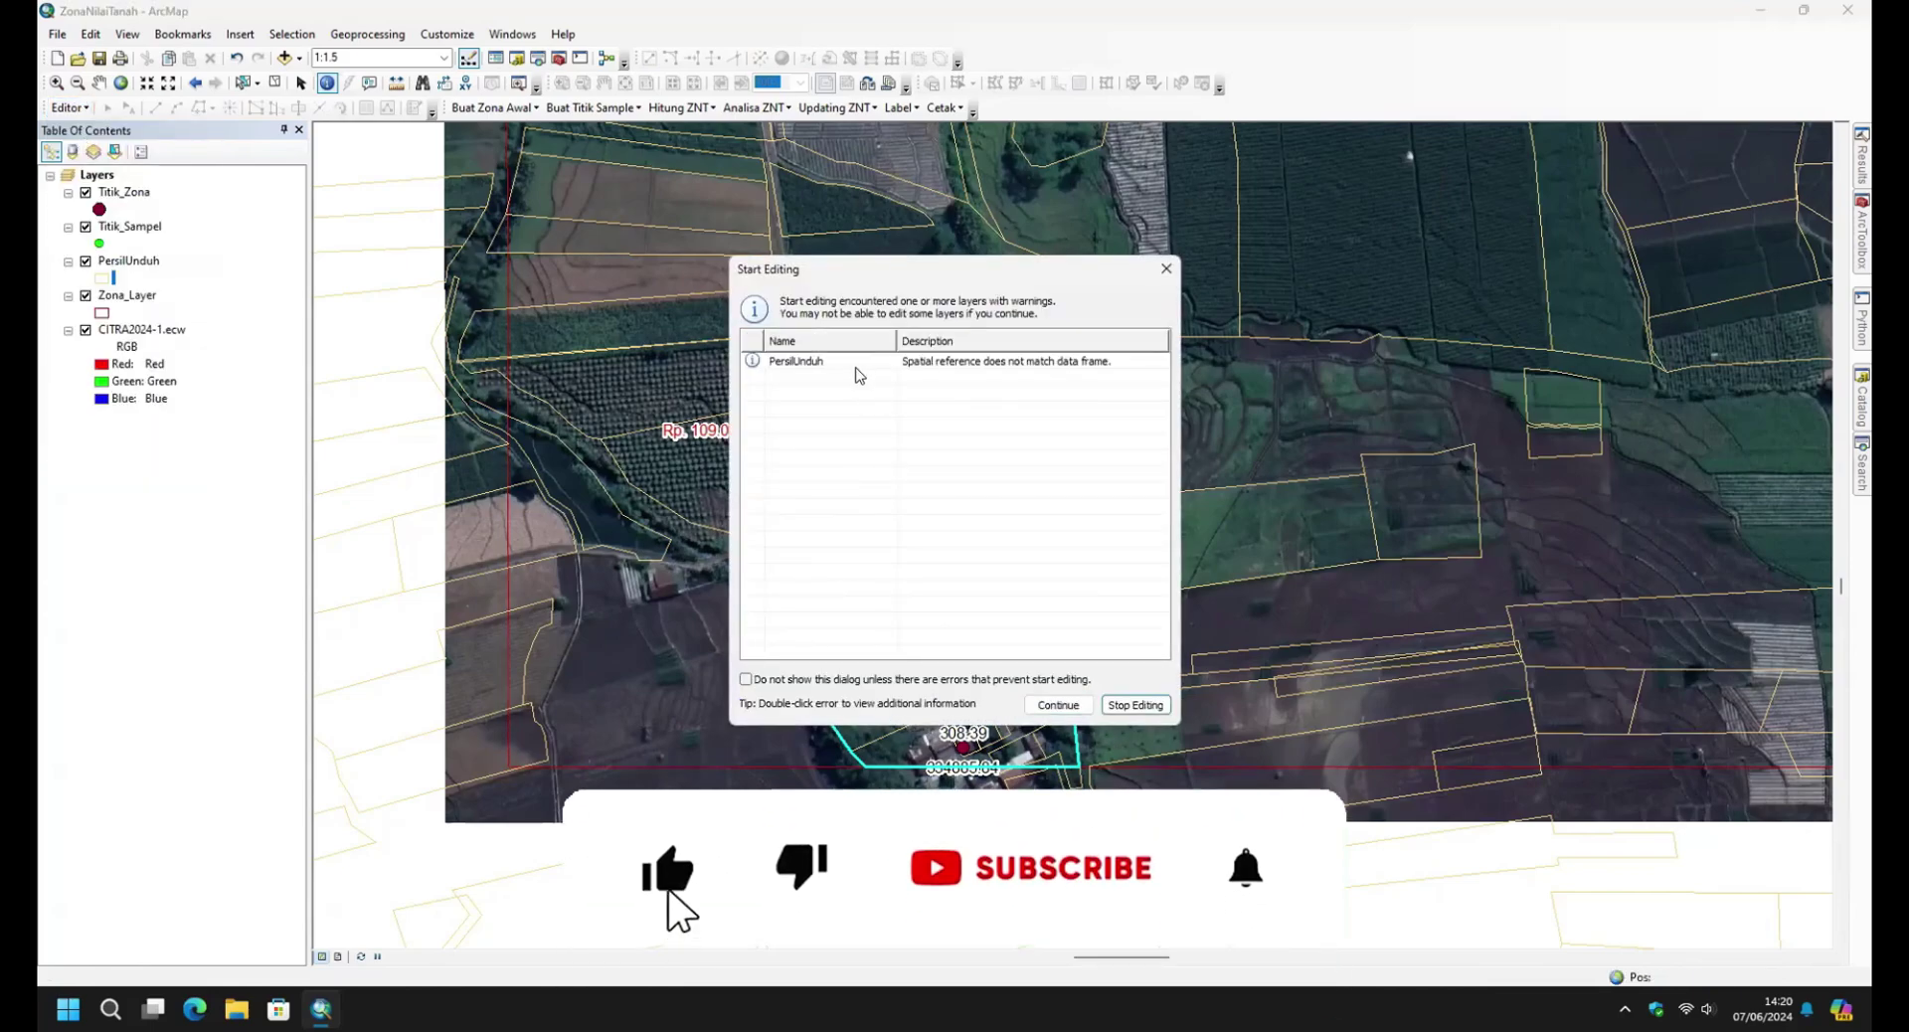
{"action": "left_click", "coordinate": [1058, 705]}
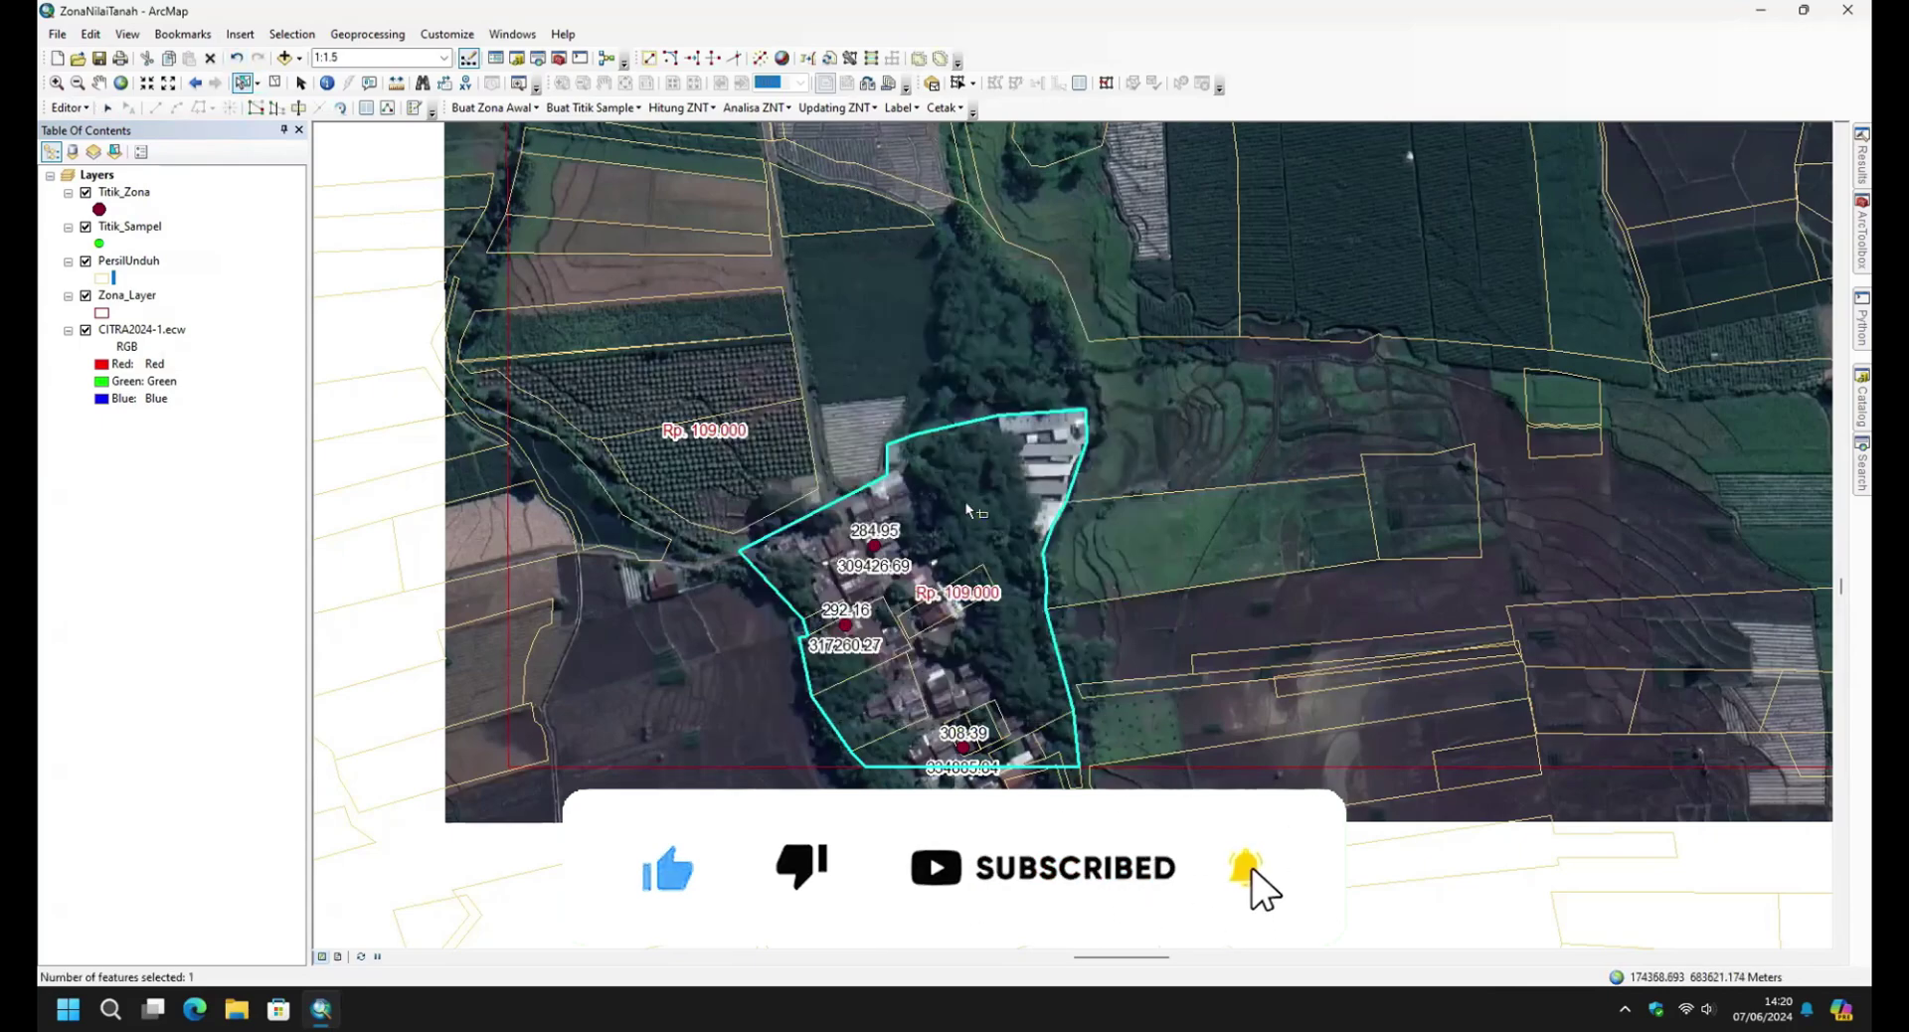
Set JENIS_ZONA to 1 for the selected settlement polygon in Zona_Layer's attribute table, and stop editing with the edits saved.
{"action": "right_click", "coordinate": [127, 295]}
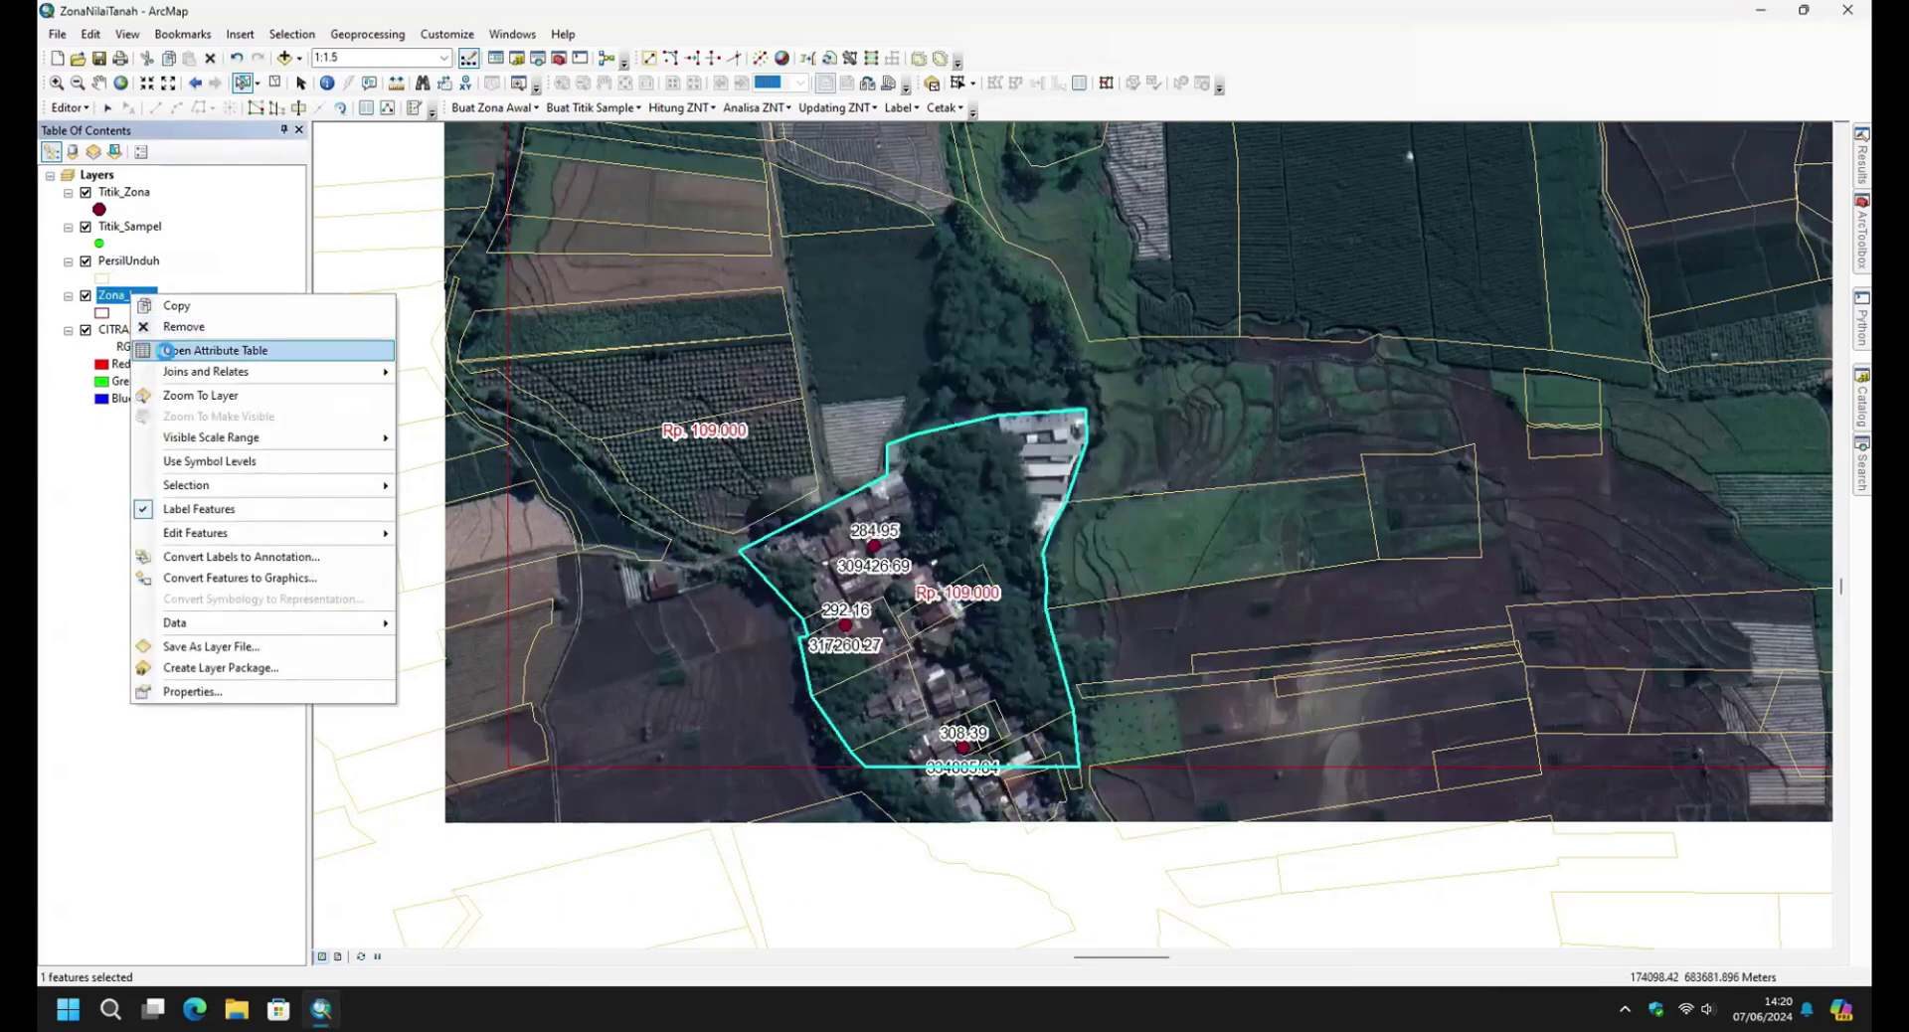
{"action": "left_click", "coordinate": [165, 350]}
{"action": "left_click", "coordinate": [220, 932]}
{"action": "left_click", "coordinate": [952, 645]}
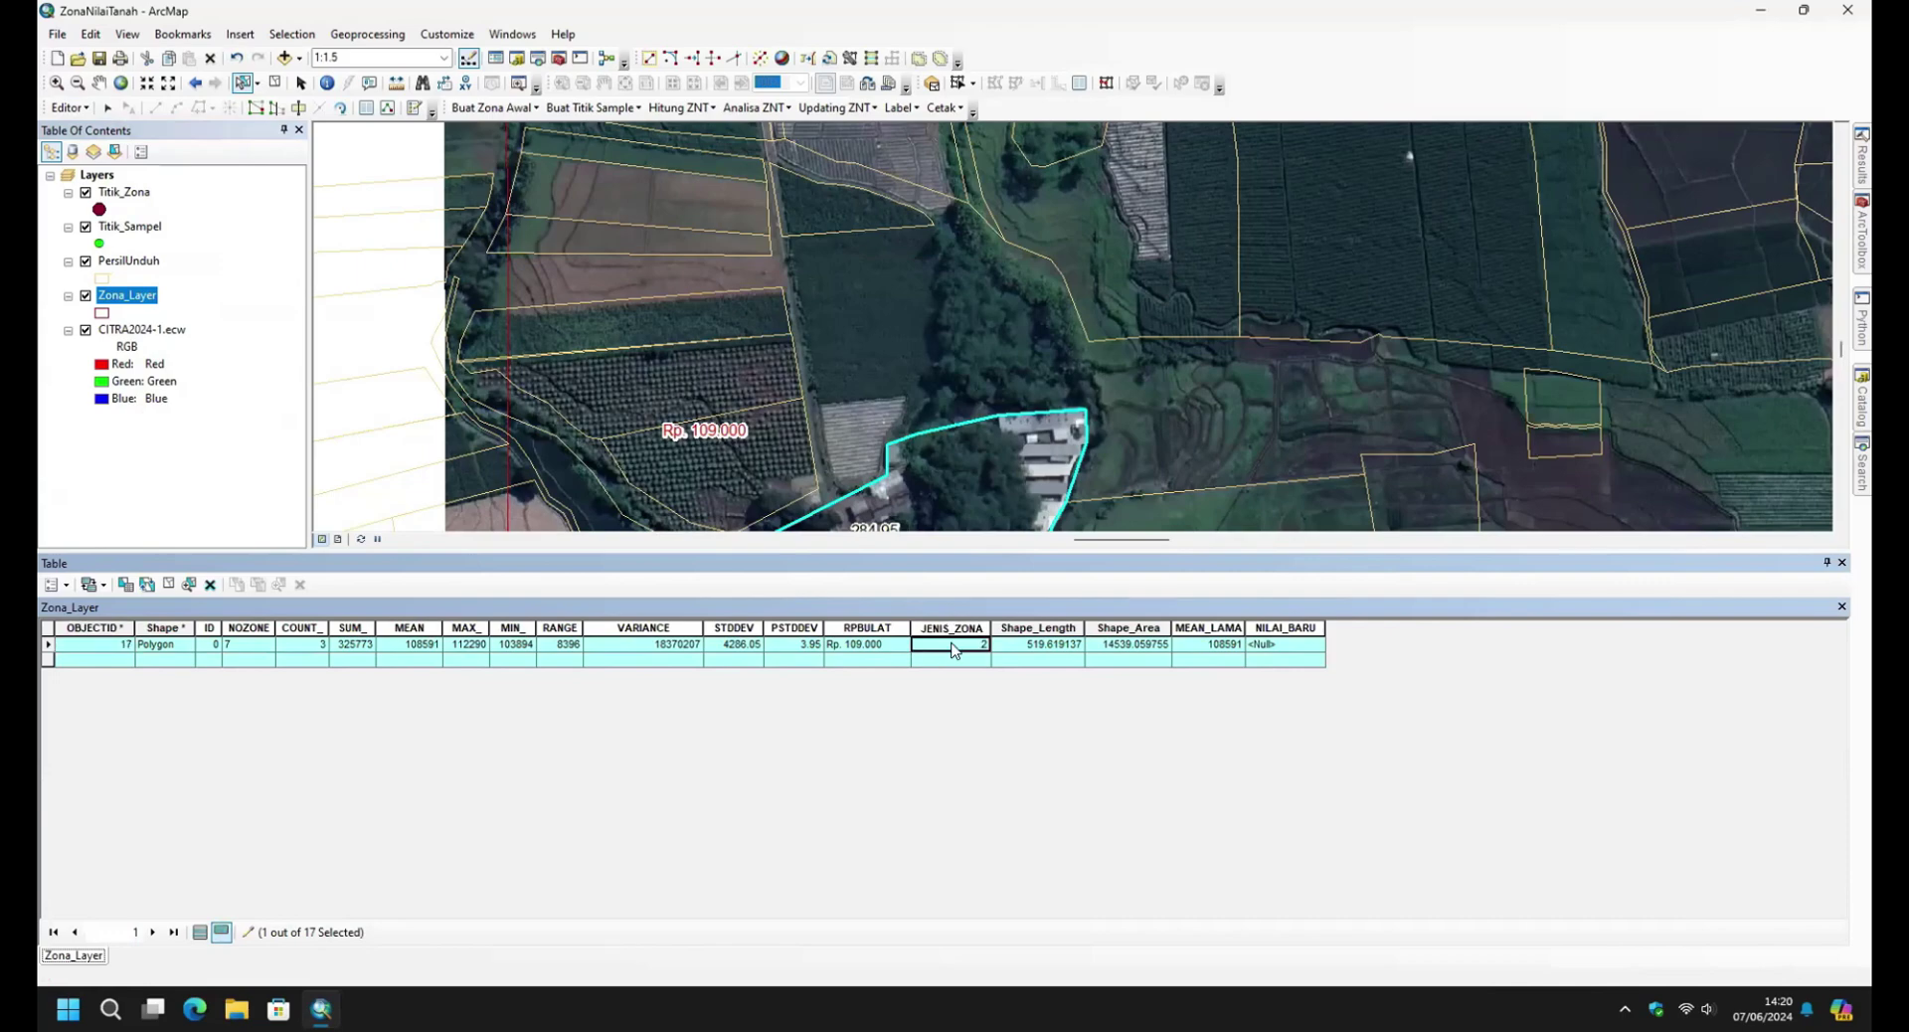
{"action": "type", "text": "1"}
{"action": "key", "text": "Return"}
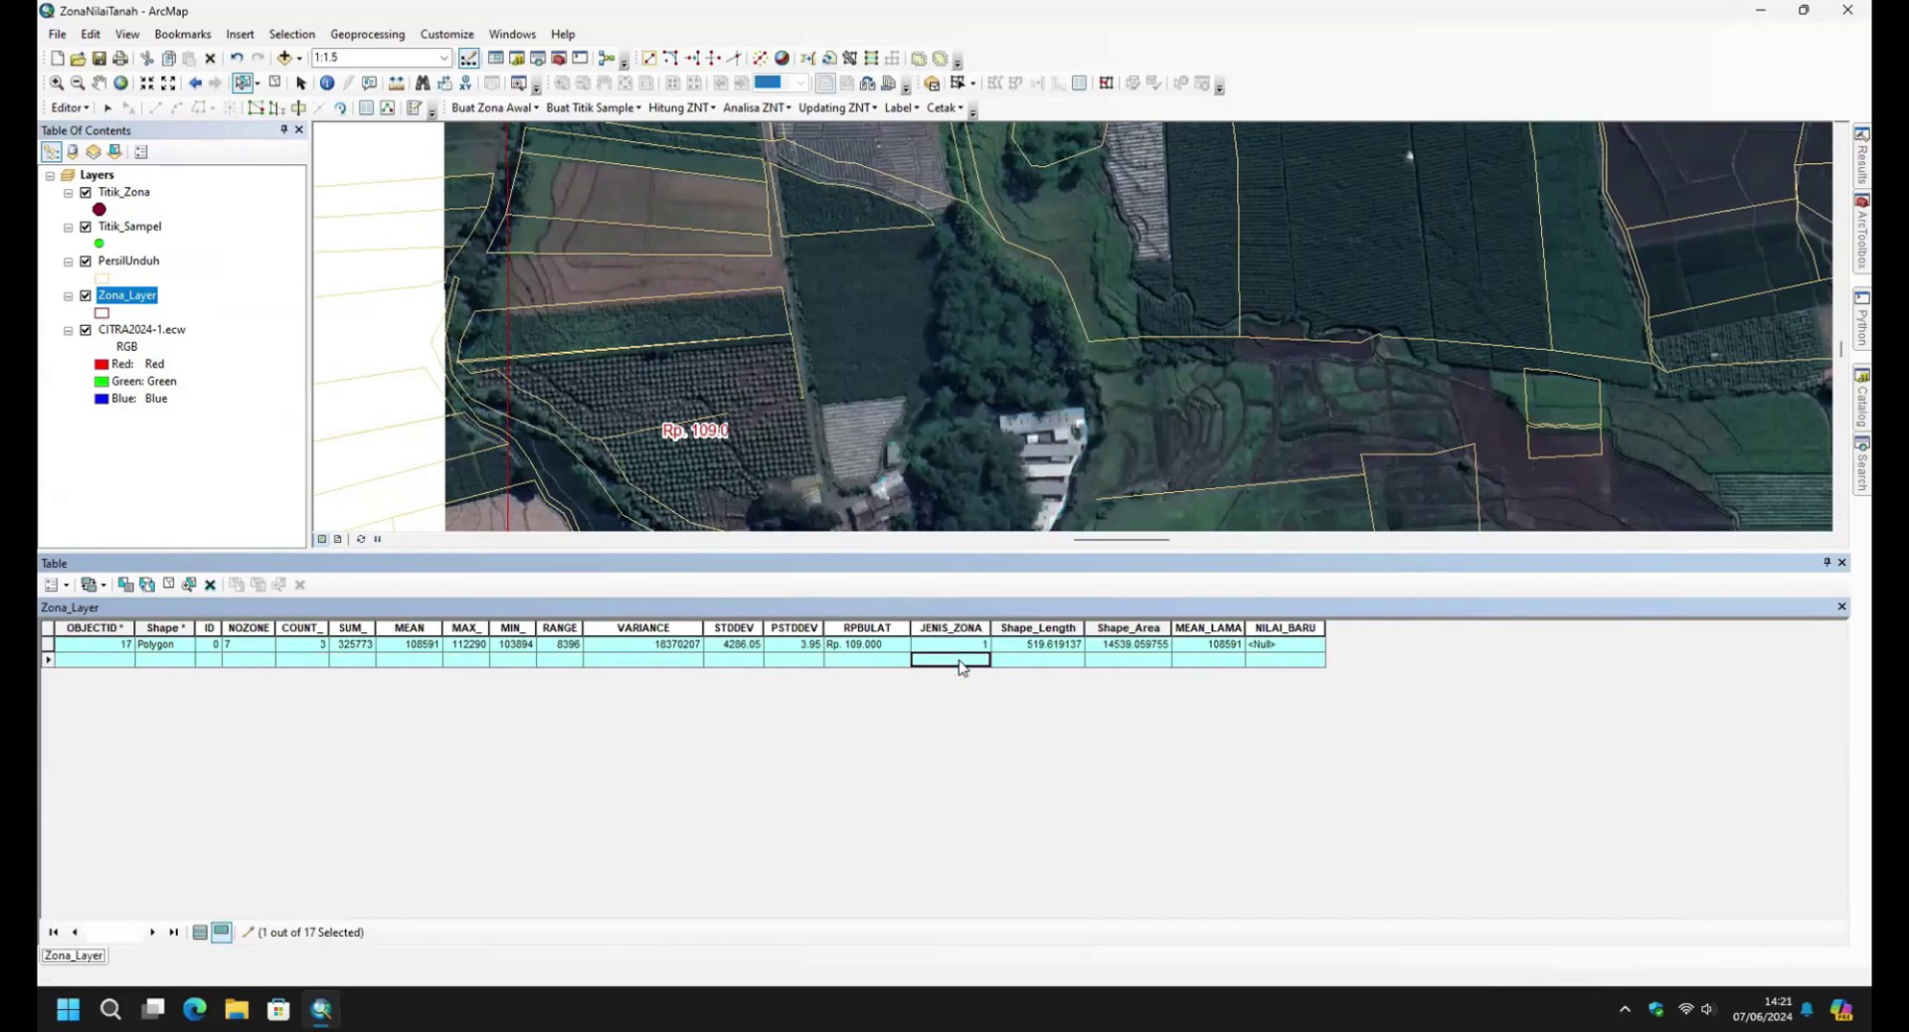
{"action": "left_click", "coordinate": [1843, 563]}
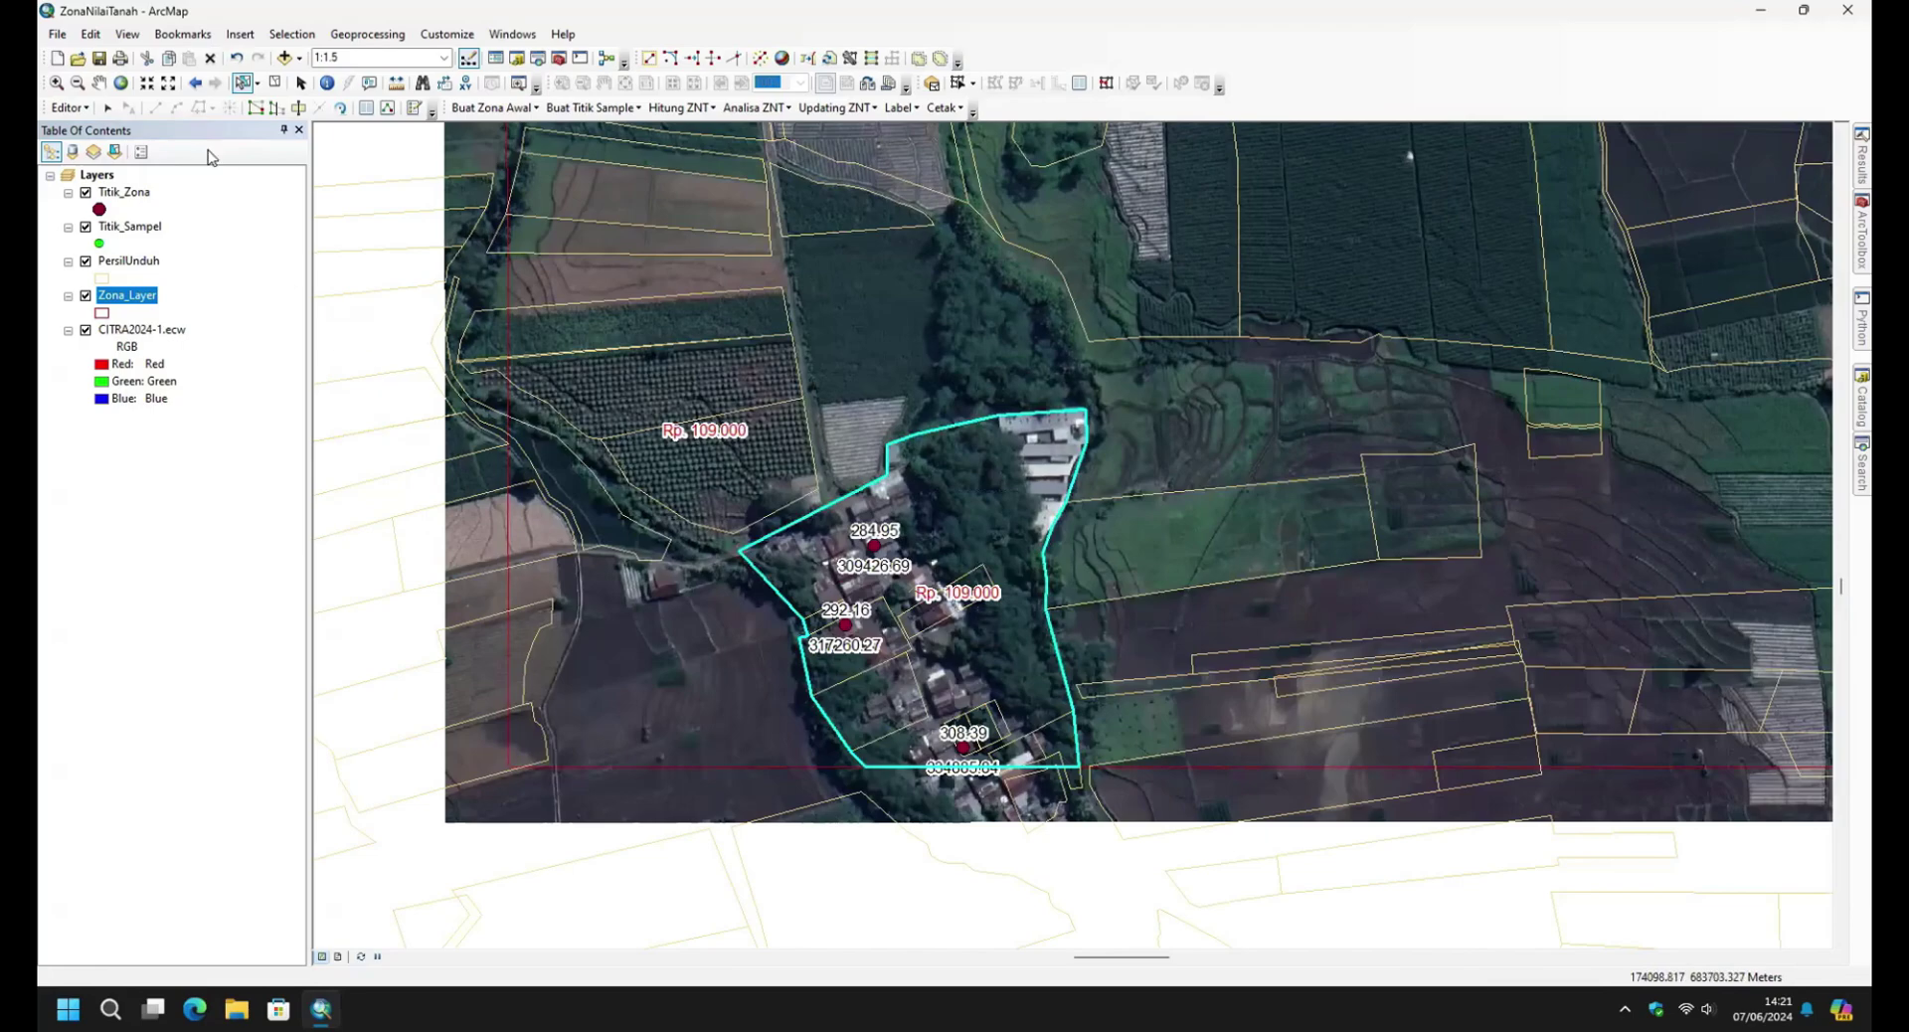
{"action": "left_click", "coordinate": [72, 108]}
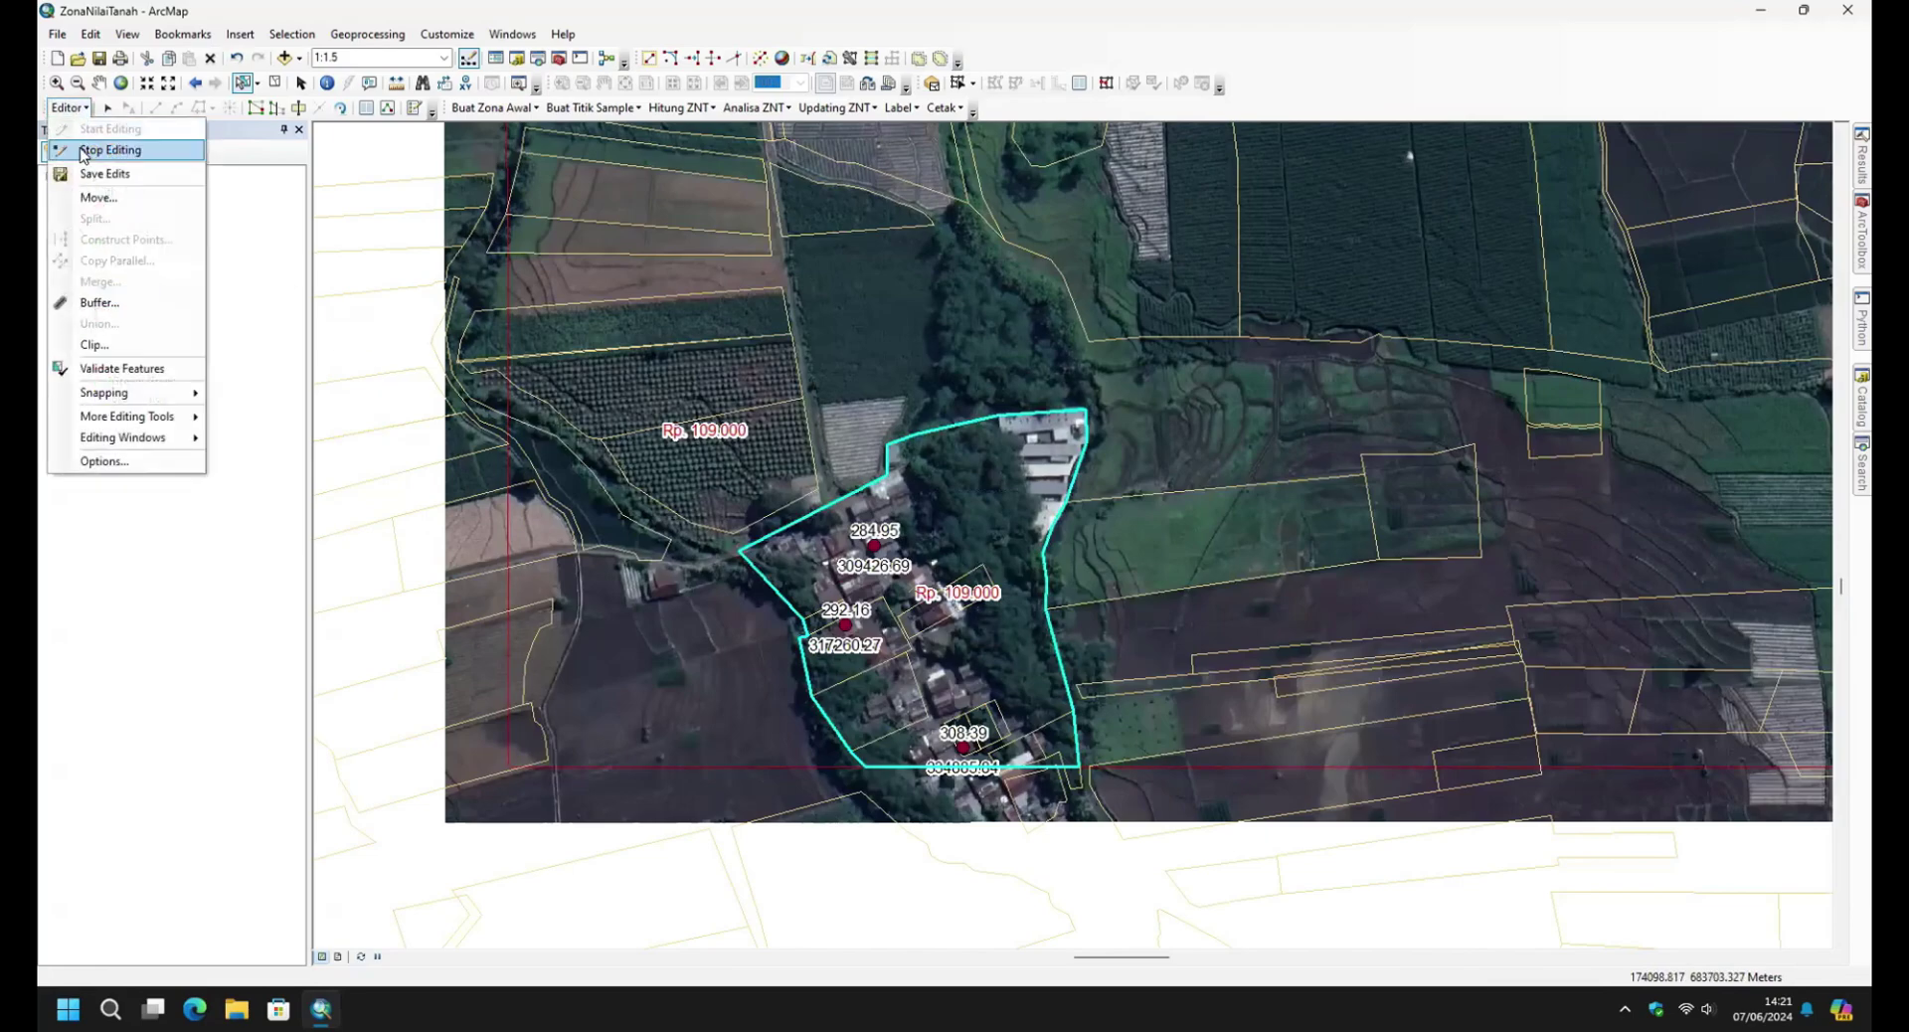
{"action": "left_click", "coordinate": [79, 146]}
{"action": "left_click", "coordinate": [888, 563]}
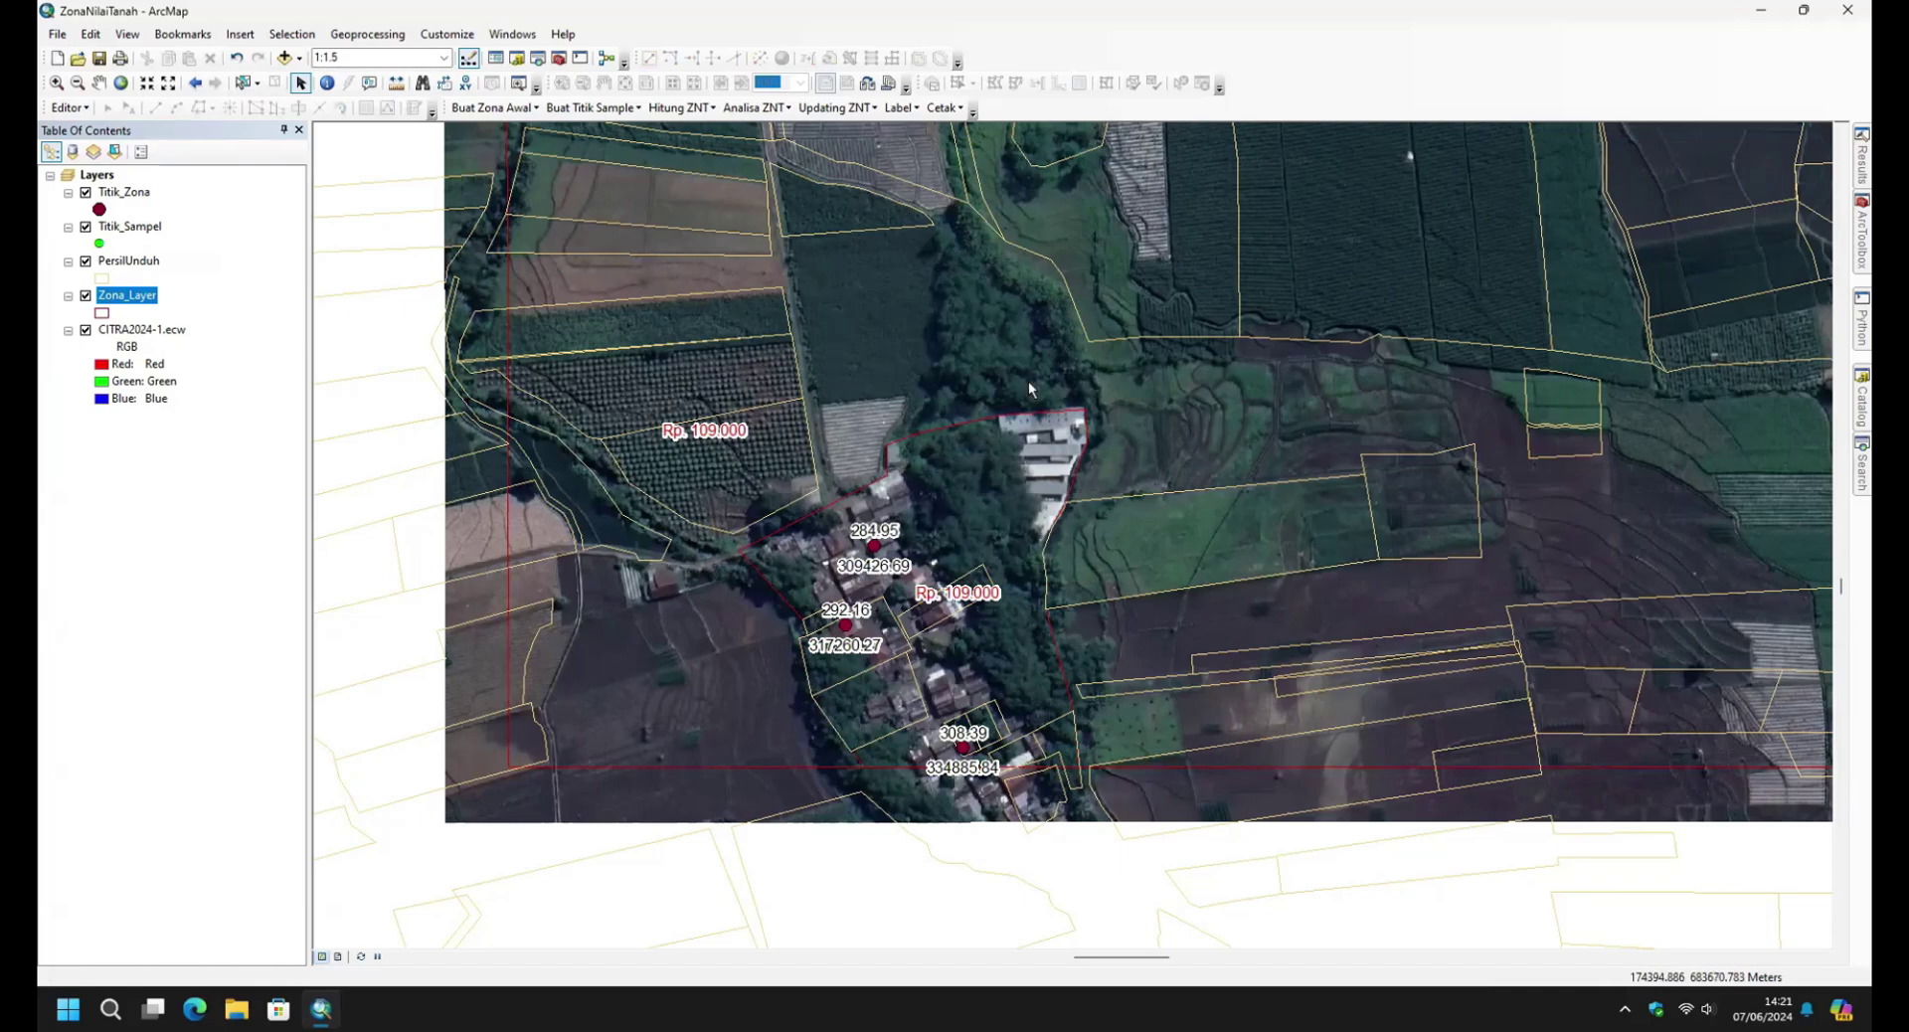
Make Zona_Layer non-selectable and select the three Titik_Zona points inside the new settlement zone.
{"action": "left_click", "coordinate": [243, 83]}
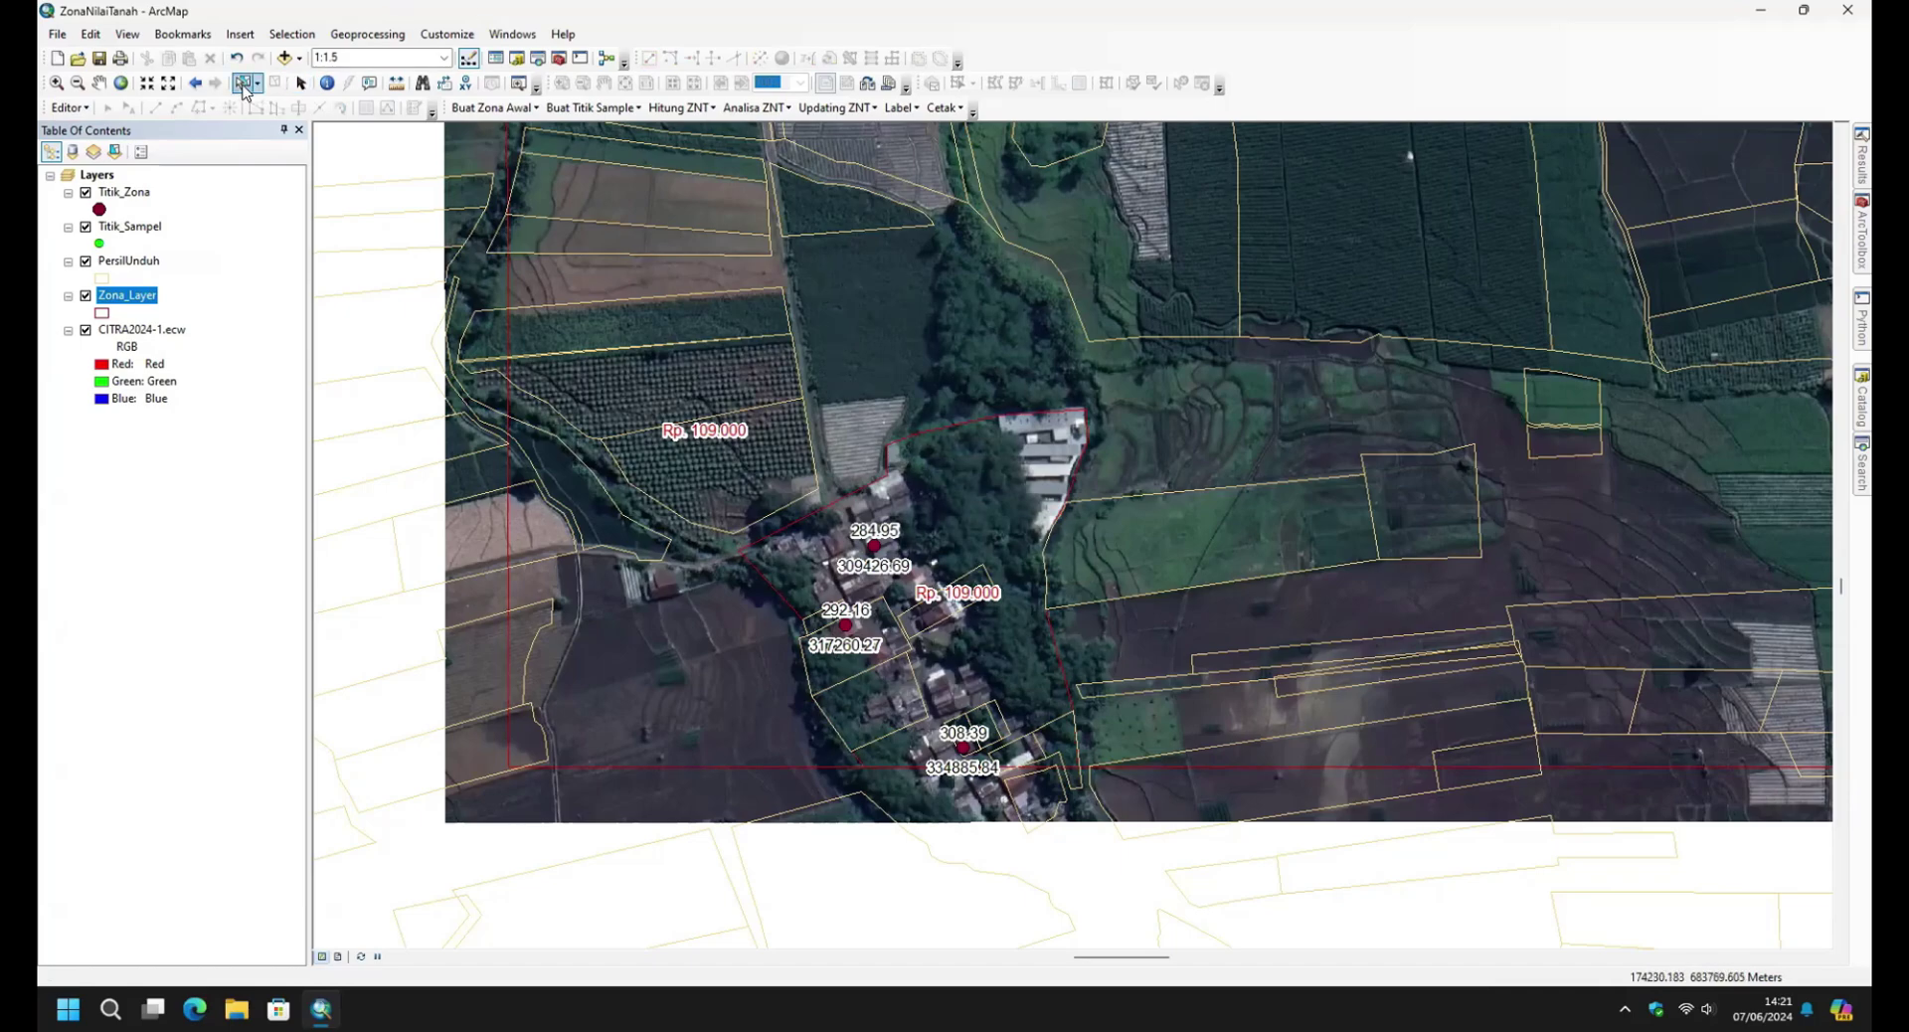
{"action": "left_click", "coordinate": [115, 153]}
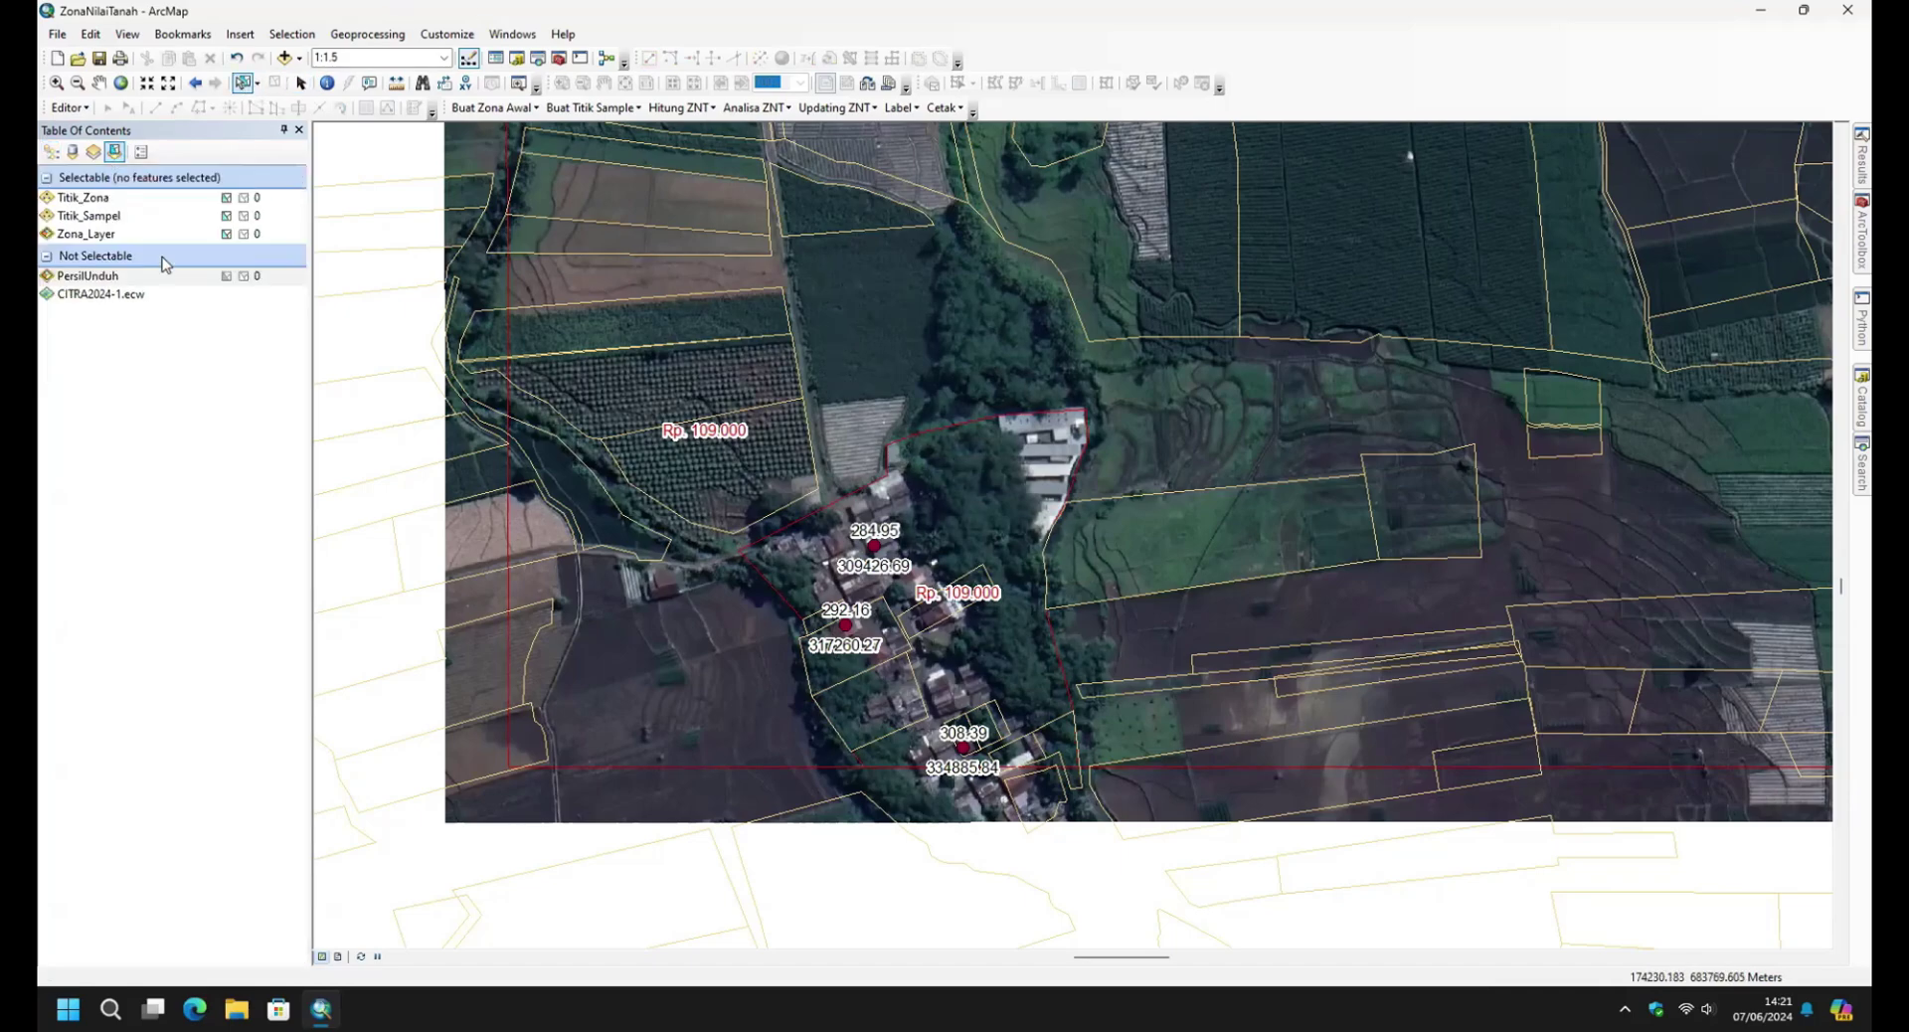
{"action": "left_click", "coordinate": [226, 234]}
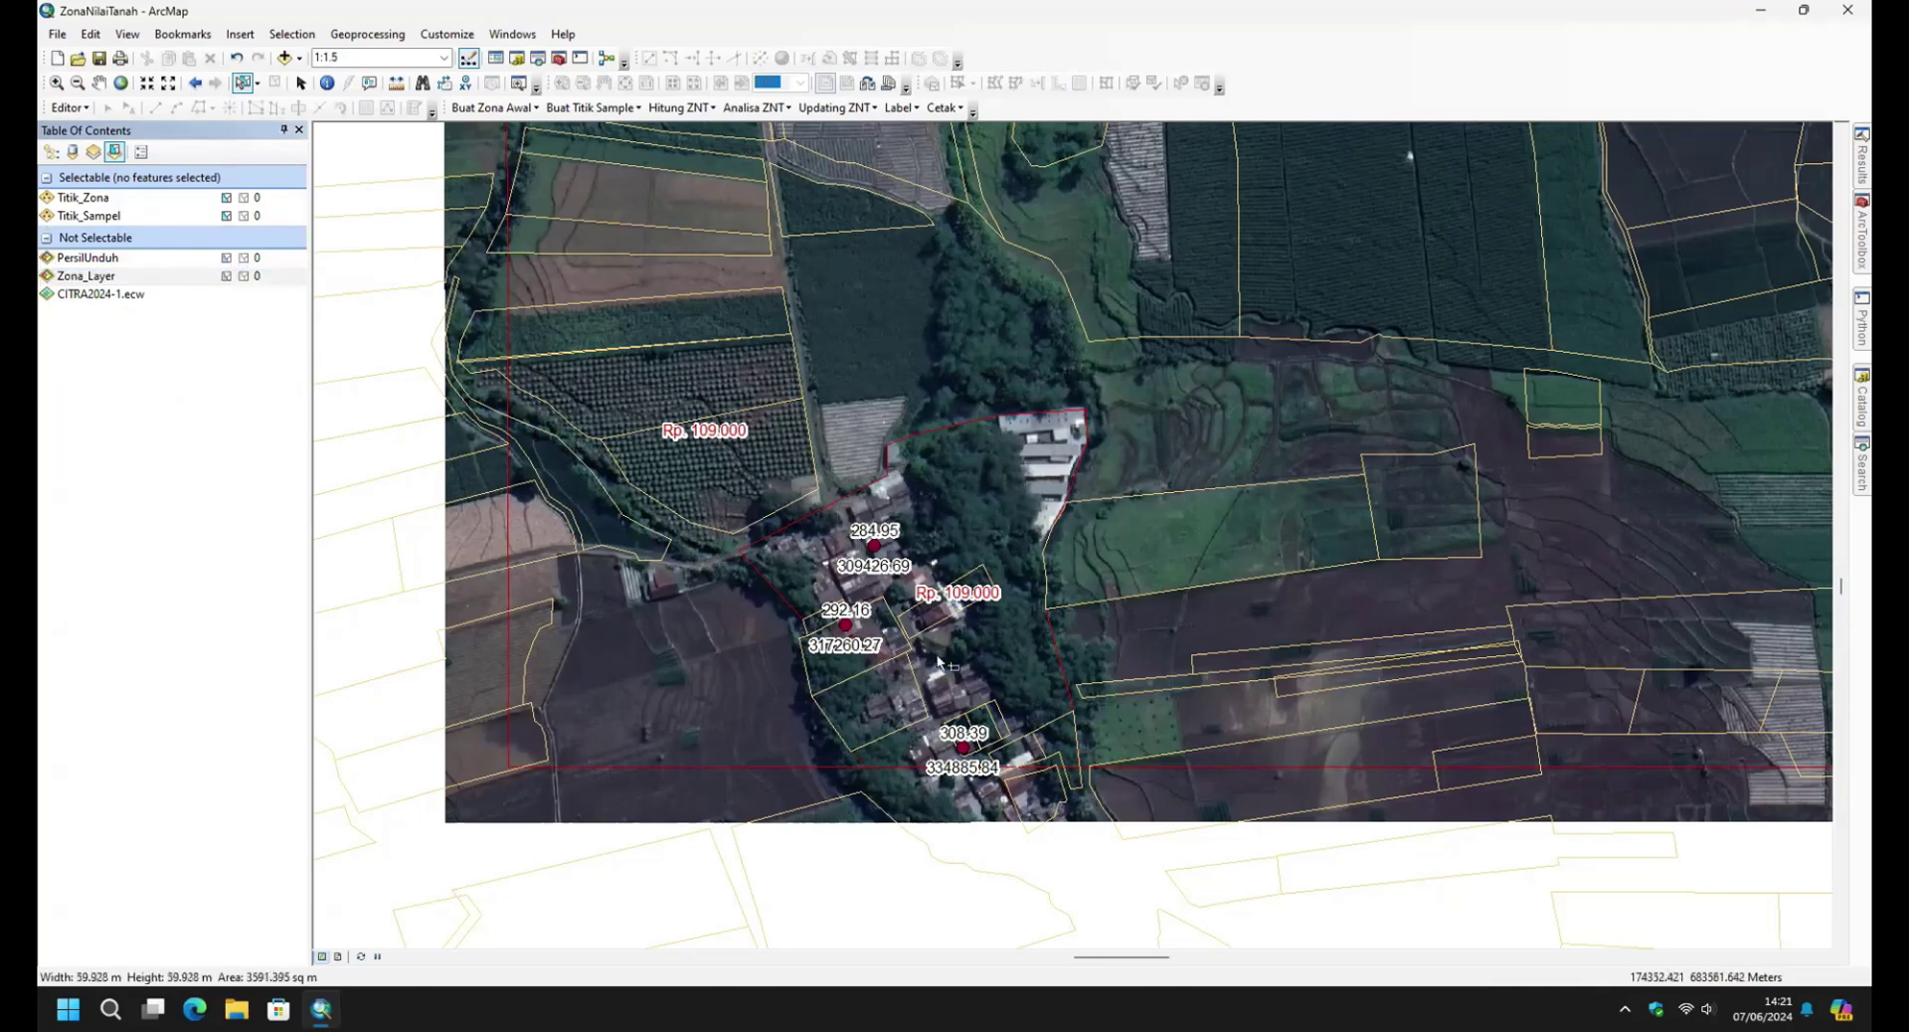
{"action": "left_click_drag", "start_coordinate": [825, 503], "coordinate": [1023, 764]}
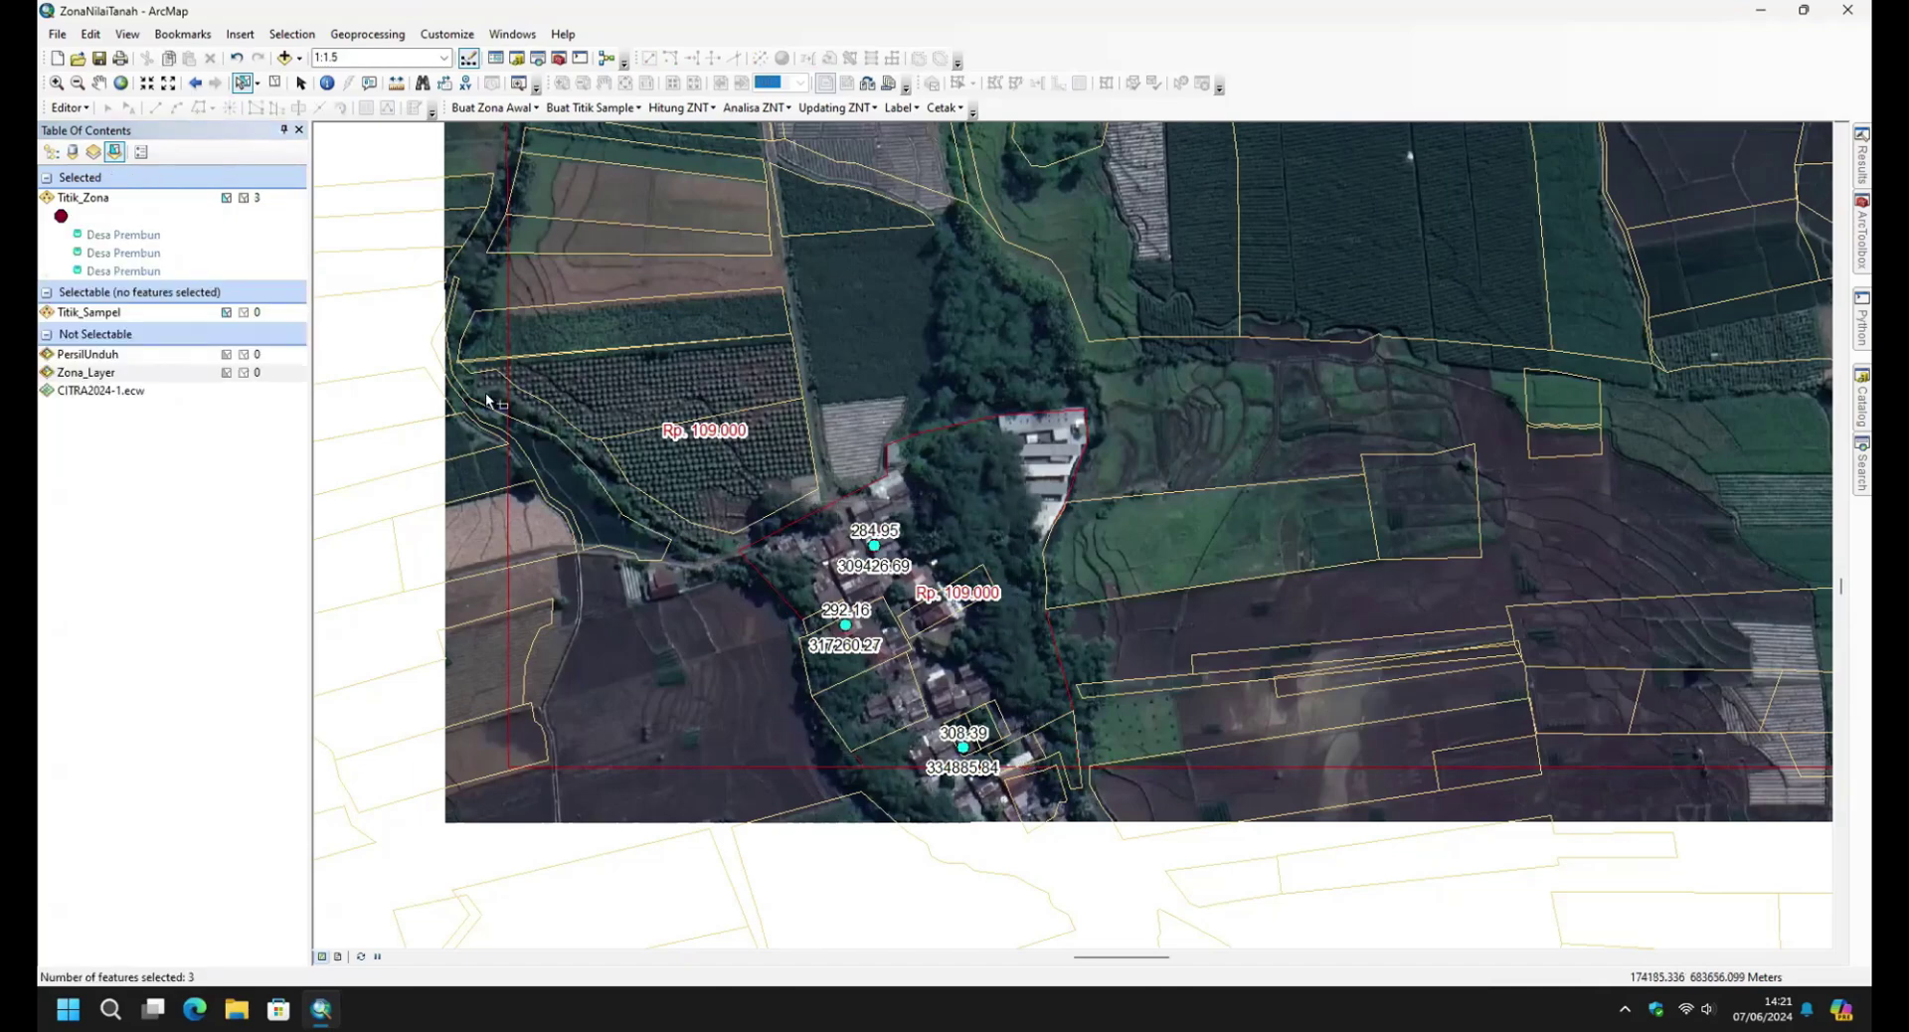
Separate the three selected Titik_Zona points with Pemisahan Sampel Metode Manual.
{"action": "left_click", "coordinate": [837, 107]}
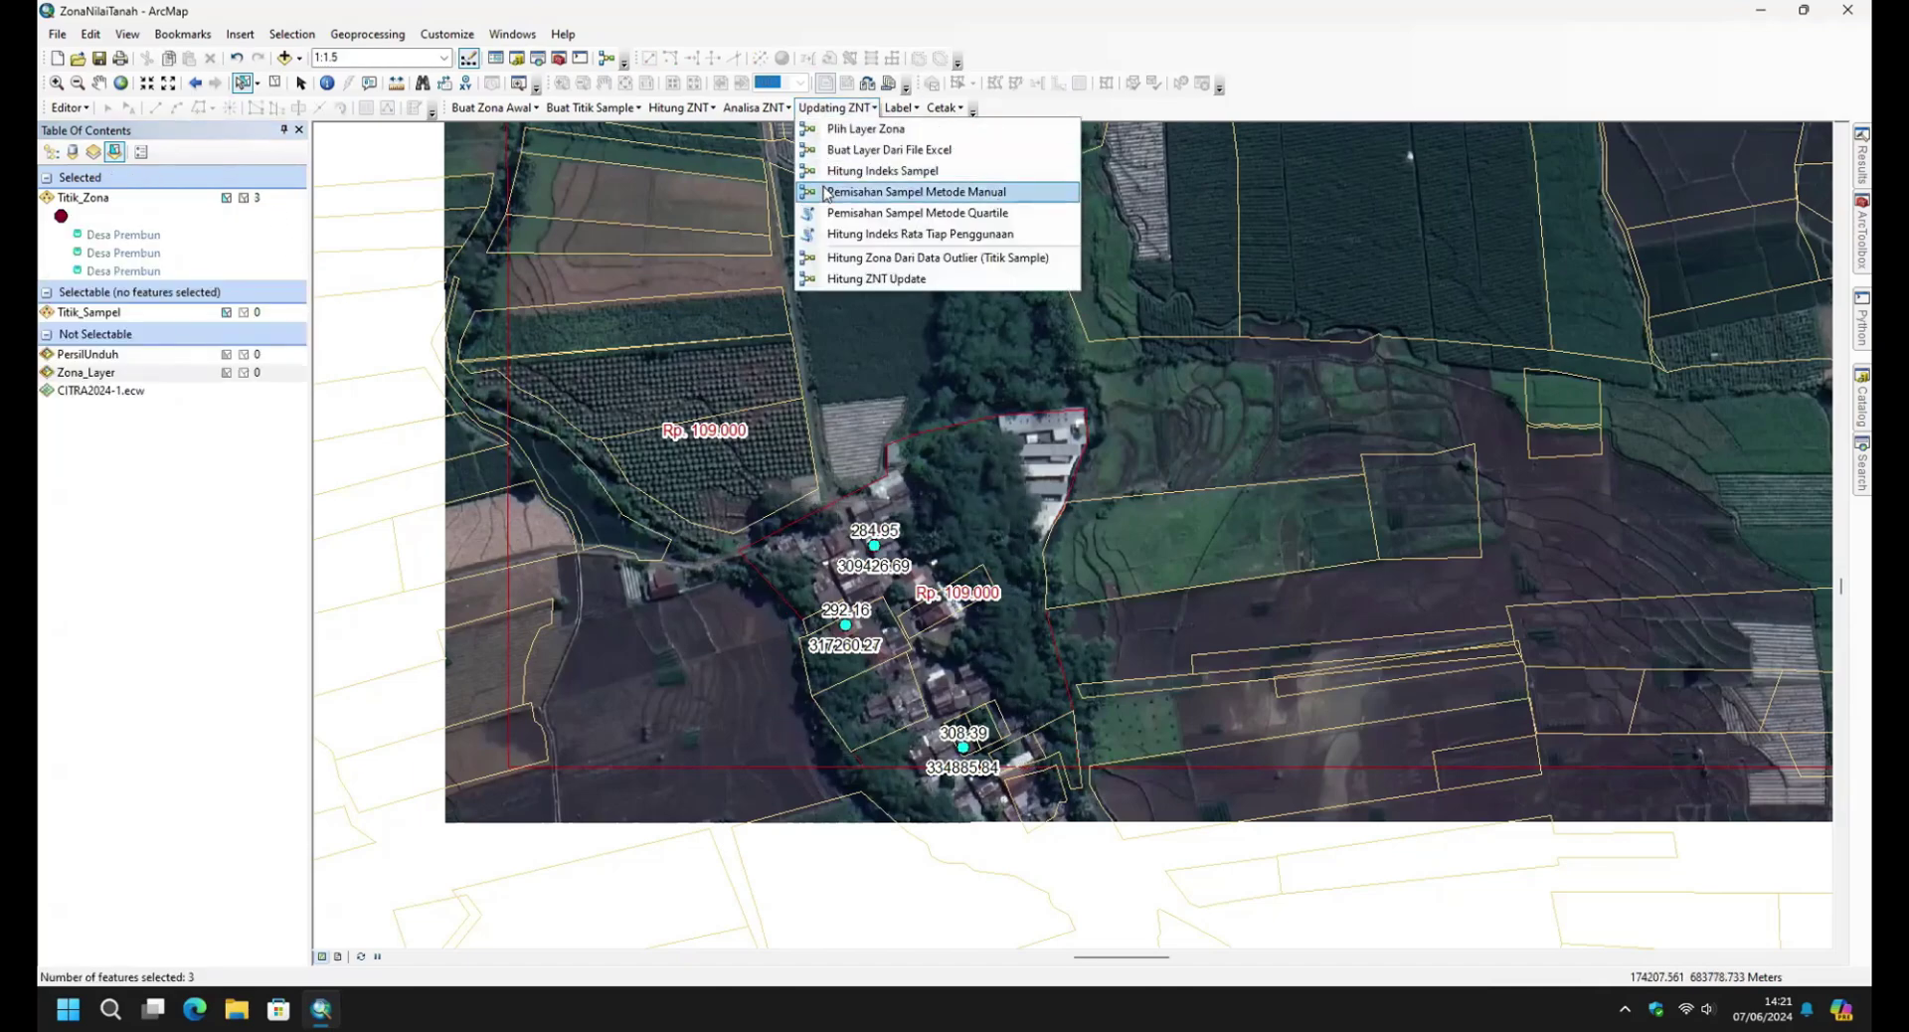
{"action": "left_click", "coordinate": [830, 192]}
{"action": "left_click", "coordinate": [951, 685]}
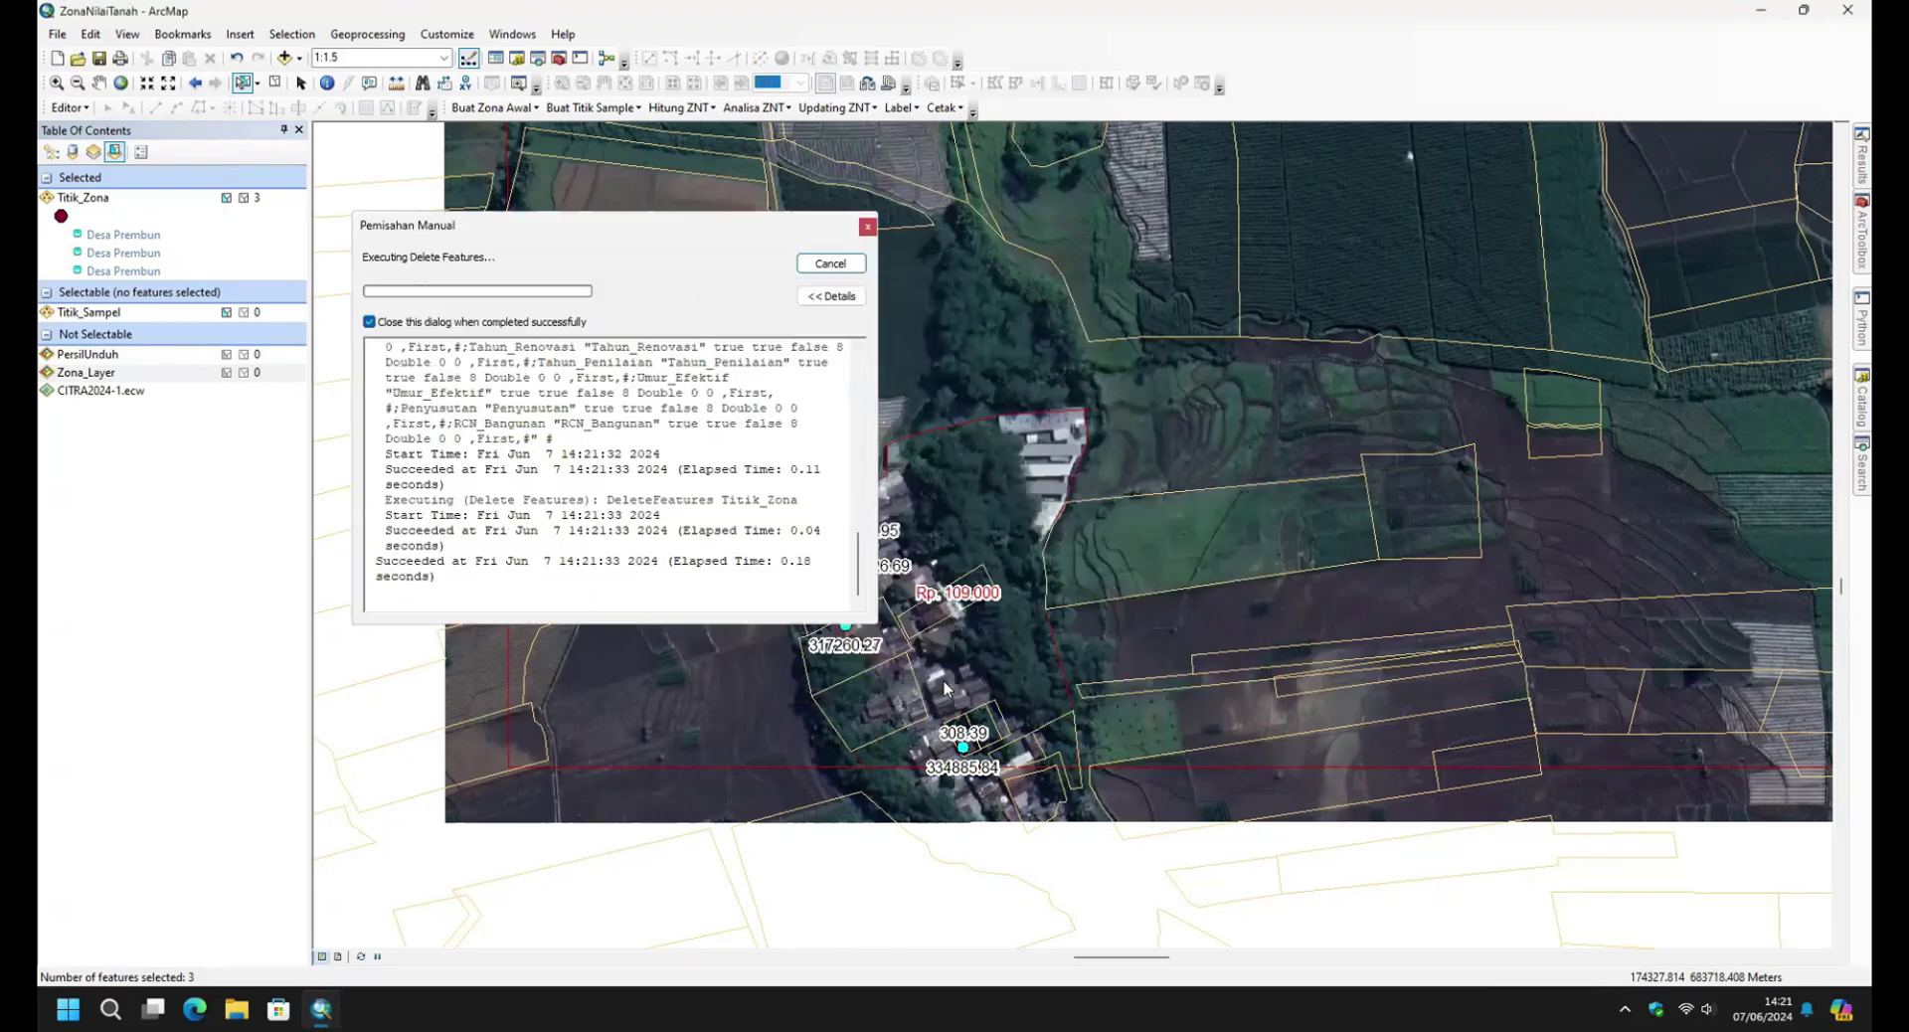
Make PersilUnduh non-selectable and Zona_Layer selectable, and select the Rp. 1.324.000 zone along the east–west main road.
{"action": "scroll", "coordinate": [993, 487], "scroll_direction": "down", "scroll_amount": 3}
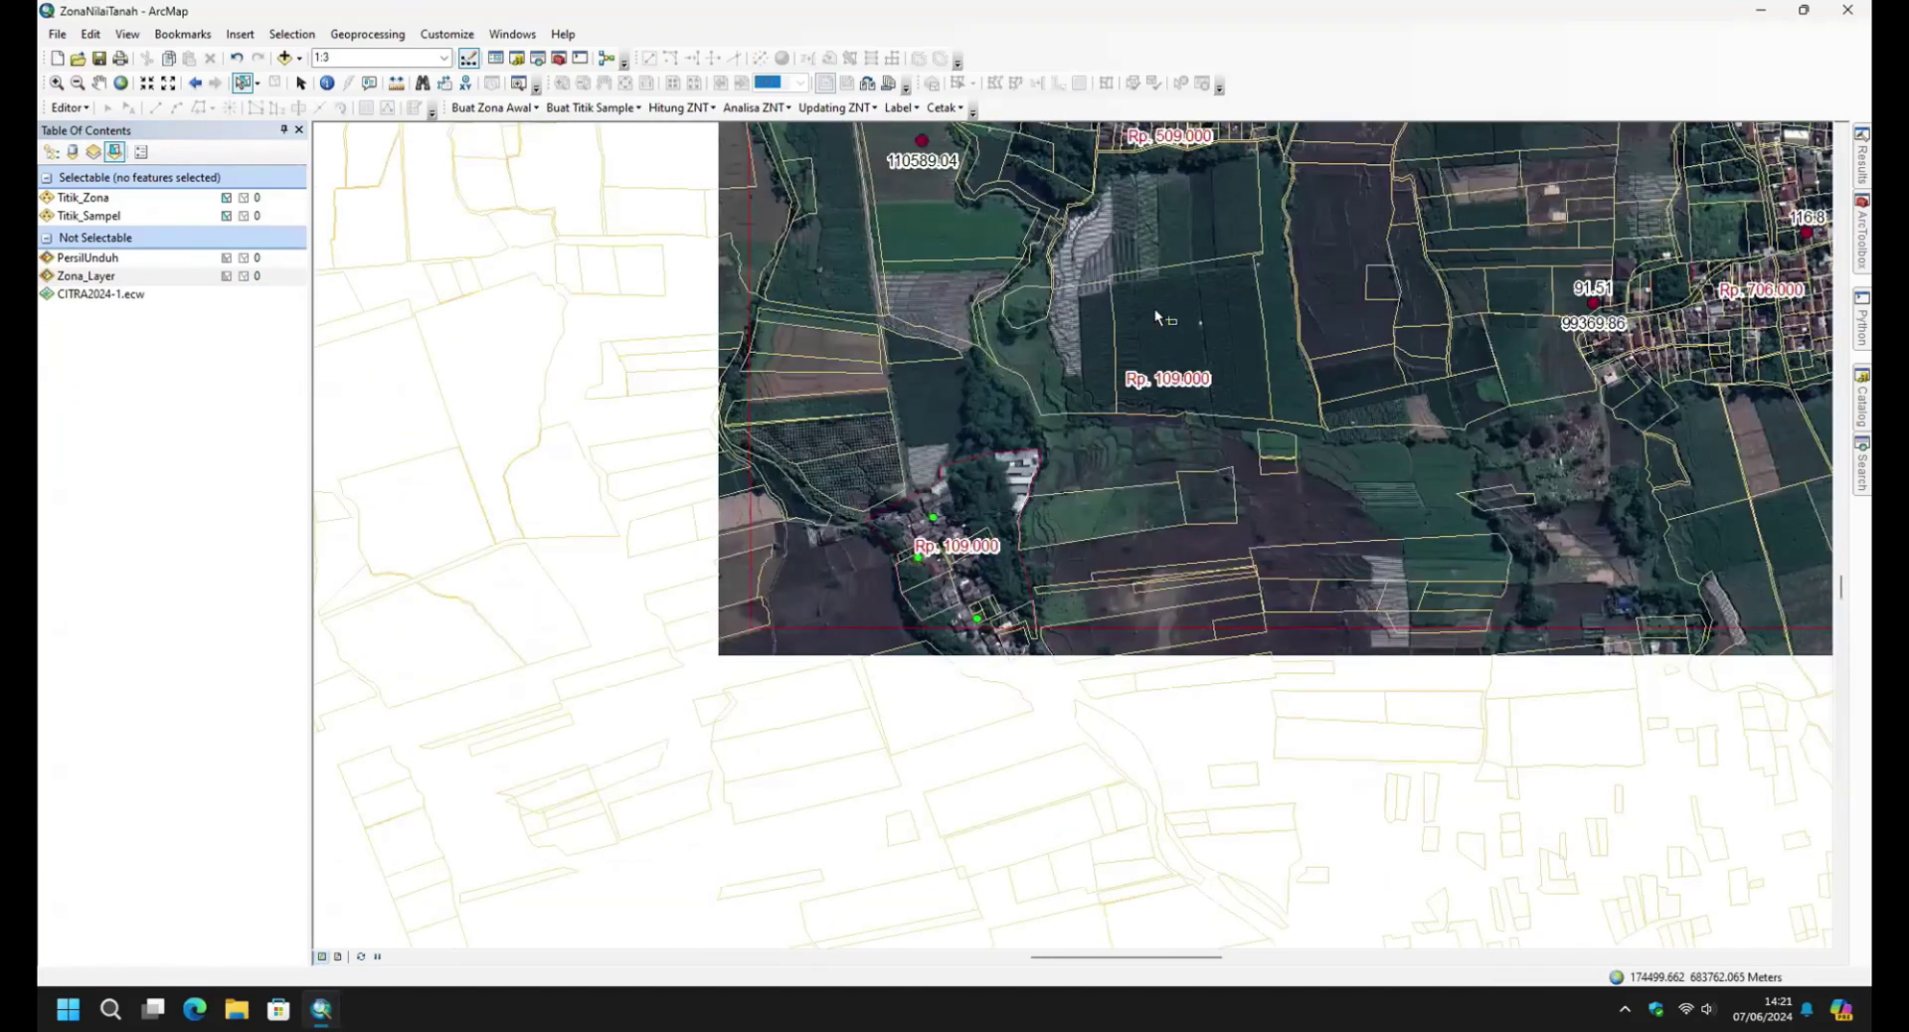
{"action": "left_click_drag", "start_coordinate": [1072, 343], "coordinate": [841, 507]}
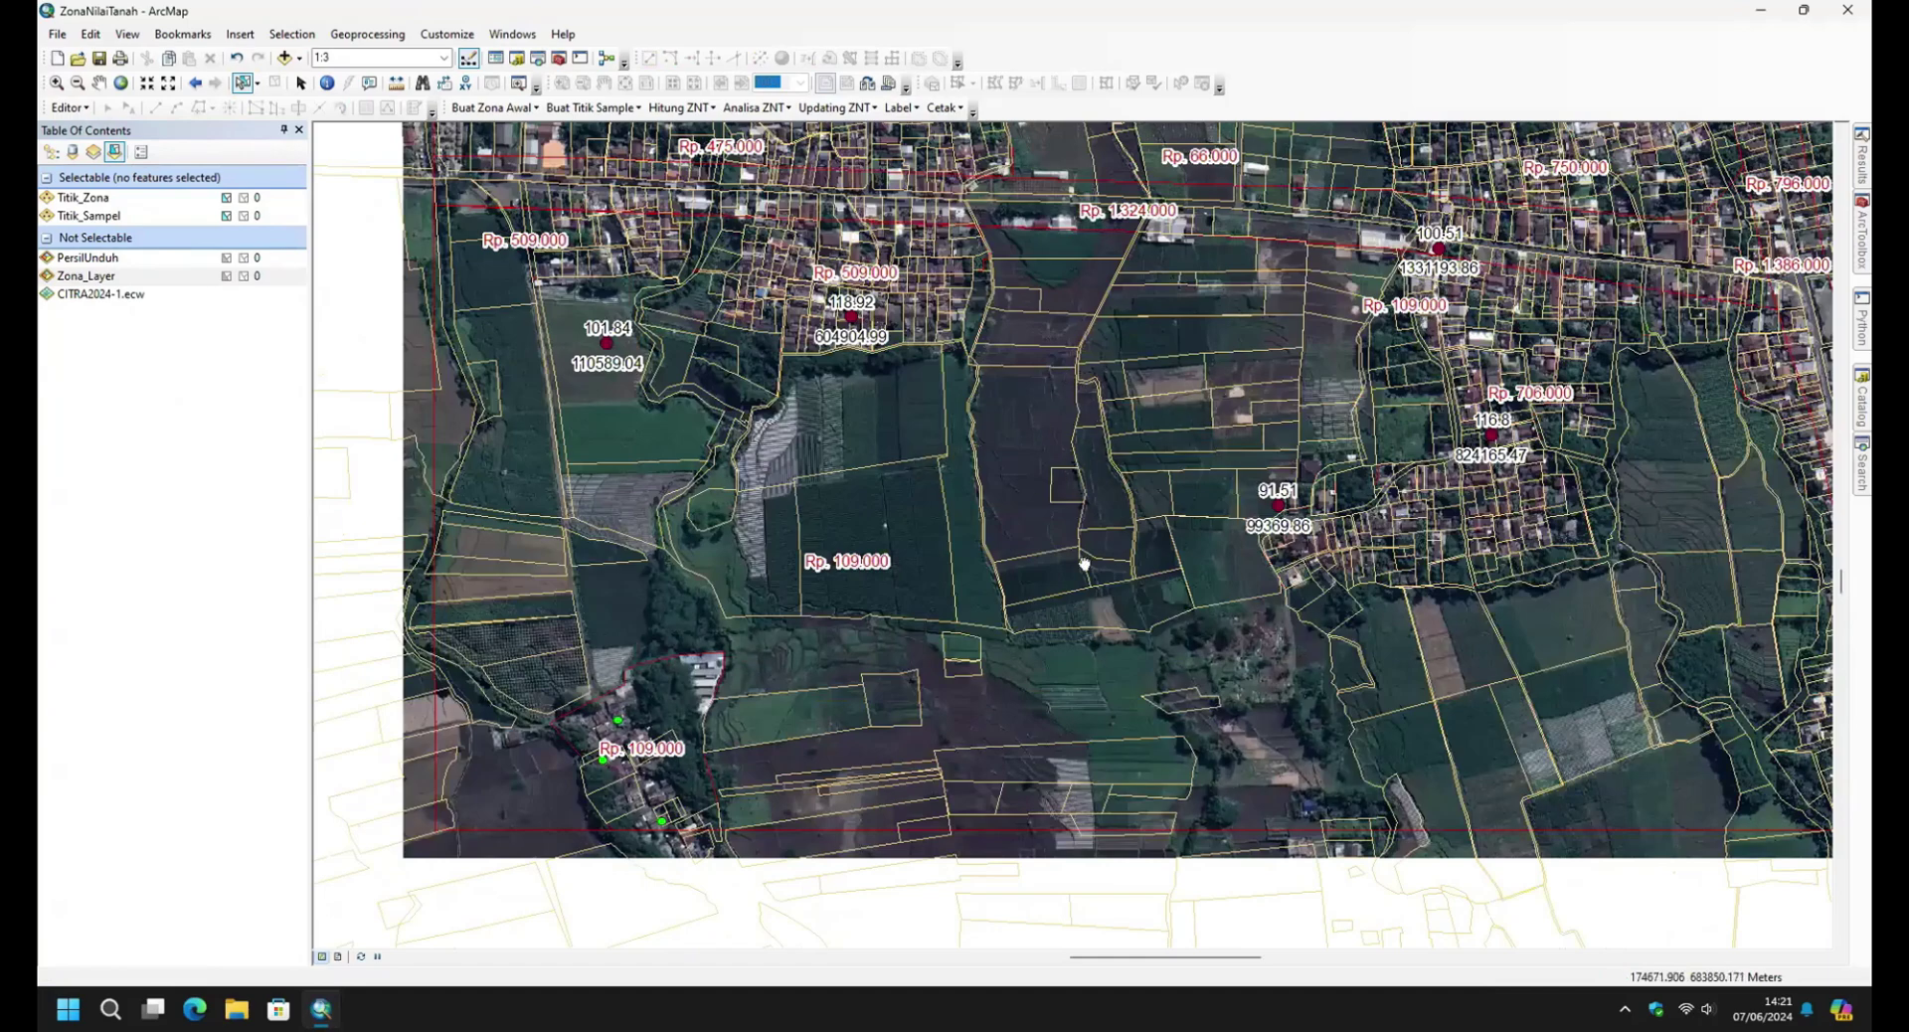
{"action": "left_click_drag", "start_coordinate": [1024, 651], "coordinate": [1121, 916]}
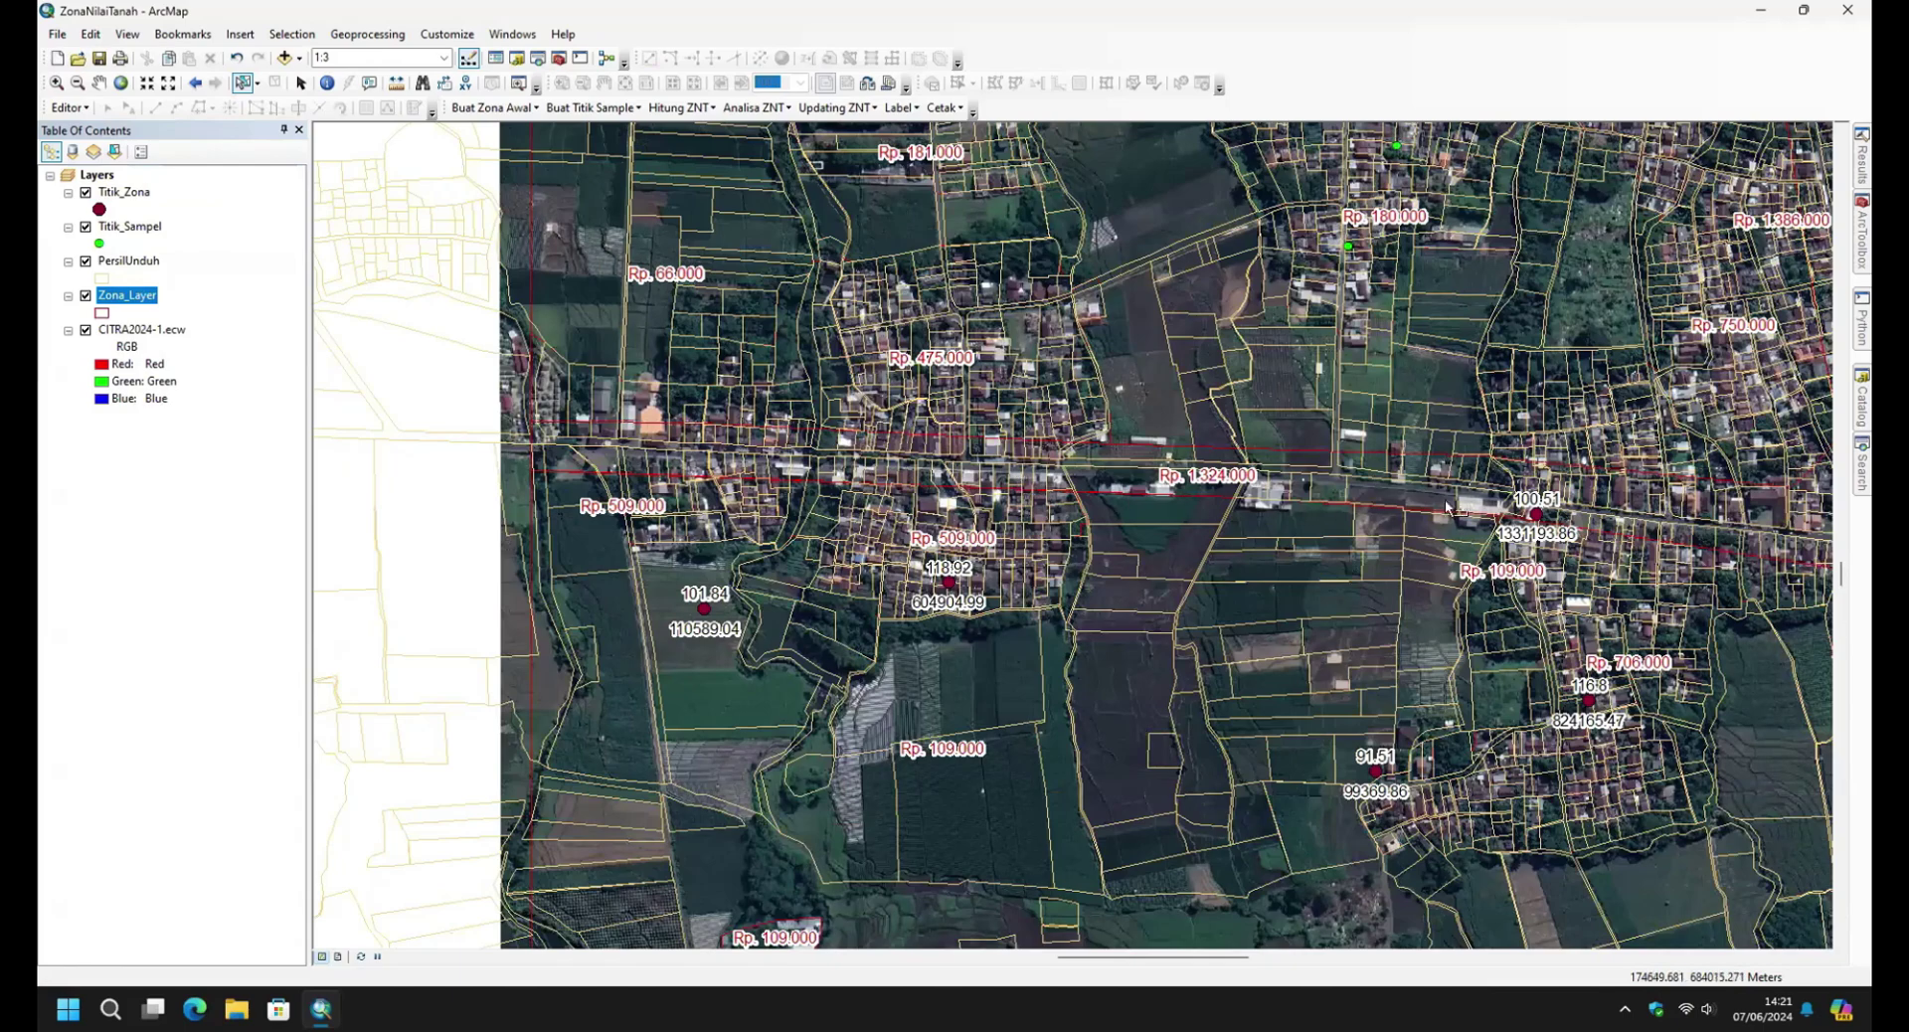
{"action": "scroll", "coordinate": [879, 437], "scroll_direction": "up", "scroll_amount": 2}
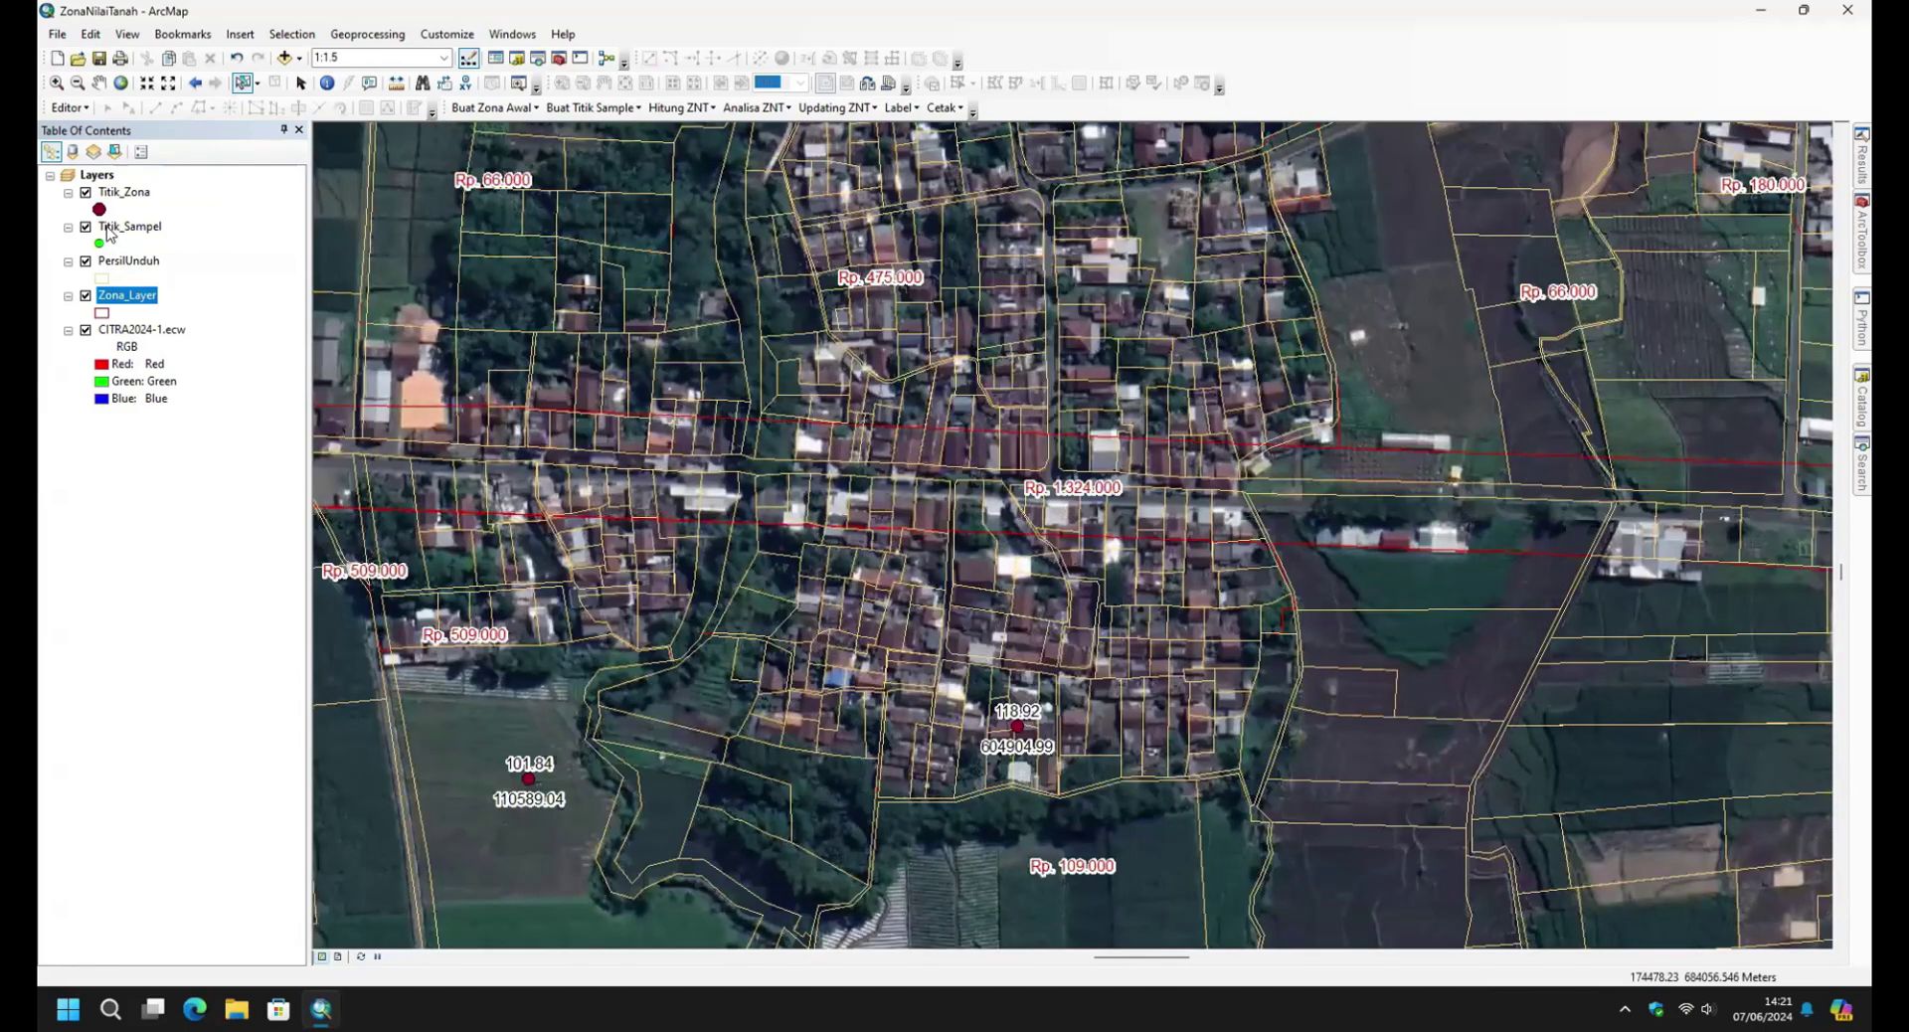
{"action": "left_click", "coordinate": [115, 152]}
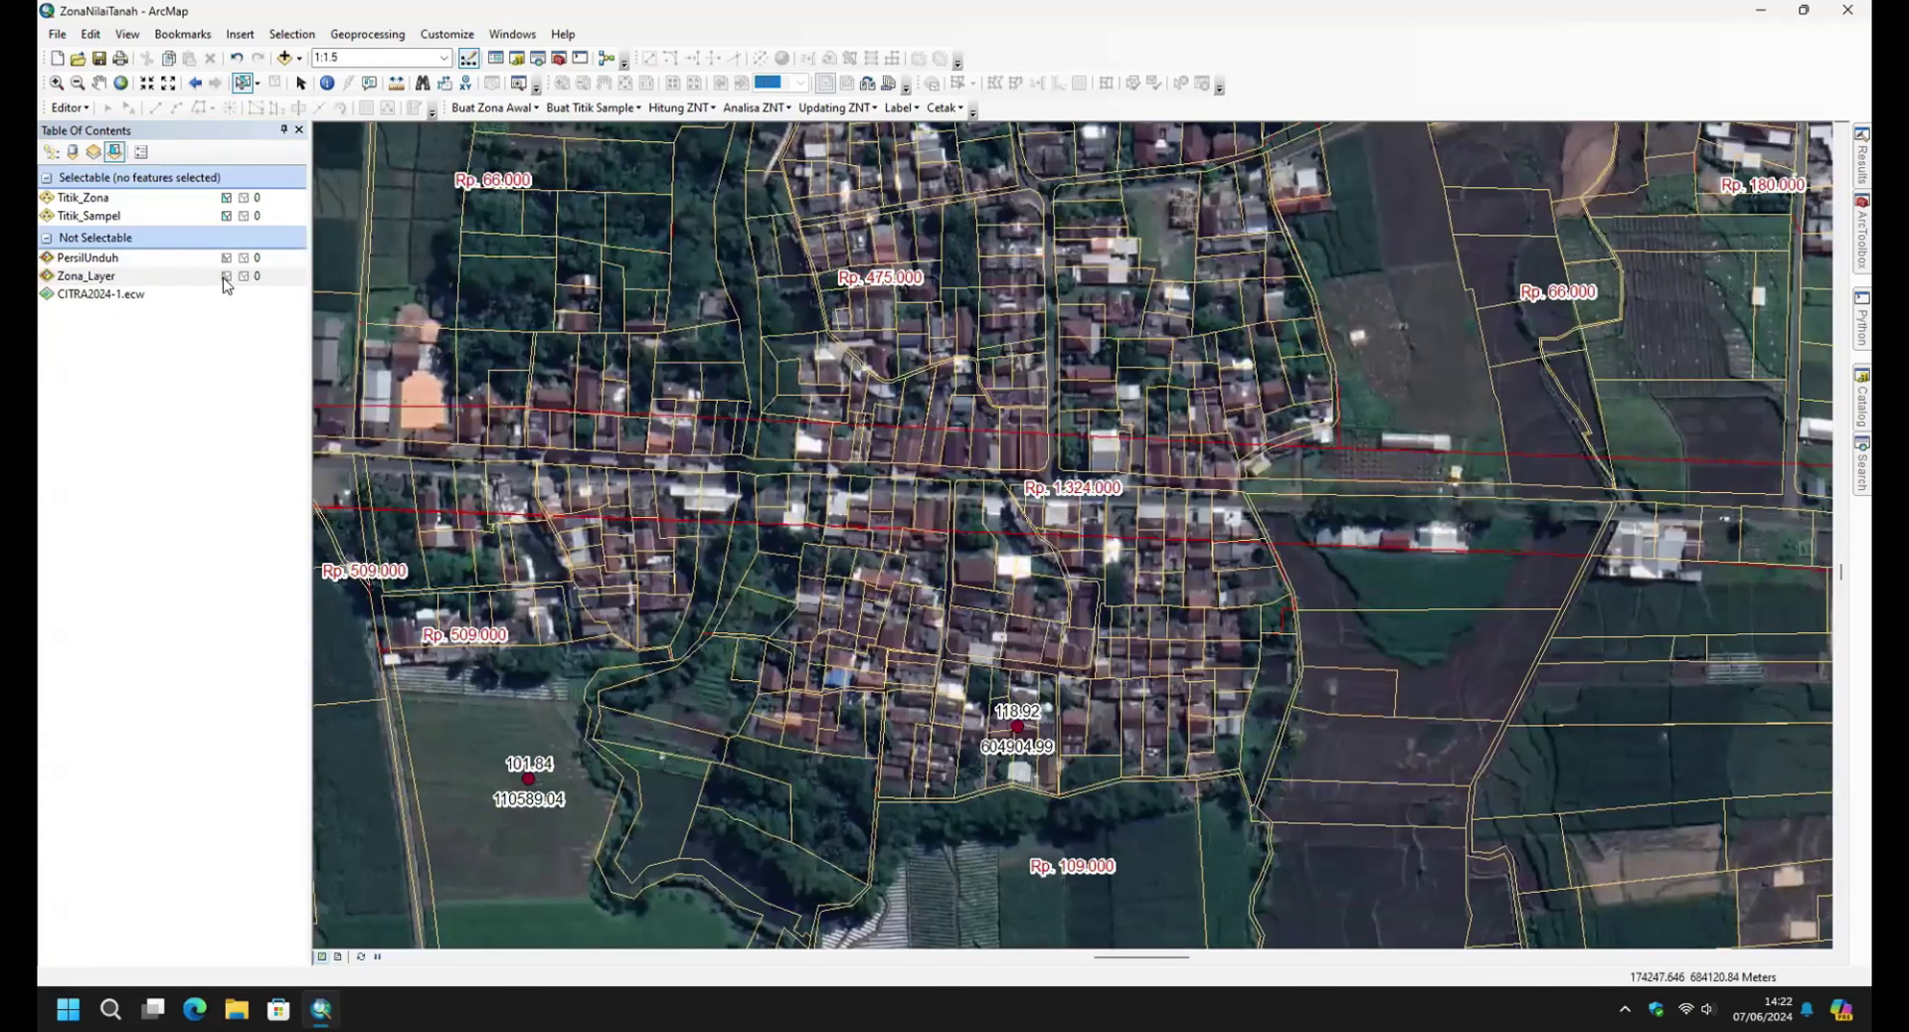
{"action": "left_click", "coordinate": [930, 438]}
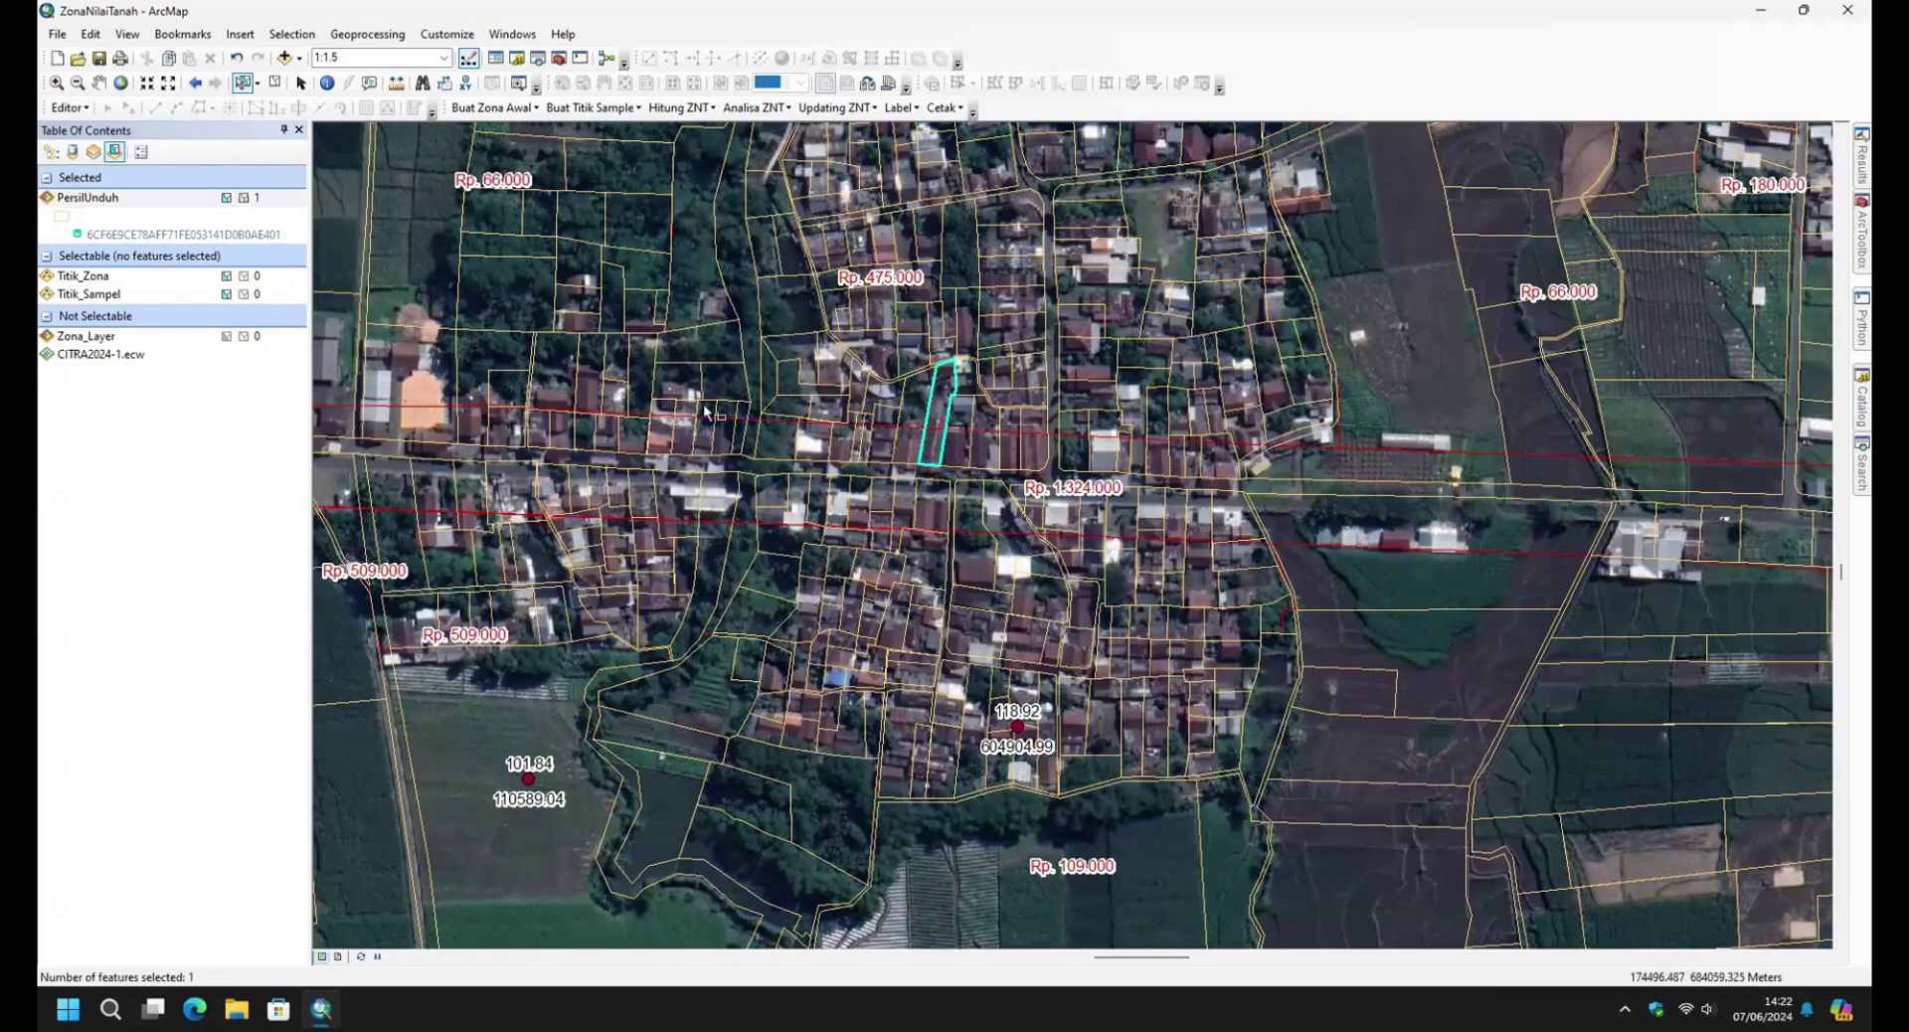
{"action": "left_click", "coordinate": [217, 198]}
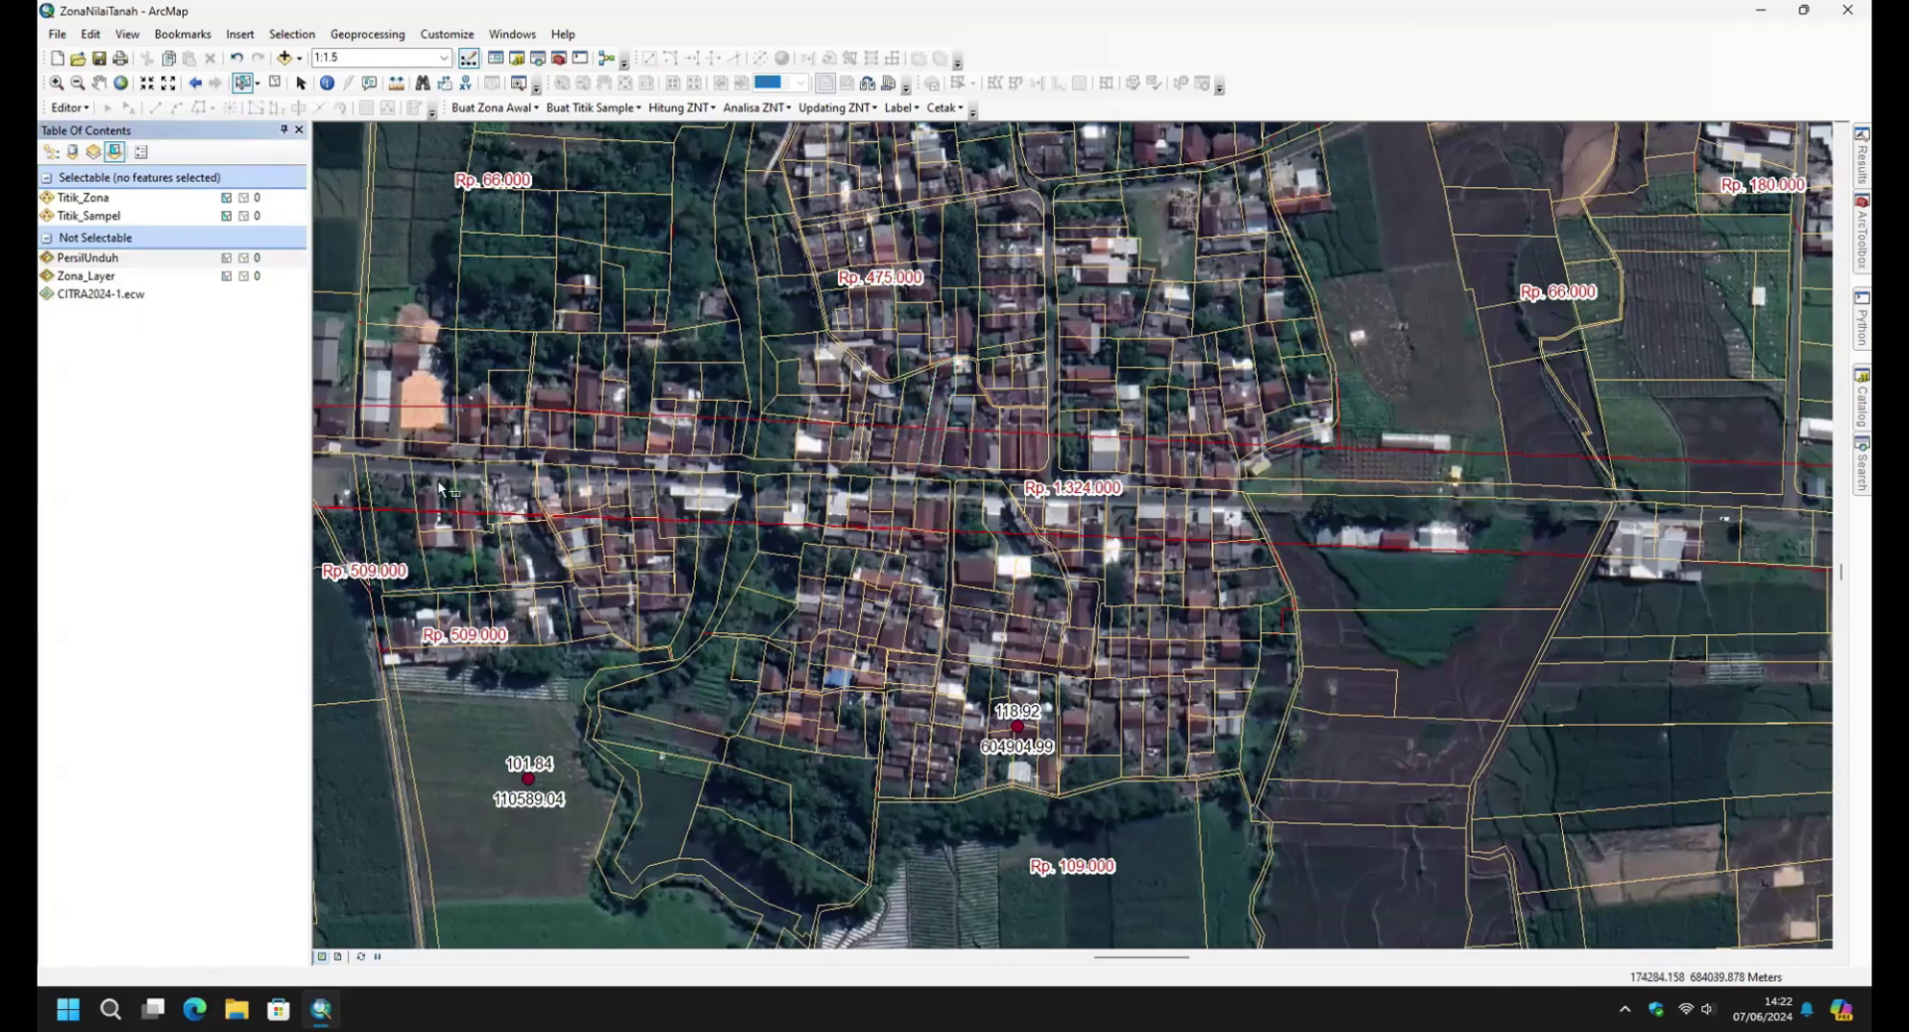
{"action": "left_click", "coordinate": [226, 276]}
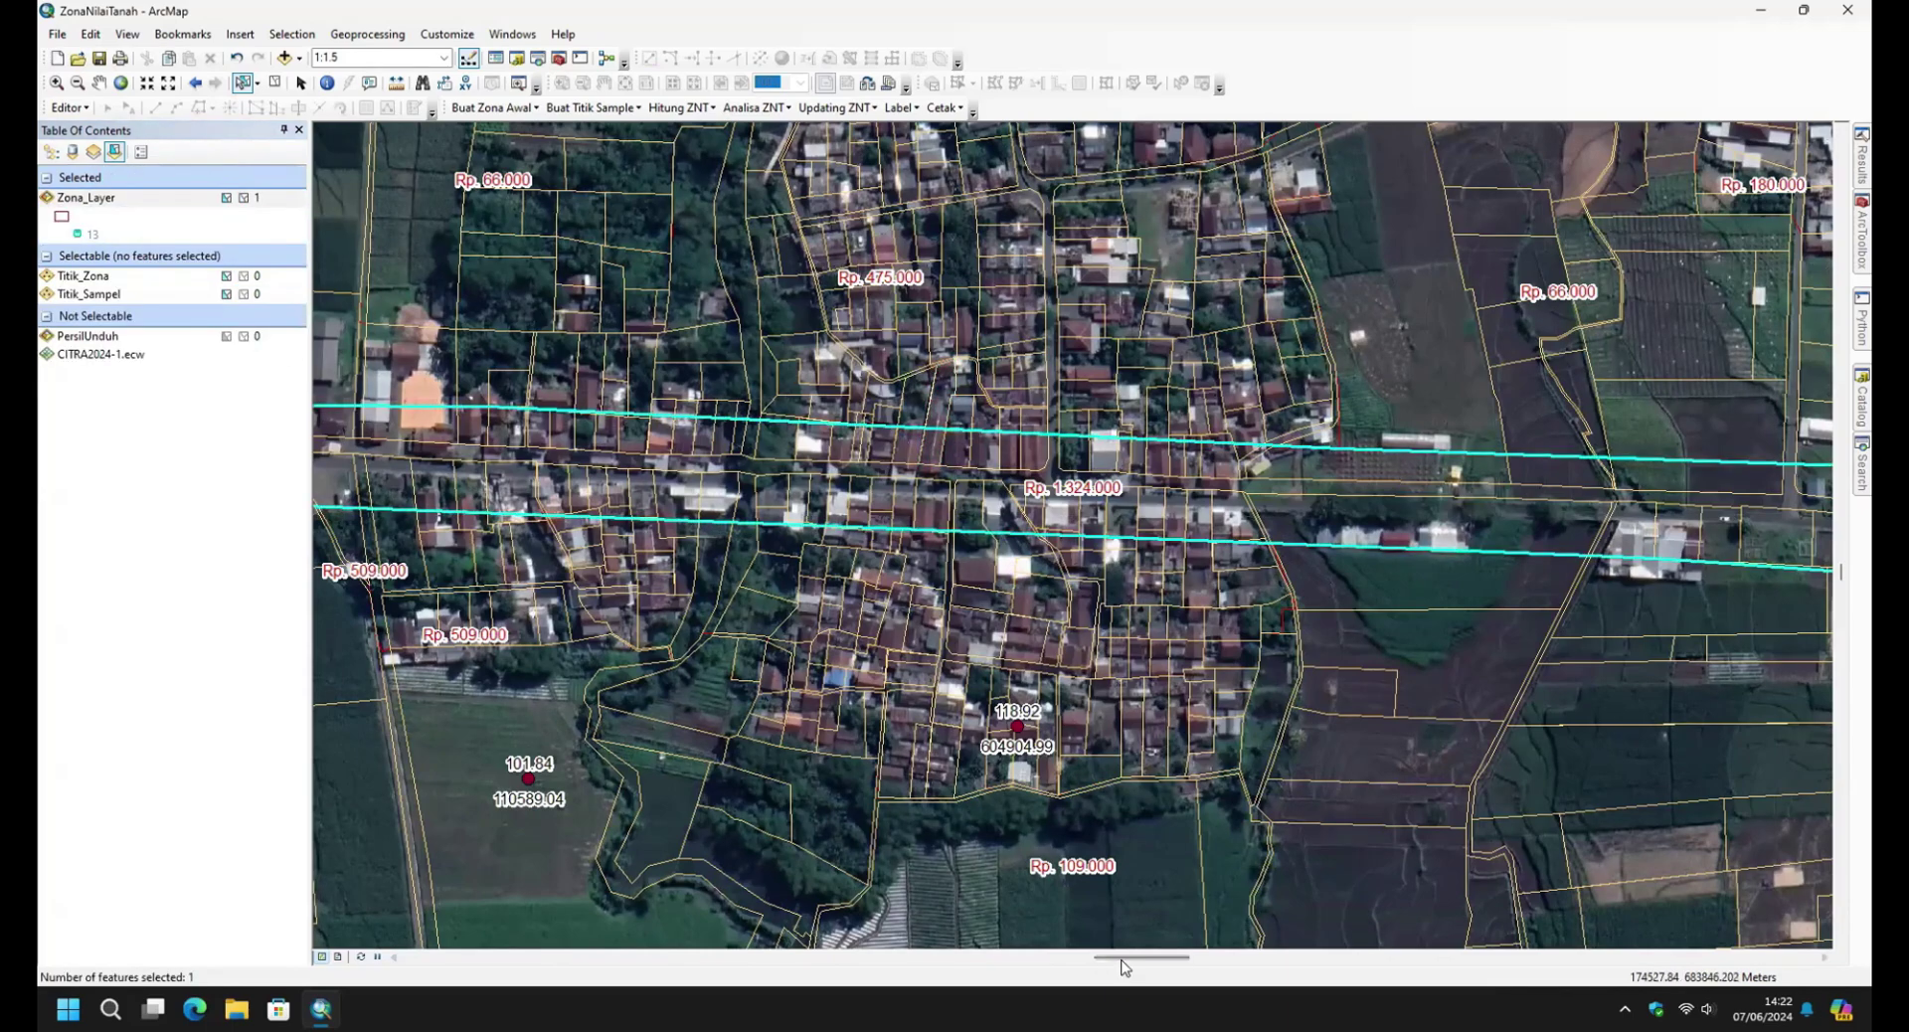
In an edit session, restrict selection to Zona_Layer and select the zone polygons around the east–west main road for cutting.
{"action": "left_click_drag", "start_coordinate": [591, 614], "coordinate": [1117, 639]}
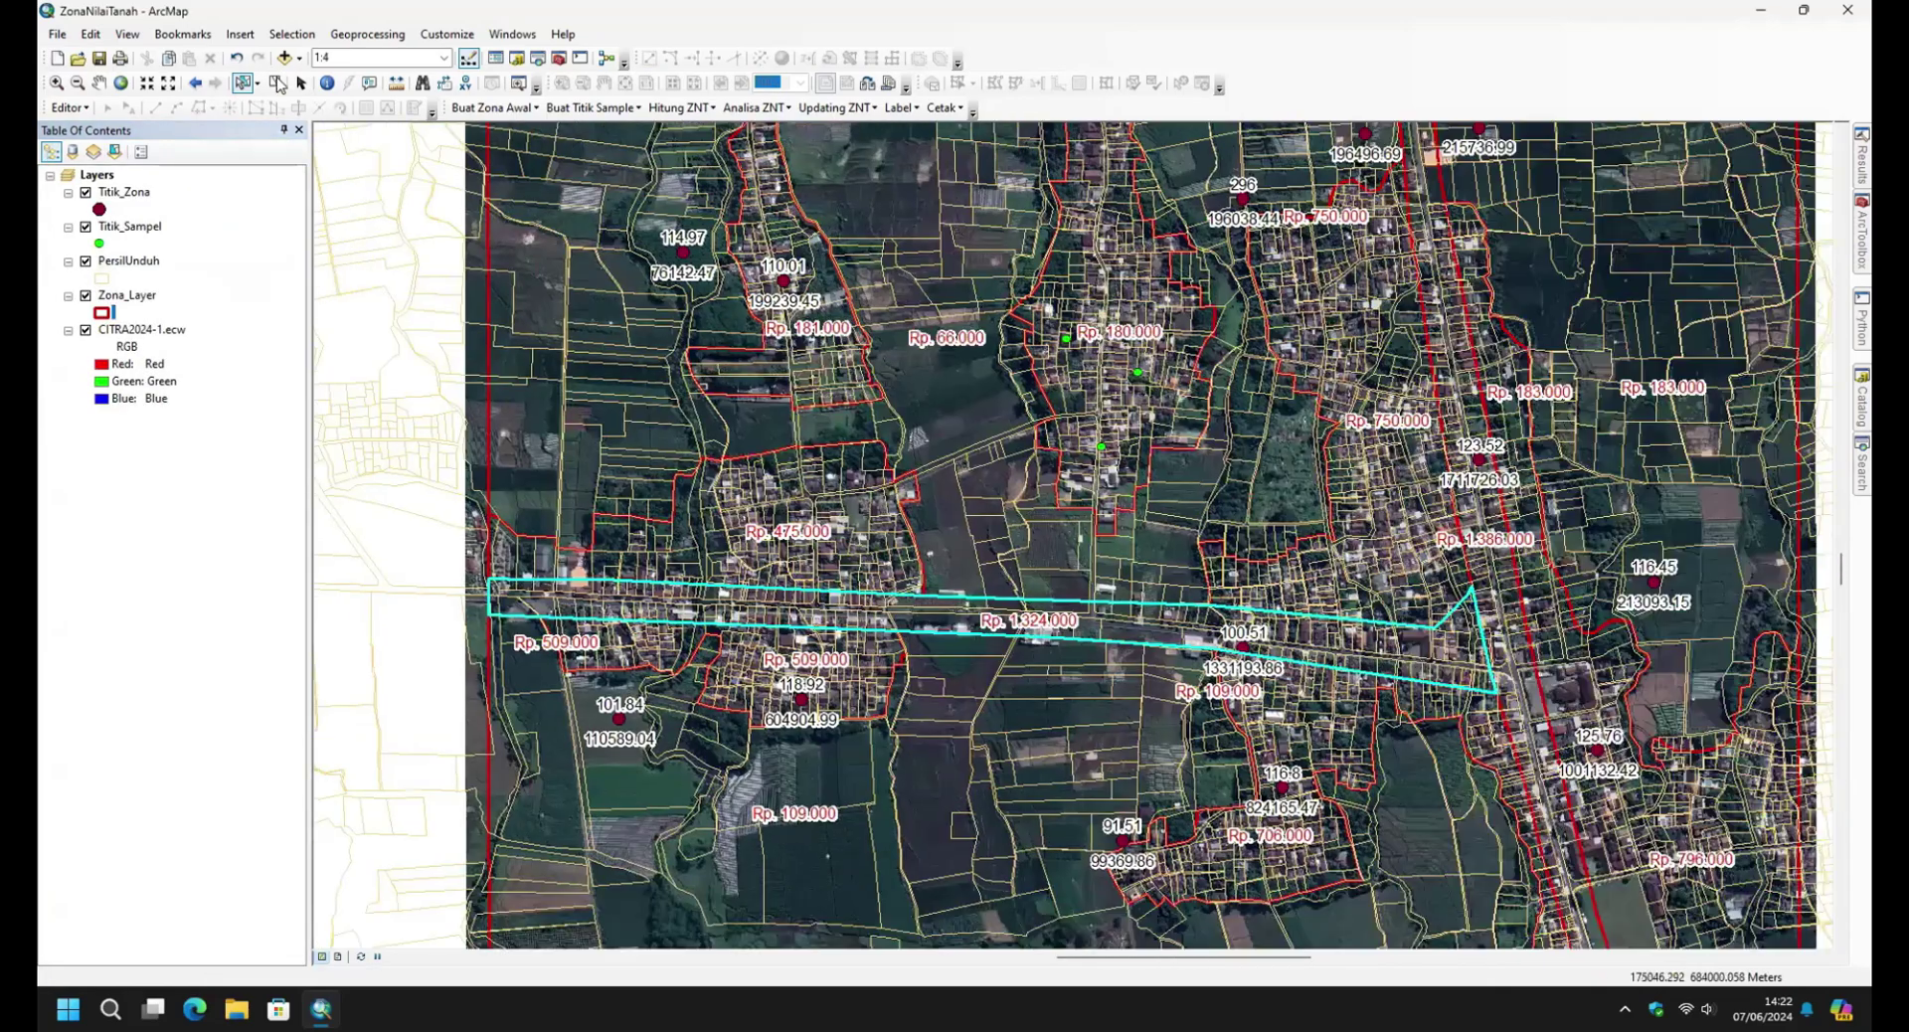
{"action": "left_click", "coordinate": [1053, 703]}
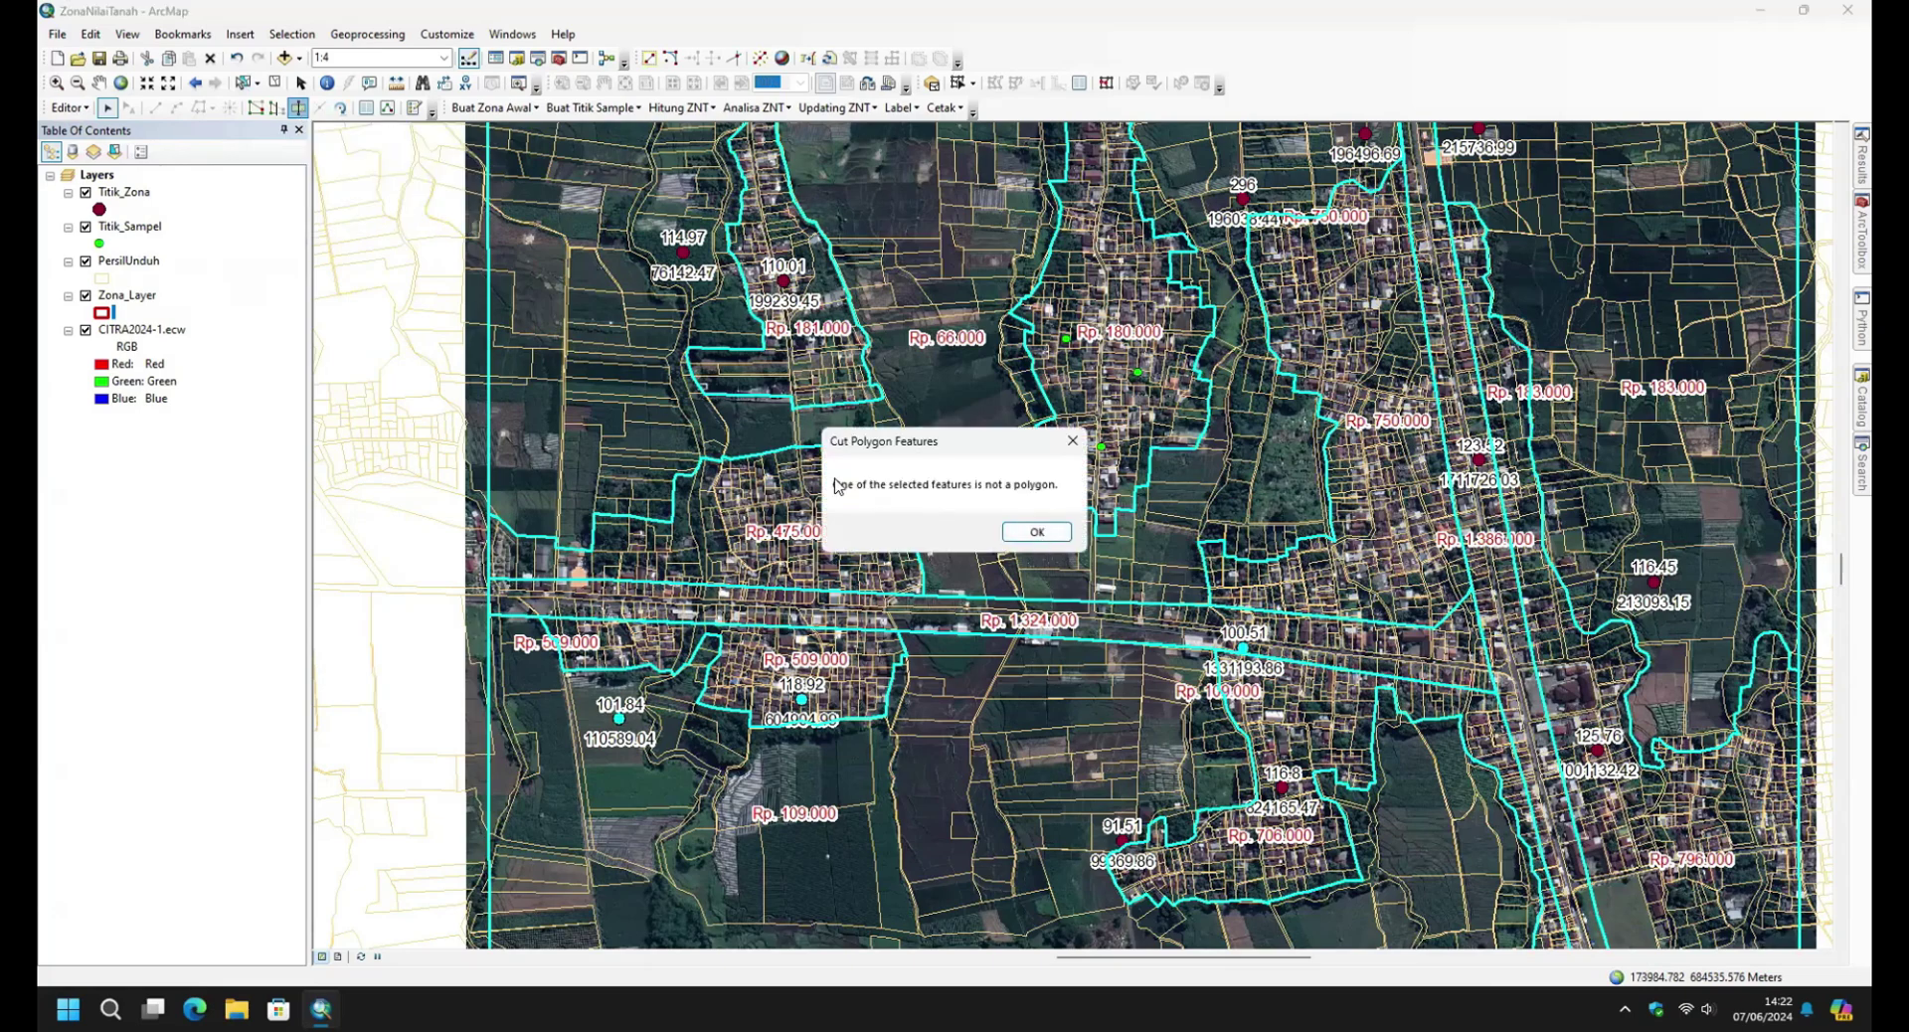
{"action": "left_click", "coordinate": [115, 153]}
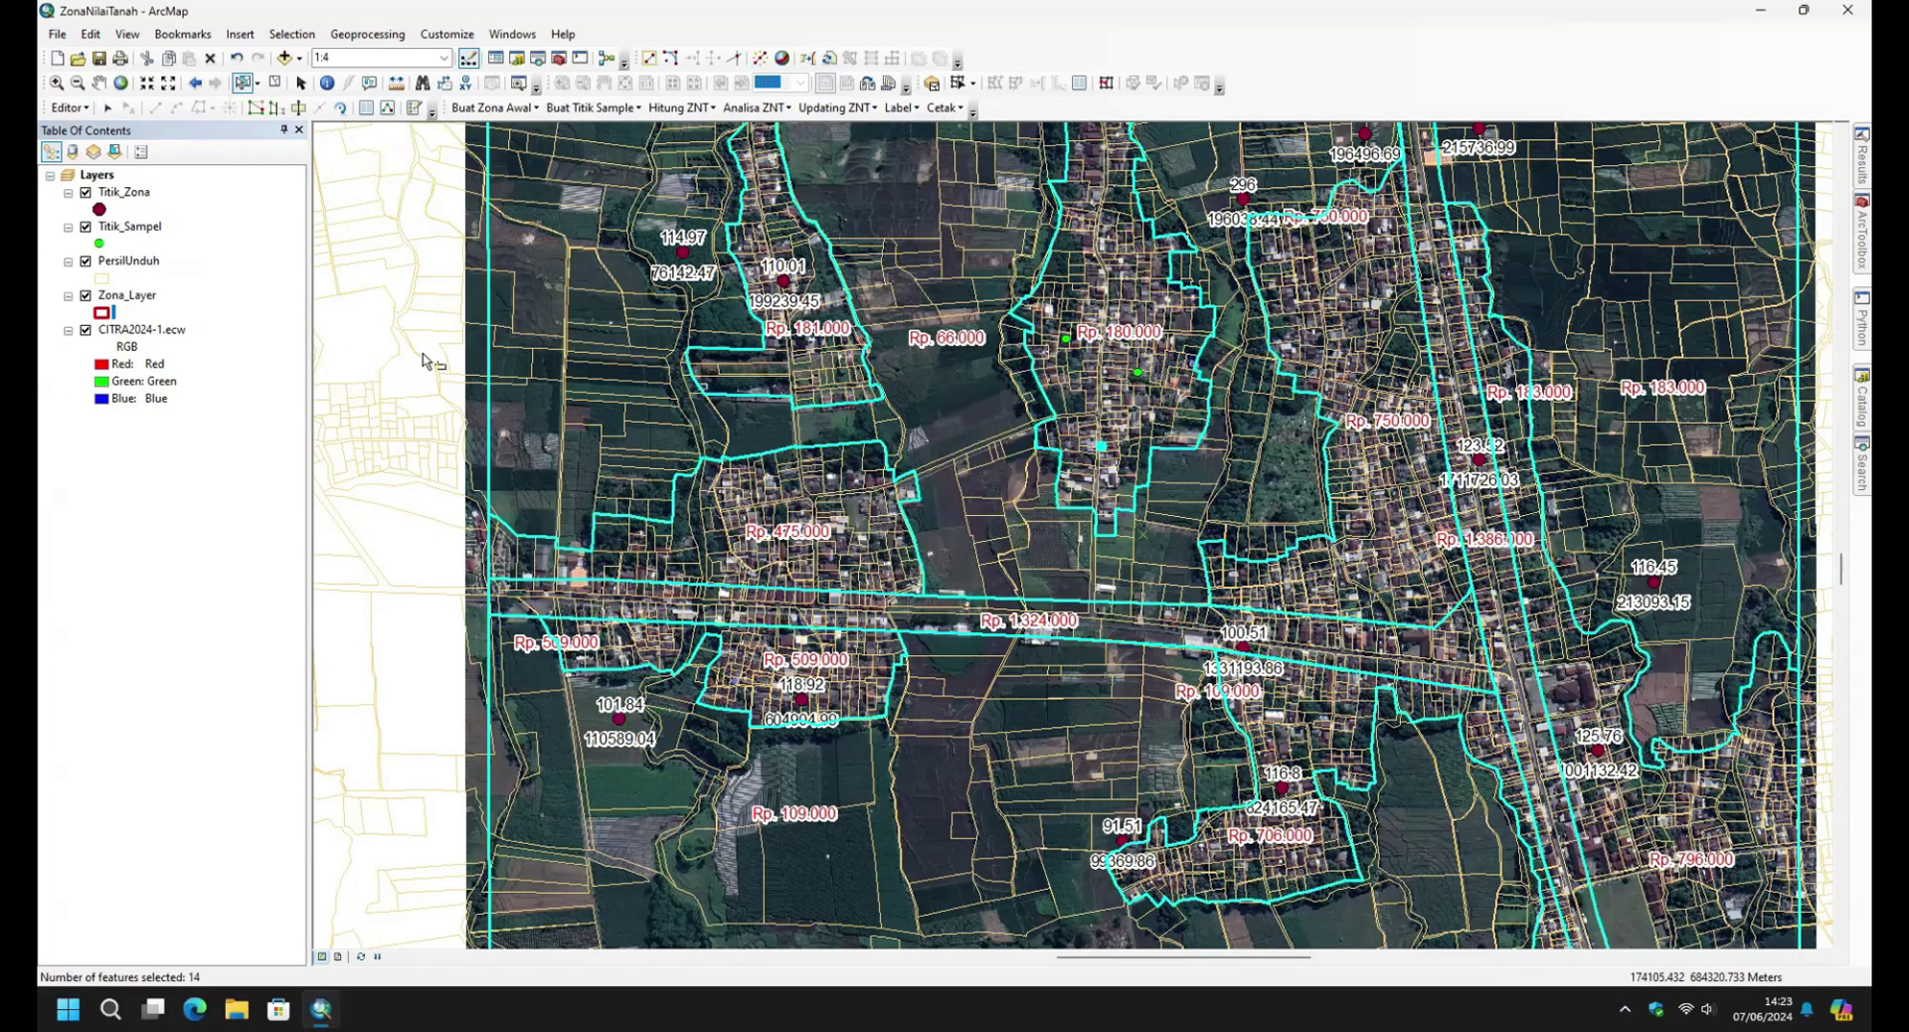
{"action": "left_click", "coordinate": [114, 153]}
{"action": "left_click", "coordinate": [228, 215]}
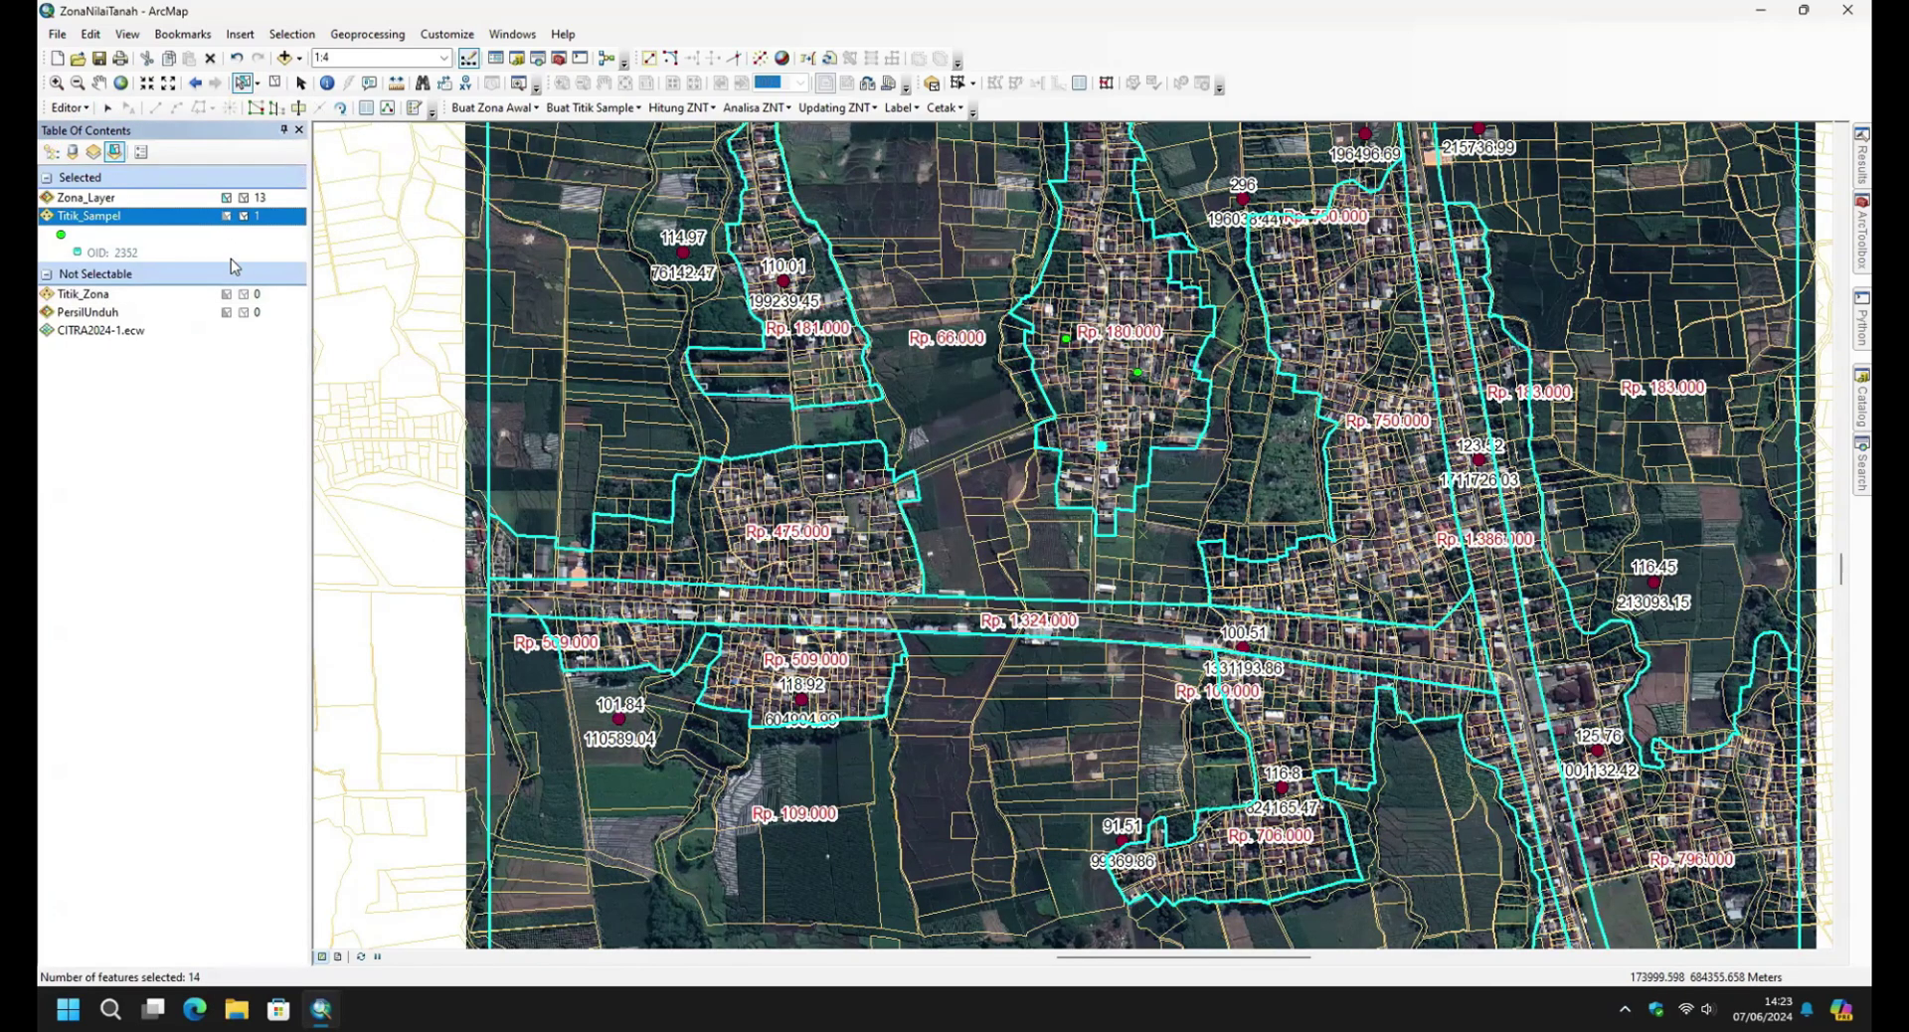
{"action": "key", "text": "ctrl+z"}
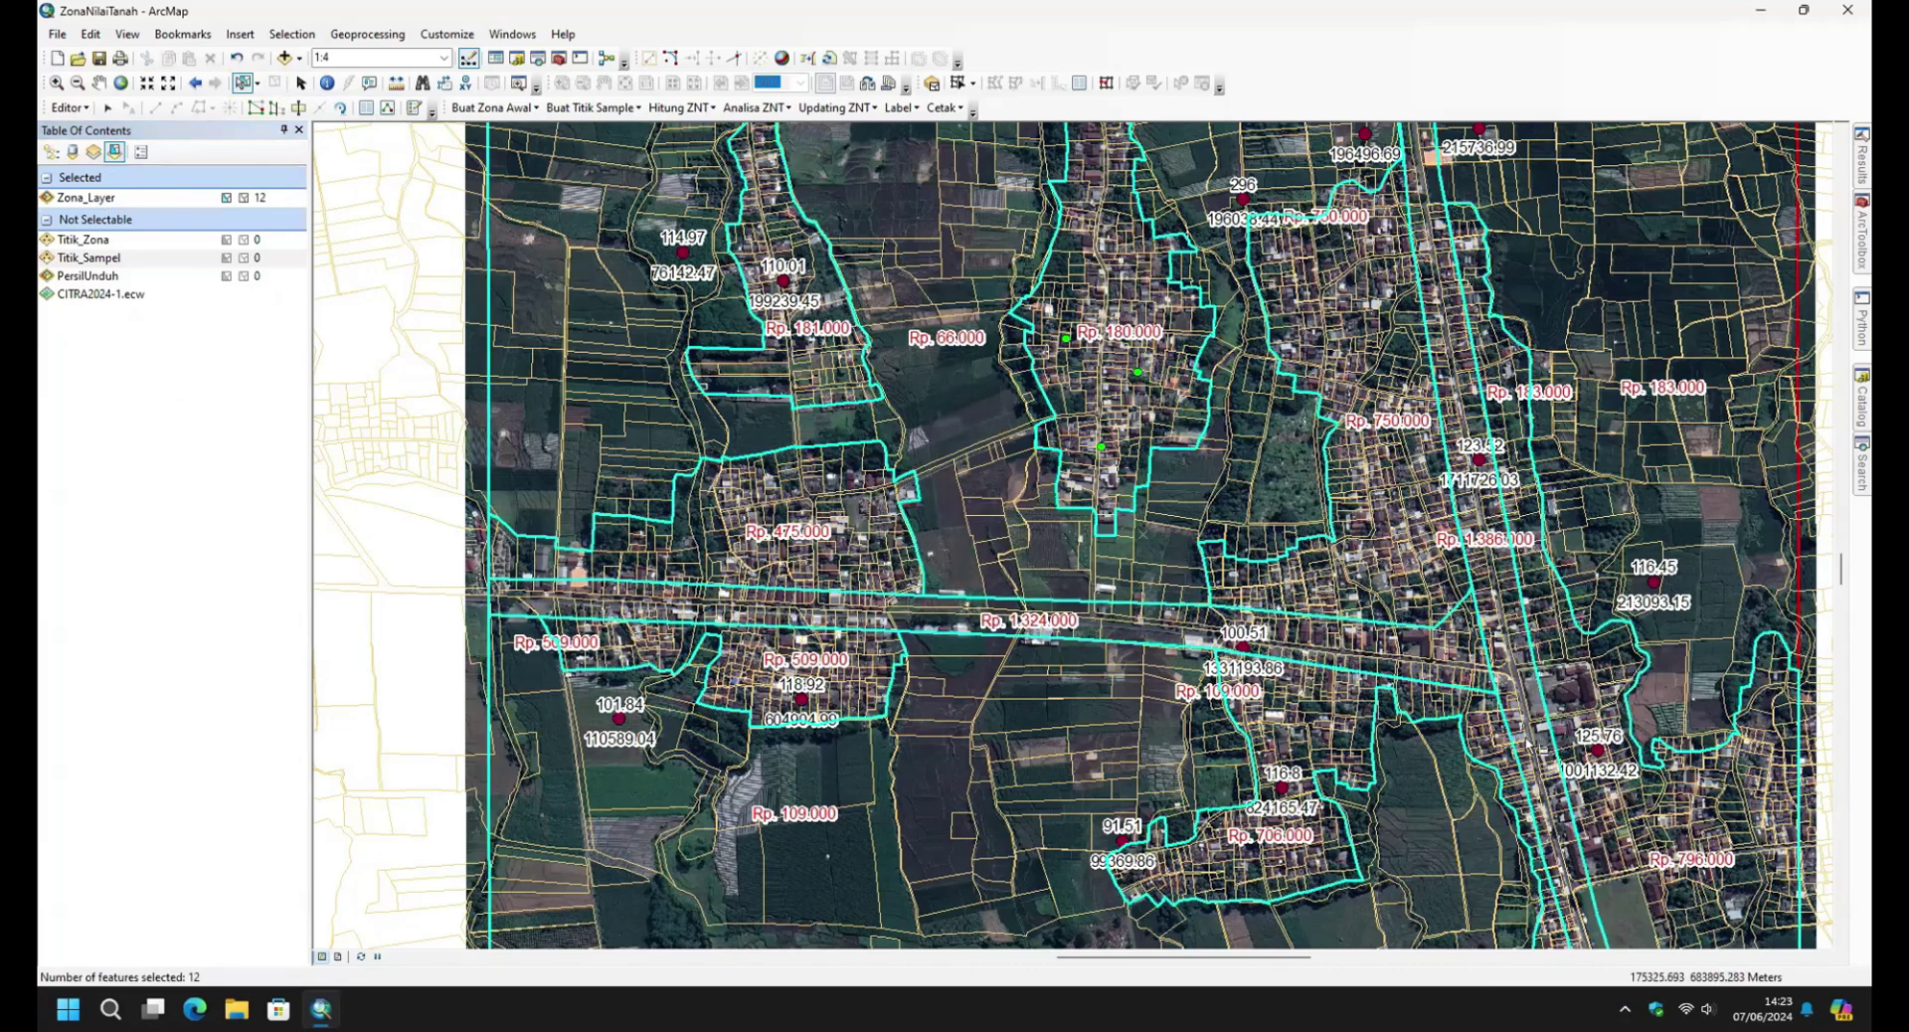
Start a Cut Polygons line at the western settlement's northern zone boundary and trace parcel edges eastward behind the roadside parcels.
{"action": "left_click", "coordinate": [603, 545]}
{"action": "scroll", "coordinate": [602, 545], "scroll_direction": "up", "scroll_amount": 3}
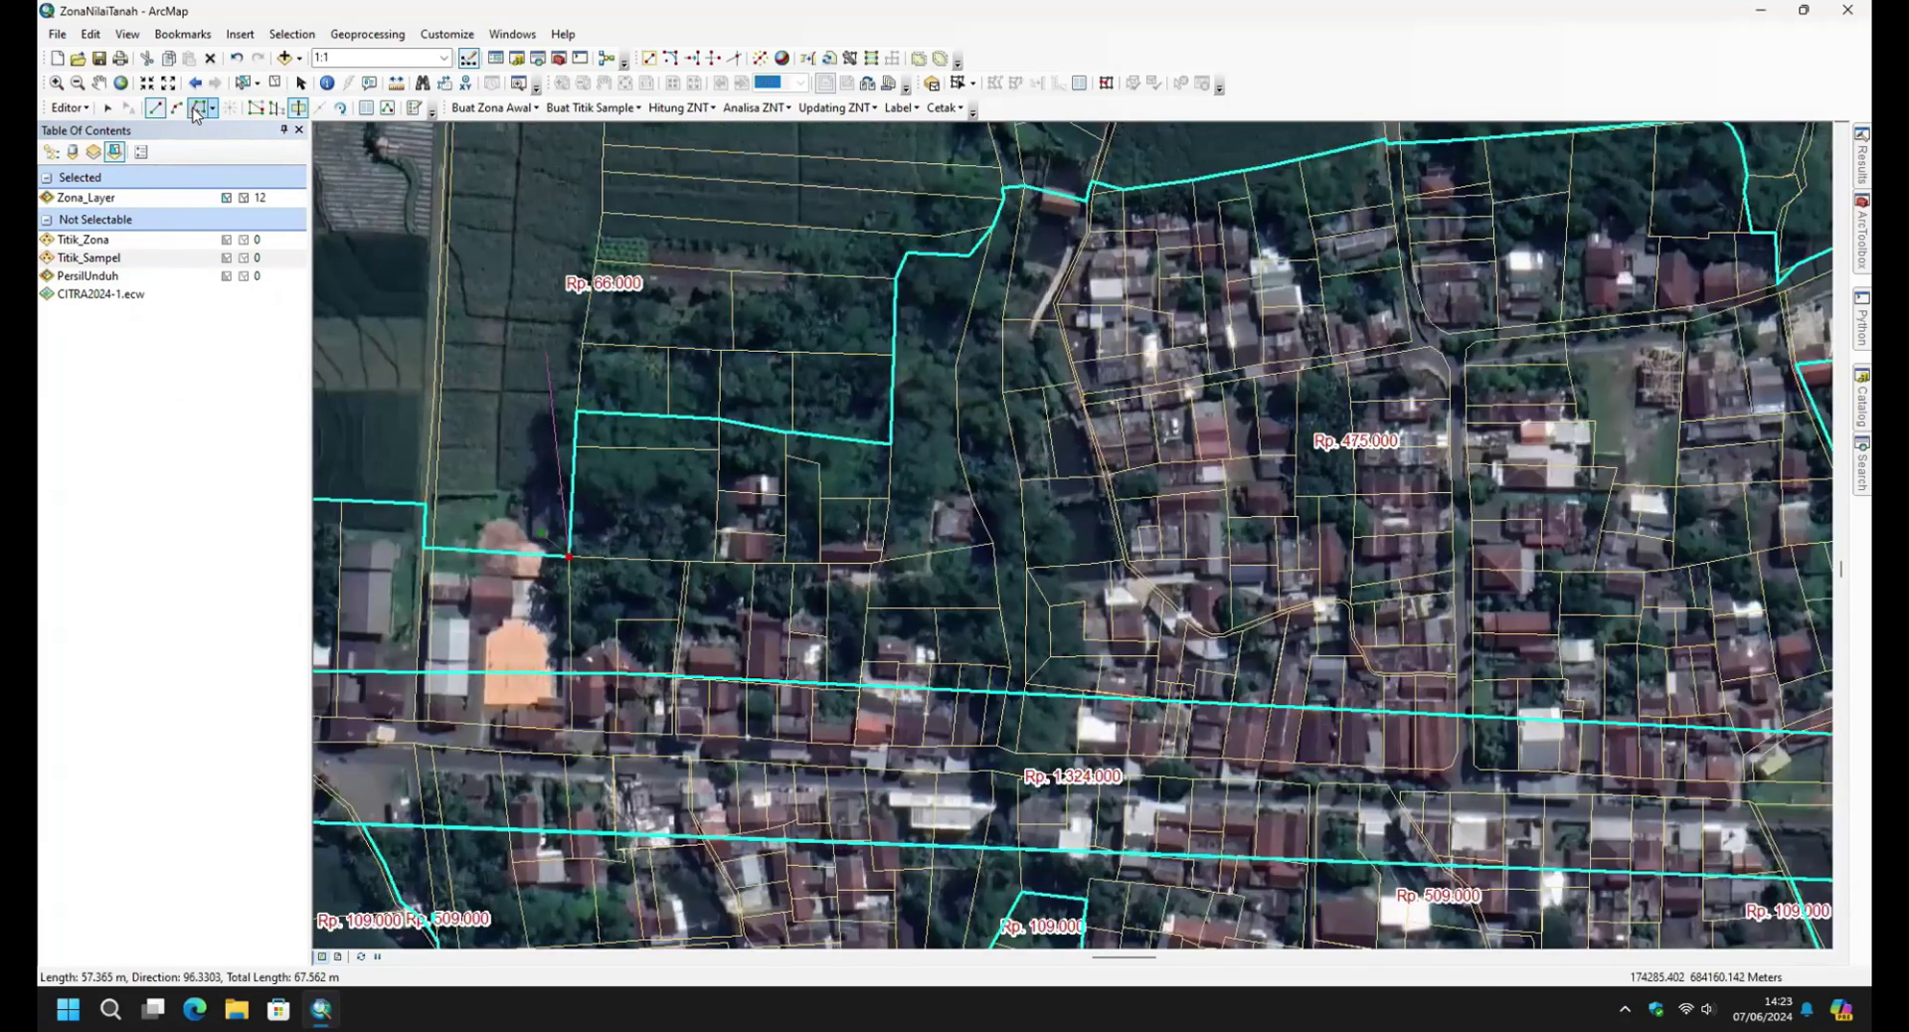
{"action": "left_click", "coordinate": [197, 109]}
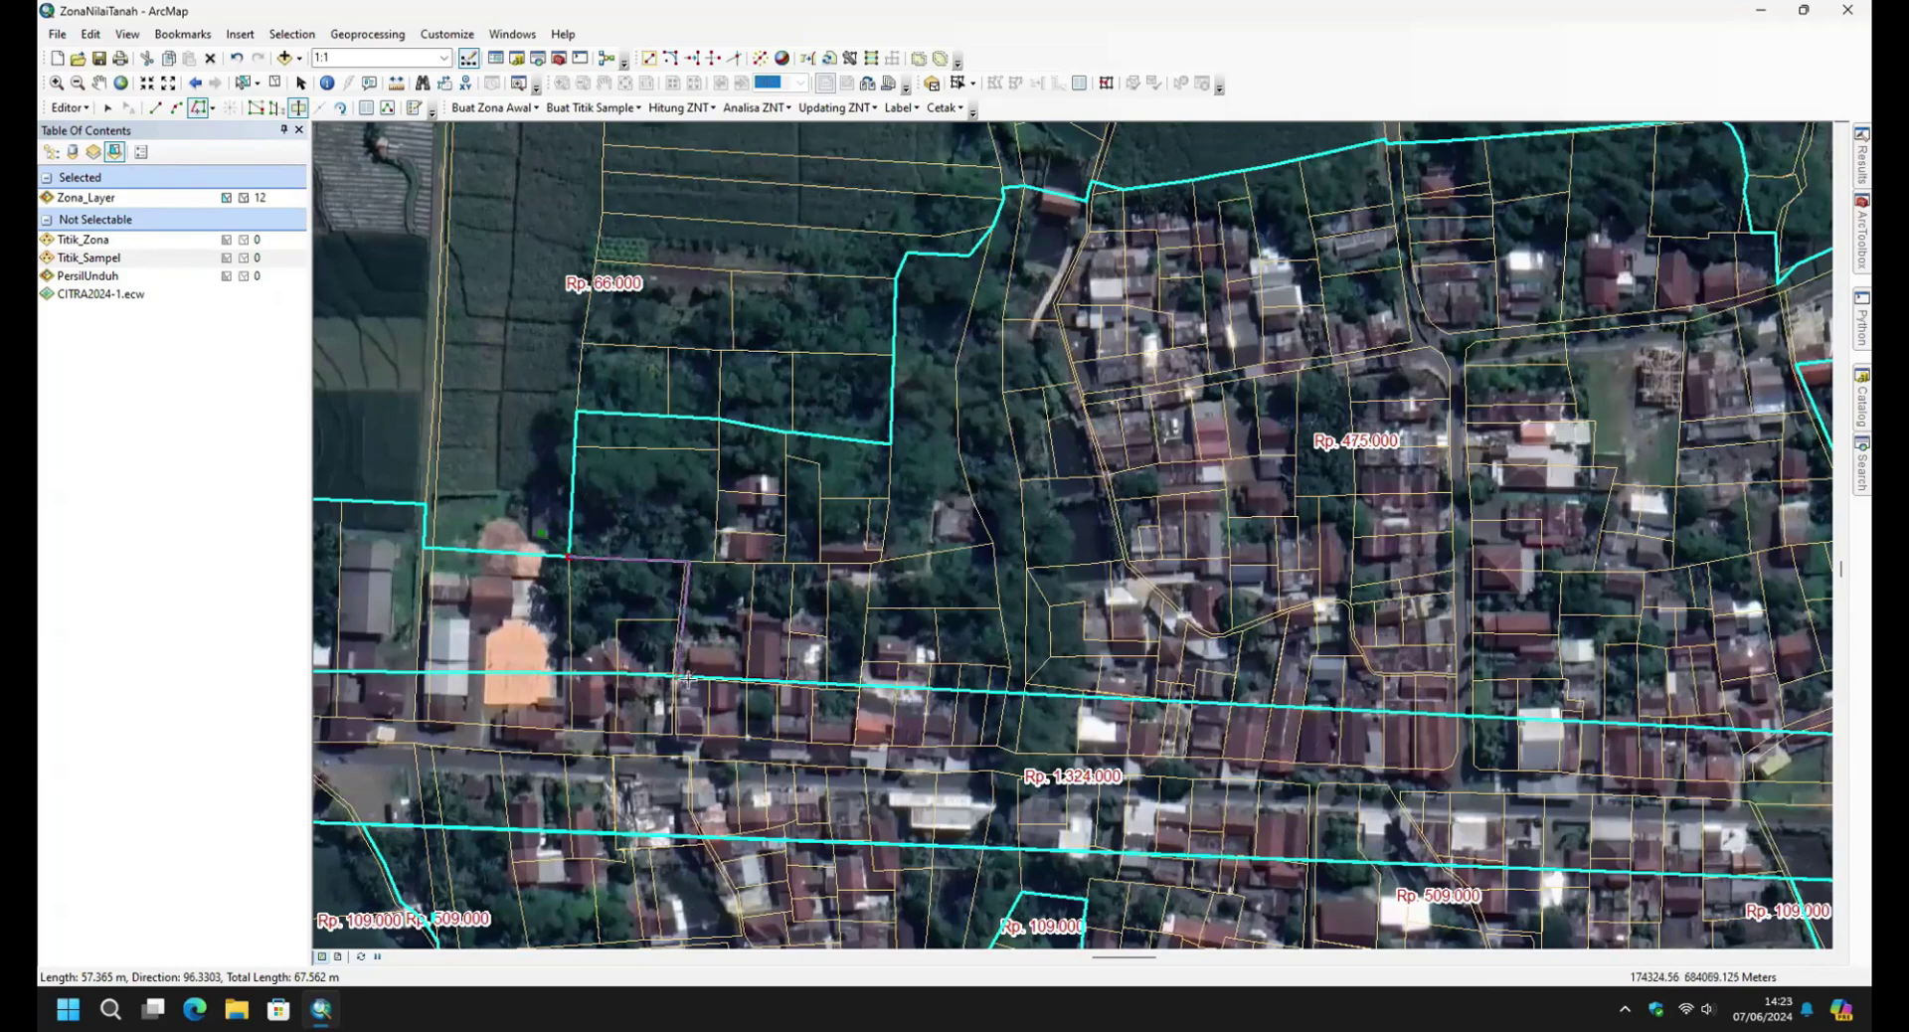
{"action": "left_click_drag", "start_coordinate": [1154, 656], "coordinate": [809, 626]}
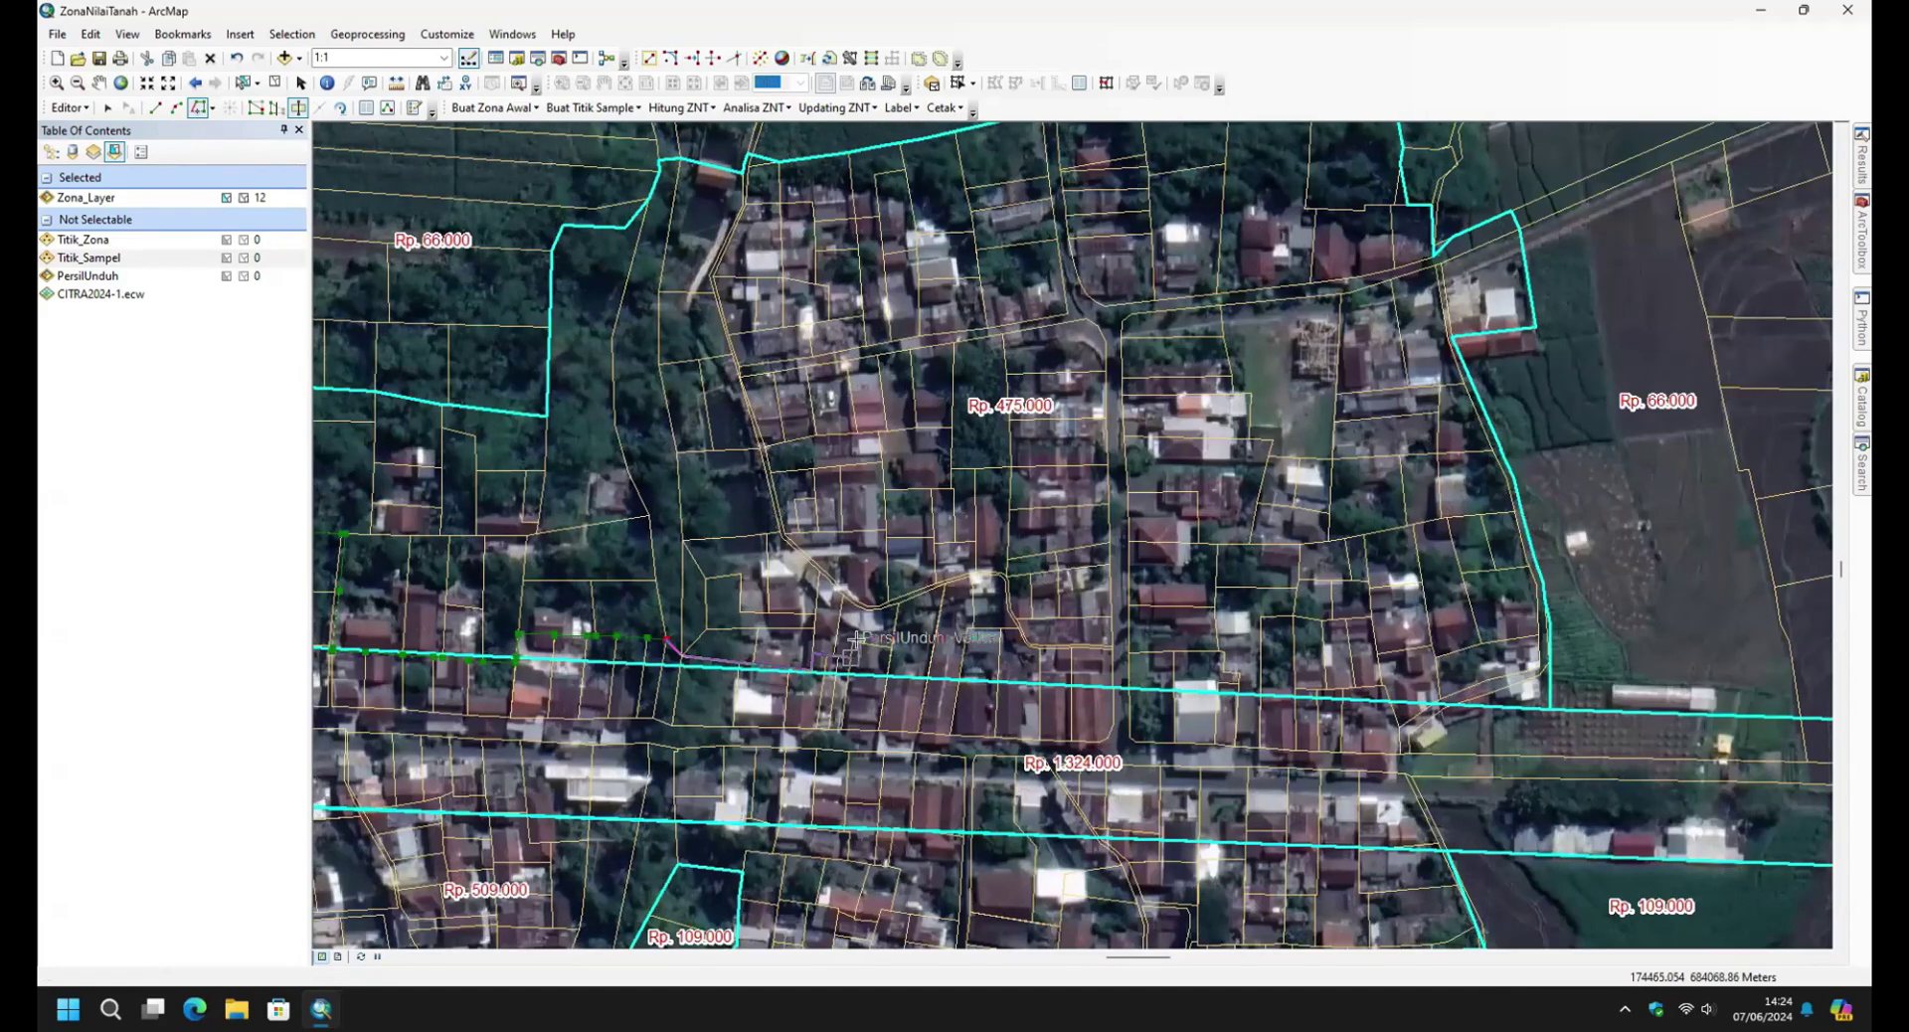
{"action": "mouse_move", "coordinate": [976, 582]}
{"action": "left_mouse_down"}
{"action": "mouse_move", "coordinate": [1035, 648]}
{"action": "mouse_move", "coordinate": [1229, 668]}
{"action": "mouse_move", "coordinate": [1328, 598]}
{"action": "mouse_move", "coordinate": [1437, 659]}
{"action": "left_mouse_up"}
Hide Zona_Layer and continue the cut line eastward north of the main road, past the fields and into the next settlement.
{"action": "left_click", "coordinate": [52, 152]}
{"action": "left_click", "coordinate": [85, 295]}
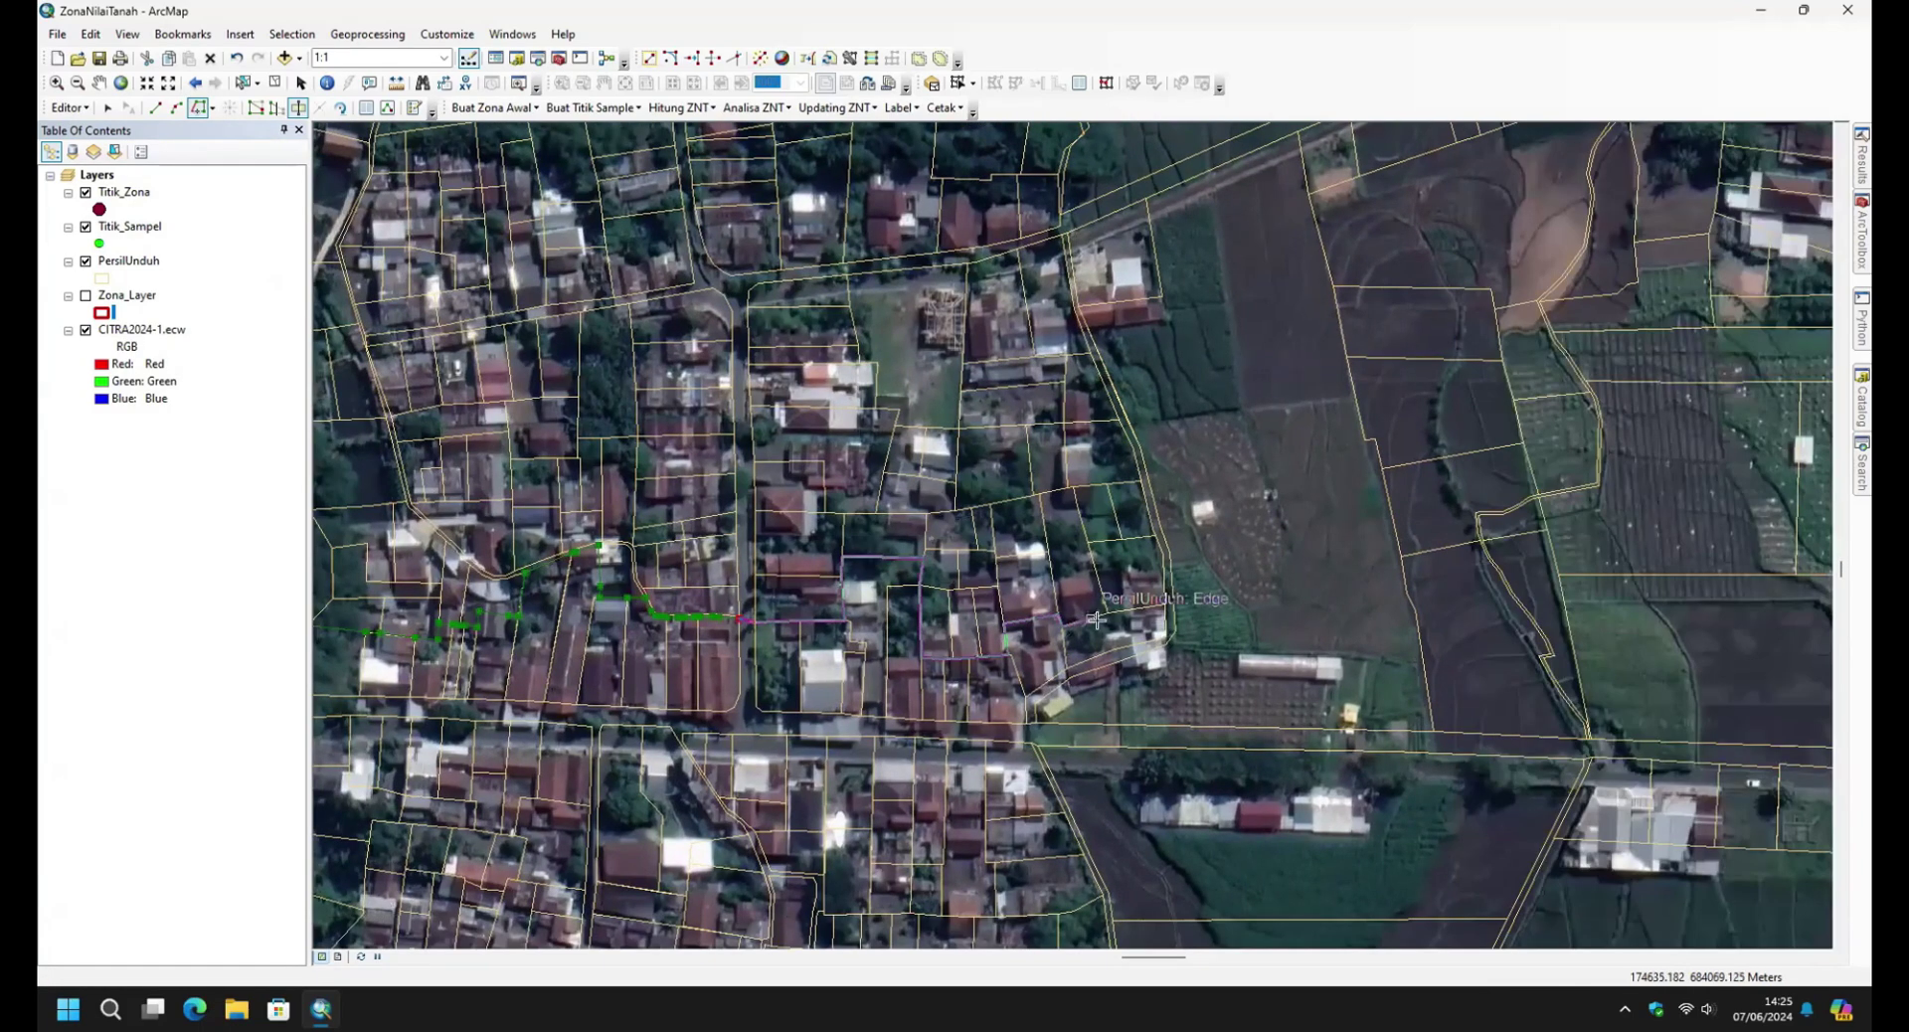
{"action": "left_click", "coordinate": [1164, 637]}
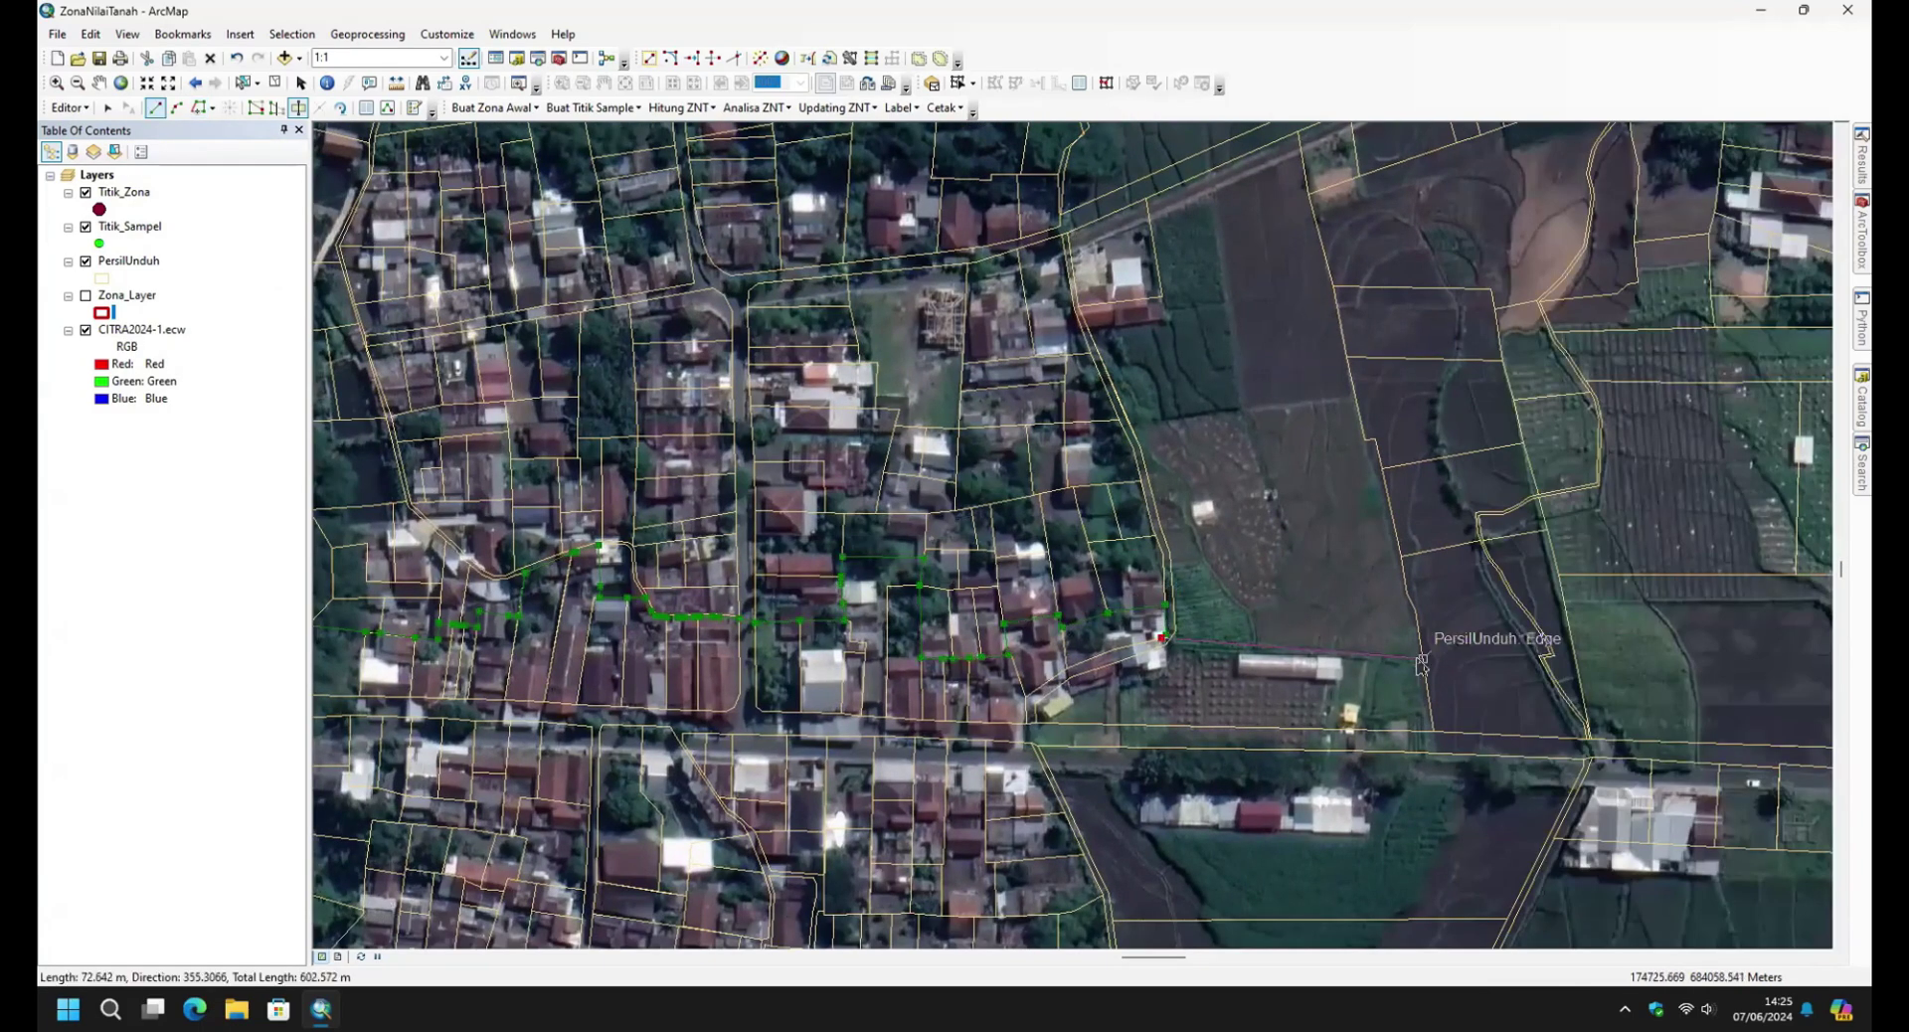
{"action": "key", "text": "t"}
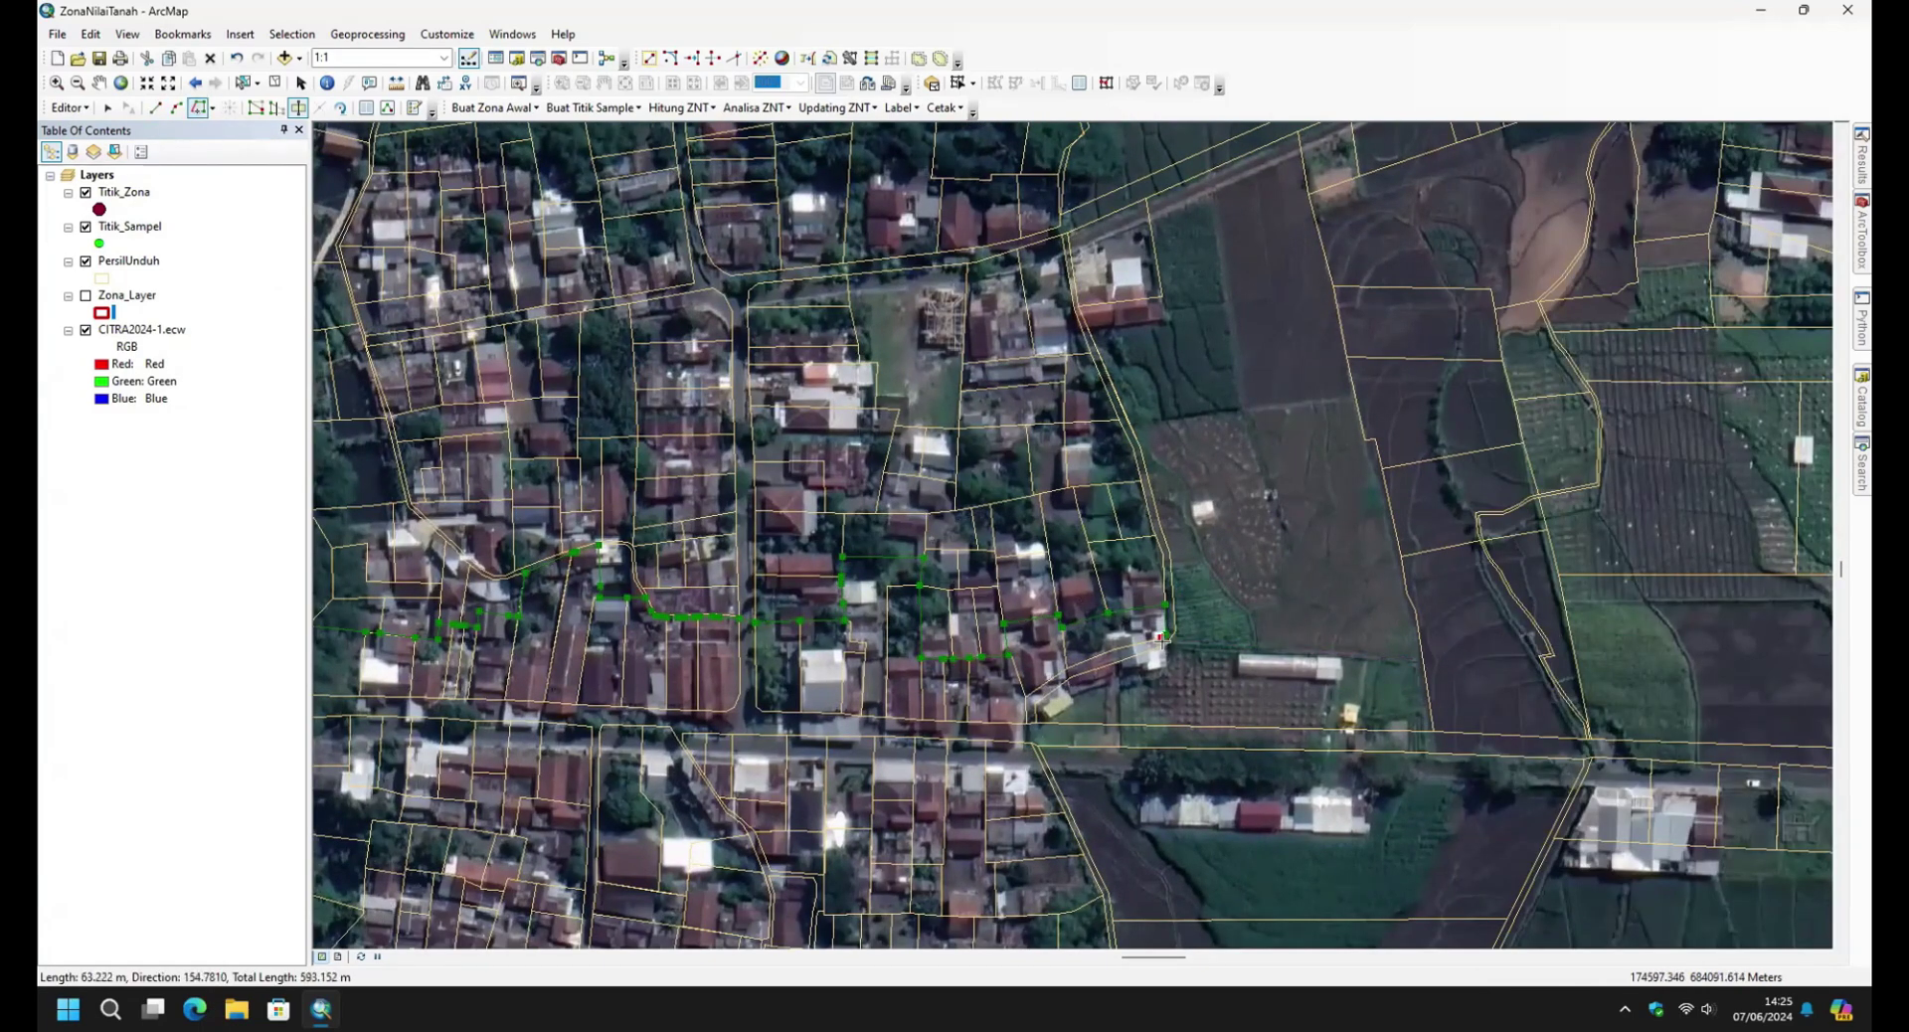
{"action": "left_click", "coordinate": [1589, 738]}
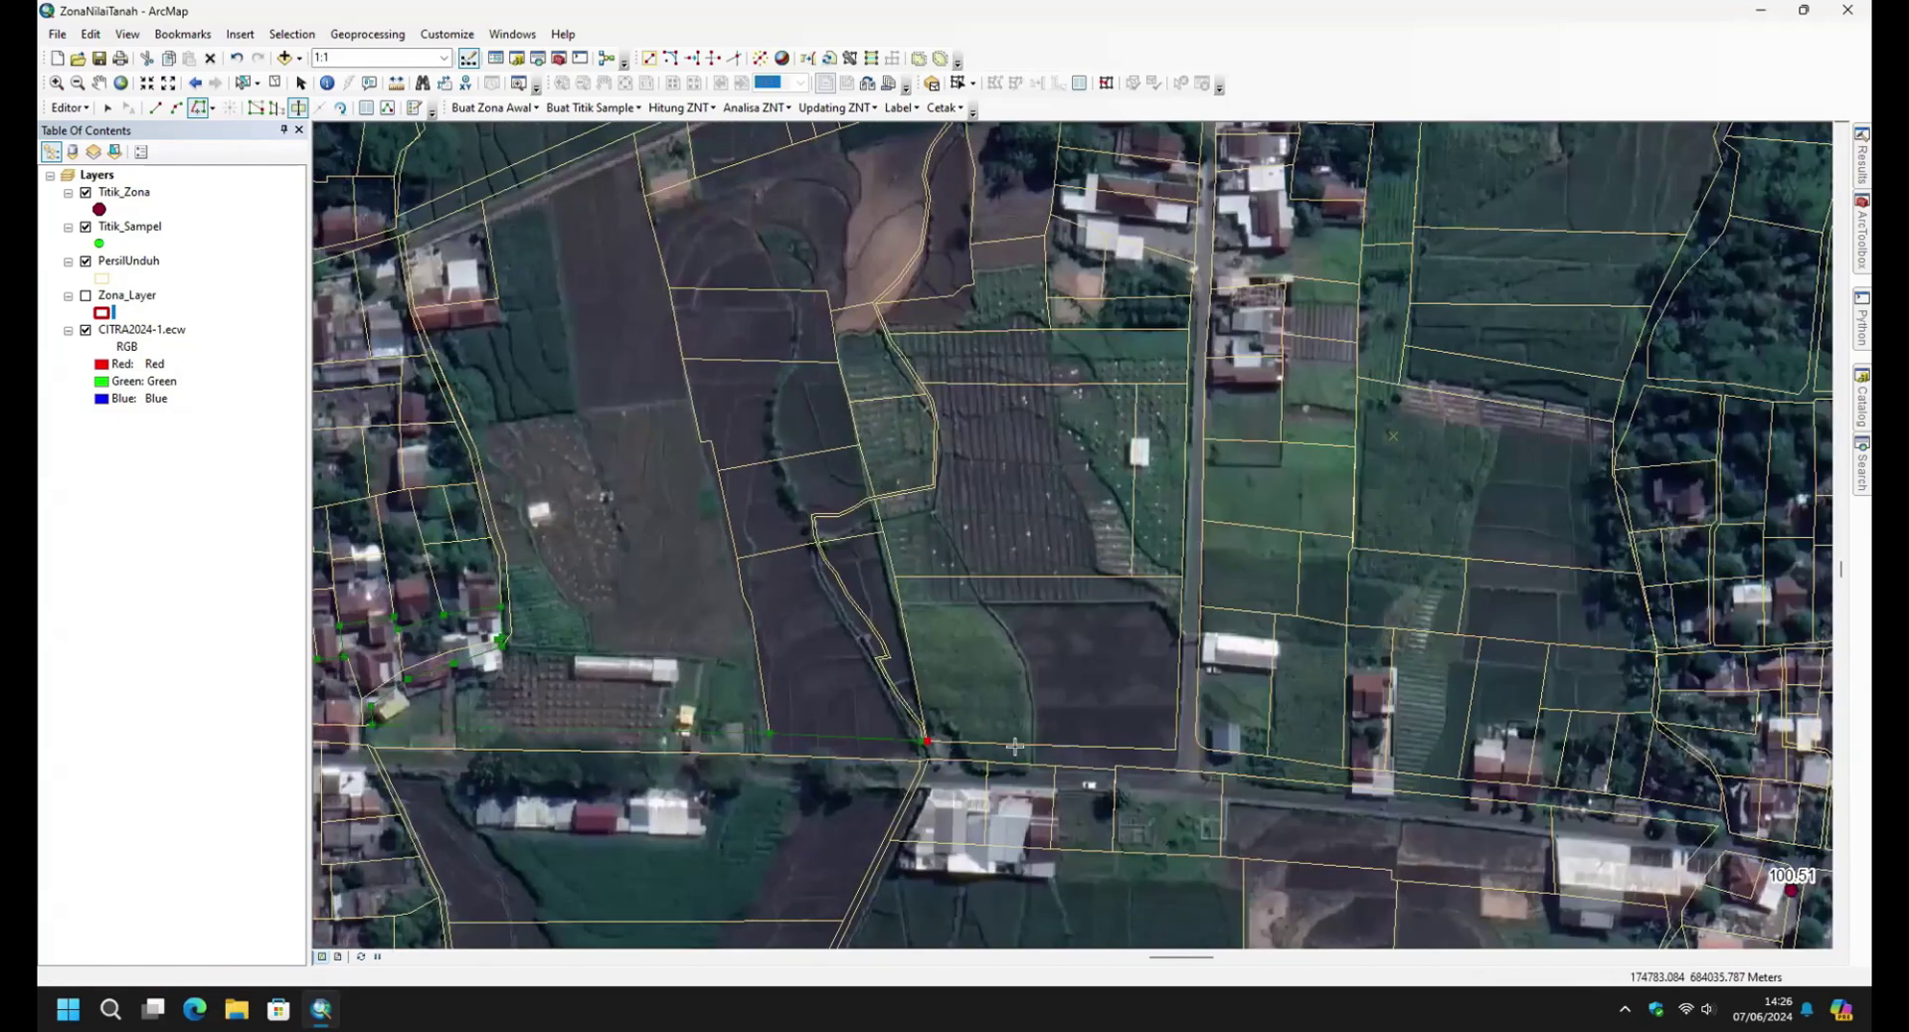
{"action": "left_click", "coordinate": [1275, 614]}
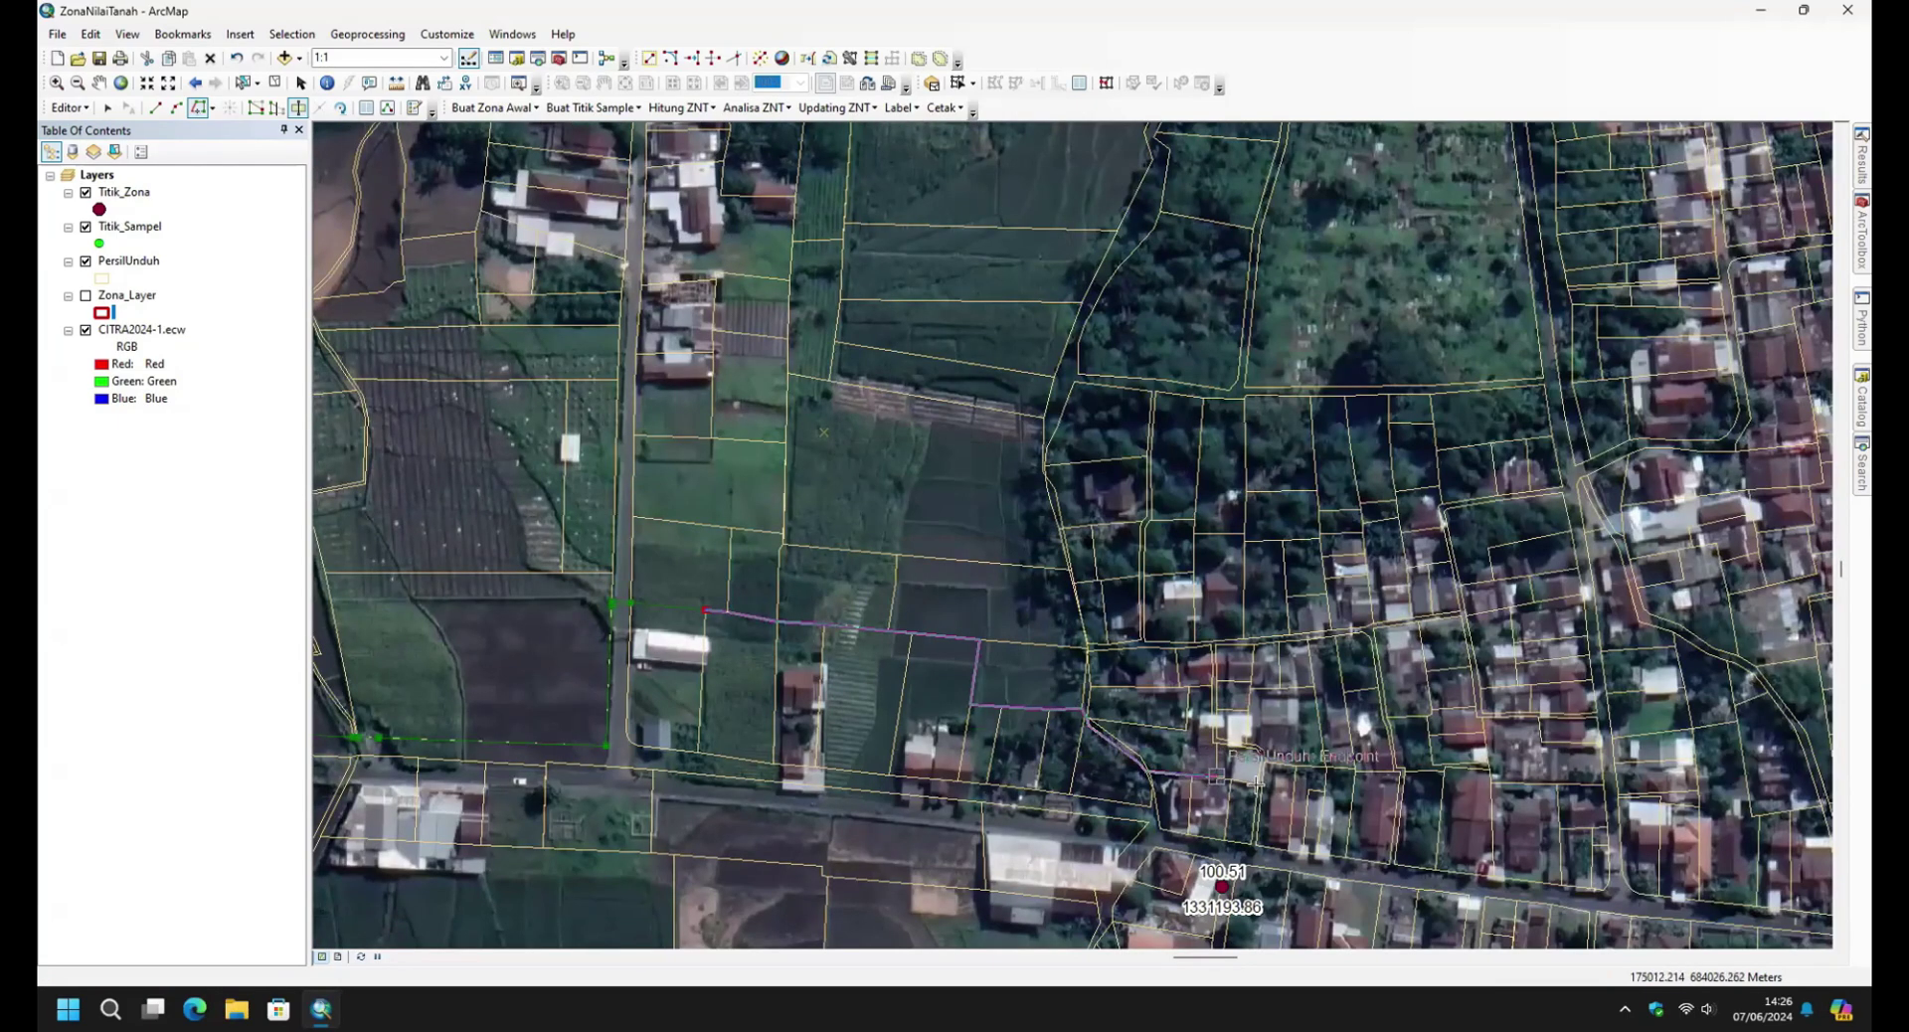
{"action": "left_click", "coordinate": [1292, 764]}
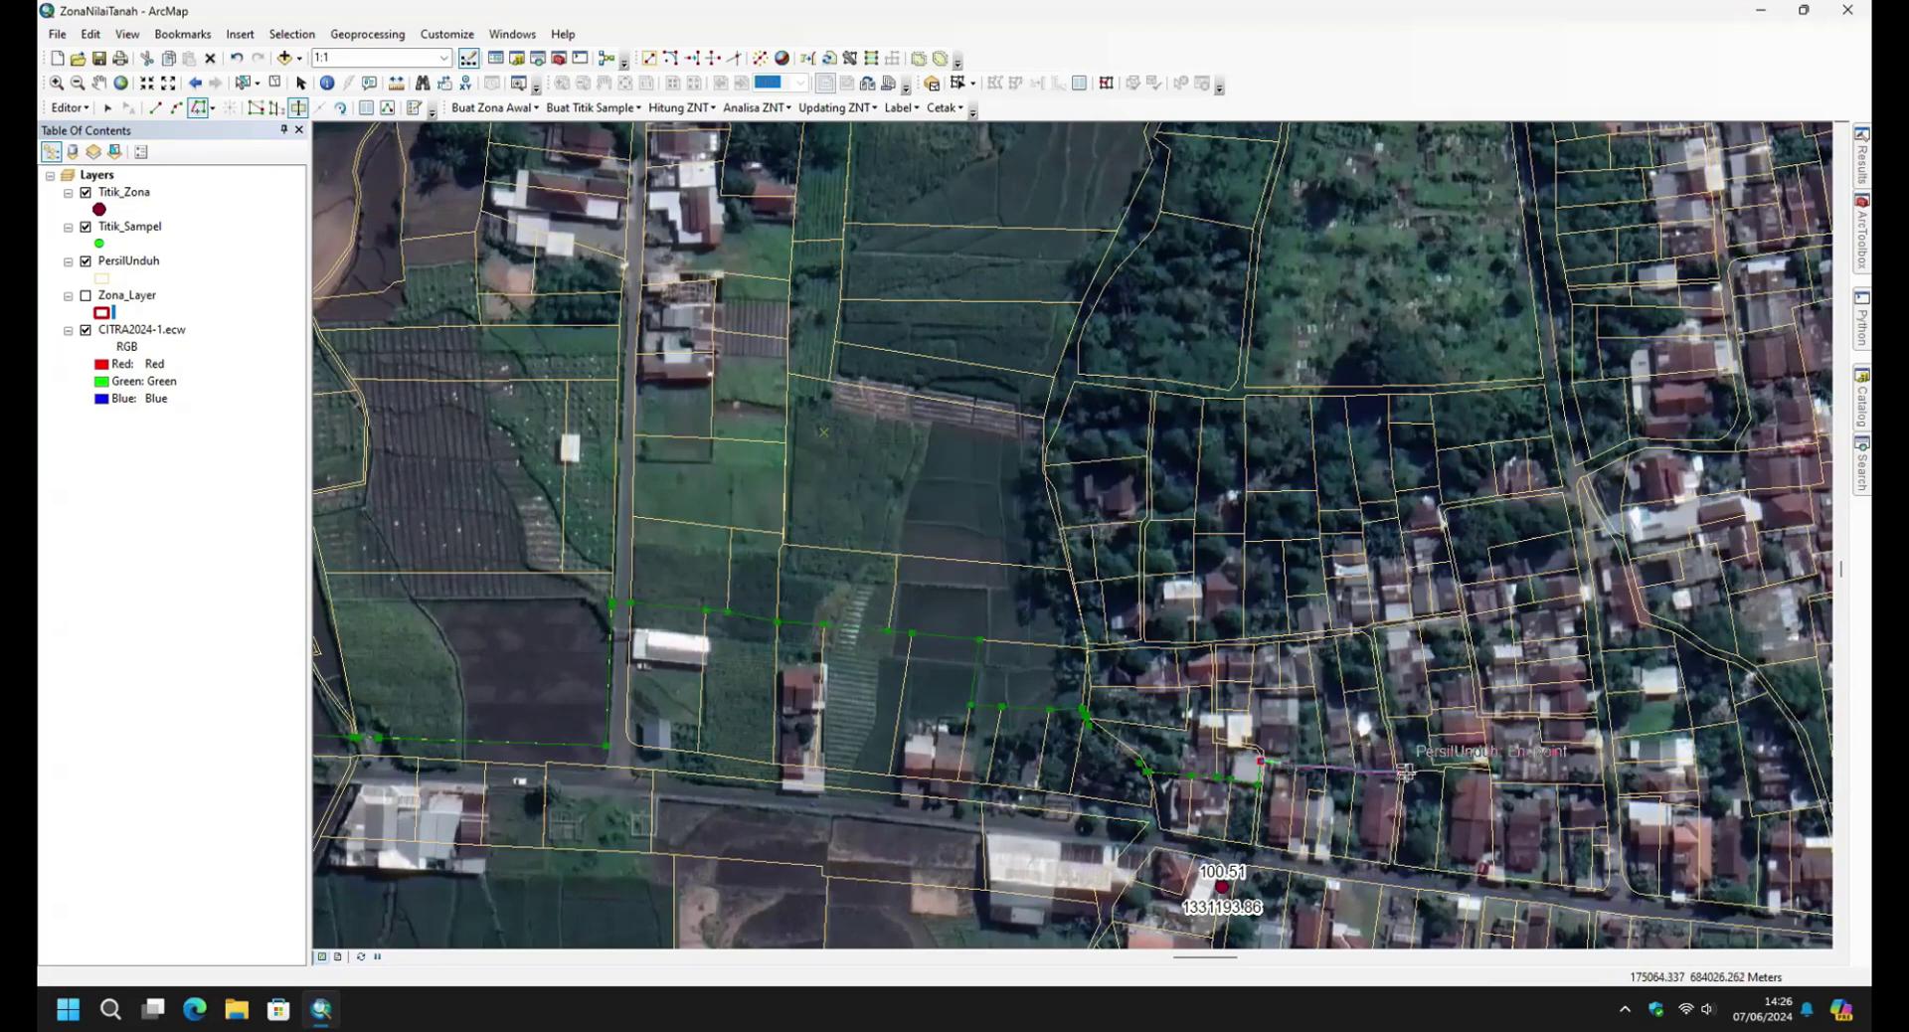
Trace the remaining parcels north of the road into the Rp. 1.386.000 zone and finish the cut sketch with Zona_Layer shown.
{"action": "left_click", "coordinate": [1617, 797]}
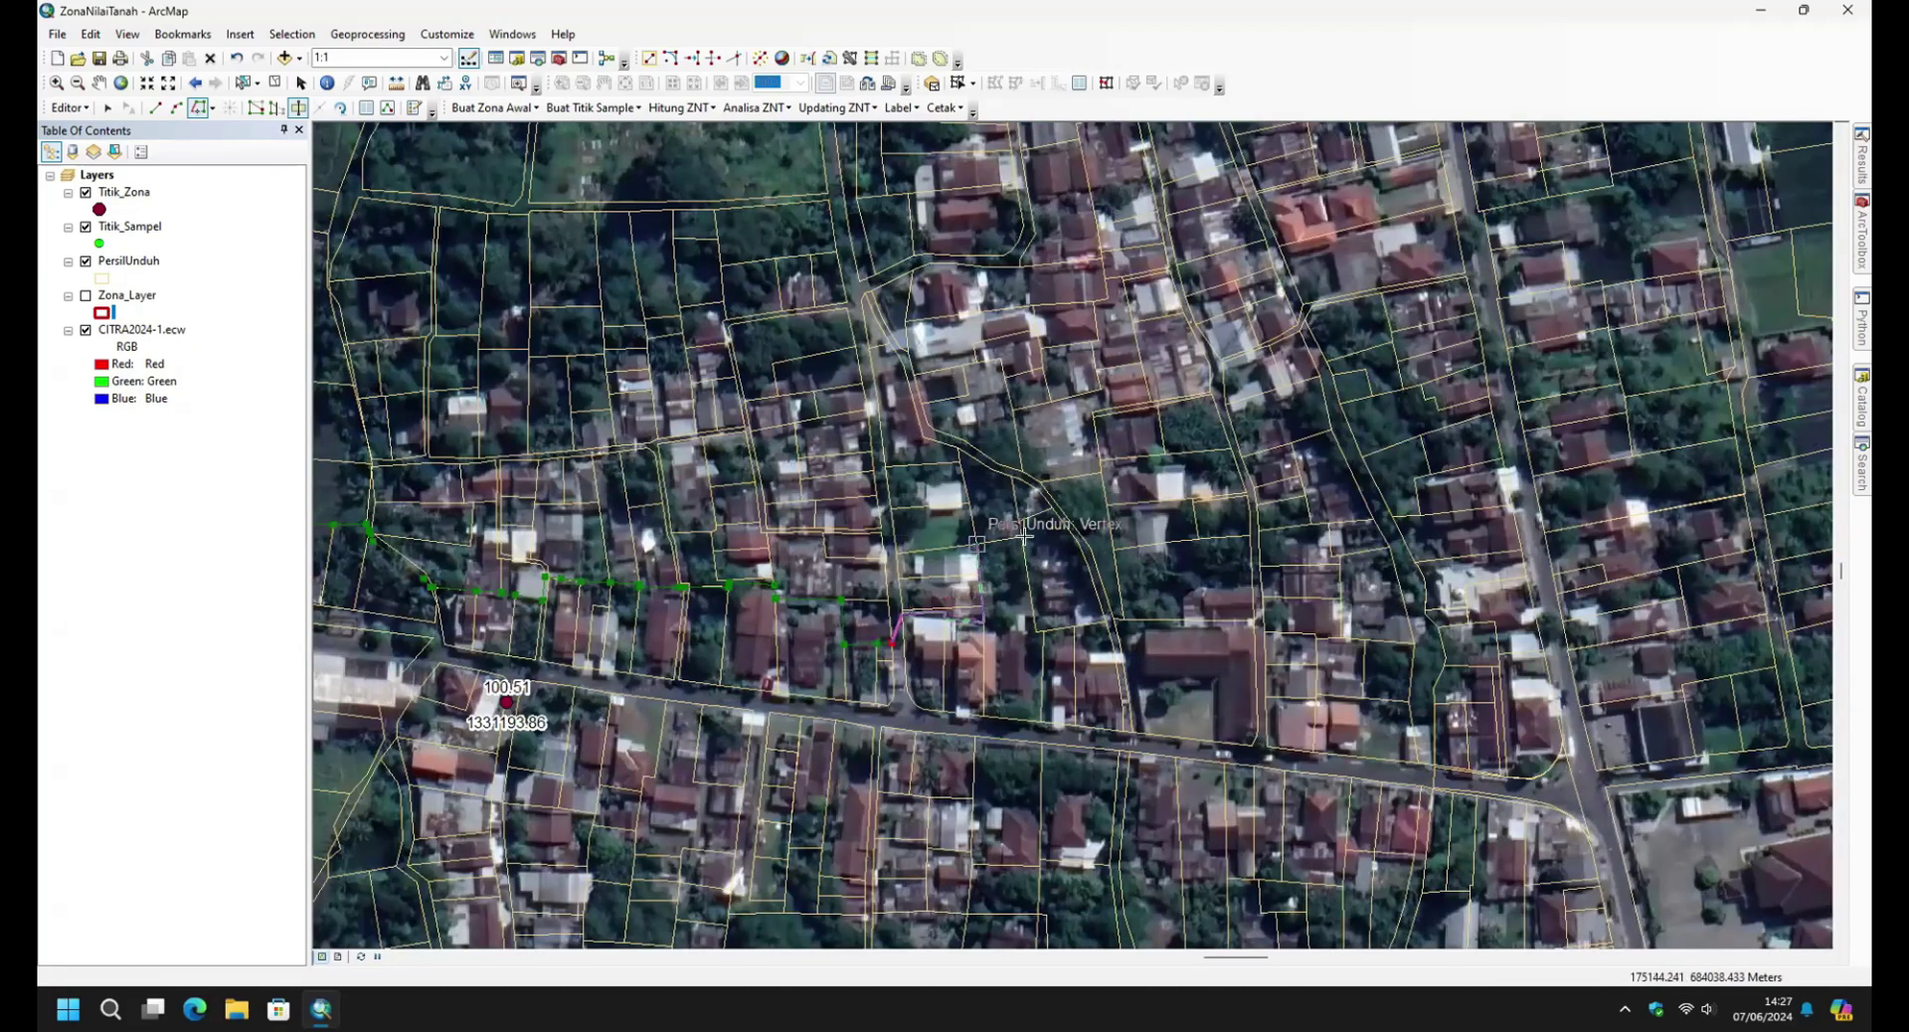
{"action": "left_click", "coordinate": [1406, 702]}
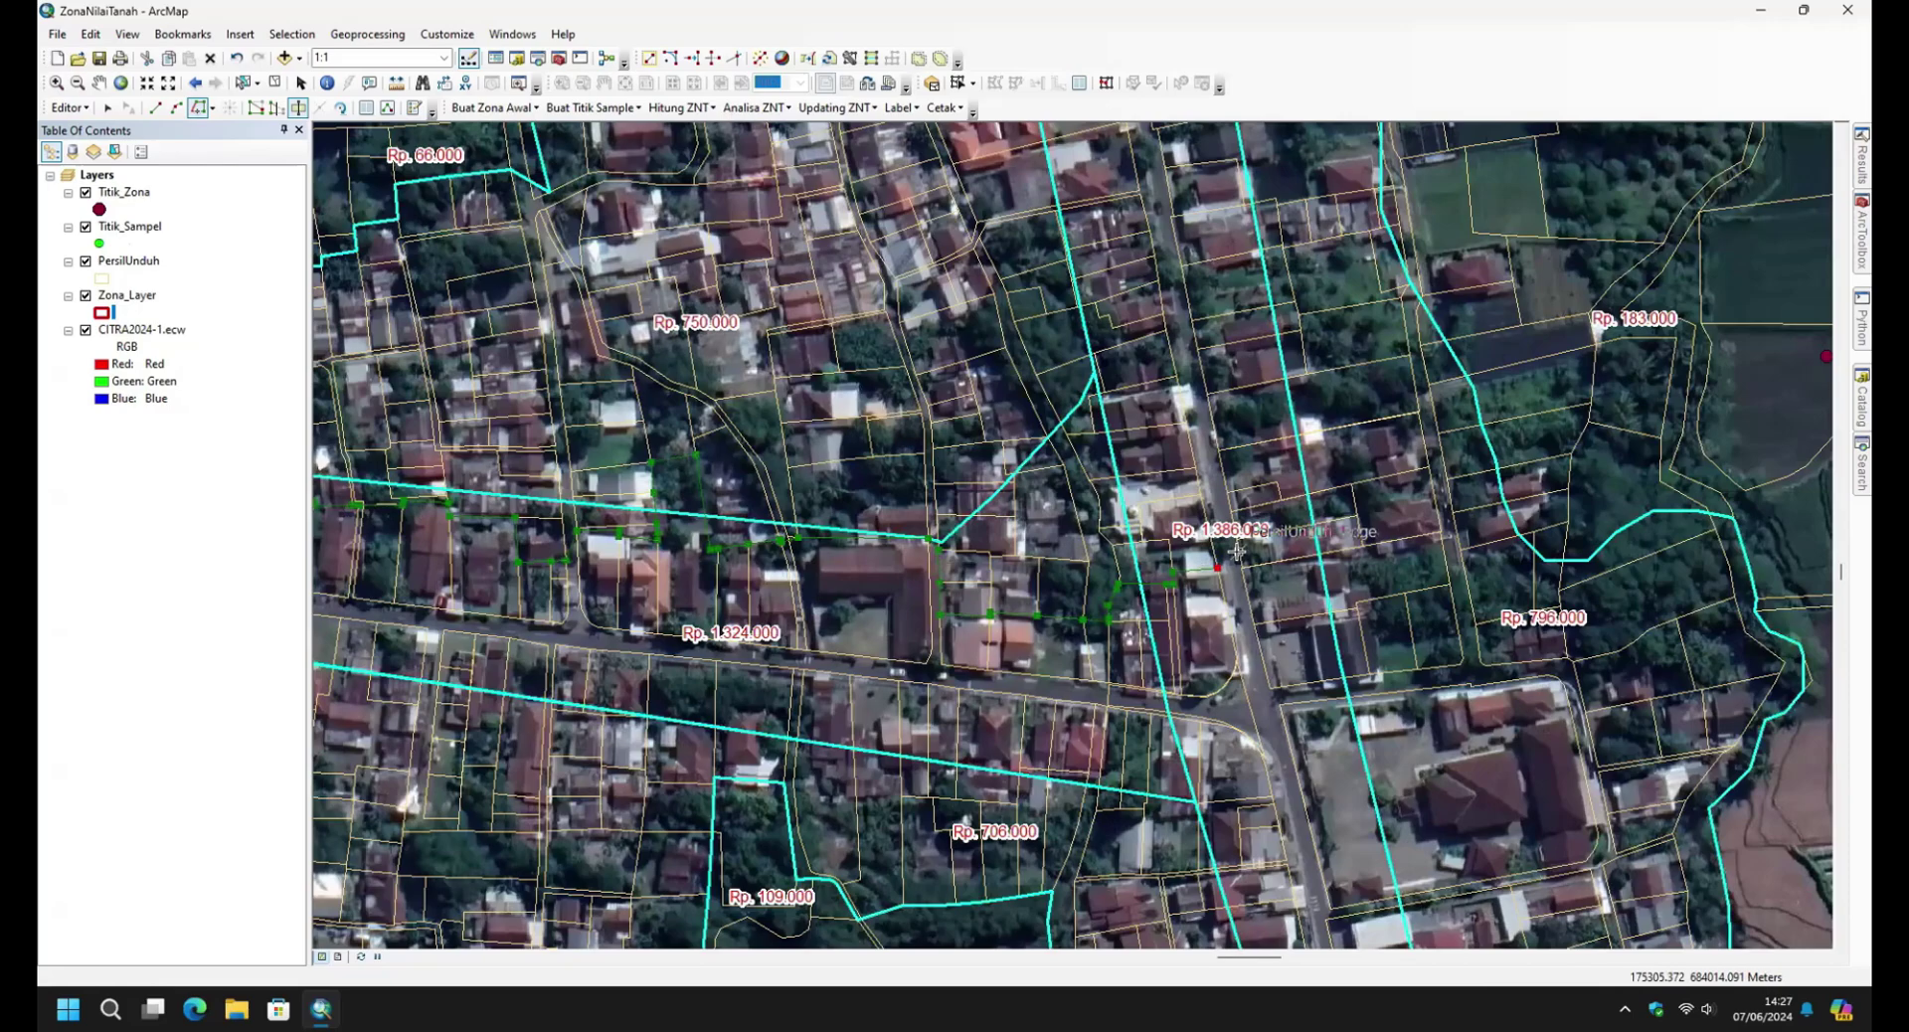
{"action": "right_click", "coordinate": [1234, 577]}
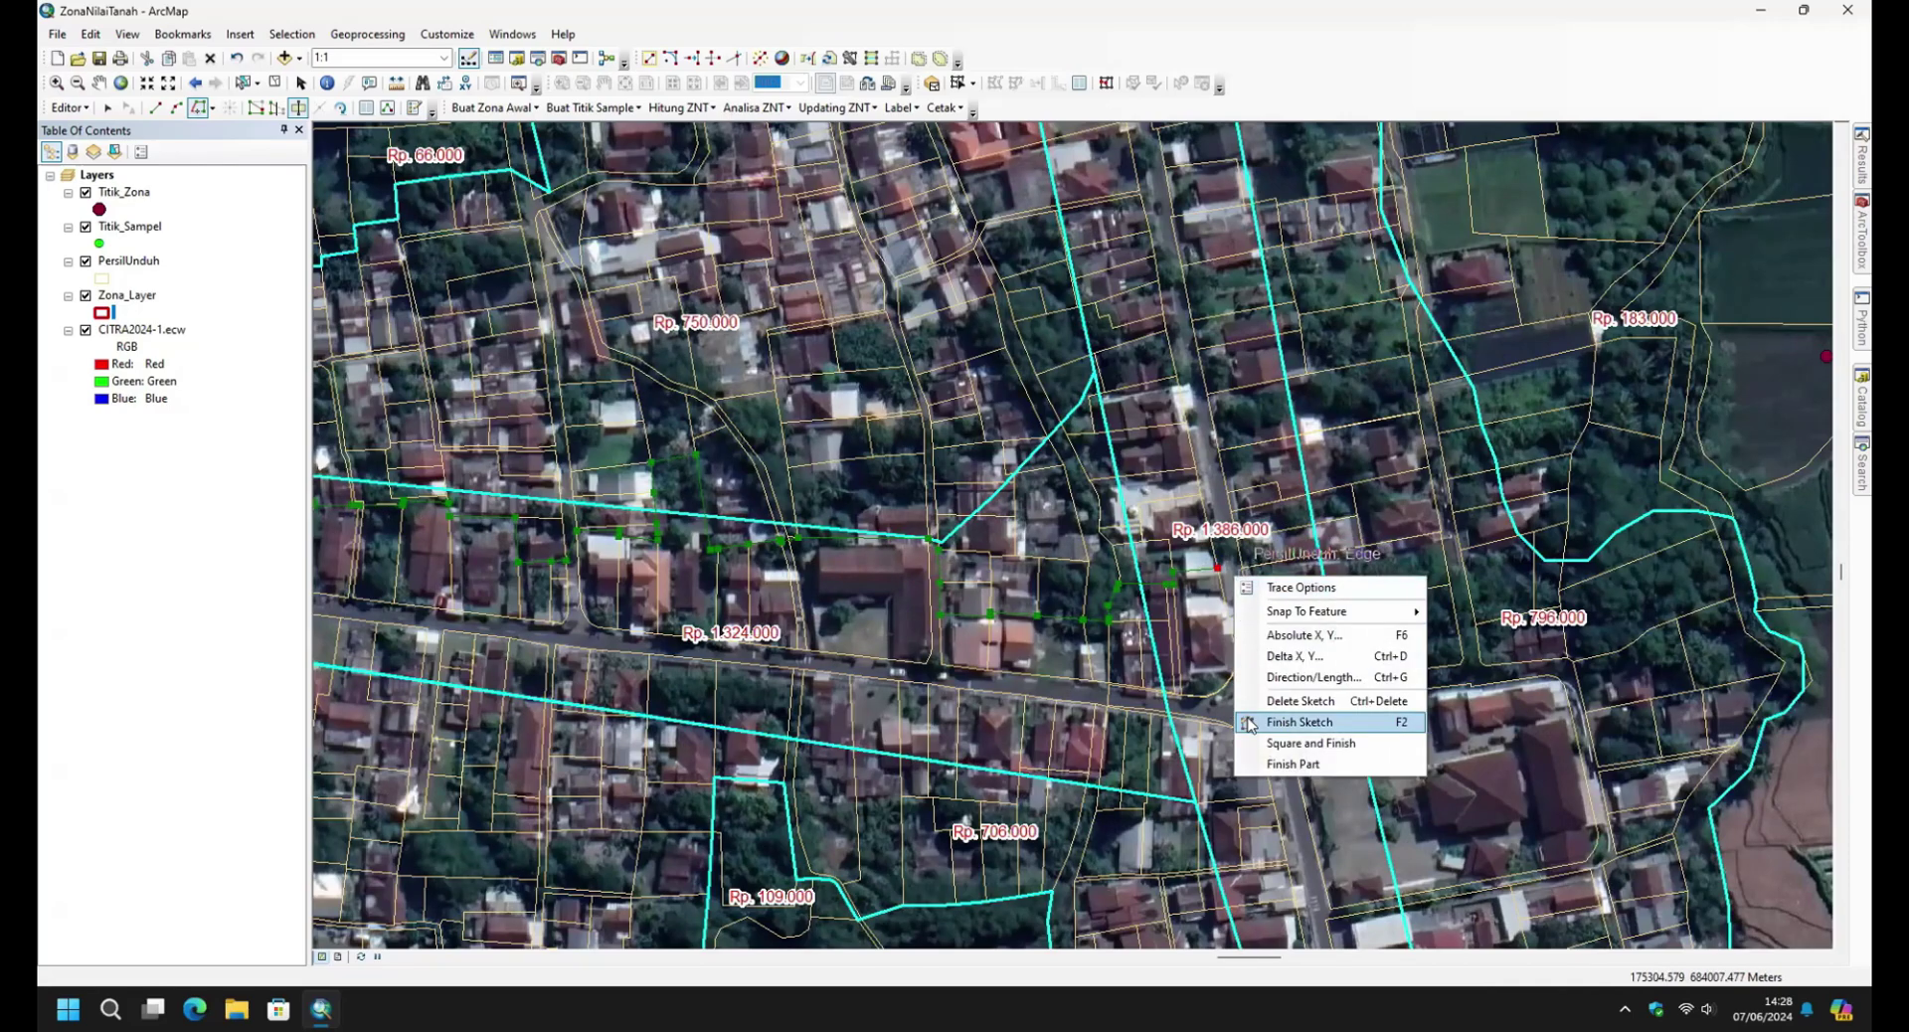
{"action": "left_click", "coordinate": [1250, 722]}
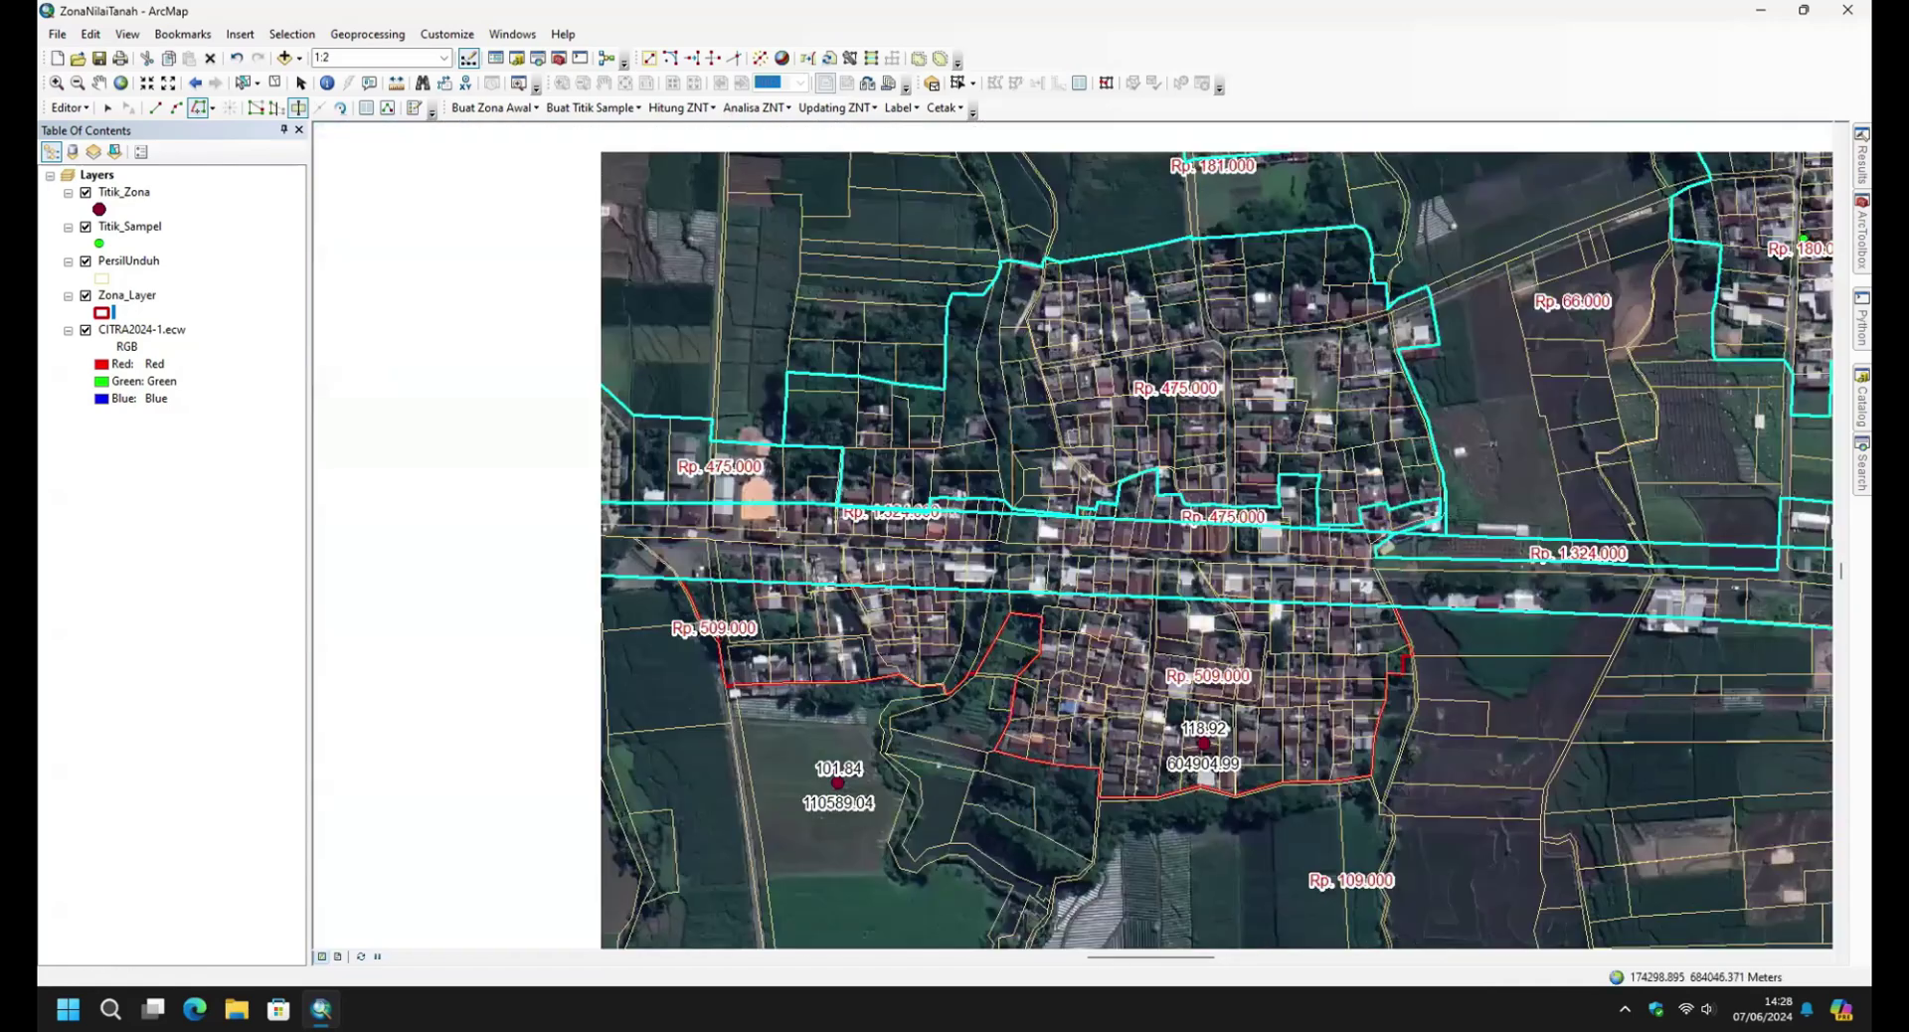
Start a second cut line at the road zone's western end and trace parcel edges eastward through the settlement south of the road.
{"action": "scroll", "coordinate": [716, 597], "scroll_direction": "up", "scroll_amount": 1}
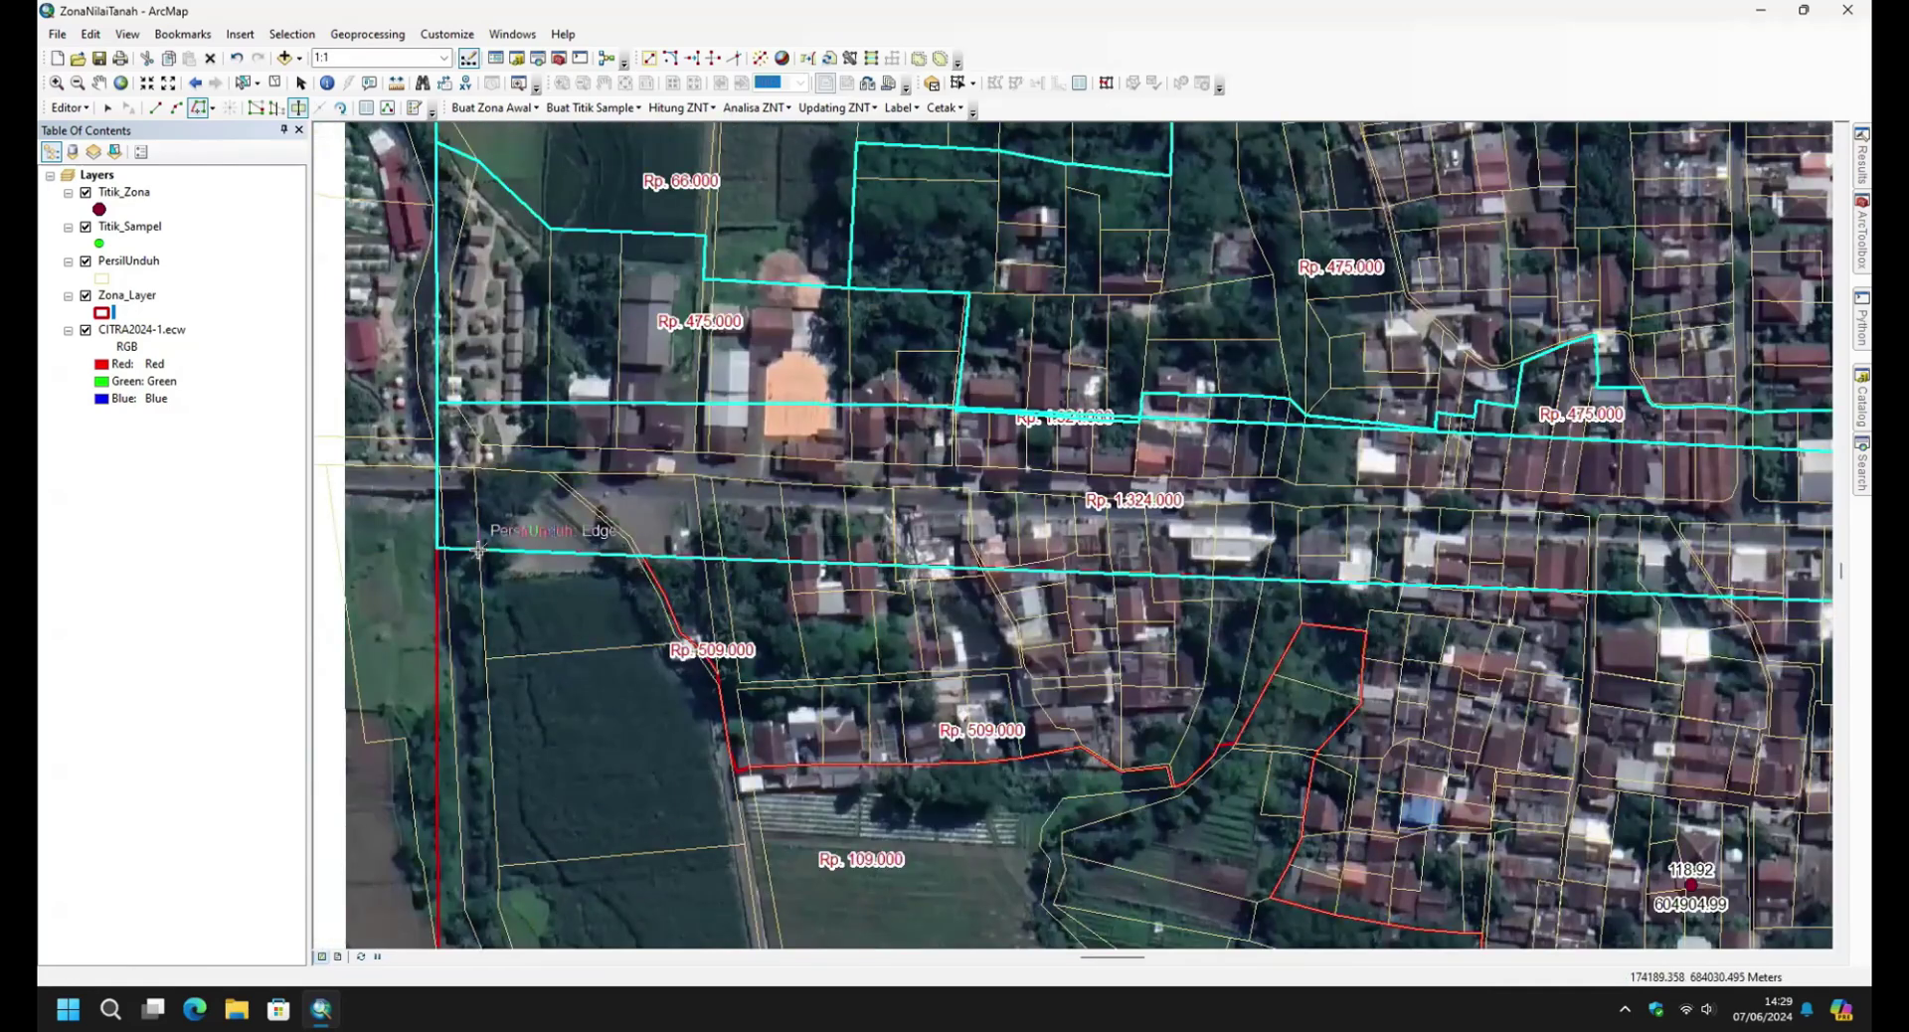
{"action": "left_click", "coordinate": [479, 550]}
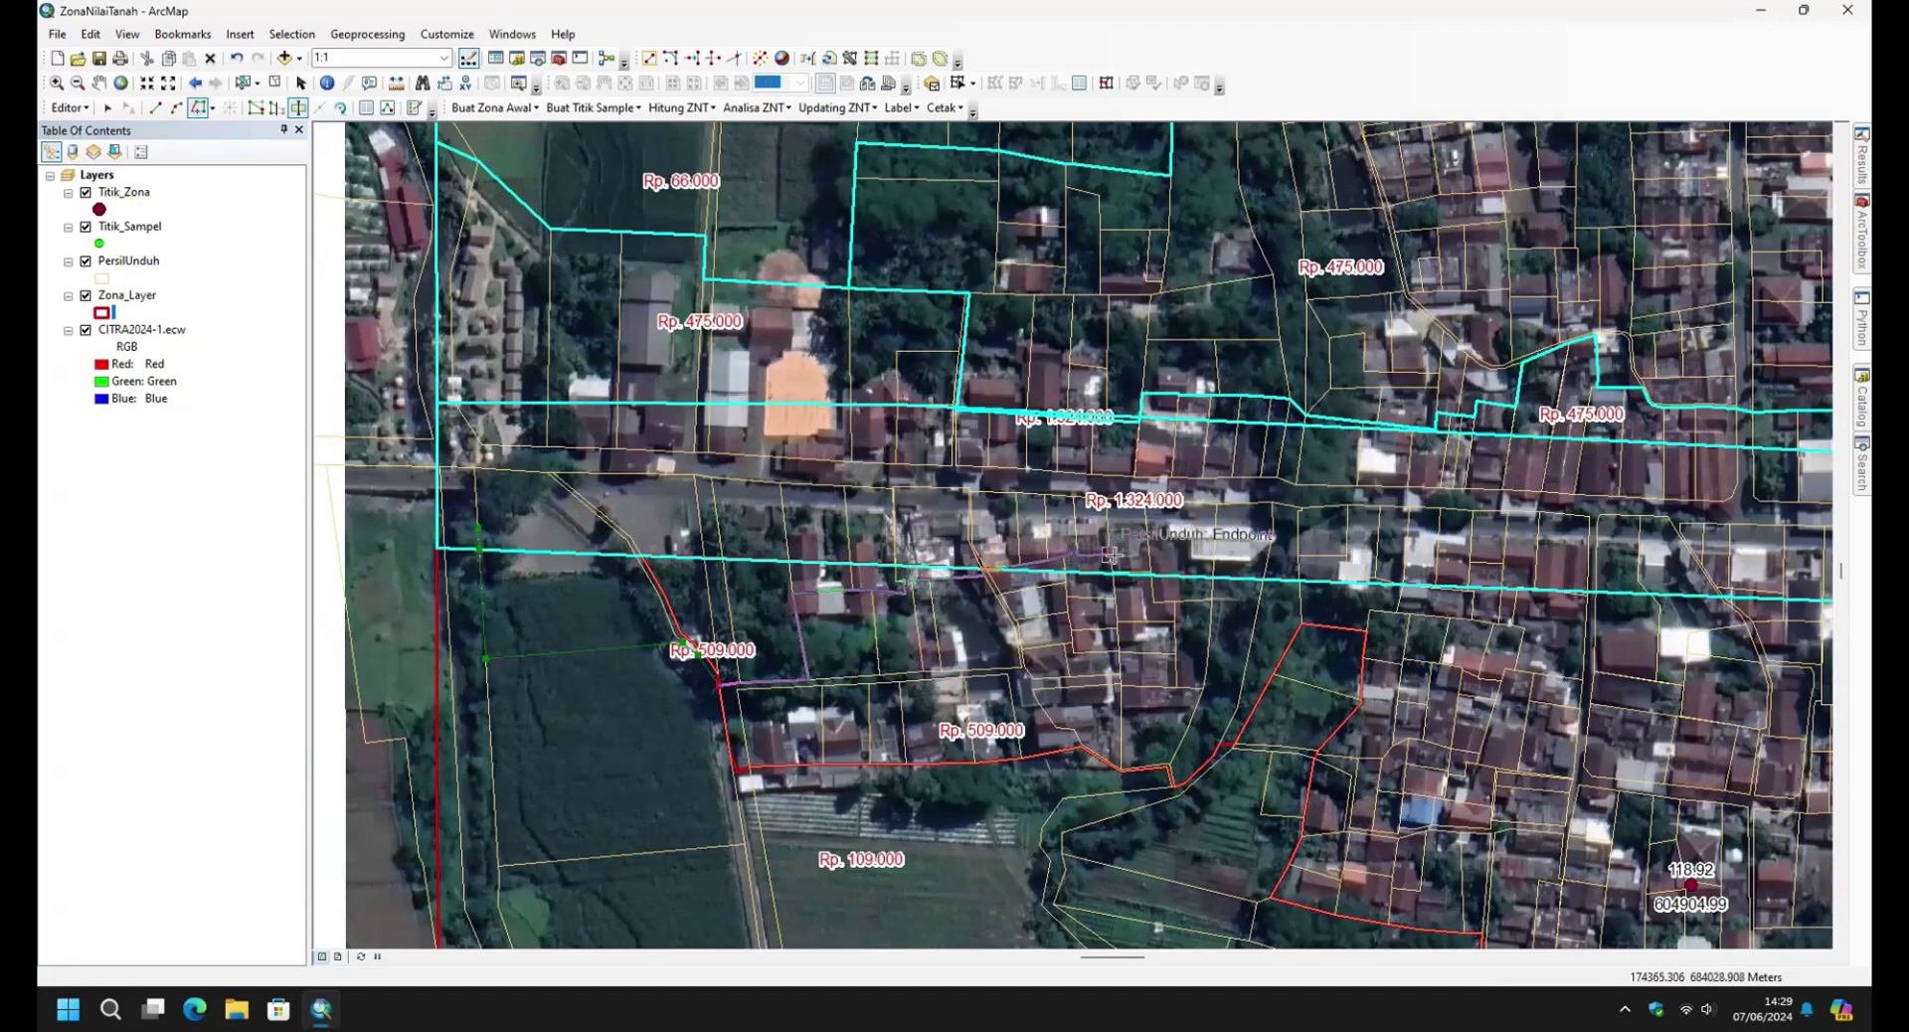
{"action": "key", "text": "Right"}
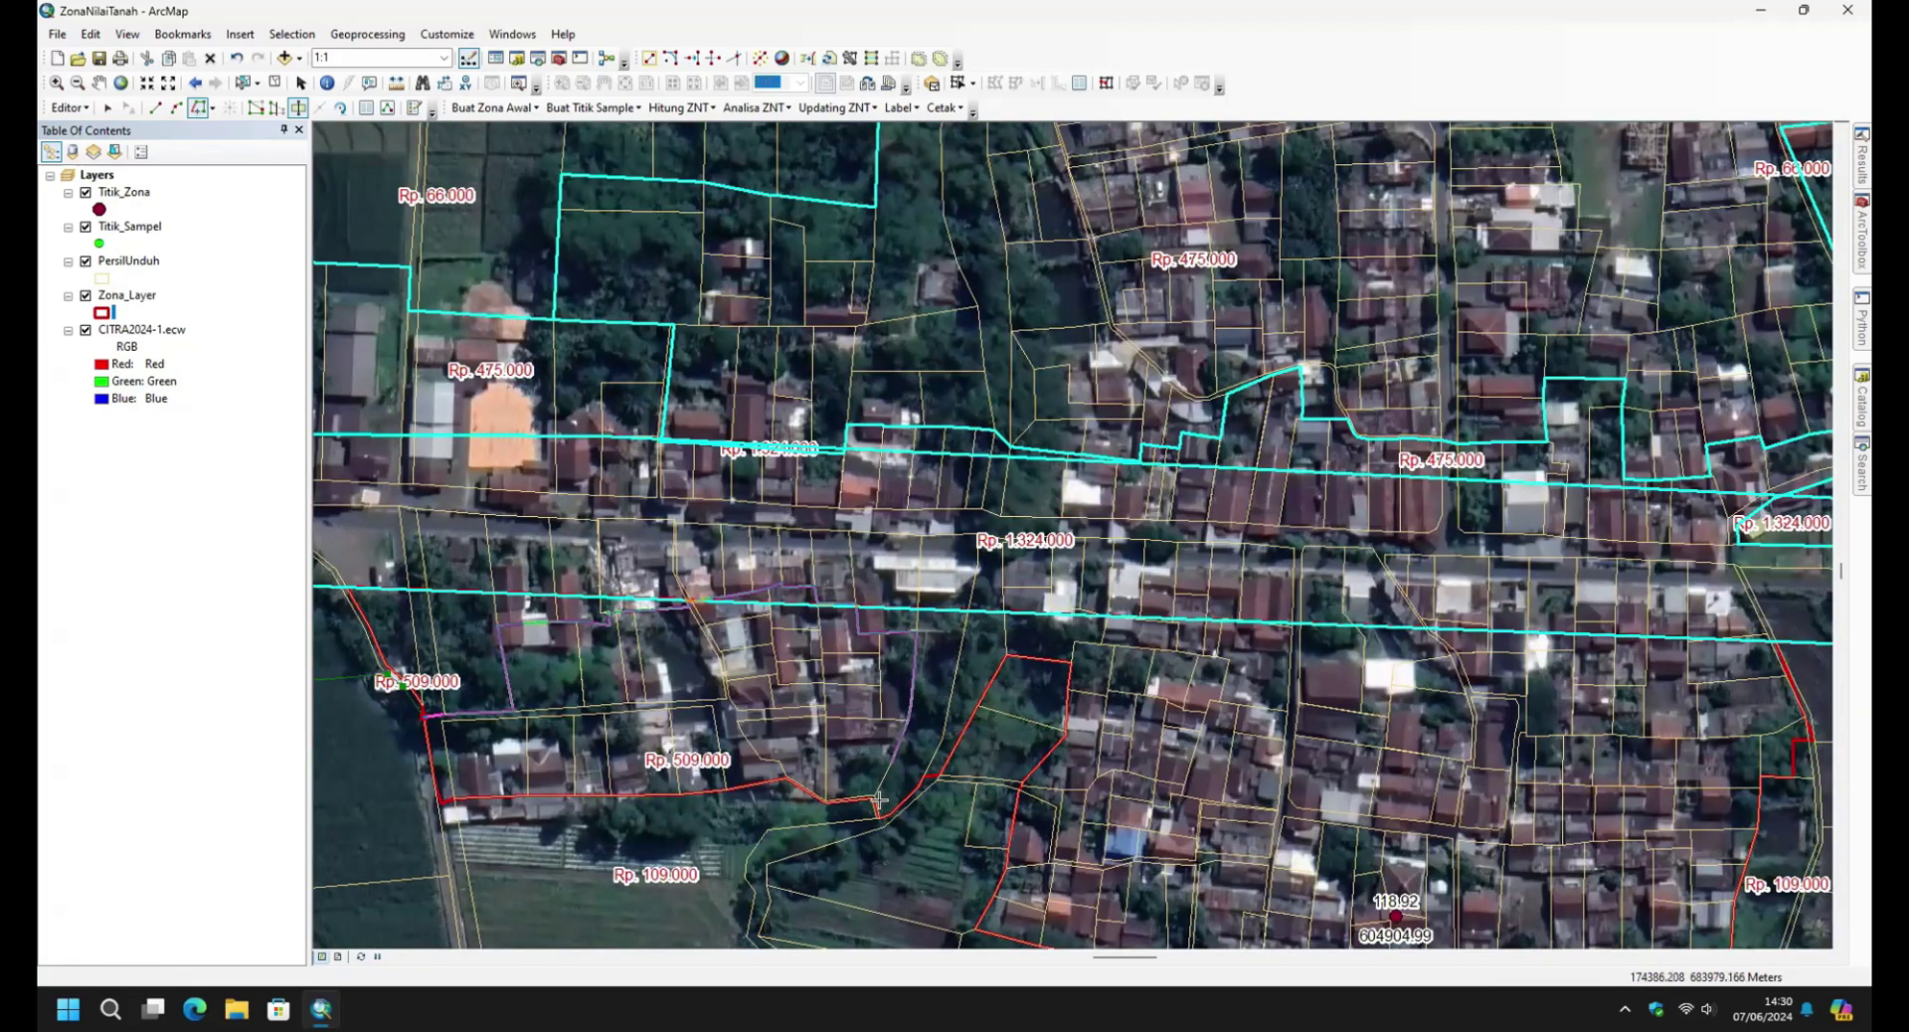
{"action": "left_click", "coordinate": [969, 592]}
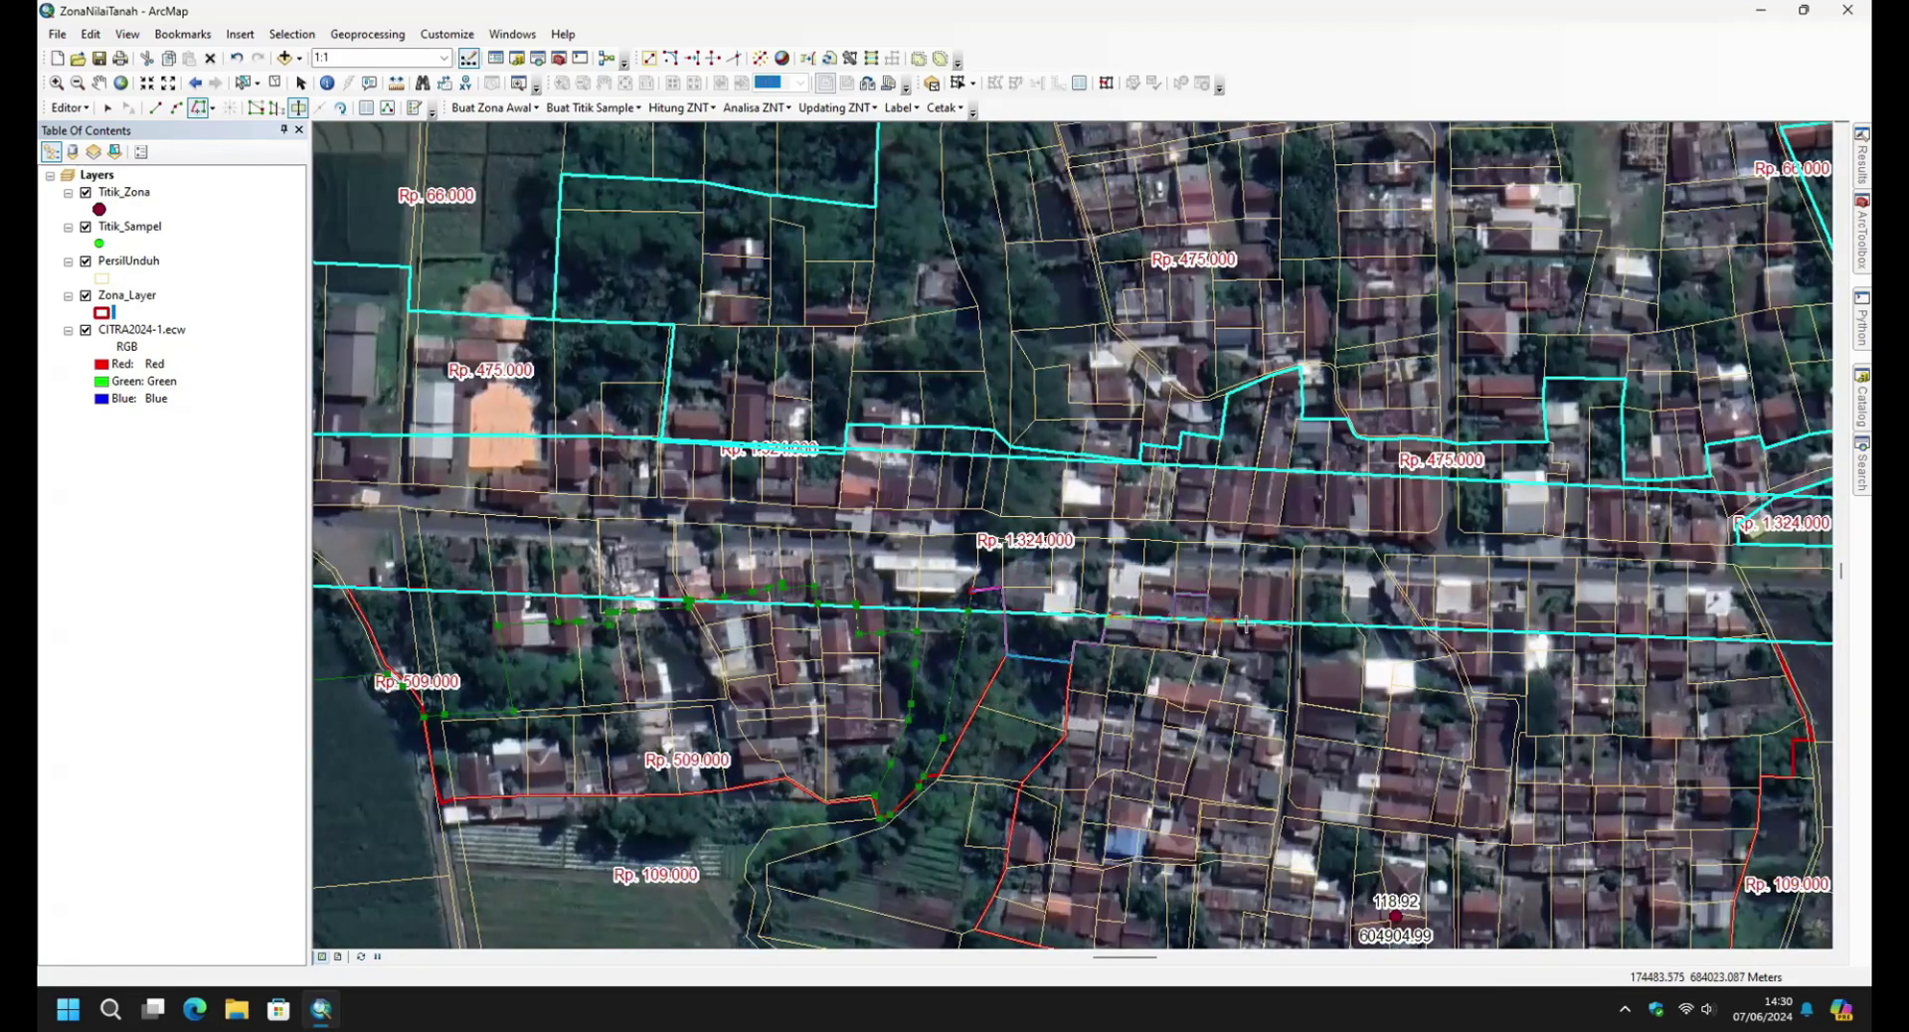
{"action": "left_click_drag", "start_coordinate": [1245, 625], "coordinate": [860, 573]}
{"action": "left_click", "coordinate": [1039, 570]}
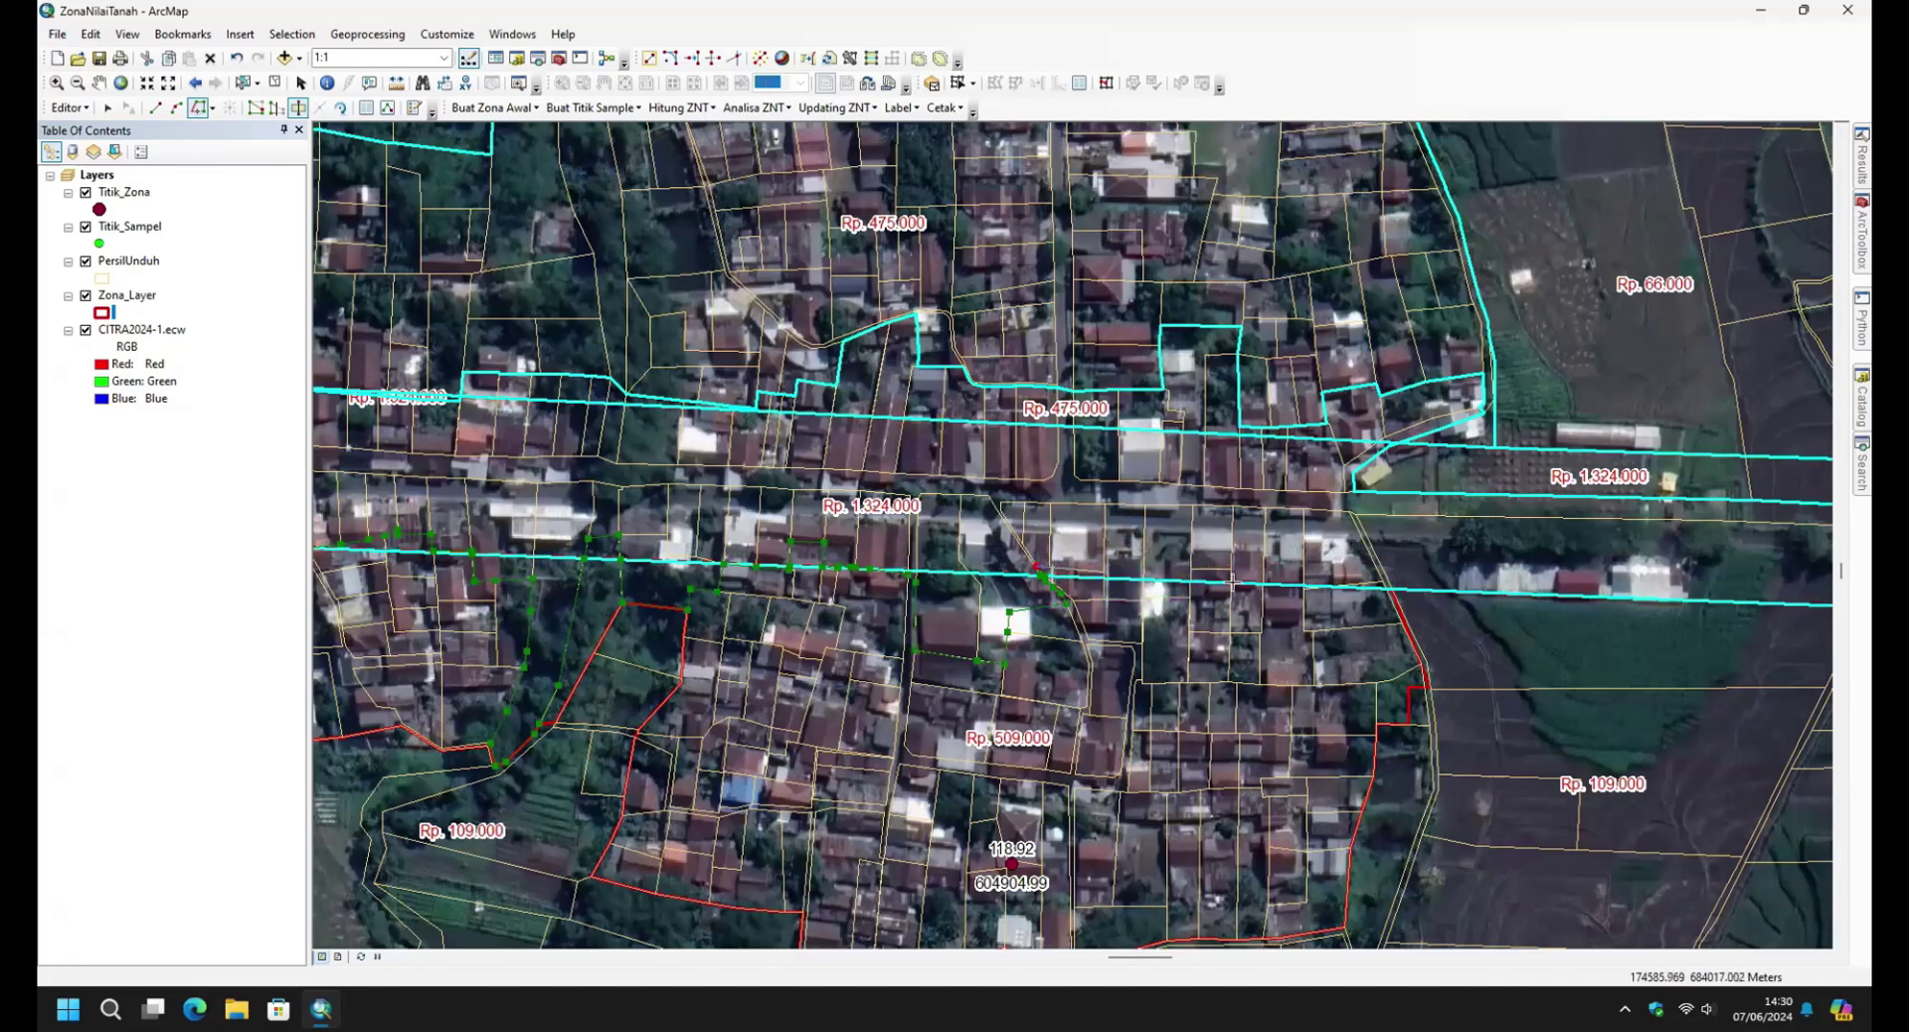
Hide Zona_Layer and continue the second cut line eastward across the fields south of the main road into the eastern settlement.
{"action": "left_click", "coordinate": [86, 295]}
{"action": "left_click_drag", "start_coordinate": [1445, 579], "coordinate": [704, 579]}
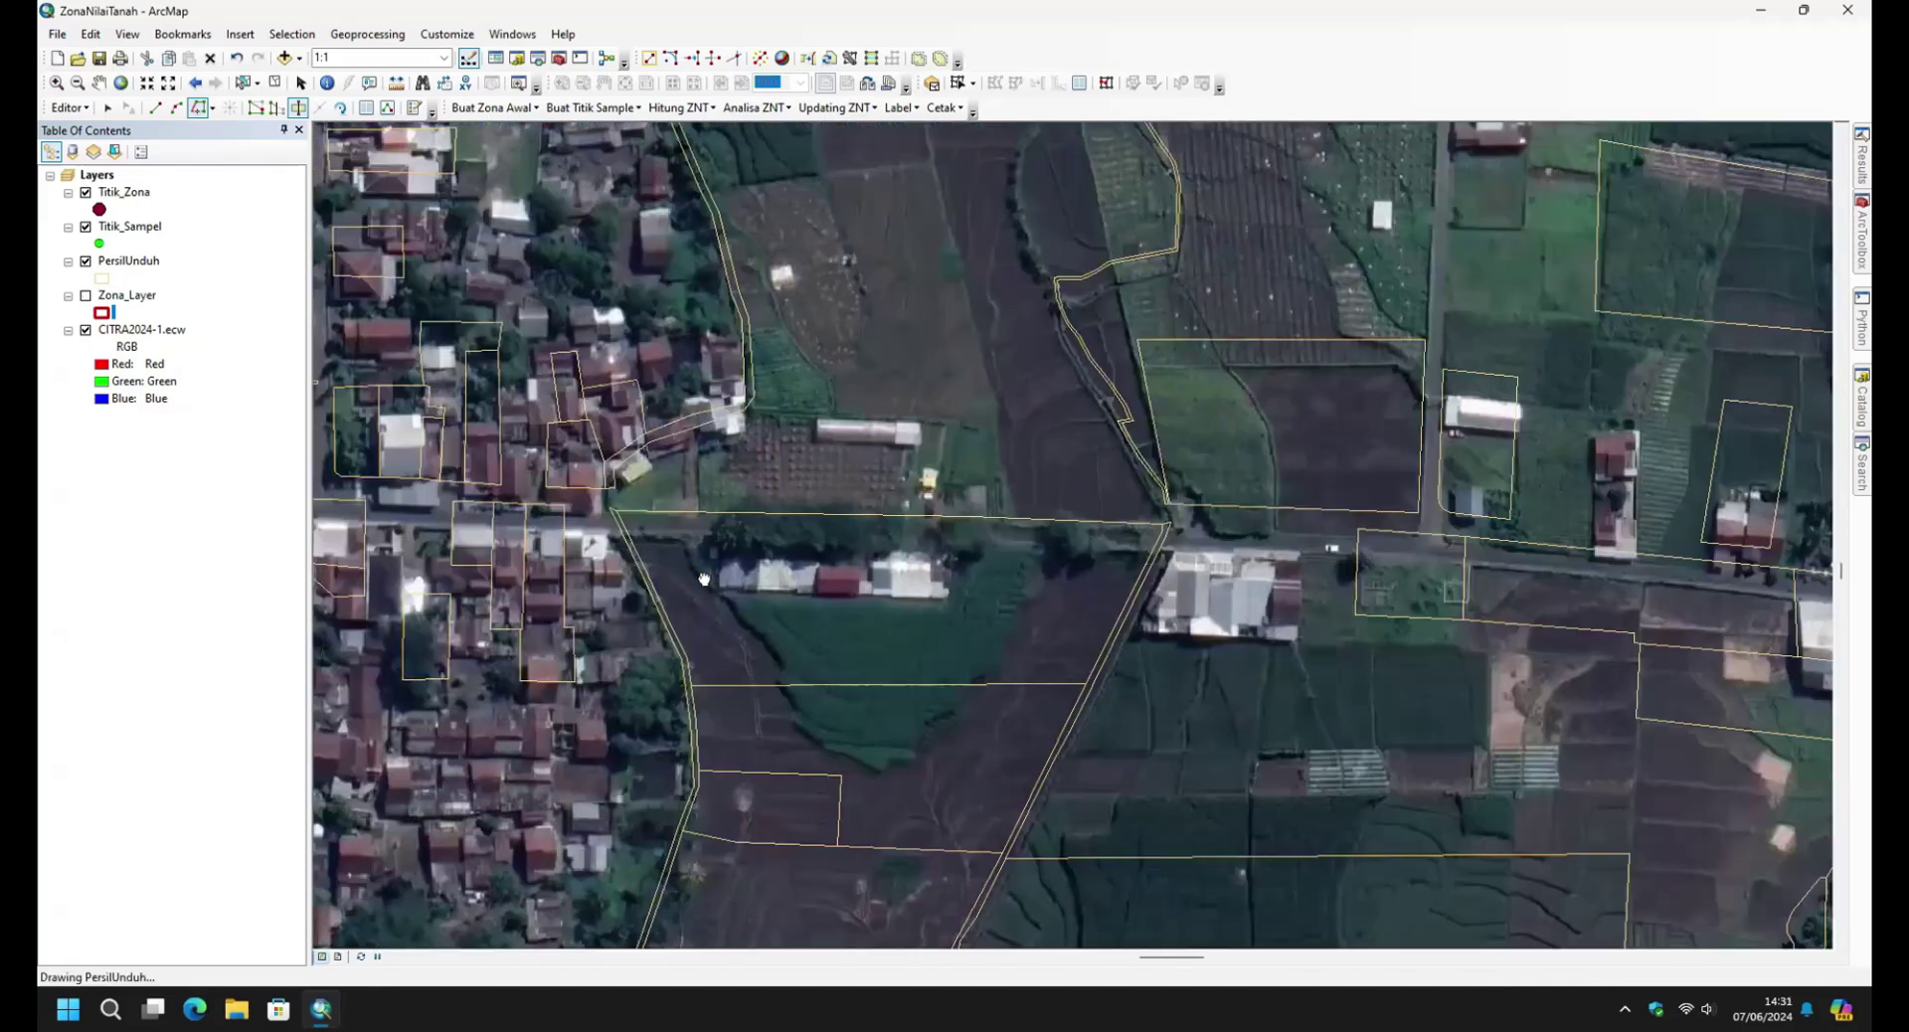
{"action": "left_click", "coordinate": [1127, 601]}
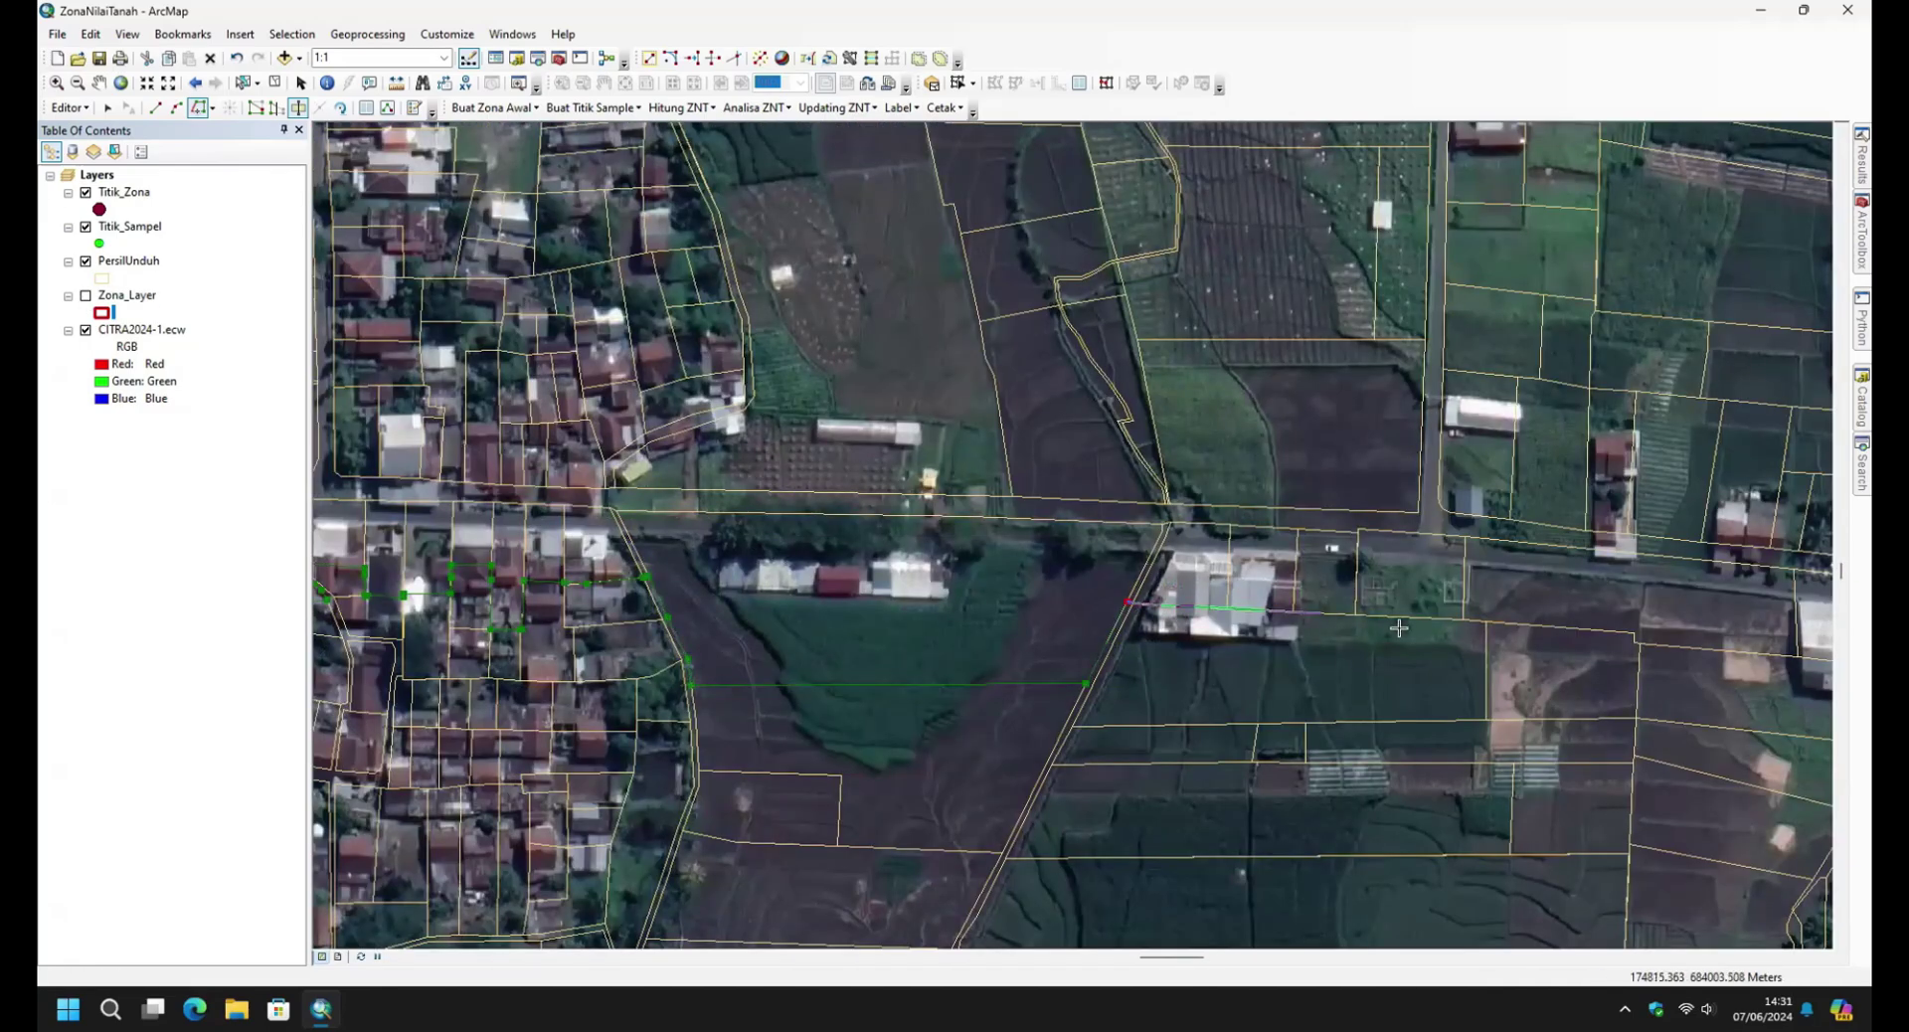
{"action": "left_click_drag", "start_coordinate": [1399, 629], "coordinate": [634, 539]}
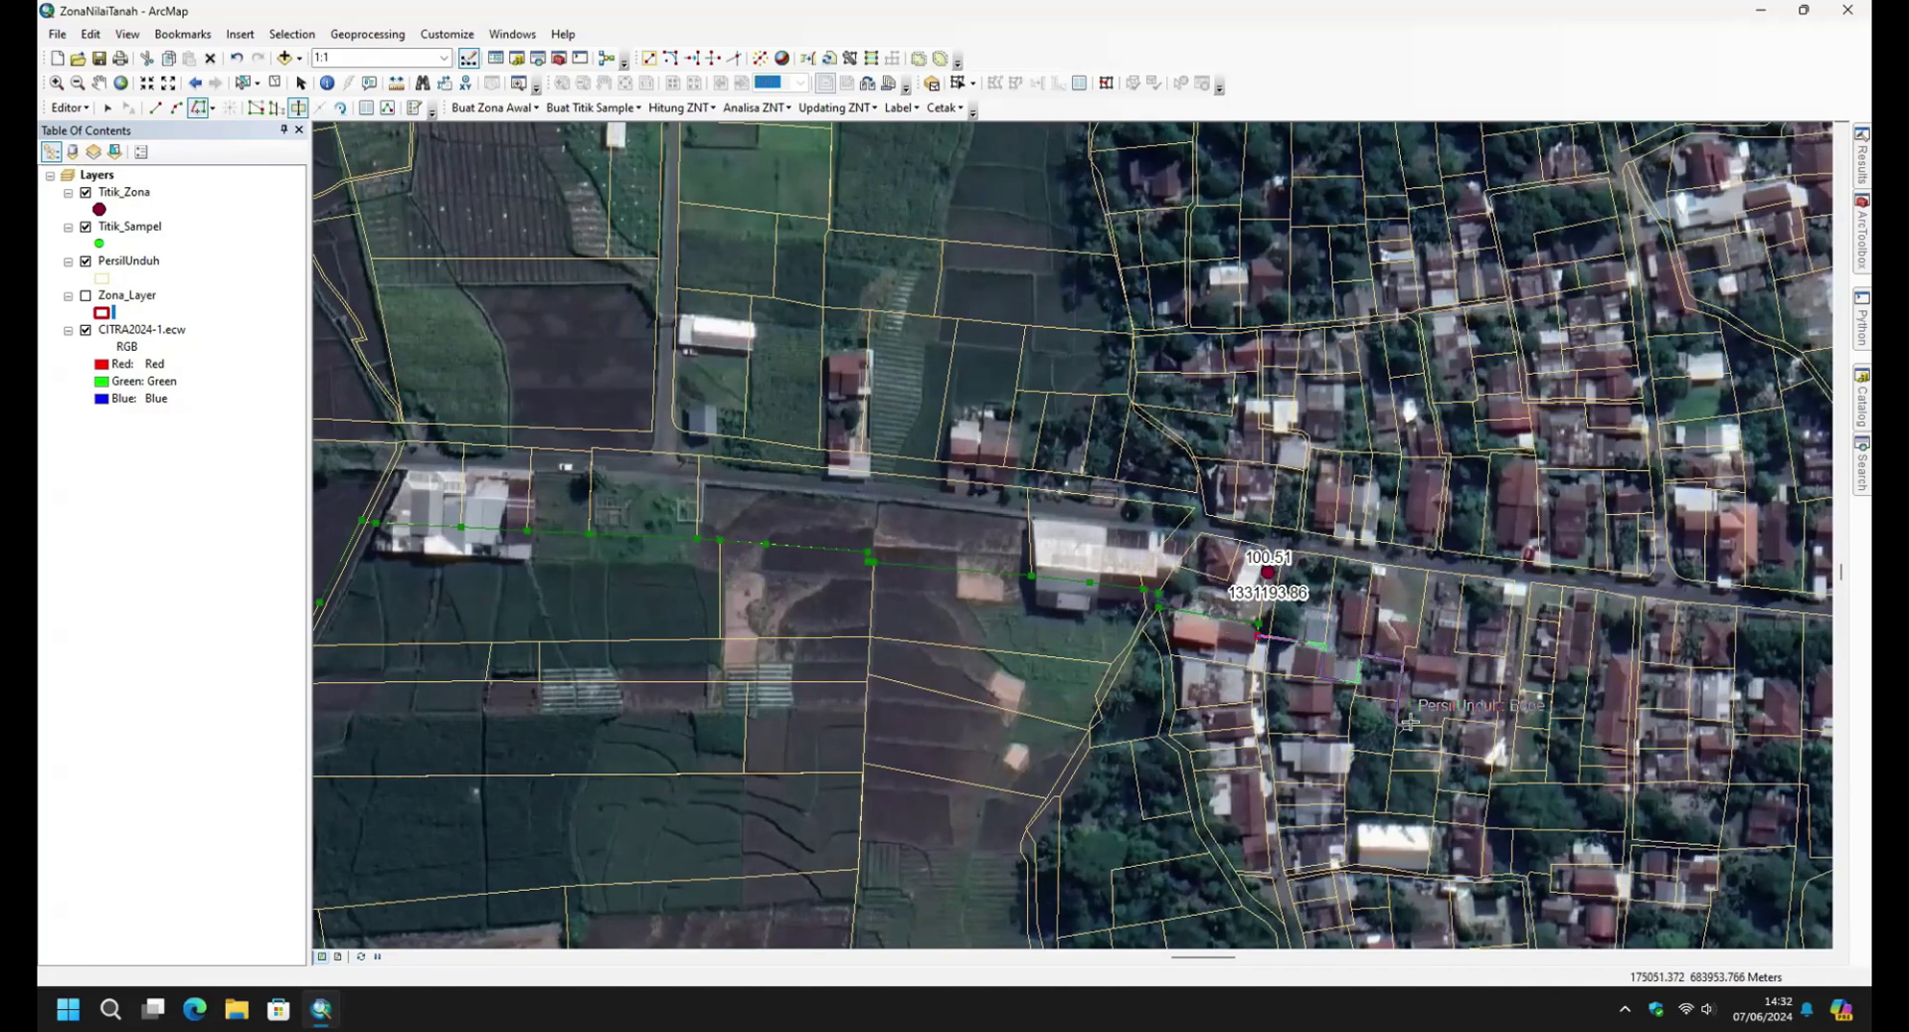
Trace the remaining parcels south of the road to the Rp. 1.386.000 zone and finish the cut sketch with Zona_Layer shown.
{"action": "left_click", "coordinate": [1638, 662]}
{"action": "left_click_drag", "start_coordinate": [1639, 662], "coordinate": [1046, 633]}
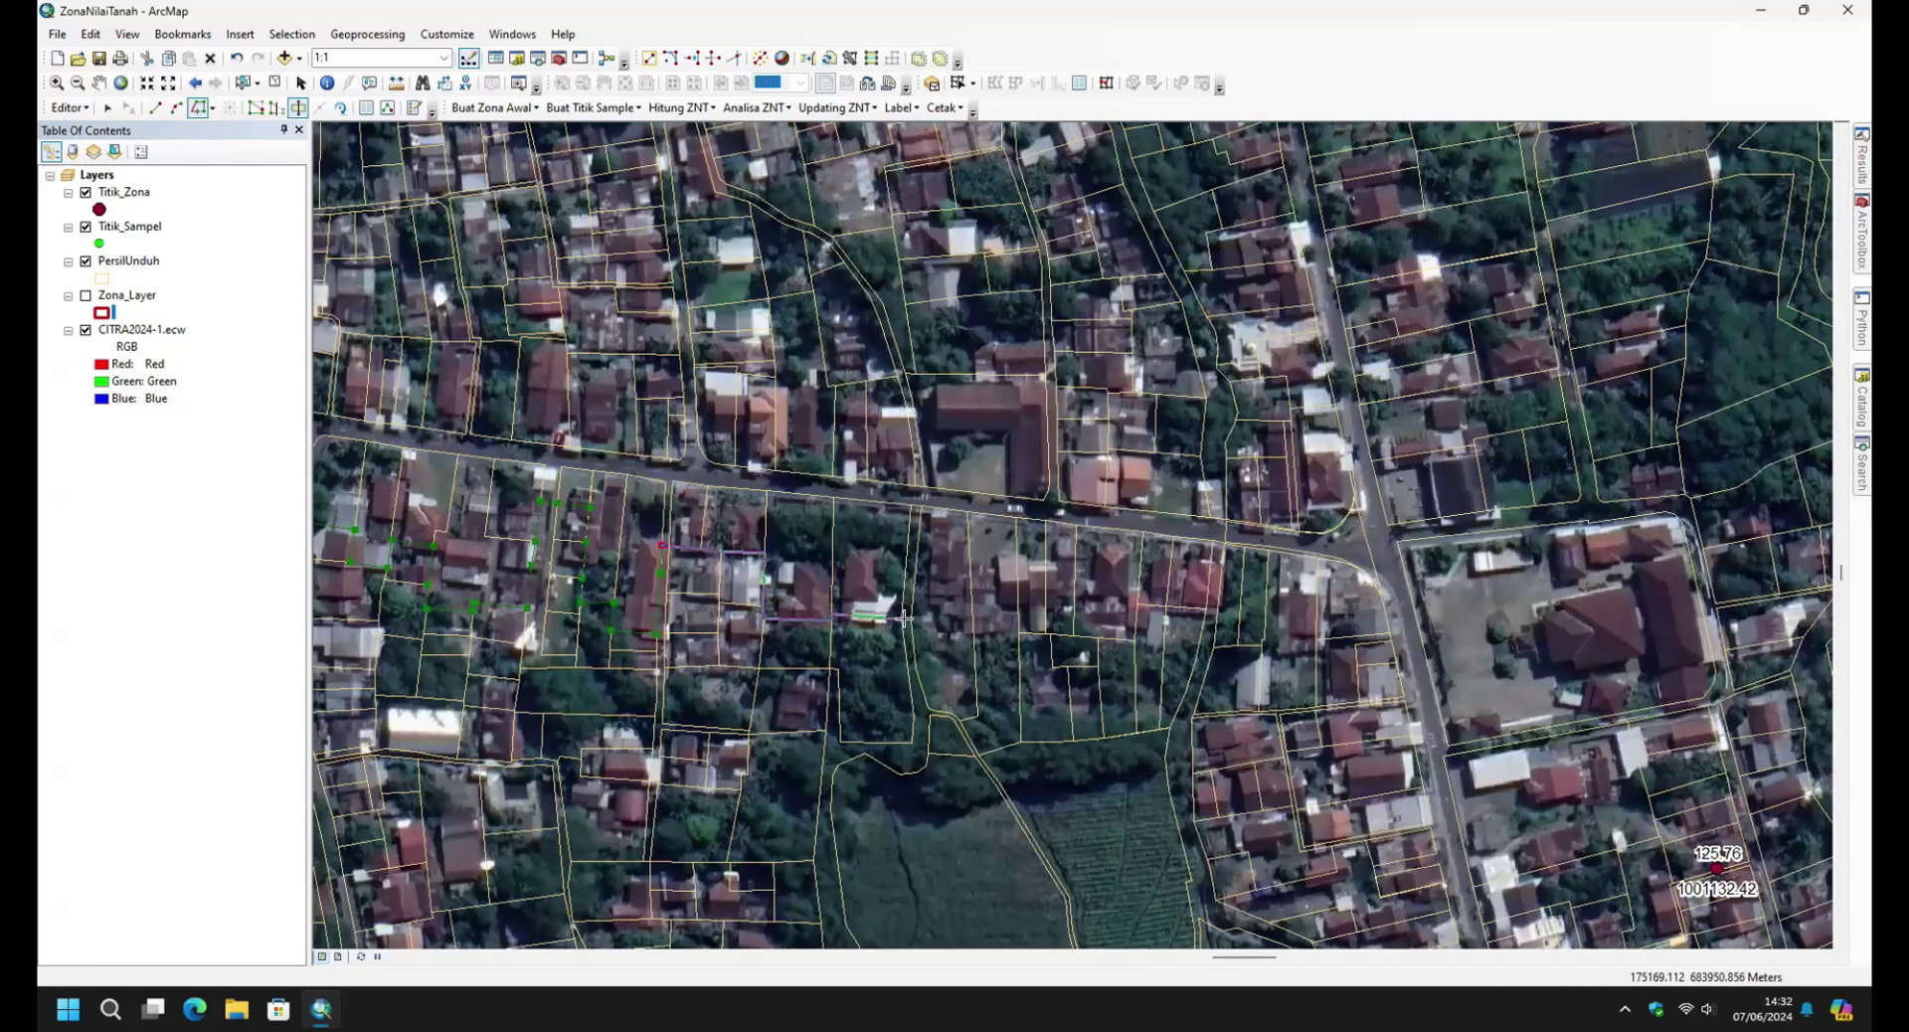
{"action": "left_click", "coordinate": [1207, 612]}
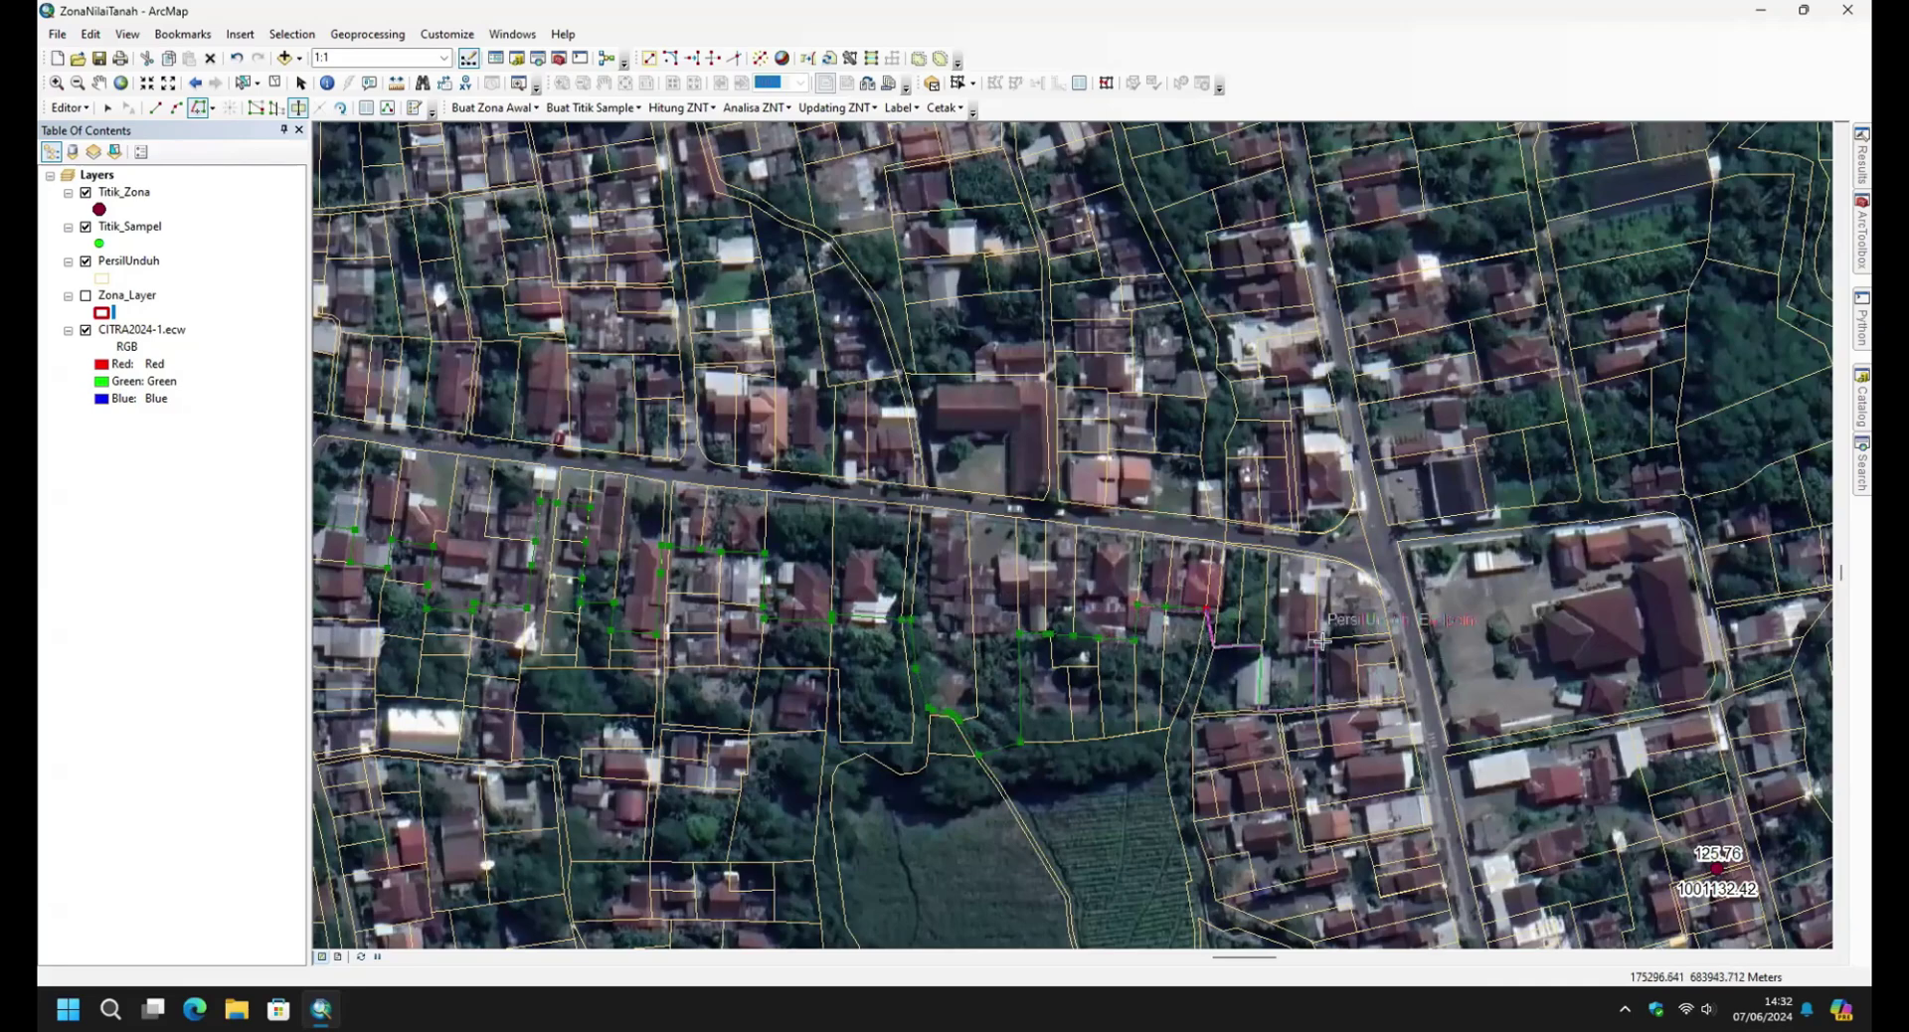
{"action": "left_click", "coordinate": [87, 297]}
{"action": "right_click", "coordinate": [1414, 688]}
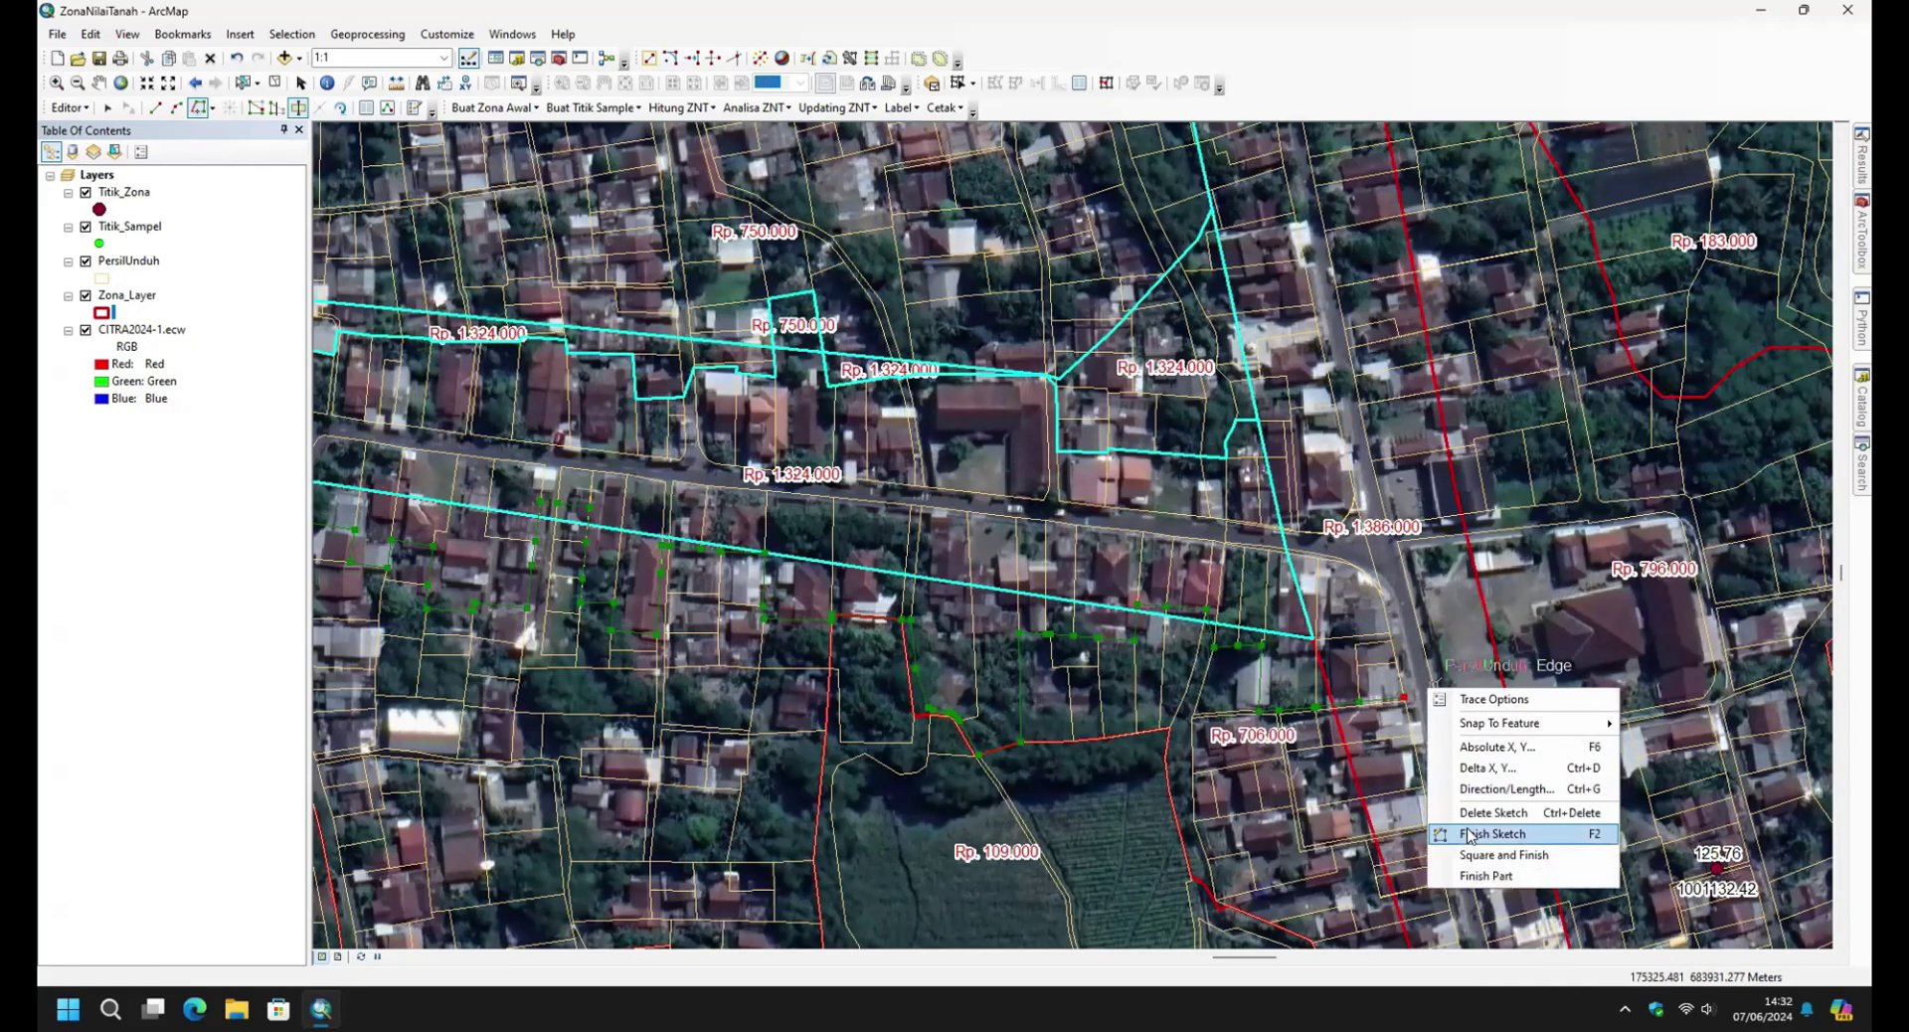
{"action": "left_click", "coordinate": [1462, 823]}
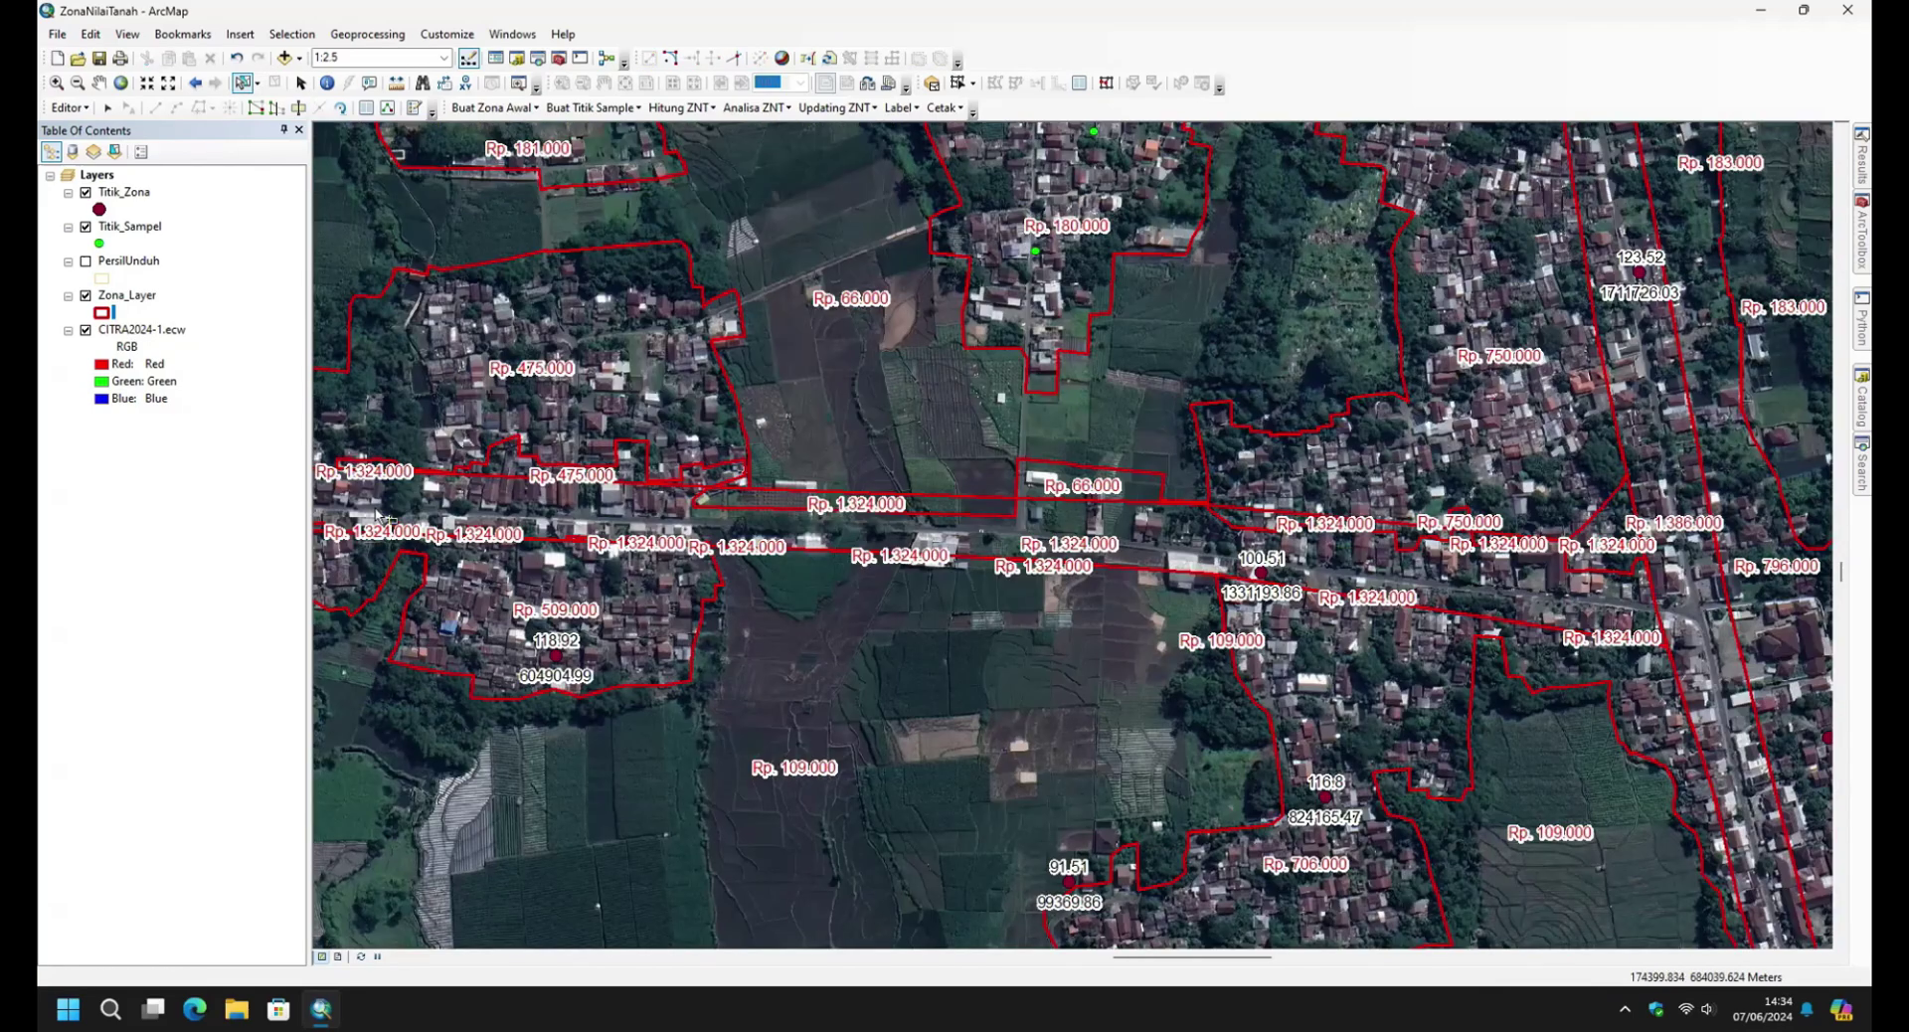
Merge the cut-off Rp. 475.000 and Rp. 66.000 pieces north of the main road into the Rp. 1.324.000 road zone.
{"action": "scroll", "coordinate": [721, 535], "scroll_direction": "up", "scroll_amount": 3}
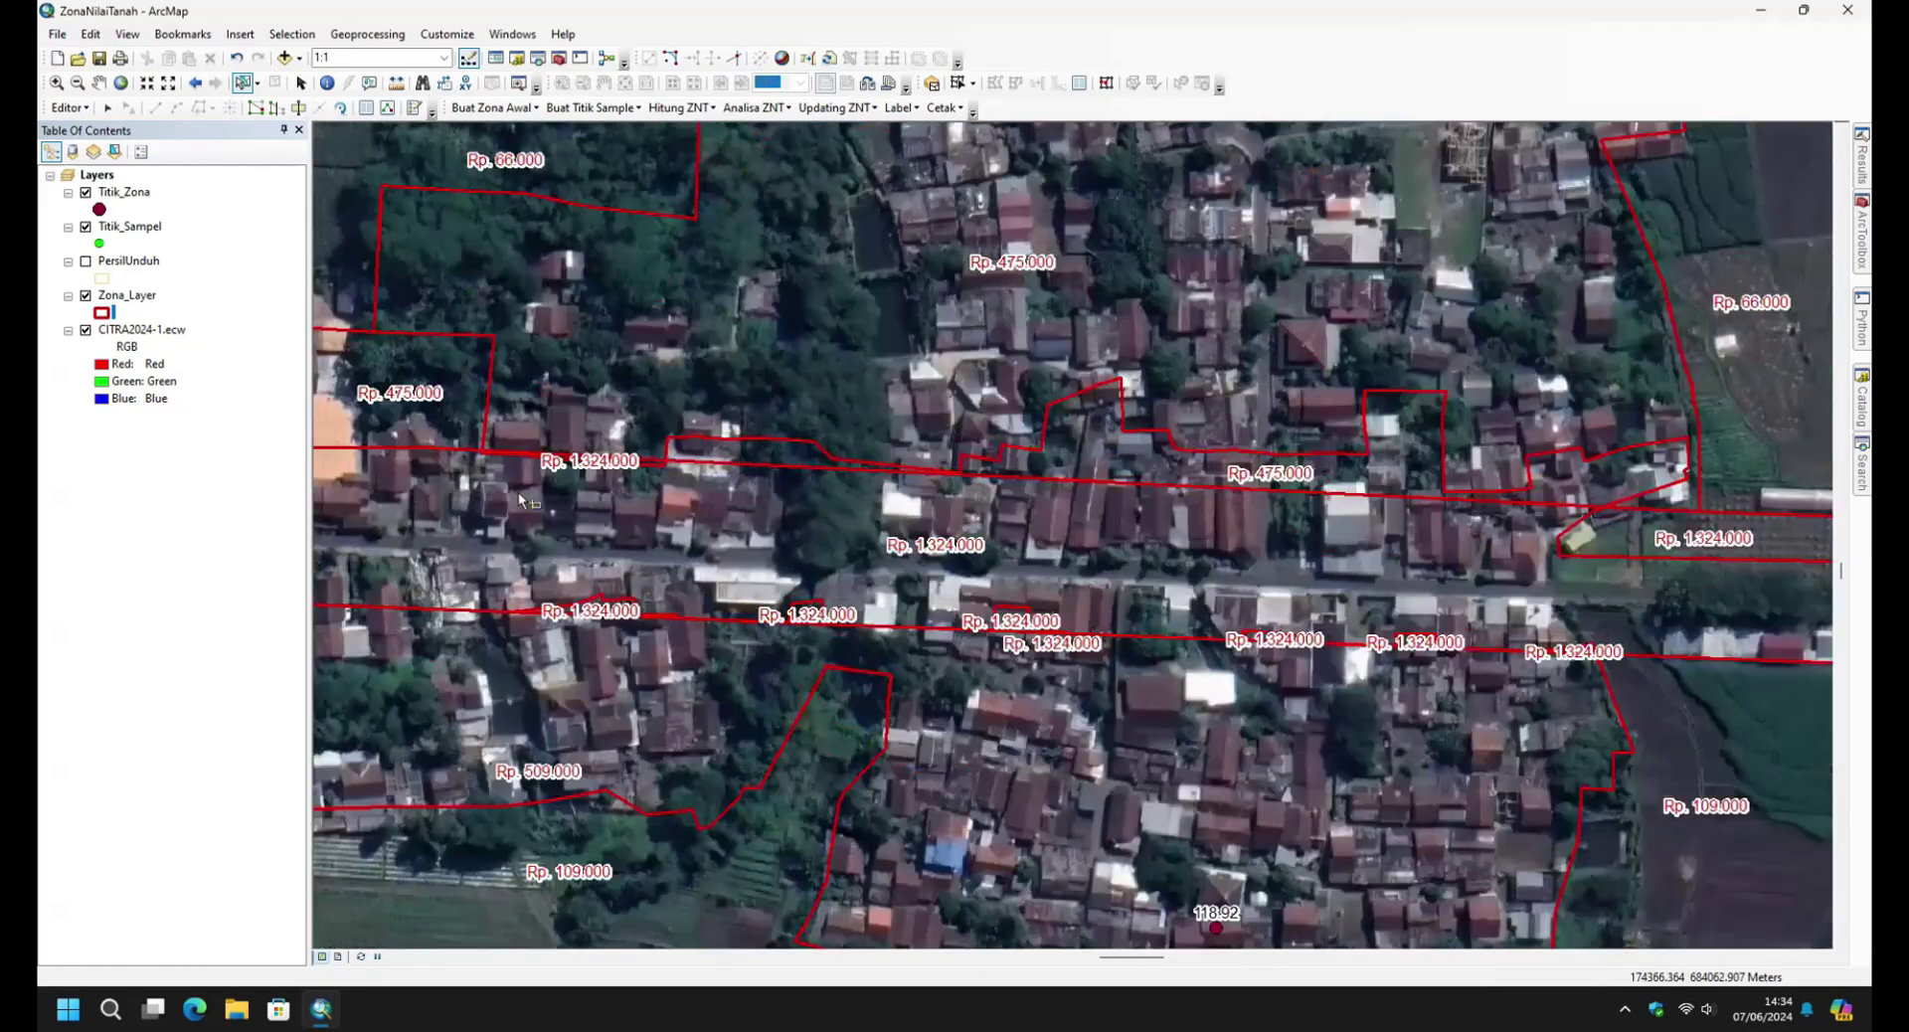
{"action": "scroll", "coordinate": [504, 380], "scroll_direction": "down", "scroll_amount": 3}
{"action": "left_click", "coordinate": [504, 380]}
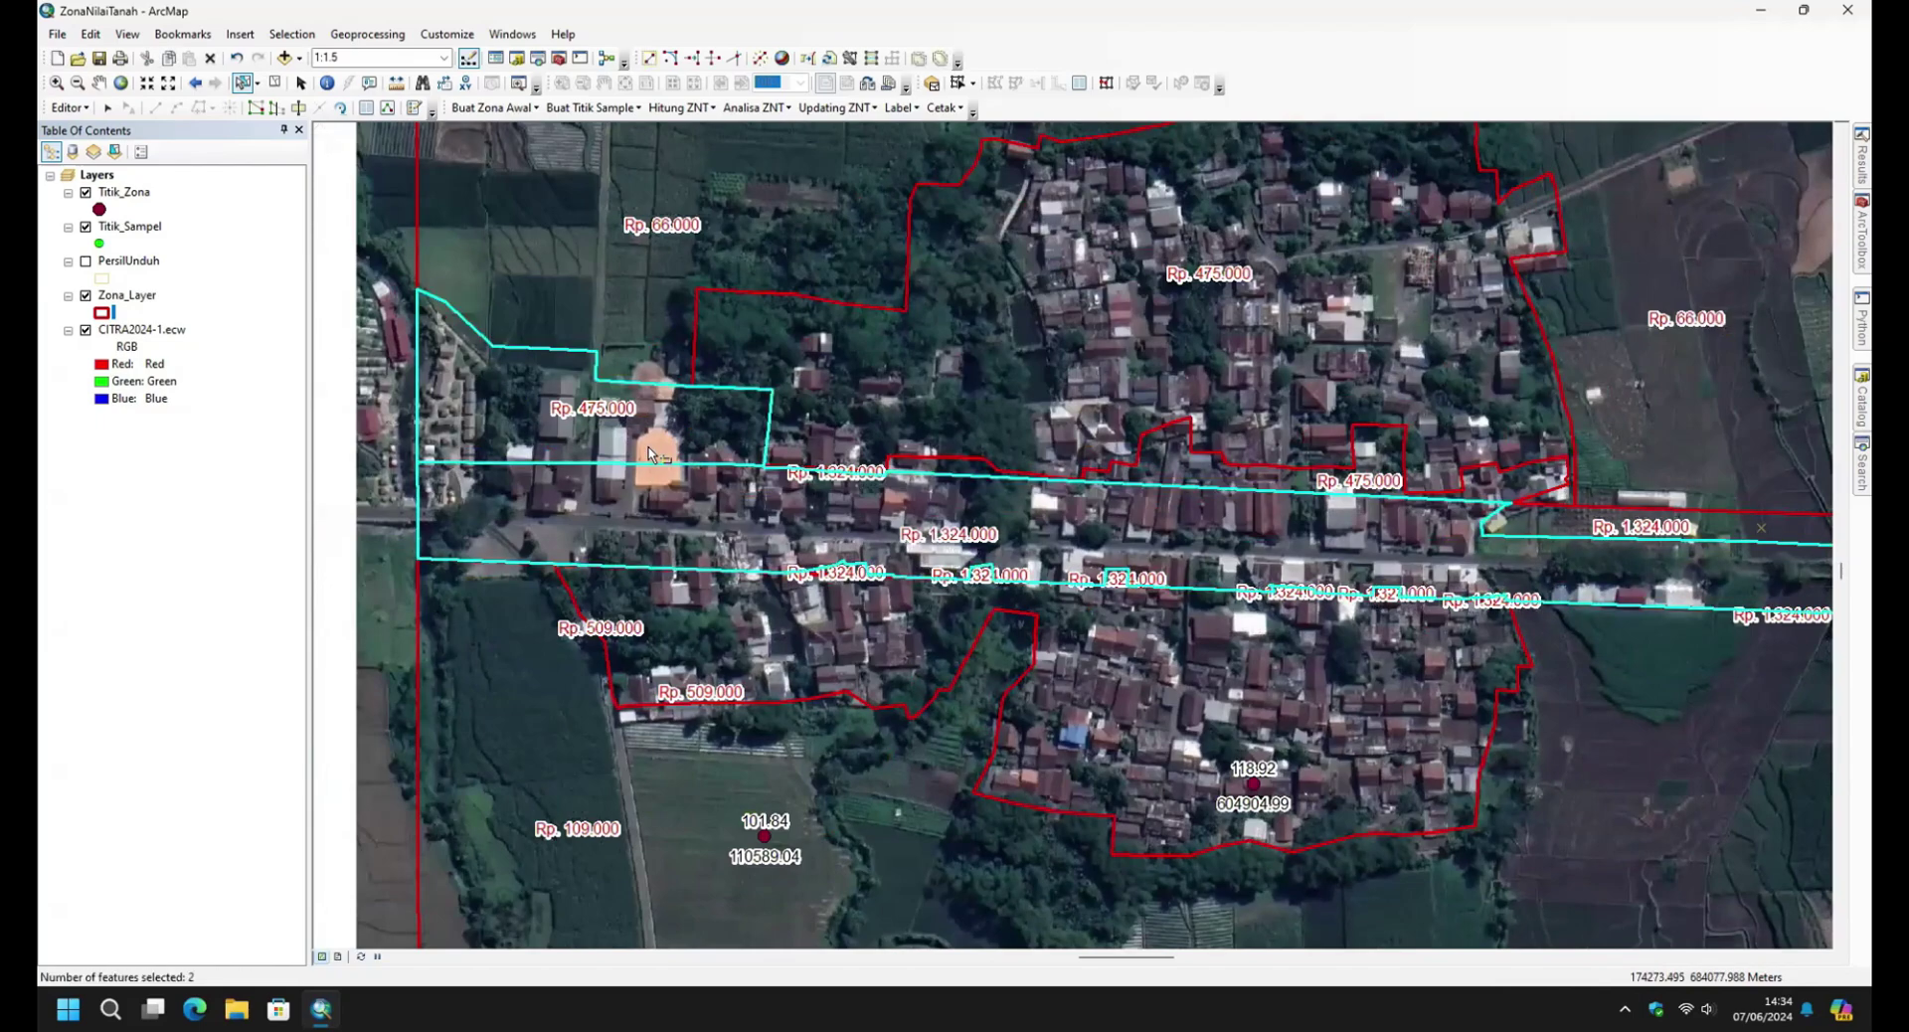
{"action": "scroll", "coordinate": [692, 499], "scroll_direction": "up", "scroll_amount": 3}
{"action": "left_click", "coordinate": [69, 108]}
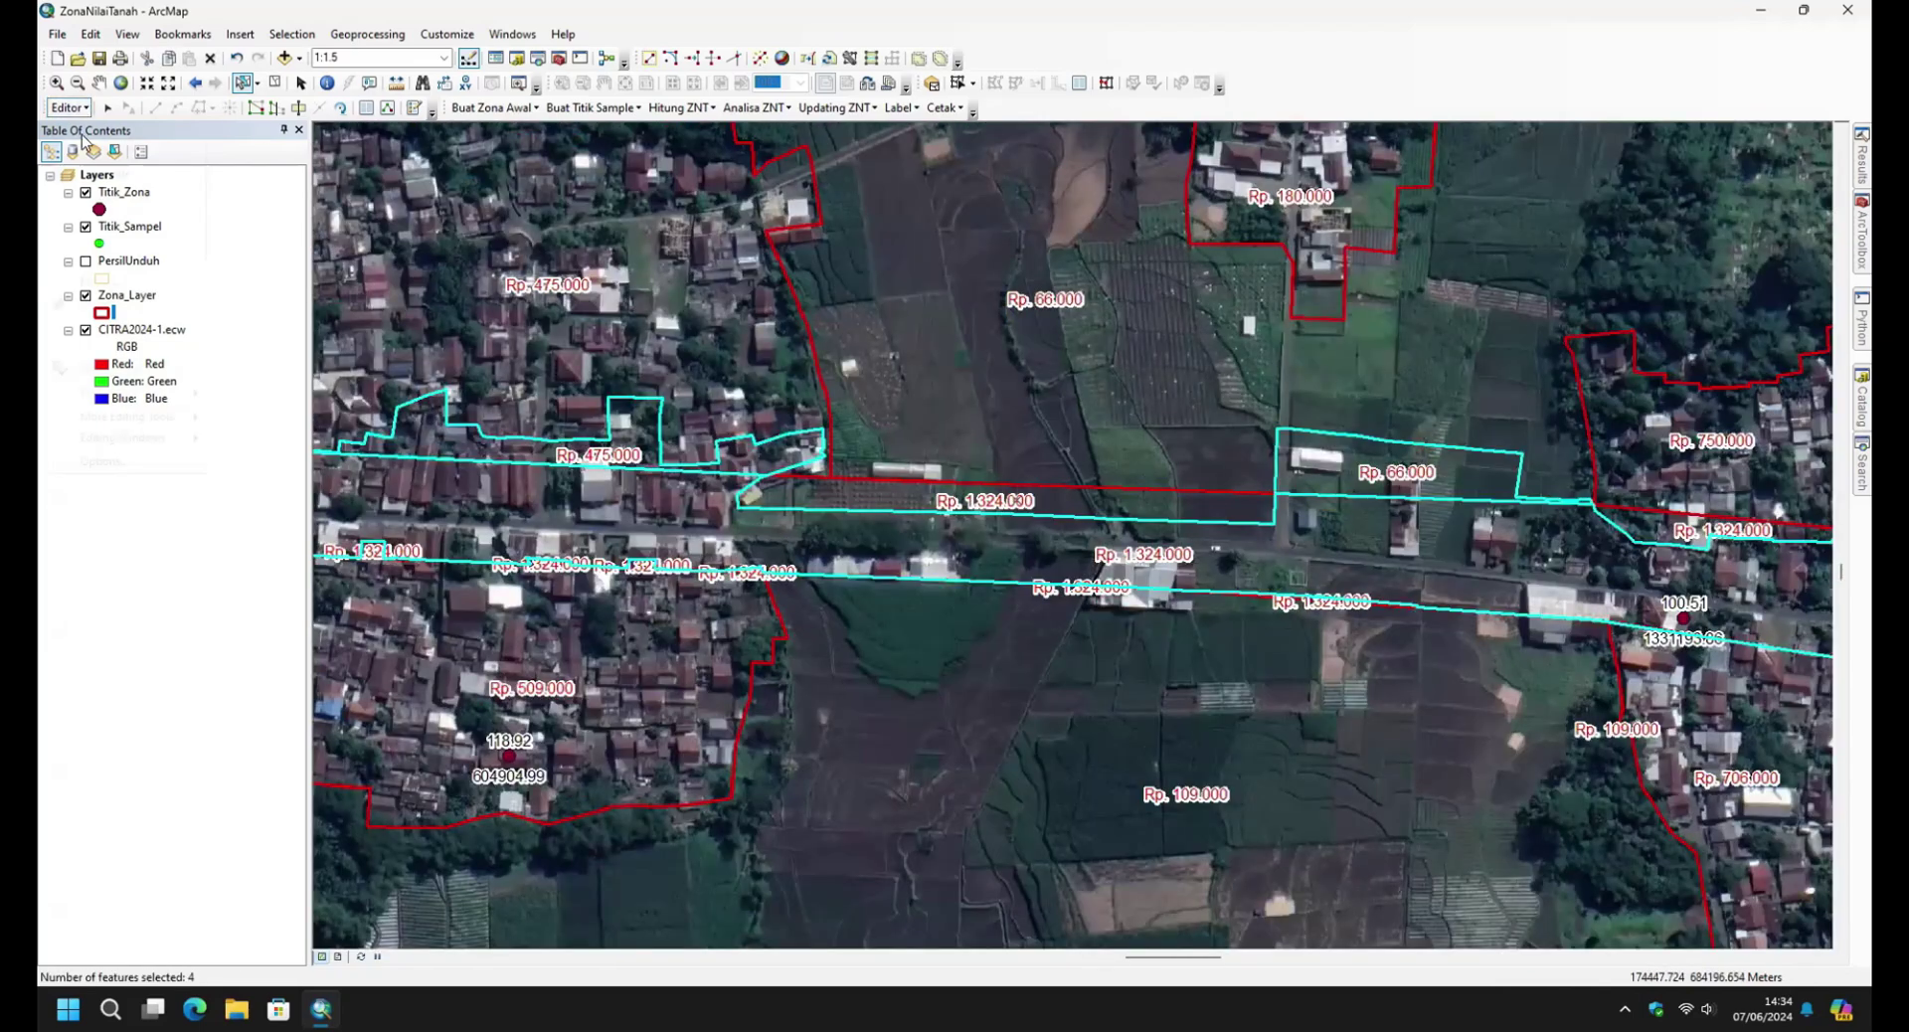
{"action": "left_click", "coordinate": [109, 291]}
{"action": "left_click", "coordinate": [1094, 449]}
Merge the Rp. 1.324.000 strip along the fields north of the road into the Rp. 66.000 zone.
{"action": "left_click", "coordinate": [1099, 467], "text": "shift"}
{"action": "left_click", "coordinate": [69, 108]}
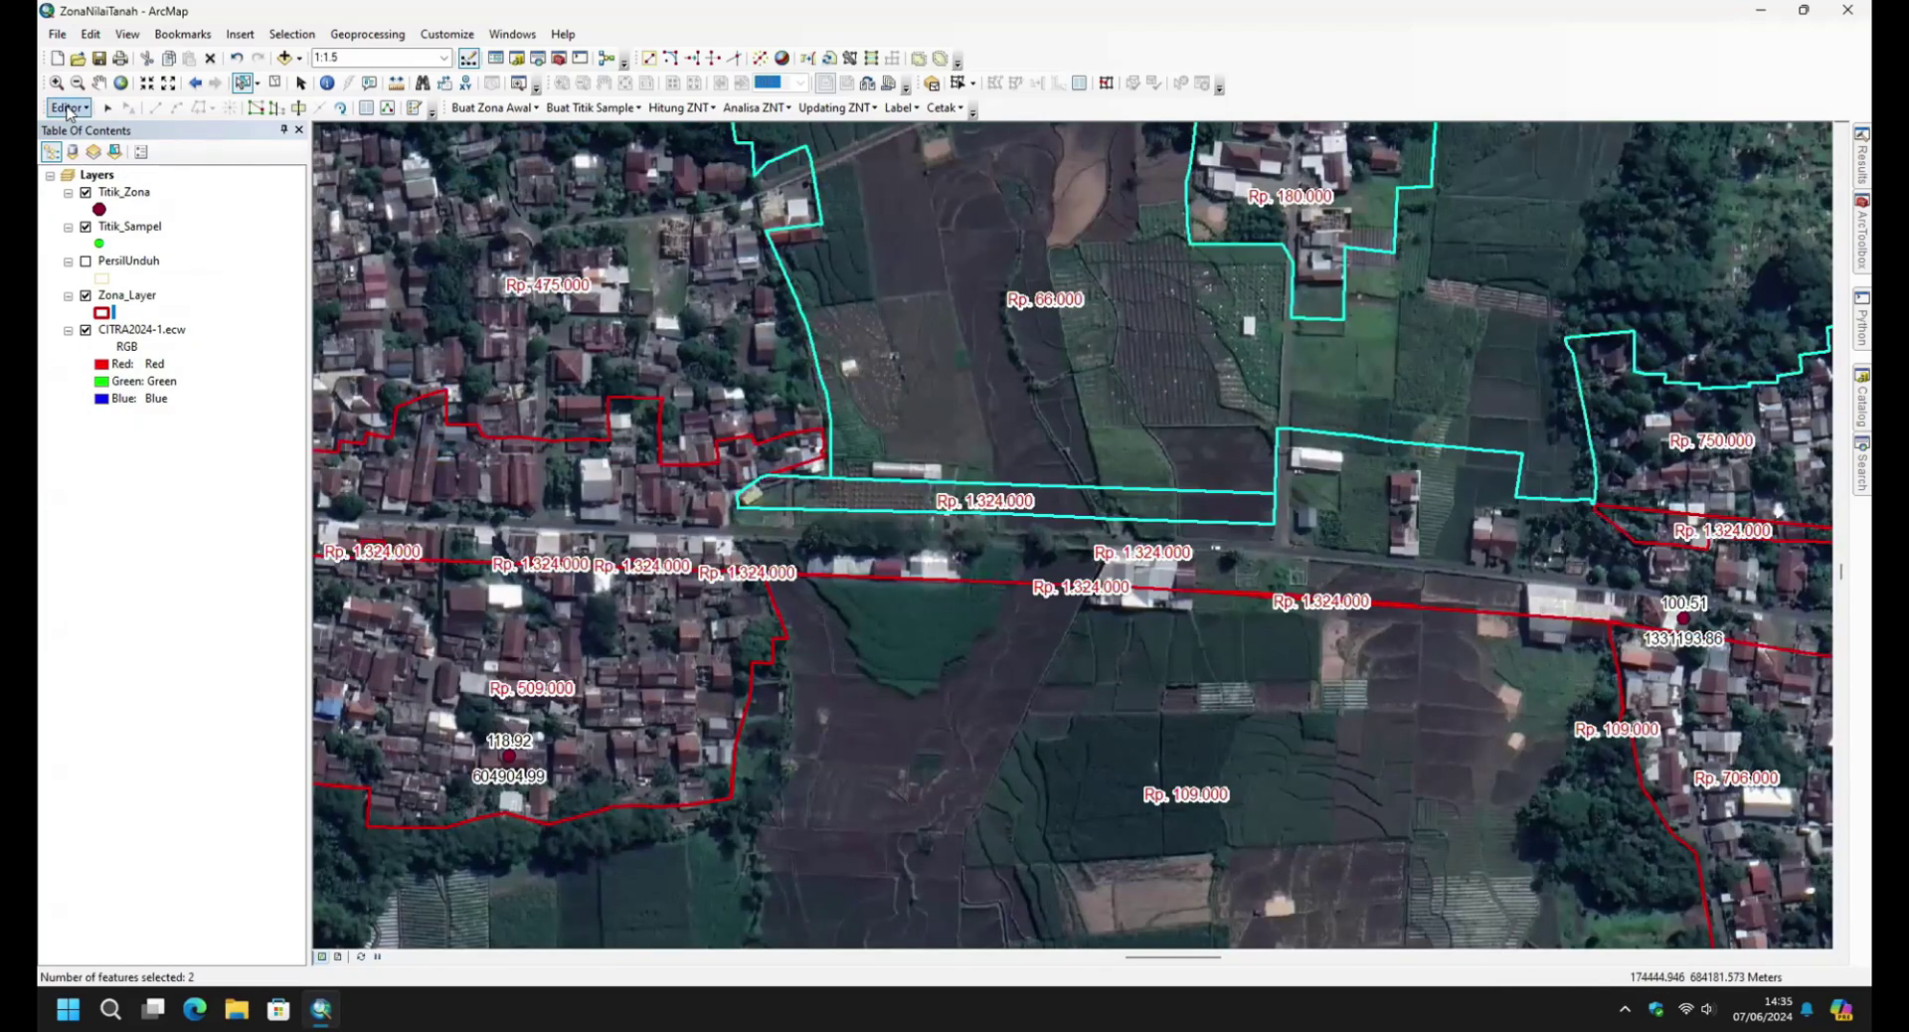
{"action": "left_click", "coordinate": [109, 291]}
{"action": "left_click", "coordinate": [1102, 437]}
Merge the small Rp. 1.324.000 pieces along the road's southern cut line into the Rp. 509.000 zone.
{"action": "scroll", "coordinate": [703, 525], "scroll_direction": "down", "scroll_amount": 2}
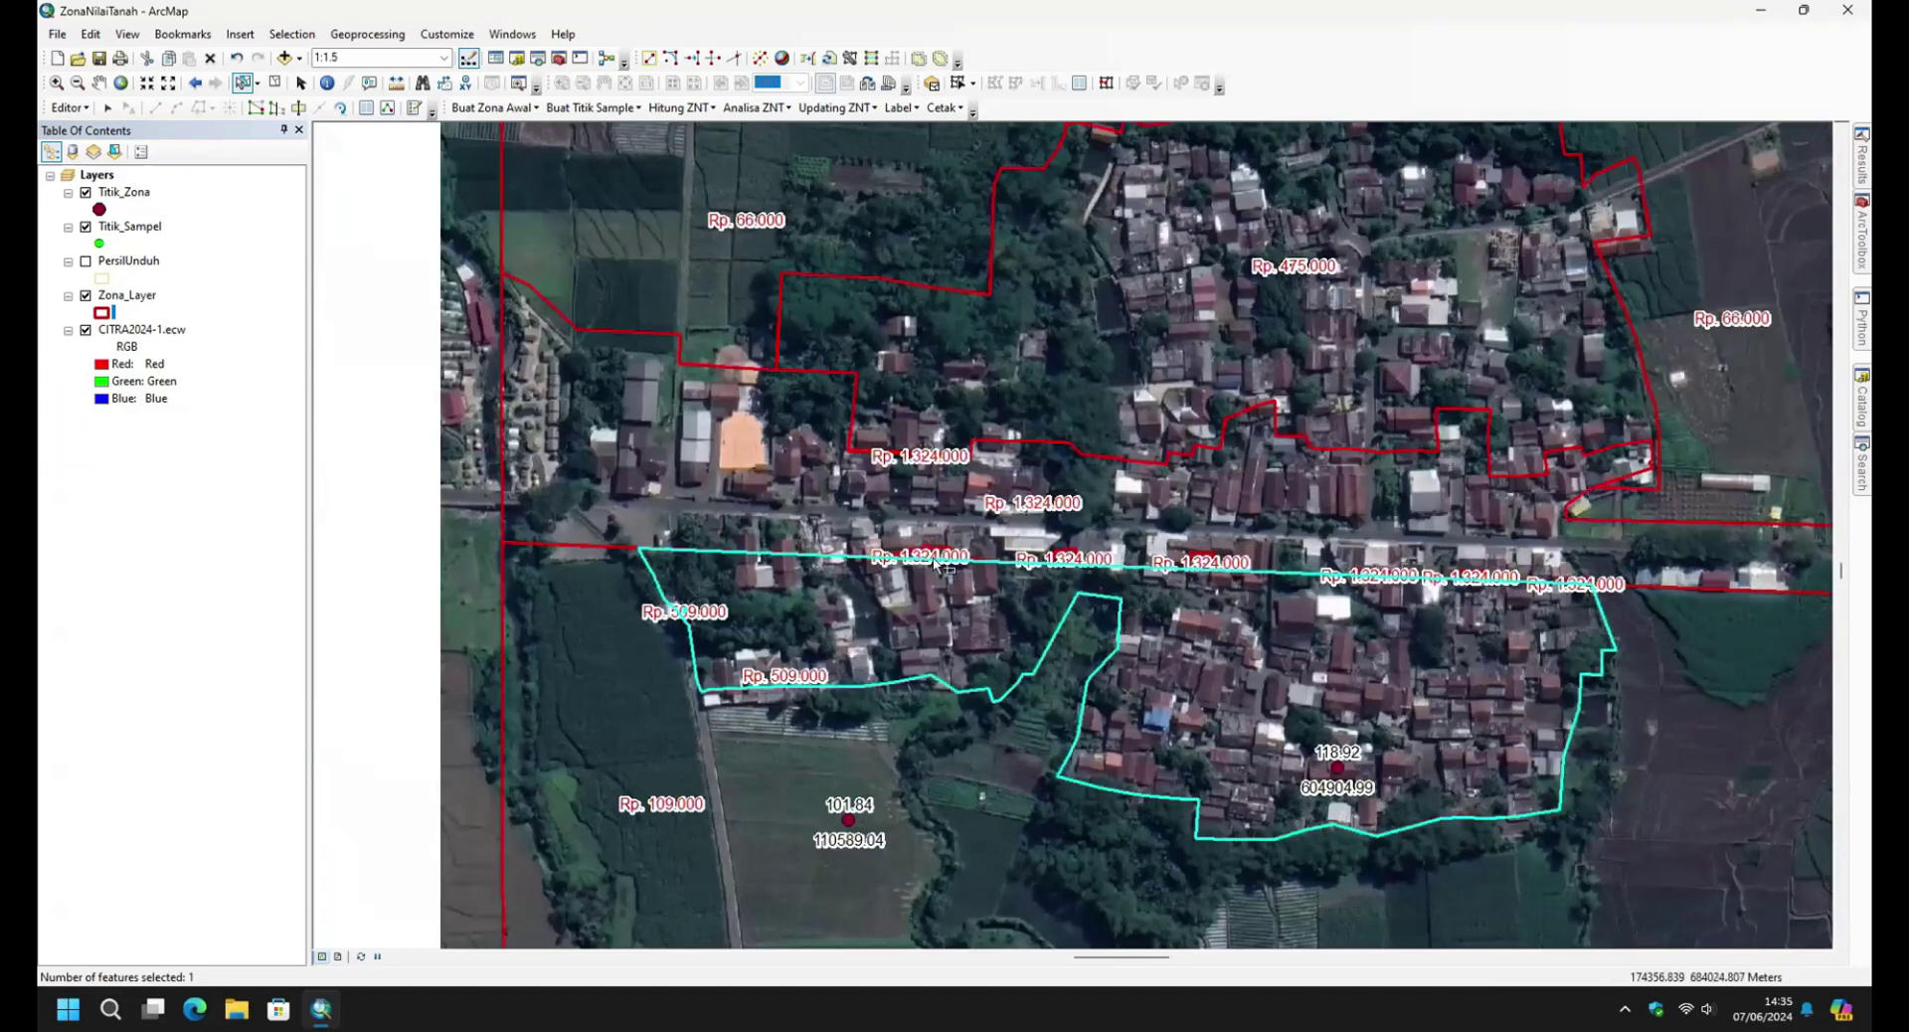
{"action": "scroll", "coordinate": [982, 554], "scroll_direction": "up", "scroll_amount": 4}
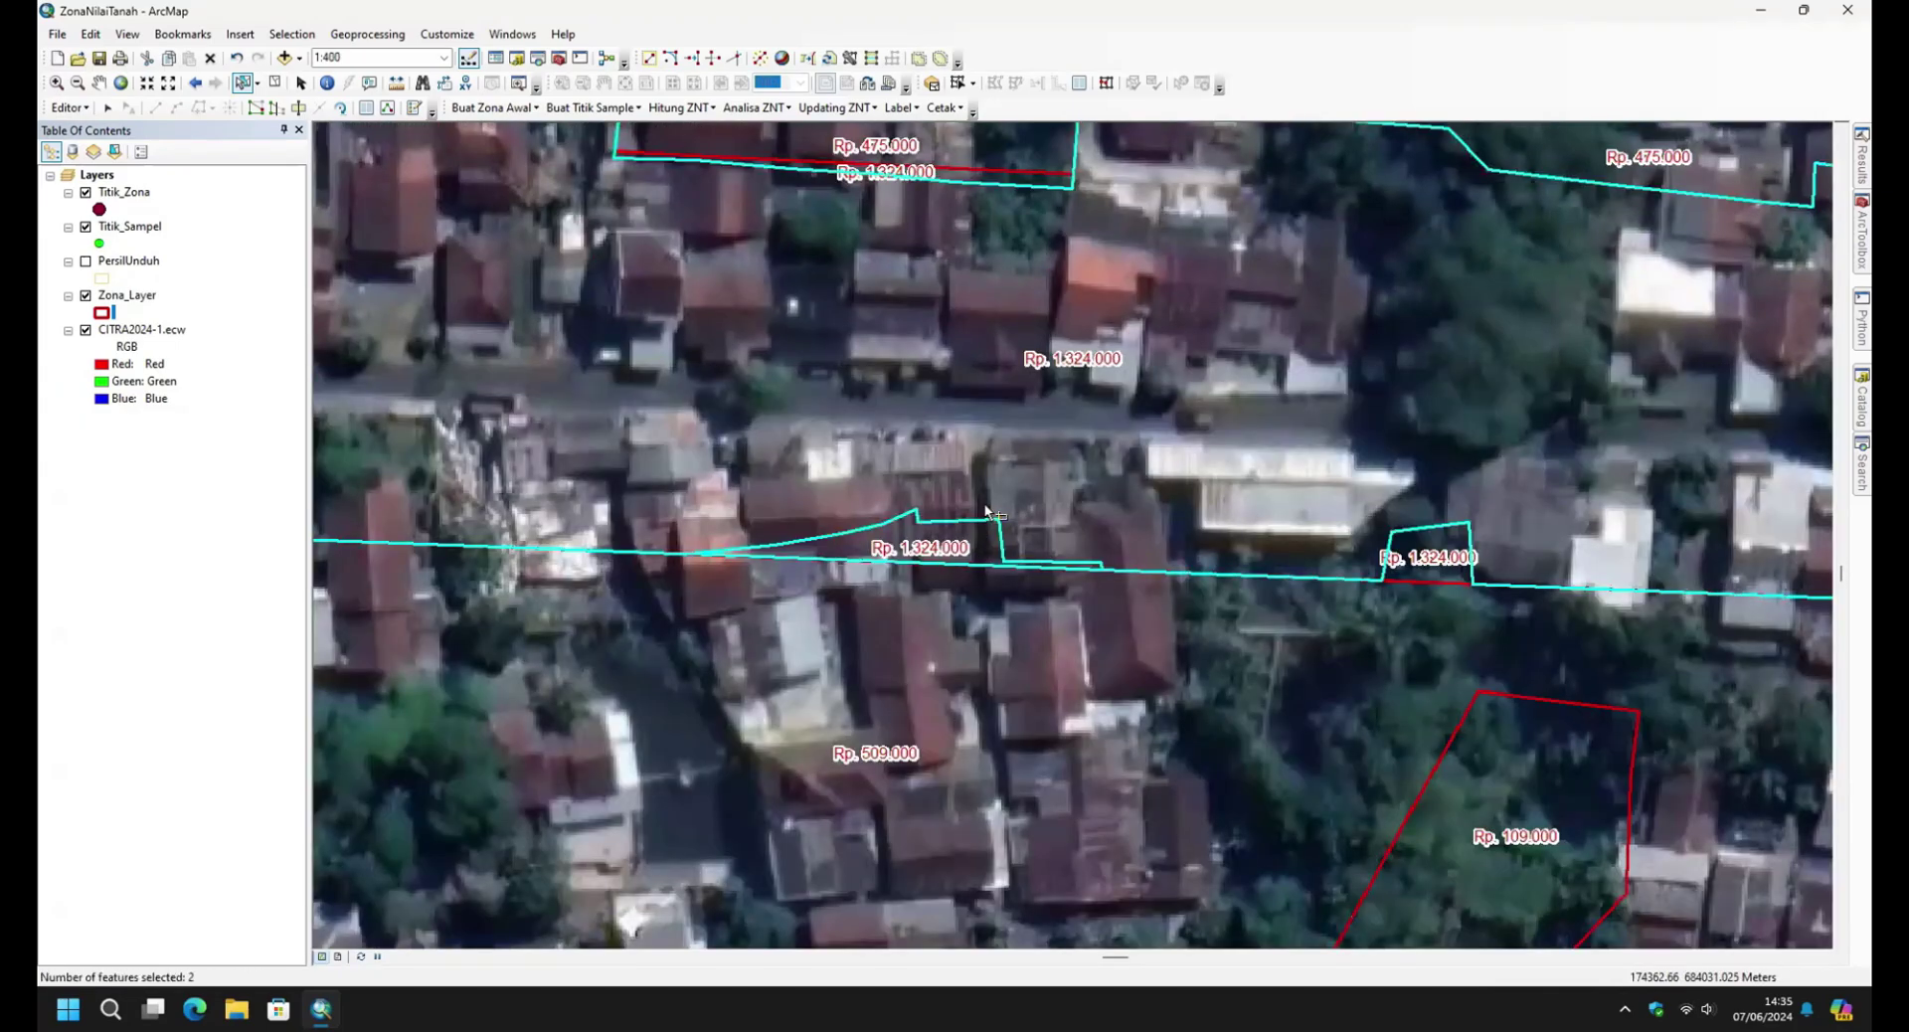
{"action": "scroll", "coordinate": [994, 597], "scroll_direction": "down", "scroll_amount": 3}
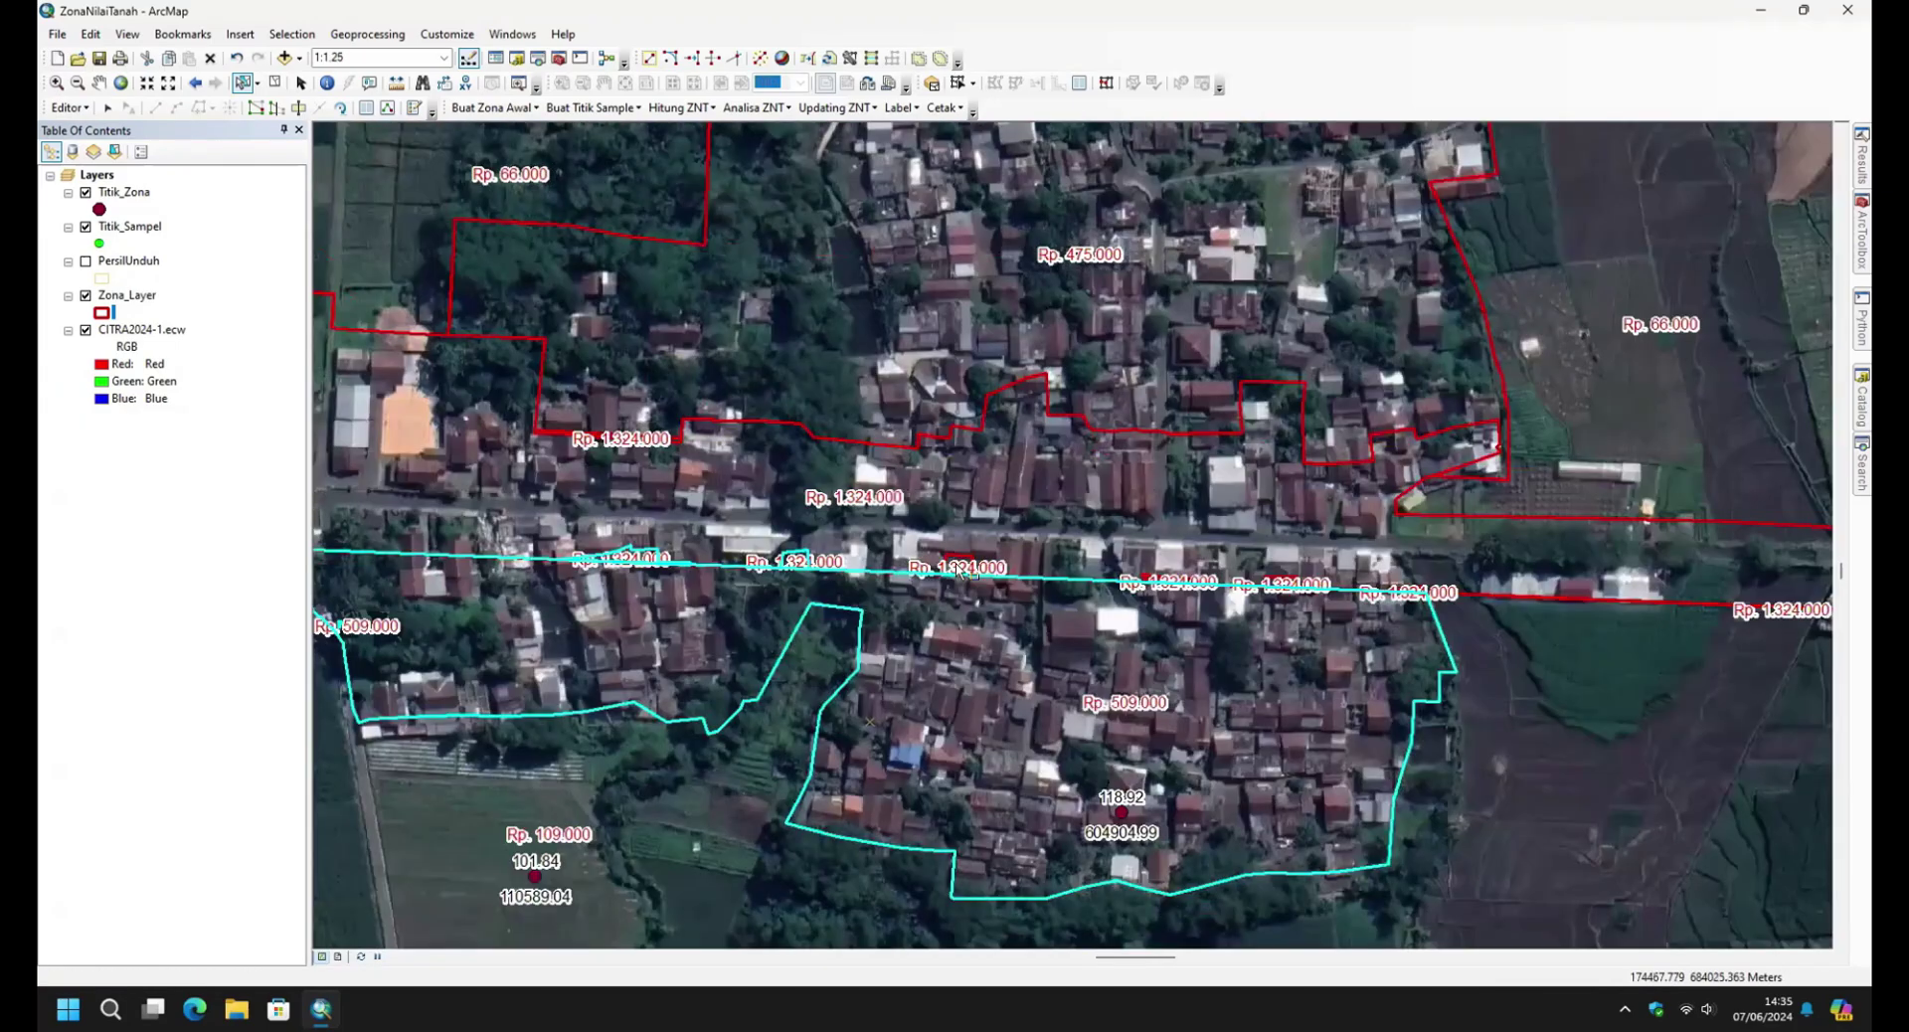
{"action": "scroll", "coordinate": [1069, 596], "scroll_direction": "up", "scroll_amount": 3}
{"action": "left_click", "coordinate": [70, 107]}
{"action": "left_click", "coordinate": [99, 282]}
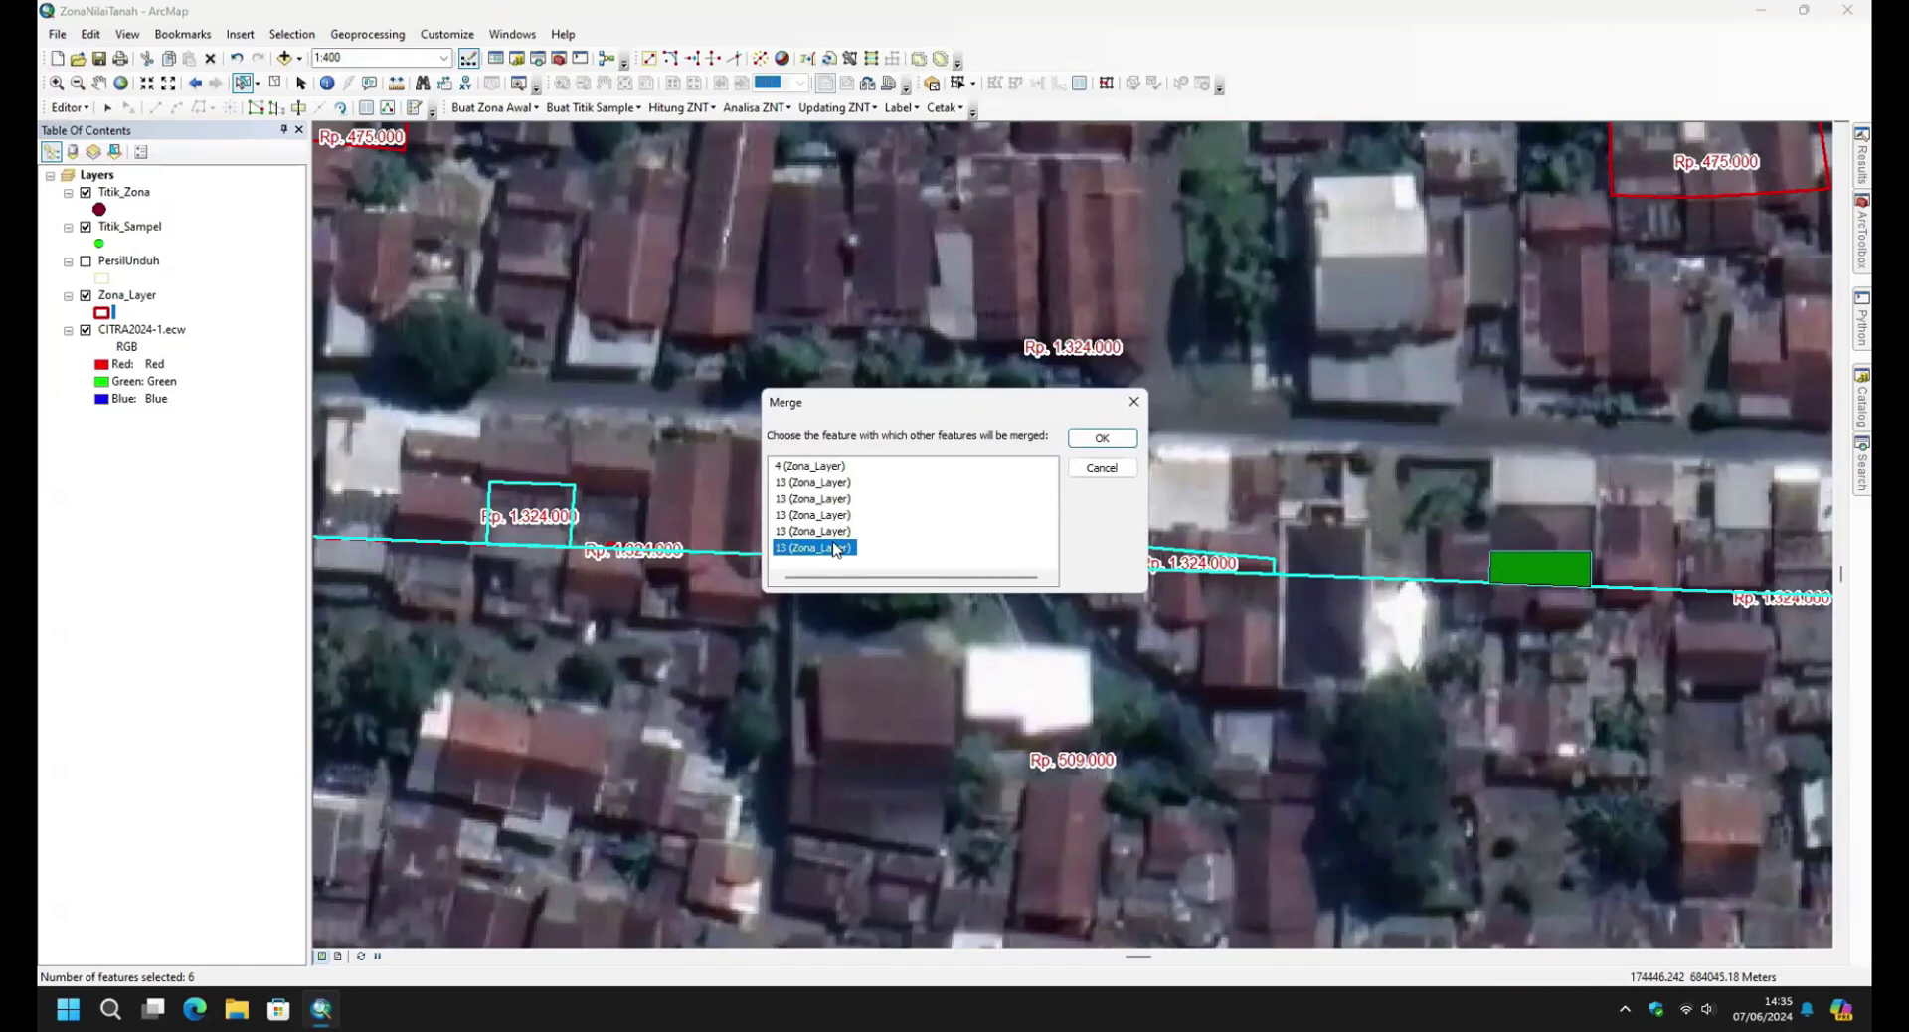
{"action": "left_click", "coordinate": [1104, 441]}
Merge the last Rp. 1.324.000 sliver at the settlement's eastern edge into the Rp. 509.000 zone.
{"action": "scroll", "coordinate": [1221, 597], "scroll_direction": "down", "scroll_amount": 3}
{"action": "scroll", "coordinate": [1221, 597], "scroll_direction": "up", "scroll_amount": 3}
{"action": "scroll", "coordinate": [1221, 596], "scroll_direction": "up", "scroll_amount": 2}
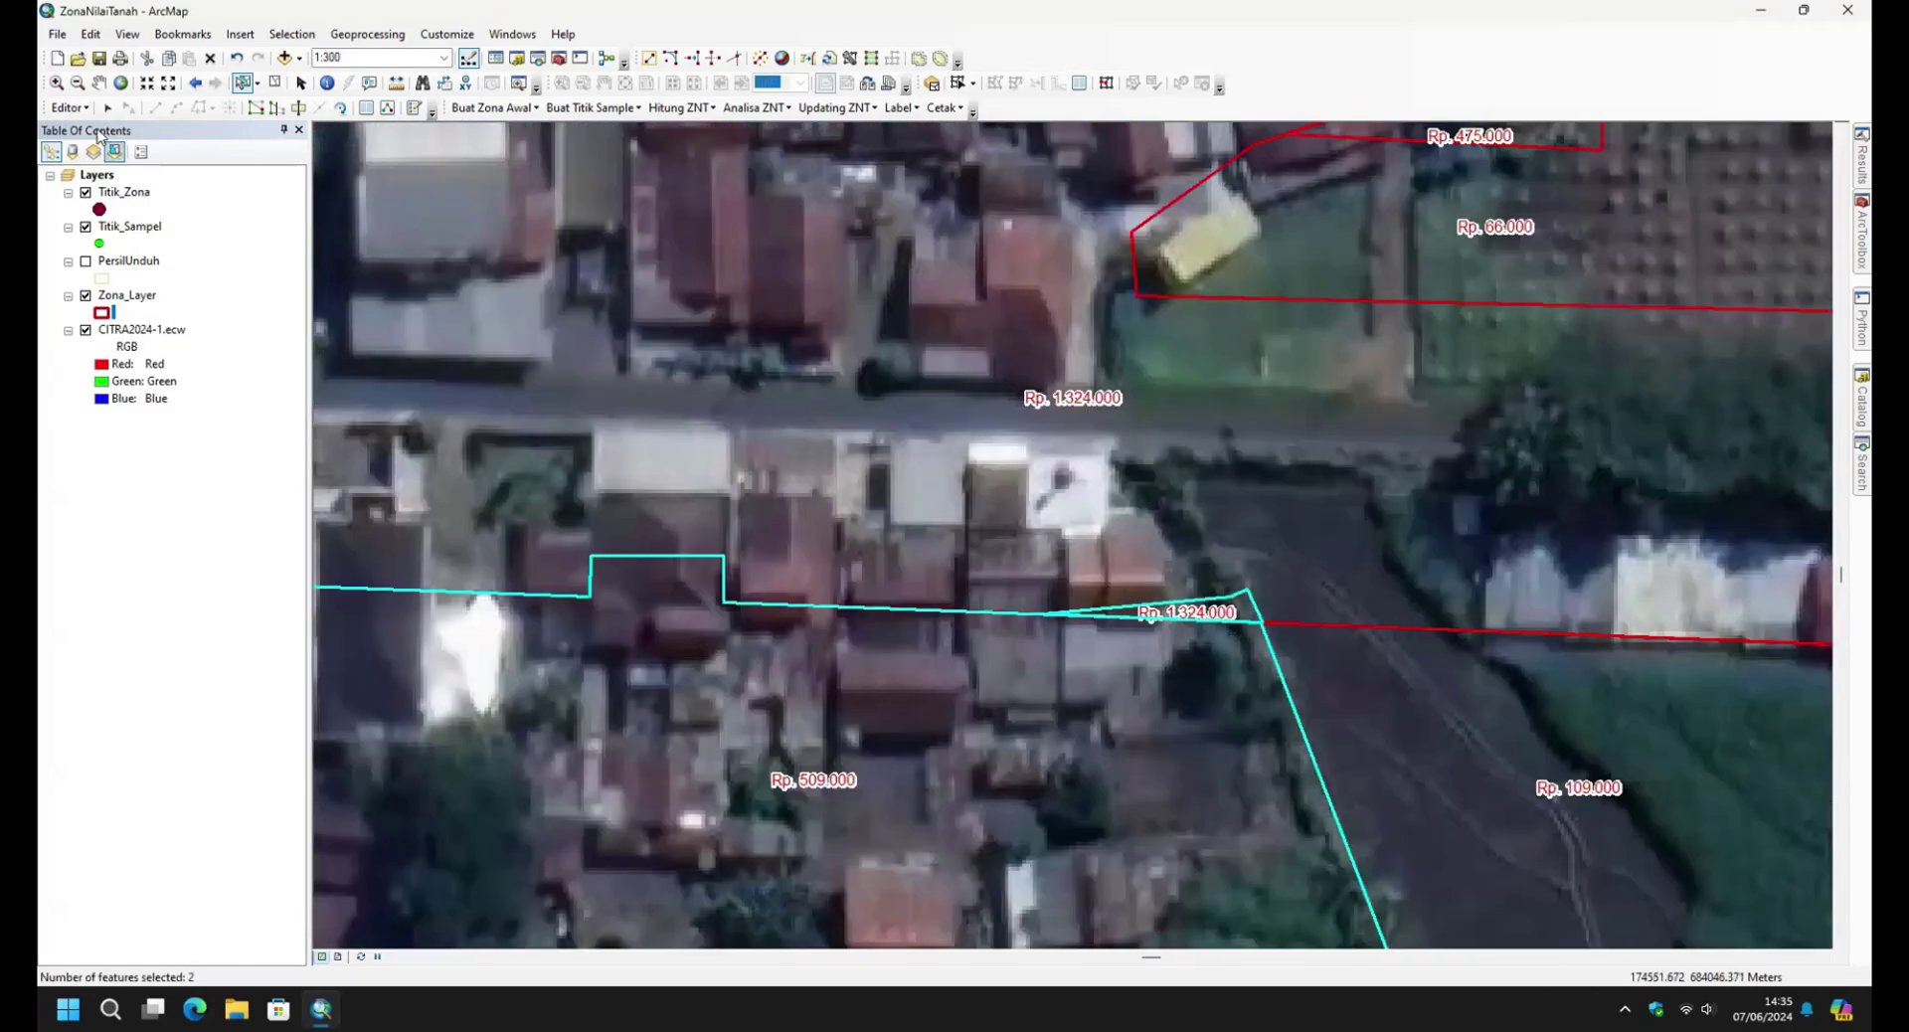
{"action": "left_click", "coordinate": [70, 107]}
{"action": "left_click", "coordinate": [100, 281]}
{"action": "left_click", "coordinate": [1106, 432]}
{"action": "scroll", "coordinate": [1064, 577], "scroll_direction": "down", "scroll_amount": 3}
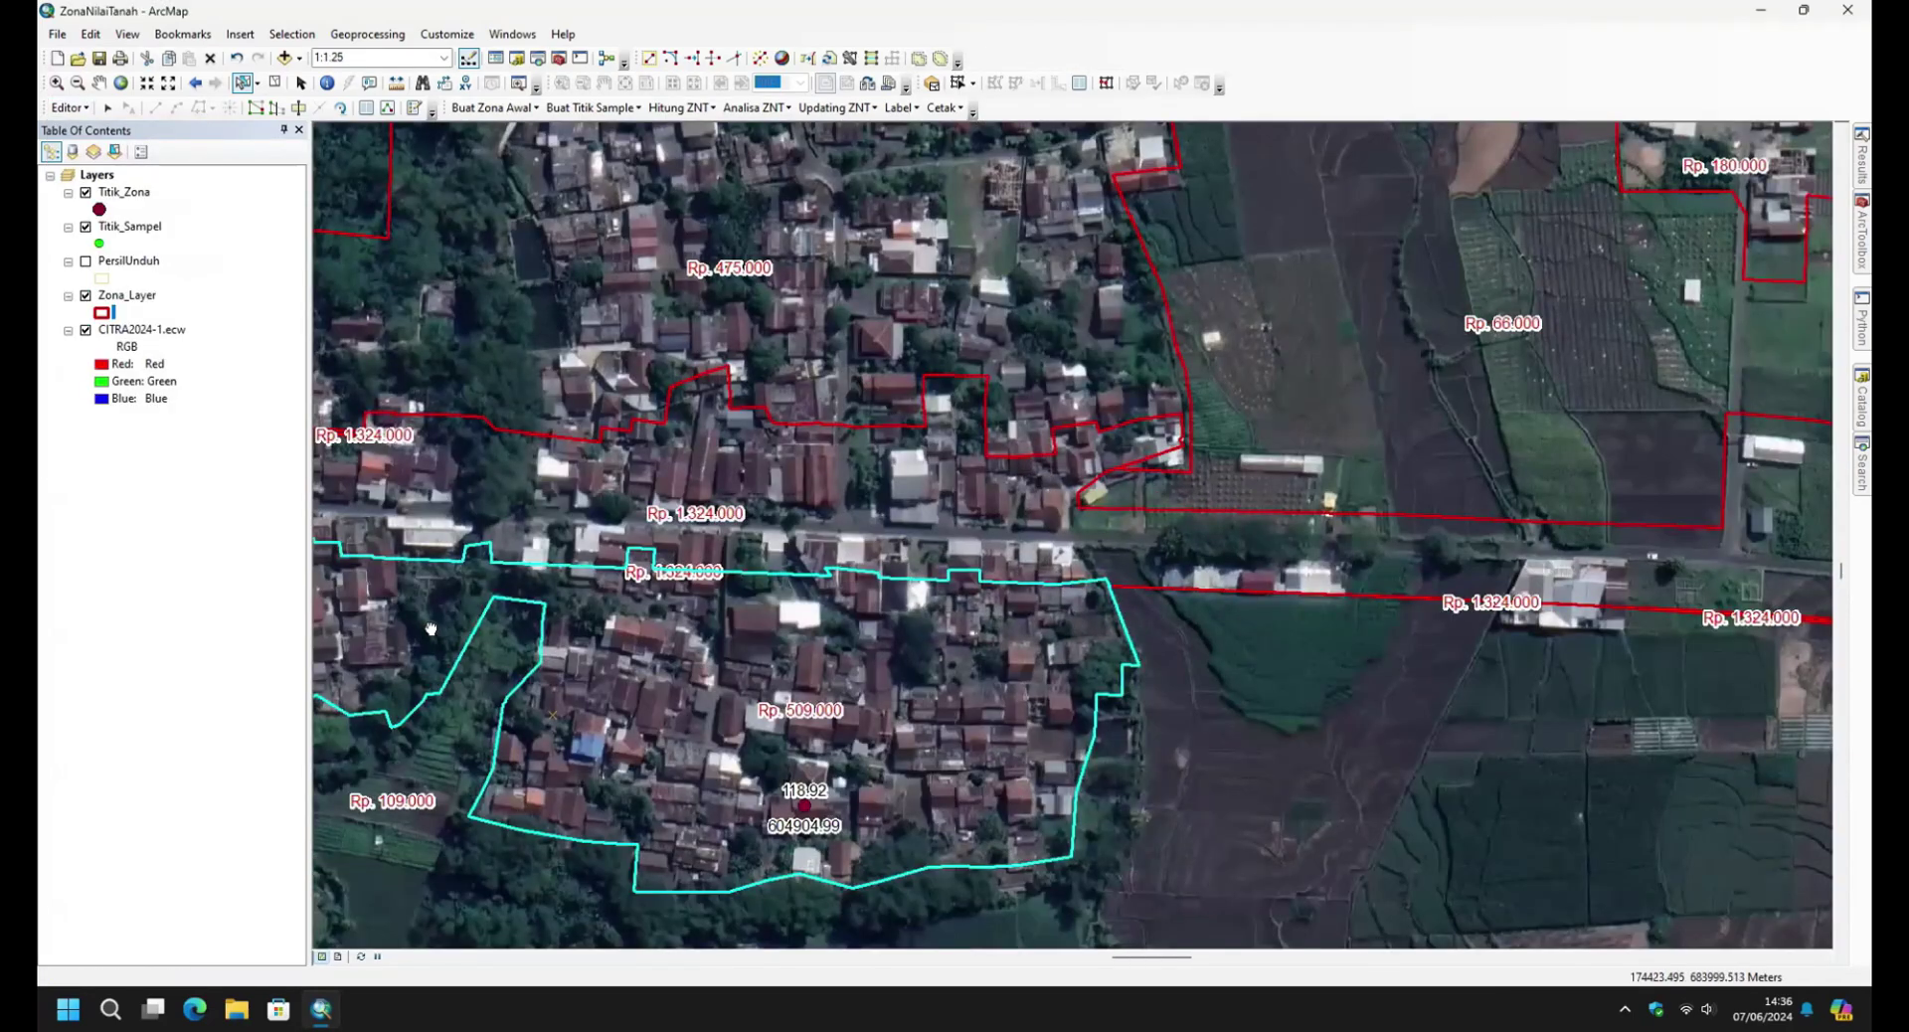
Merge the thin Rp. 1.324.000 sliver behind the houses north of the road into the Rp. 475.000 zone.
{"action": "scroll", "coordinate": [984, 462], "scroll_direction": "up", "scroll_amount": 5}
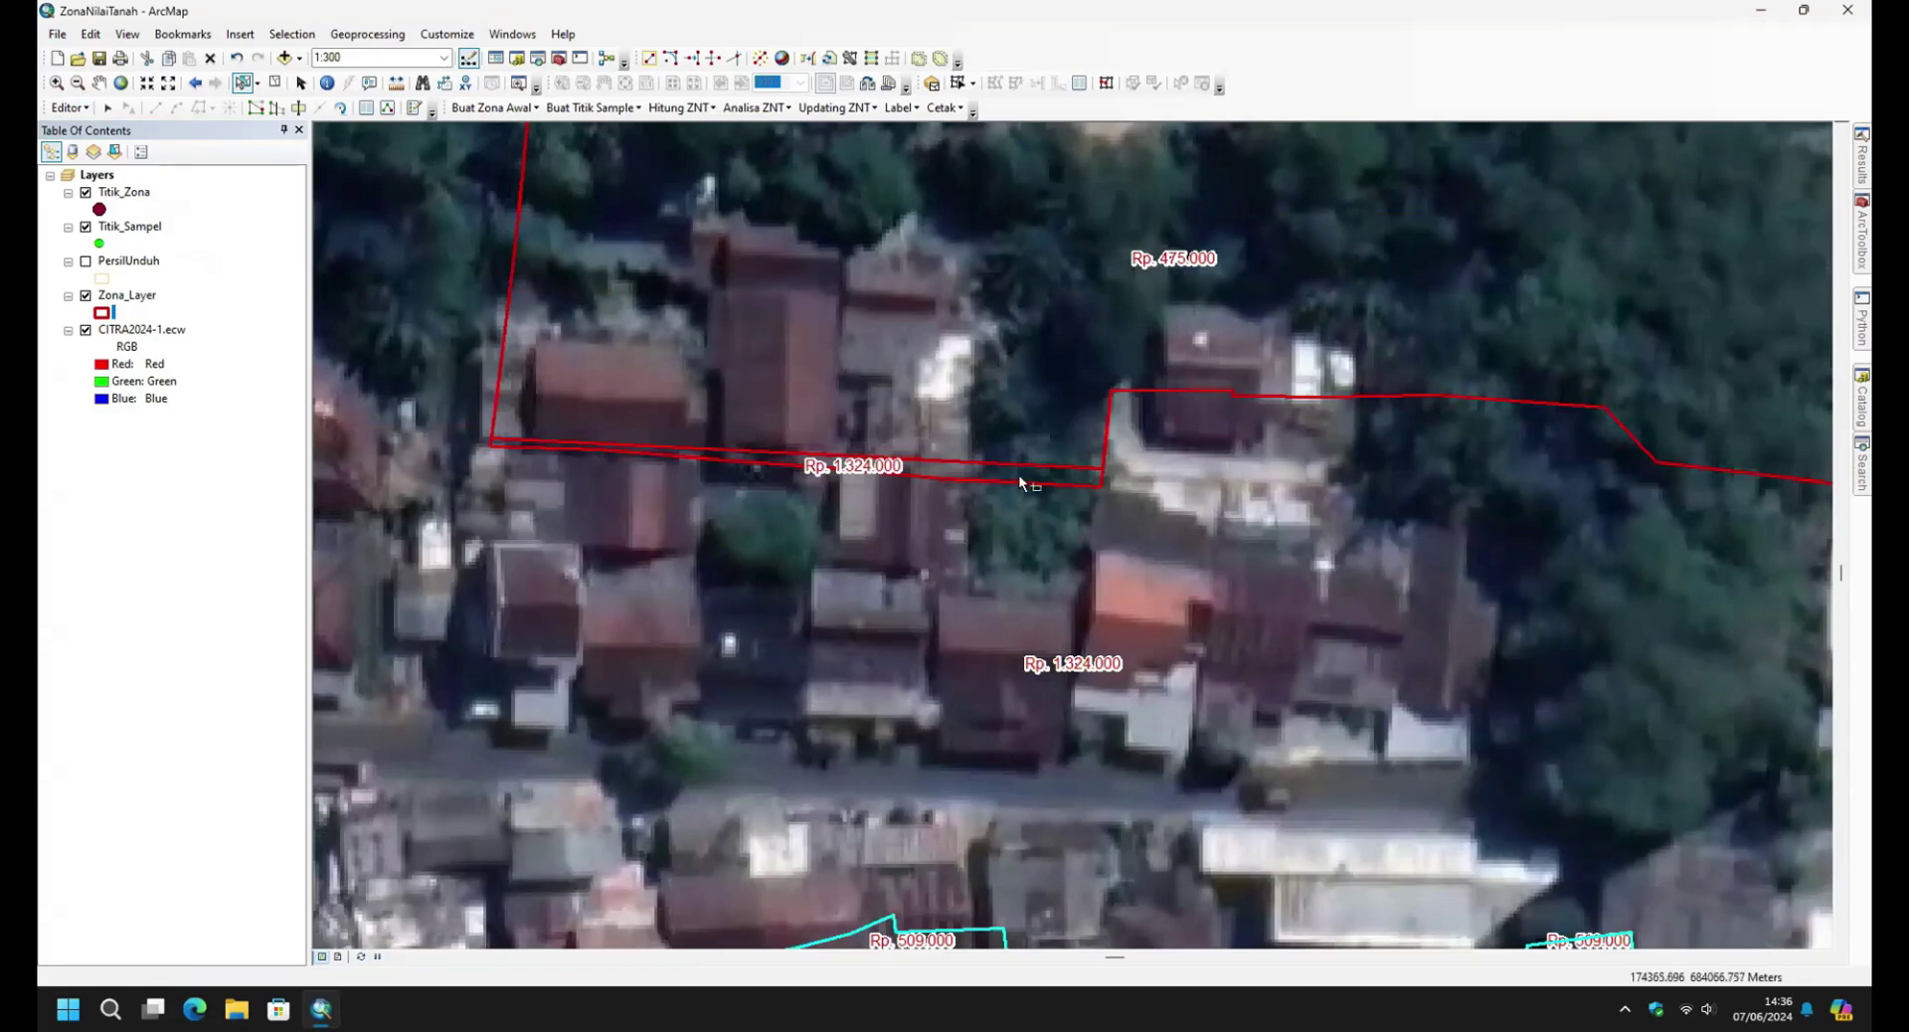
{"action": "left_click", "coordinate": [1021, 484]}
{"action": "left_click", "coordinate": [70, 108]}
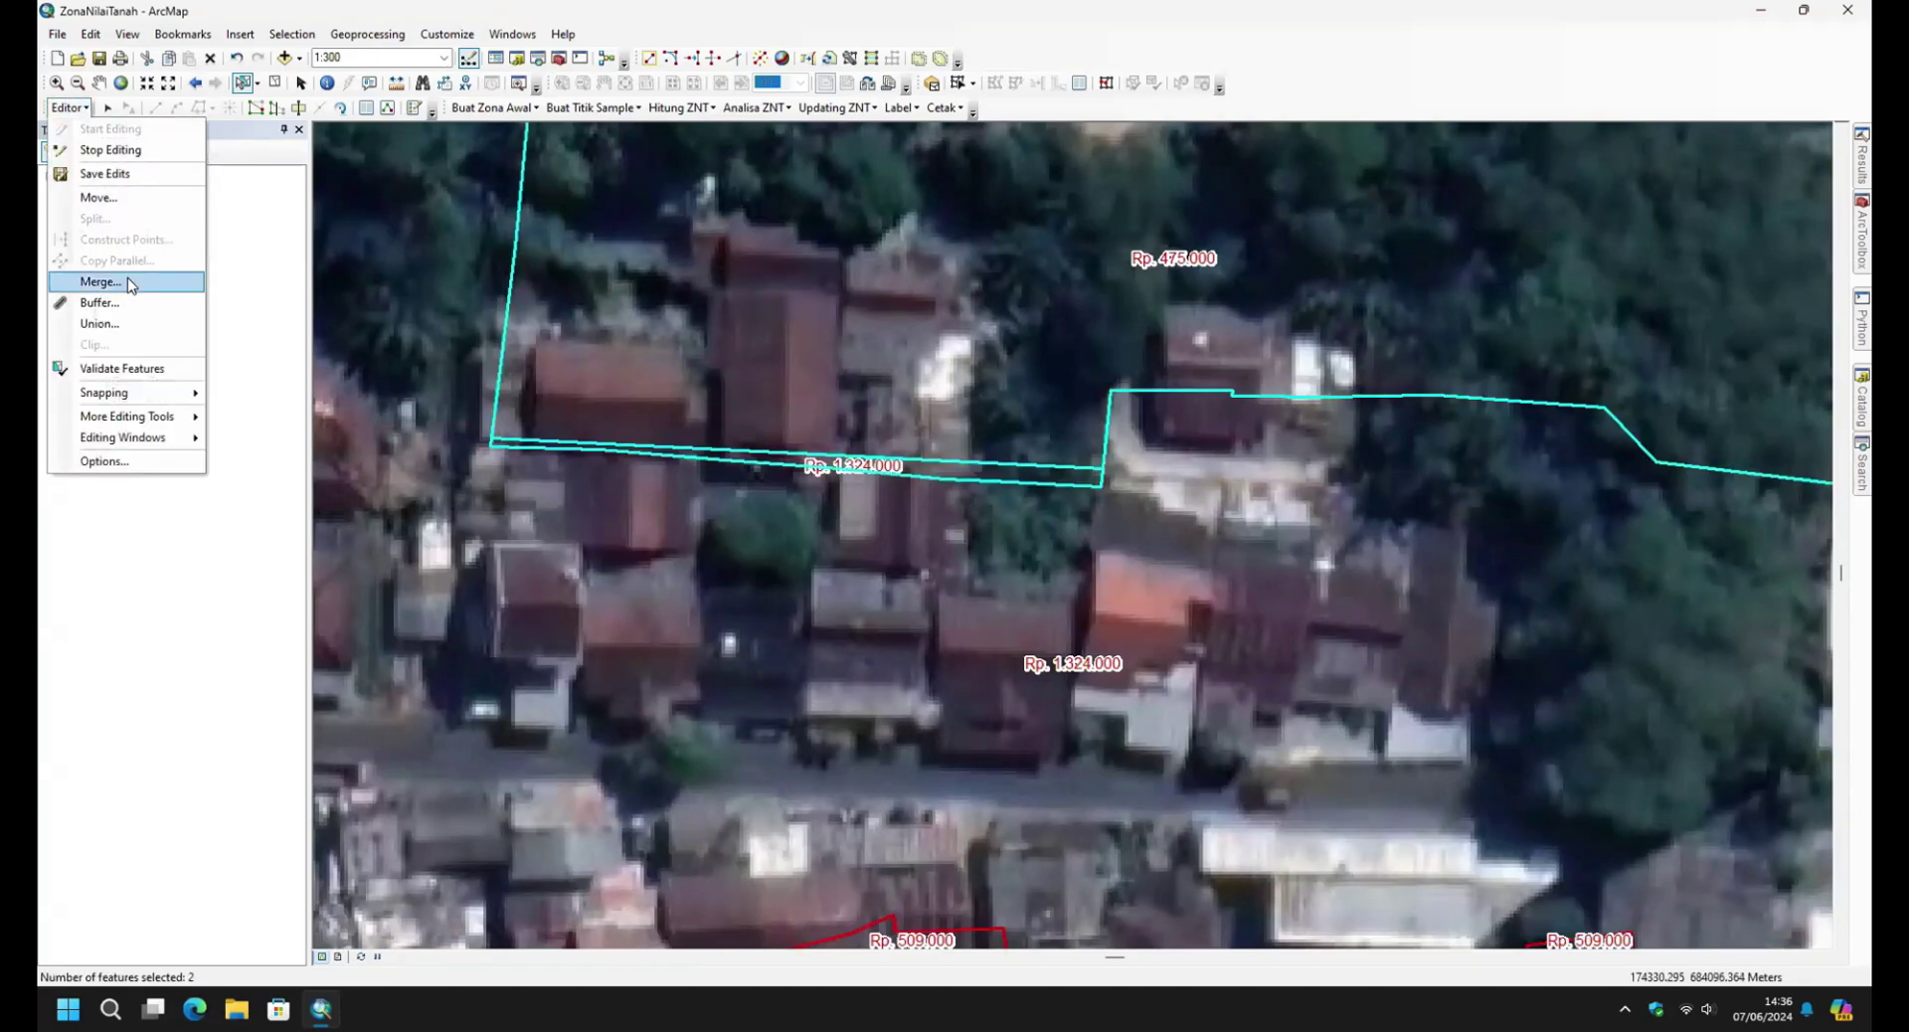
{"action": "left_click", "coordinate": [94, 278]}
{"action": "left_click", "coordinate": [1104, 435]}
{"action": "scroll", "coordinate": [969, 585], "scroll_direction": "down", "scroll_amount": 3}
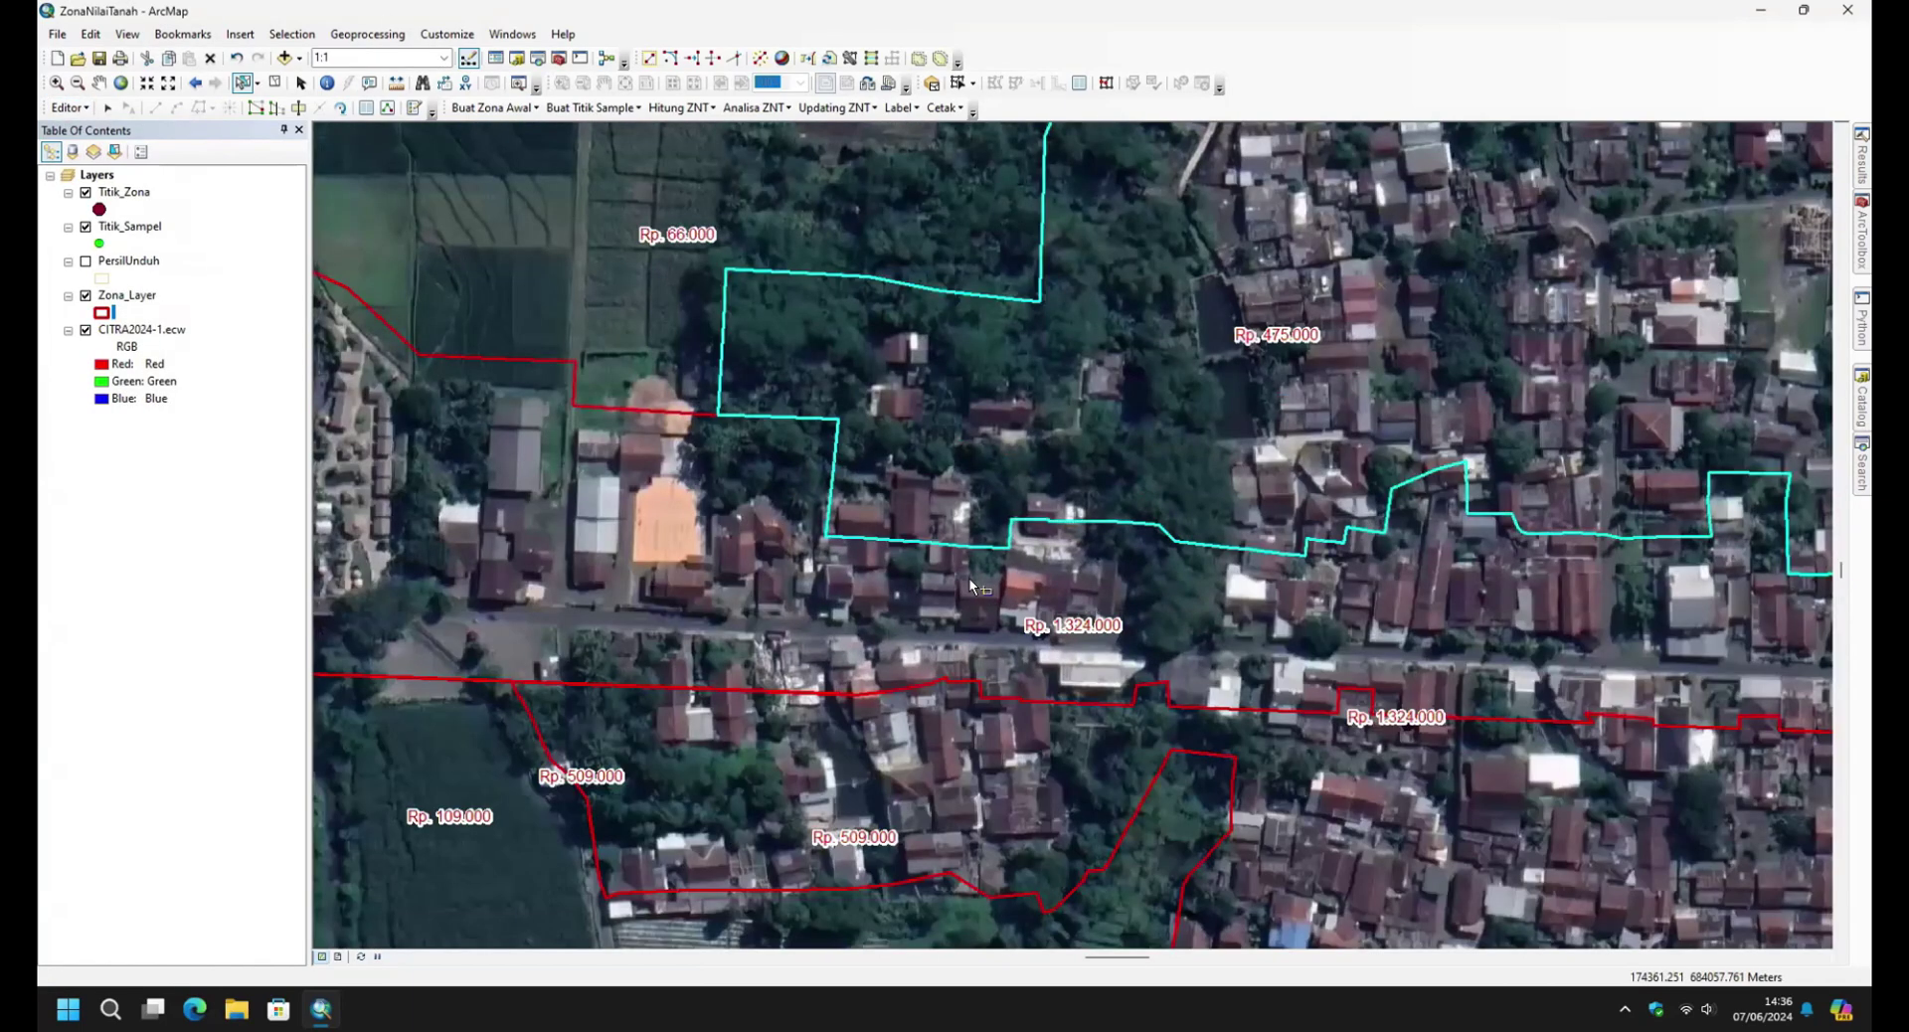
With PersilUnduh shown, merge the leftover Rp. 1.324.000 pieces into the Rp. 750.000 zone and the cut-off Rp. 750.000 piece into the road zone.
{"action": "scroll", "coordinate": [971, 581], "scroll_direction": "down", "scroll_amount": 2}
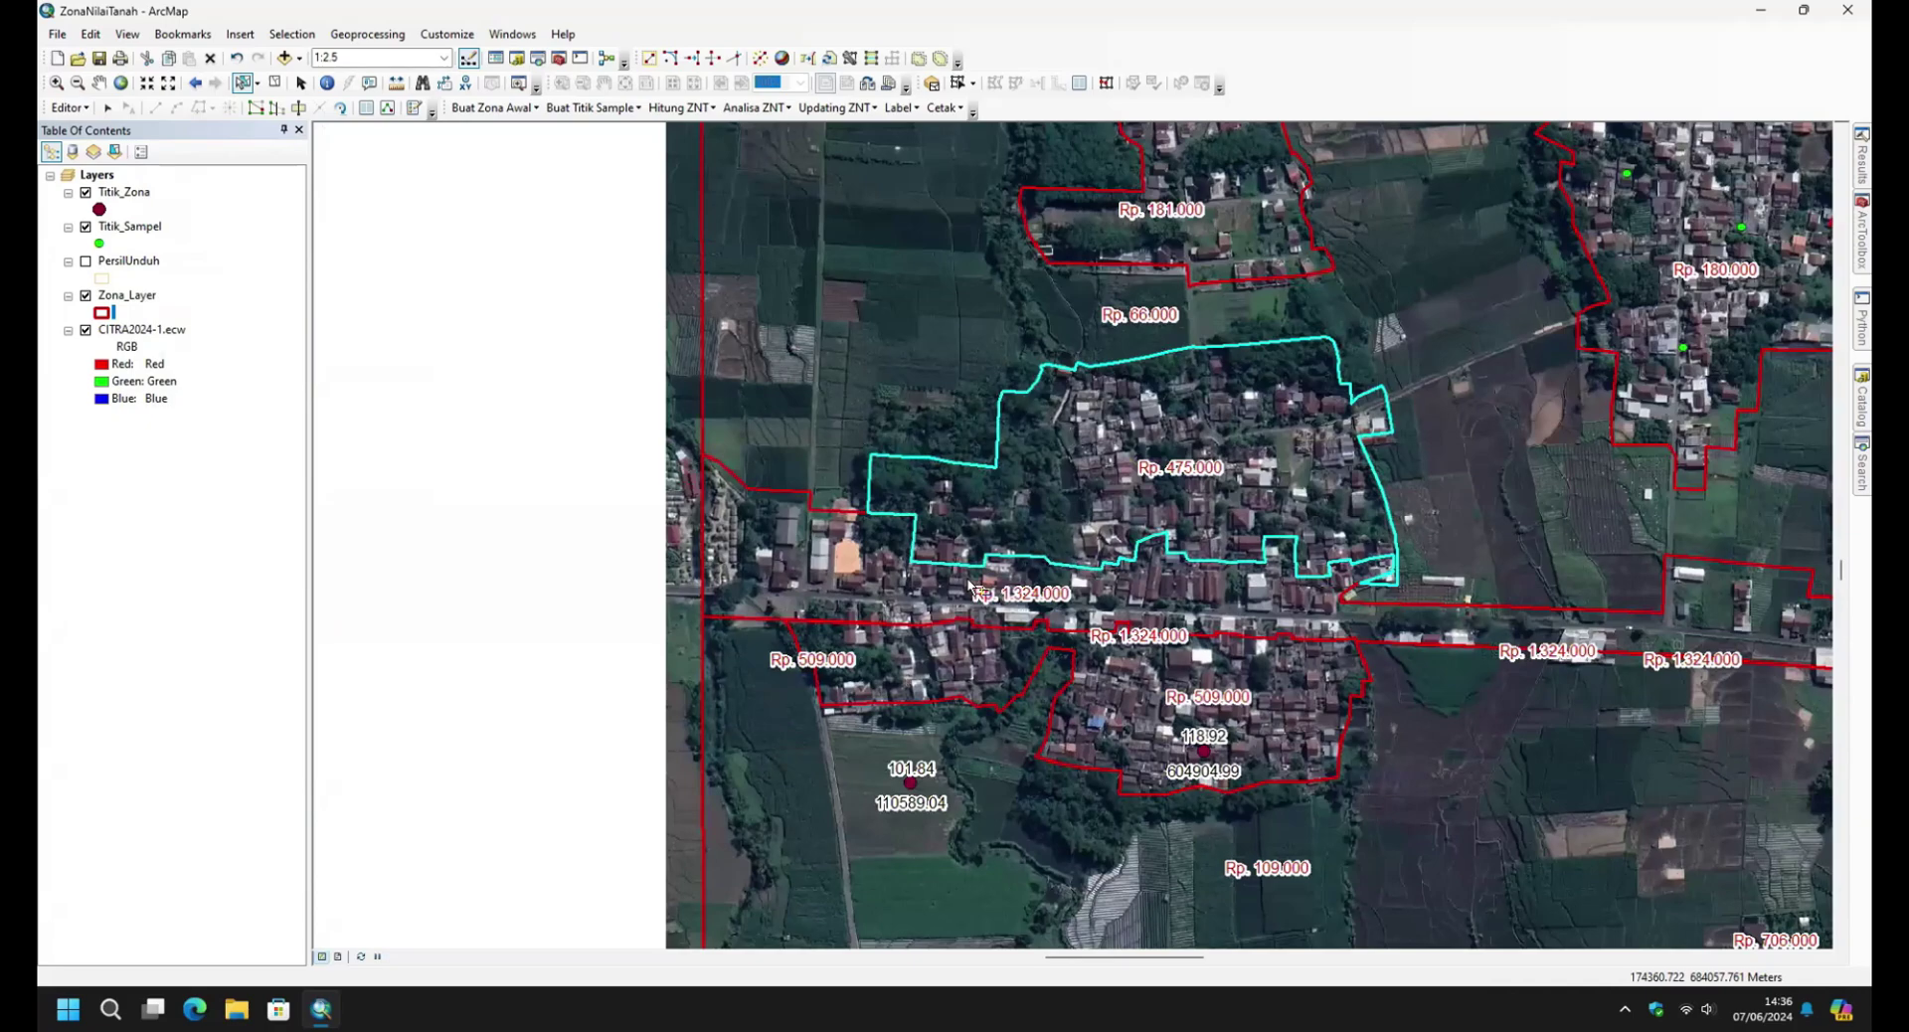
{"action": "left_click_drag", "start_coordinate": [1422, 598], "coordinate": [1296, 626]}
{"action": "scroll", "coordinate": [1296, 627], "scroll_direction": "up", "scroll_amount": 5}
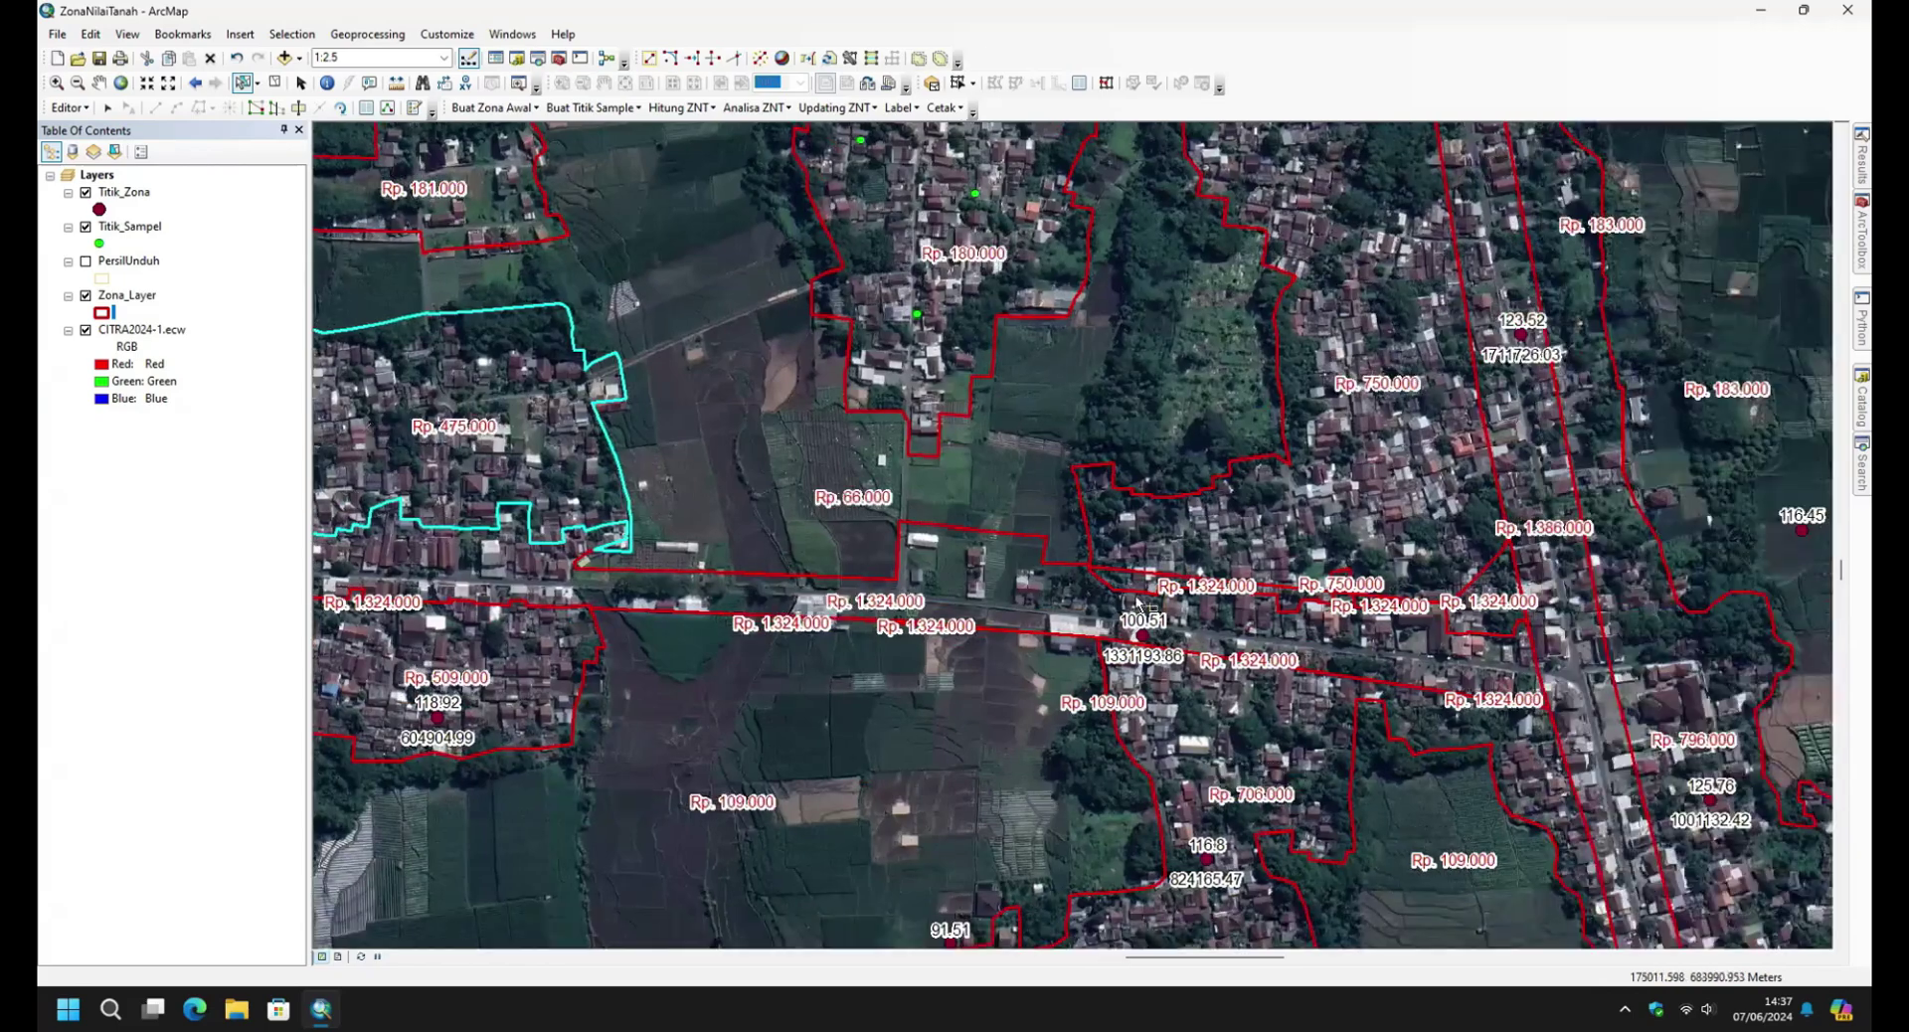
{"action": "left_click", "coordinate": [1362, 601]}
{"action": "left_click", "coordinate": [86, 261]}
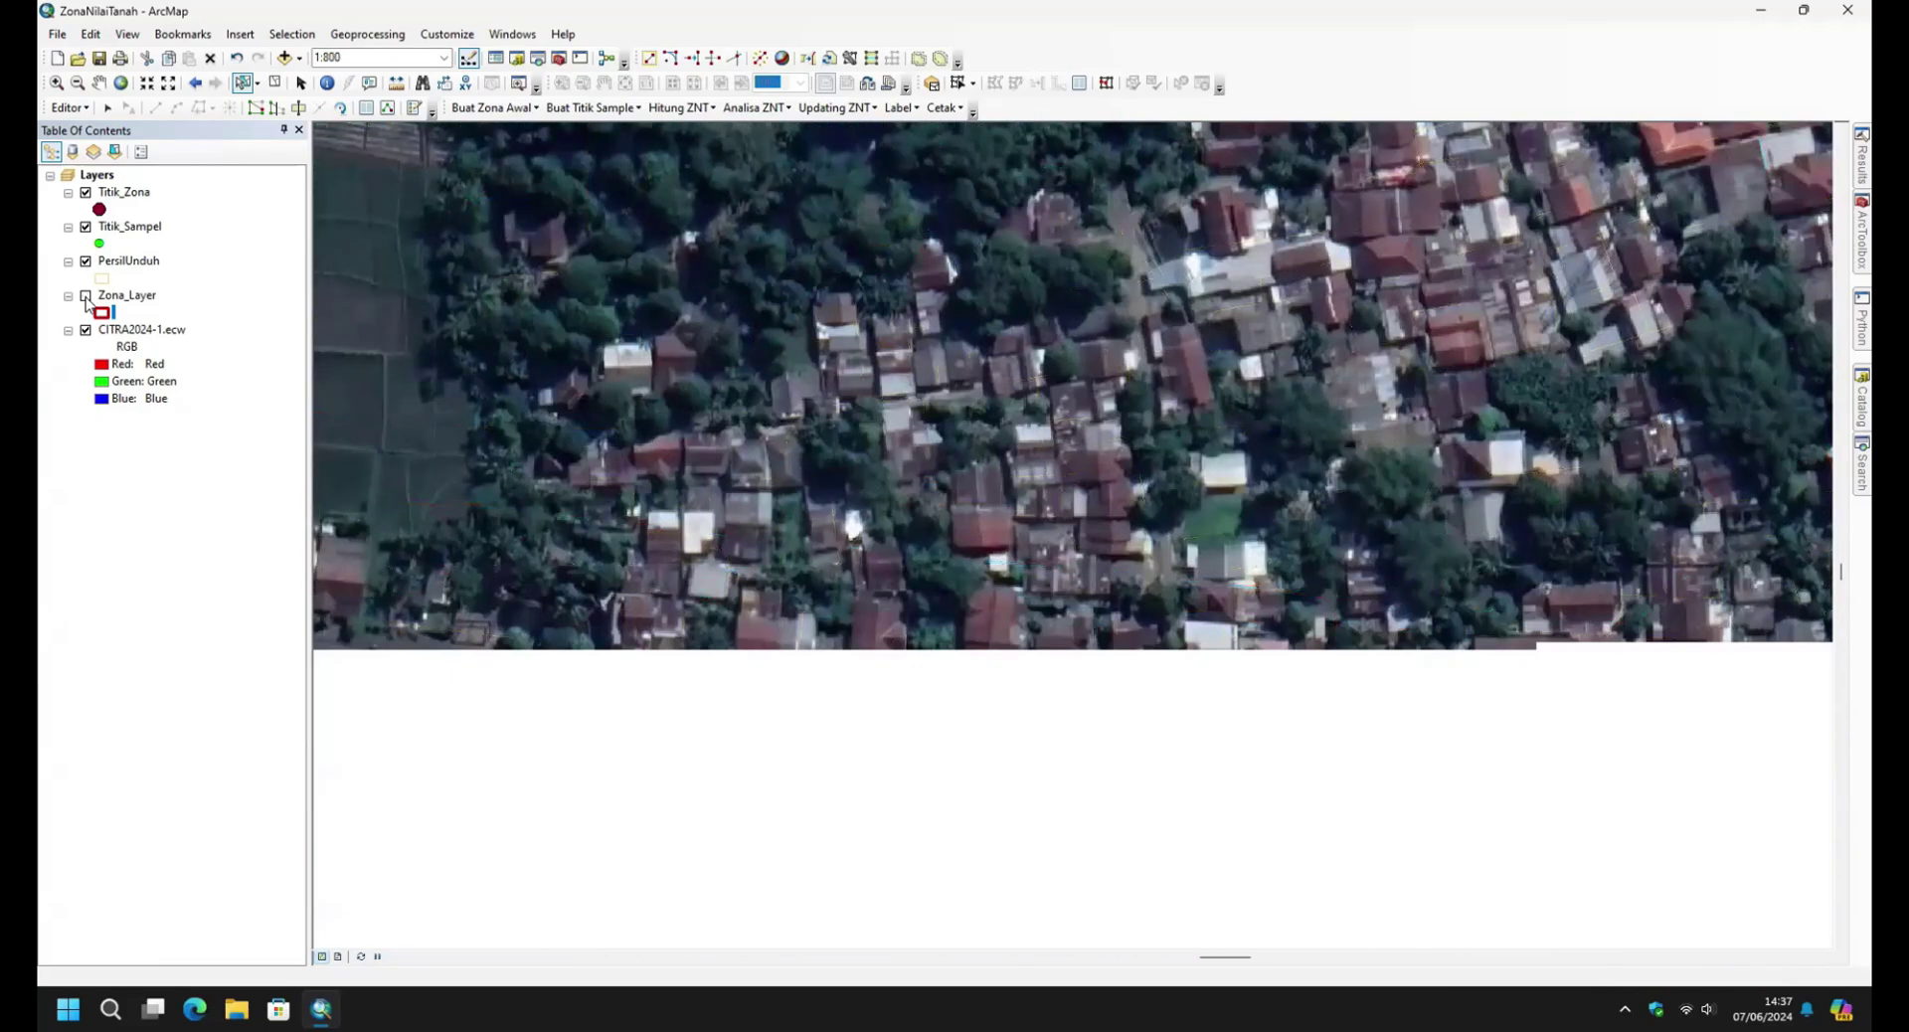
{"action": "left_click_drag", "start_coordinate": [1646, 646], "coordinate": [1090, 612]}
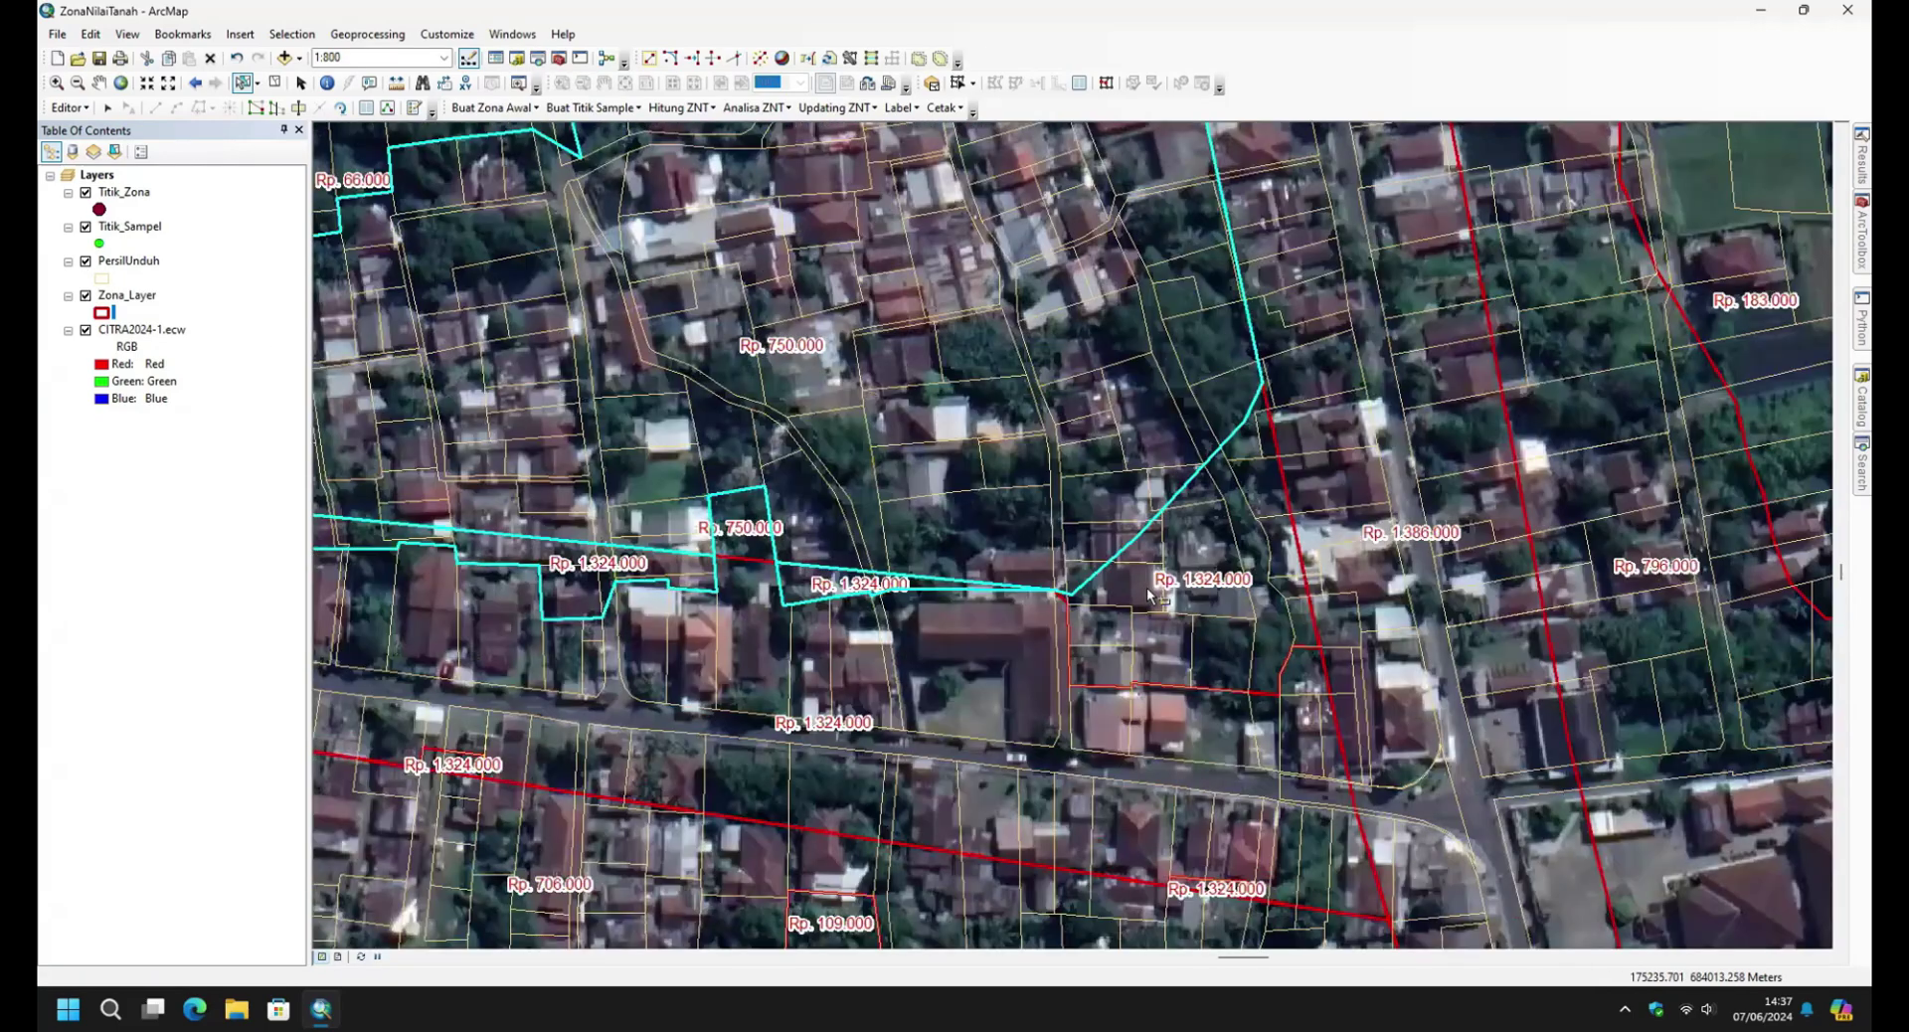
{"action": "left_click", "coordinate": [1134, 623], "text": "shift"}
{"action": "left_click", "coordinate": [69, 107]}
{"action": "left_click", "coordinate": [102, 281]}
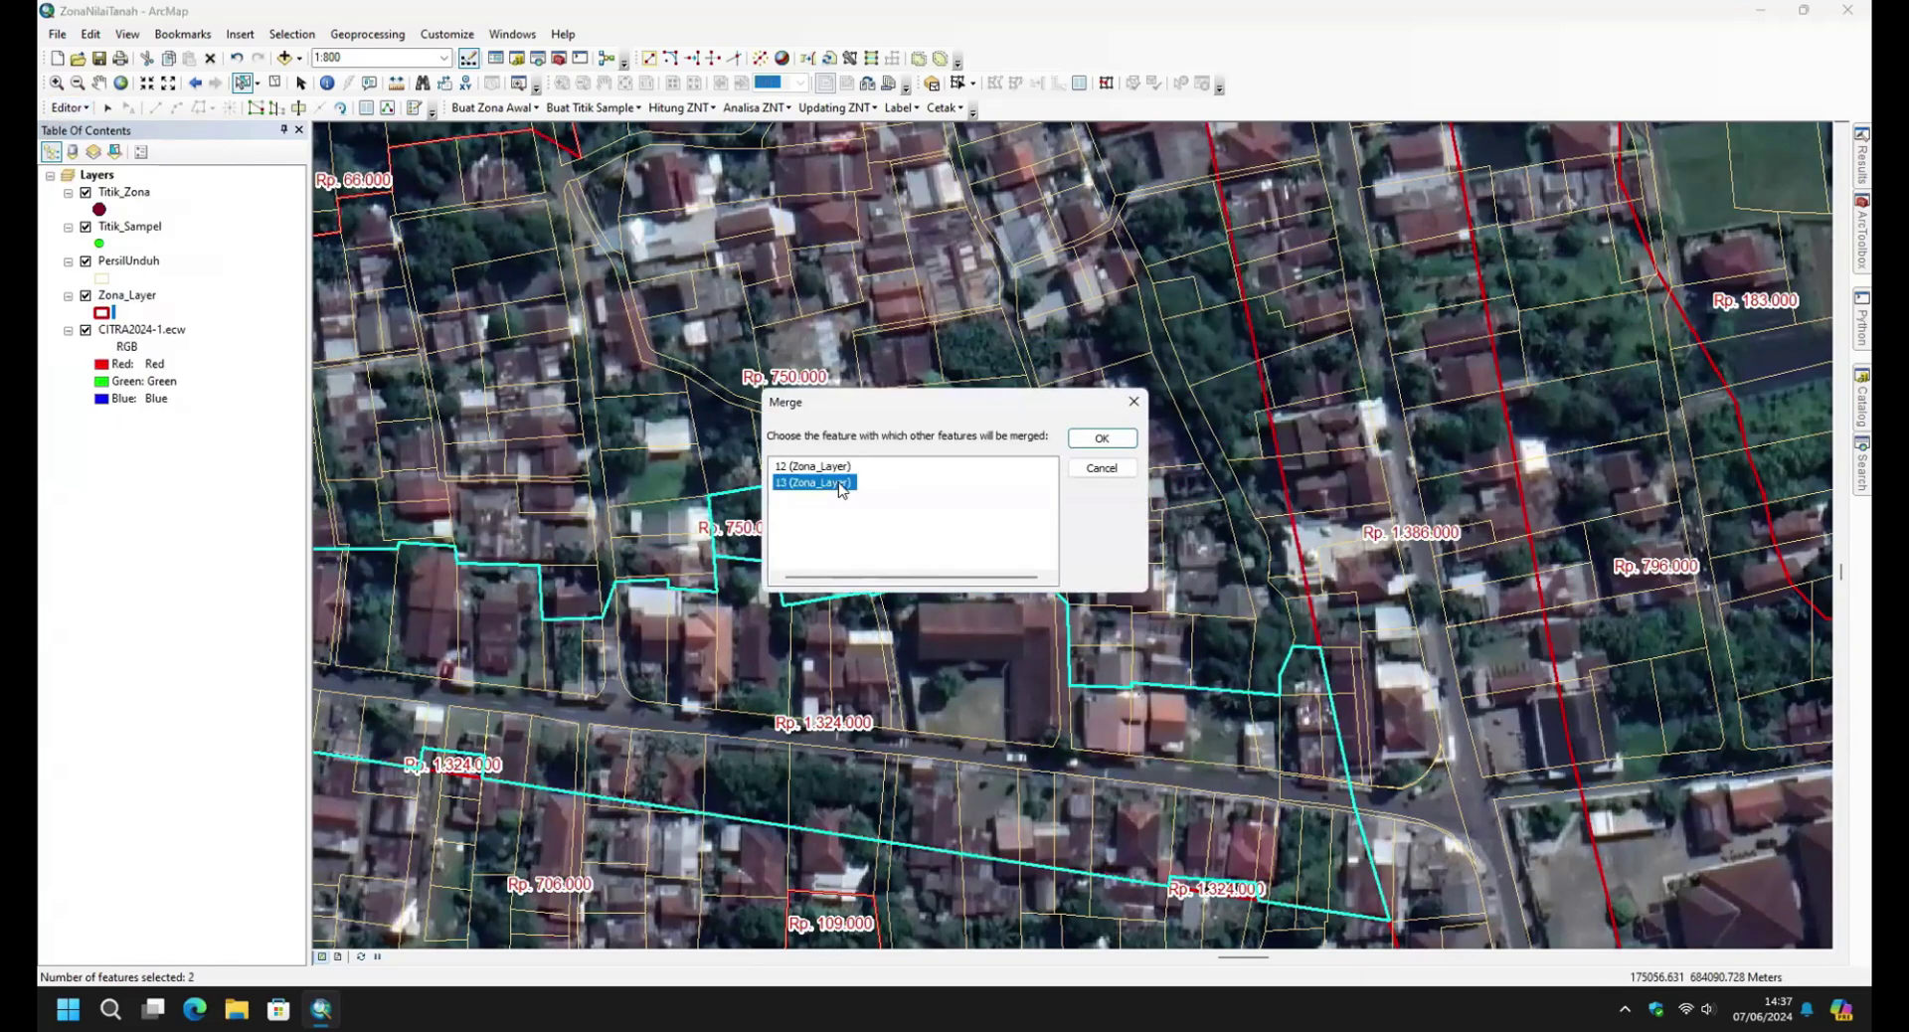
{"action": "key", "text": "Return"}
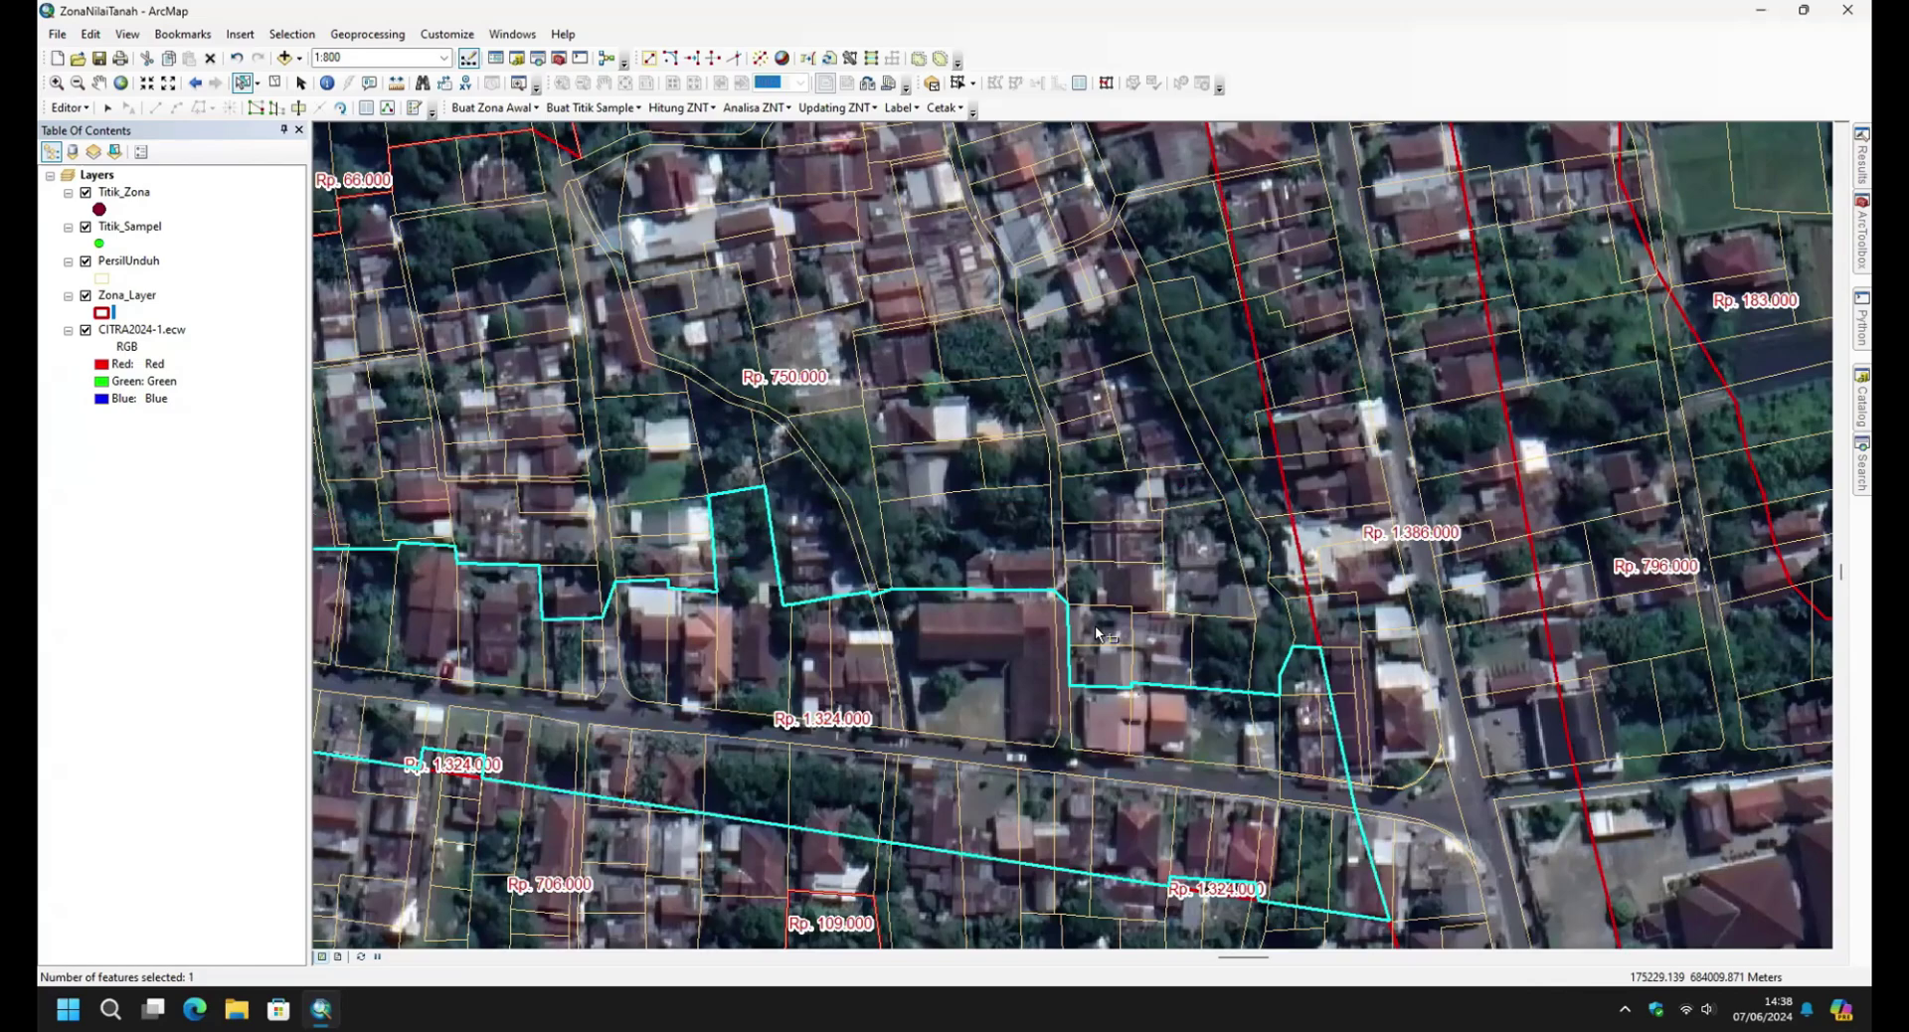
Check the merged zone boundaries in the eastern settlement, stop editing and save the edits.
{"action": "scroll", "coordinate": [1074, 627], "scroll_direction": "up", "scroll_amount": 2}
{"action": "scroll", "coordinate": [1073, 656], "scroll_direction": "down", "scroll_amount": 5}
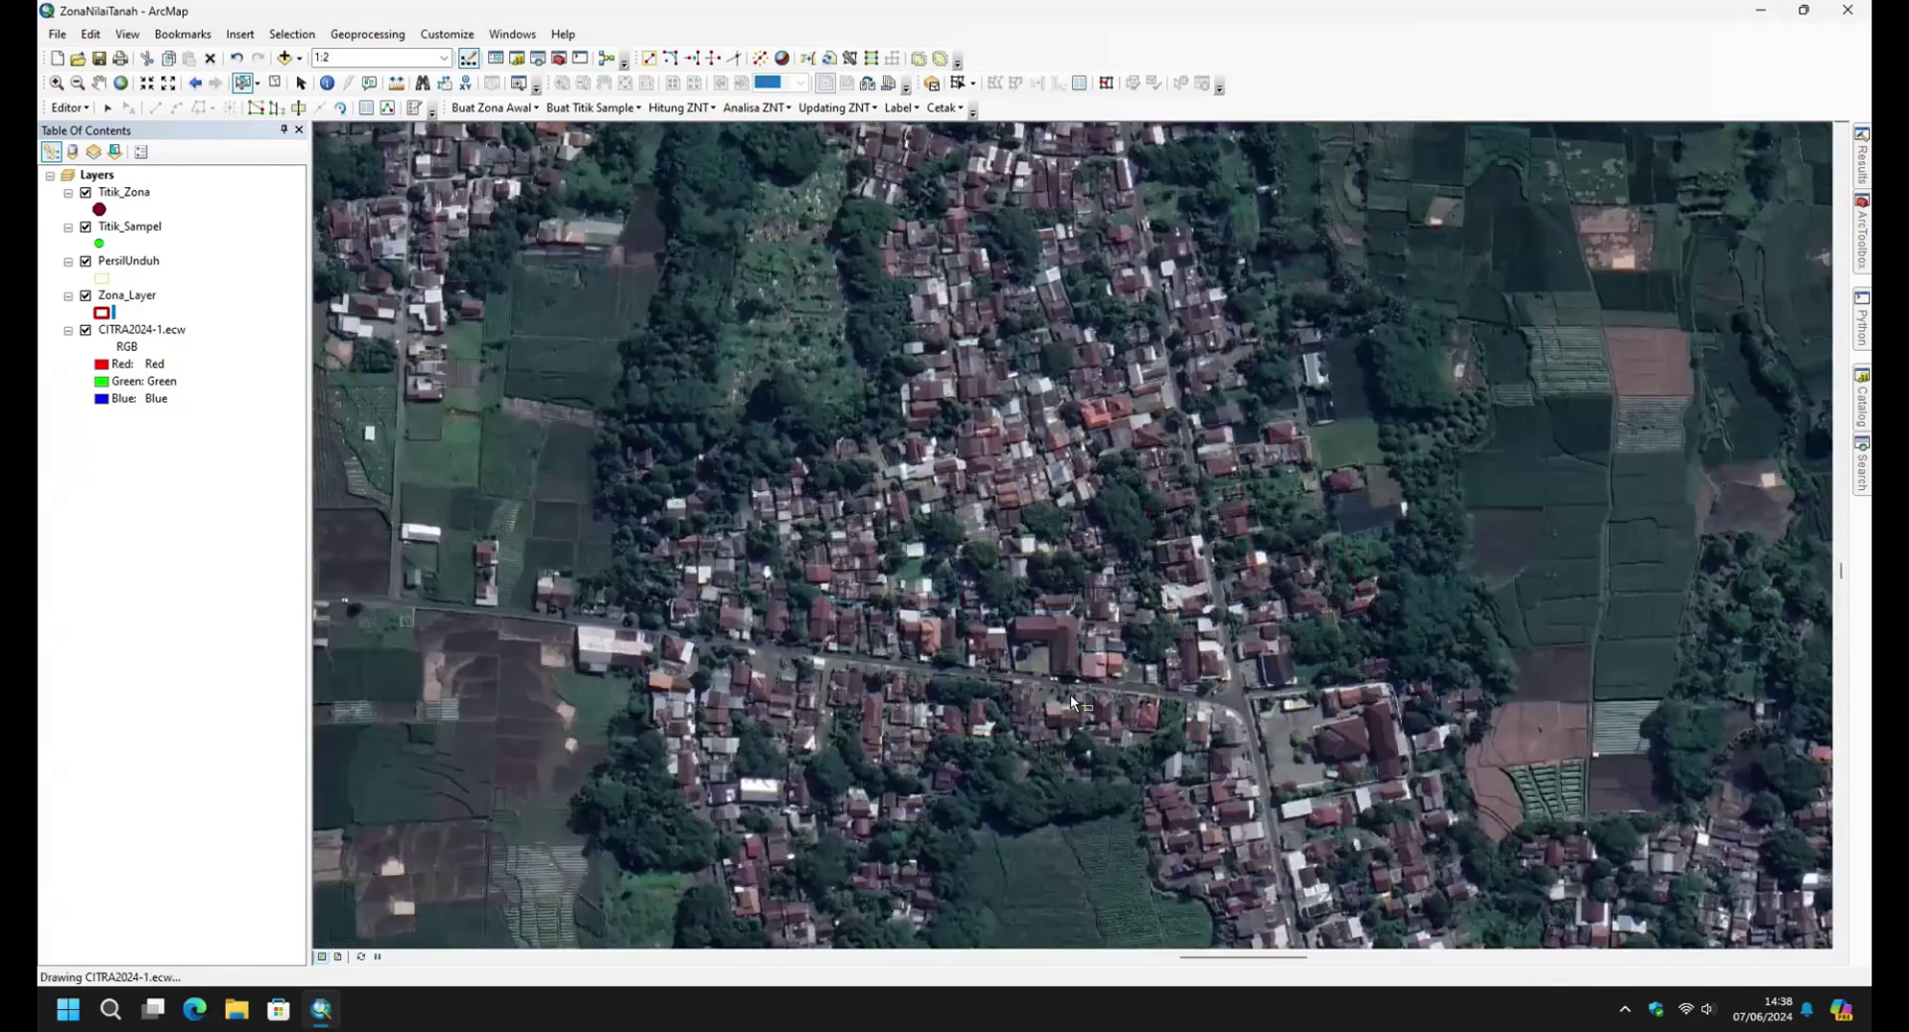
{"action": "scroll", "coordinate": [1005, 667], "scroll_direction": "up", "scroll_amount": 5}
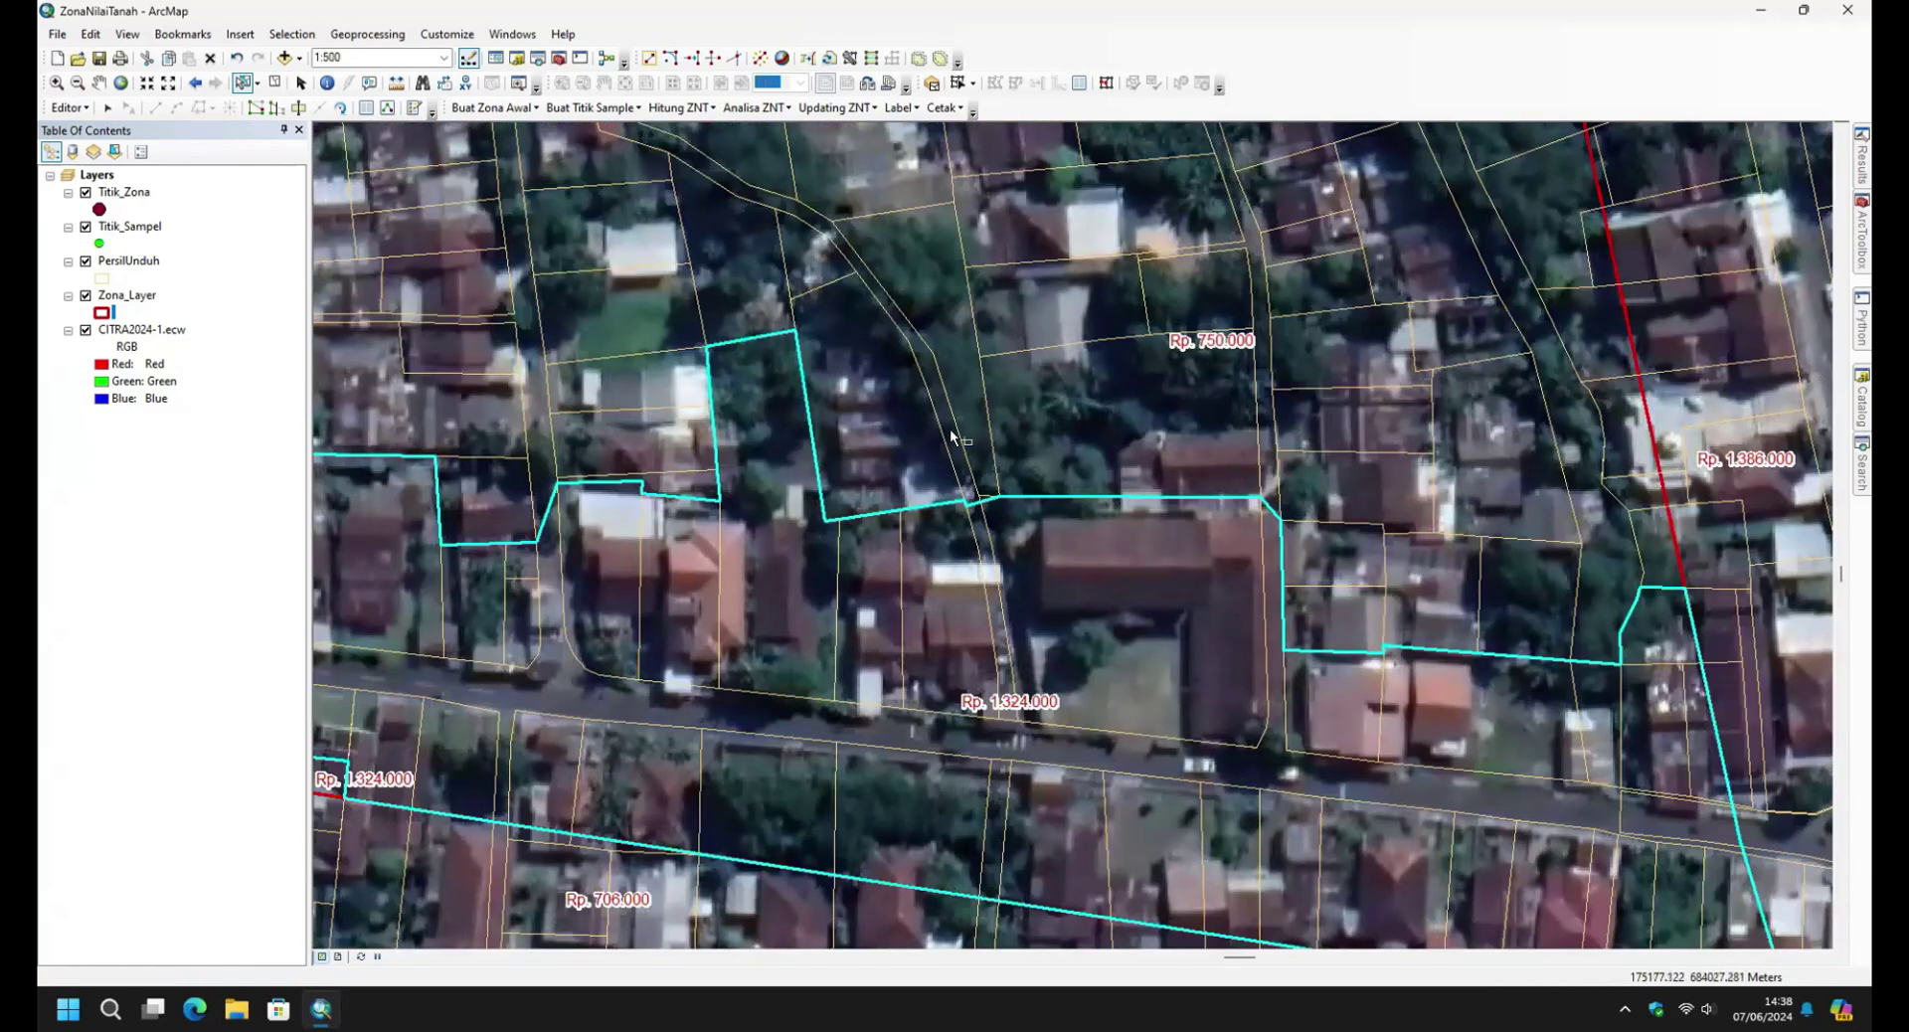
{"action": "scroll", "coordinate": [1007, 594], "scroll_direction": "down", "scroll_amount": 5}
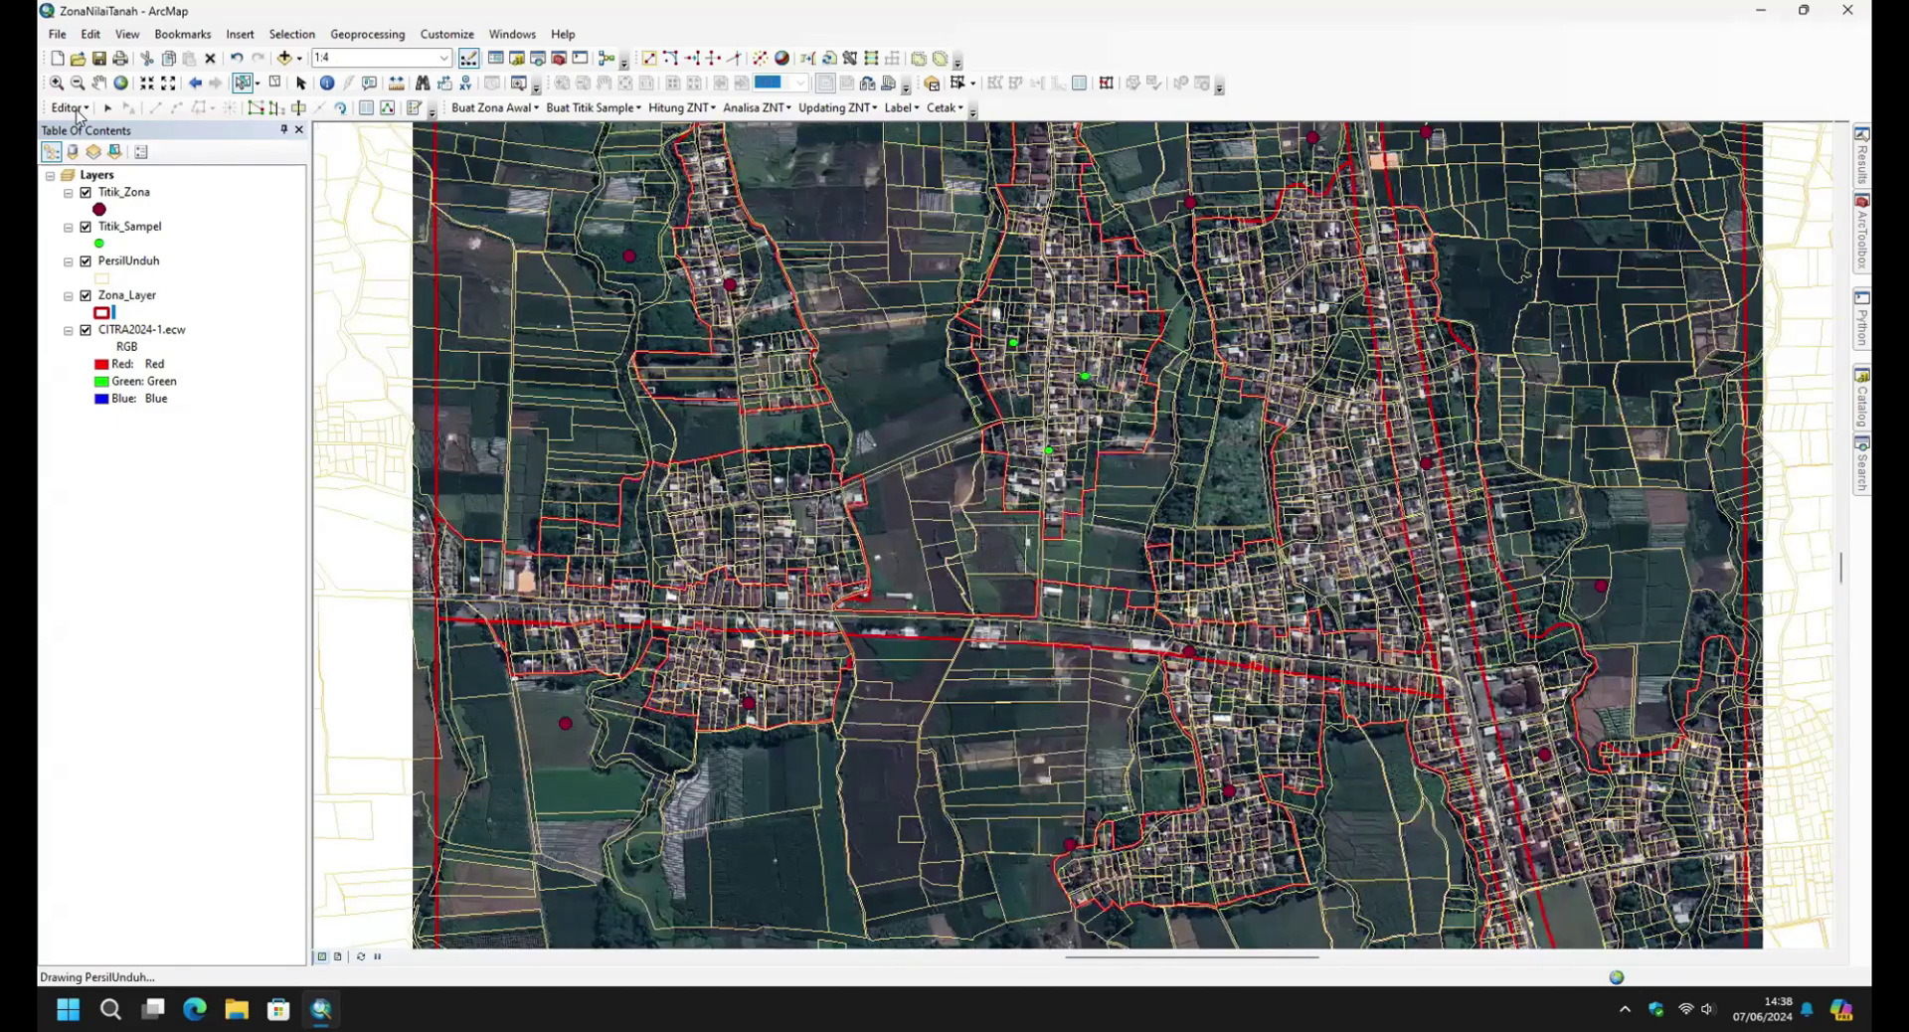
{"action": "left_click", "coordinate": [75, 110]}
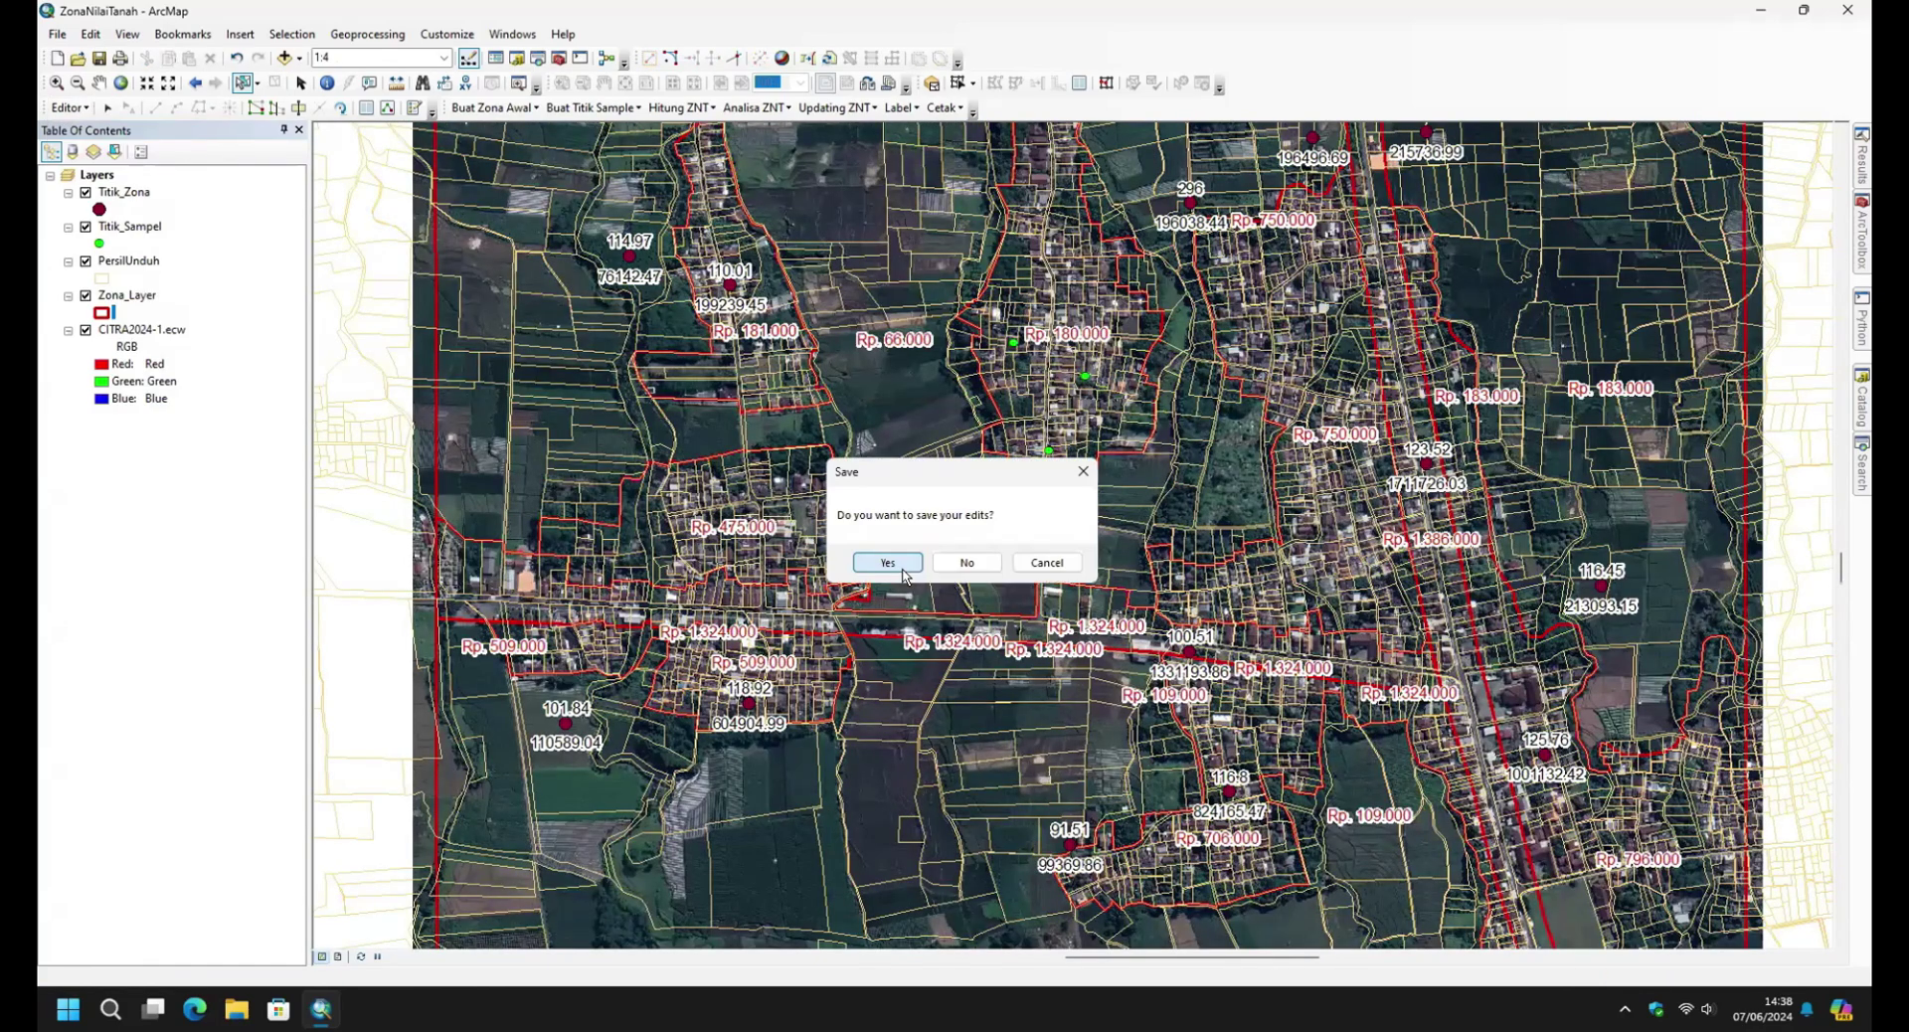
{"action": "left_click", "coordinate": [888, 563]}
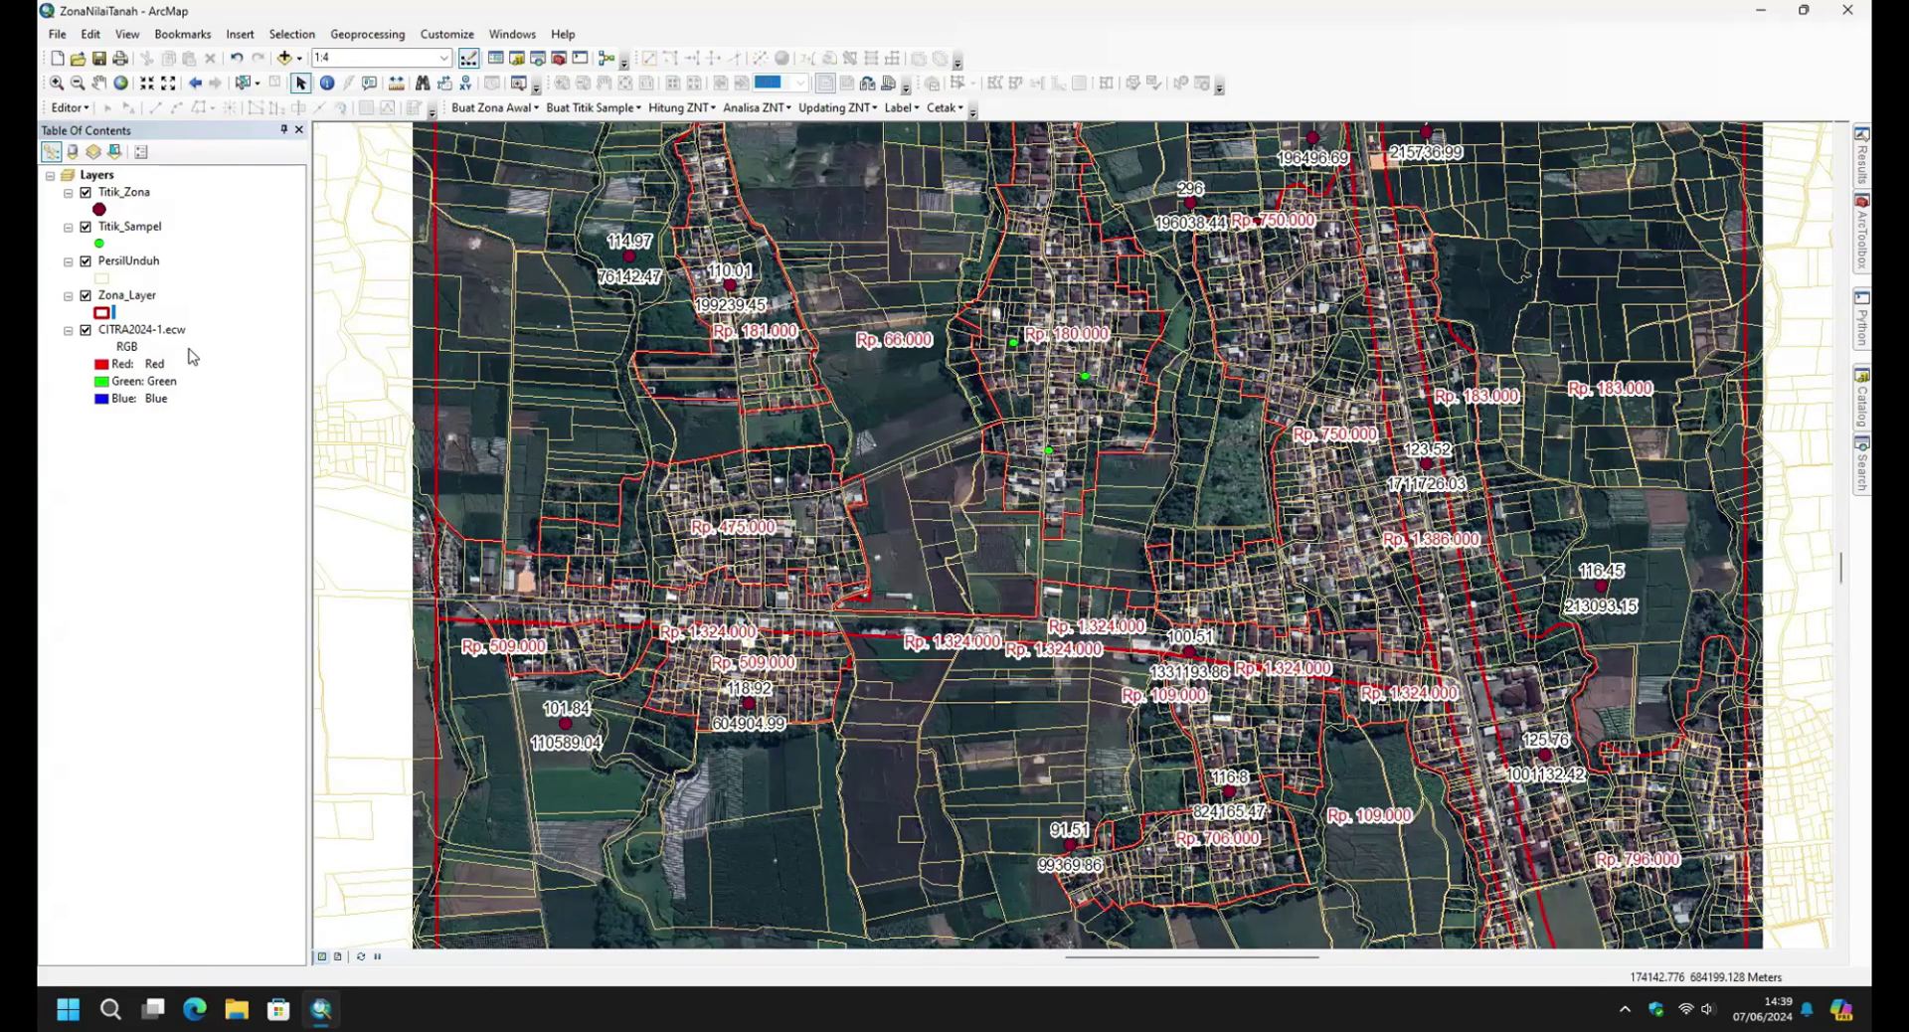
Hide PersilUnduh, make only Titik_Zona selectable, and select the three zone points 275.87, 296.7 and 296 in the northern Rp. 66.000 fields.
{"action": "left_click", "coordinate": [86, 261]}
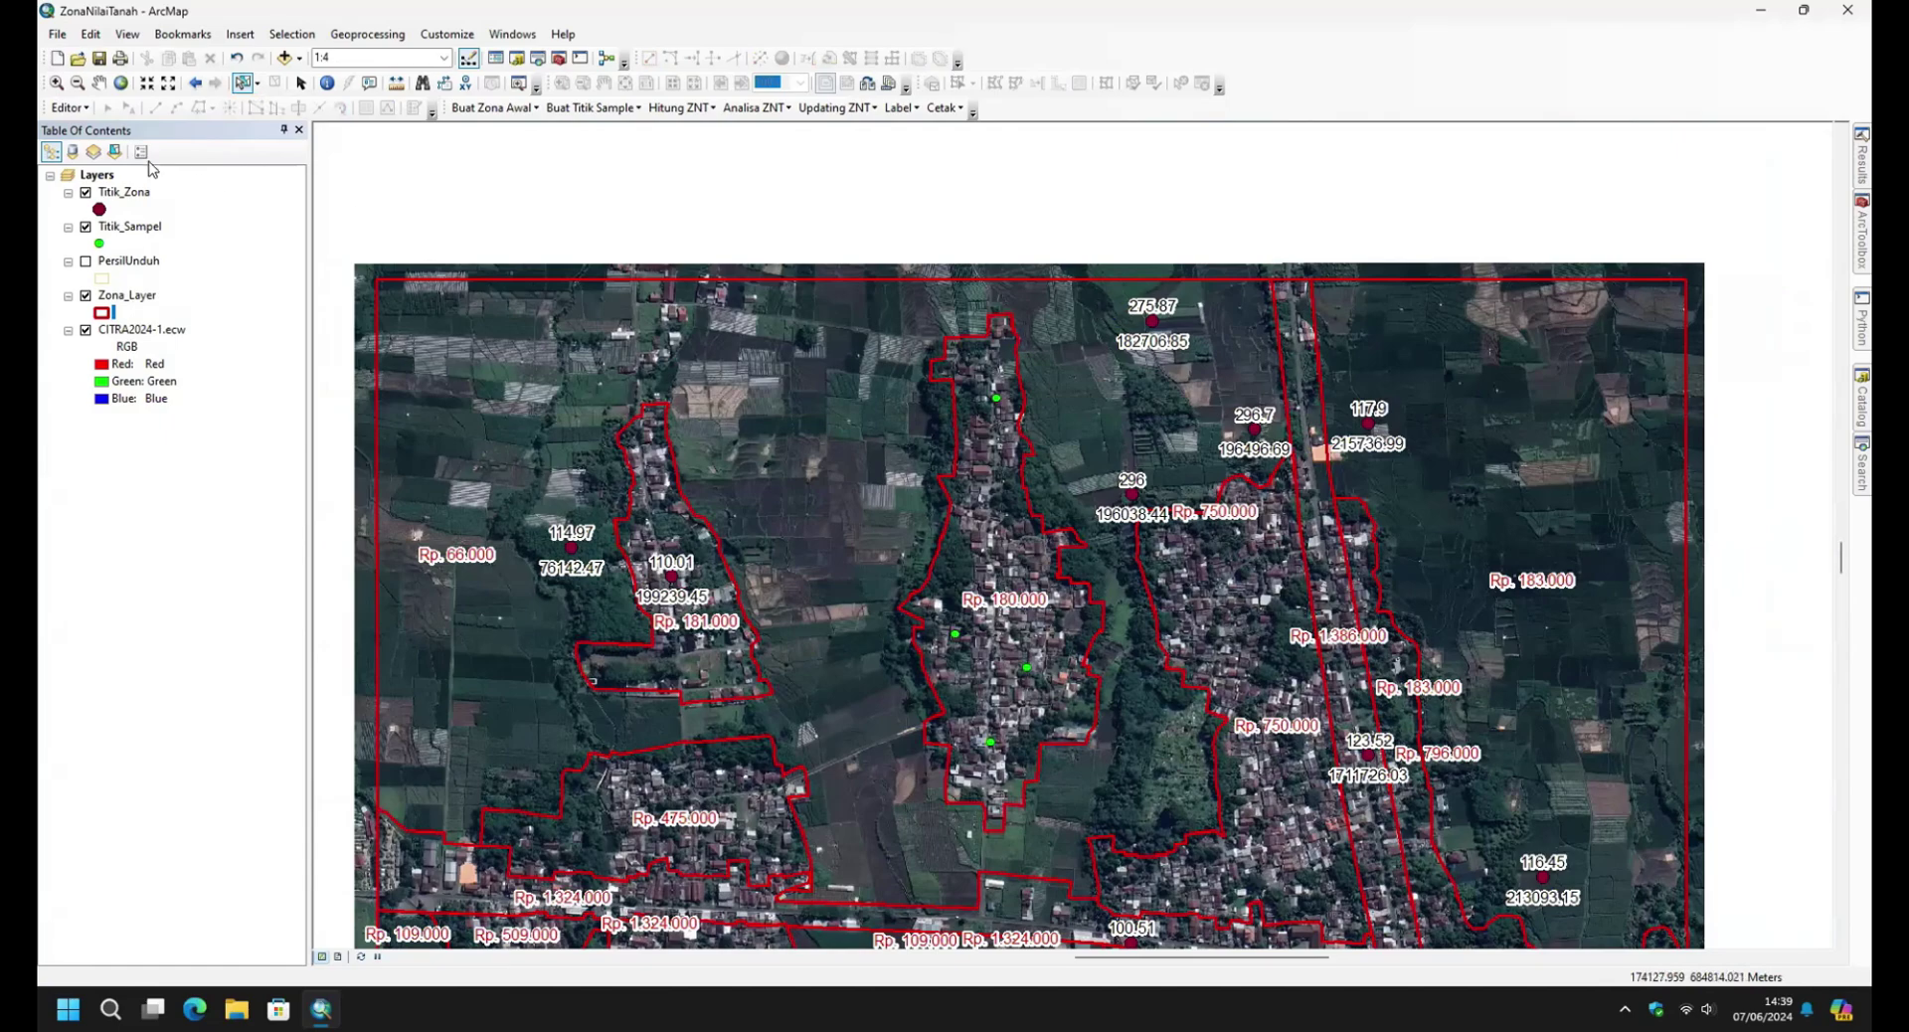
{"action": "left_click", "coordinate": [114, 151]}
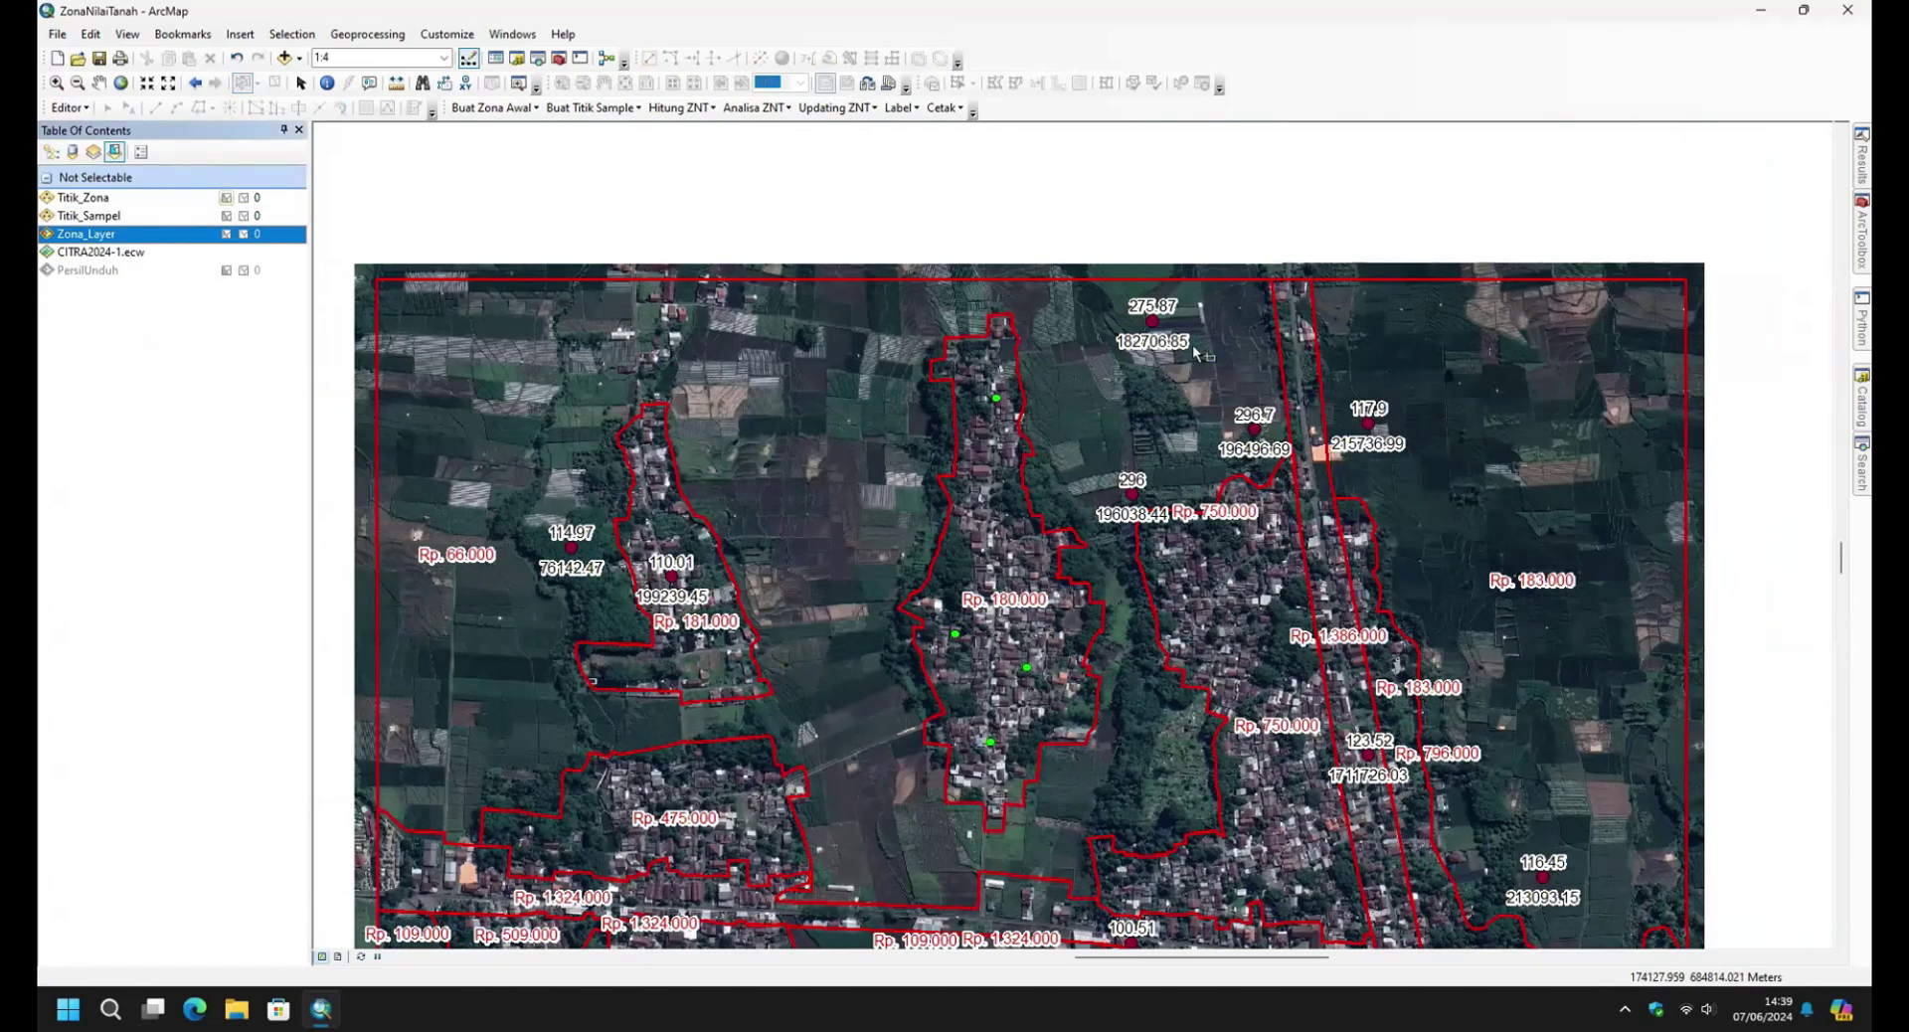
{"action": "left_click_drag", "start_coordinate": [1094, 303], "coordinate": [1283, 516]}
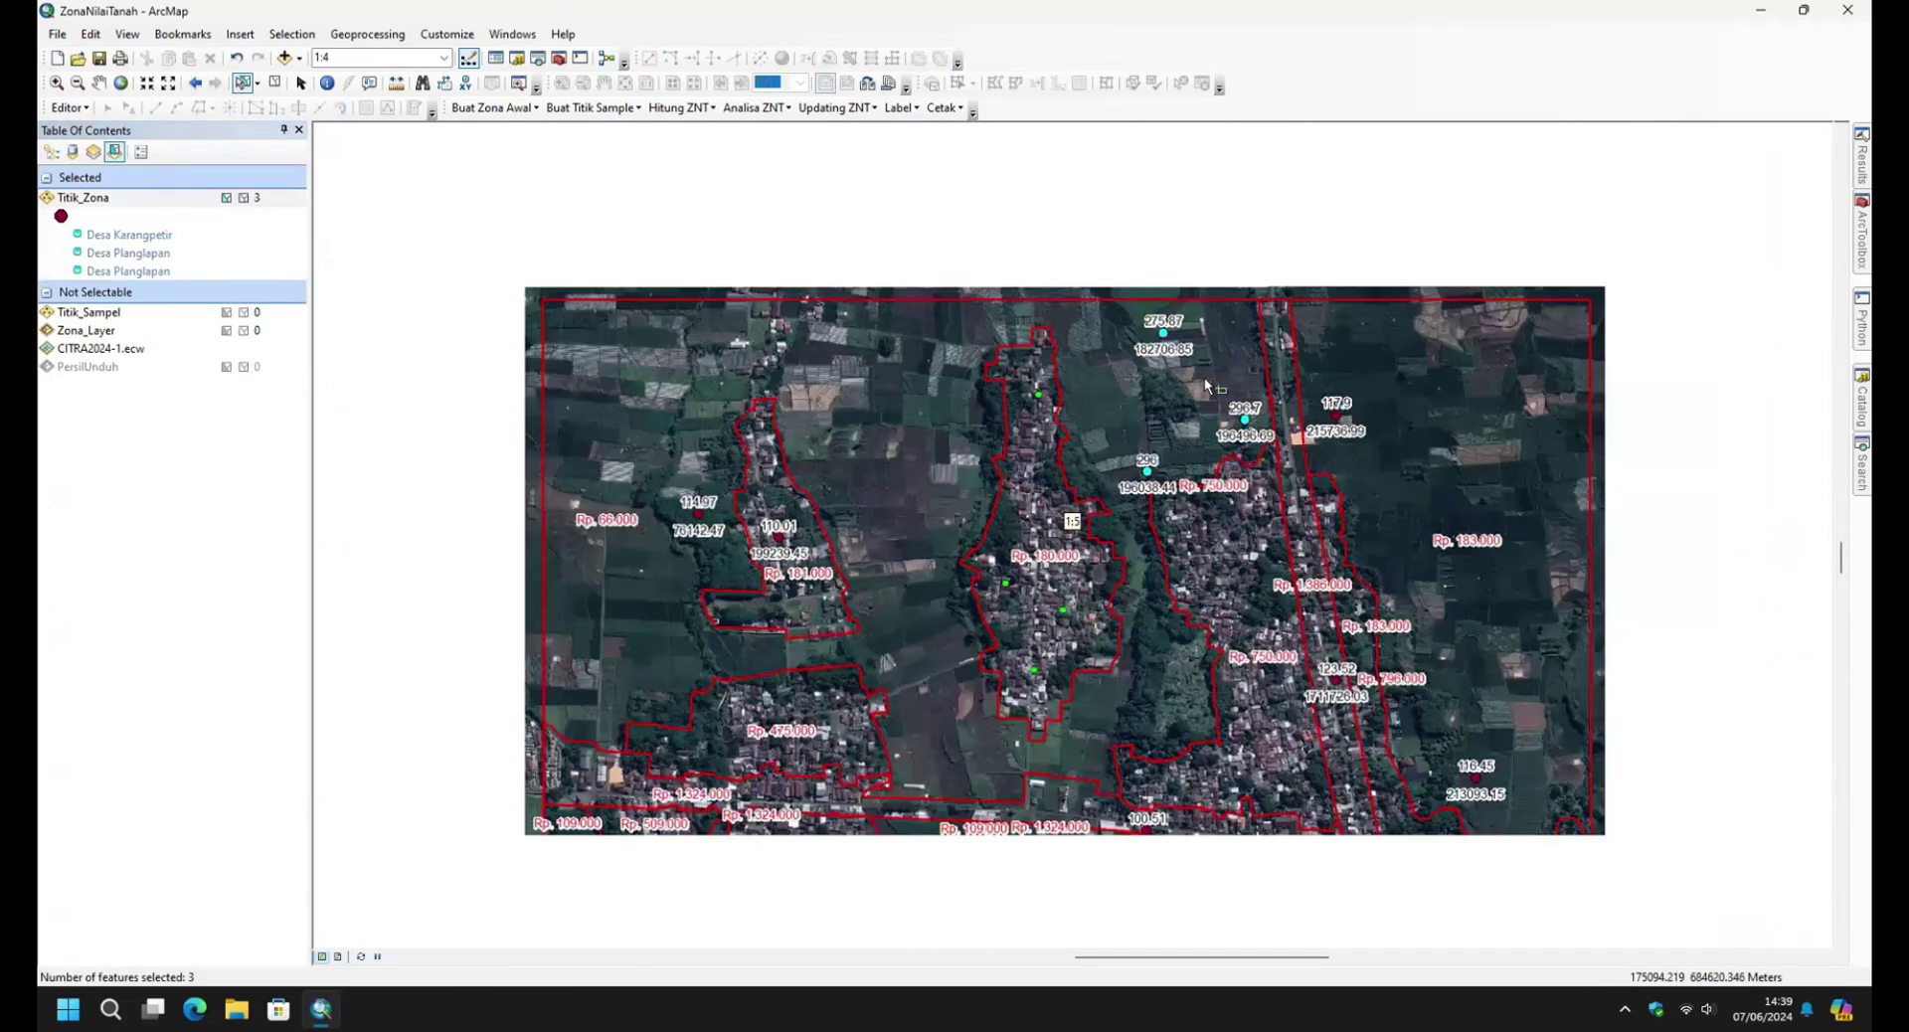
{"action": "scroll", "coordinate": [1204, 378], "scroll_direction": "up", "scroll_amount": 5}
{"action": "left_click_drag", "start_coordinate": [1203, 378], "coordinate": [1032, 515]}
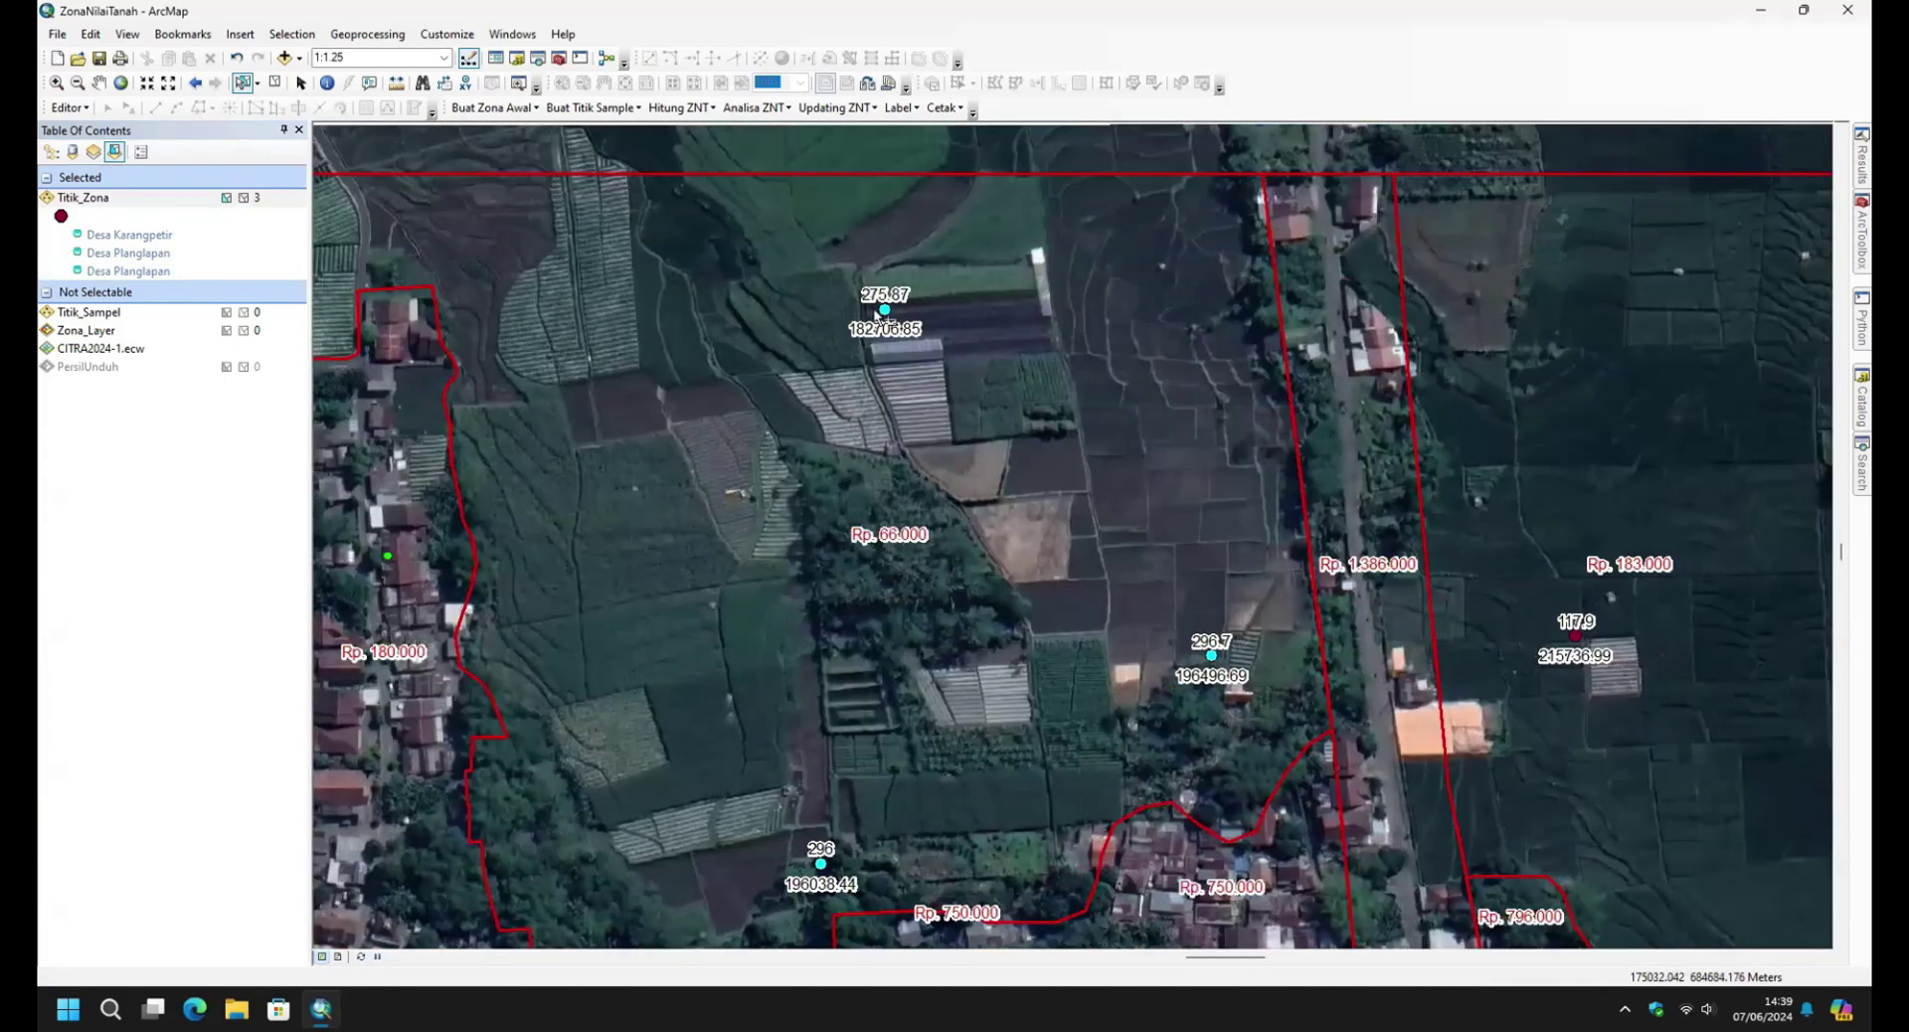
Make only Zona_Layer selectable in place of Titik_Zona, select the northern Rp. 66.000 zone, and start an edit session.
{"action": "left_click_drag", "start_coordinate": [788, 898], "coordinate": [832, 860]}
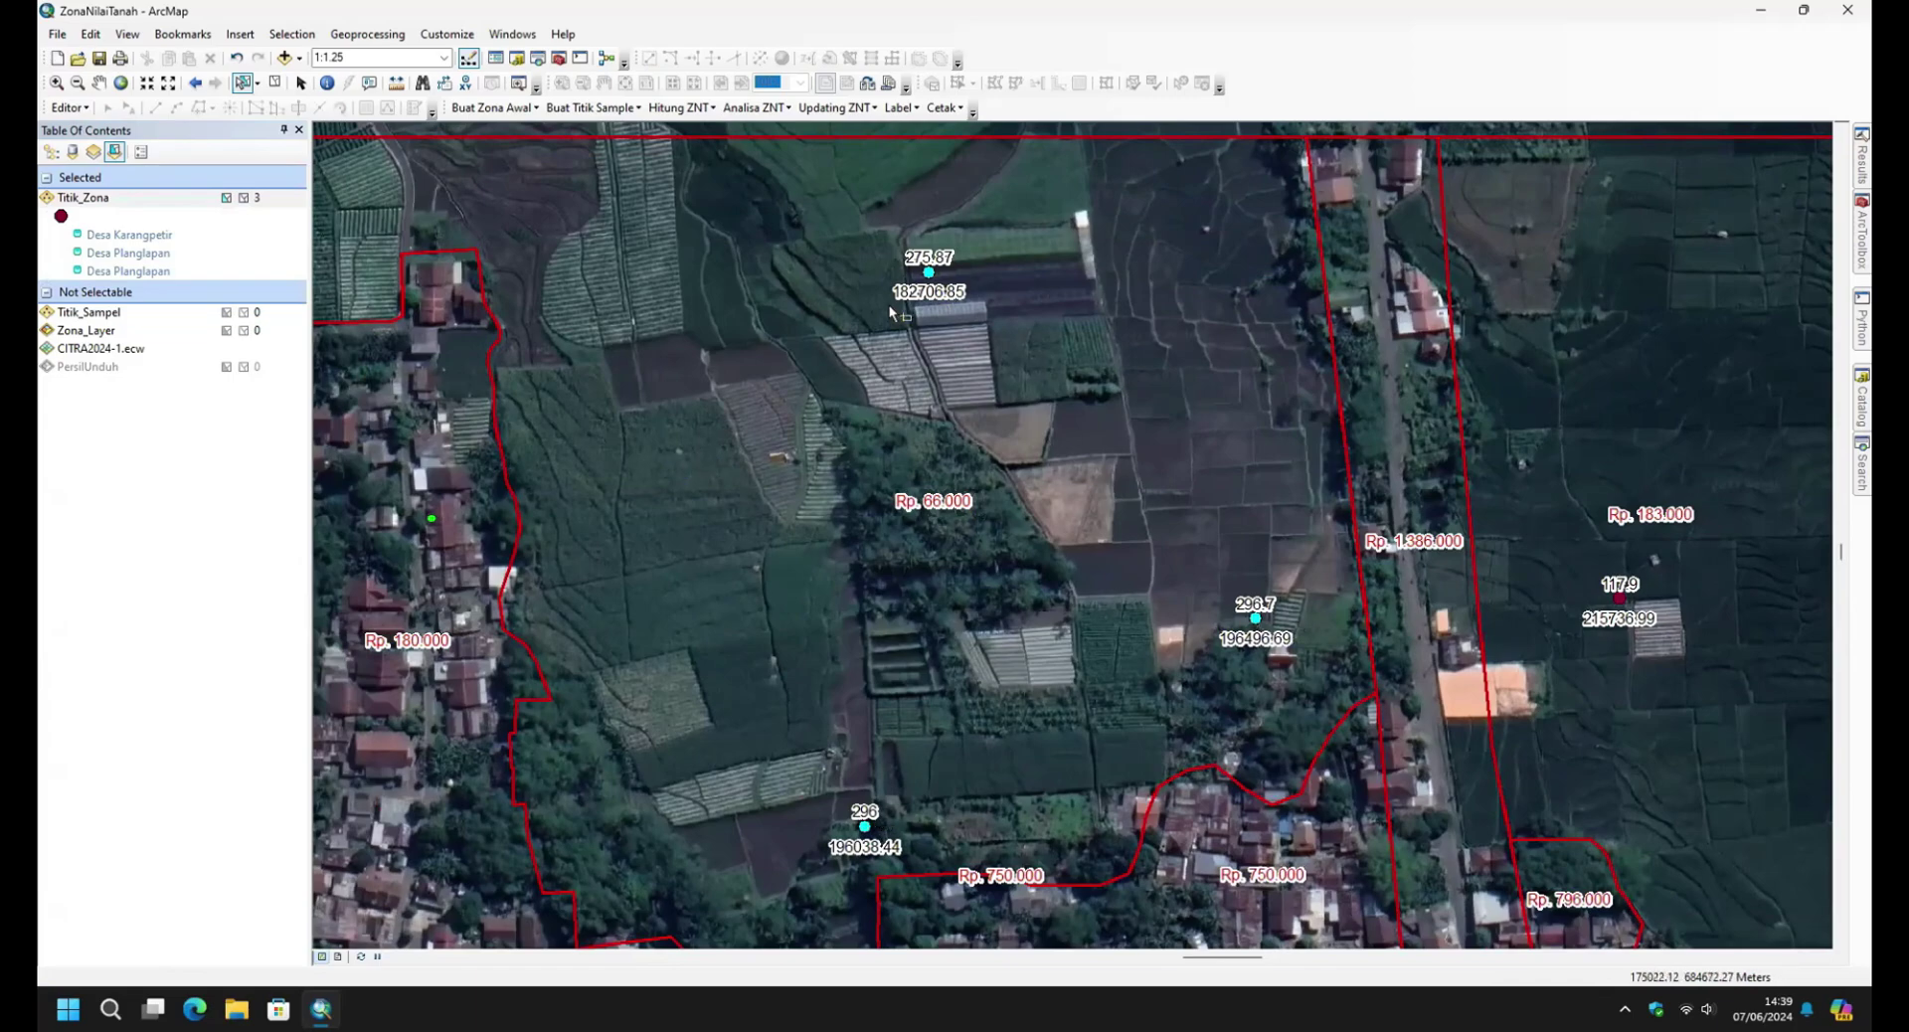
{"action": "left_click", "coordinate": [227, 331]}
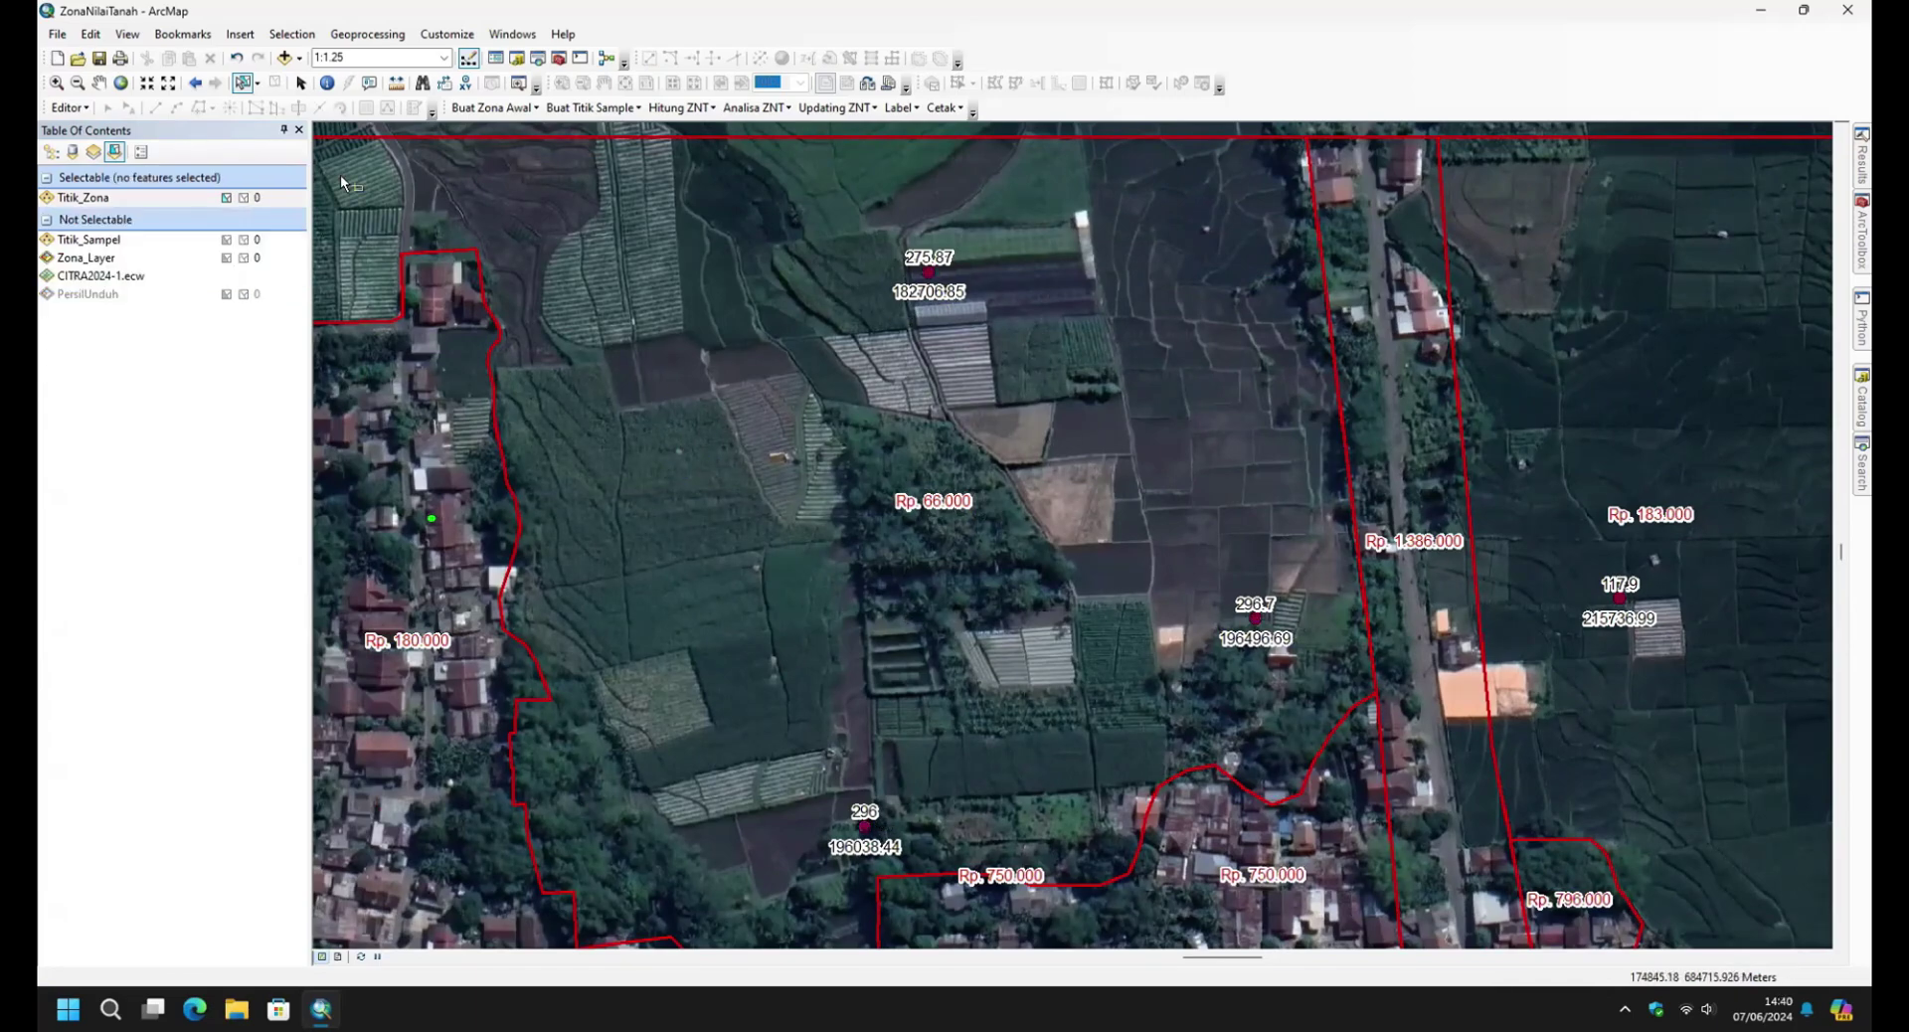
{"action": "left_click", "coordinate": [703, 260]}
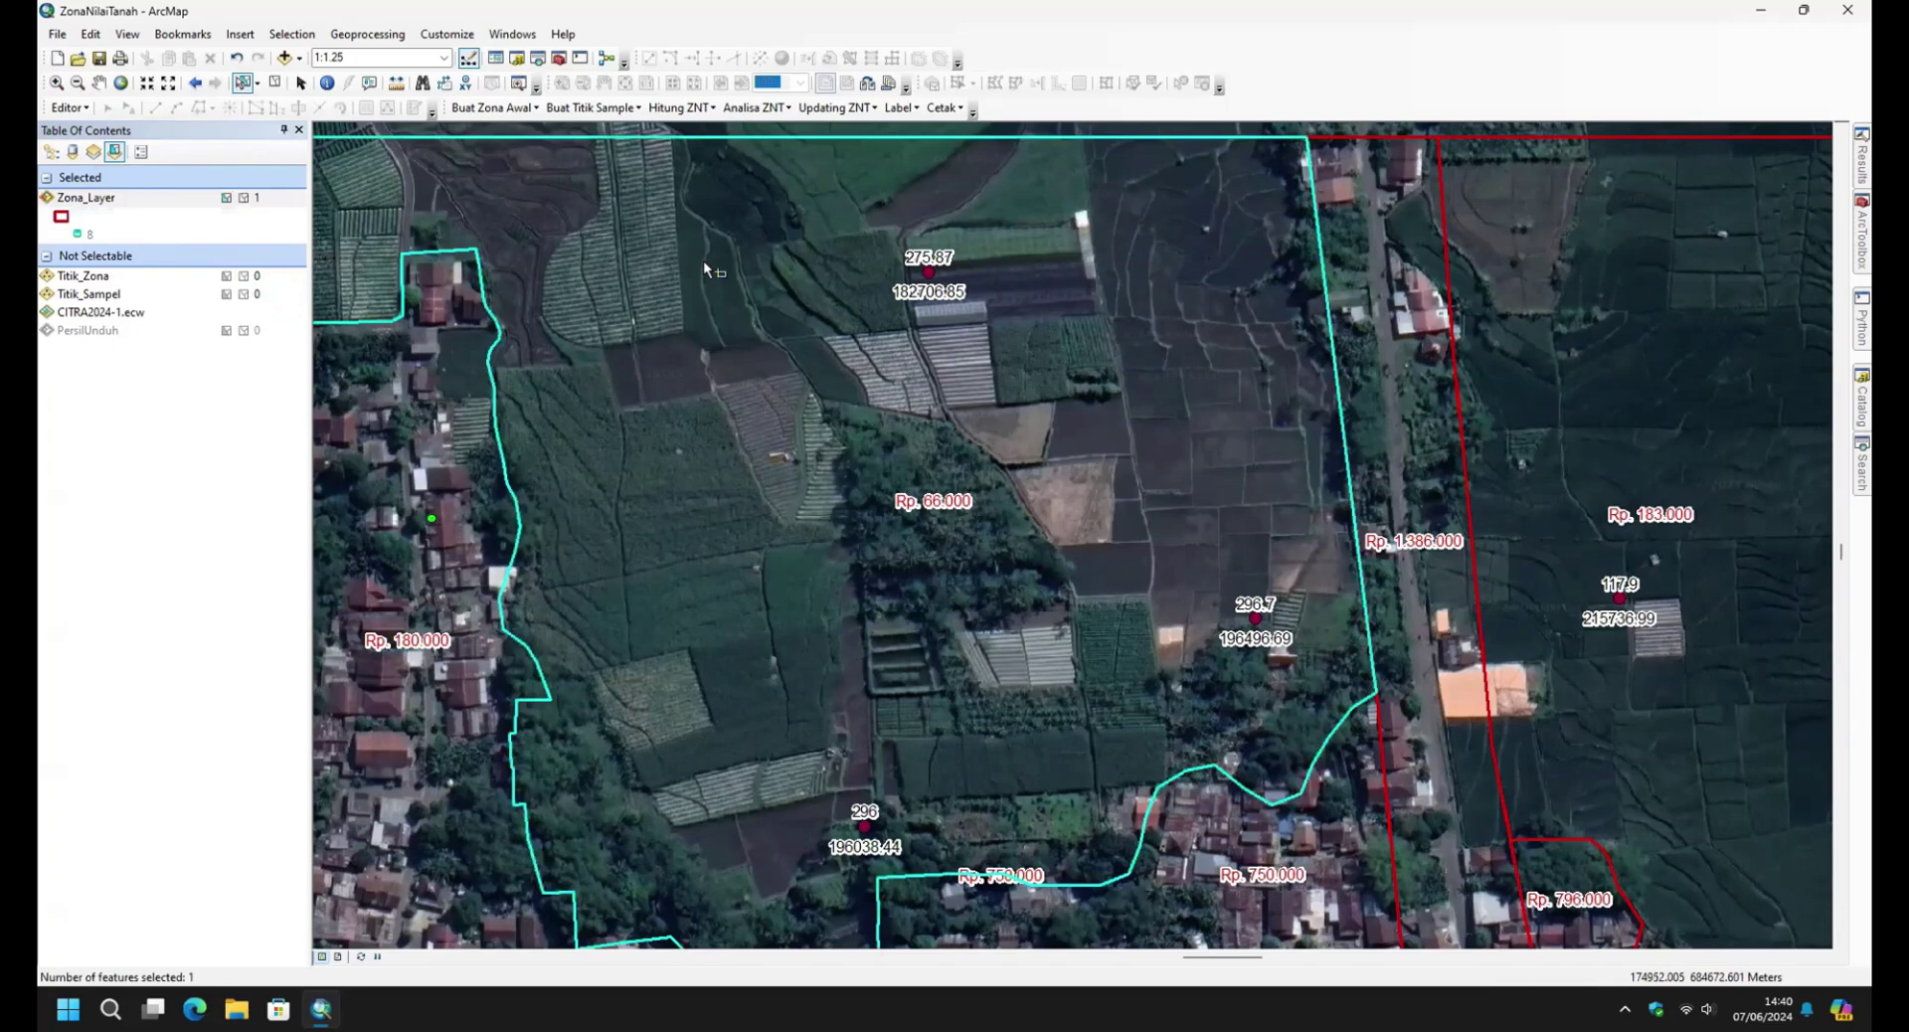
{"action": "left_click", "coordinate": [85, 107]}
{"action": "left_click", "coordinate": [104, 128]}
{"action": "left_click", "coordinate": [845, 391]}
{"action": "left_click", "coordinate": [1044, 700]}
{"action": "left_click", "coordinate": [1057, 704]}
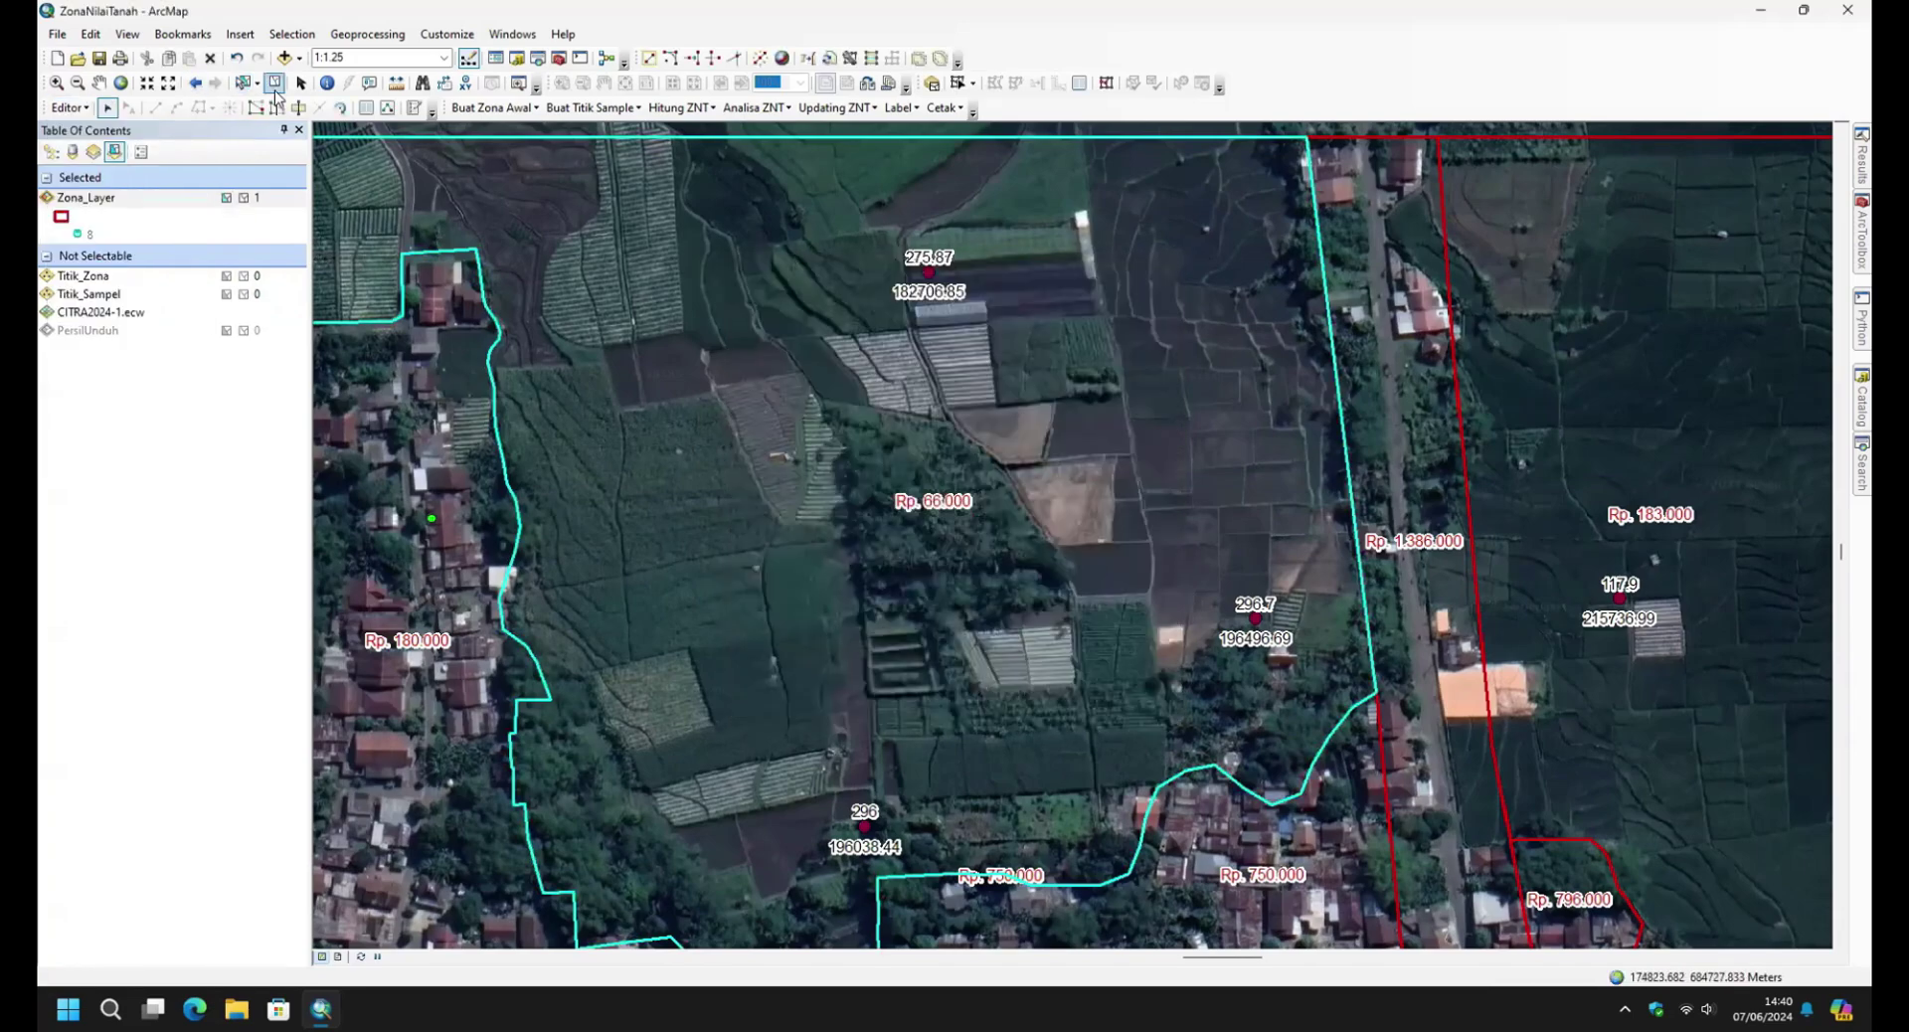
Cut the Rp. 66.000 zone from its northern edge along field boundaries west of points 275.87 and 296, ending at the Rp. 750.000 zone's corner.
{"action": "left_click", "coordinate": [1026, 129]}
{"action": "left_click", "coordinate": [1018, 148]}
{"action": "left_click", "coordinate": [902, 237]}
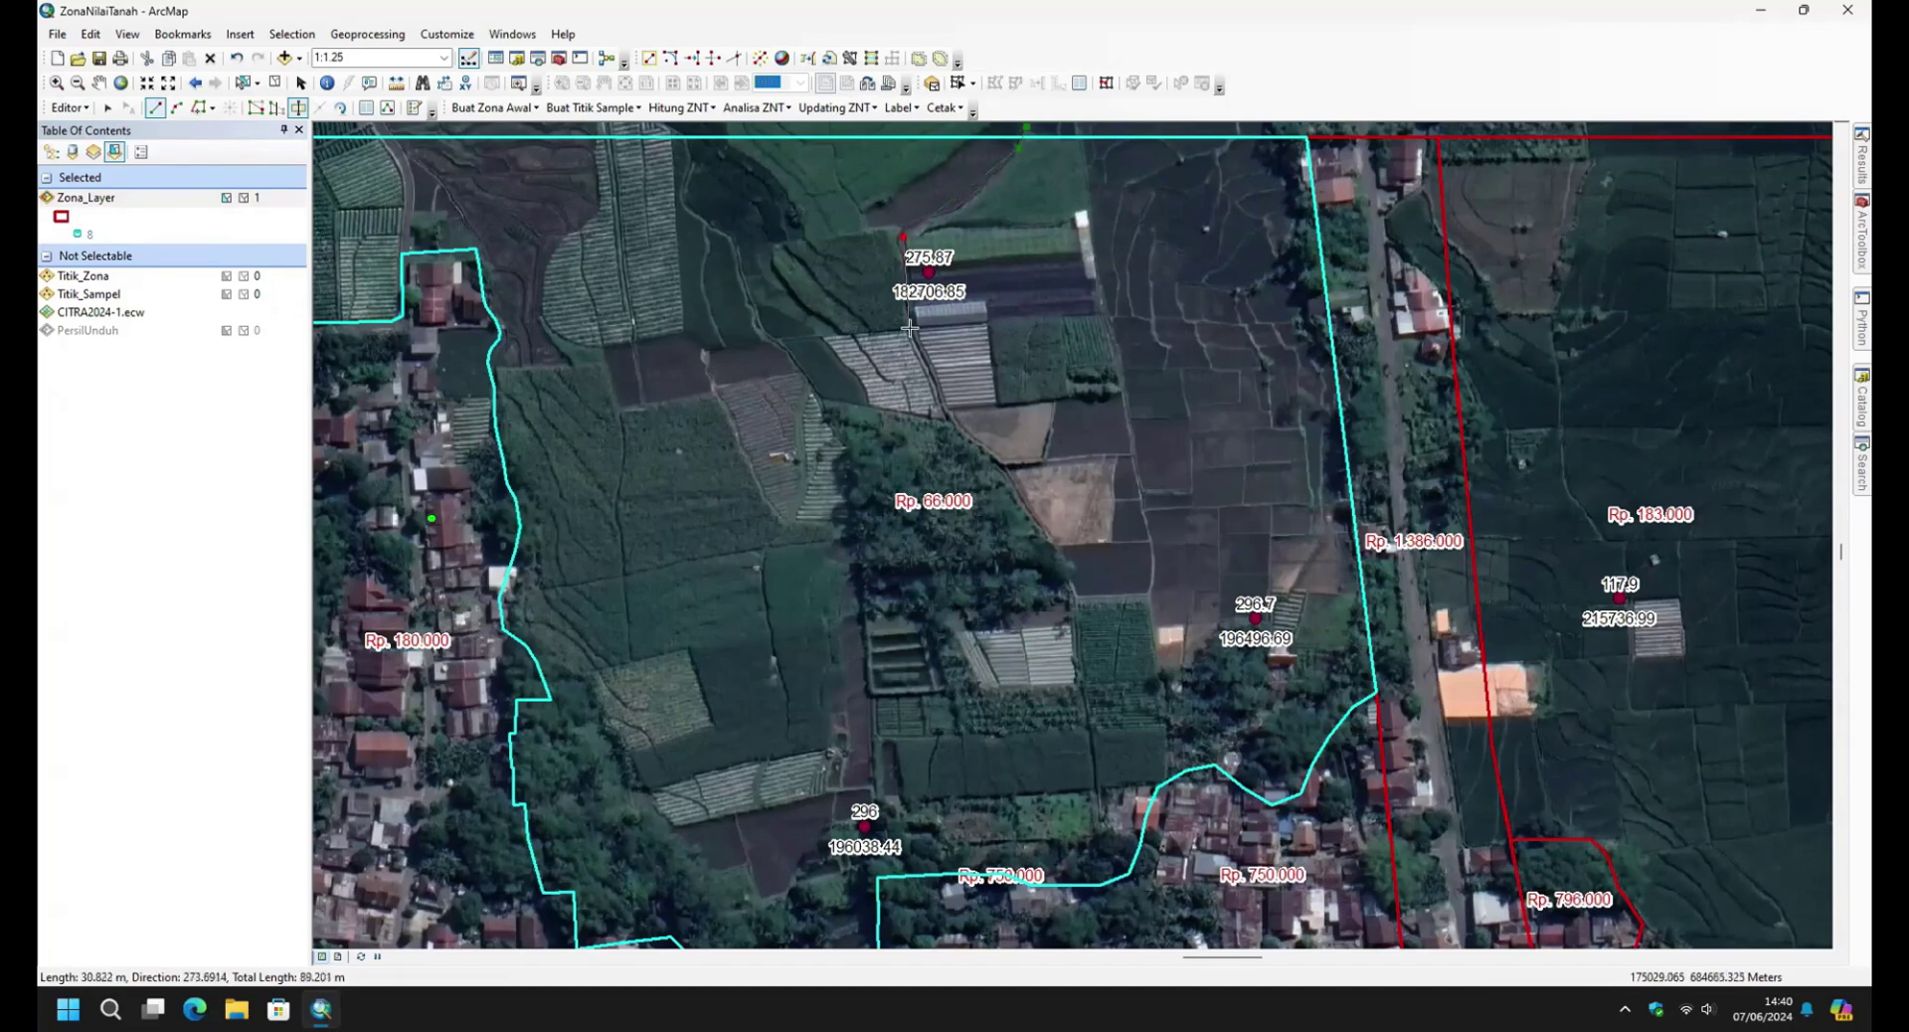
{"action": "left_click", "coordinate": [911, 329]}
{"action": "left_click", "coordinate": [947, 420]}
{"action": "left_click", "coordinate": [824, 406]}
{"action": "left_click", "coordinate": [864, 563]}
{"action": "left_click", "coordinate": [862, 708]}
{"action": "left_click", "coordinate": [869, 786]}
{"action": "key", "text": "Down"}
{"action": "key", "text": "Down"}
{"action": "left_click", "coordinate": [873, 520]}
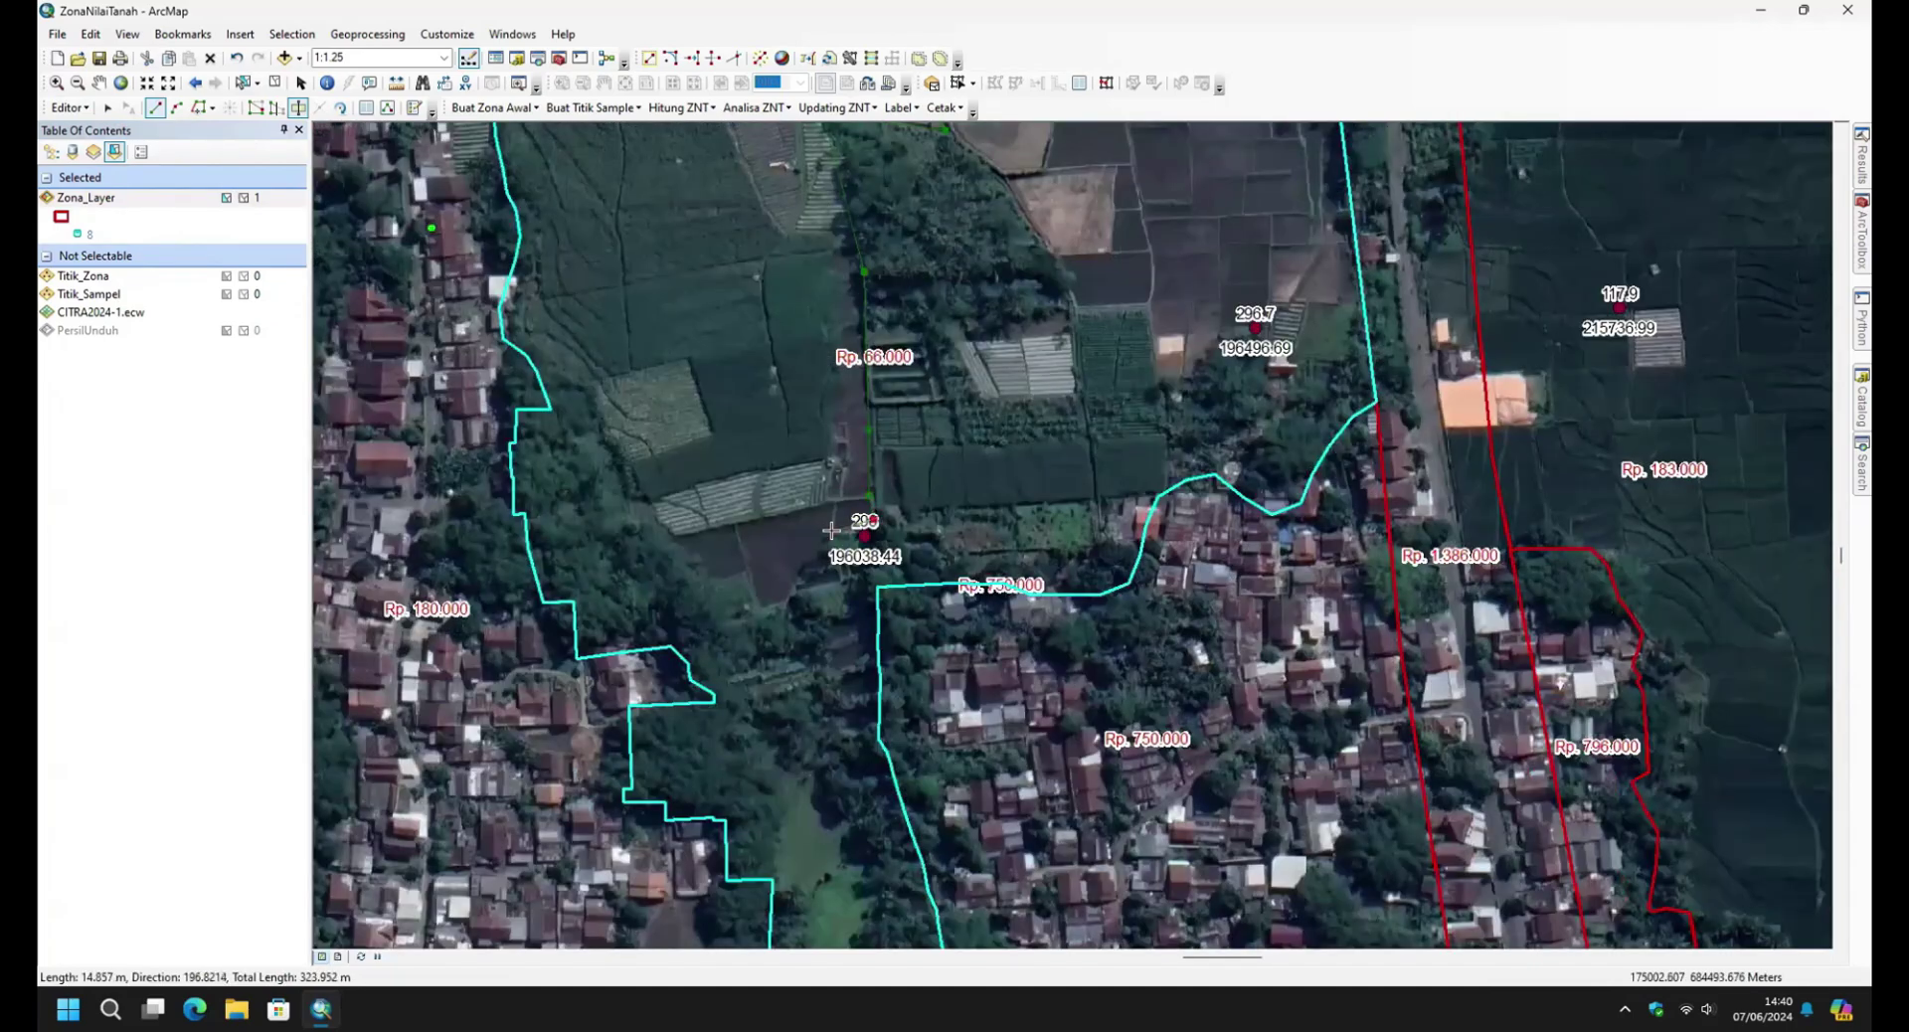
{"action": "left_click", "coordinate": [834, 532]}
{"action": "left_click", "coordinate": [820, 566]}
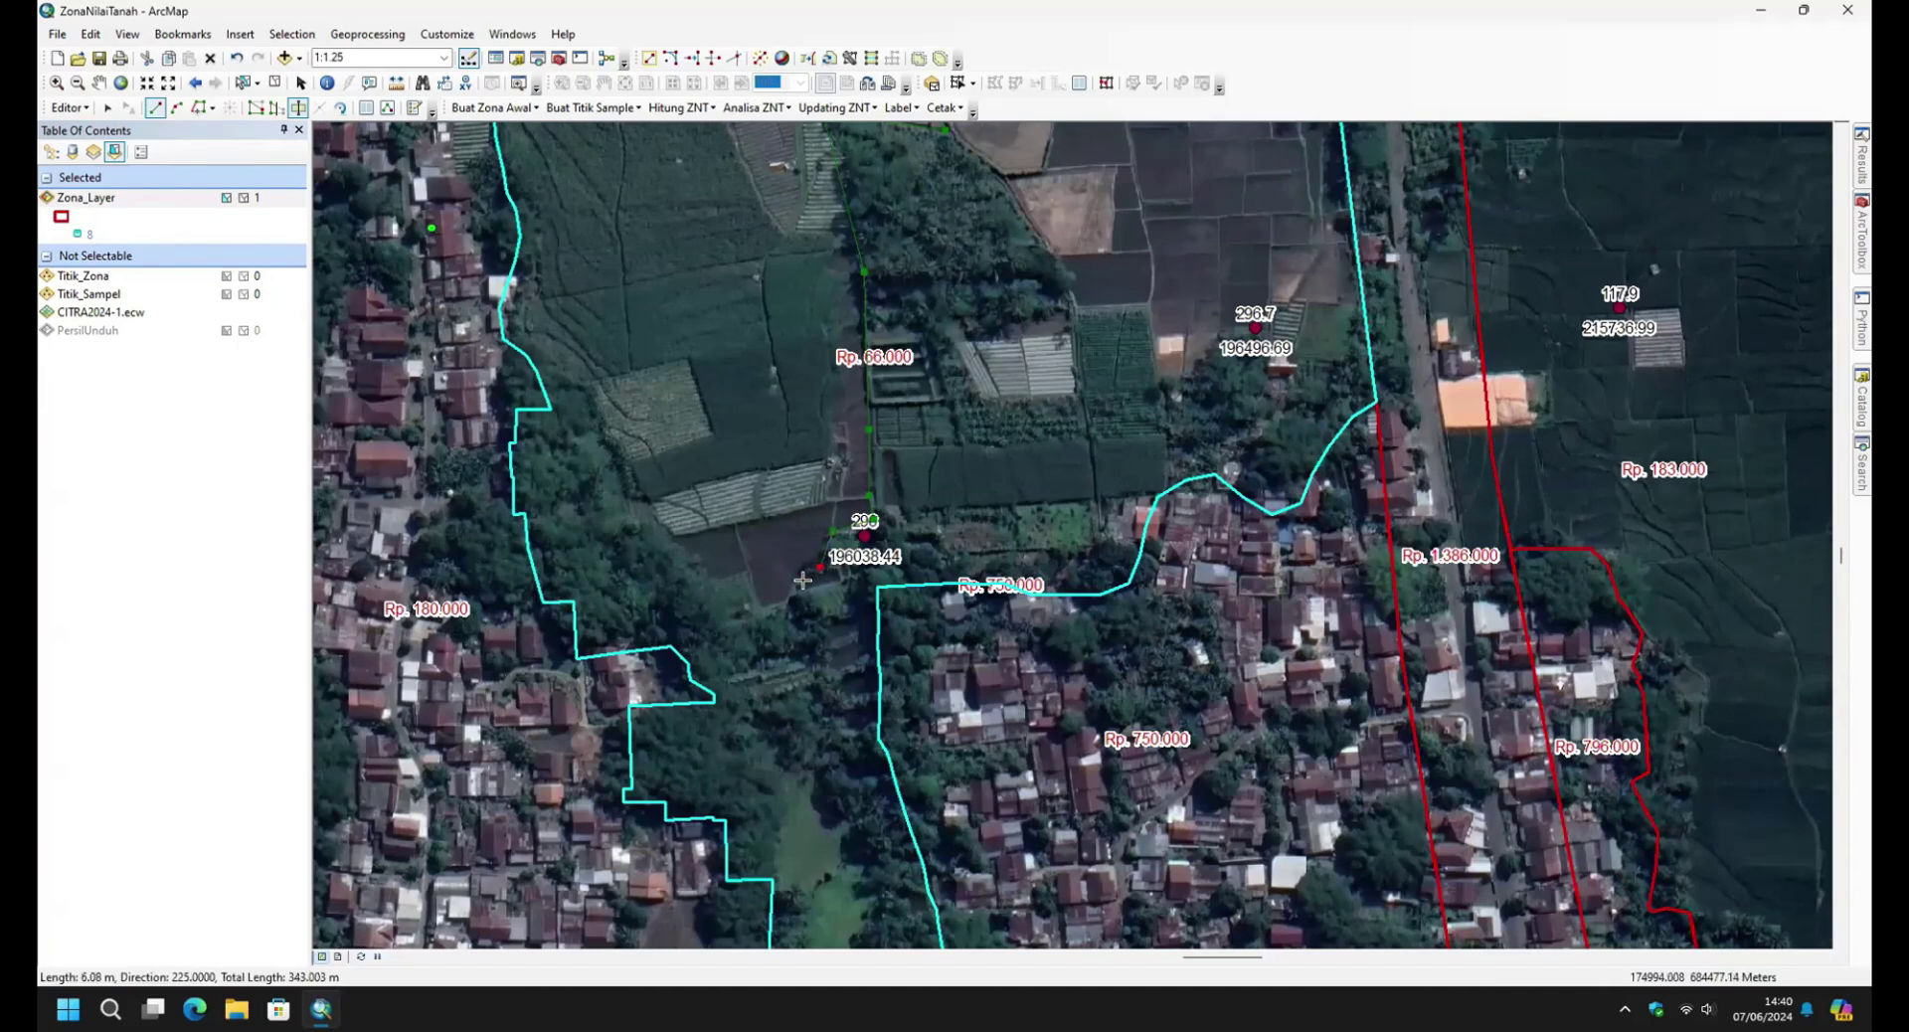
{"action": "left_click_drag", "start_coordinate": [839, 573], "coordinate": [806, 174]}
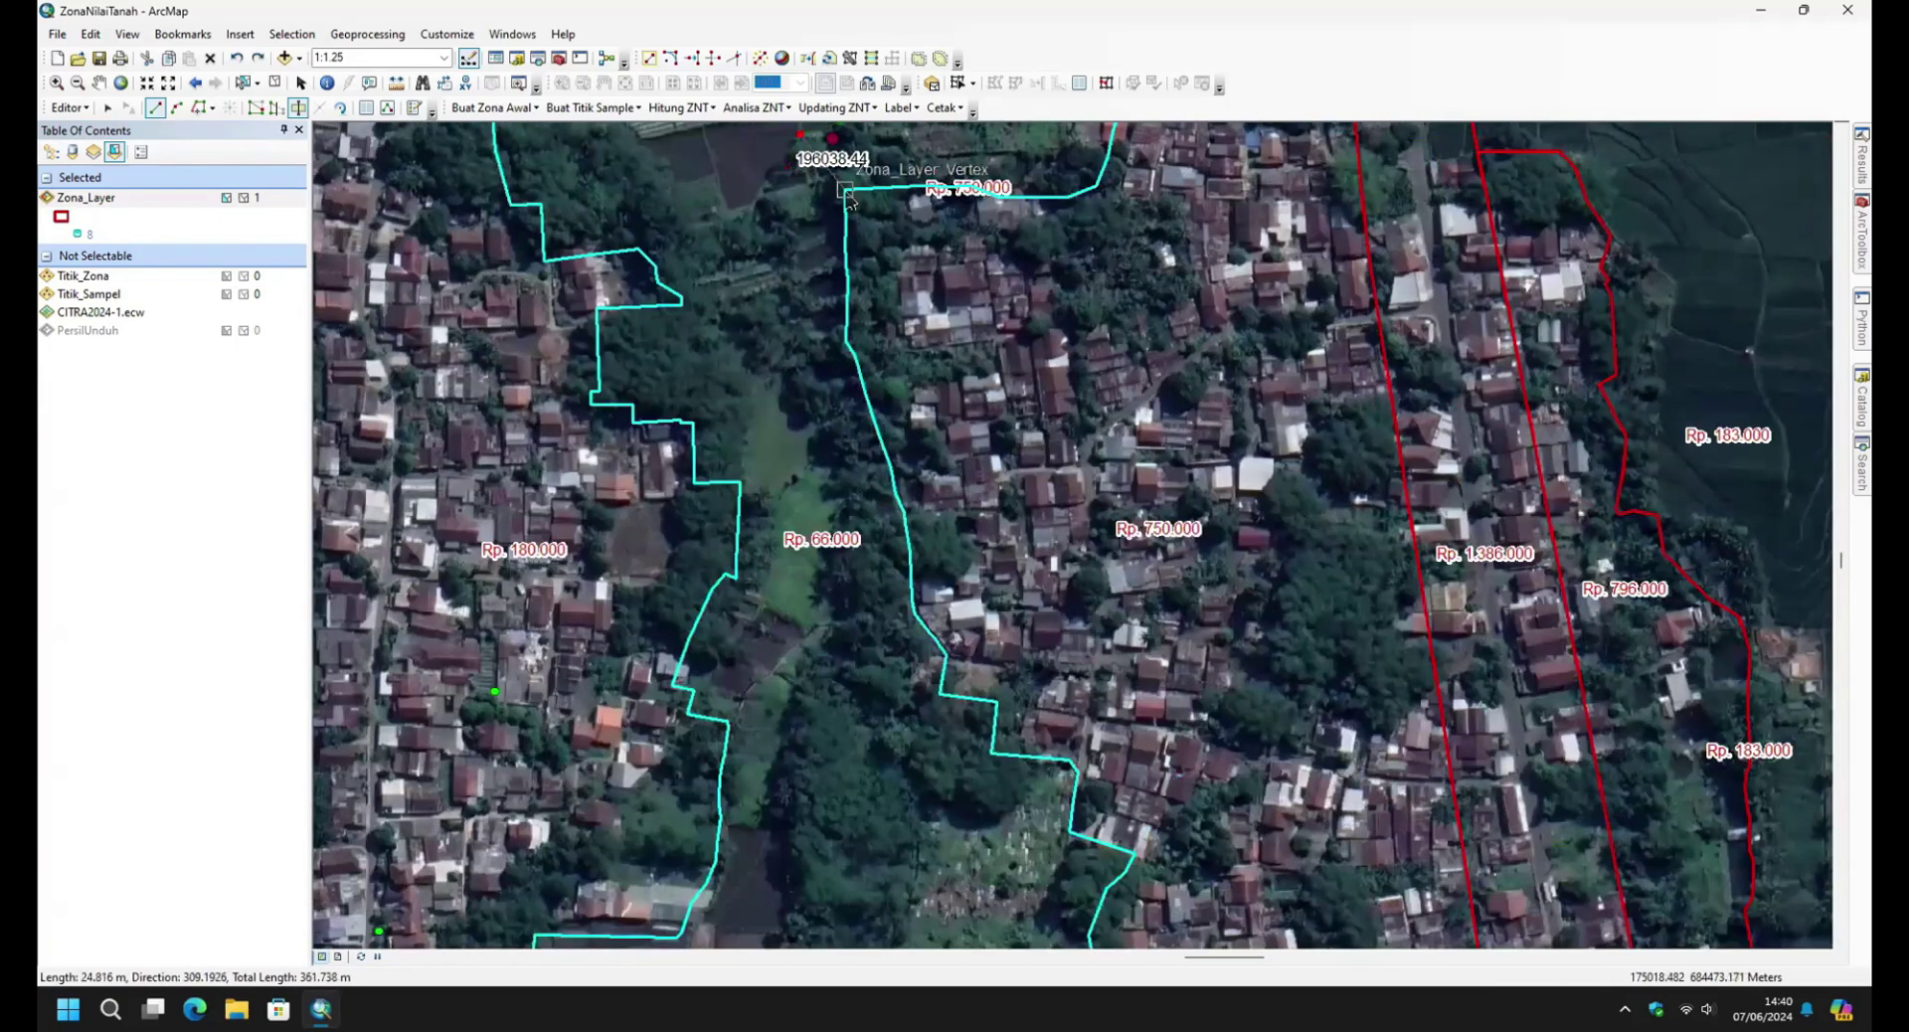
{"action": "double_click", "coordinate": [806, 174]}
Stop editing and save the edits to the recut Rp. 66.000 zones.
{"action": "left_click_drag", "start_coordinate": [885, 228], "coordinate": [808, 858]}
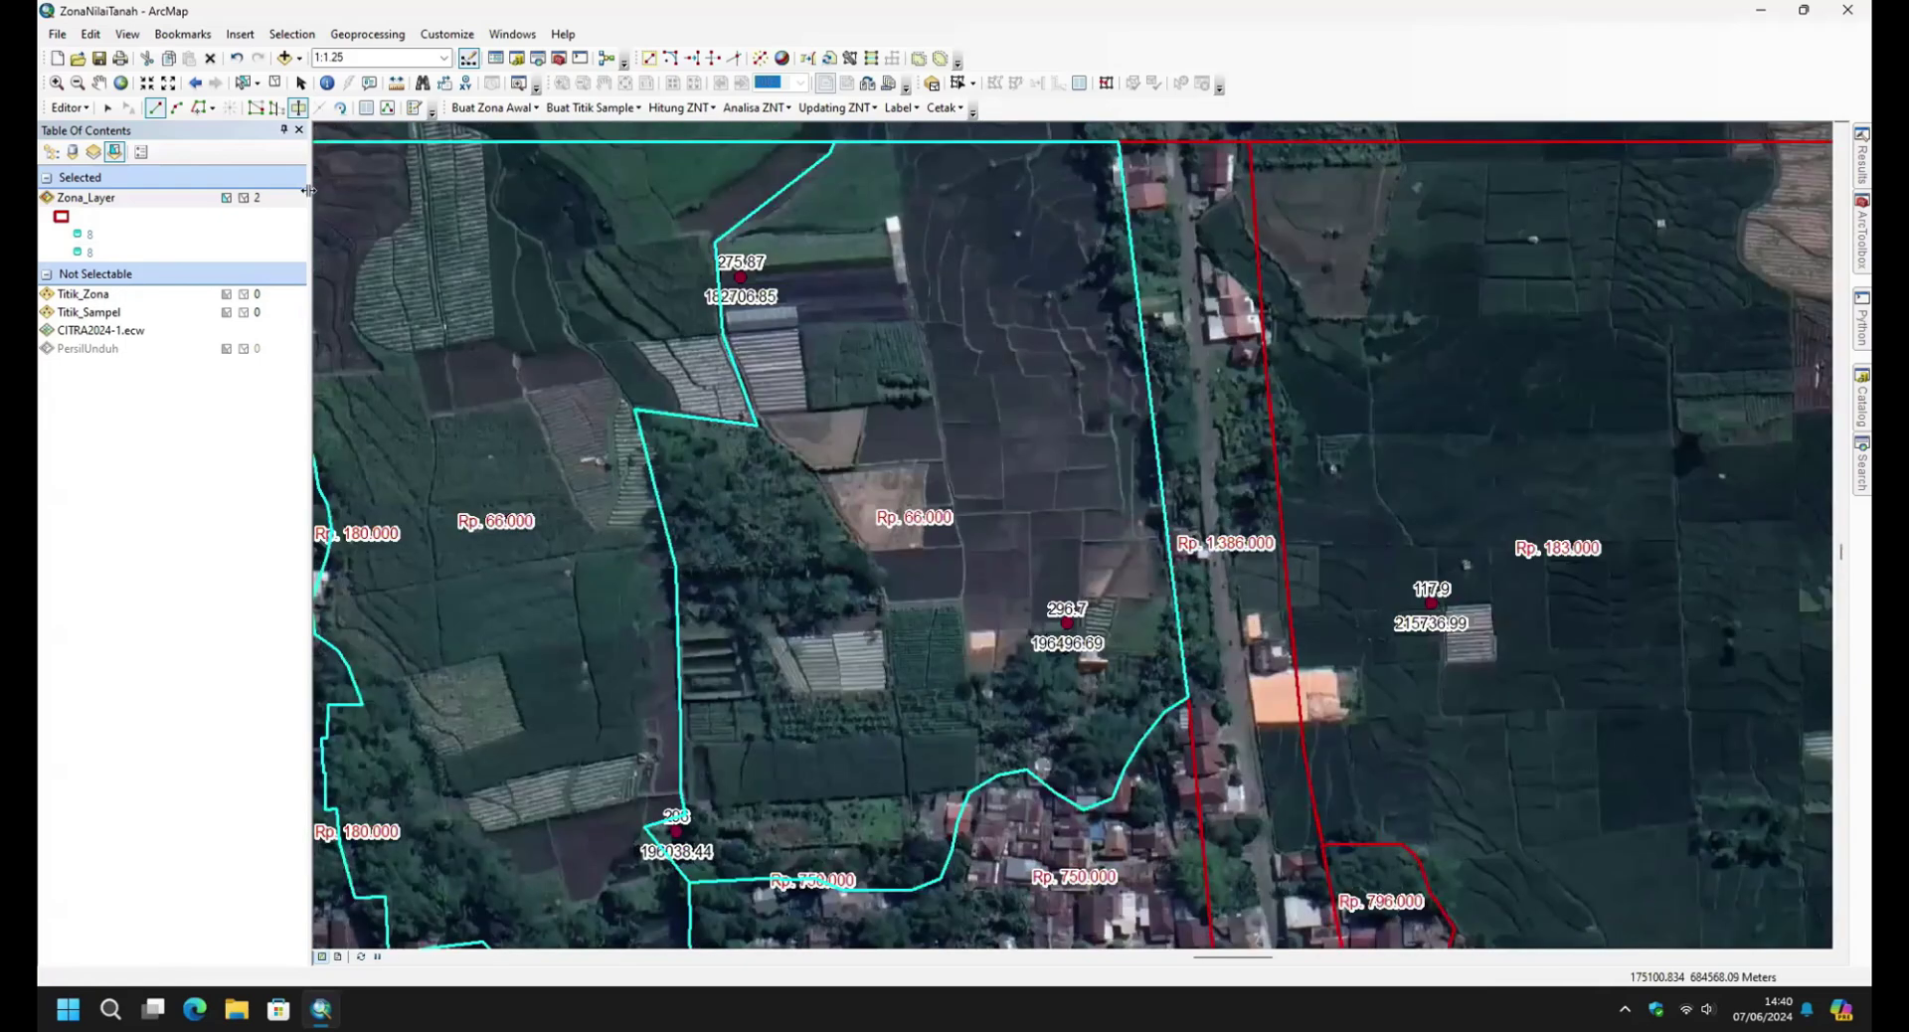
{"action": "left_click", "coordinate": [66, 108]}
{"action": "left_click", "coordinate": [94, 151]}
{"action": "left_click", "coordinate": [890, 560]}
With only Titik_Zona selectable, select the points 275.87, 296.7 and 296 and separate them using Pemisahan Sampel Metode Manual.
{"action": "left_click", "coordinate": [227, 199]}
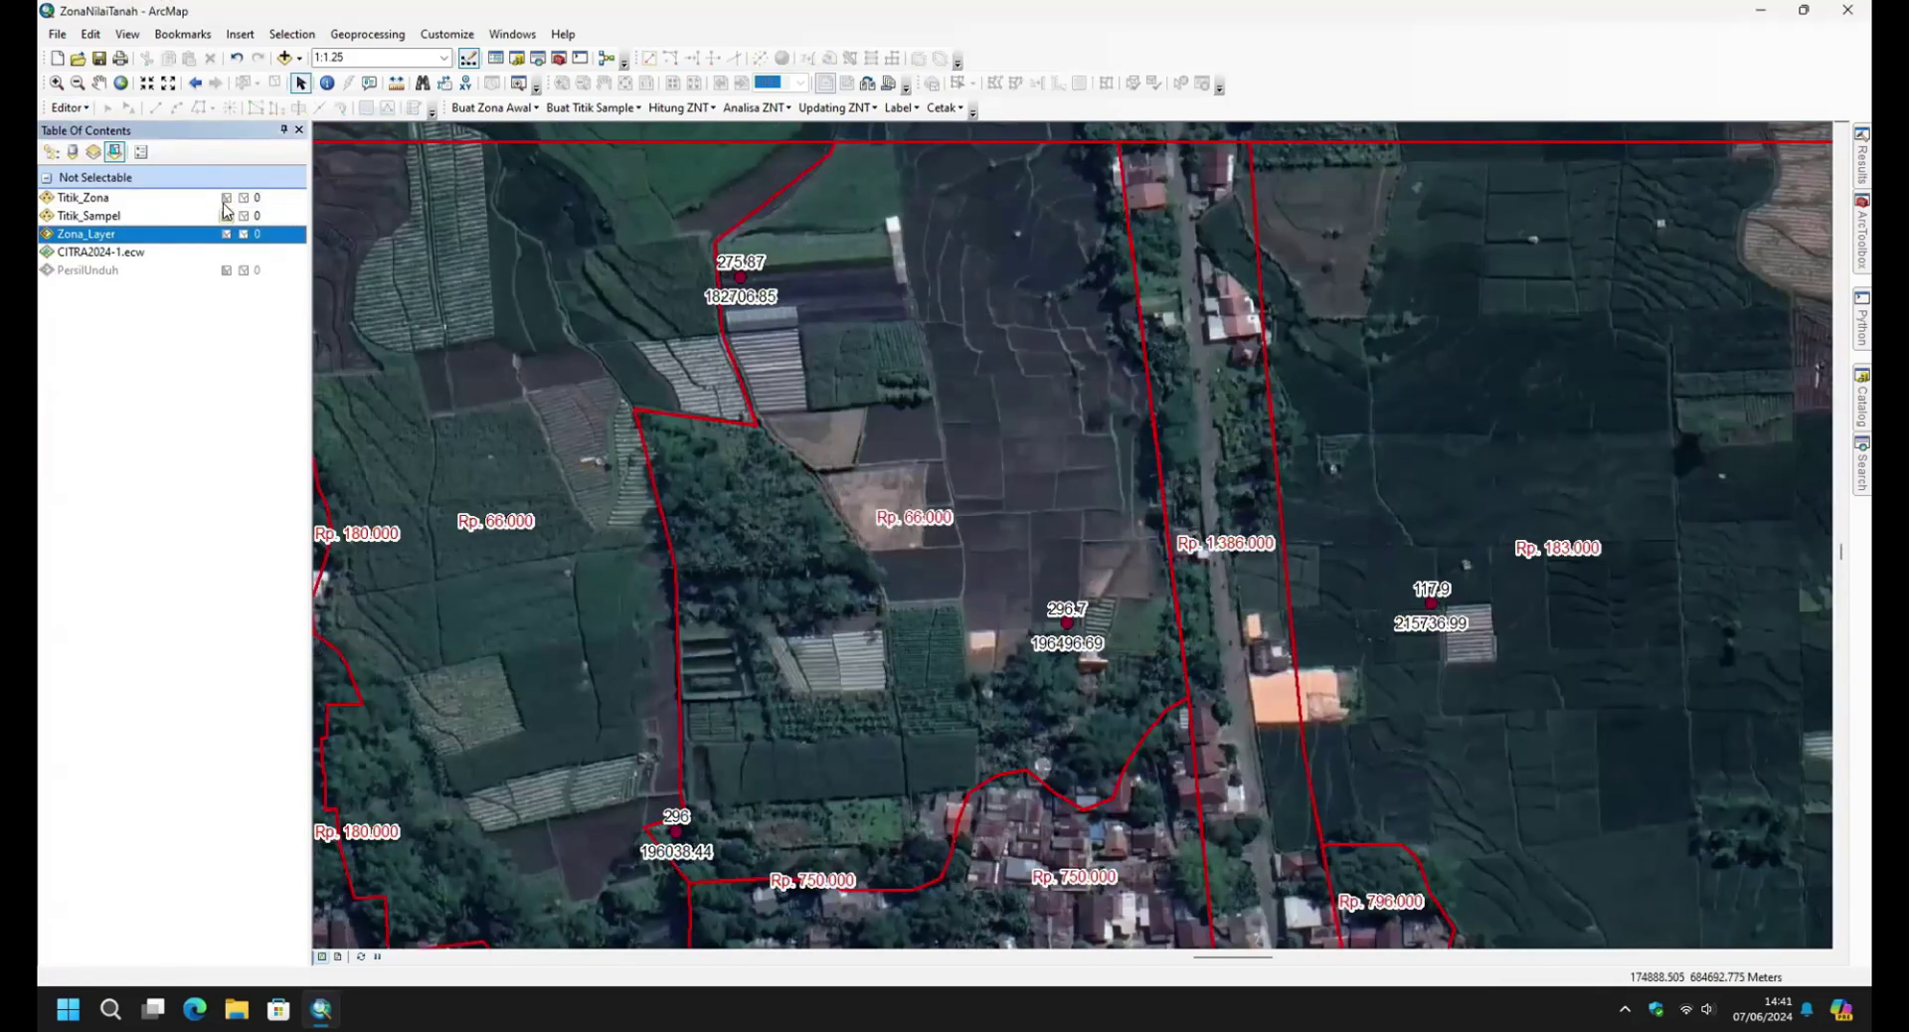
{"action": "left_click", "coordinate": [244, 83]}
{"action": "left_click_drag", "start_coordinate": [567, 236], "coordinate": [1125, 836]}
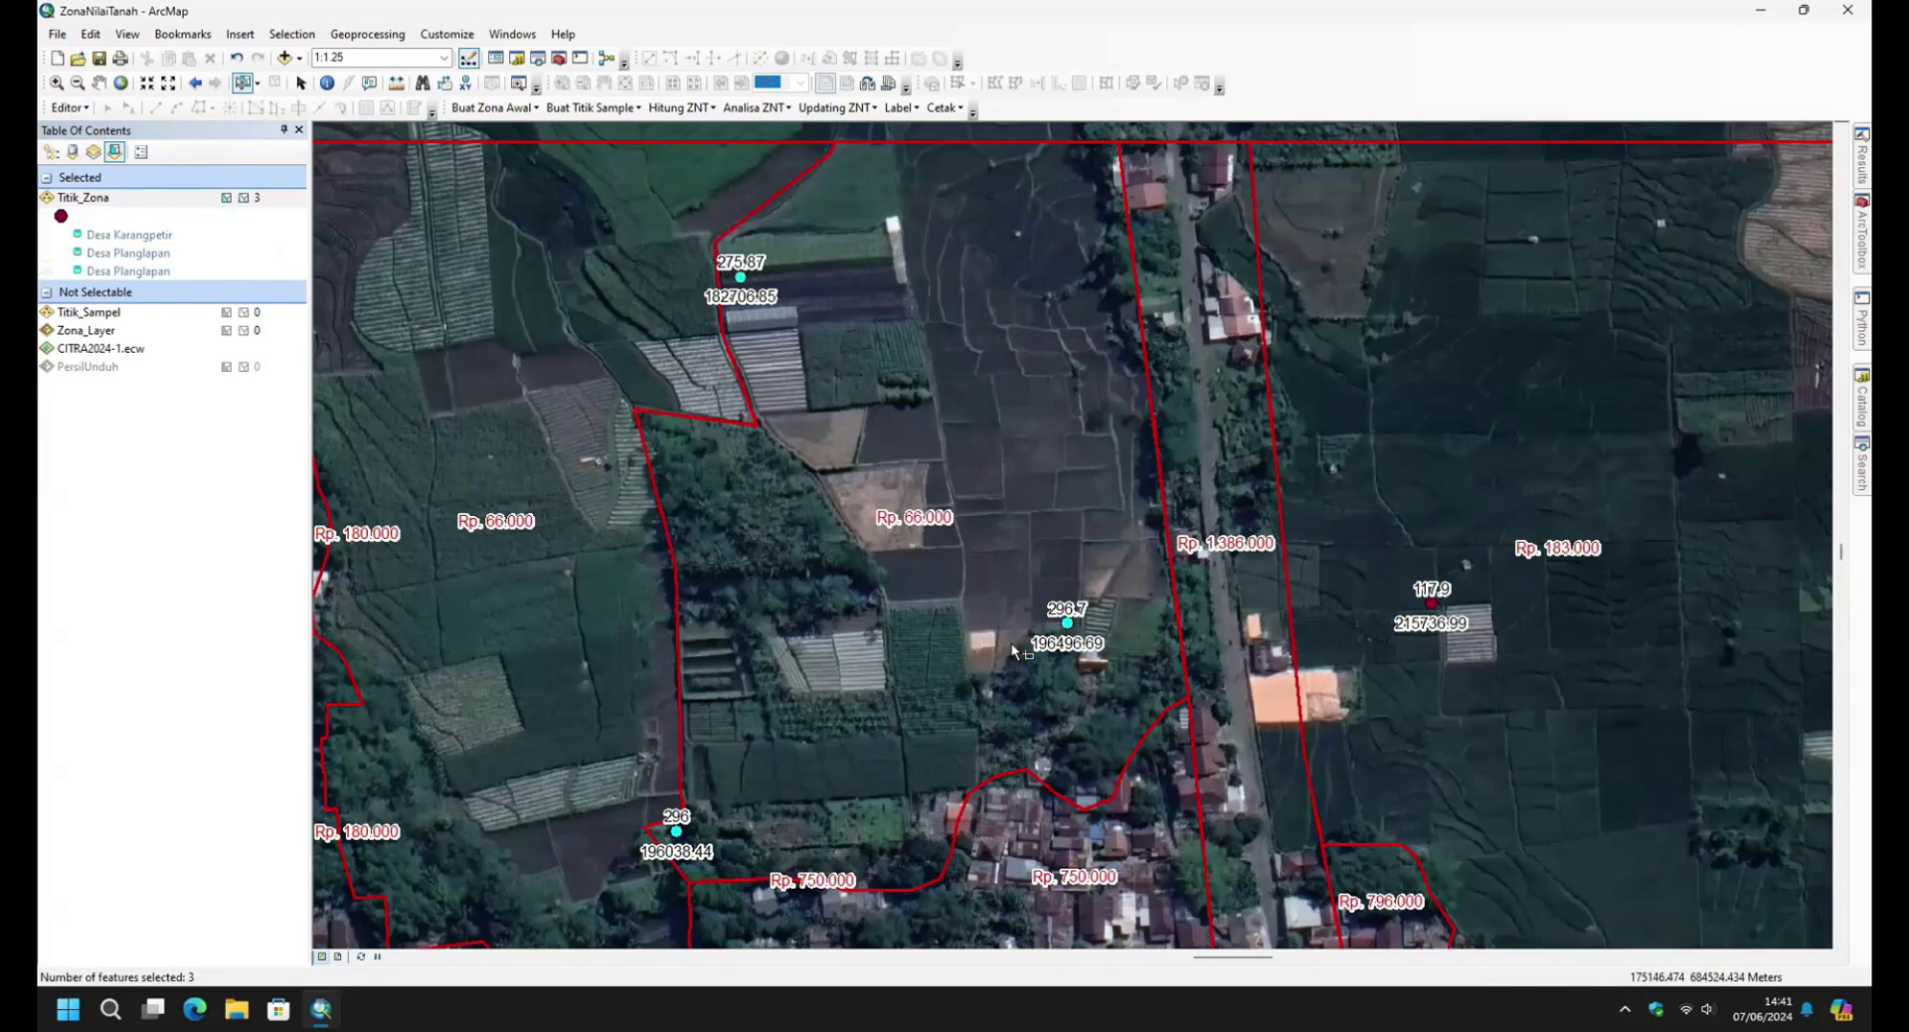
{"action": "left_click", "coordinate": [807, 110]}
{"action": "left_click", "coordinate": [855, 197]}
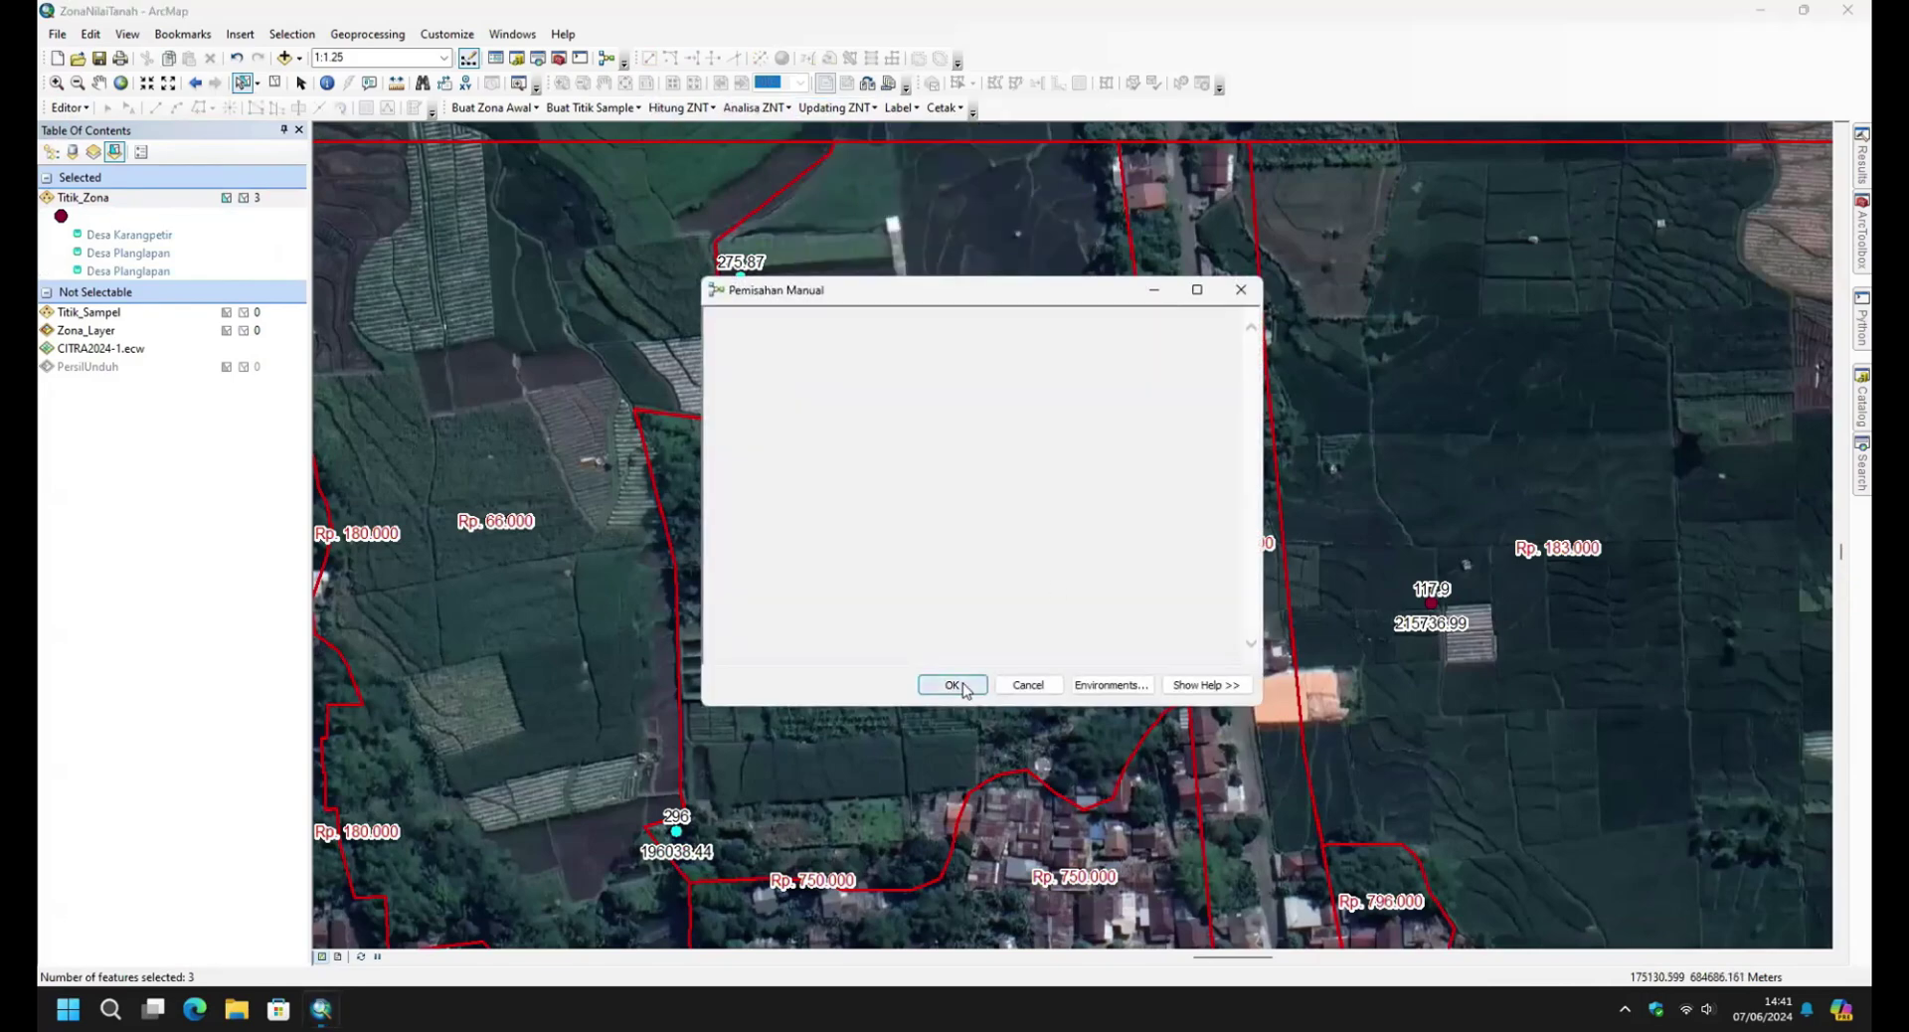
{"action": "left_click", "coordinate": [952, 685]}
Show all records of the Titik_Zona attribute table sorted by indeks, and zoom to the record with the highest index.
{"action": "left_click", "coordinate": [52, 153]}
{"action": "scroll", "coordinate": [796, 562], "scroll_direction": "down", "scroll_amount": 2}
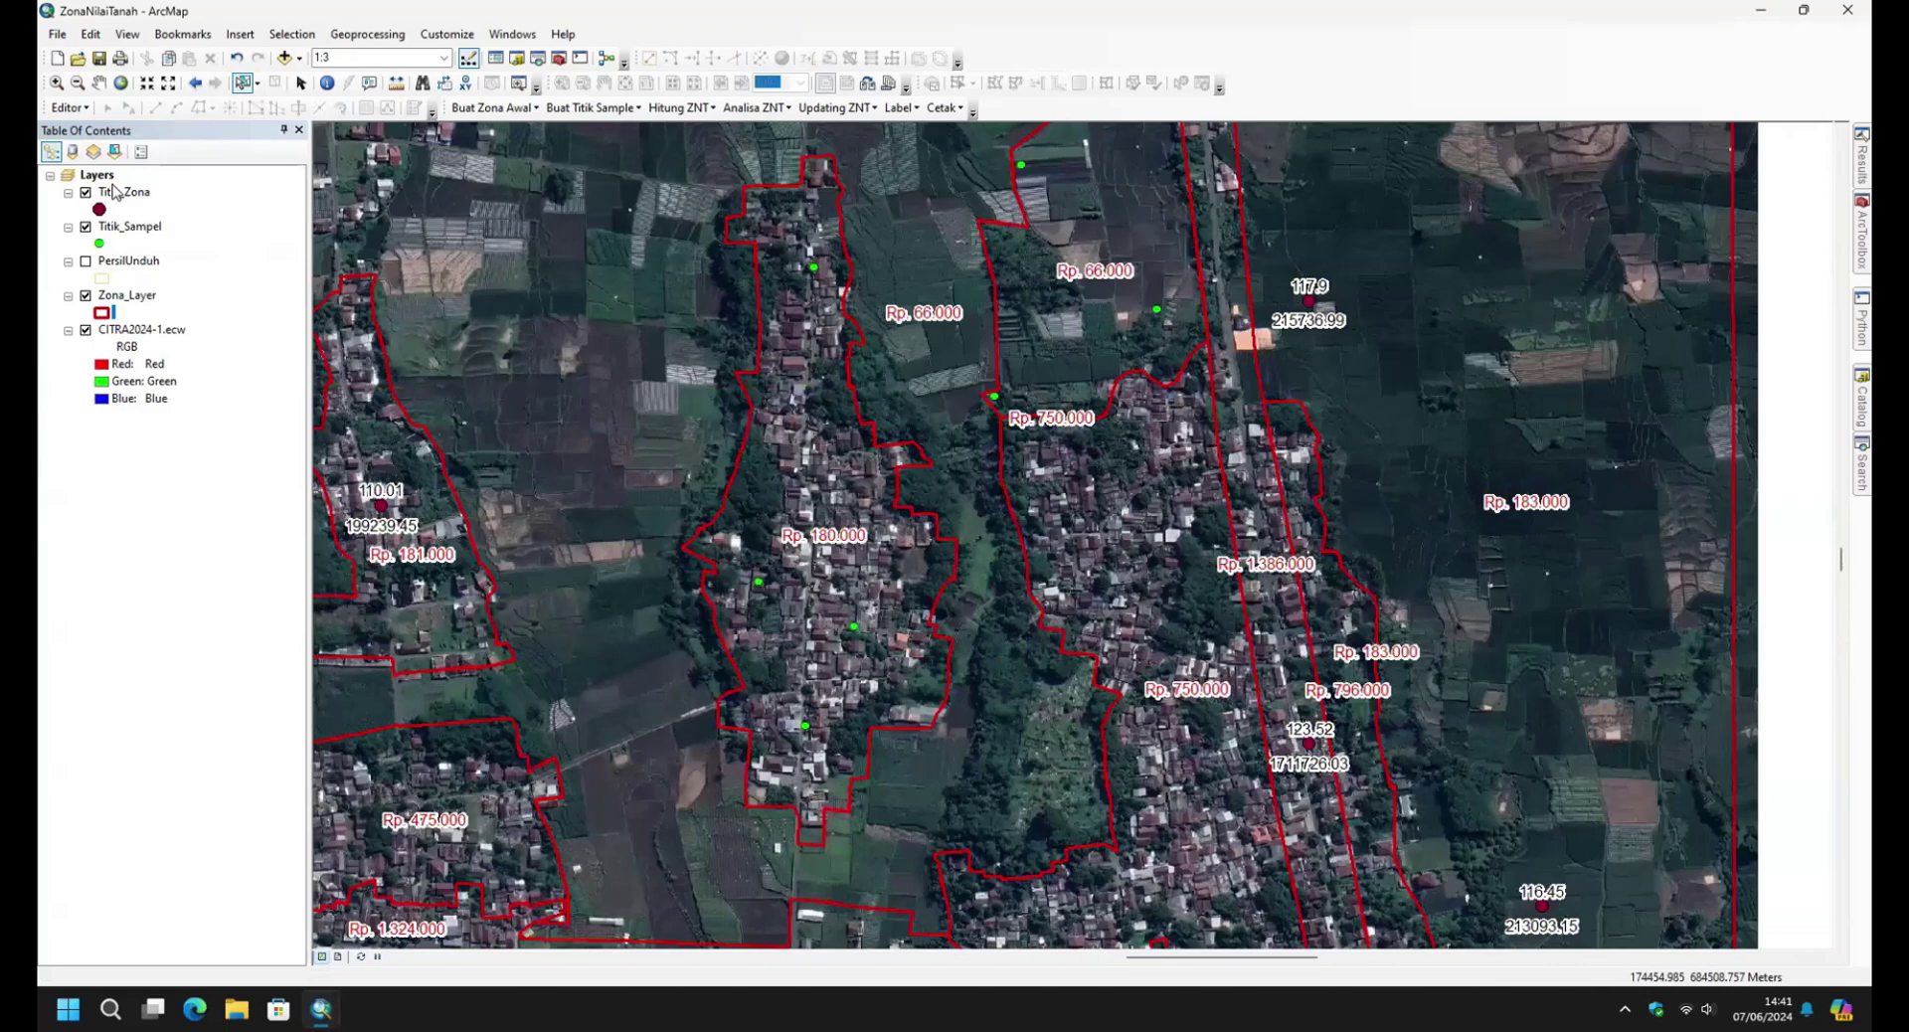
{"action": "right_click", "coordinate": [121, 194]}
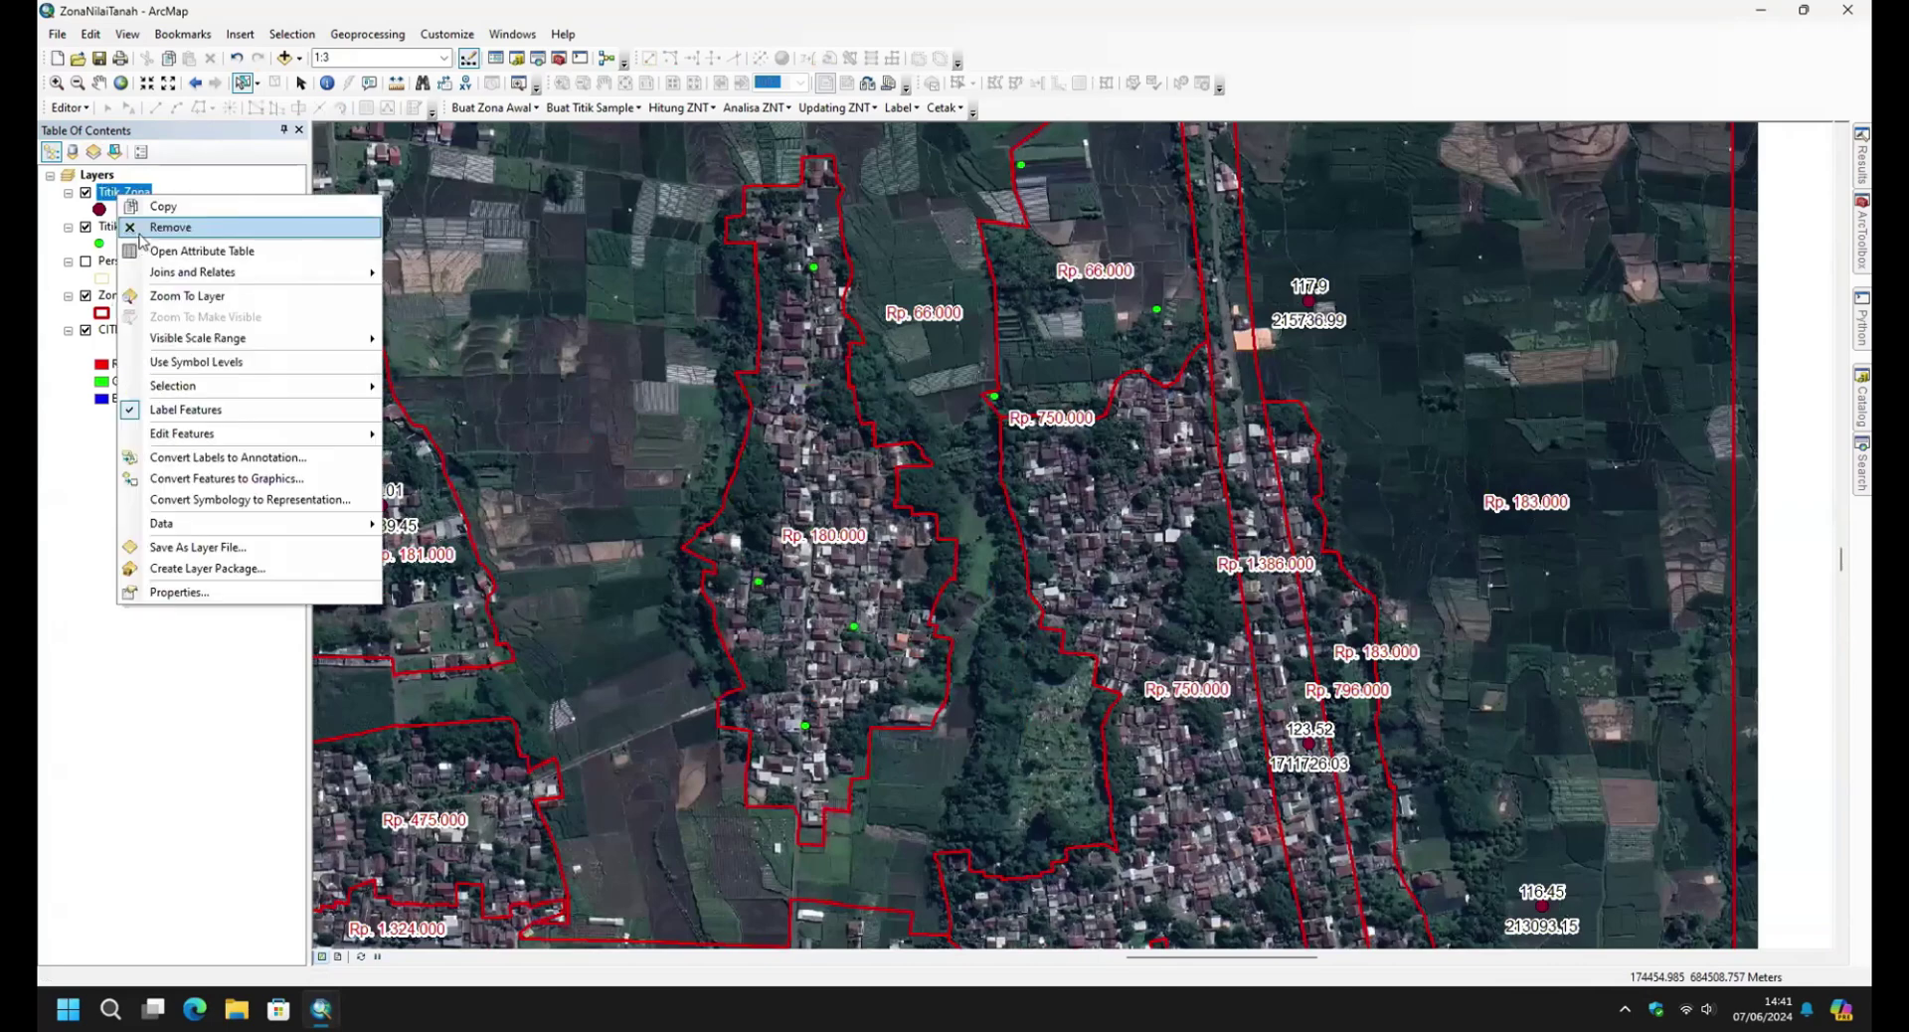
{"action": "left_click", "coordinate": [149, 244]}
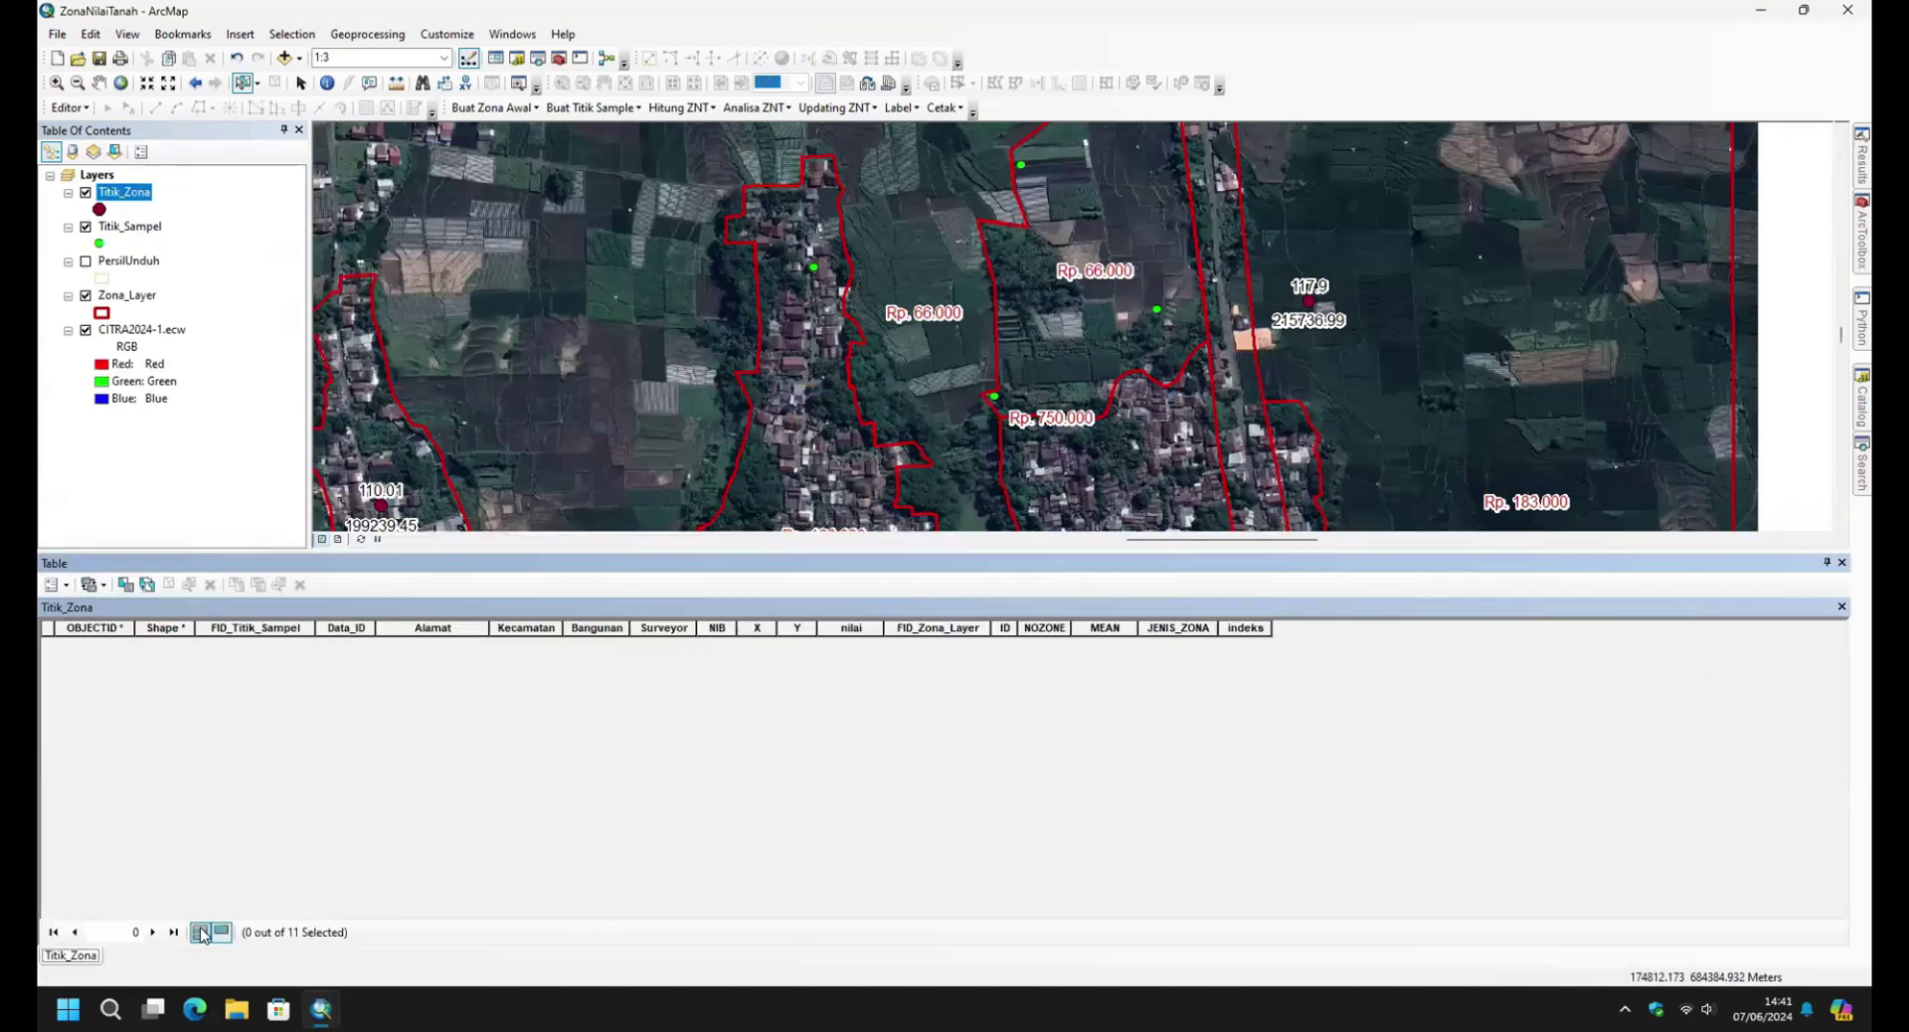
{"action": "left_click", "coordinate": [201, 933]}
{"action": "left_click", "coordinate": [1260, 629]}
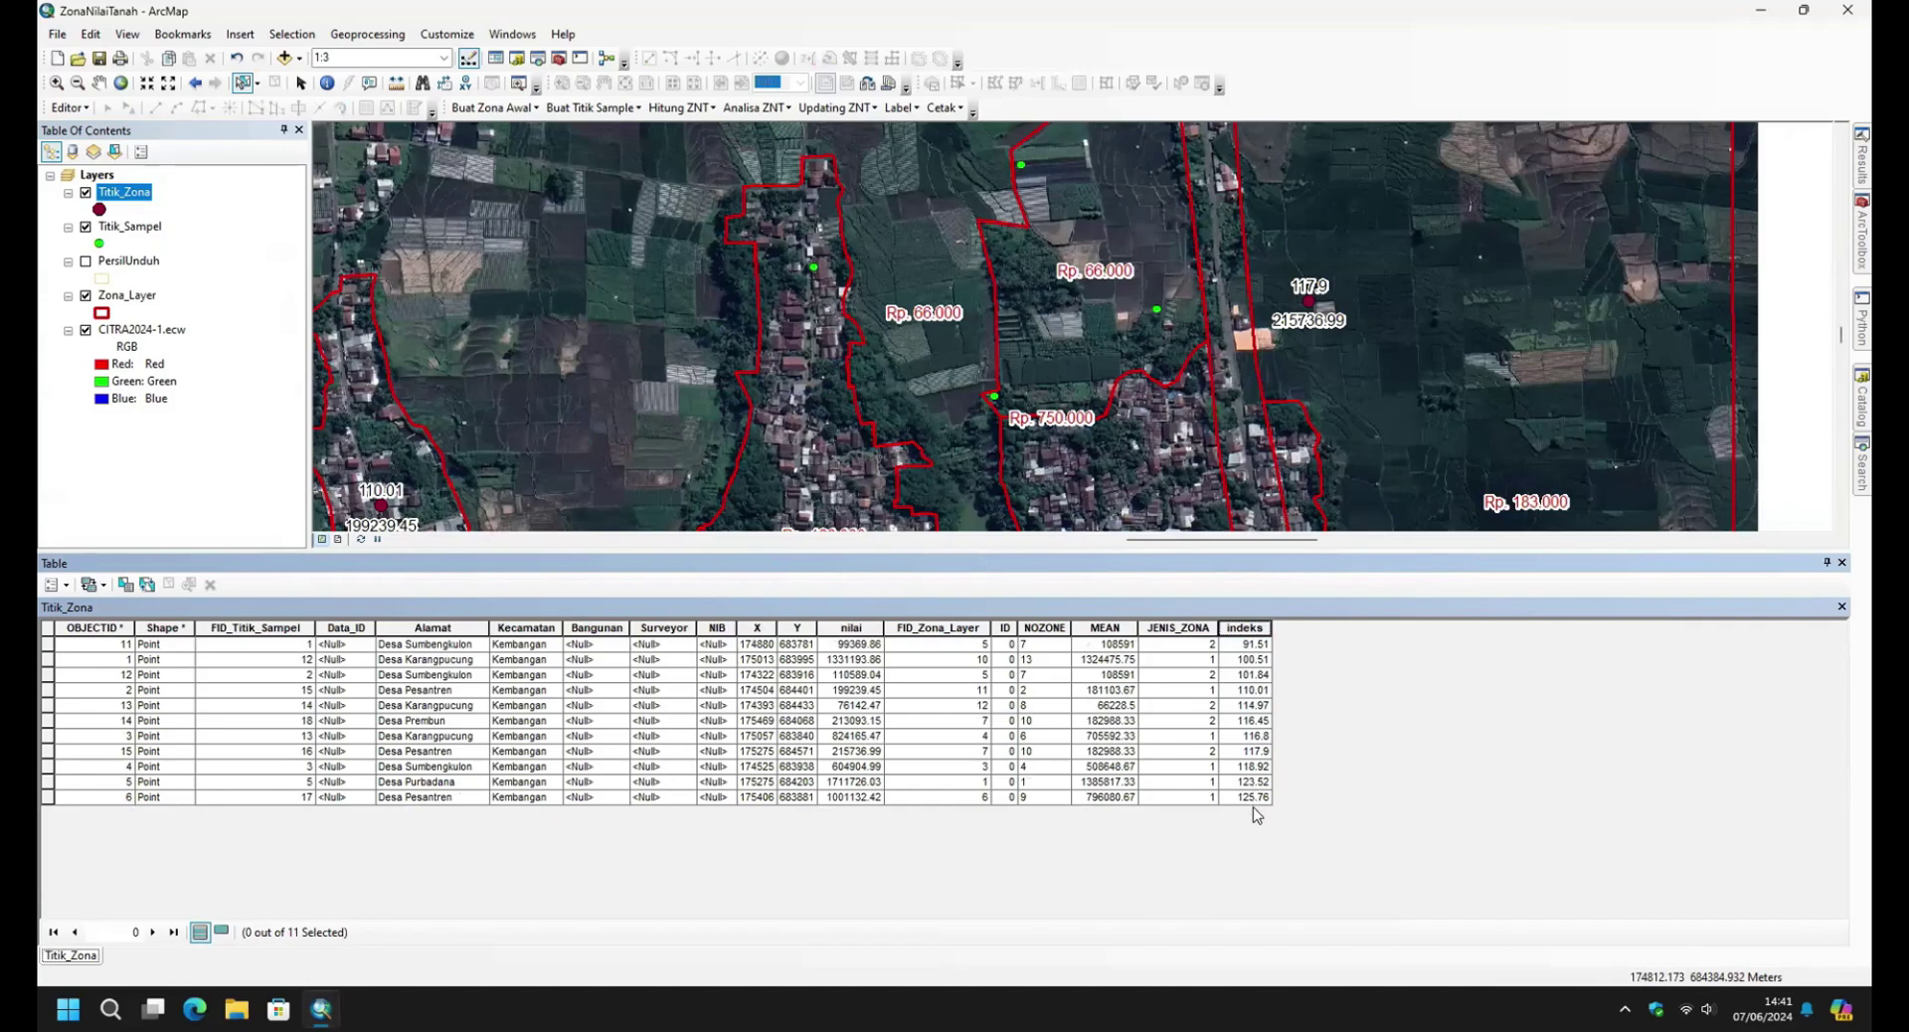
{"action": "left_click", "coordinate": [48, 798]}
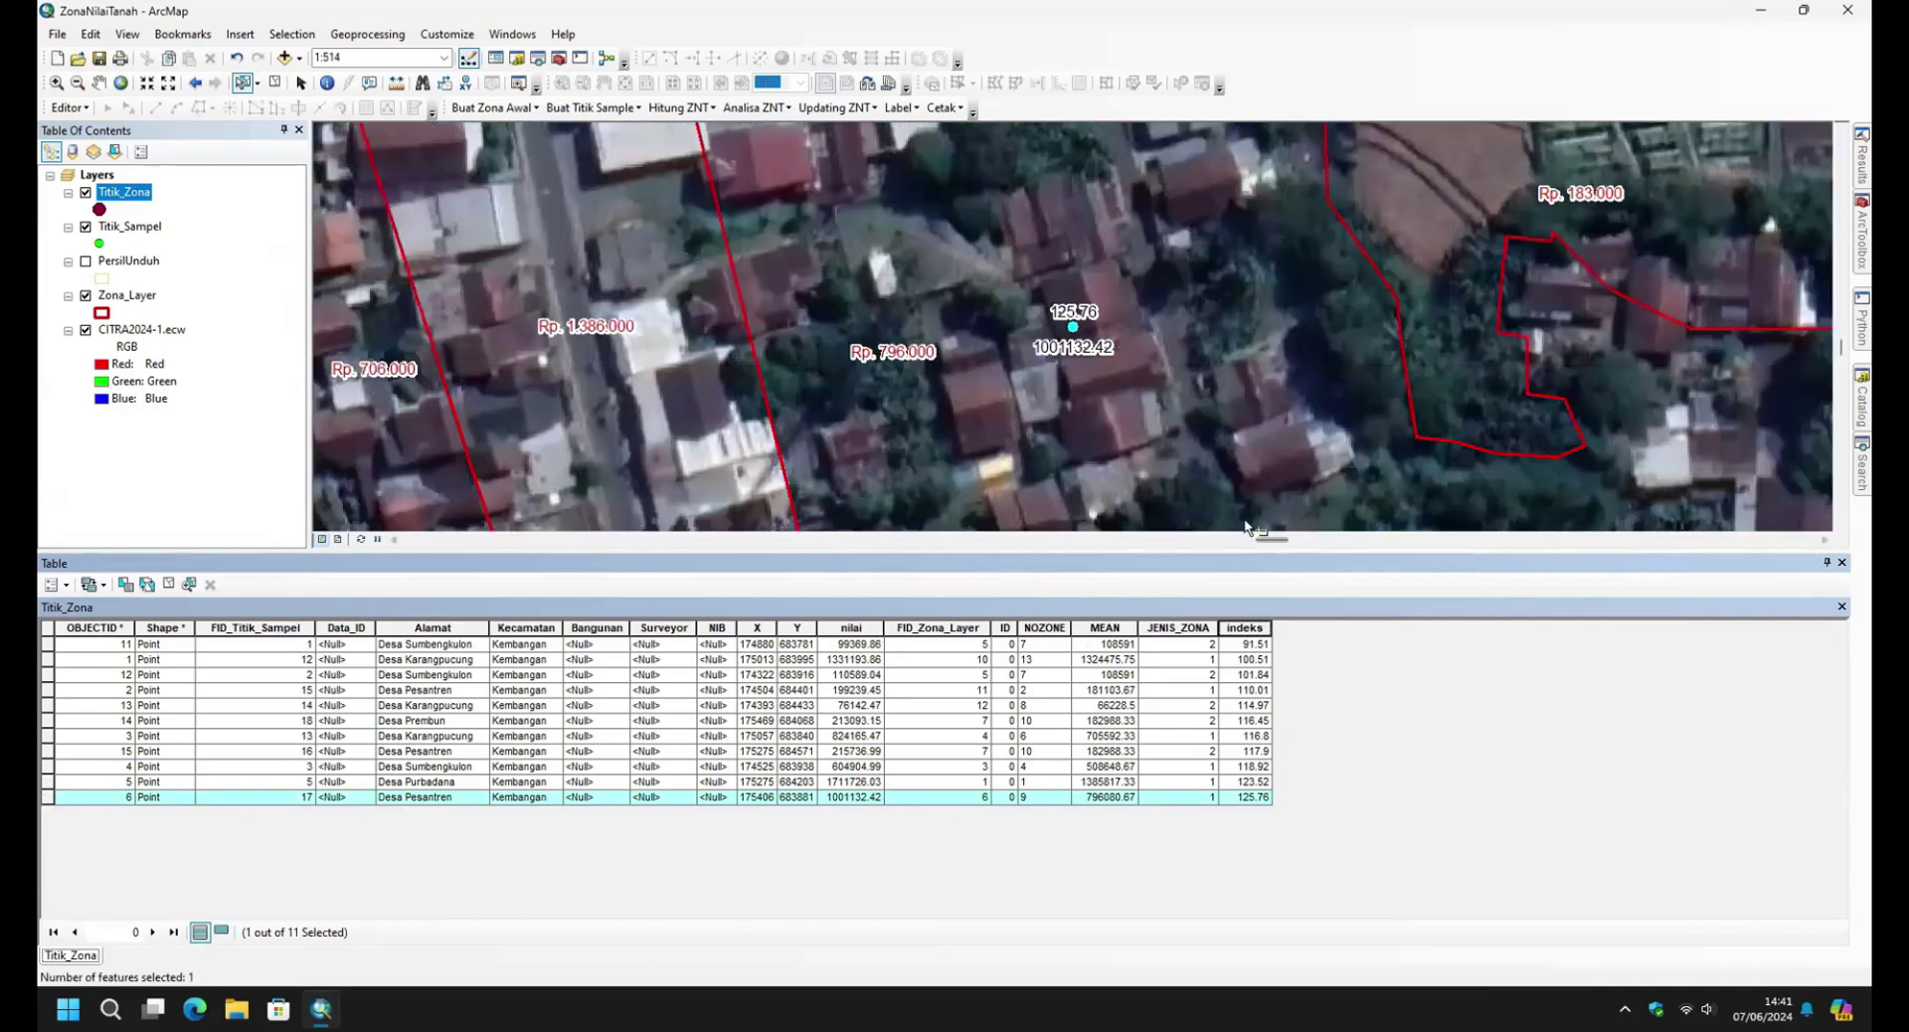
Examine the highest-index point's surroundings and the overall zone map, and review the range of indeks values in the Titik_Zona table.
{"action": "left_click", "coordinate": [1842, 562]}
{"action": "scroll", "coordinate": [1139, 514], "scroll_direction": "up", "scroll_amount": 1}
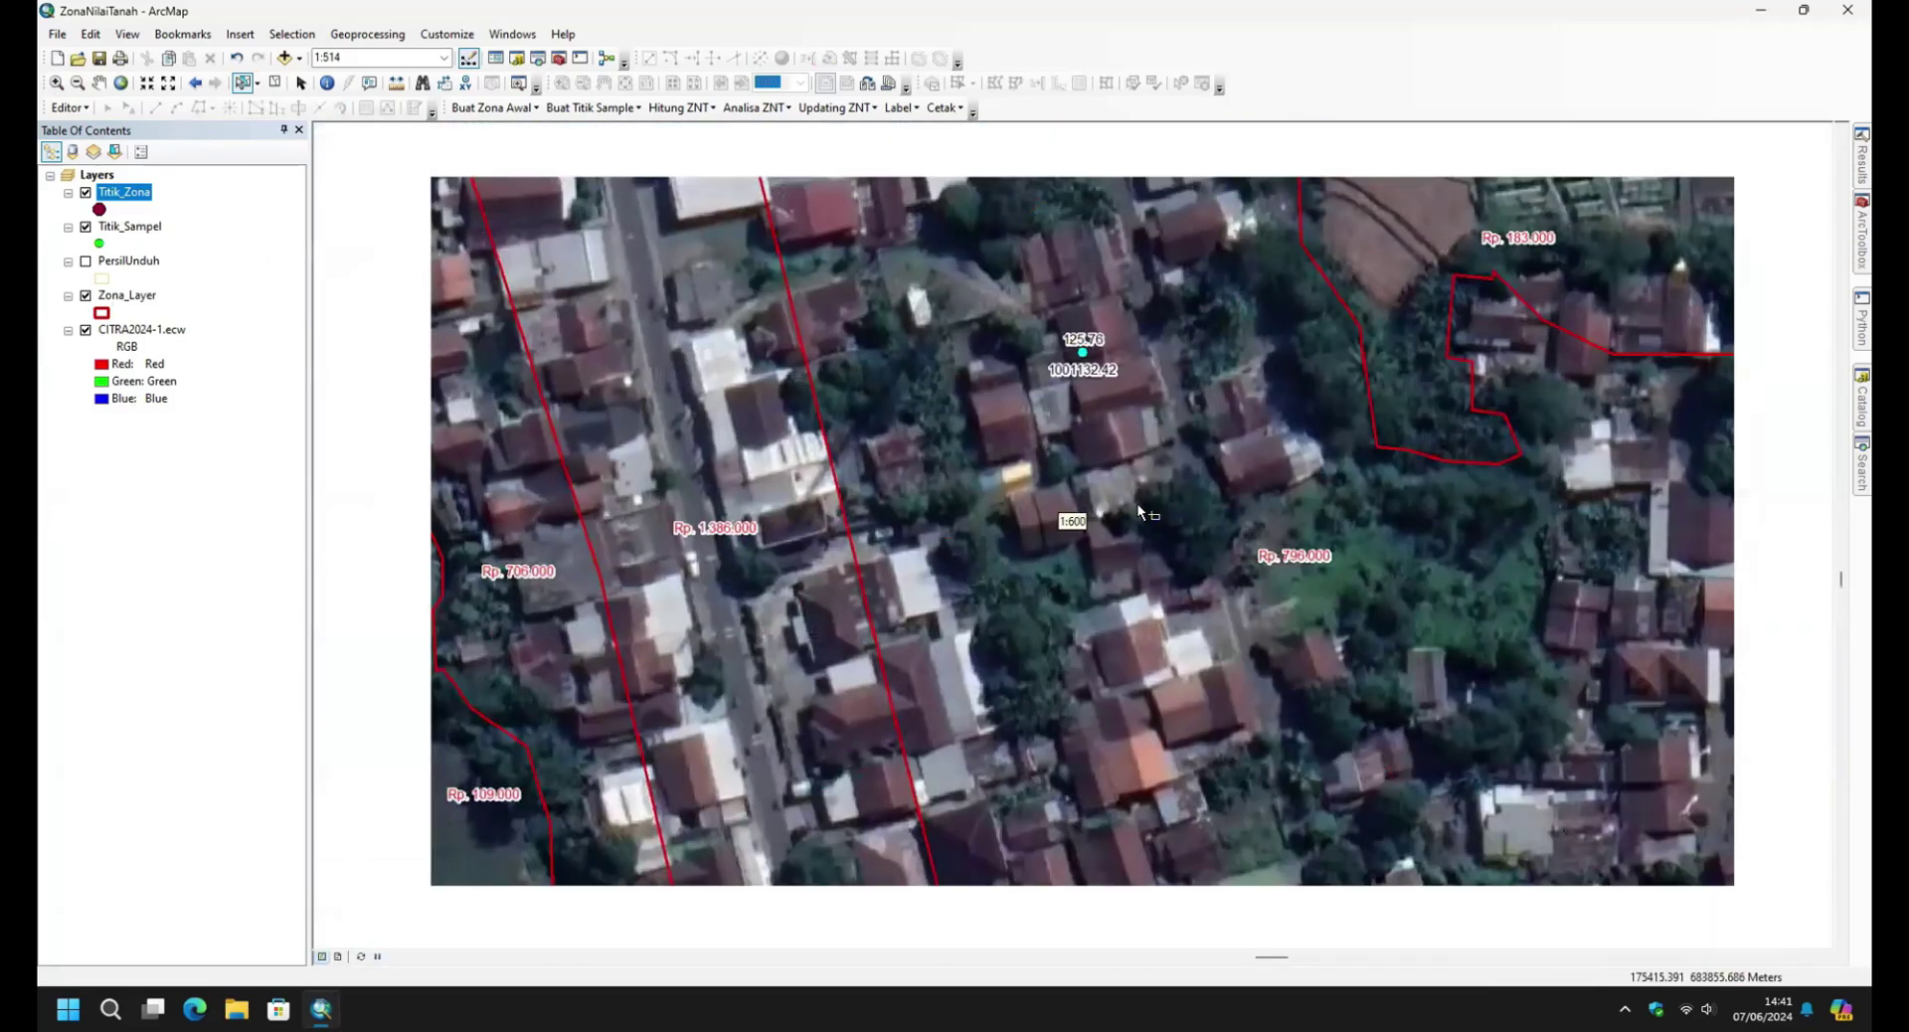
{"action": "scroll", "coordinate": [1139, 514], "scroll_direction": "up", "scroll_amount": 4}
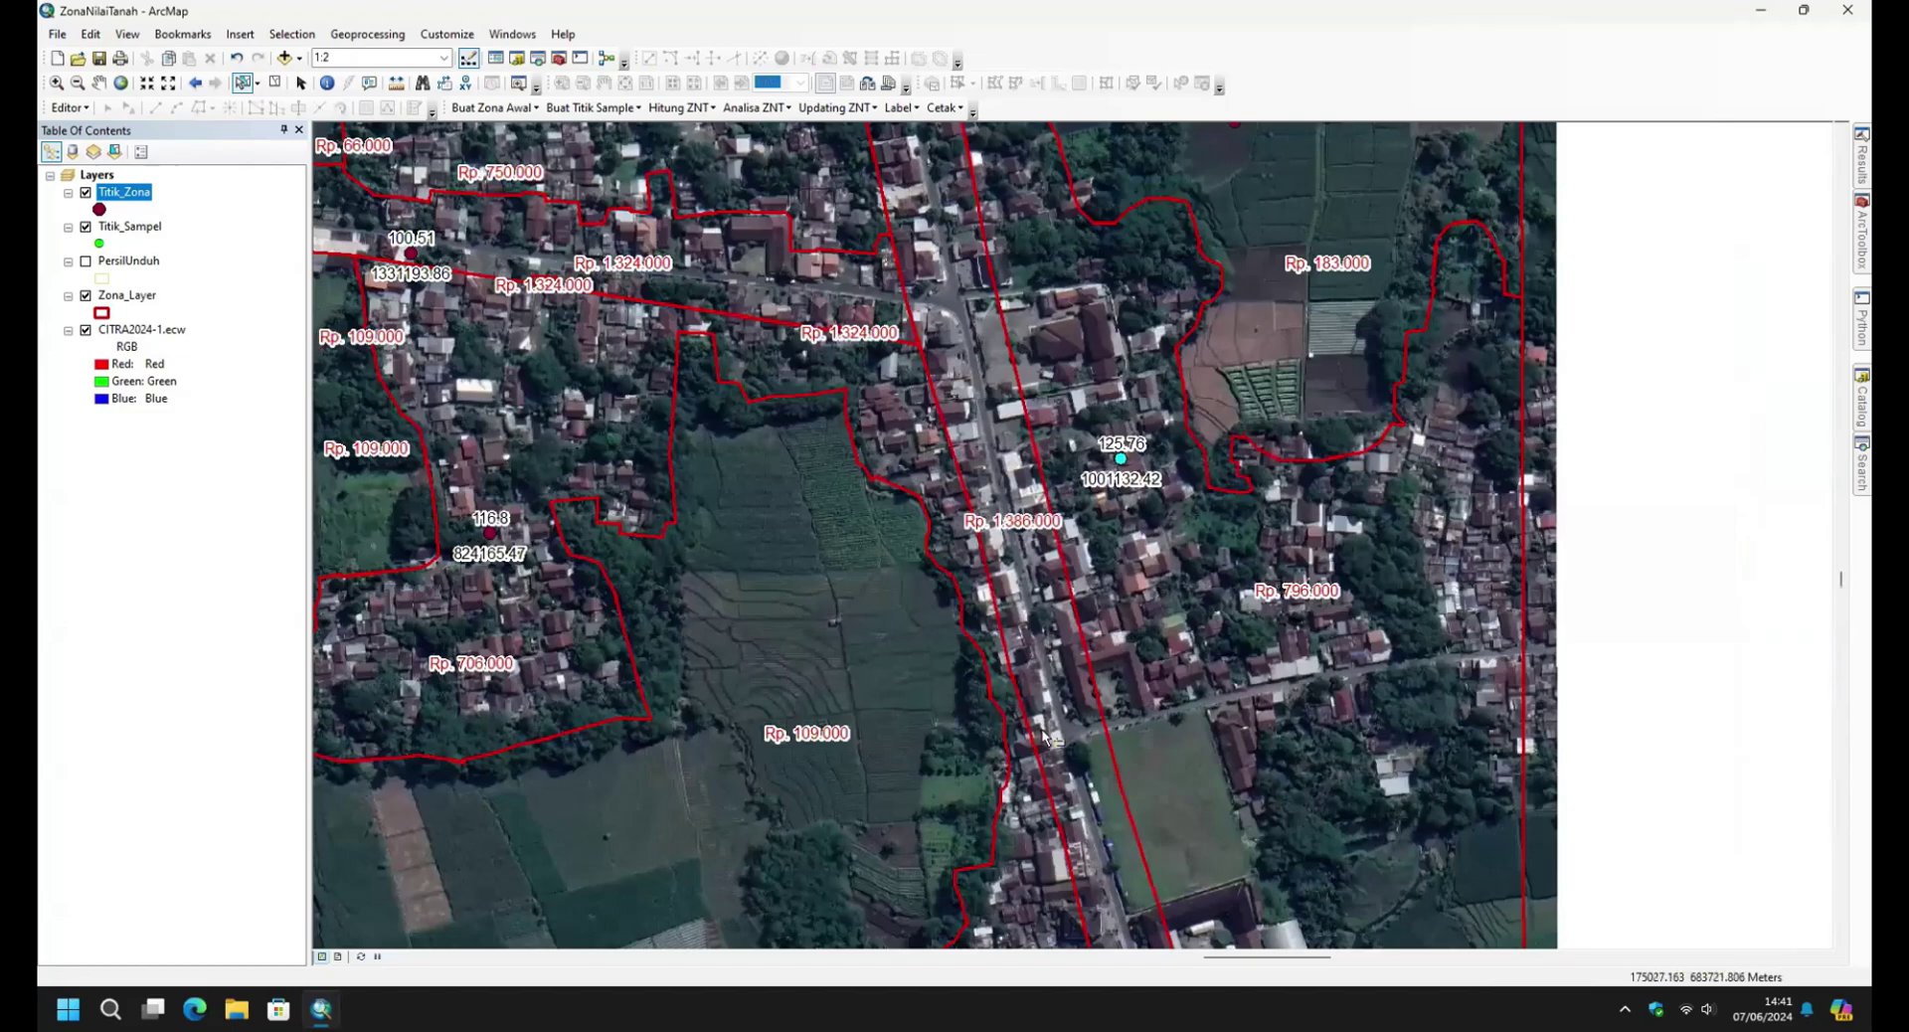
{"action": "scroll", "coordinate": [1044, 731], "scroll_direction": "up", "scroll_amount": 1}
{"action": "scroll", "coordinate": [1044, 716], "scroll_direction": "up", "scroll_amount": 2}
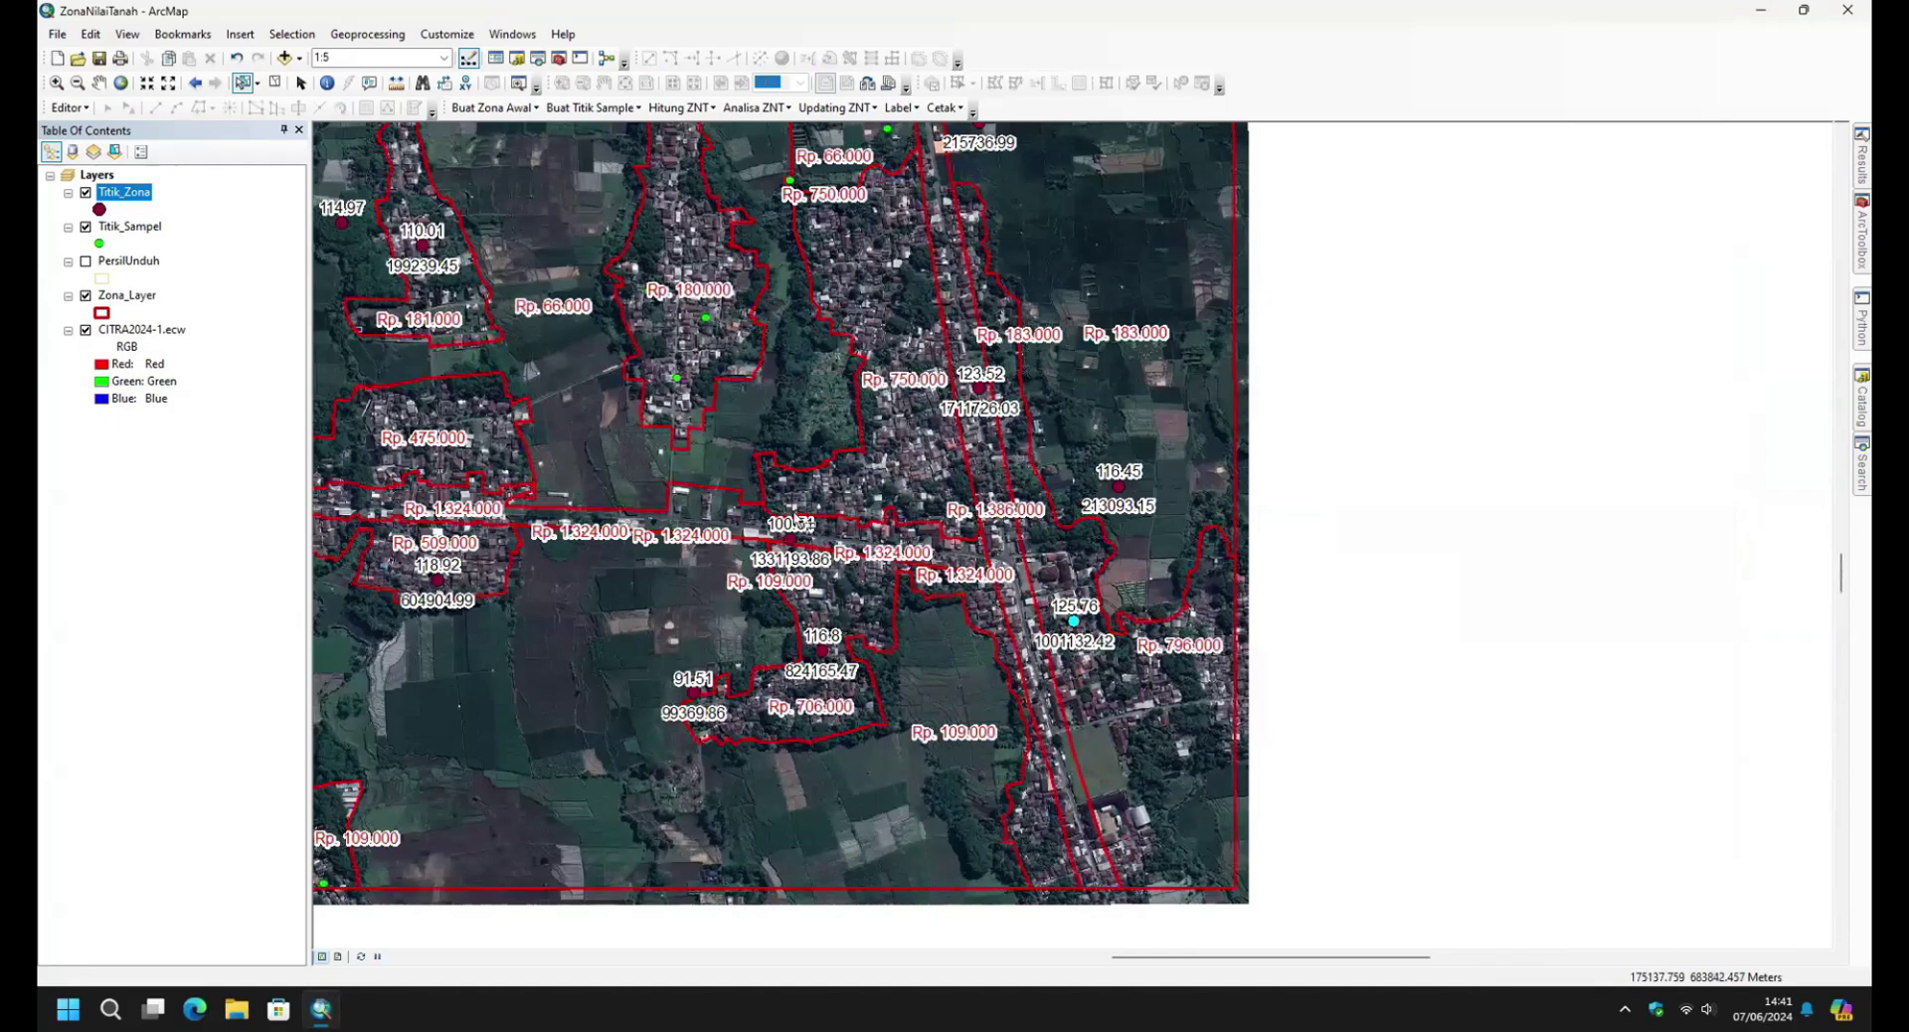
{"action": "scroll", "coordinate": [757, 540], "scroll_direction": "up", "scroll_amount": 1}
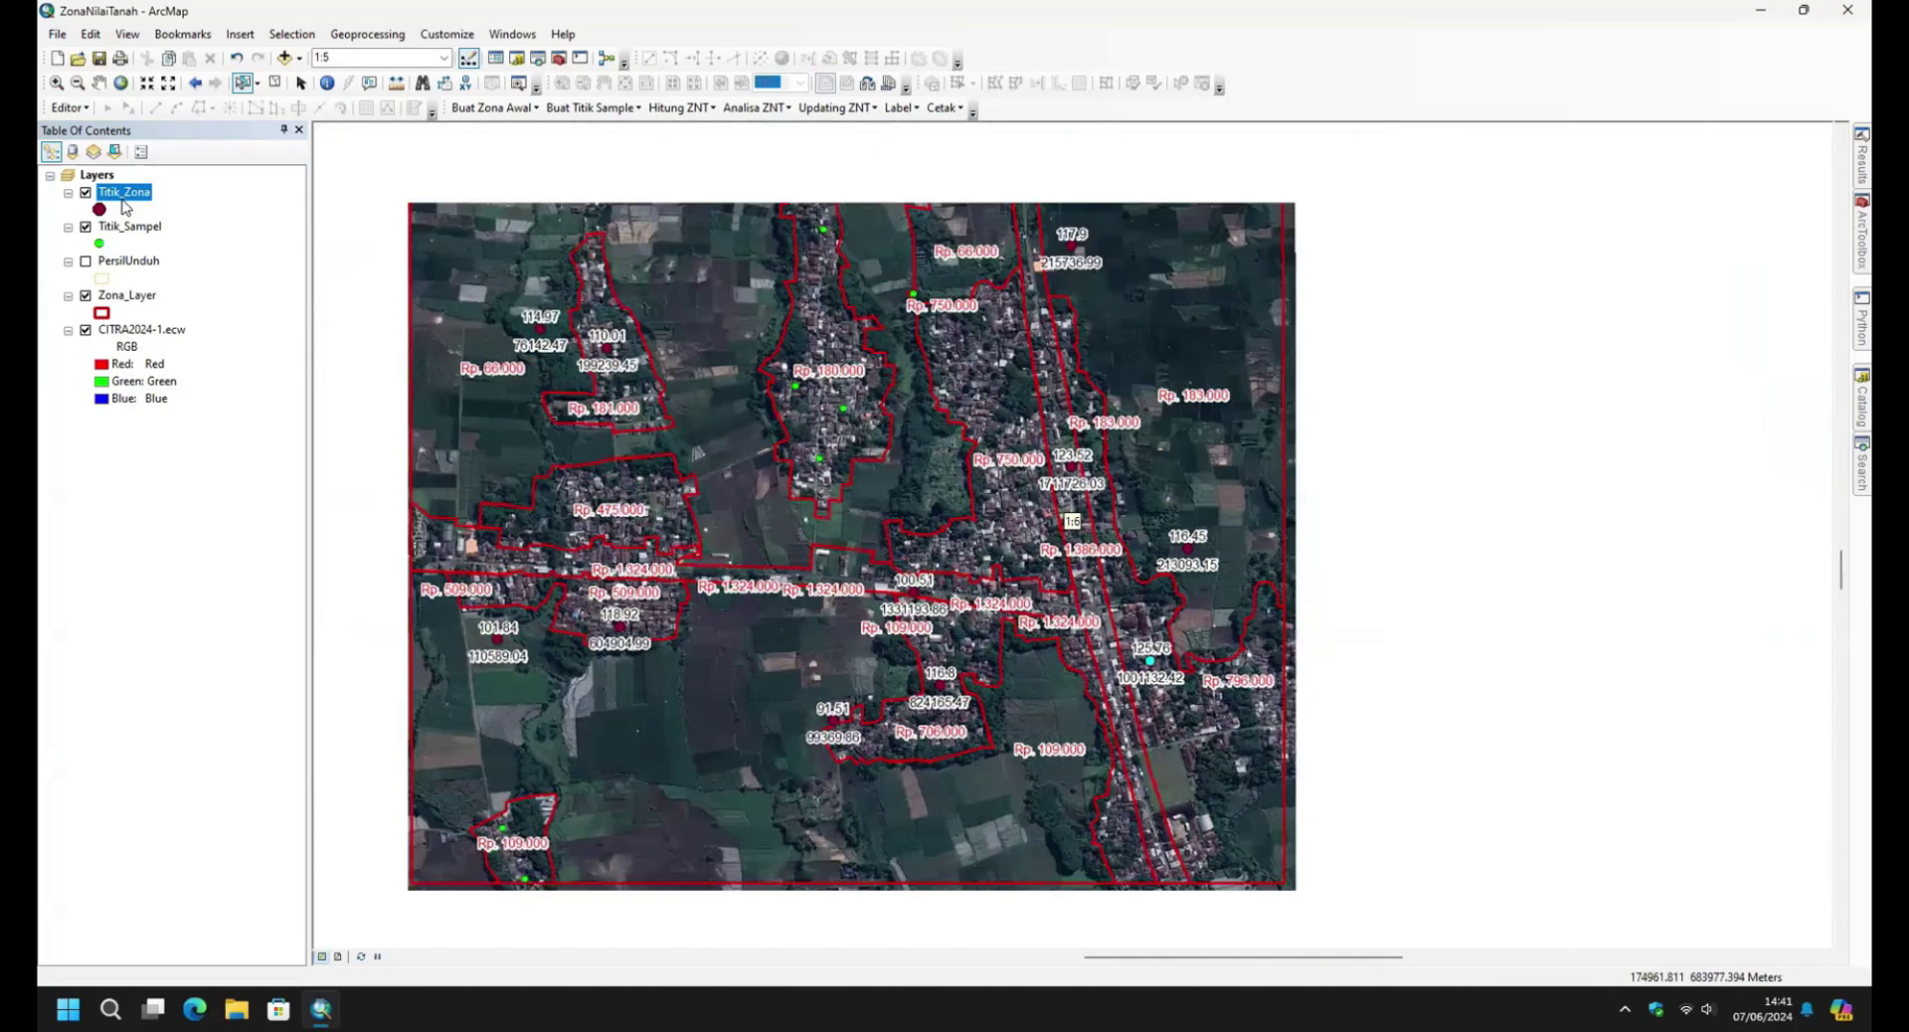
{"action": "right_click", "coordinate": [124, 196]}
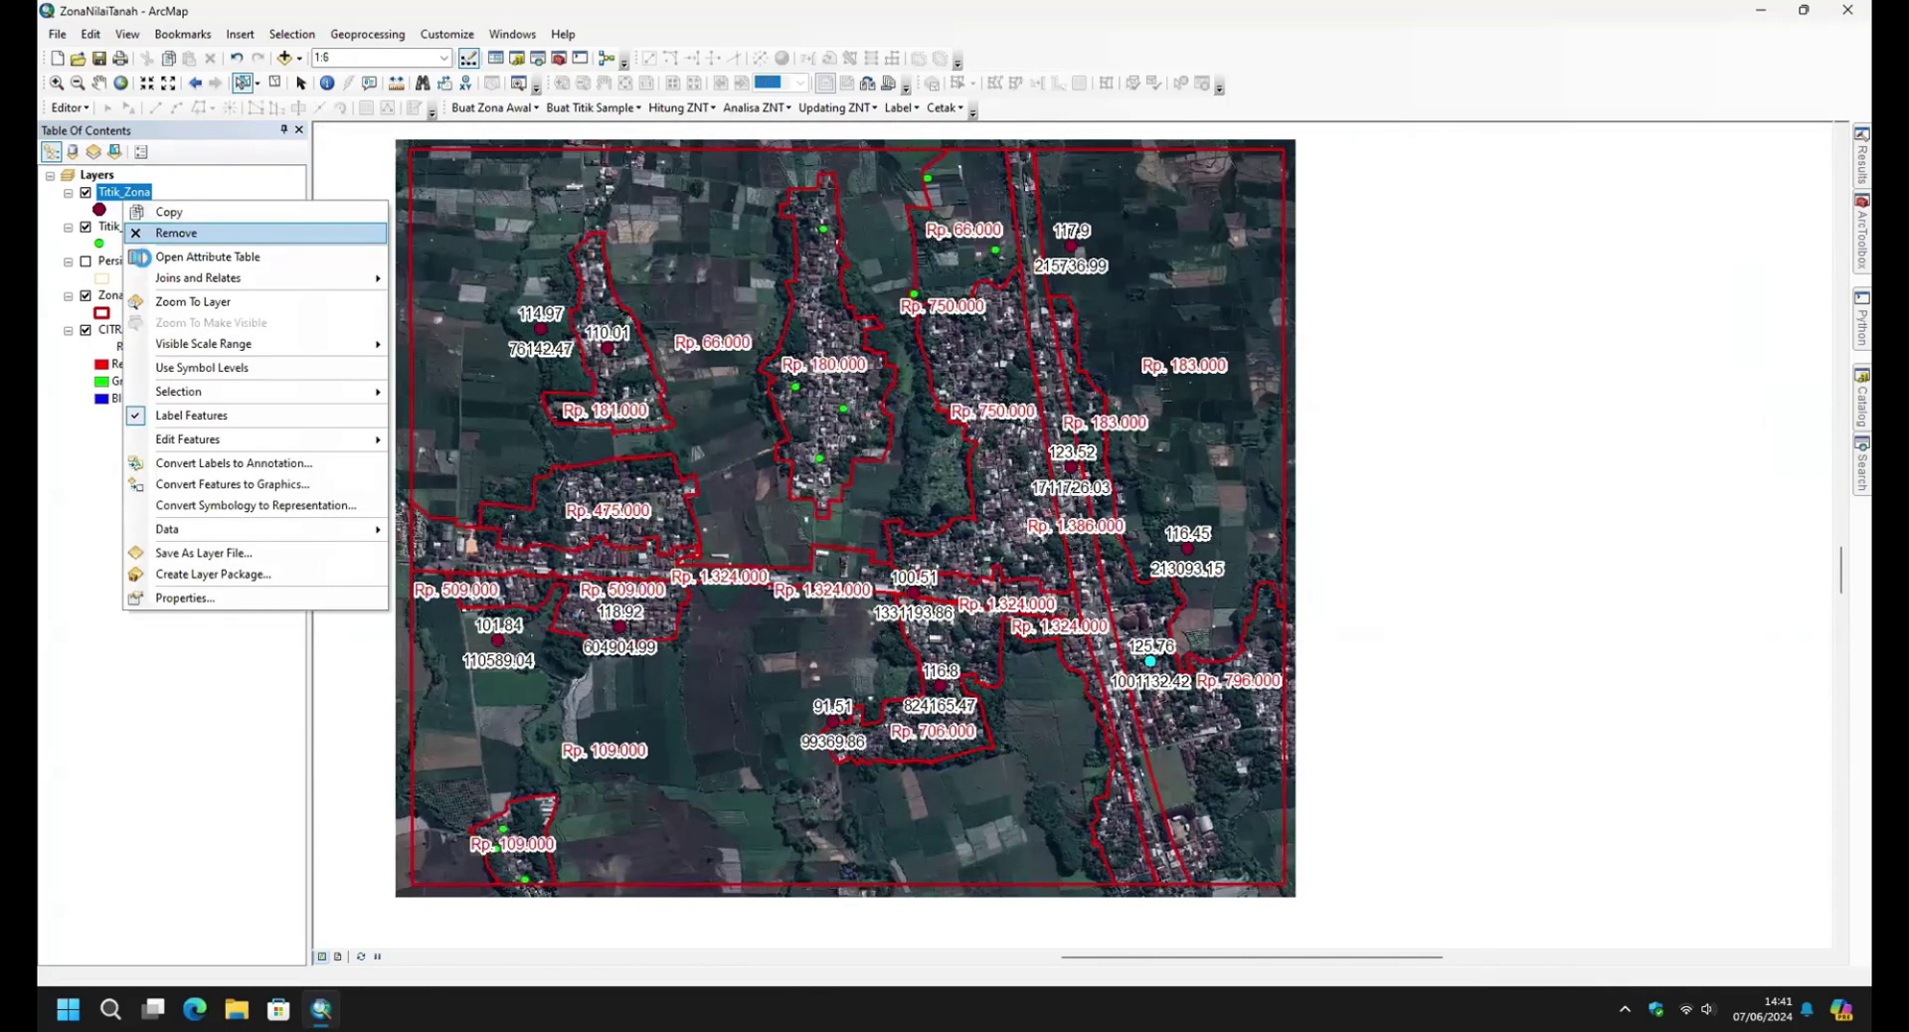
{"action": "left_click", "coordinate": [139, 256]}
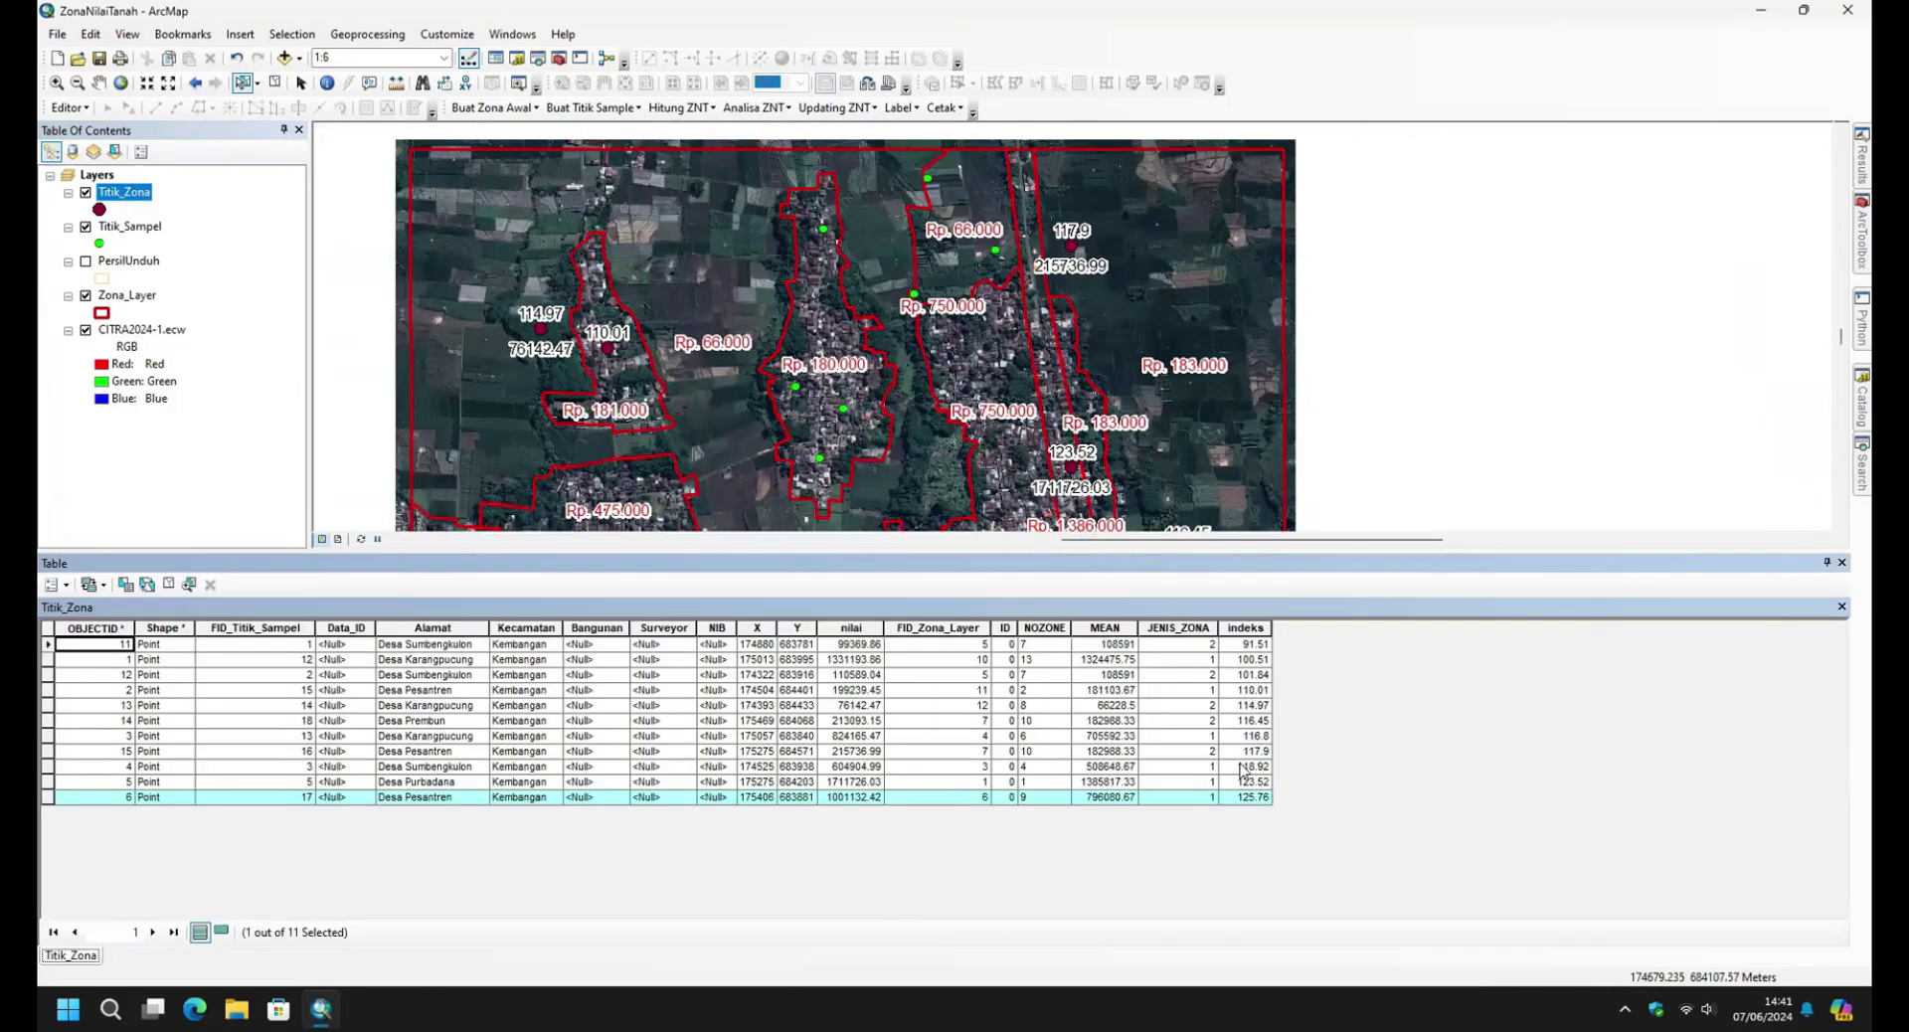
{"action": "left_click", "coordinate": [1246, 646]}
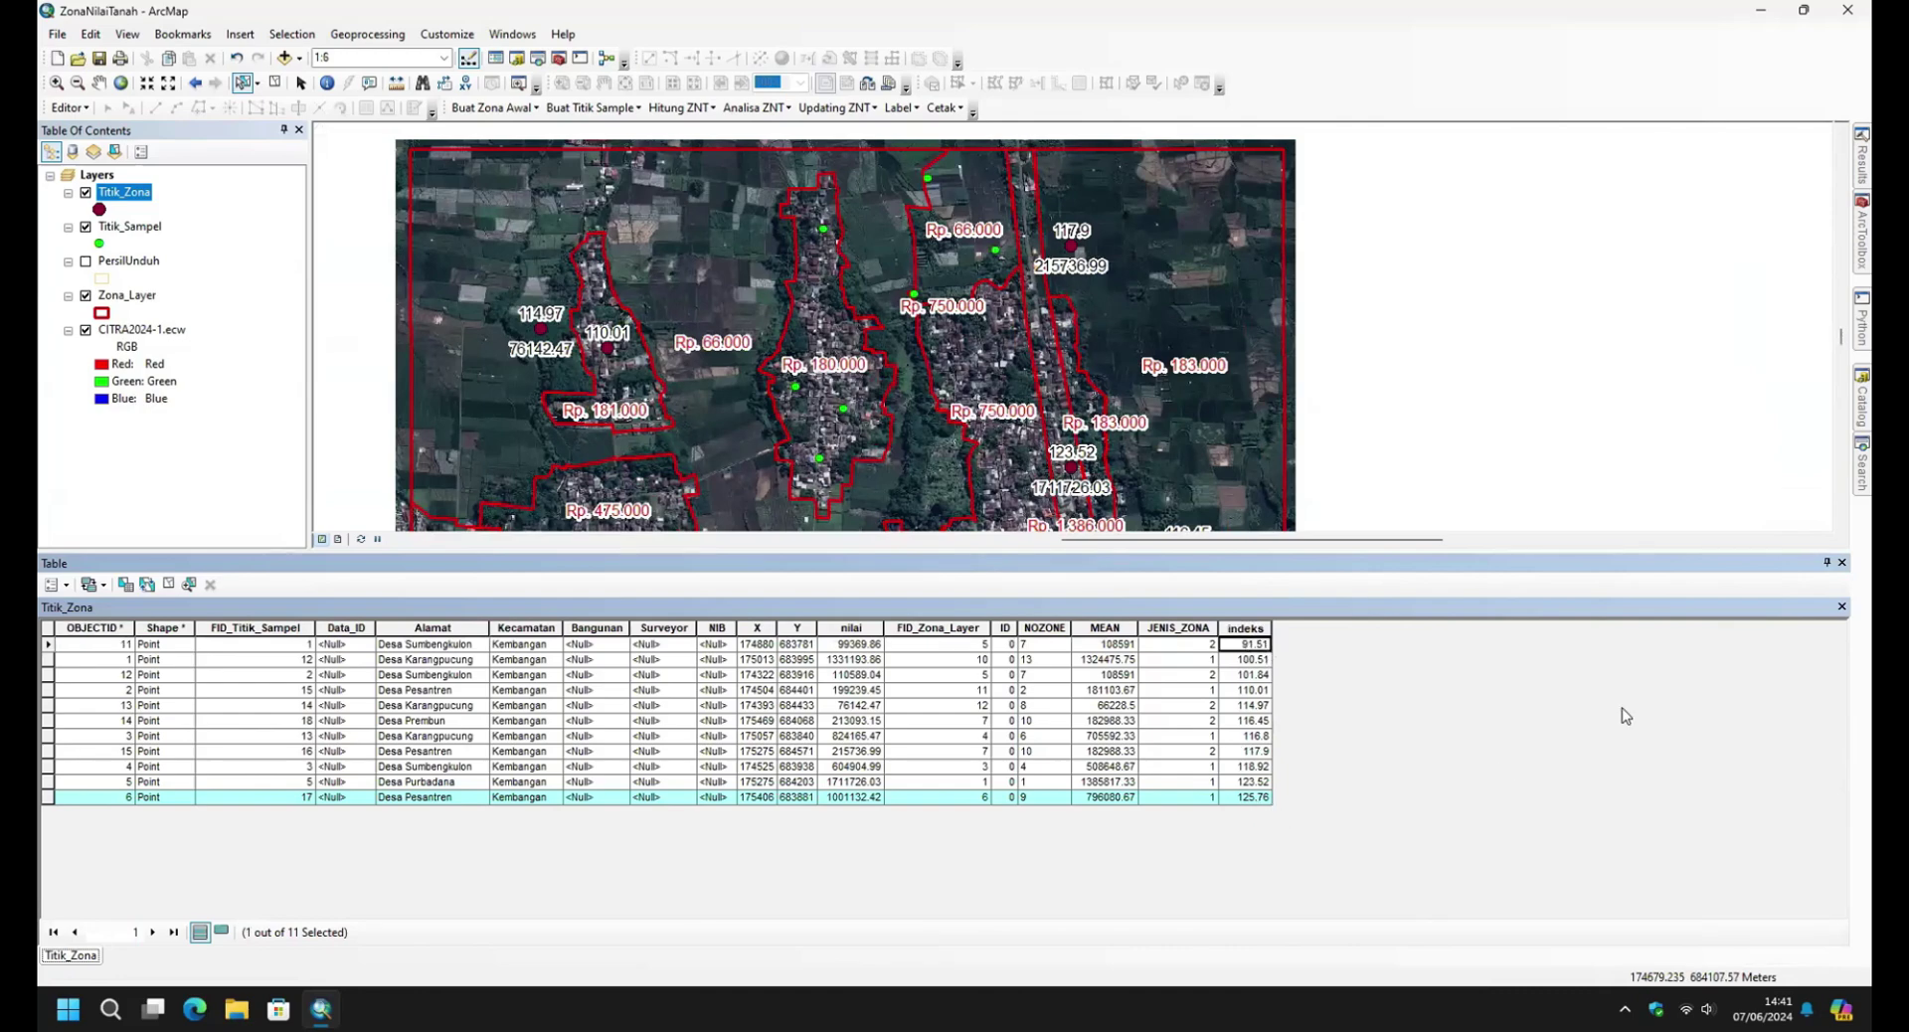
{"action": "left_click", "coordinate": [1842, 562]}
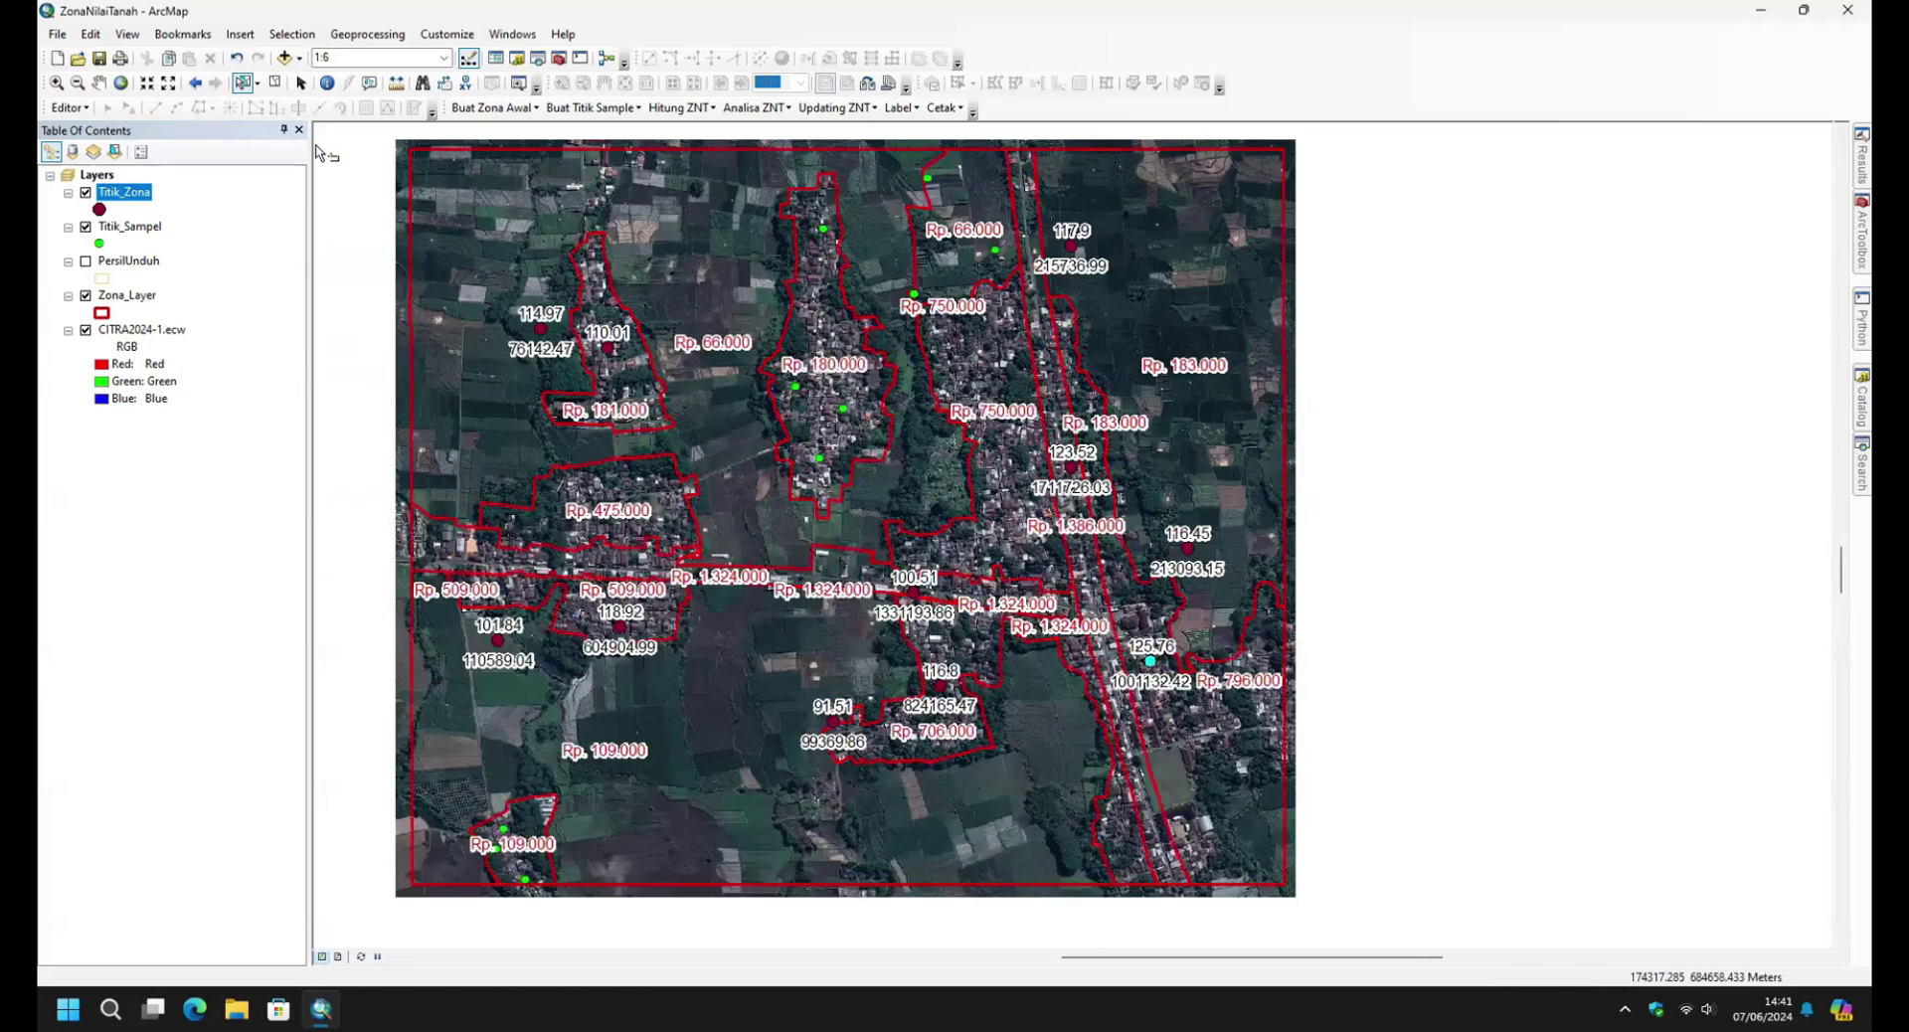
Clear the point selection and calculate the average index per land use with Hitung Indeks Rata Tiap Penggunaan.
{"action": "left_click", "coordinate": [854, 109]}
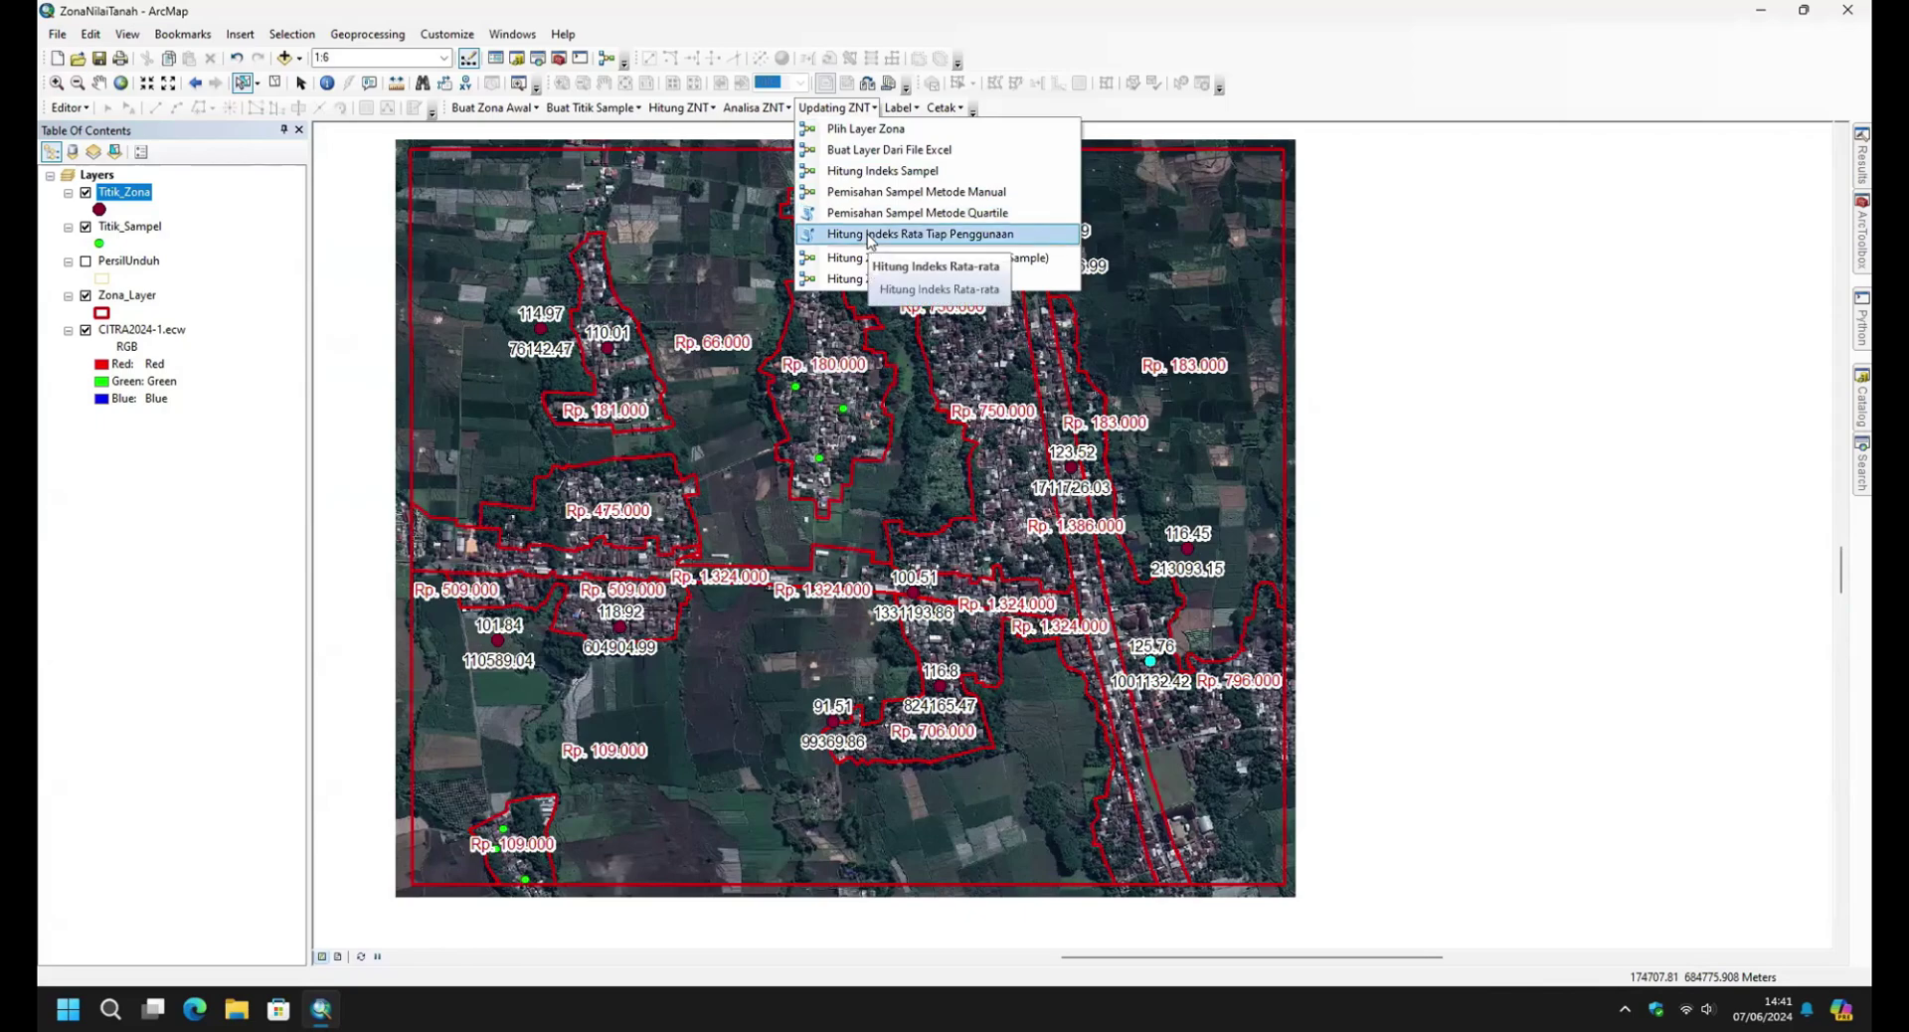
{"action": "left_click", "coordinate": [278, 87]}
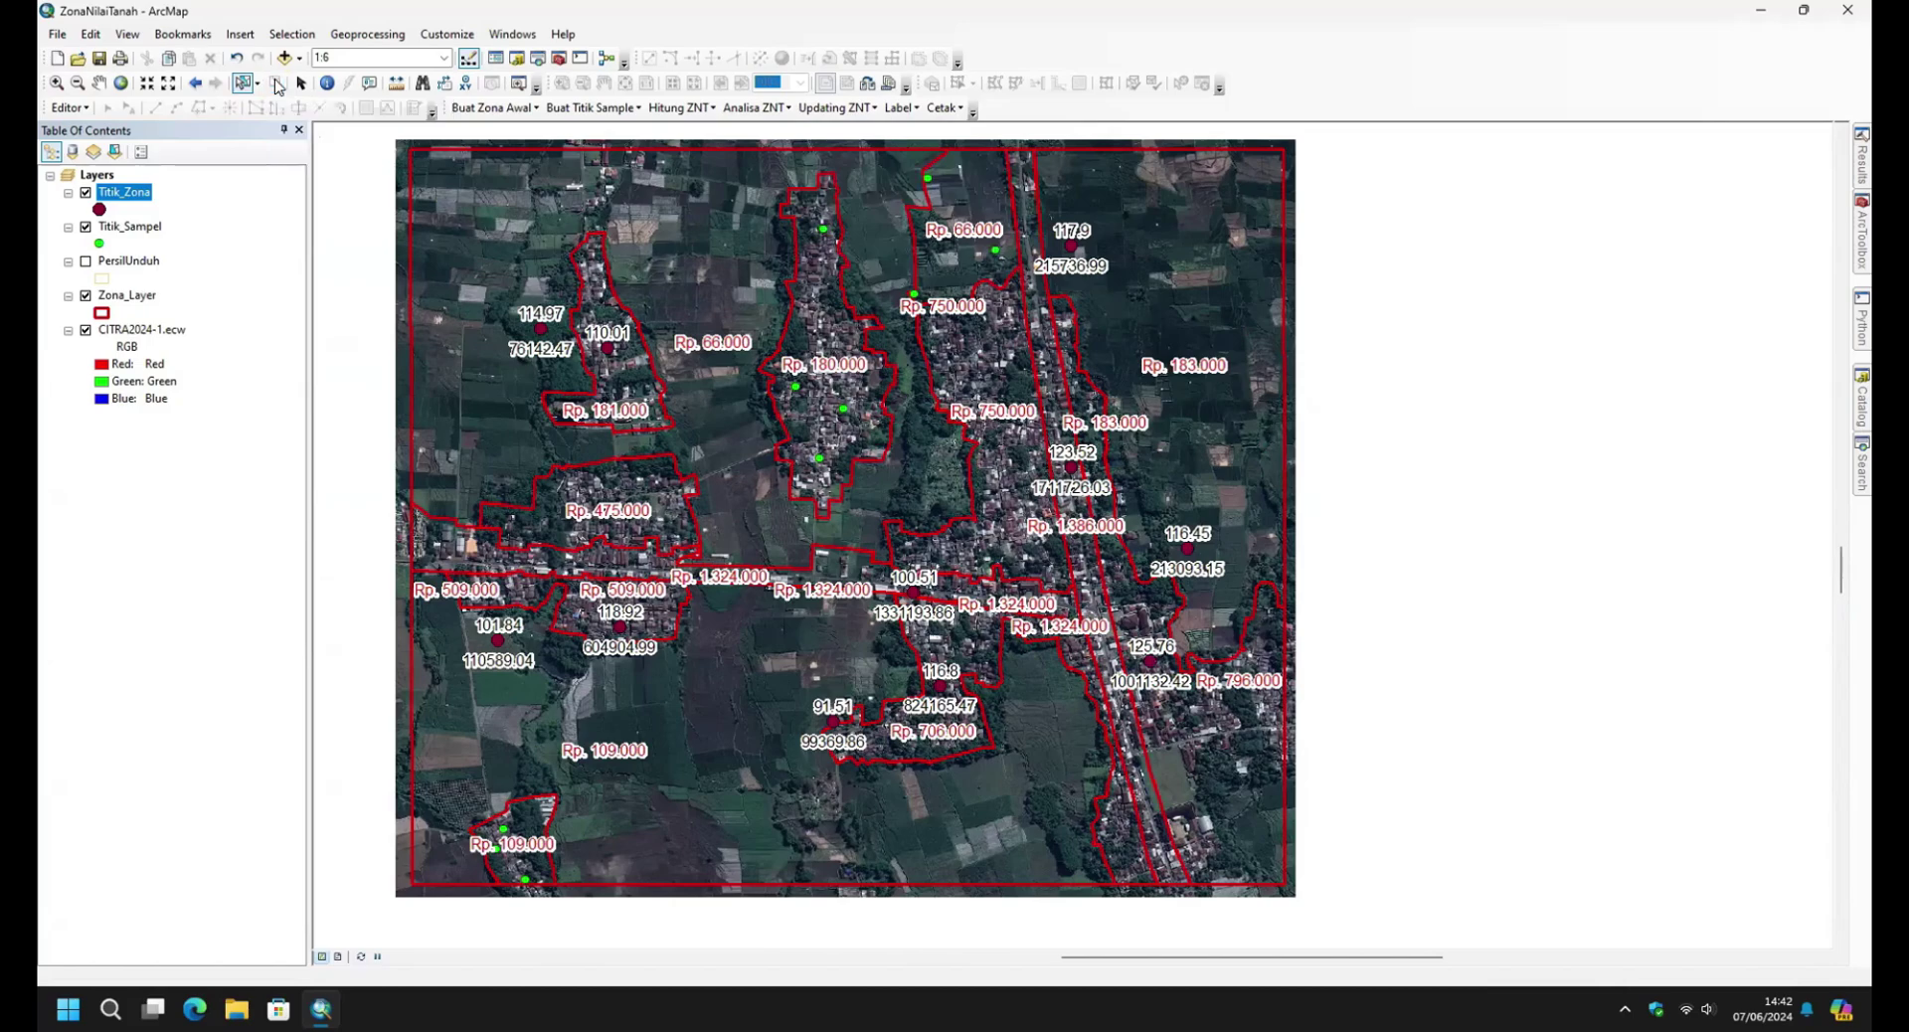
{"action": "left_click", "coordinate": [835, 108]}
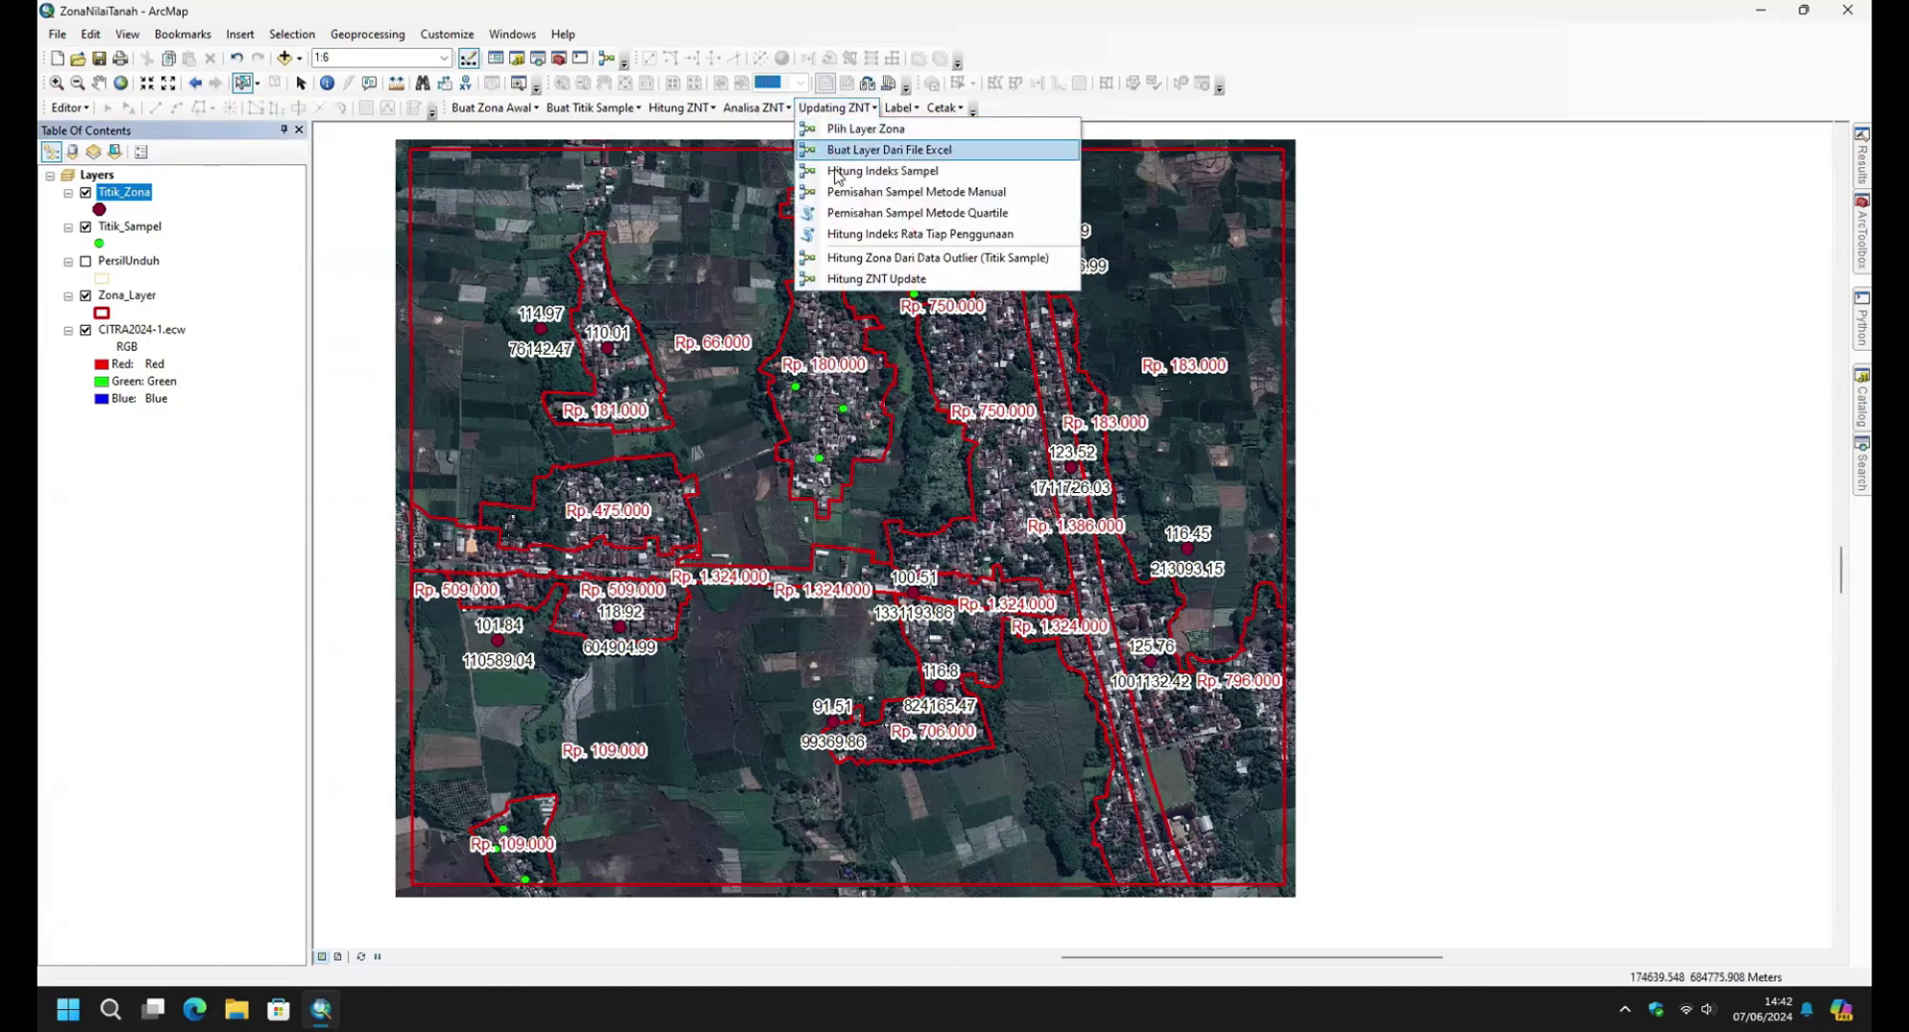
{"action": "left_click", "coordinate": [848, 236]}
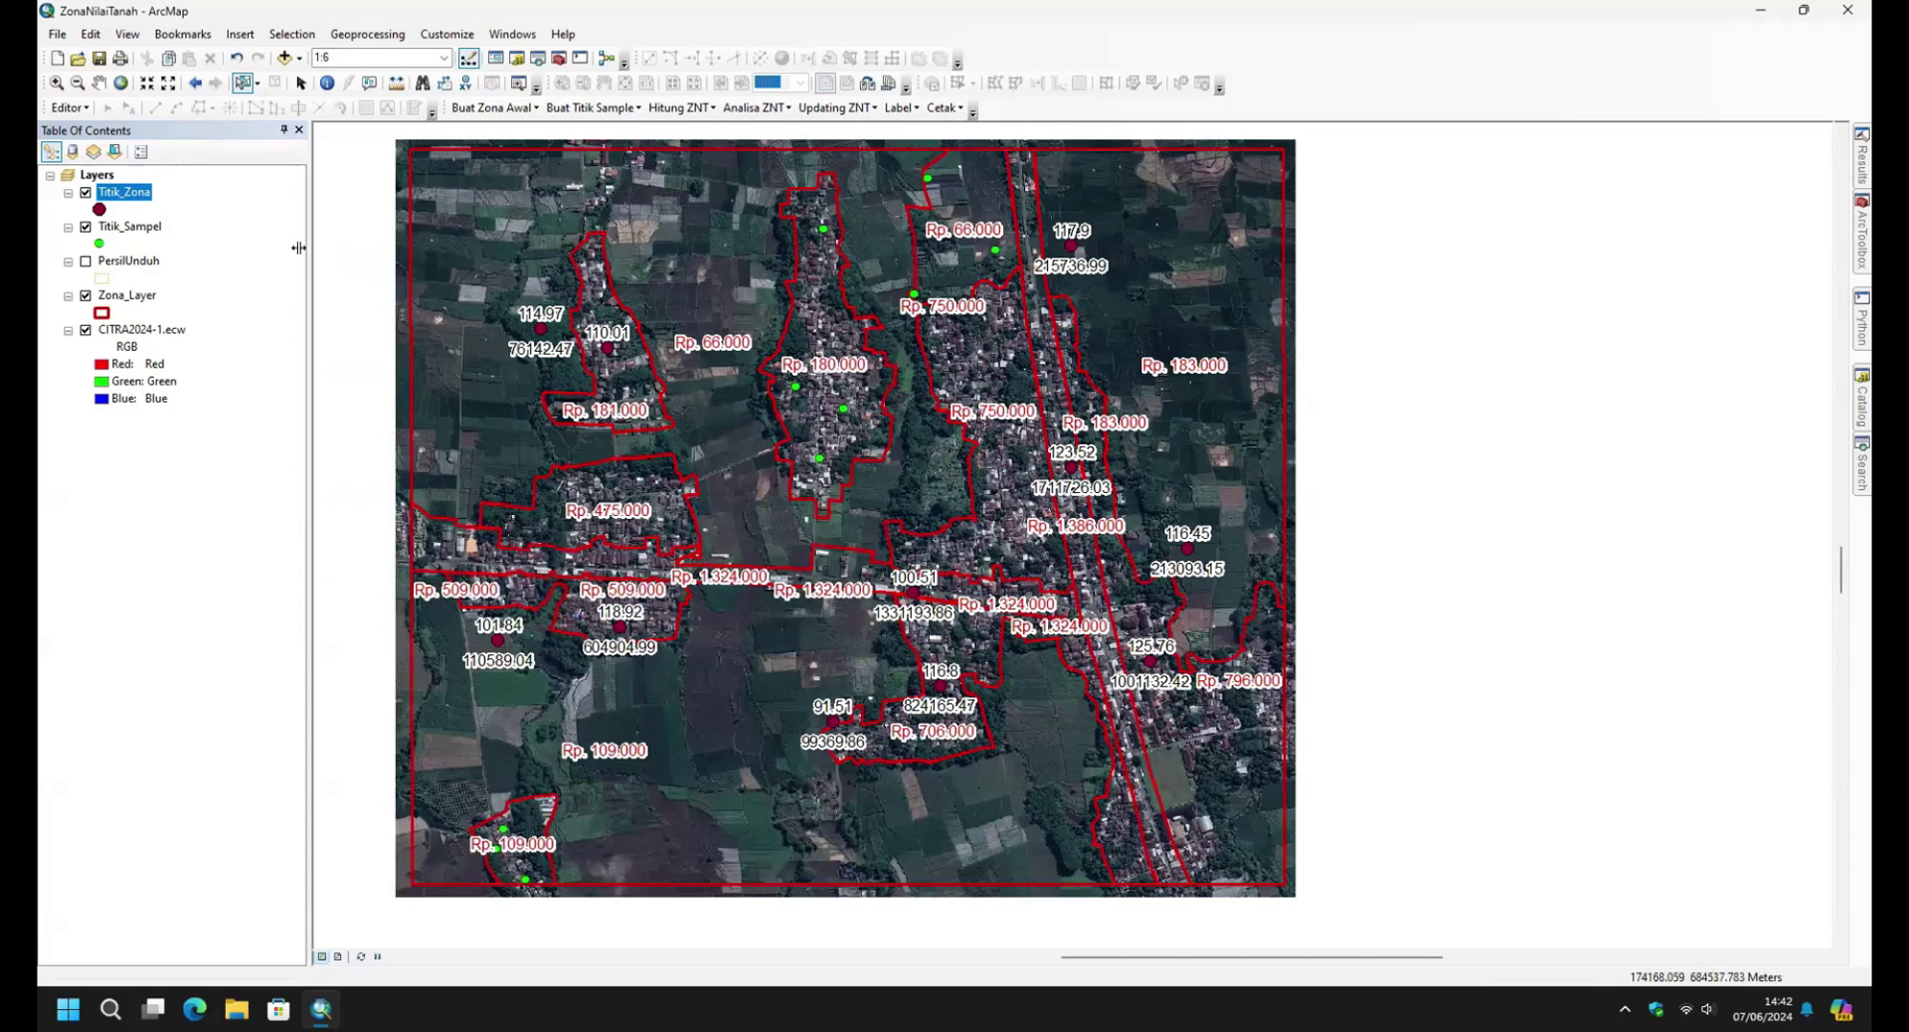
Open the Titik_Zona attribute table and compare the indeks_rata values for JENIS_ZONA 1 and 2.
{"action": "right_click", "coordinate": [130, 205]}
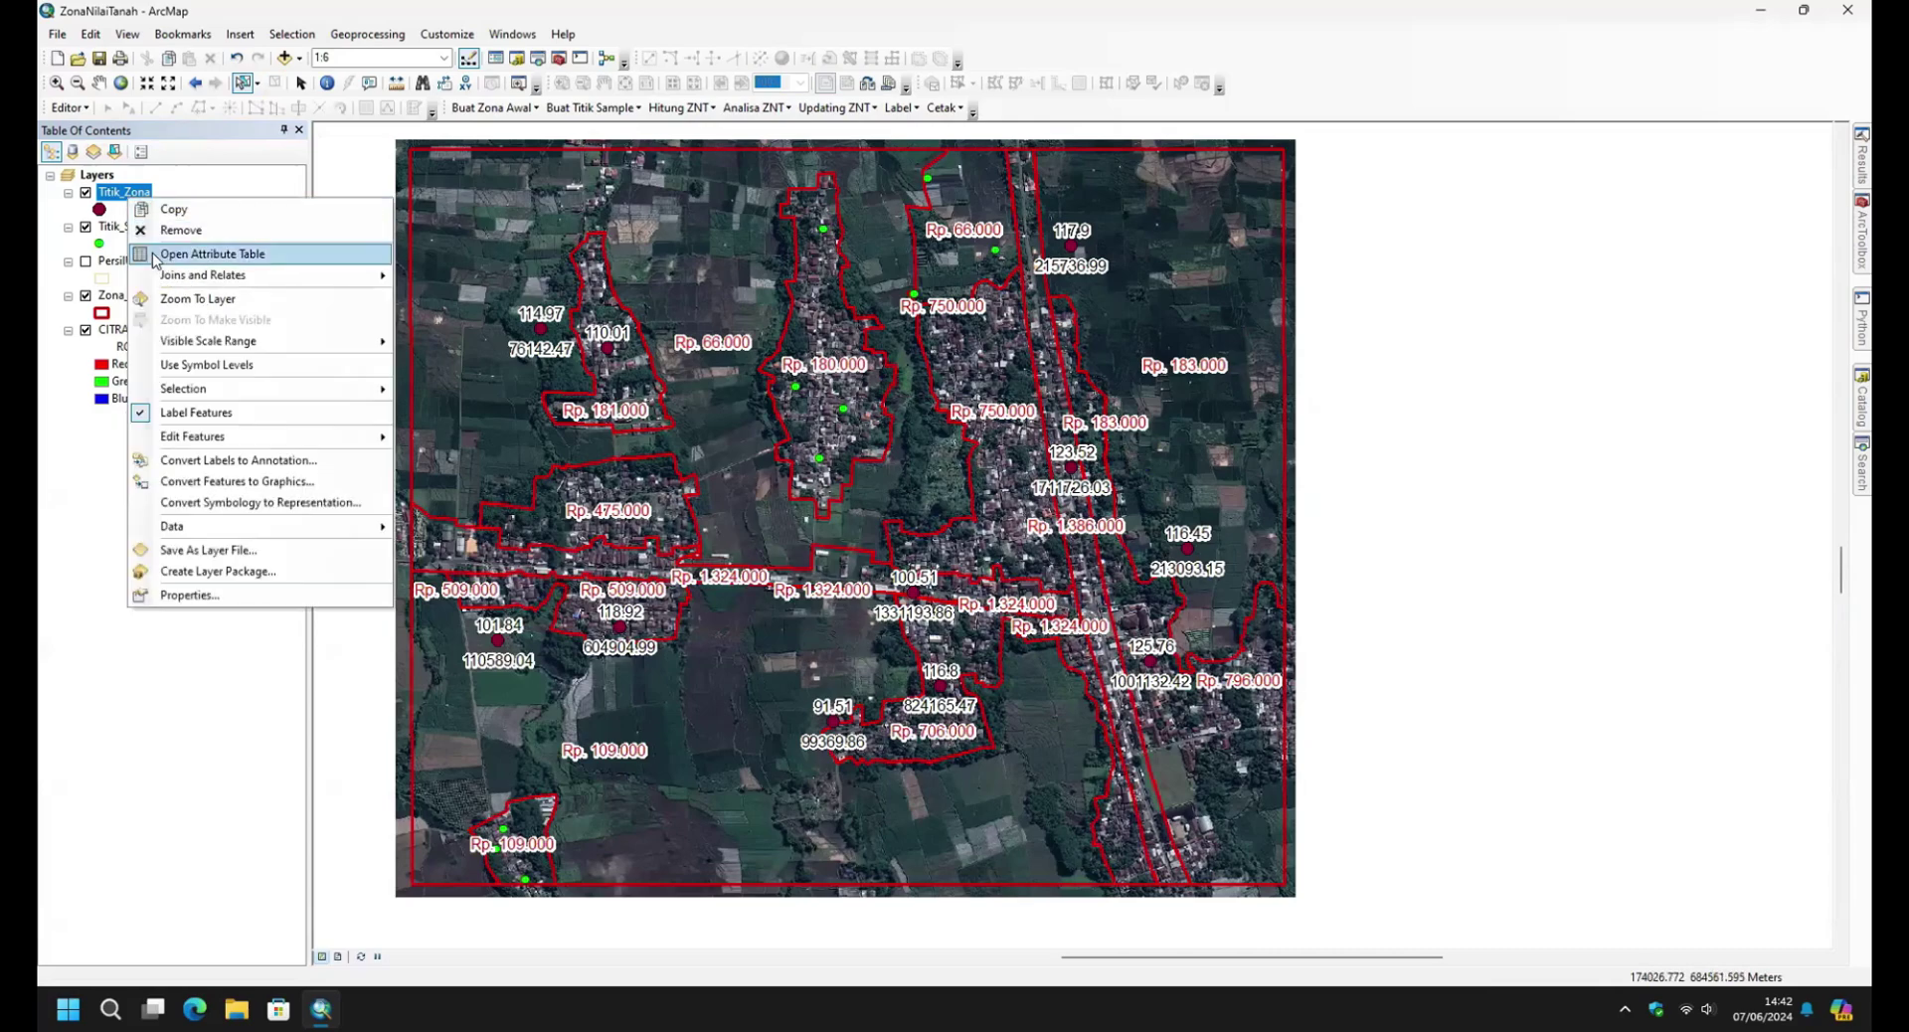
{"action": "left_click", "coordinate": [174, 257]}
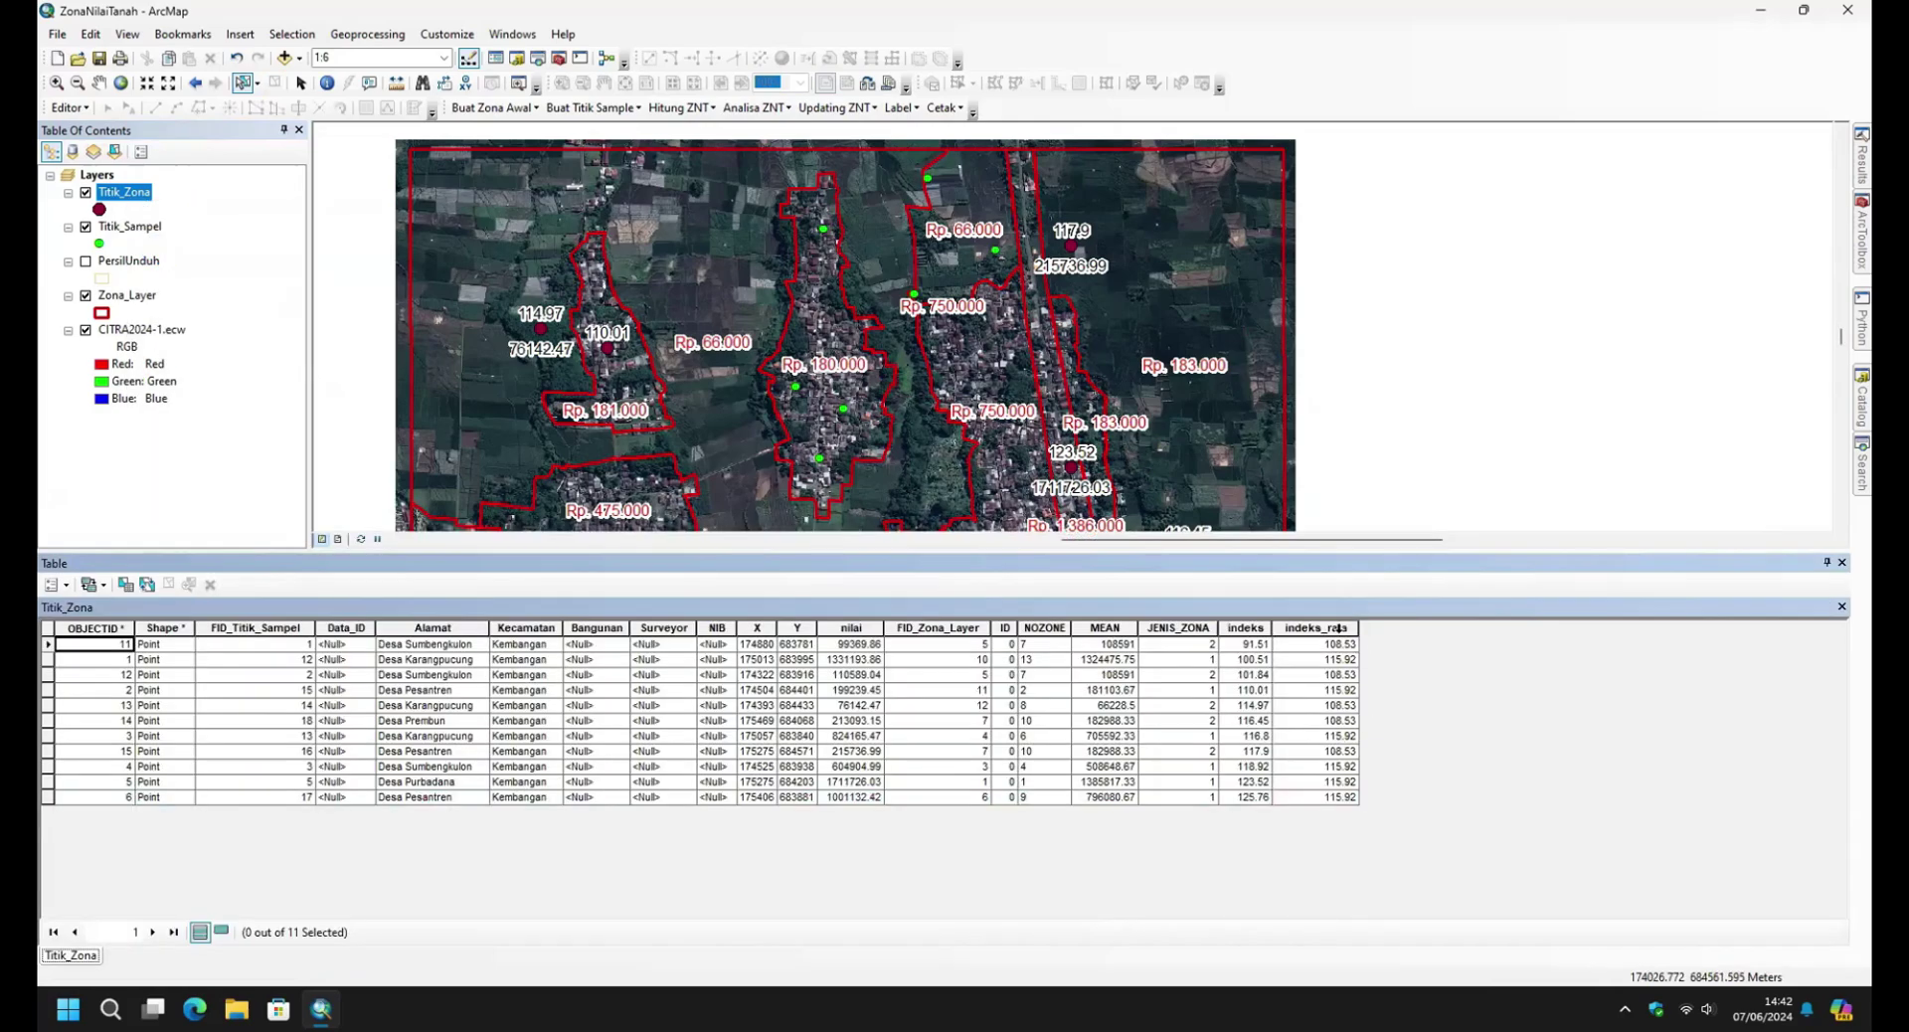
{"action": "left_click", "coordinate": [1333, 628]}
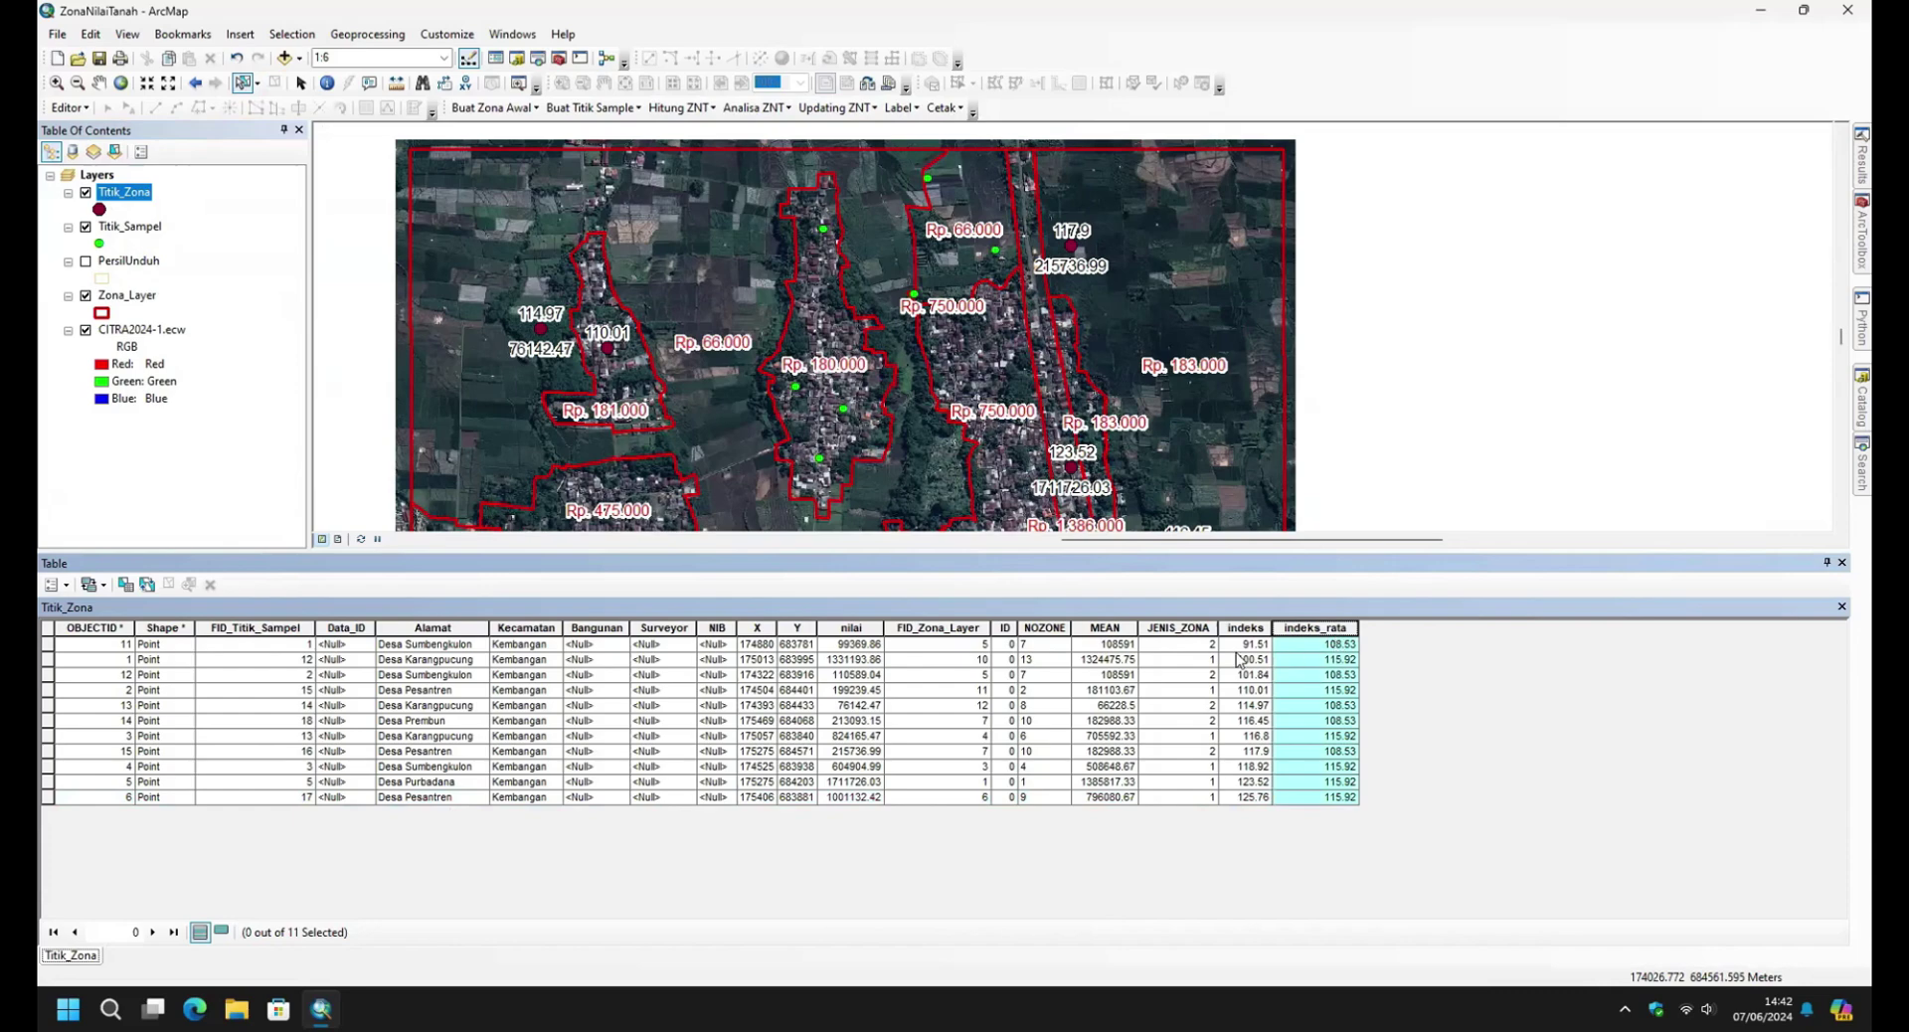
{"action": "left_click", "coordinate": [1194, 647]}
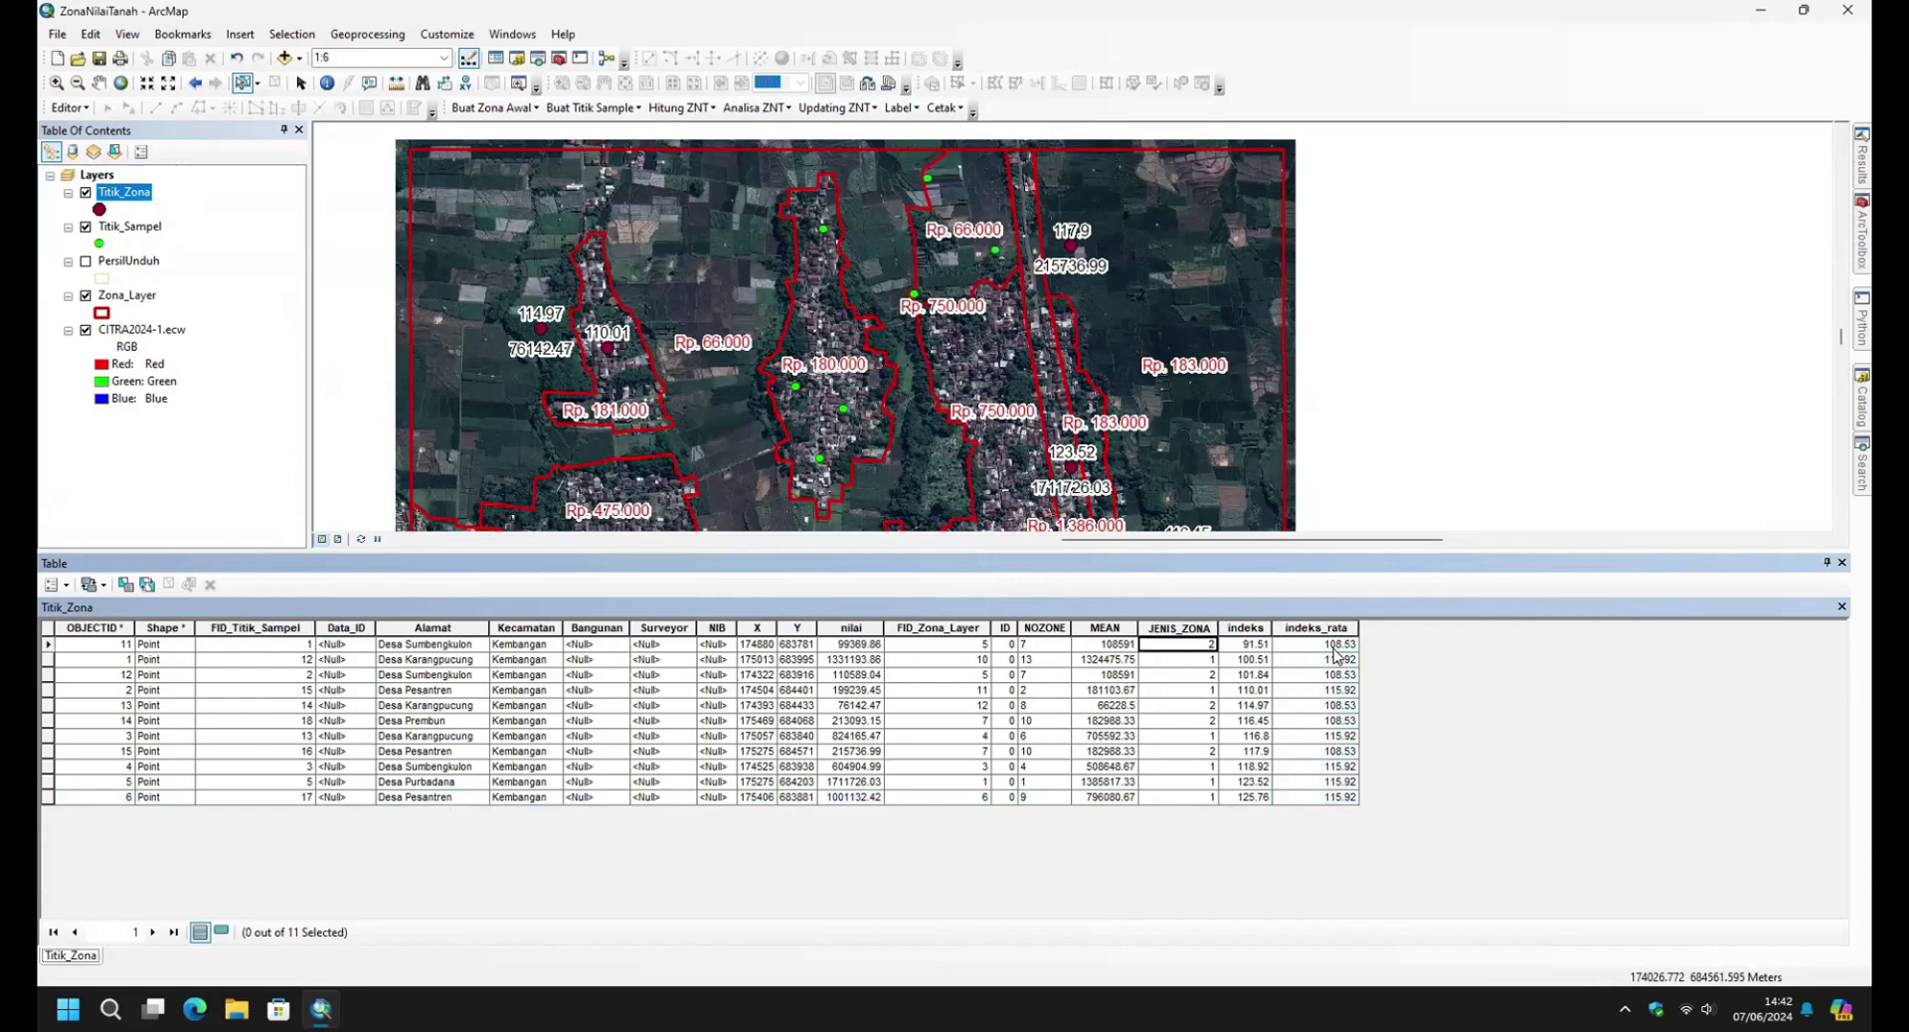
{"action": "left_click", "coordinate": [1193, 660]}
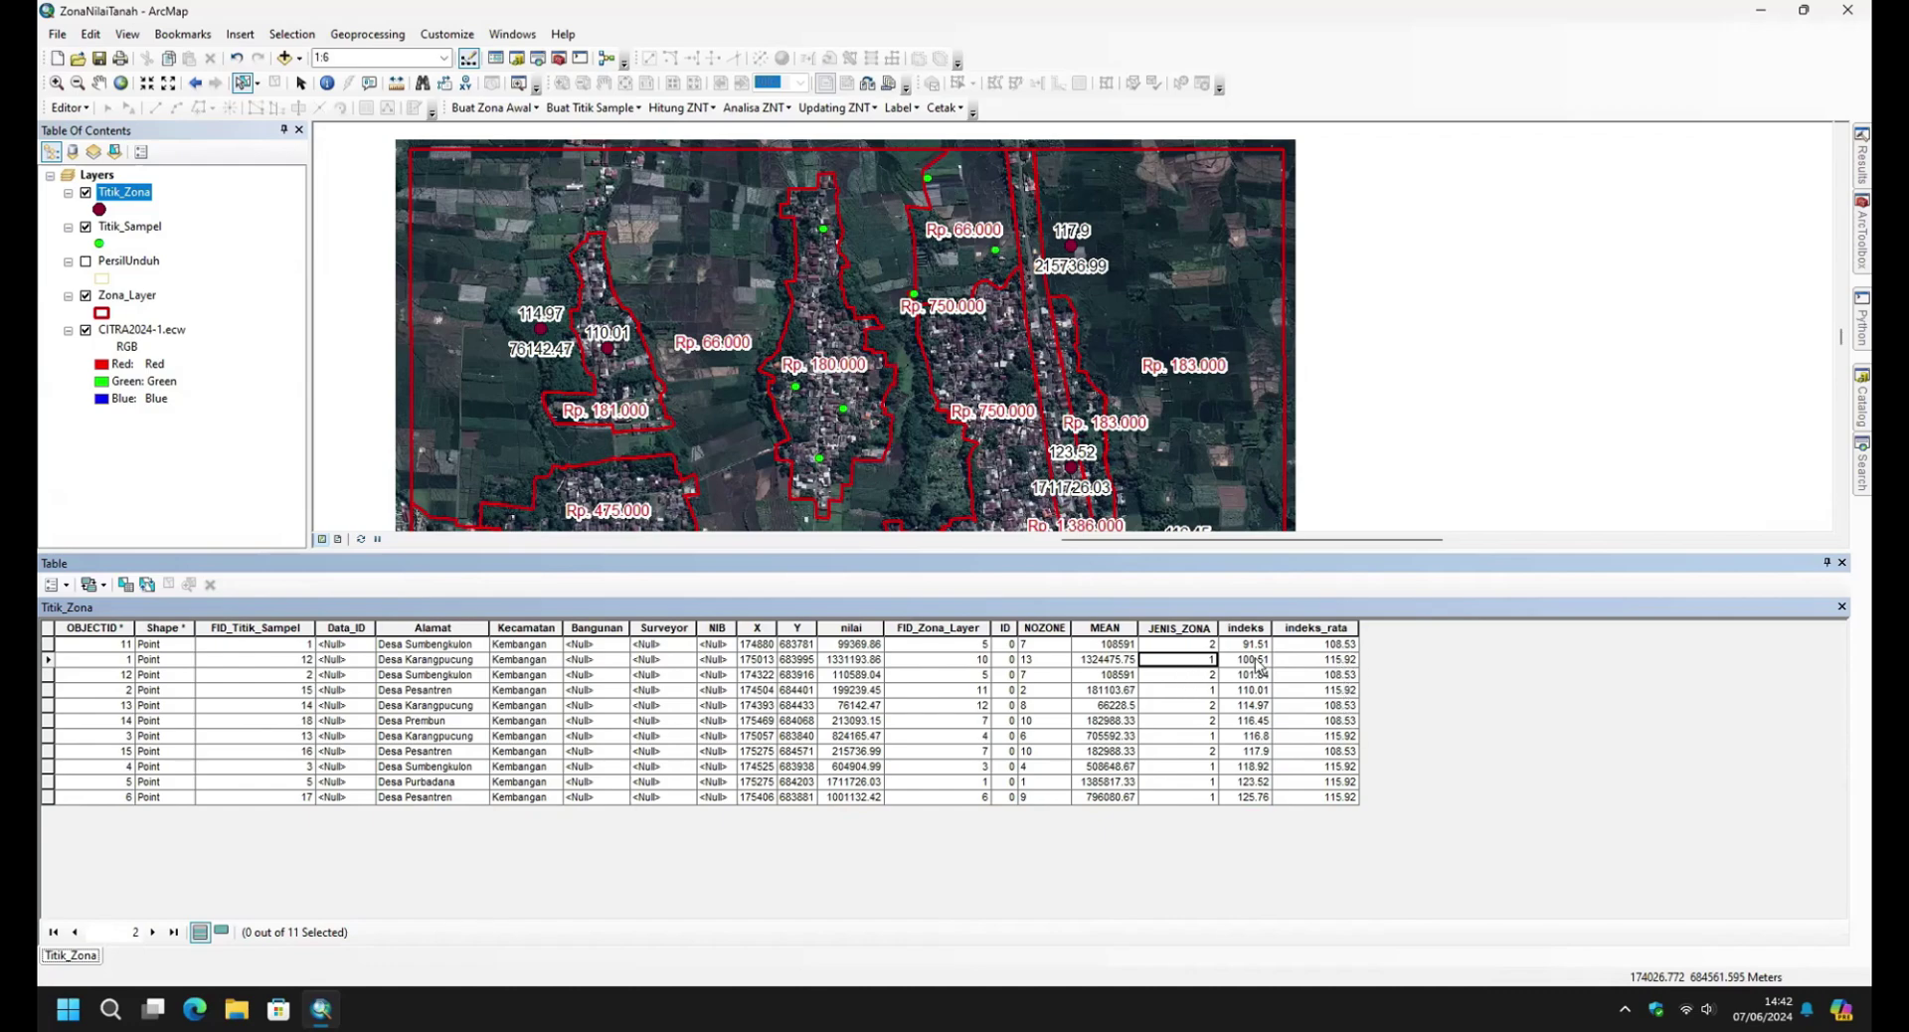
{"action": "left_click", "coordinate": [1350, 660]}
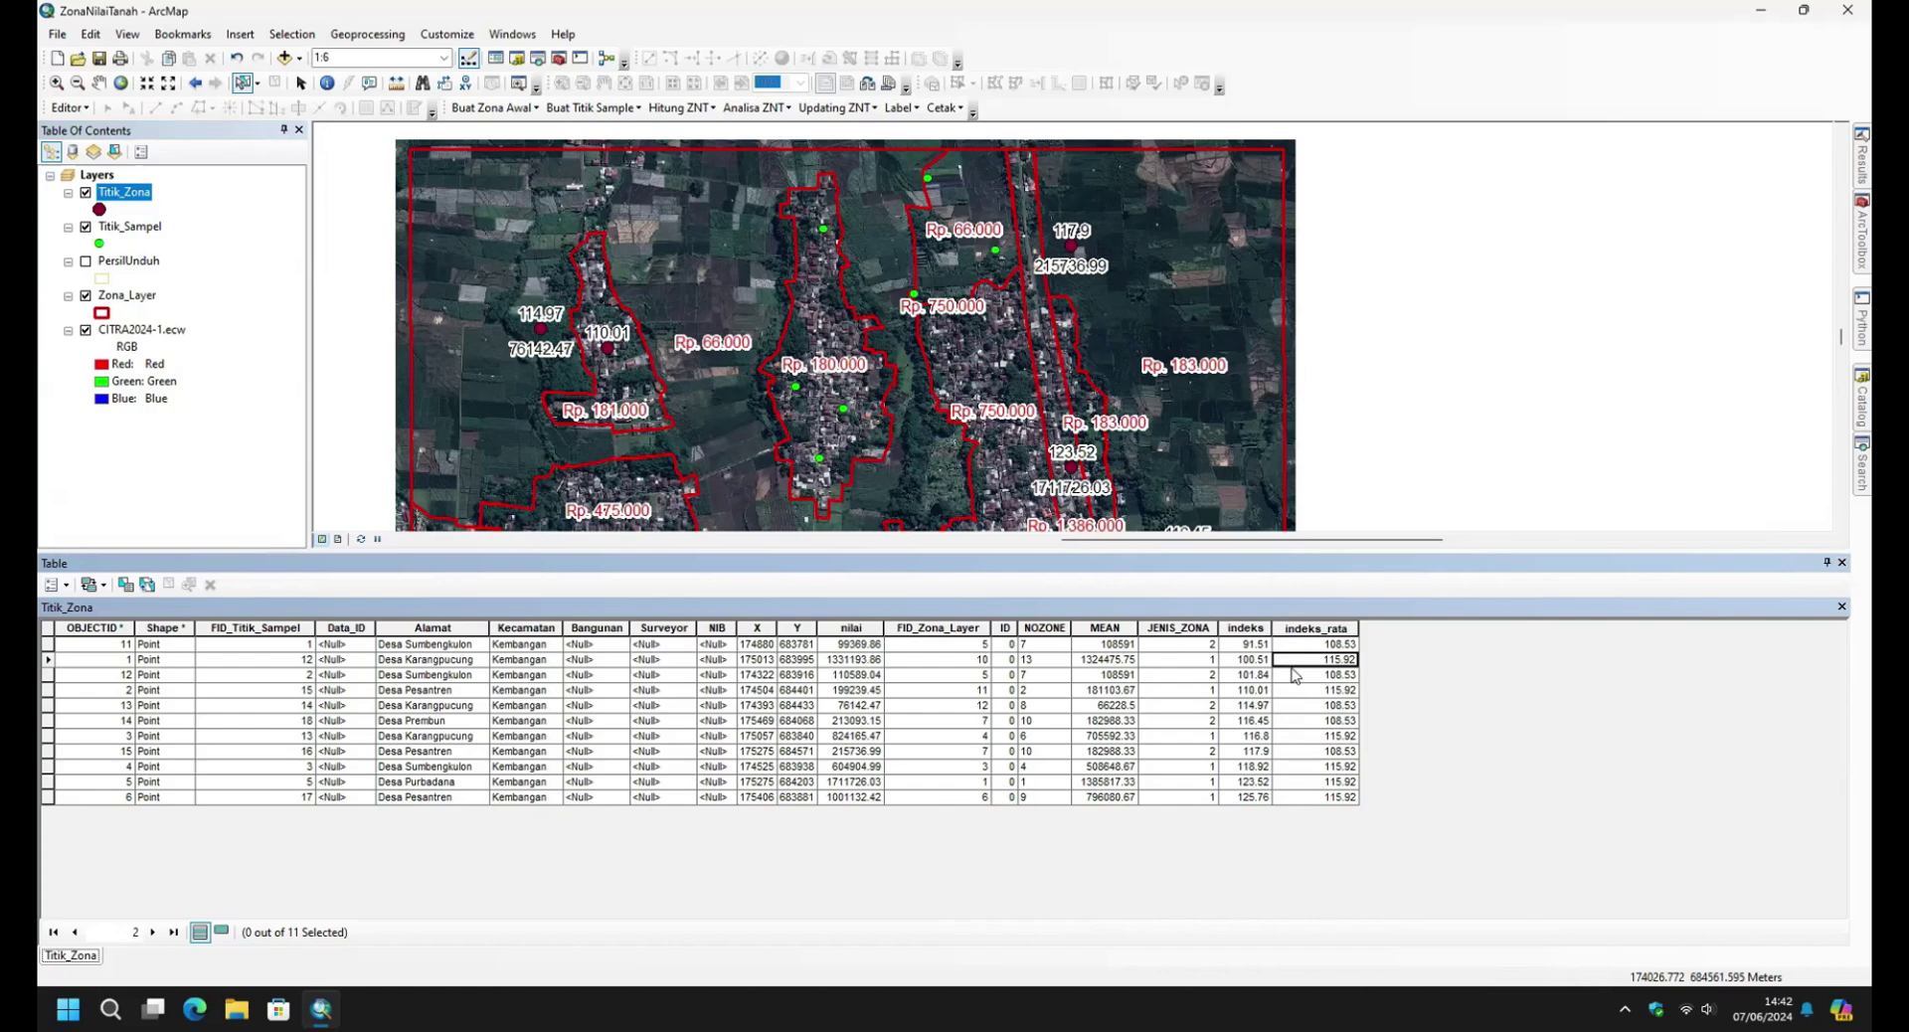
Check the highest-index record in the Titik_Zona table against its indeks_rata value, and close the table.
{"action": "left_click", "coordinate": [1251, 797]}
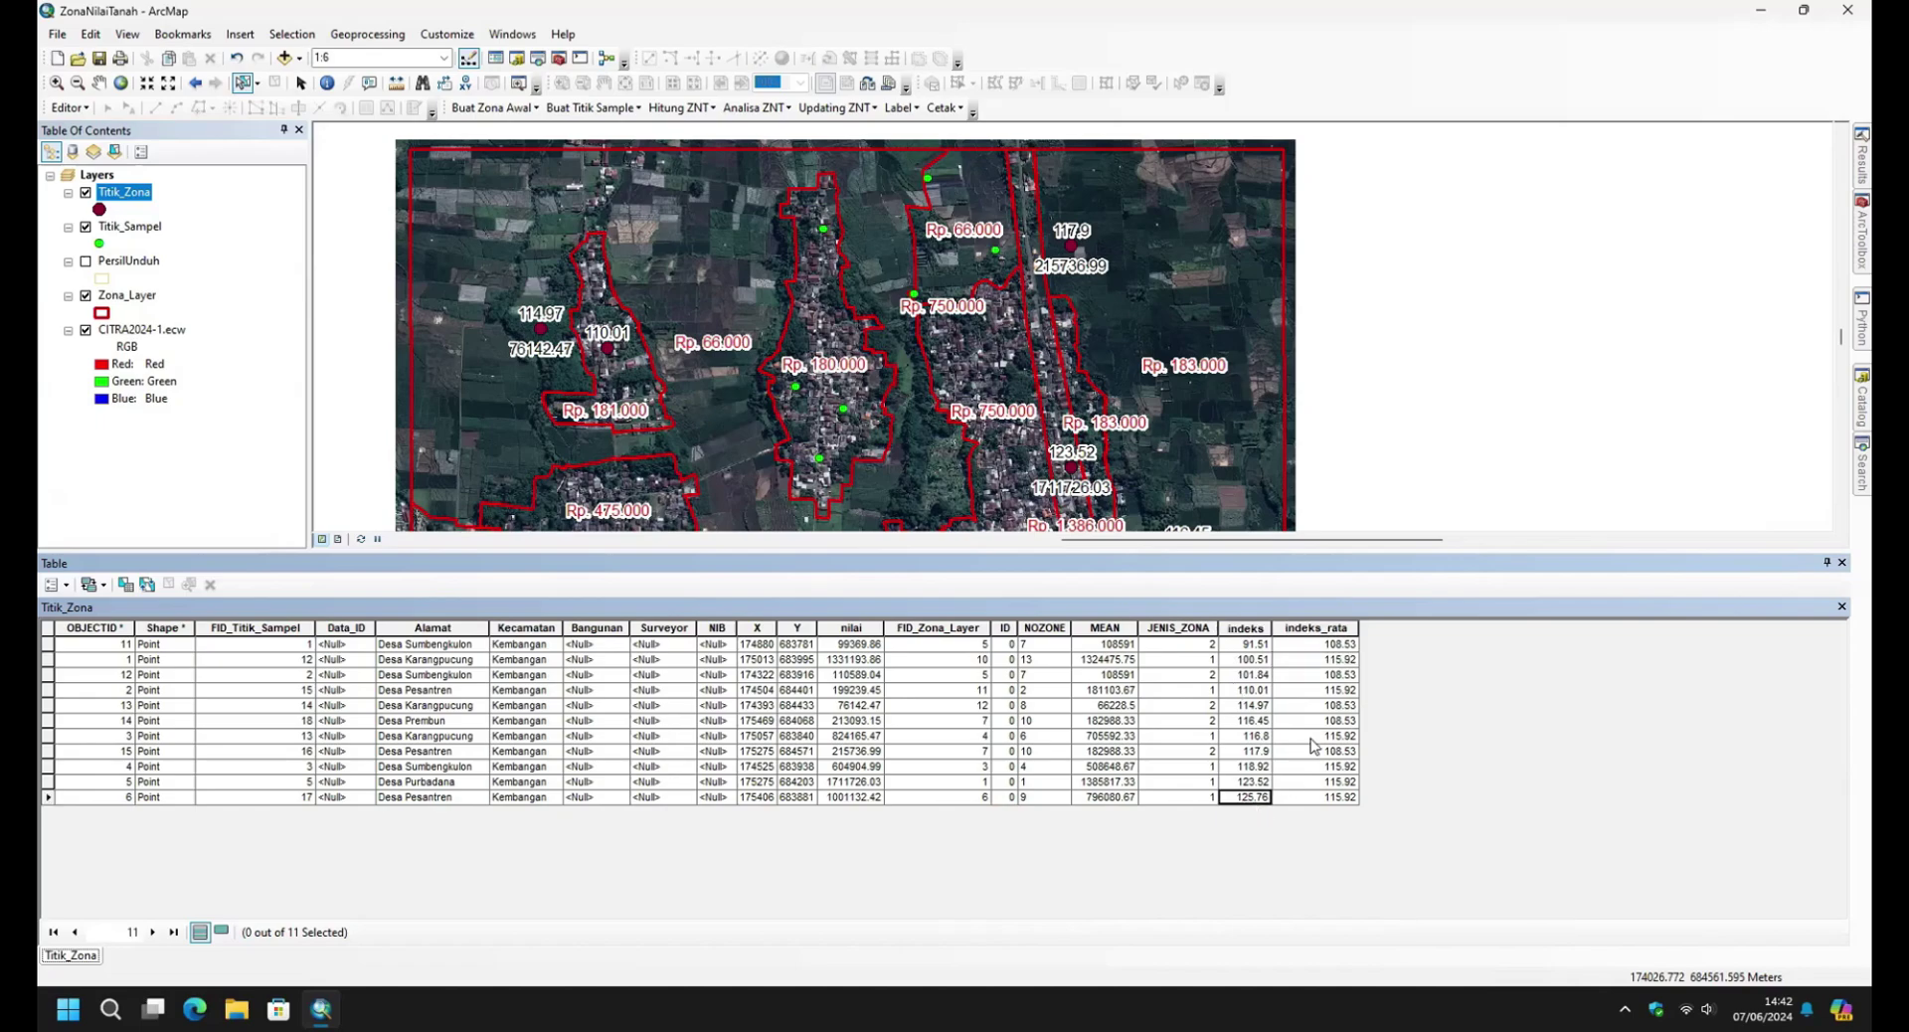
{"action": "left_click", "coordinate": [1842, 563]}
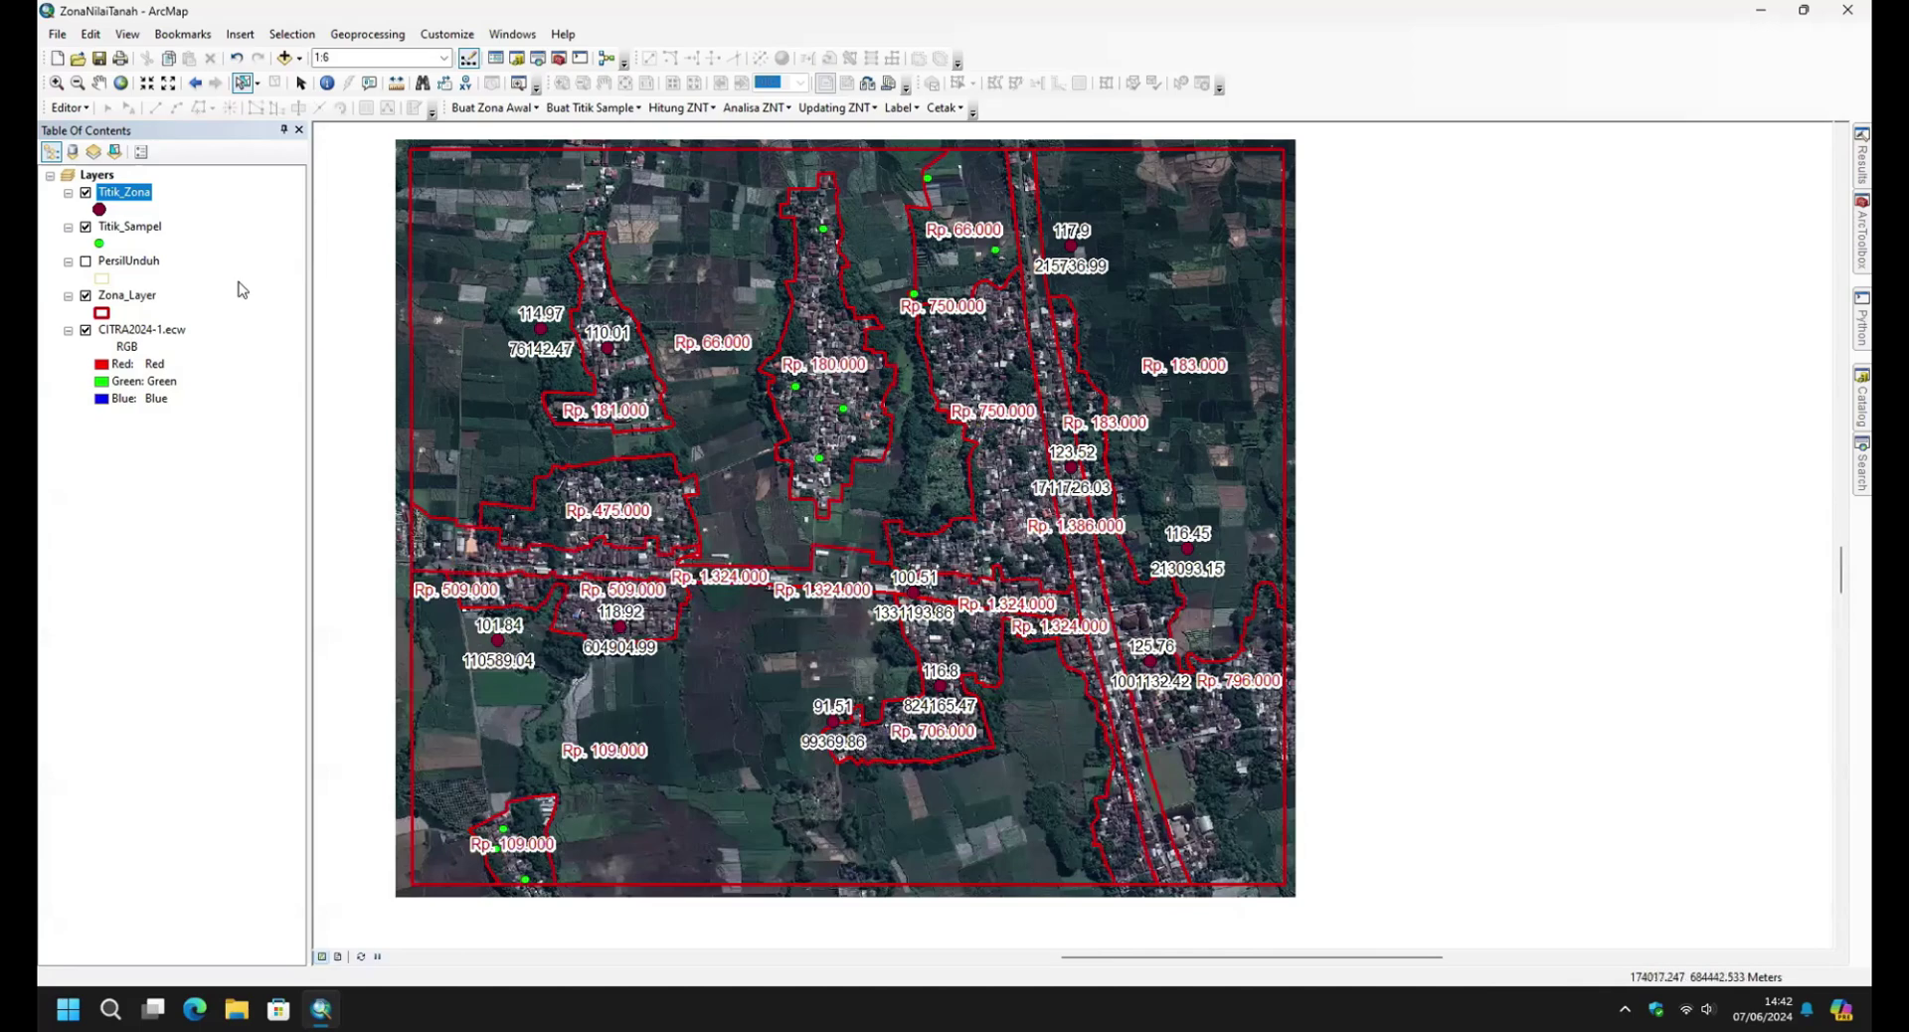
{"action": "left_click", "coordinate": [840, 109]}
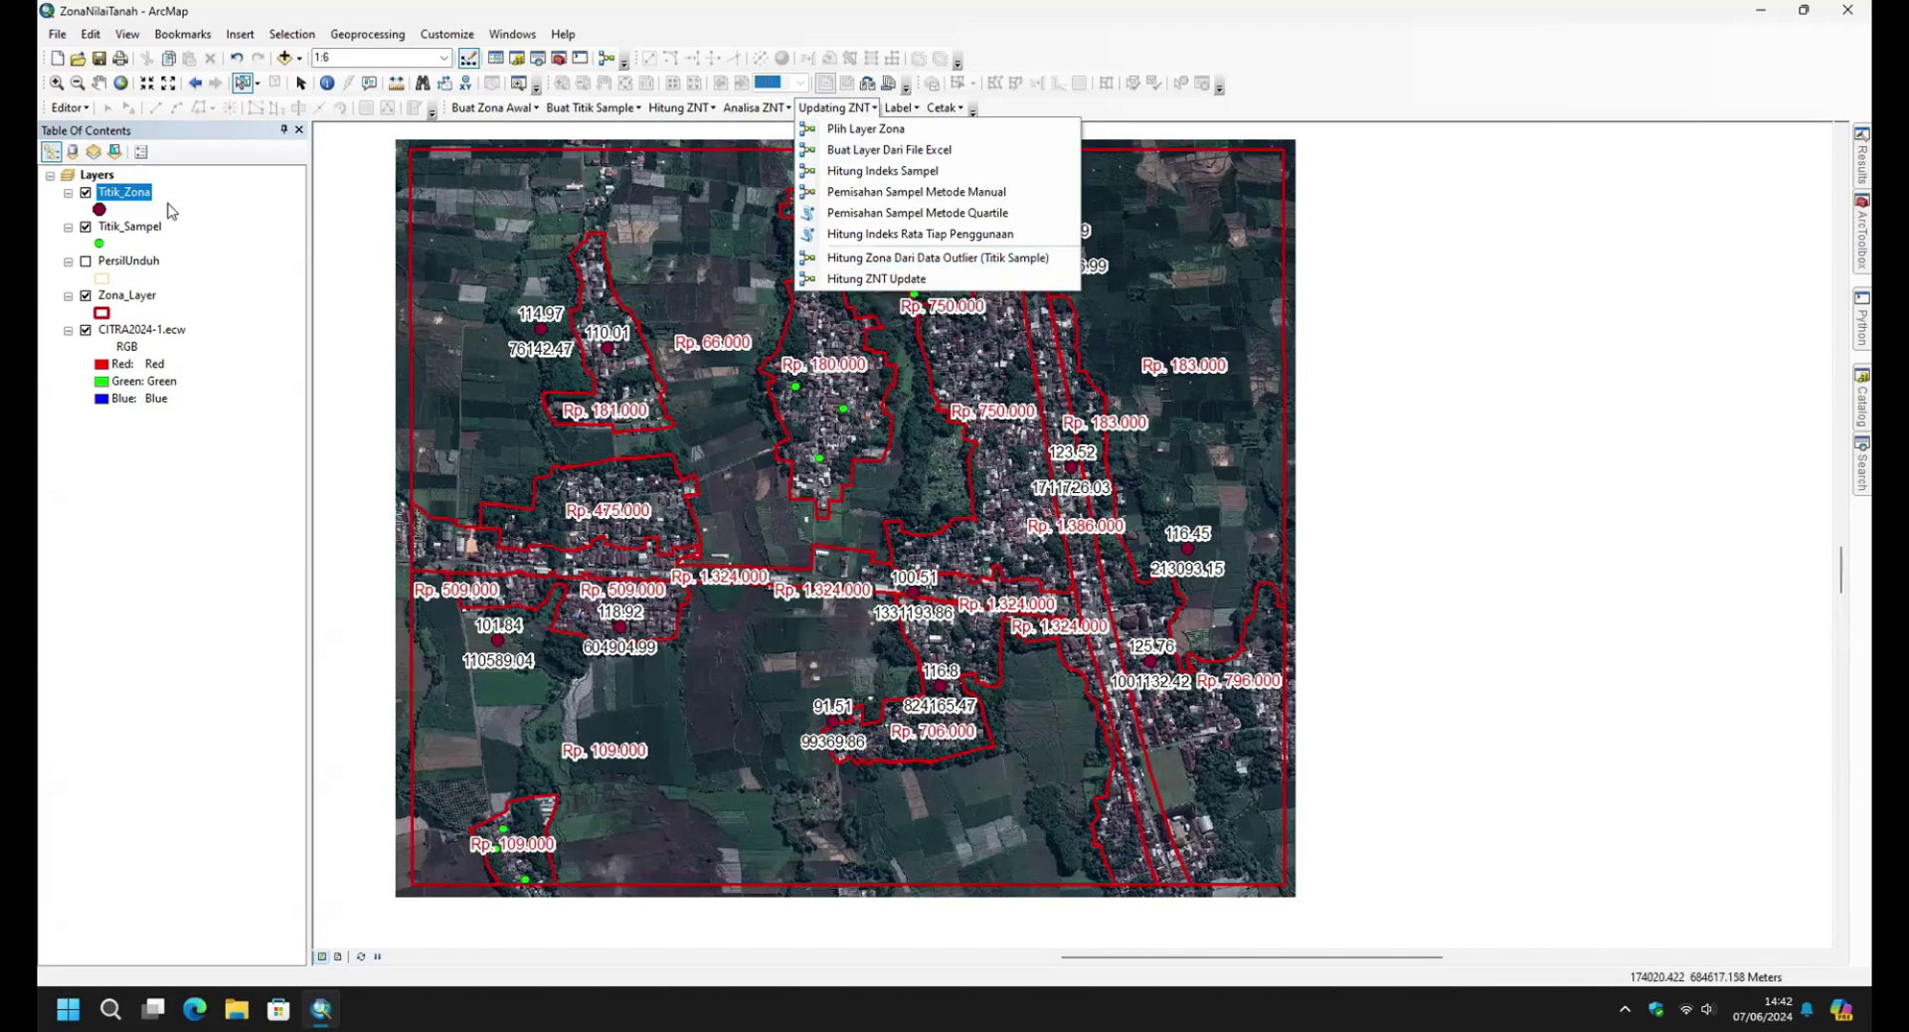
Start exporting all Zona_Layer features and choose the folder 2. file updating (.shp) inside C:\Geospasial\2. Latihan Updating ZNT as the destination.
{"action": "left_click", "coordinate": [125, 297]}
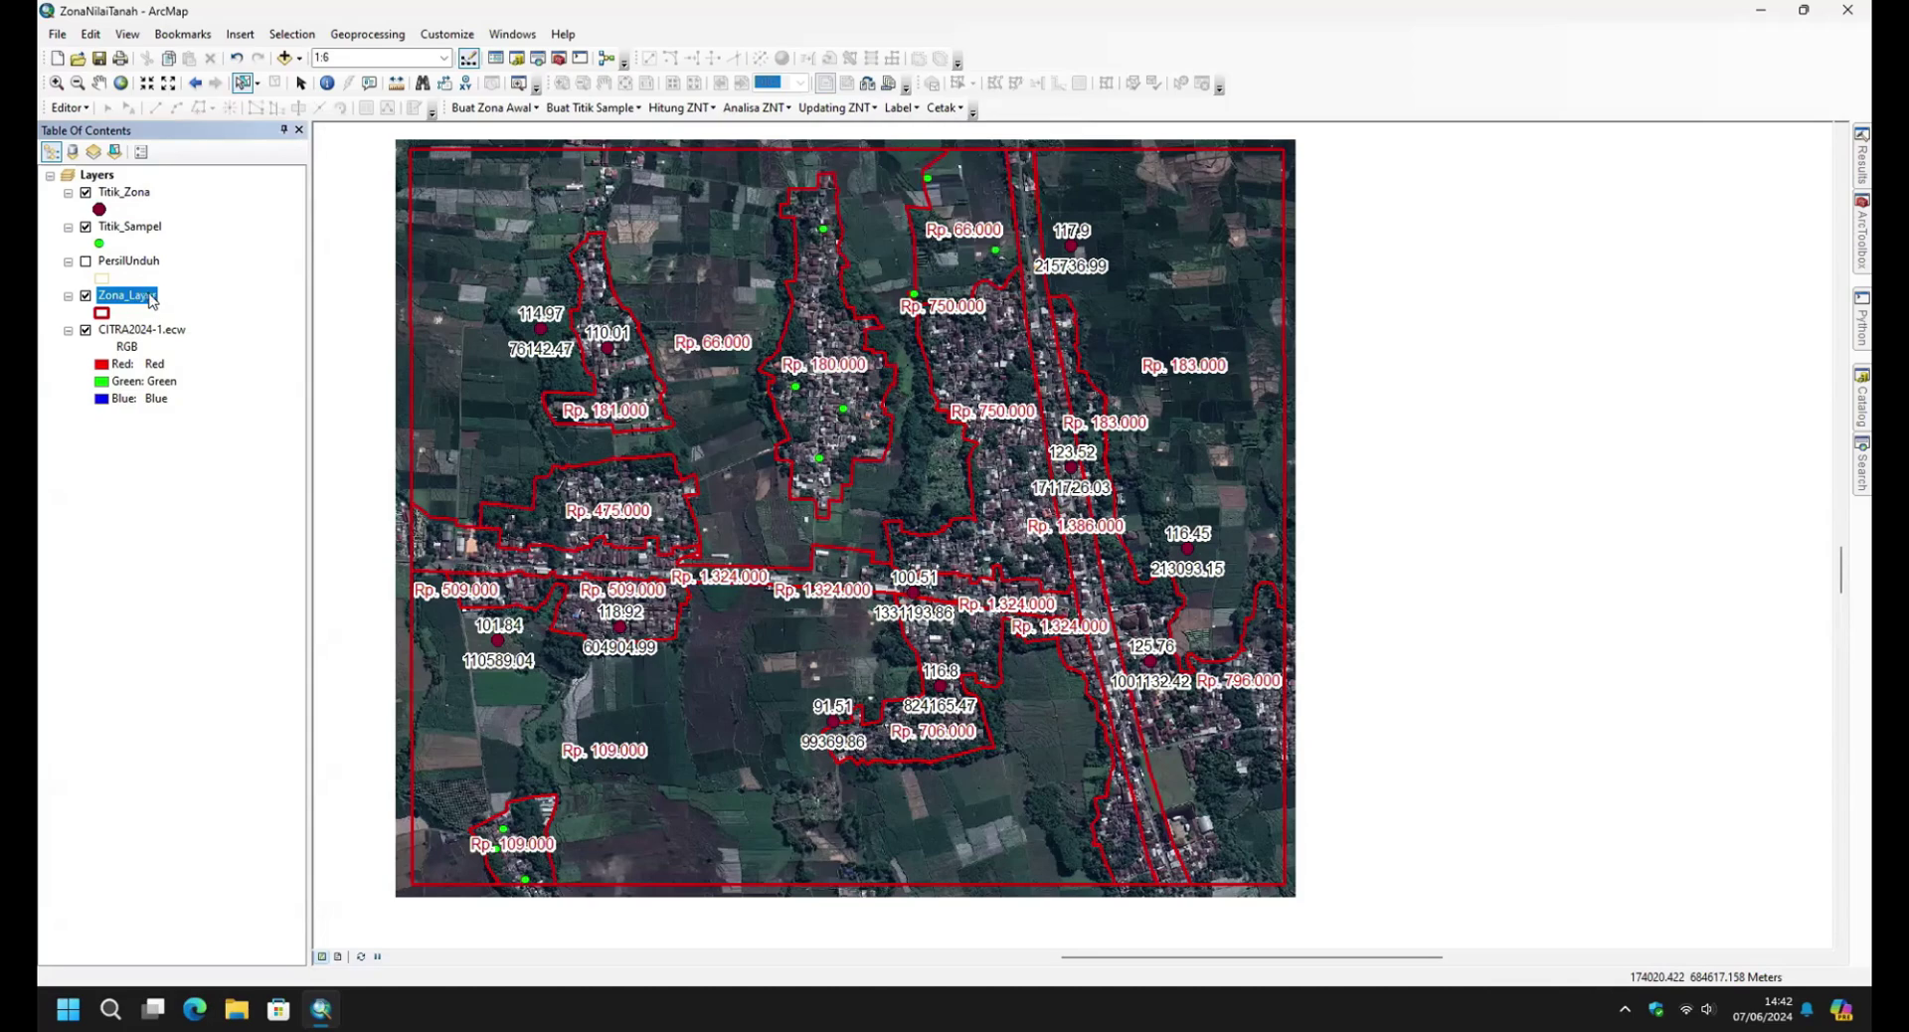
{"action": "right_click", "coordinate": [133, 296]}
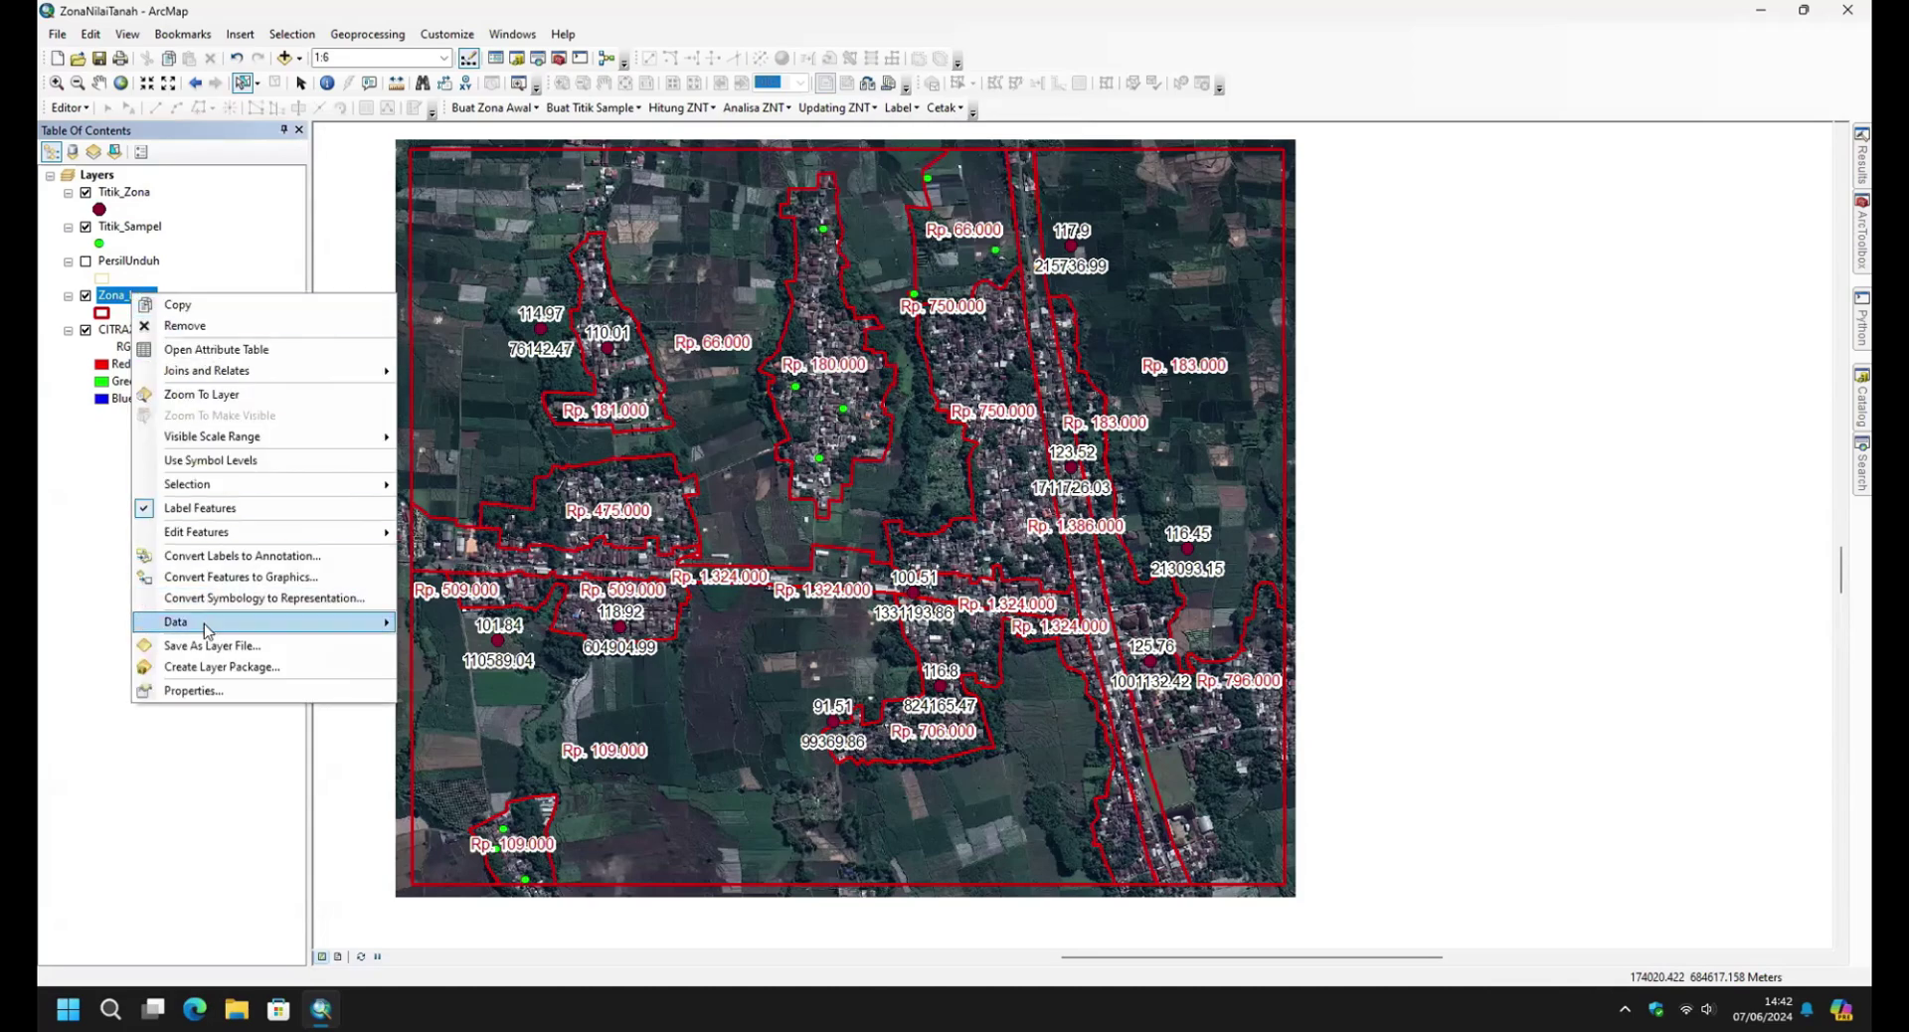
{"action": "mouse_move", "coordinate": [243, 630]}
{"action": "left_click", "coordinate": [458, 646]}
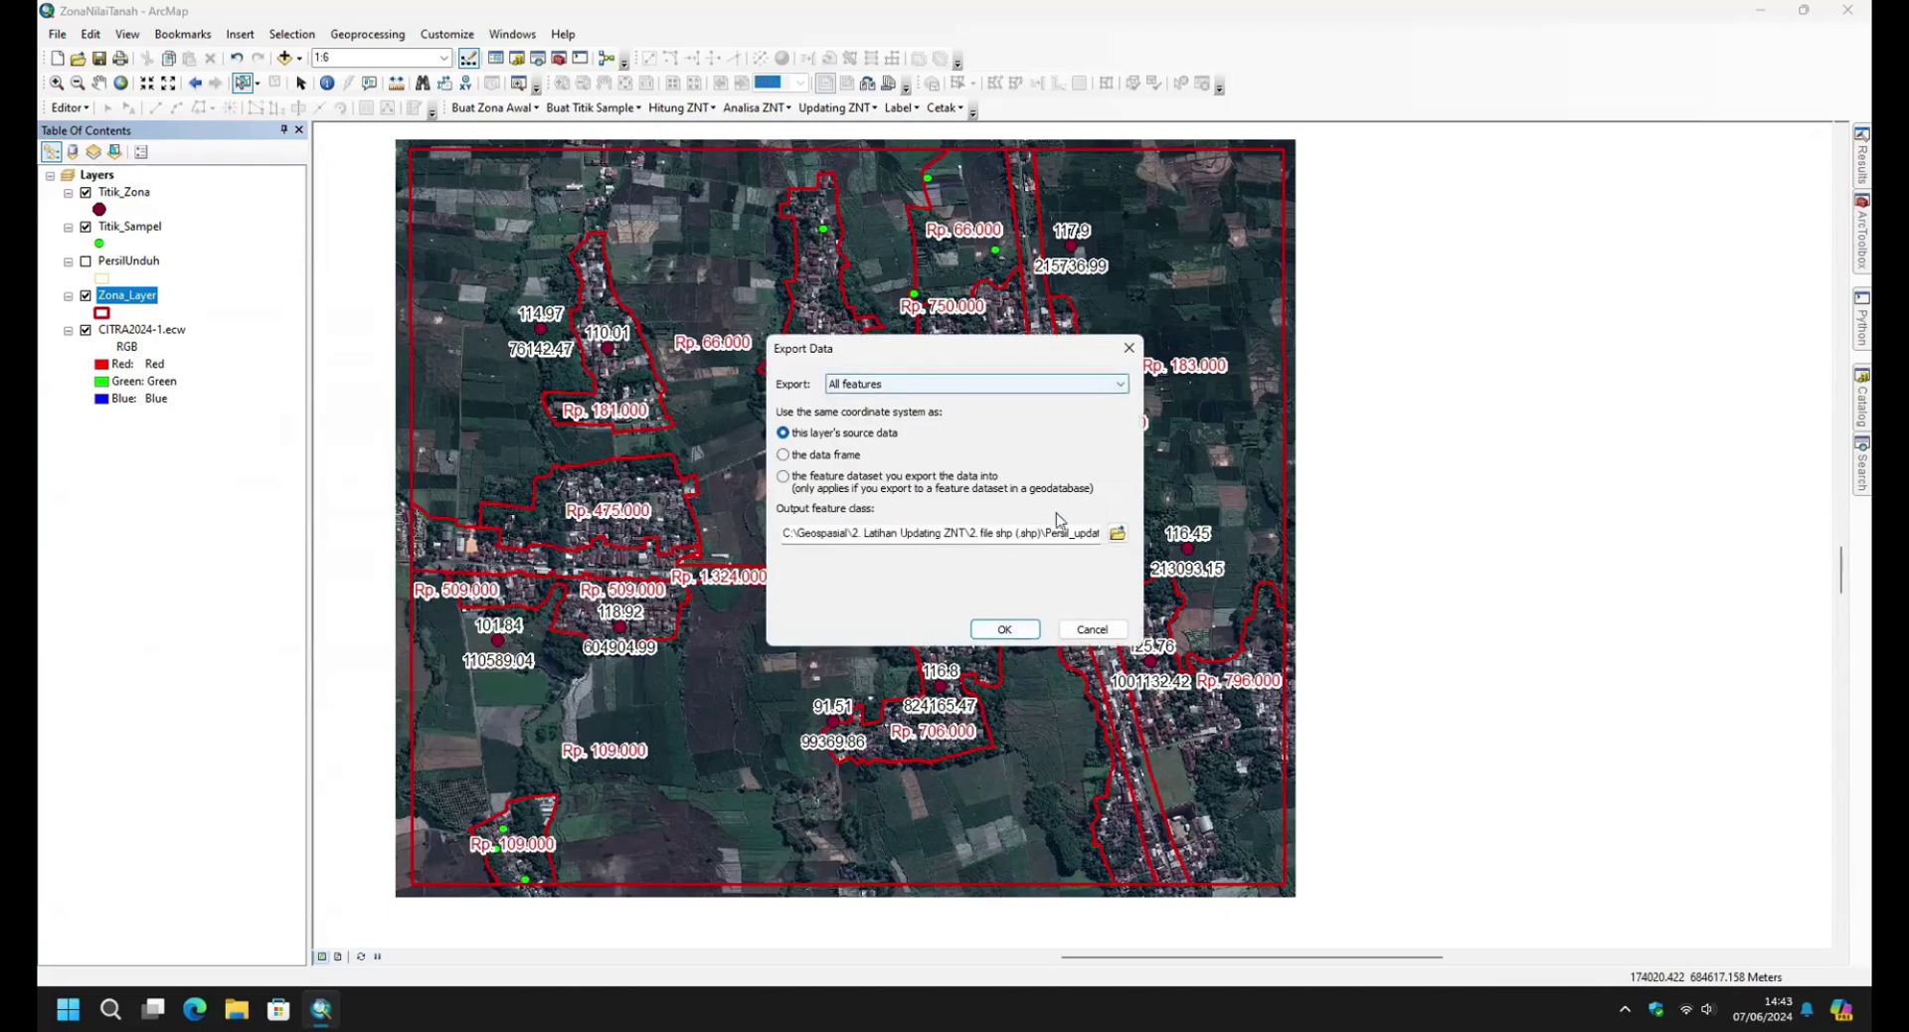
{"action": "left_click", "coordinate": [1117, 533]}
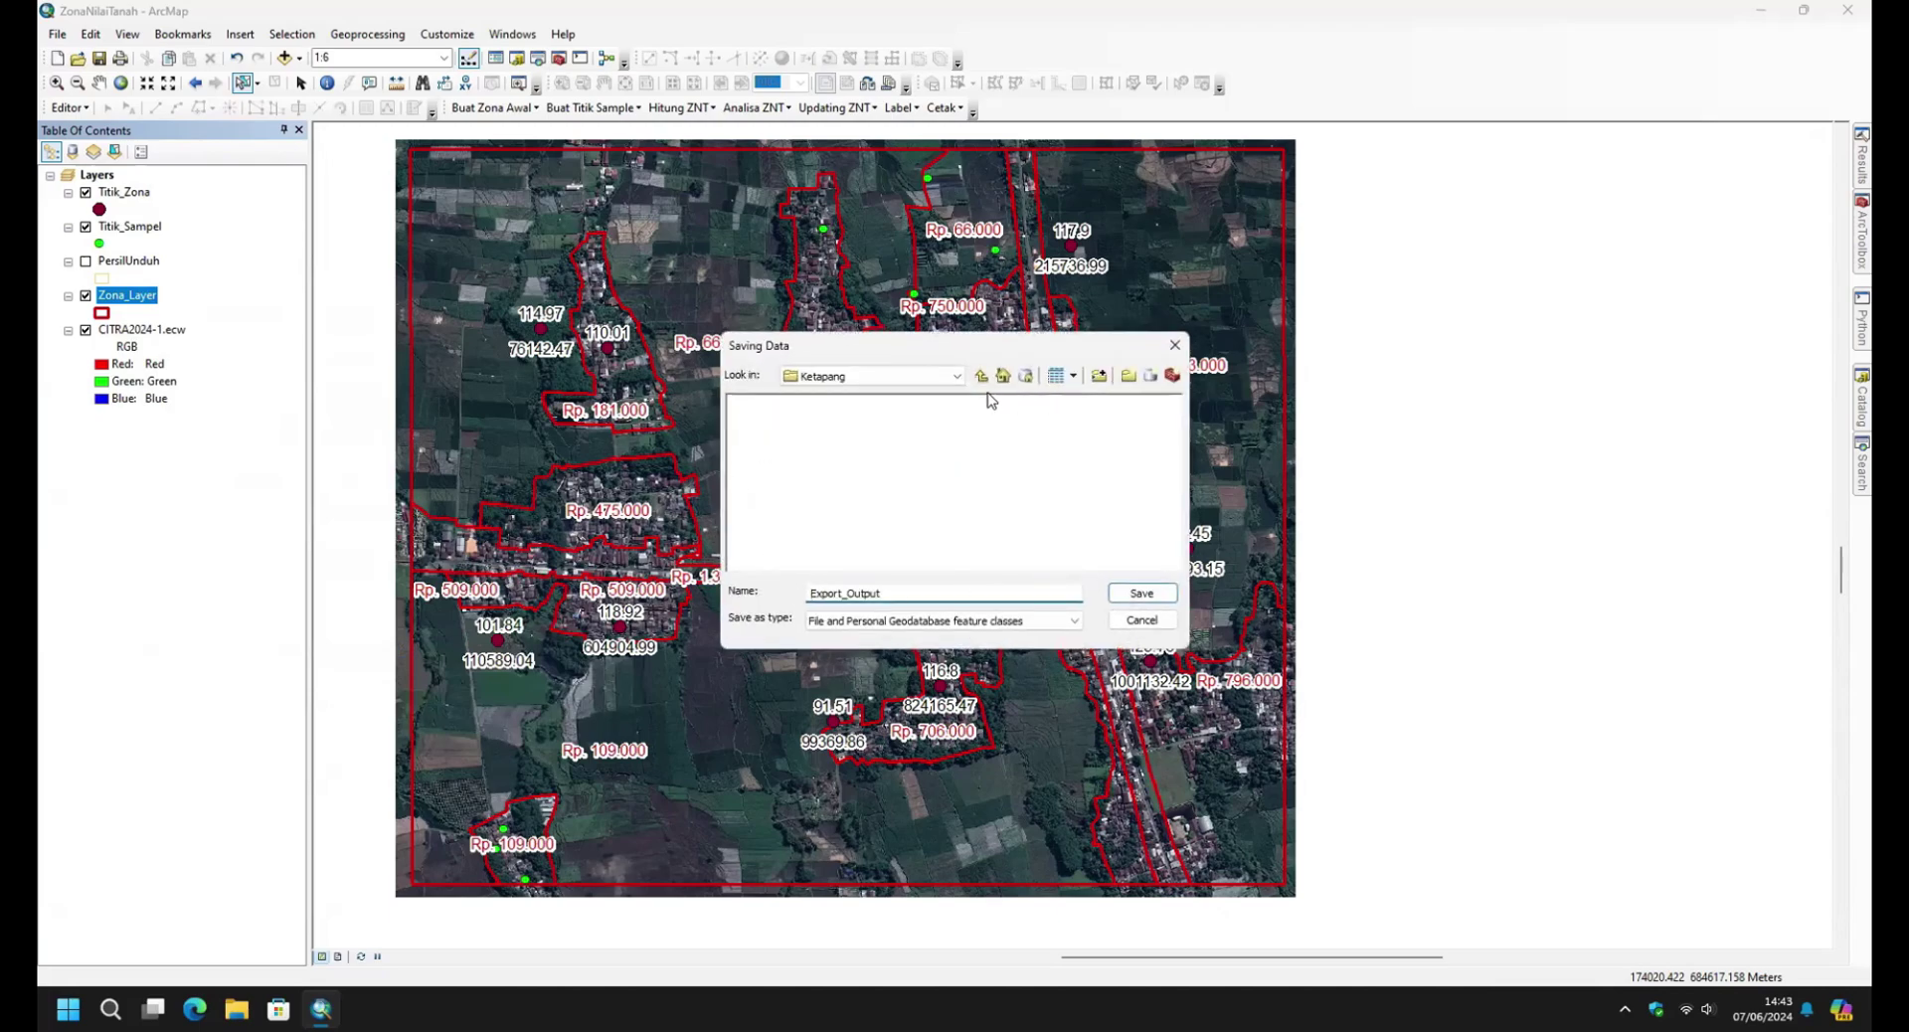
{"action": "left_click", "coordinate": [960, 376]}
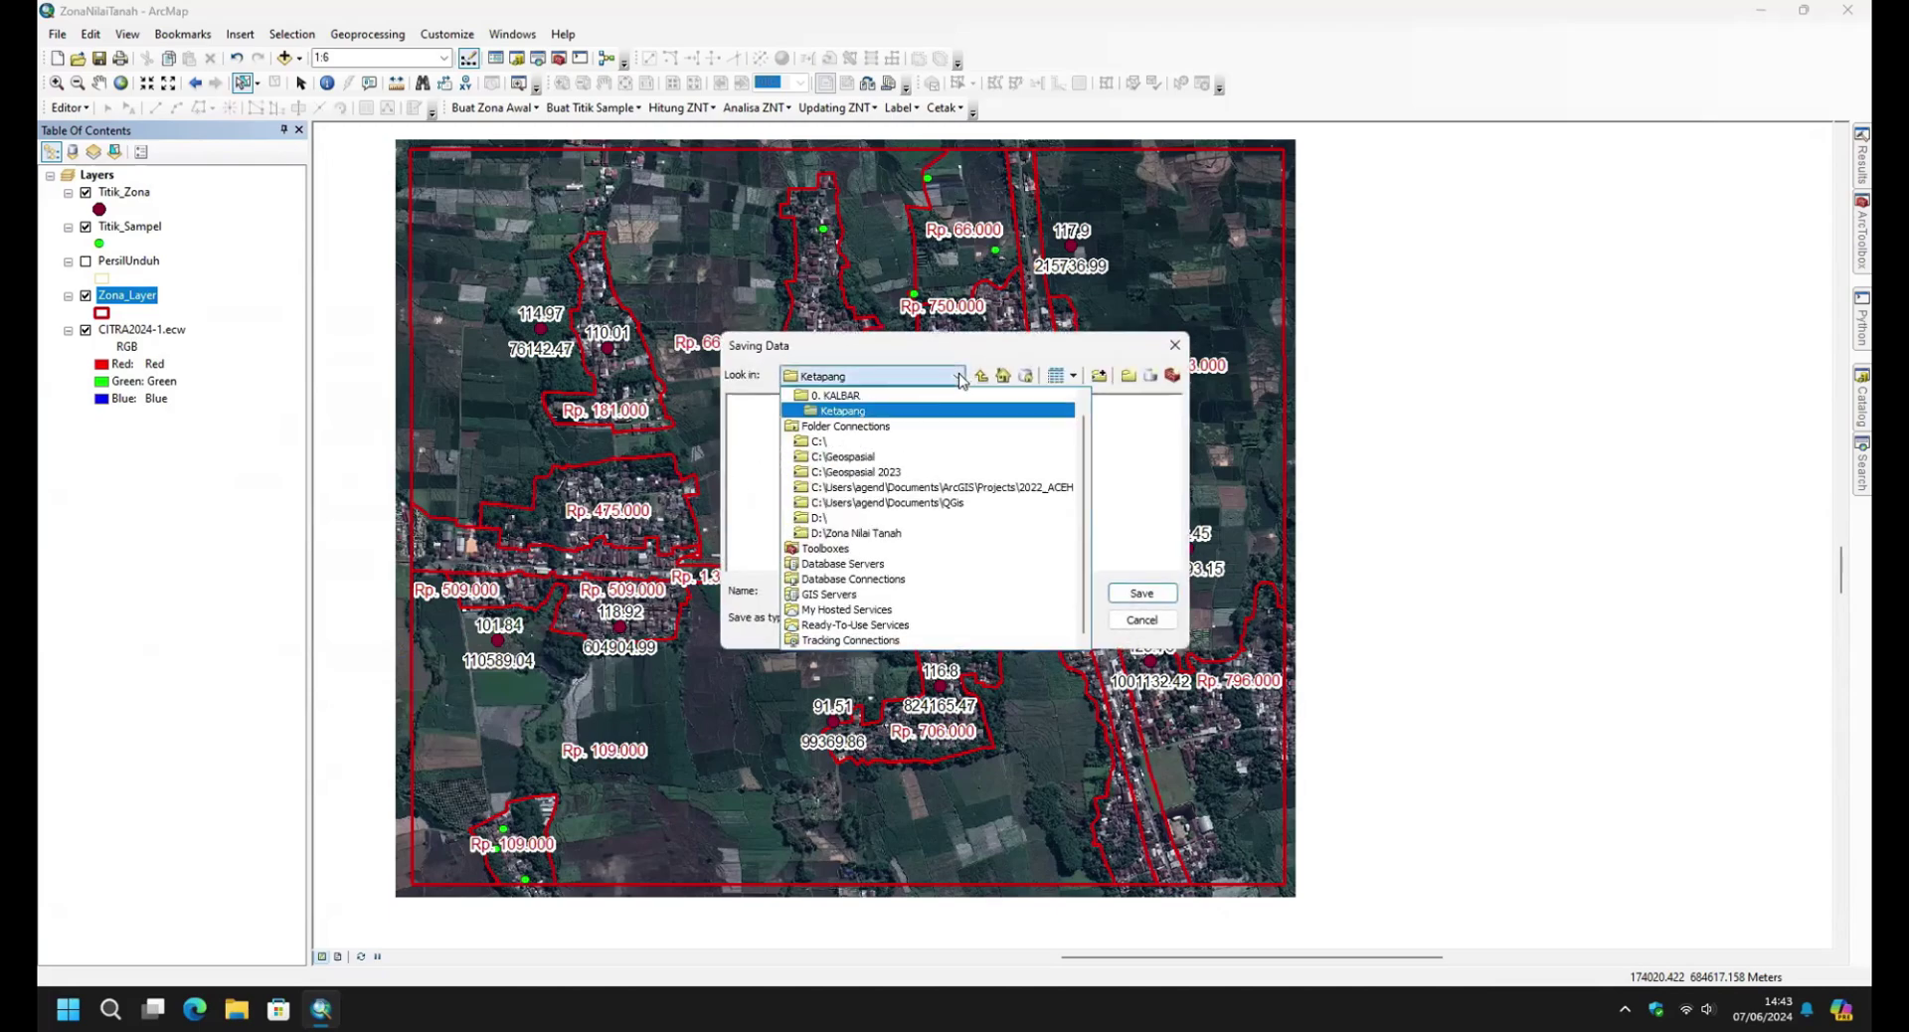
{"action": "left_click", "coordinate": [895, 457]}
{"action": "double_click", "coordinate": [772, 460]}
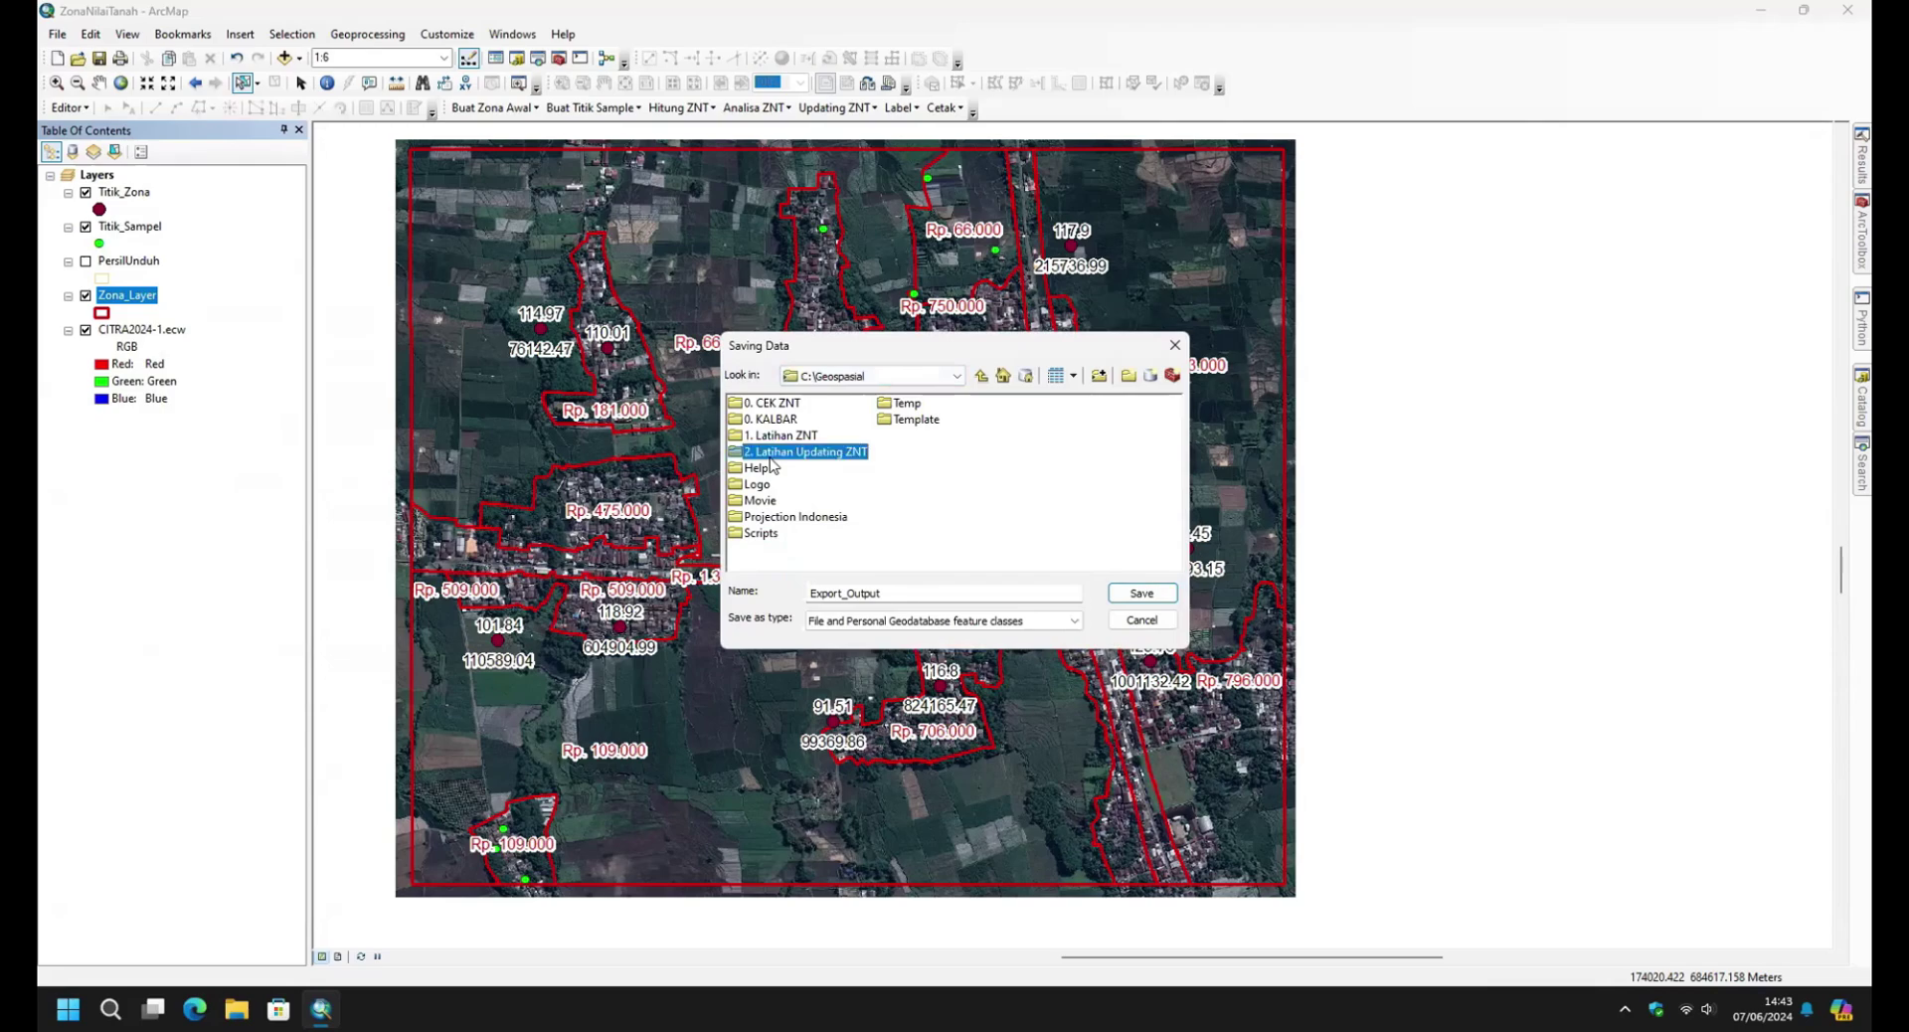
{"action": "double_click", "coordinate": [779, 423]}
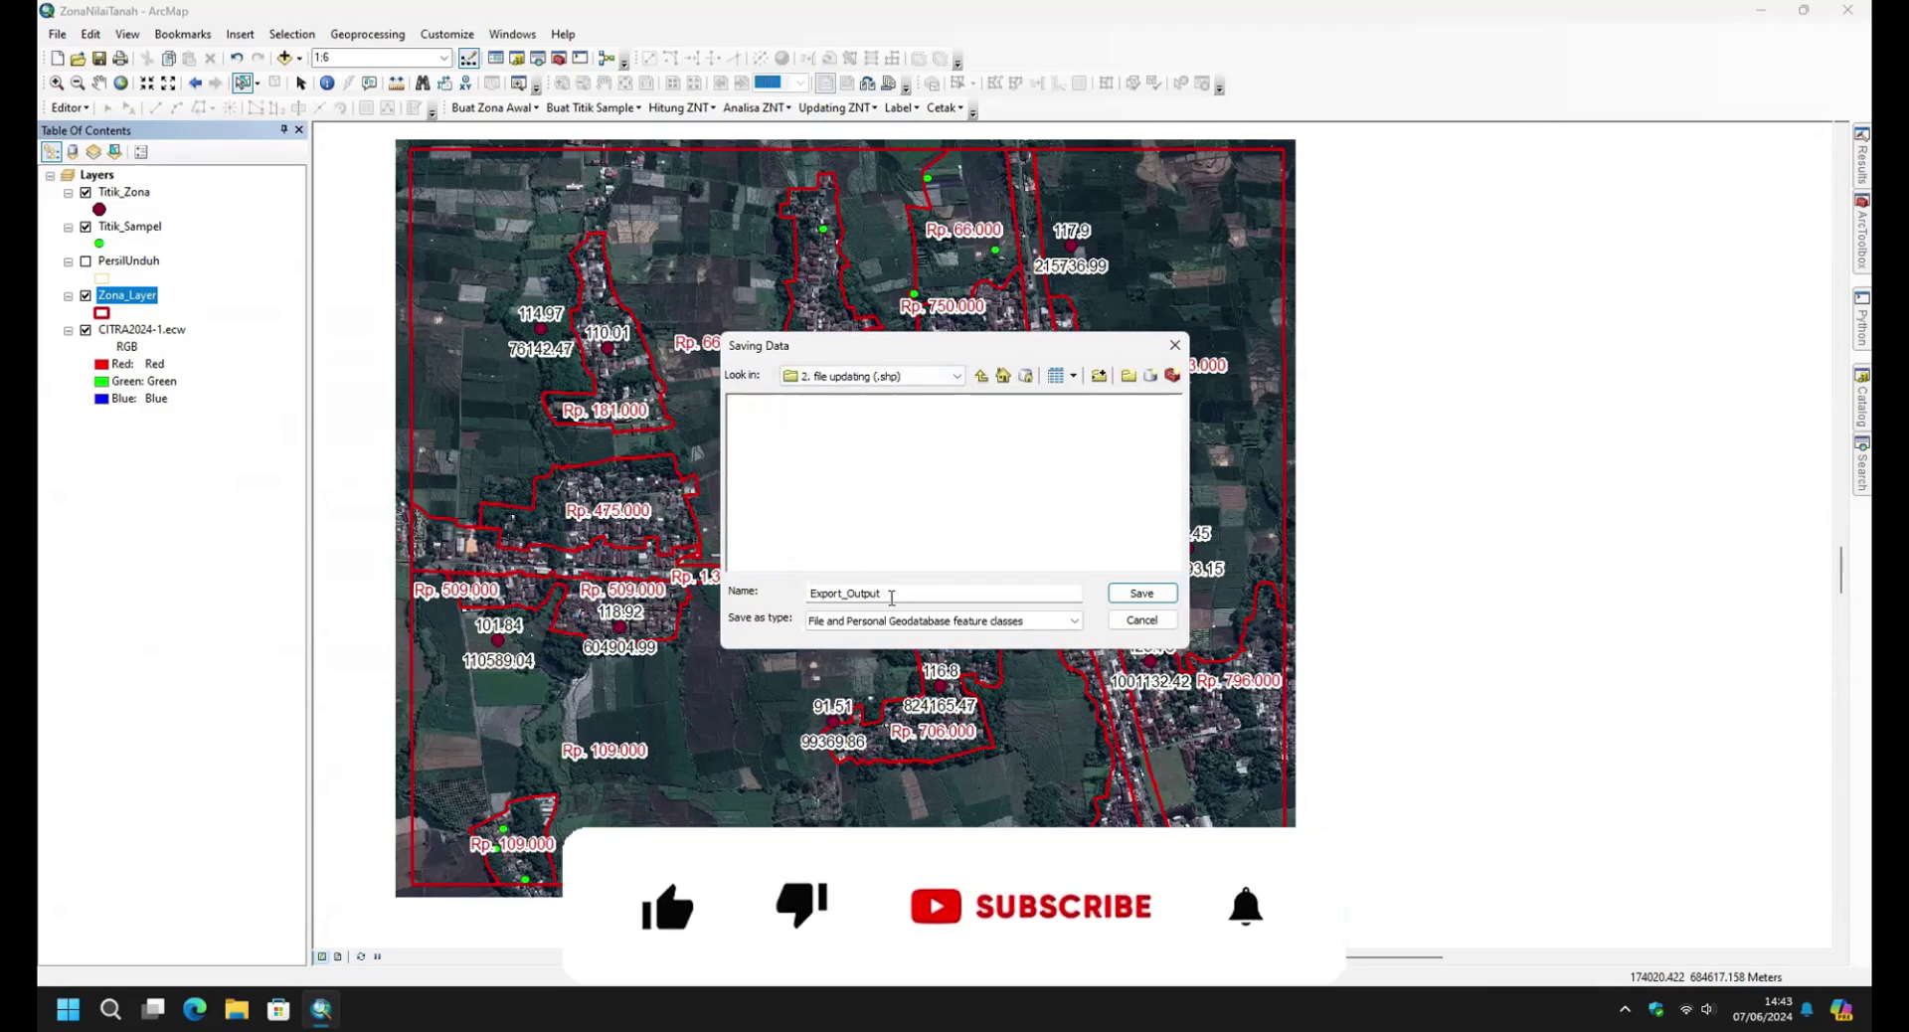
Name the export Backup_01 and try to save it as a geodatabase feature class.
{"action": "double_click", "coordinate": [858, 592]}
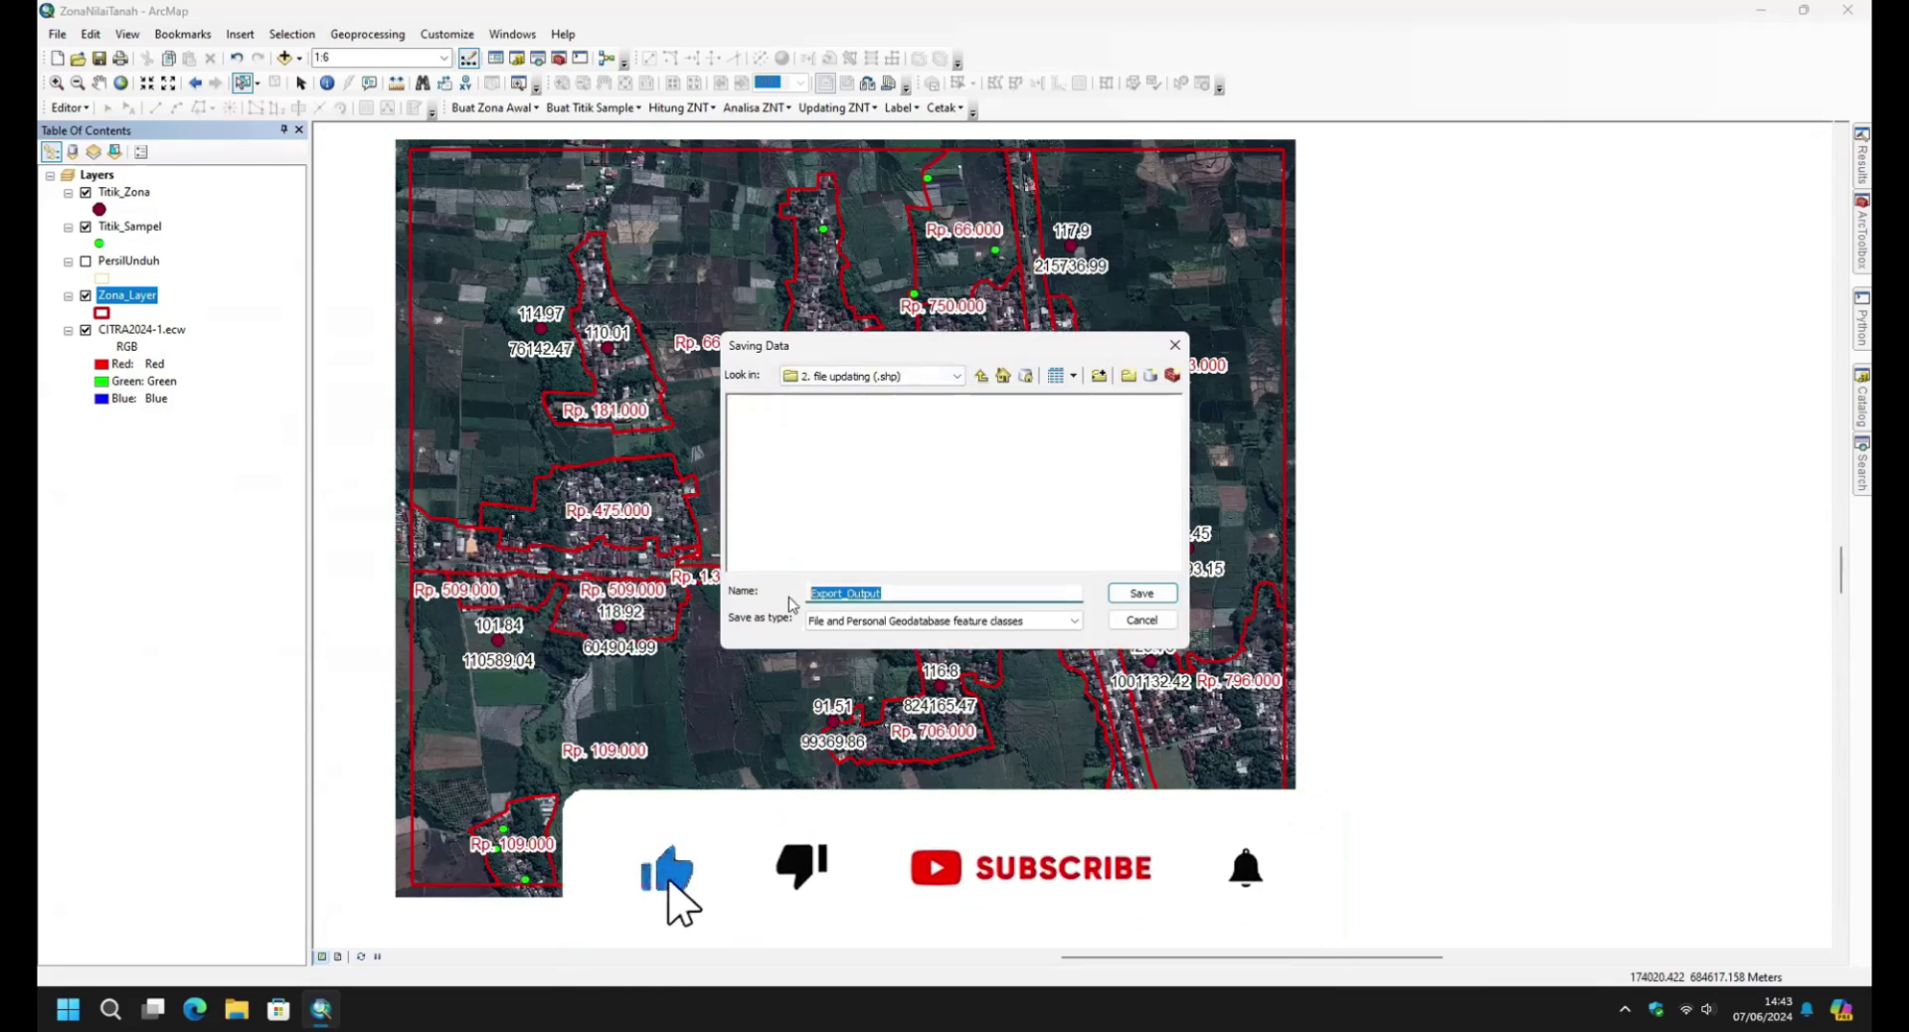
{"action": "type", "text": "Backu"}
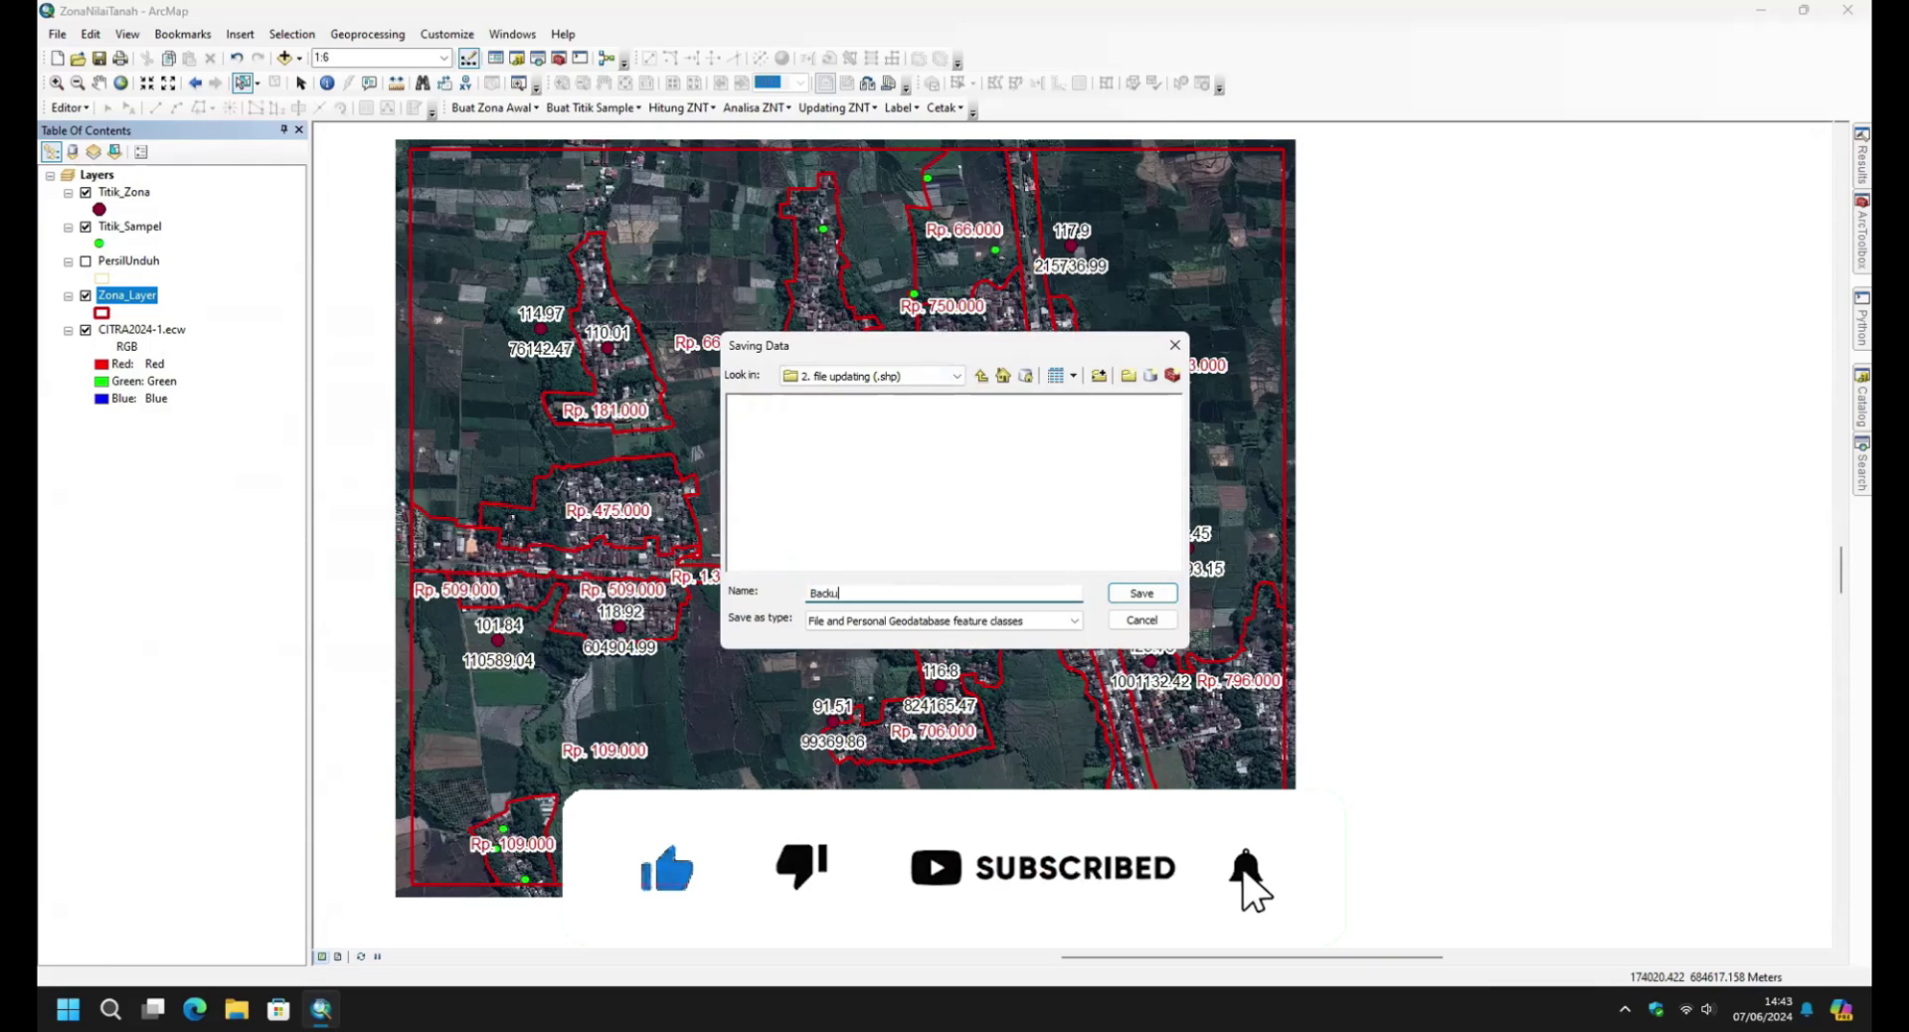
{"action": "type", "text": "p_01"}
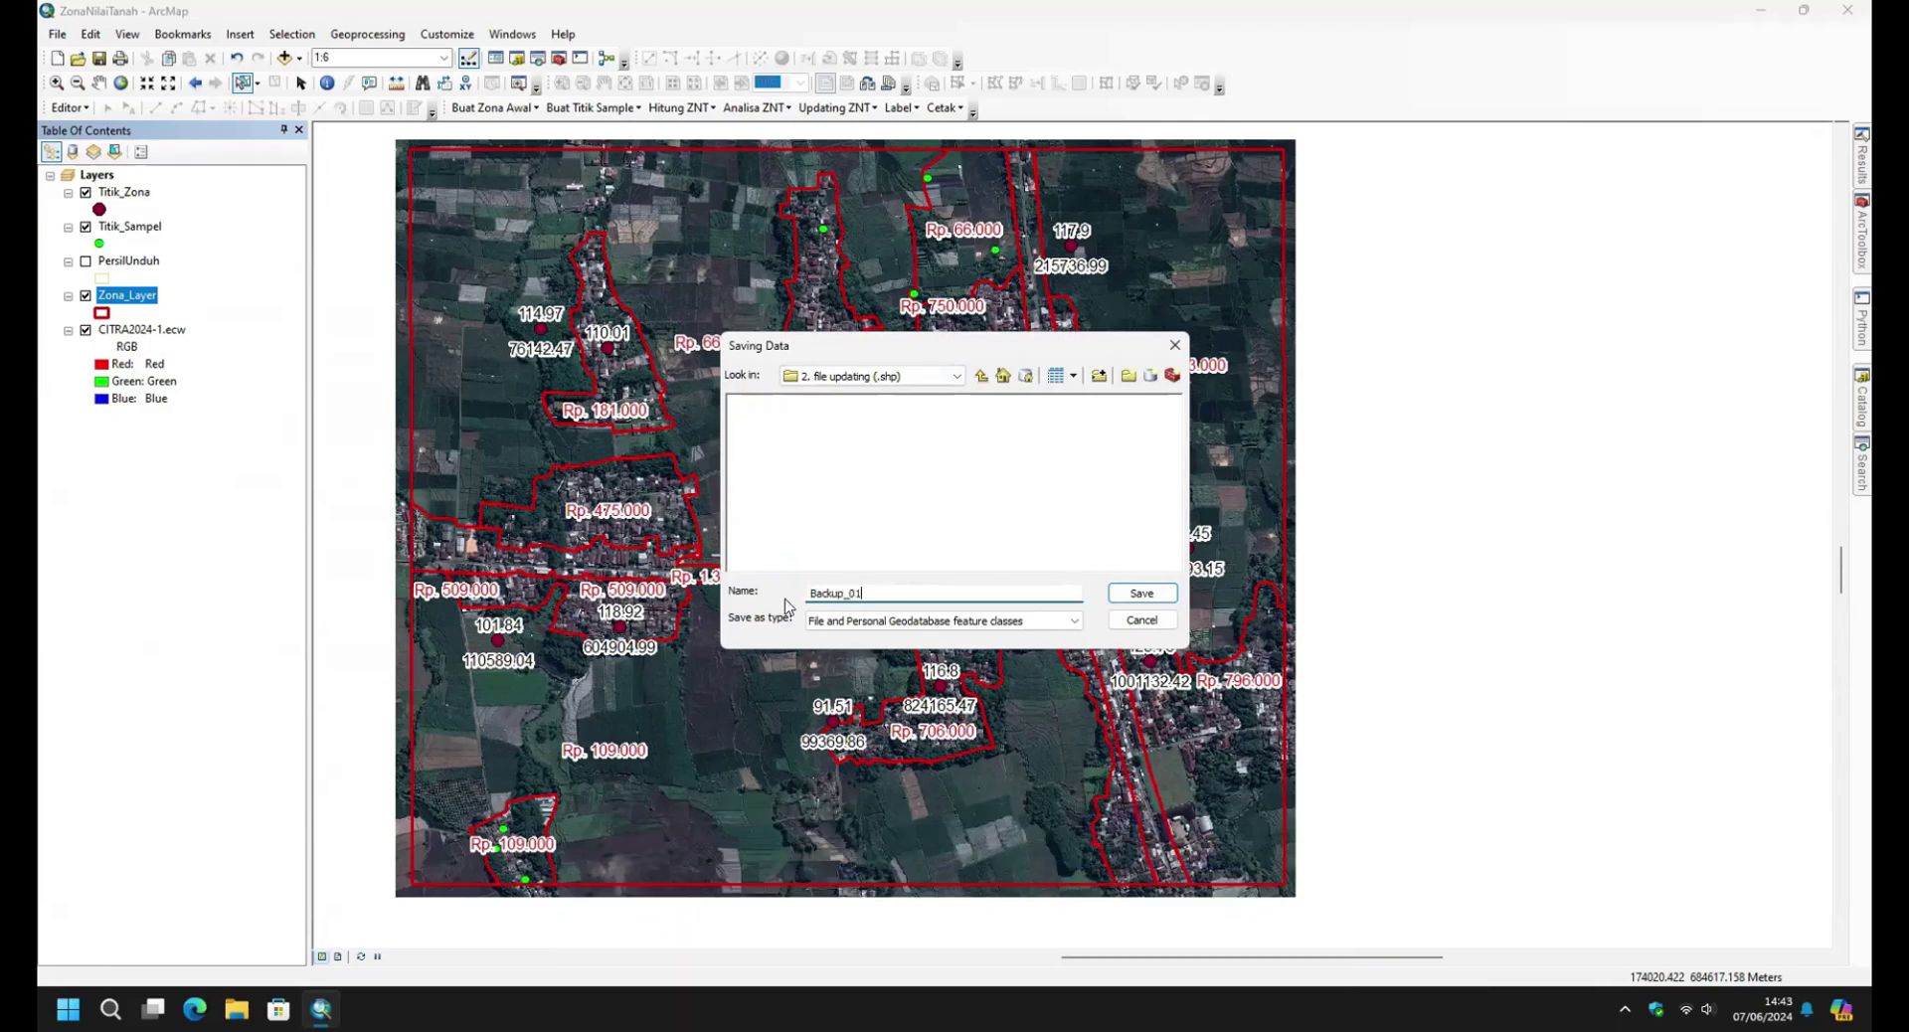
{"action": "left_click", "coordinate": [1141, 594]}
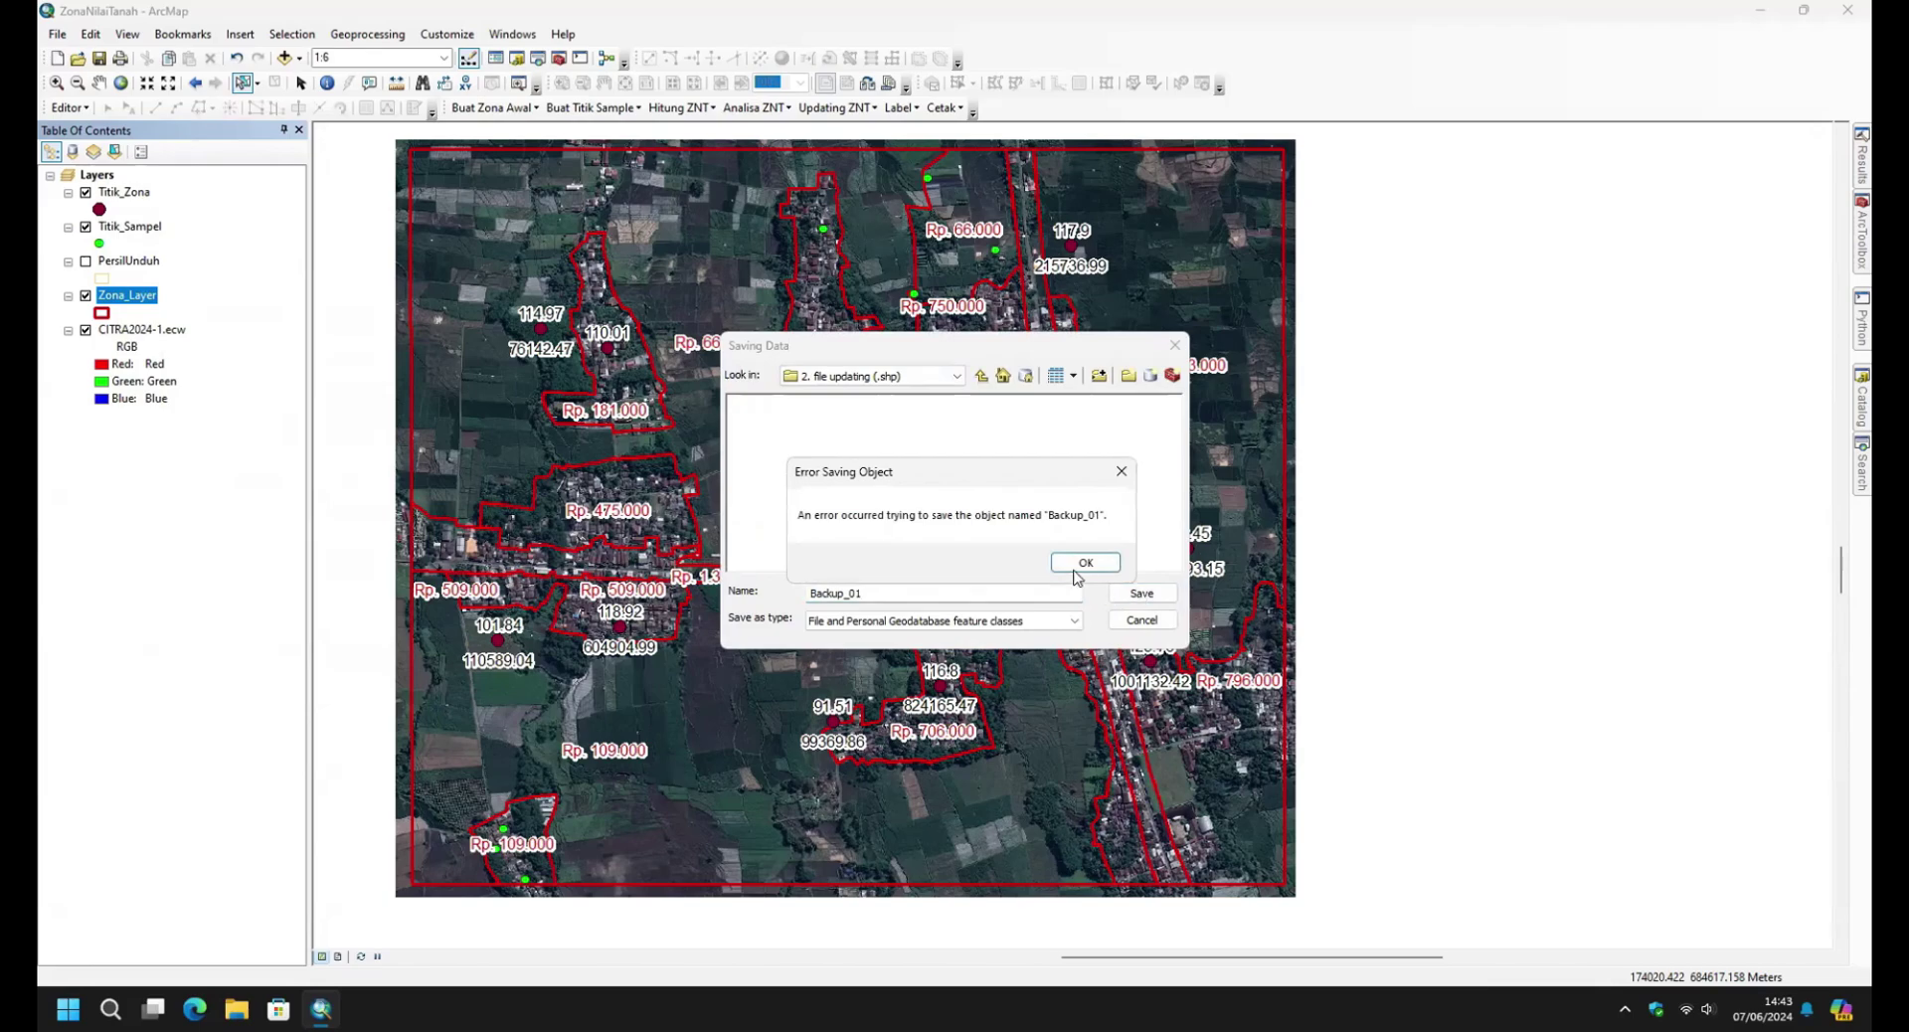
{"action": "left_click", "coordinate": [1085, 563]}
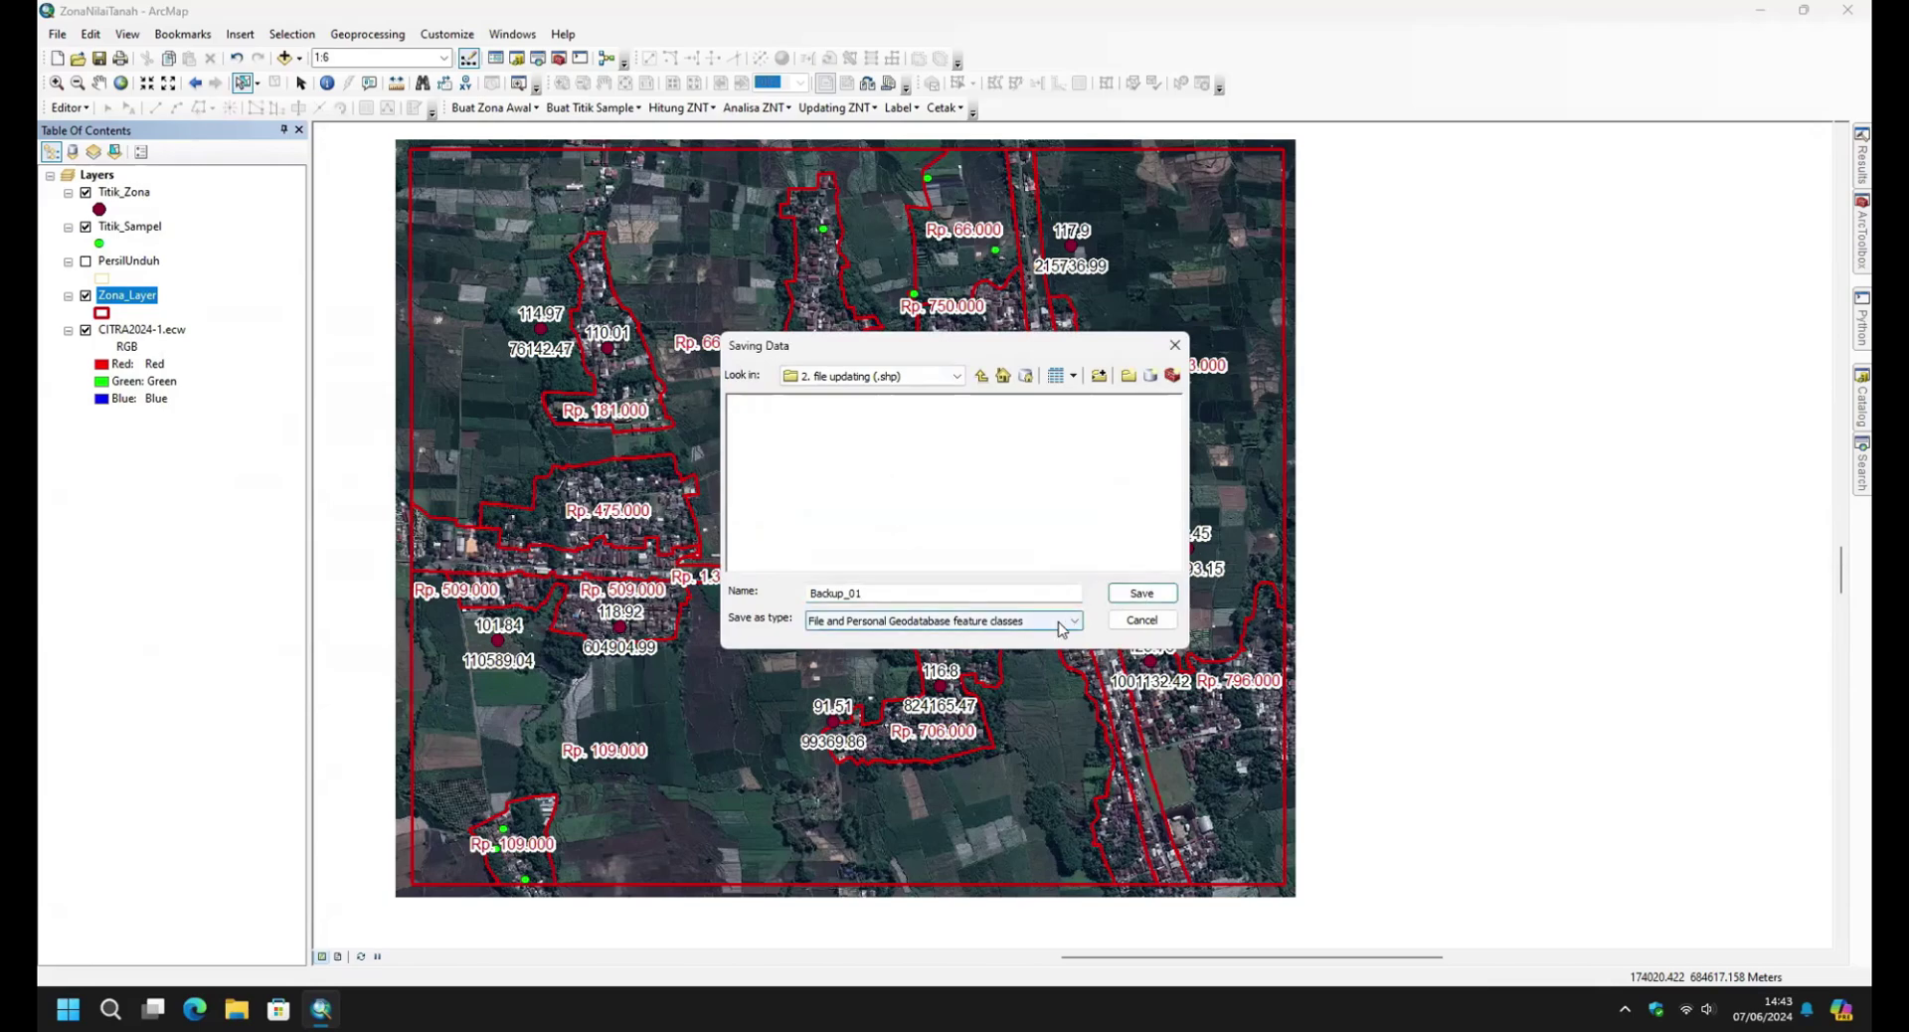
Change the output type to Shapefile and export Backup_01.shp without adding it to the map.
{"action": "left_click", "coordinate": [1068, 621]}
{"action": "left_click", "coordinate": [1002, 657]}
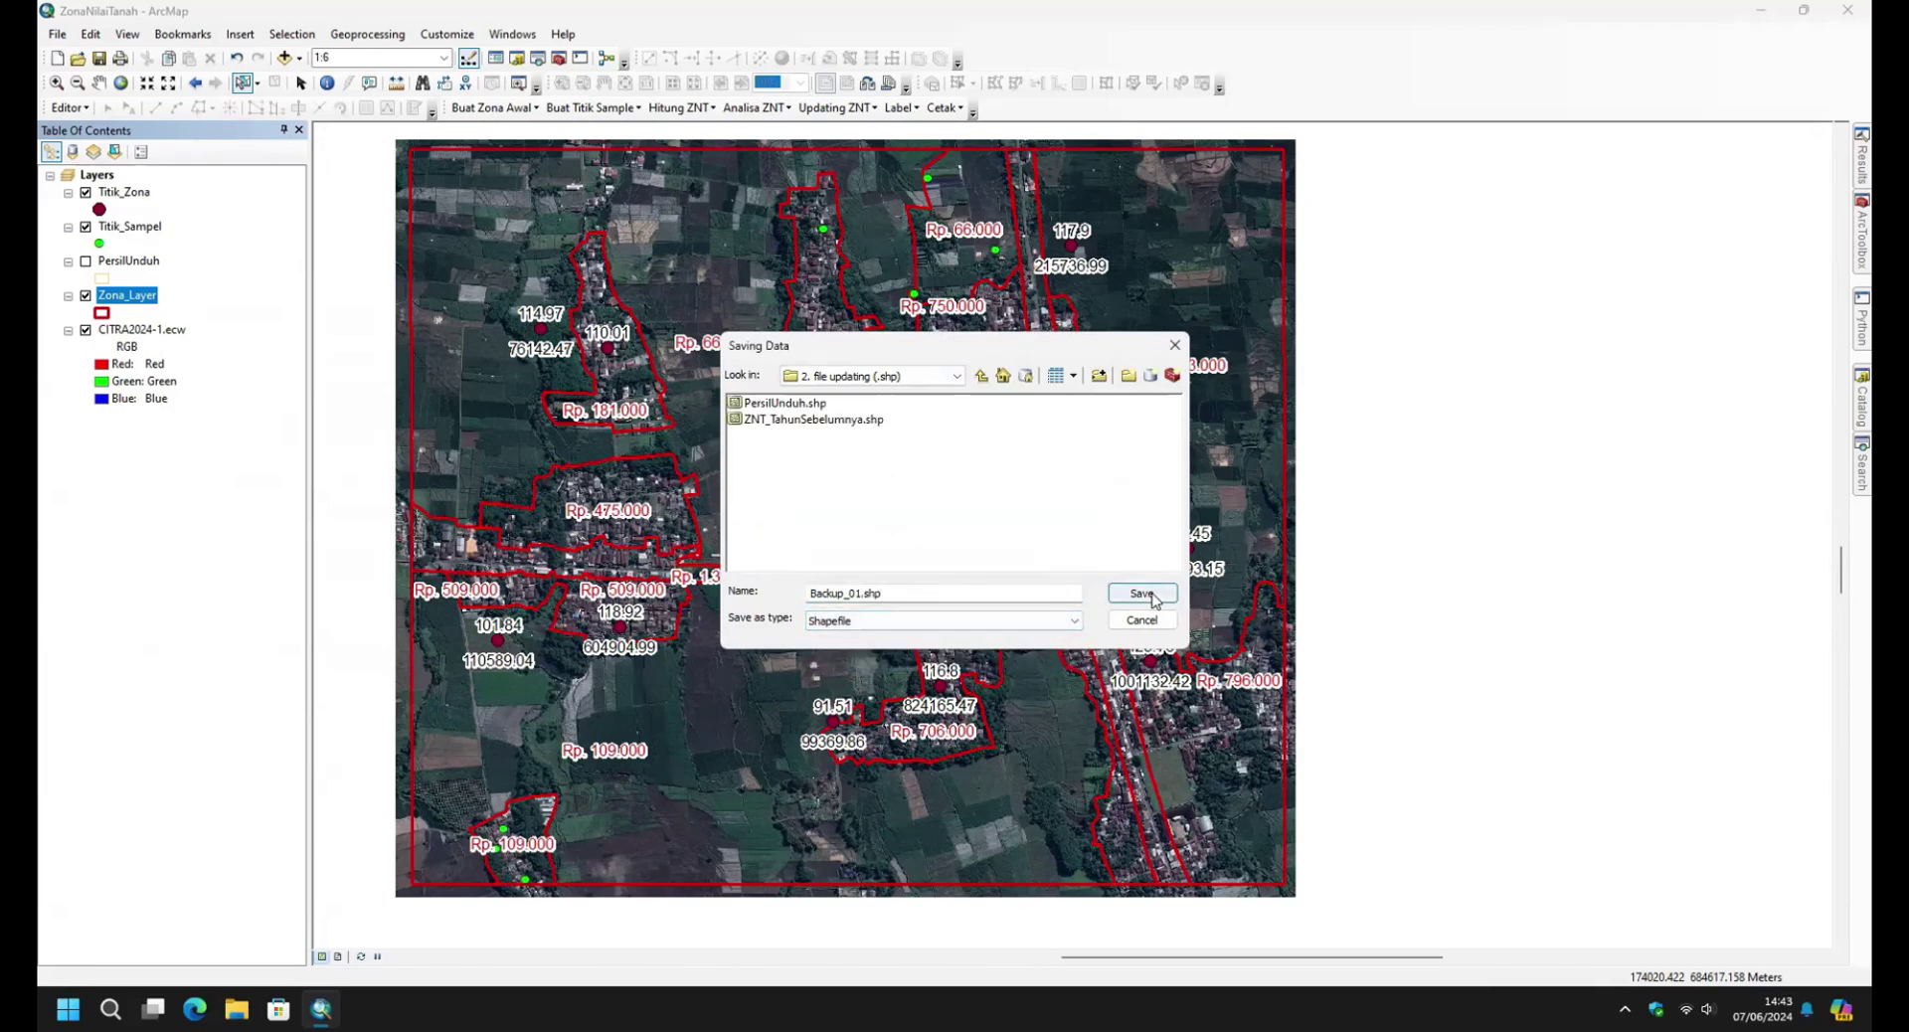
{"action": "left_click", "coordinate": [1143, 594]}
{"action": "left_click", "coordinate": [1023, 630]}
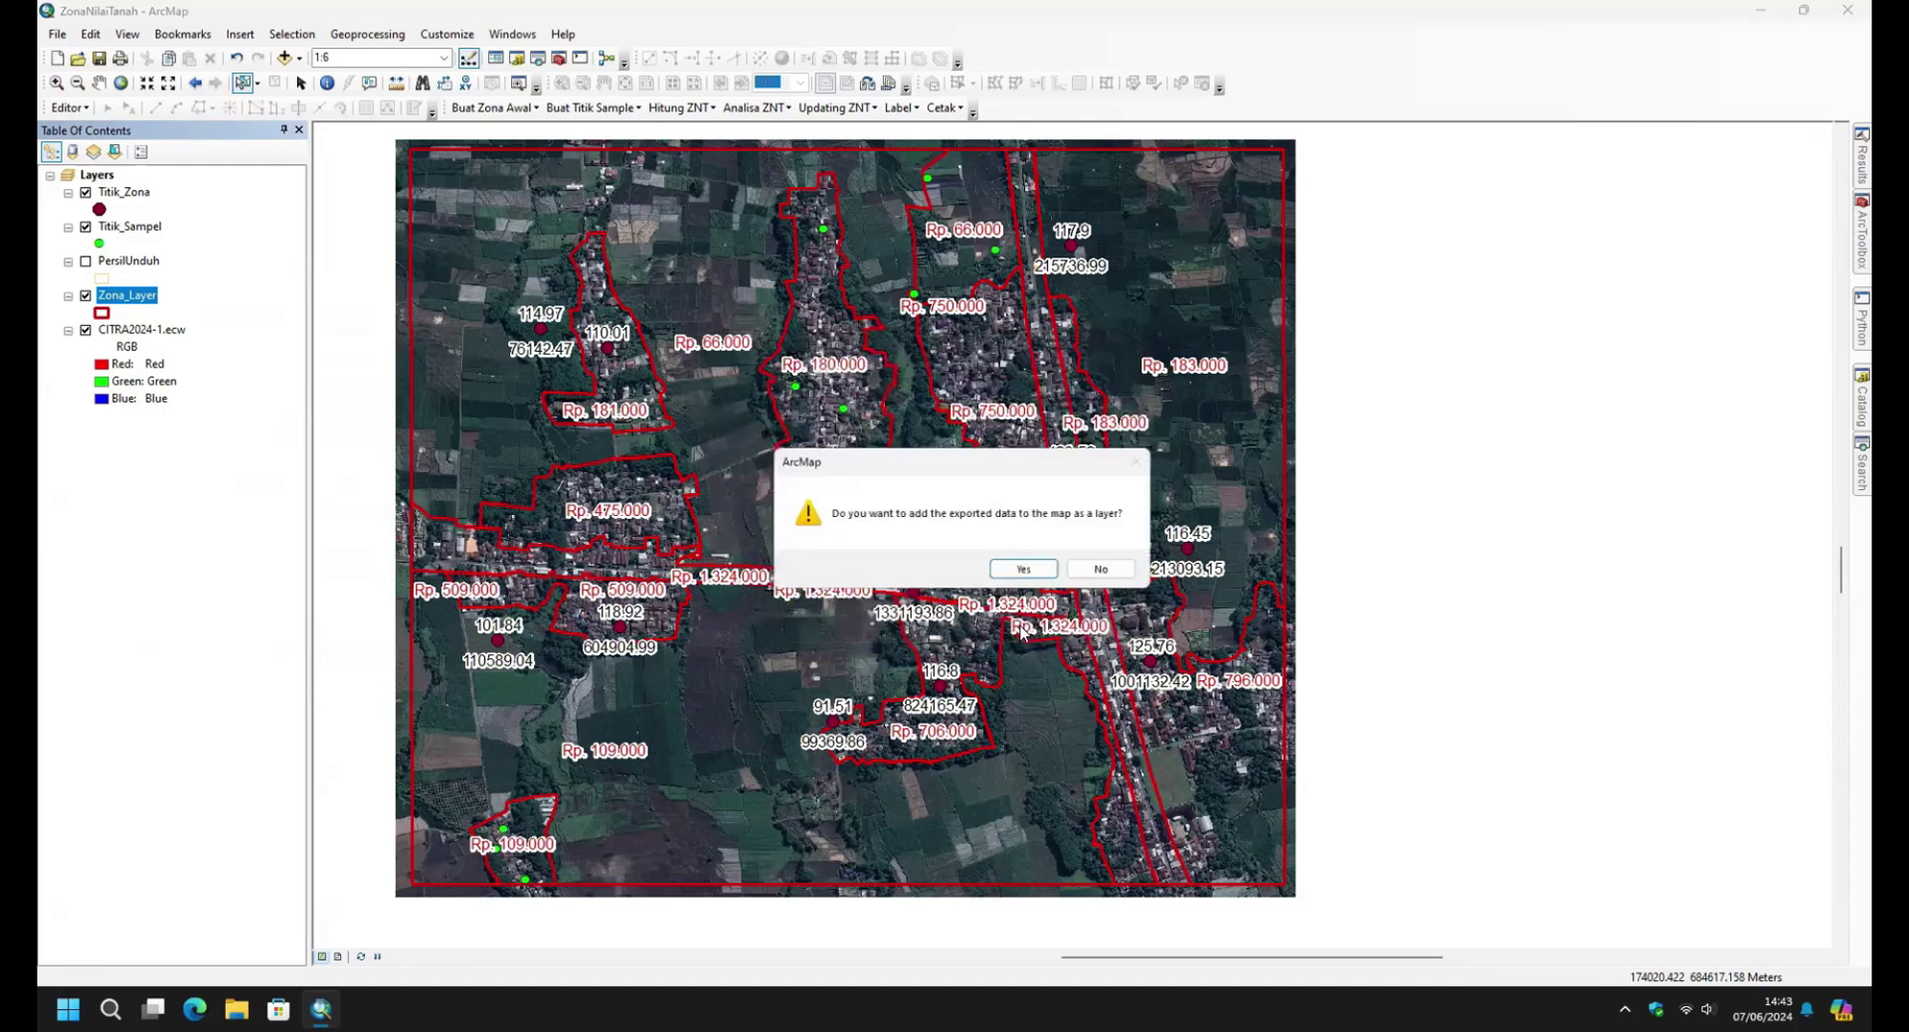
{"action": "left_click", "coordinate": [1100, 571]}
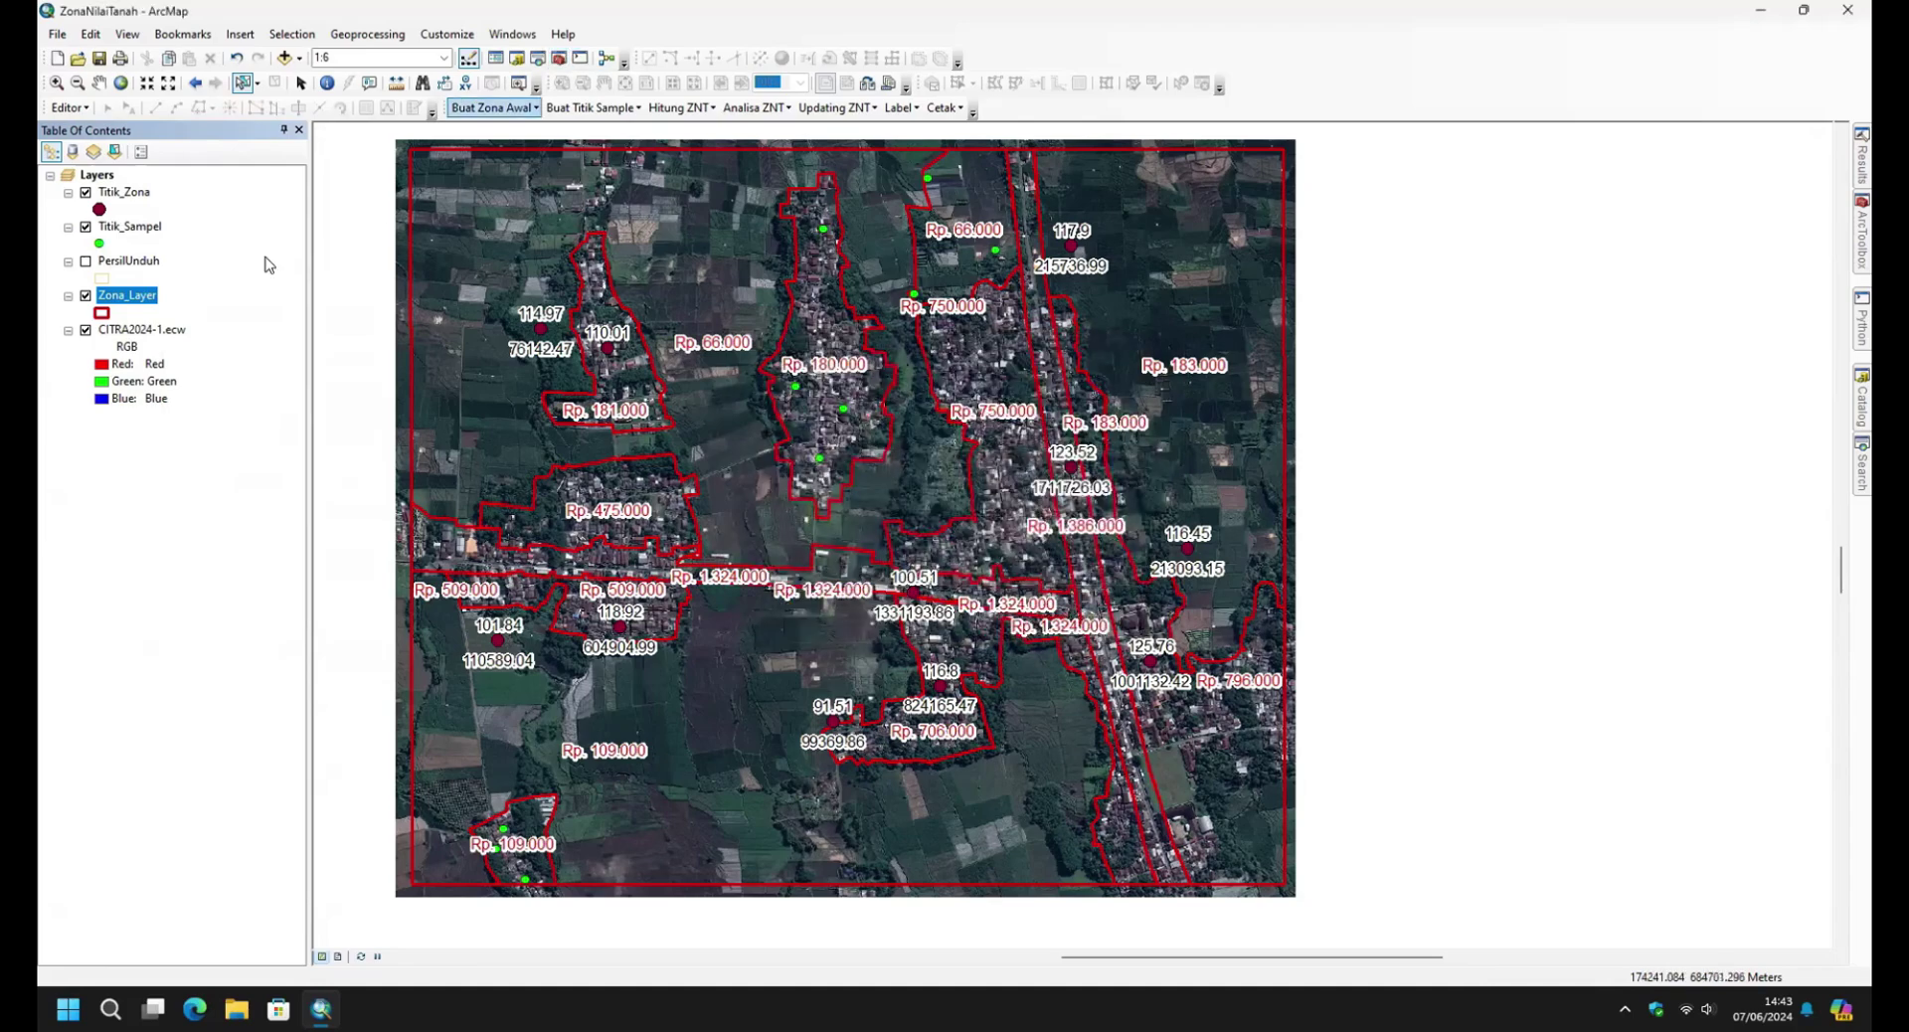
Run Hitung Zona Dari Data Outlier with the colouring model pewarnaan standar deviasi.lyr and Pembulatan set to 1000.
{"action": "left_click", "coordinate": [854, 109]}
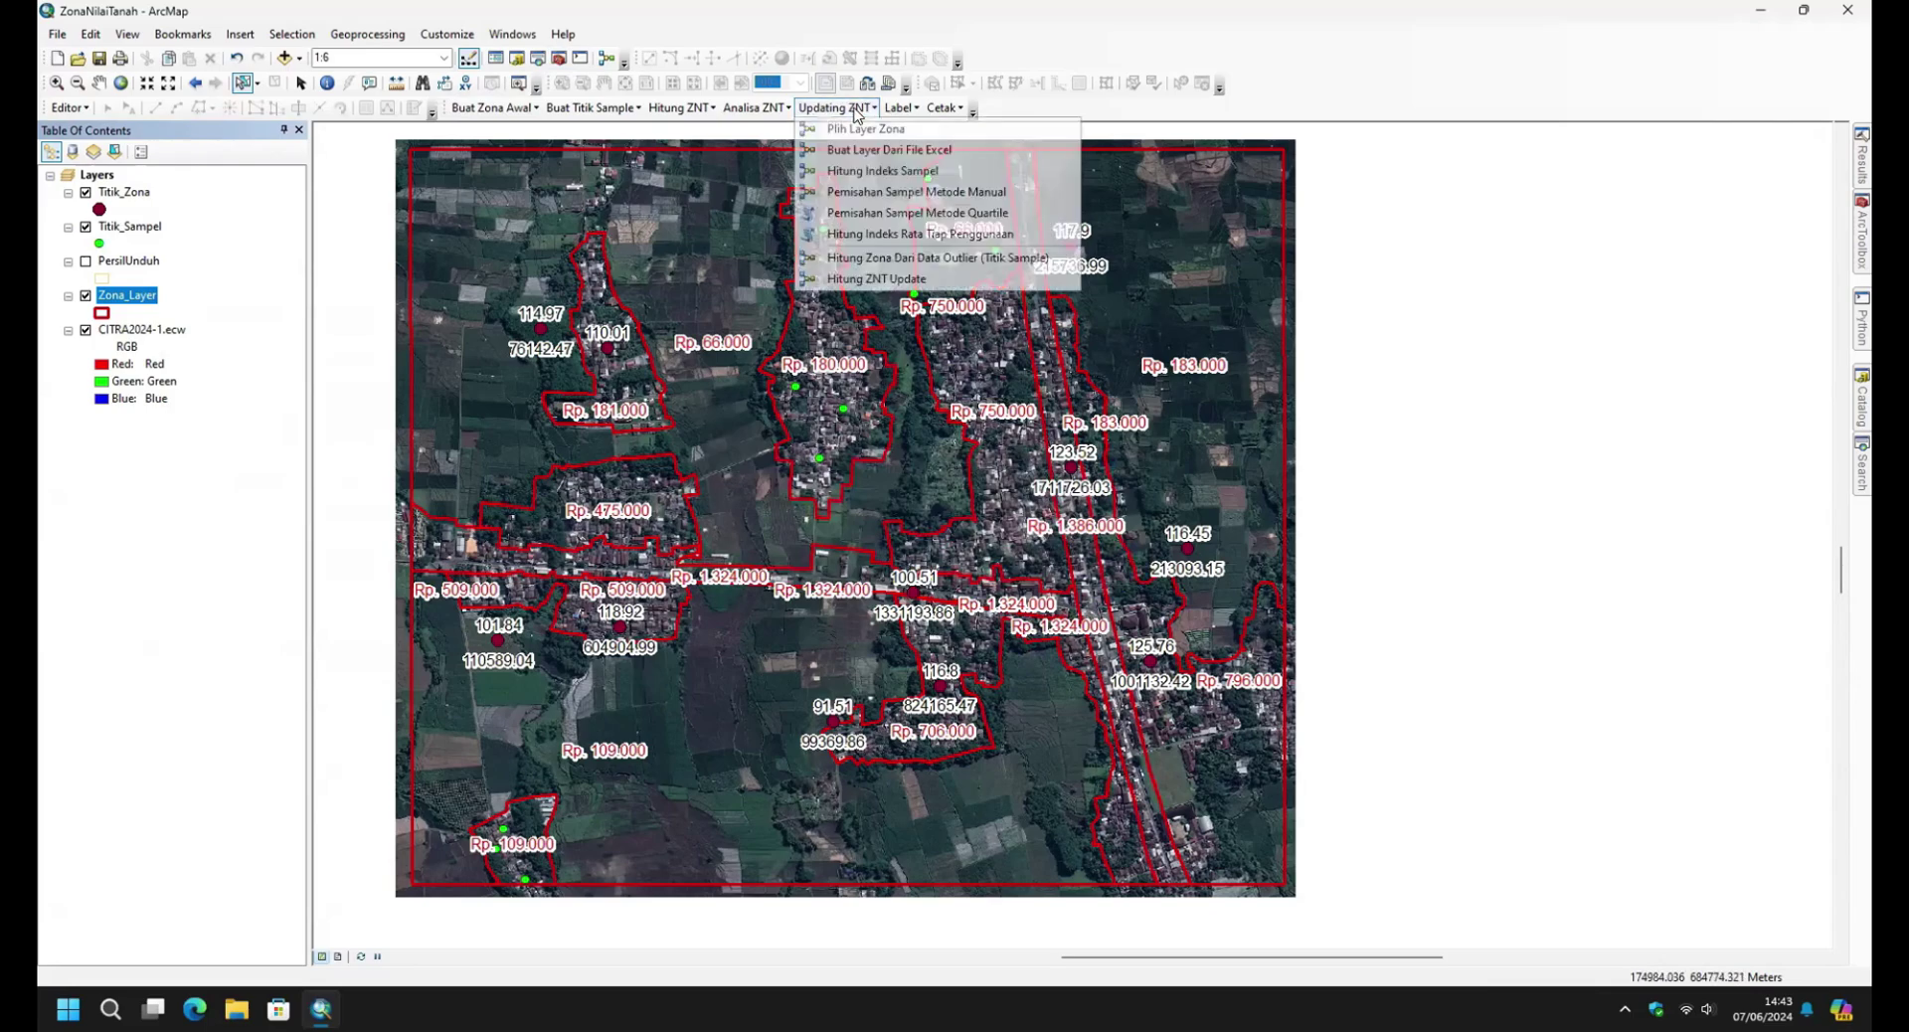
{"action": "left_click", "coordinate": [1049, 260]}
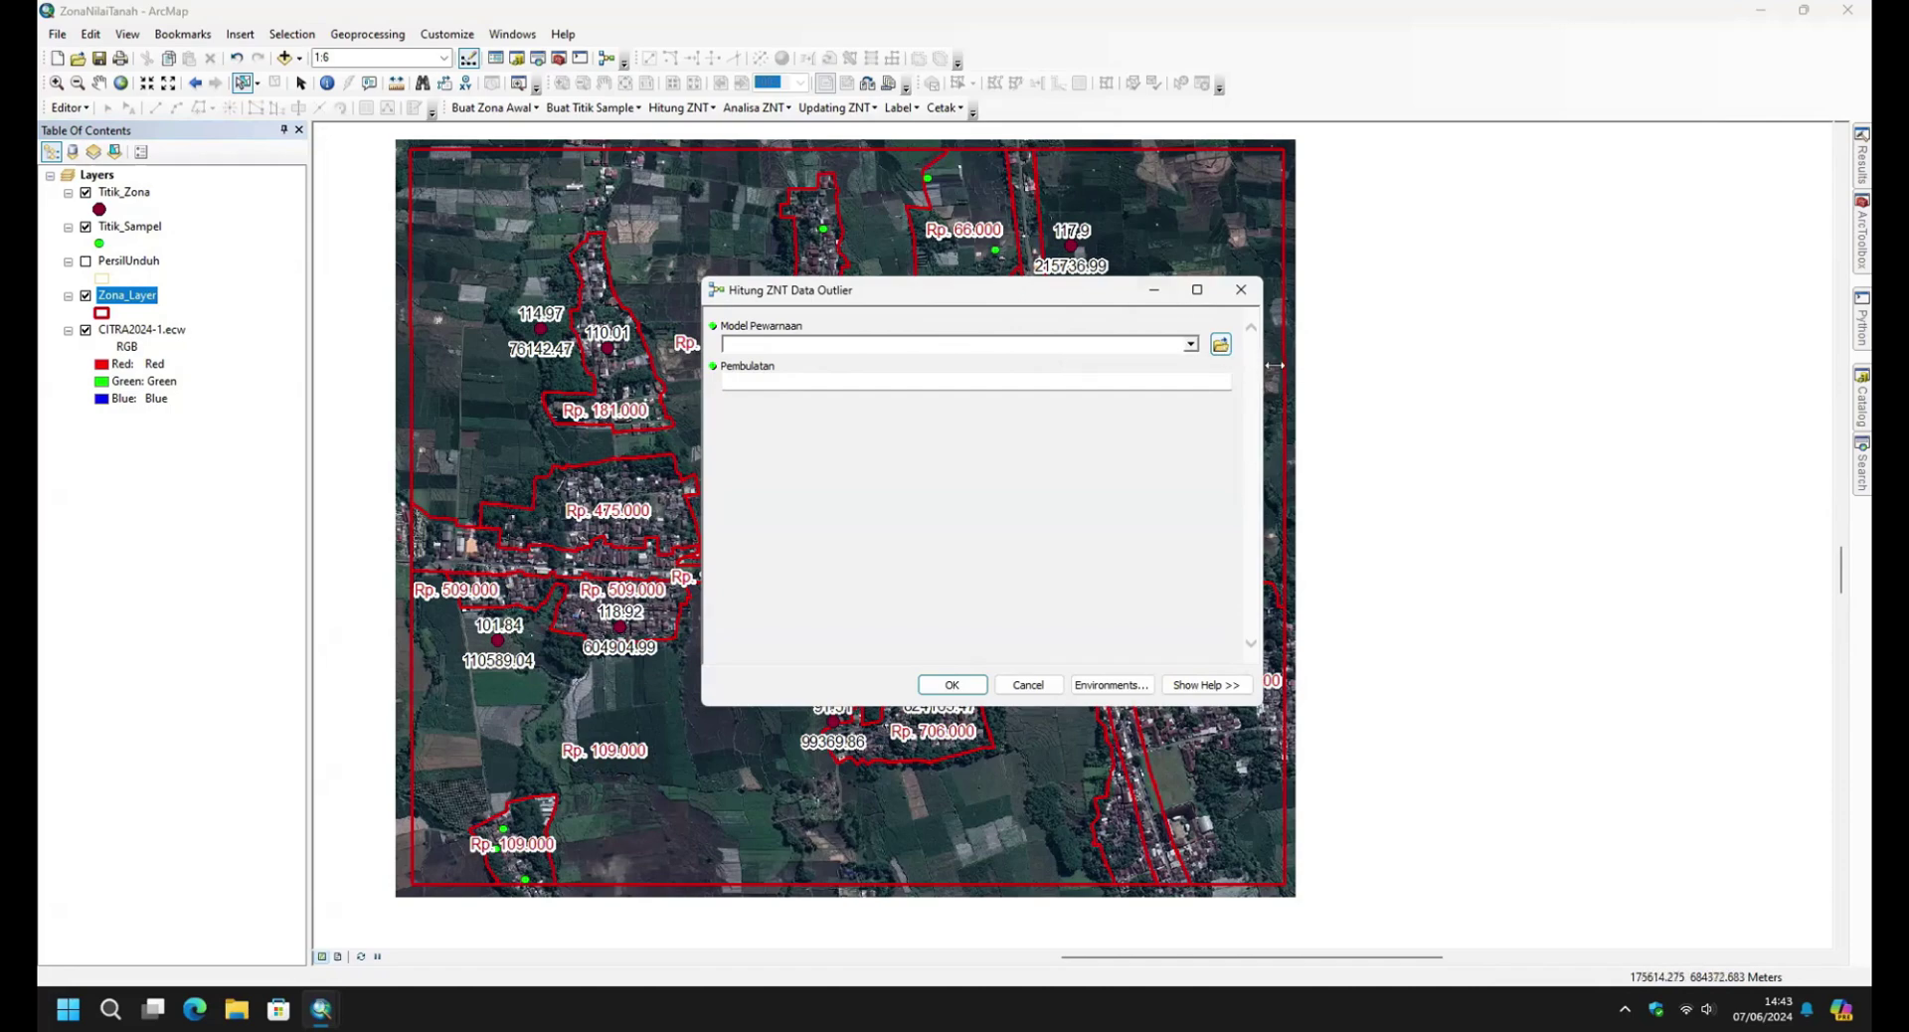
{"action": "left_click", "coordinate": [1221, 345]}
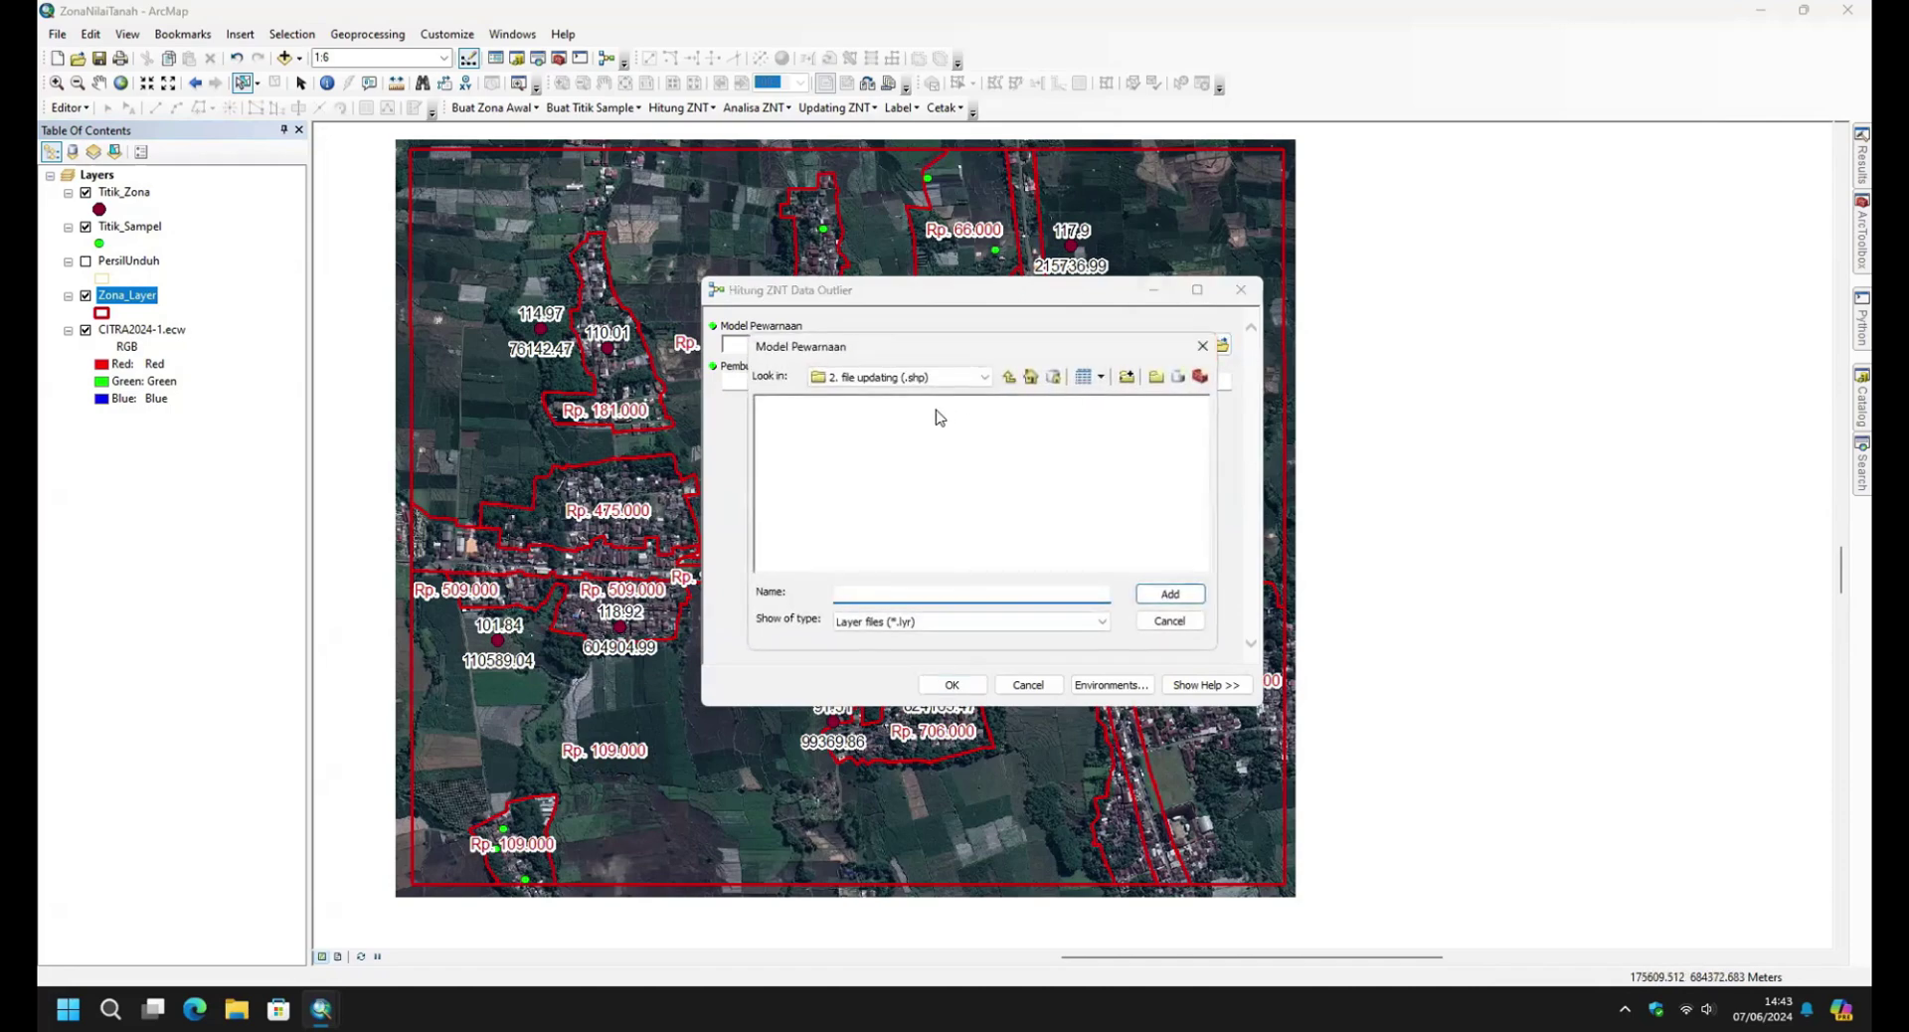
{"action": "left_click", "coordinate": [1008, 380]}
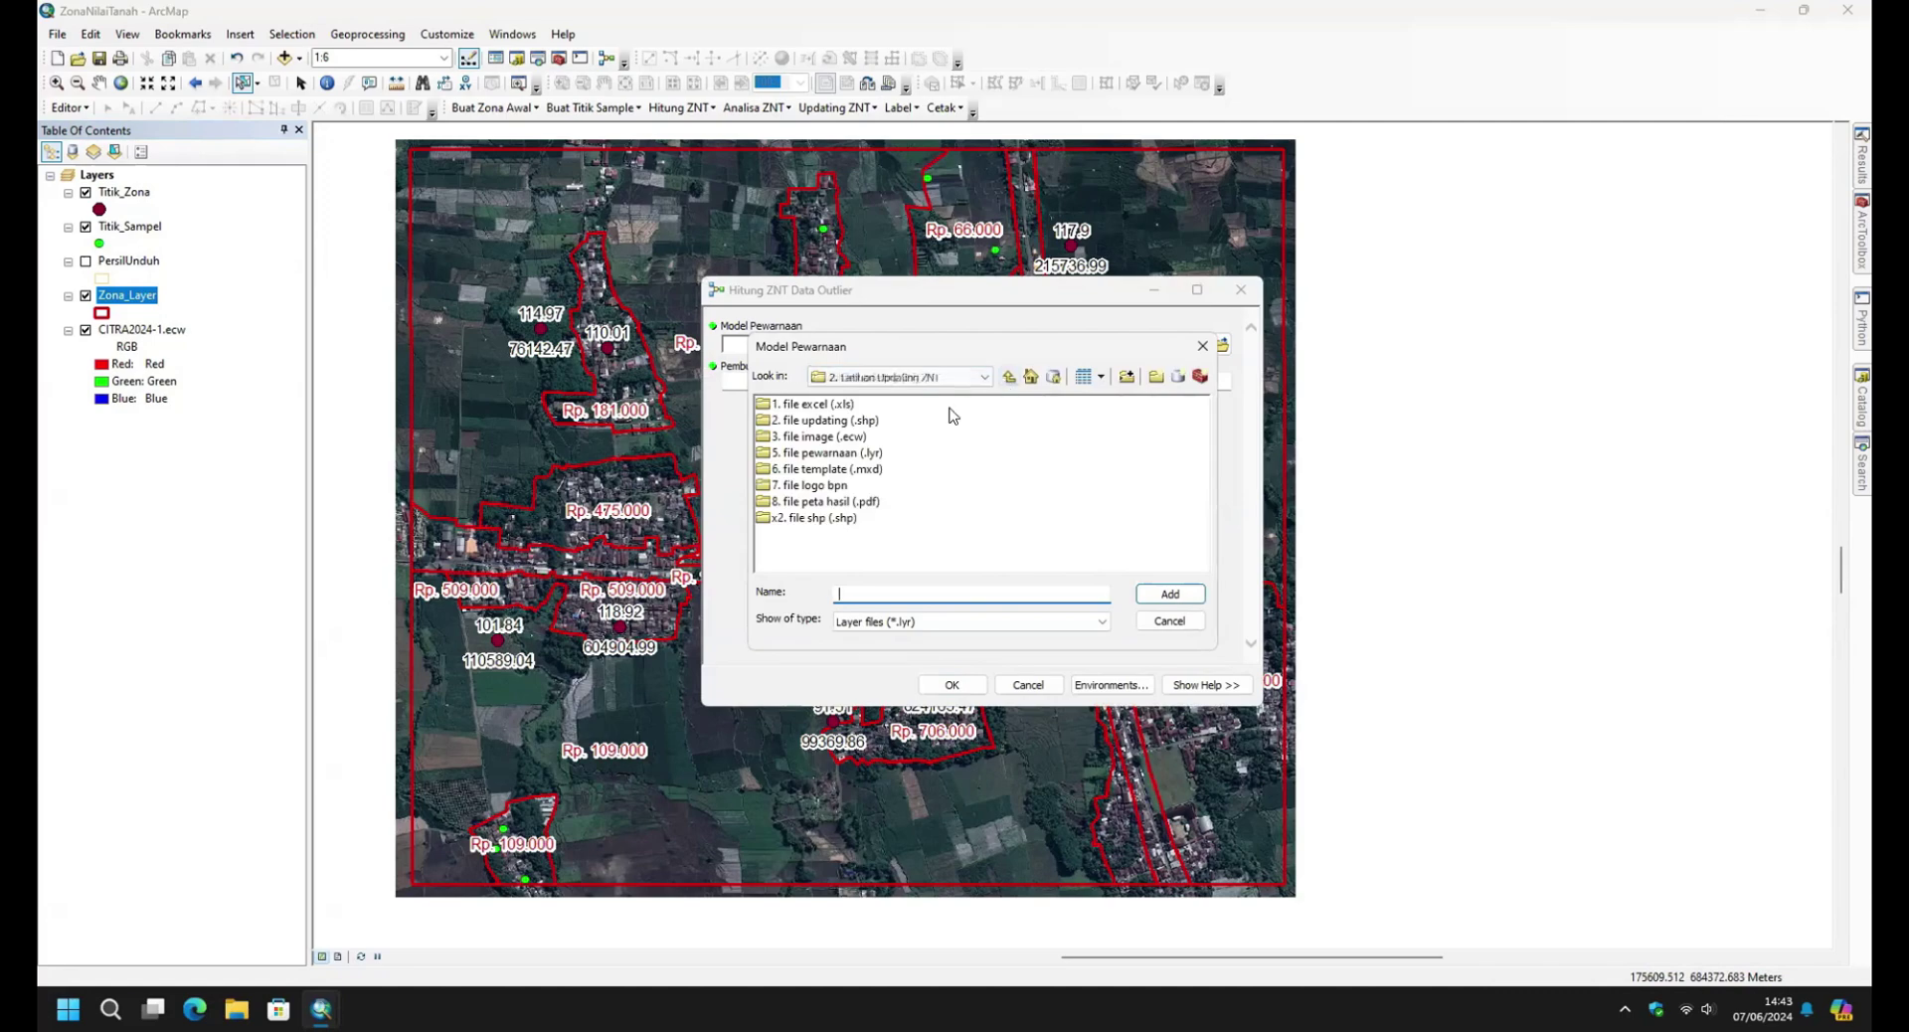
{"action": "double_click", "coordinate": [827, 454]}
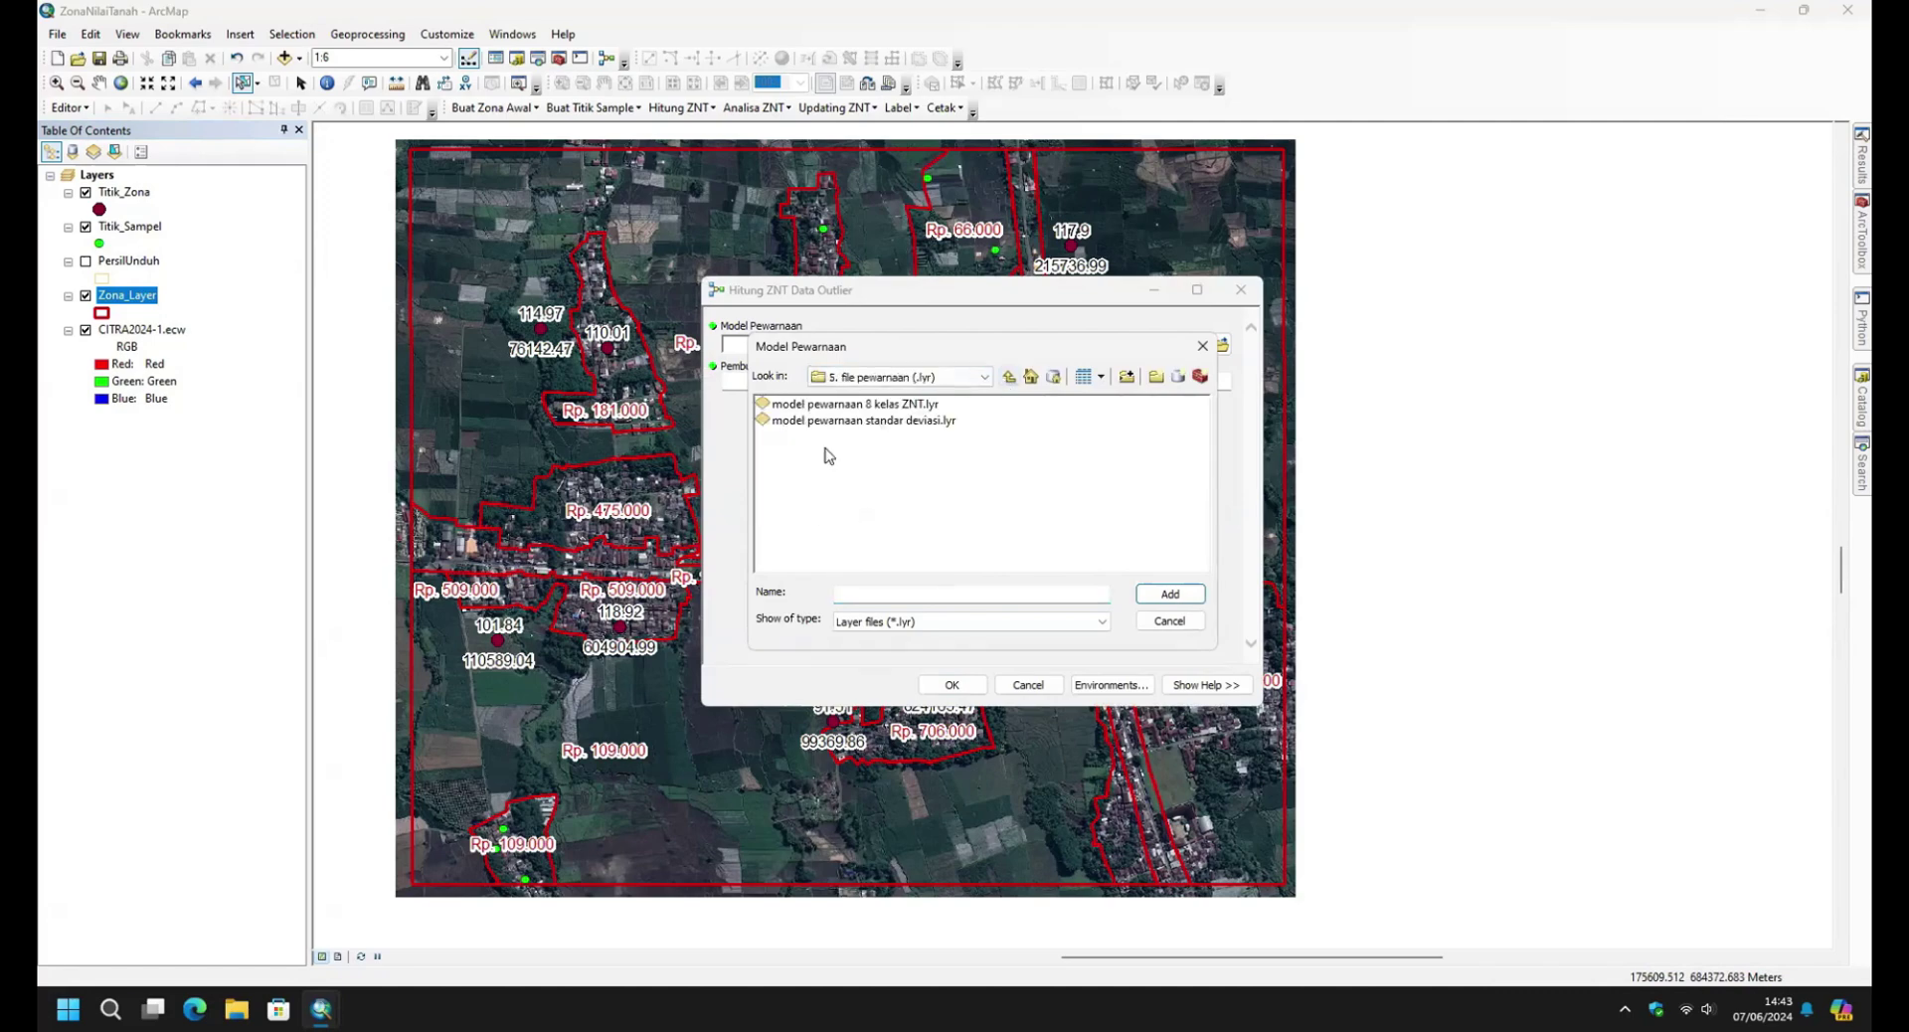
{"action": "left_click", "coordinate": [835, 422]}
{"action": "left_click", "coordinate": [1173, 595]}
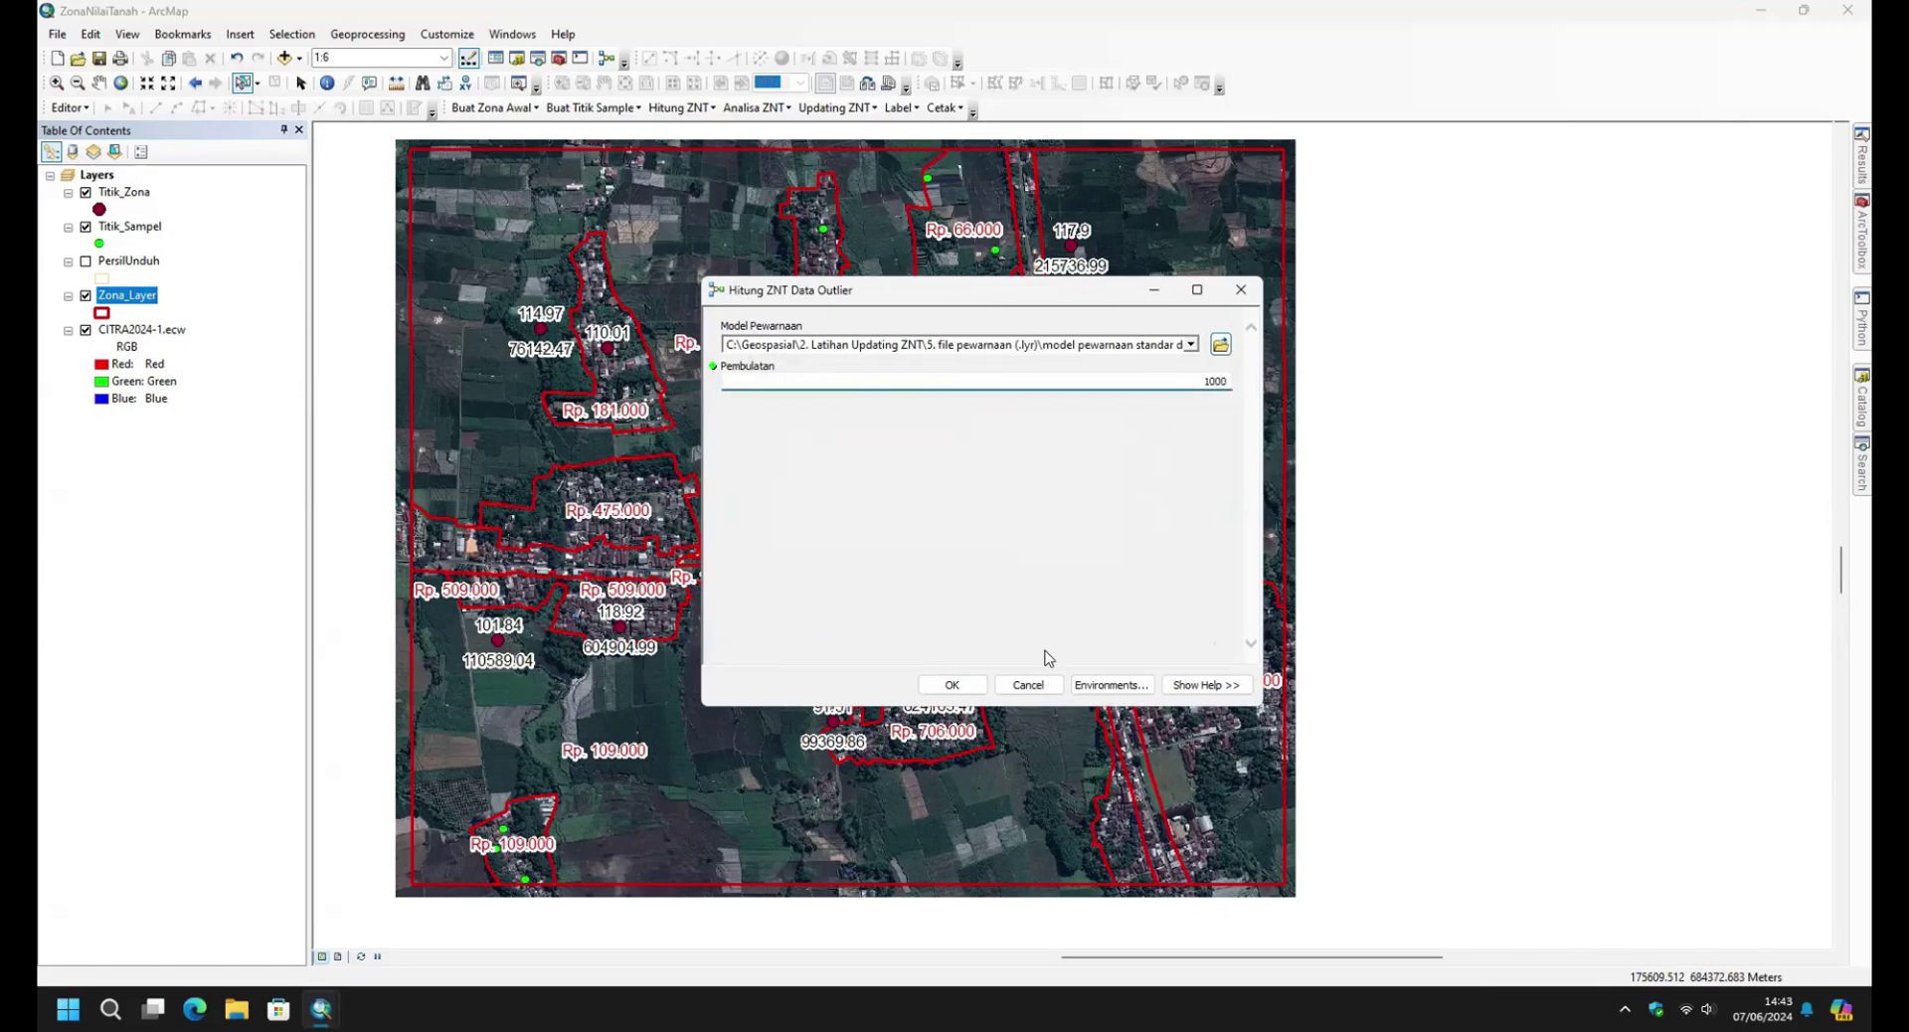
{"action": "left_click", "coordinate": [946, 685]}
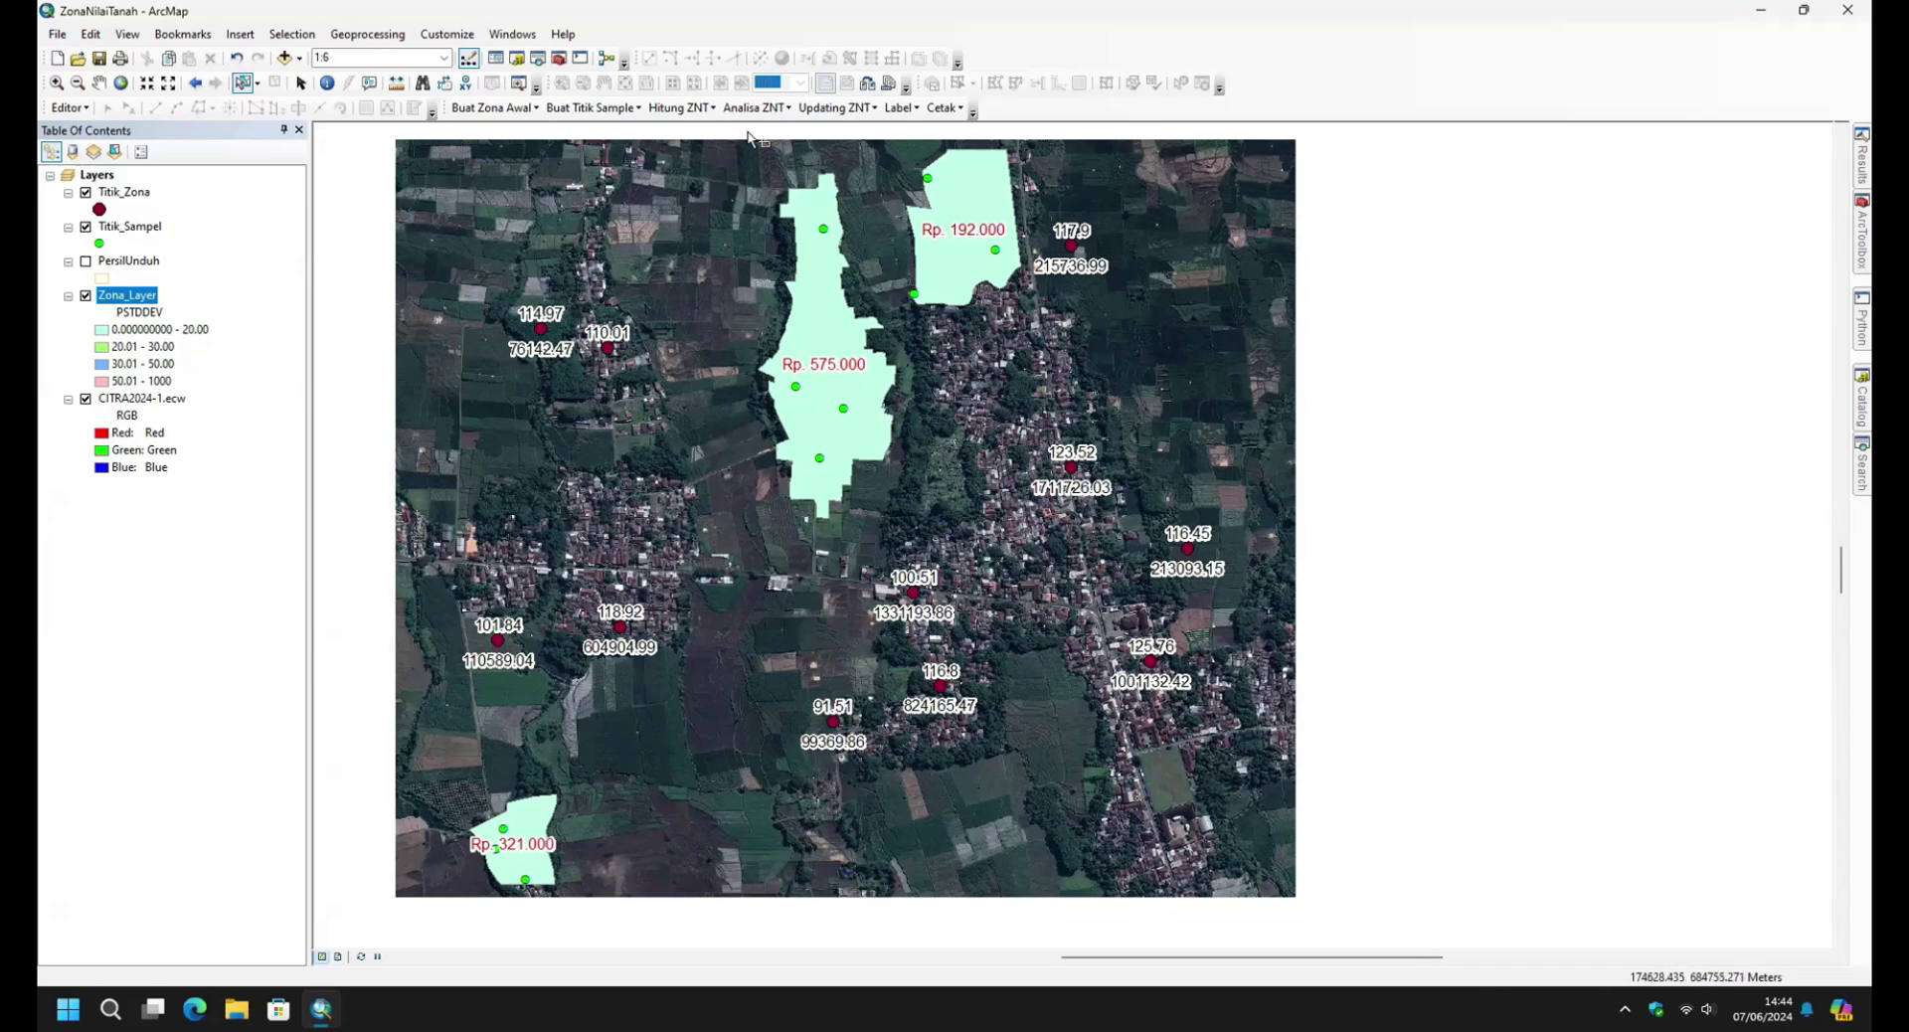
Select the Rp. 192.000 zone on the map and show all records of the Zona_Layer attribute table.
{"action": "left_click", "coordinate": [957, 260]}
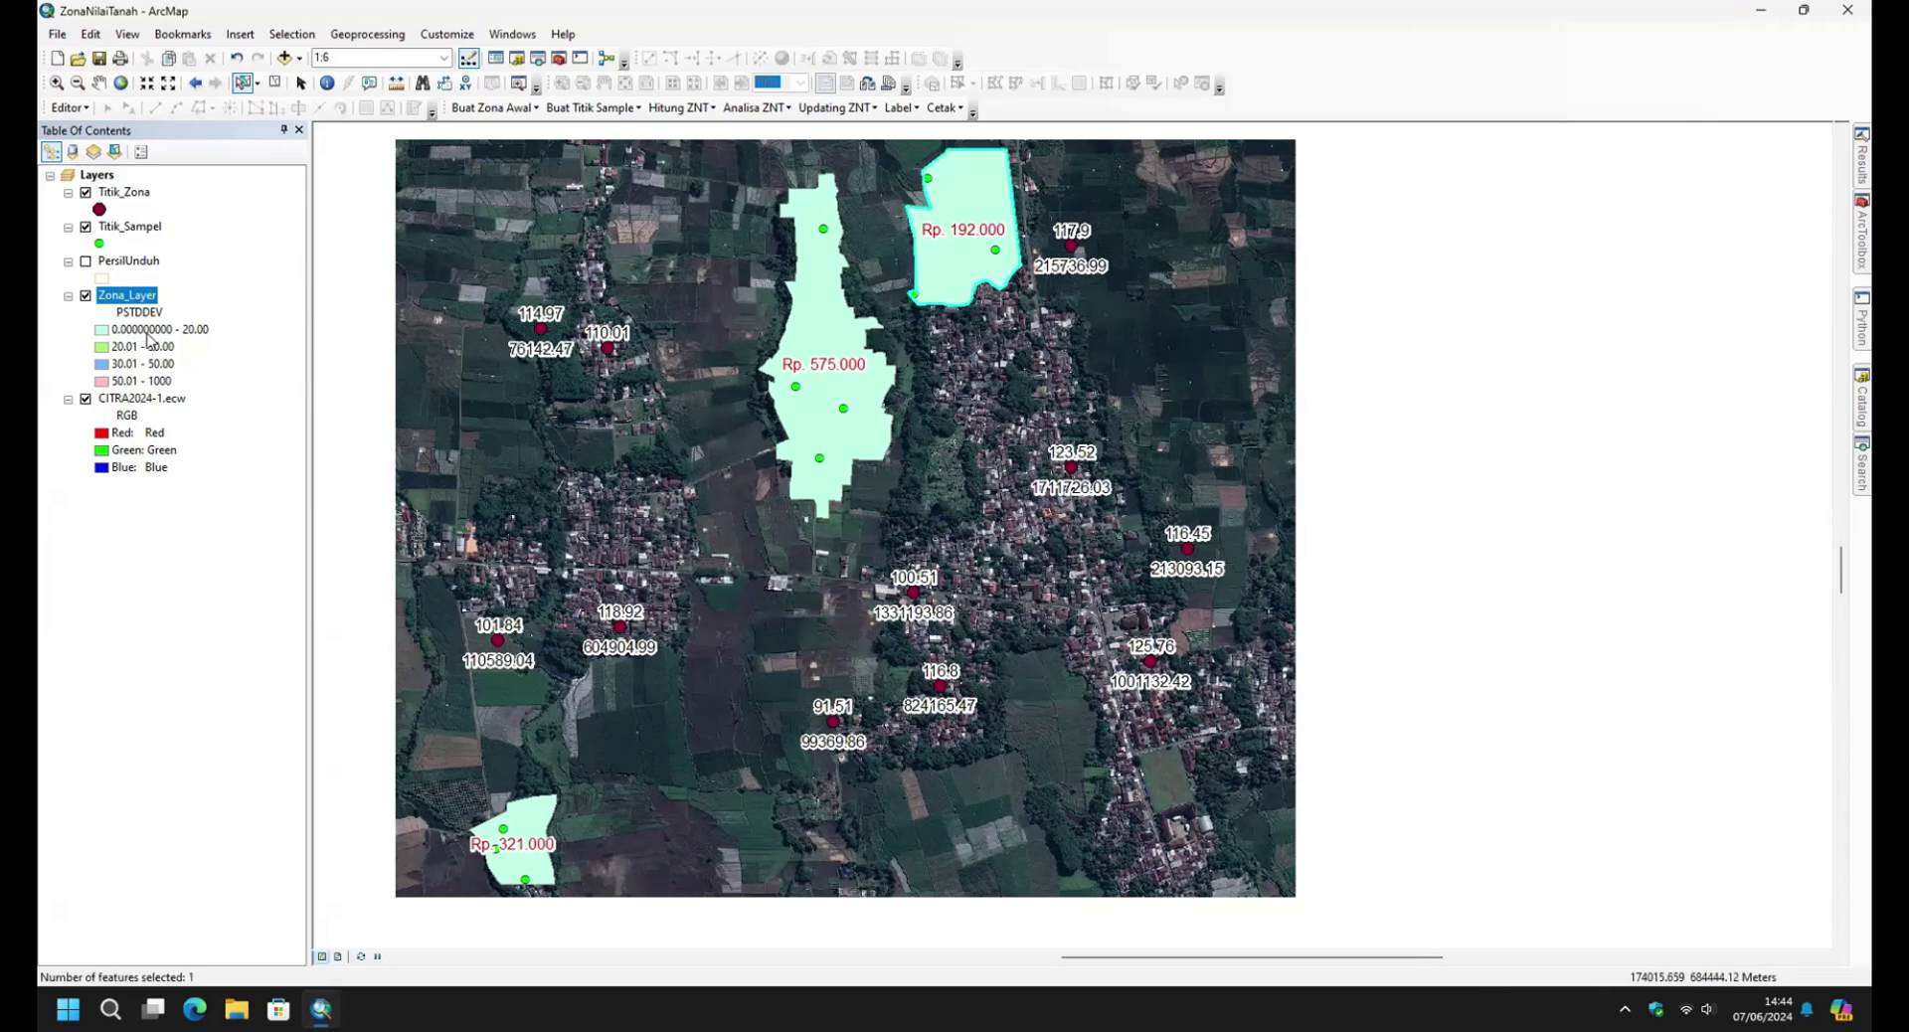
{"action": "right_click", "coordinate": [132, 296]}
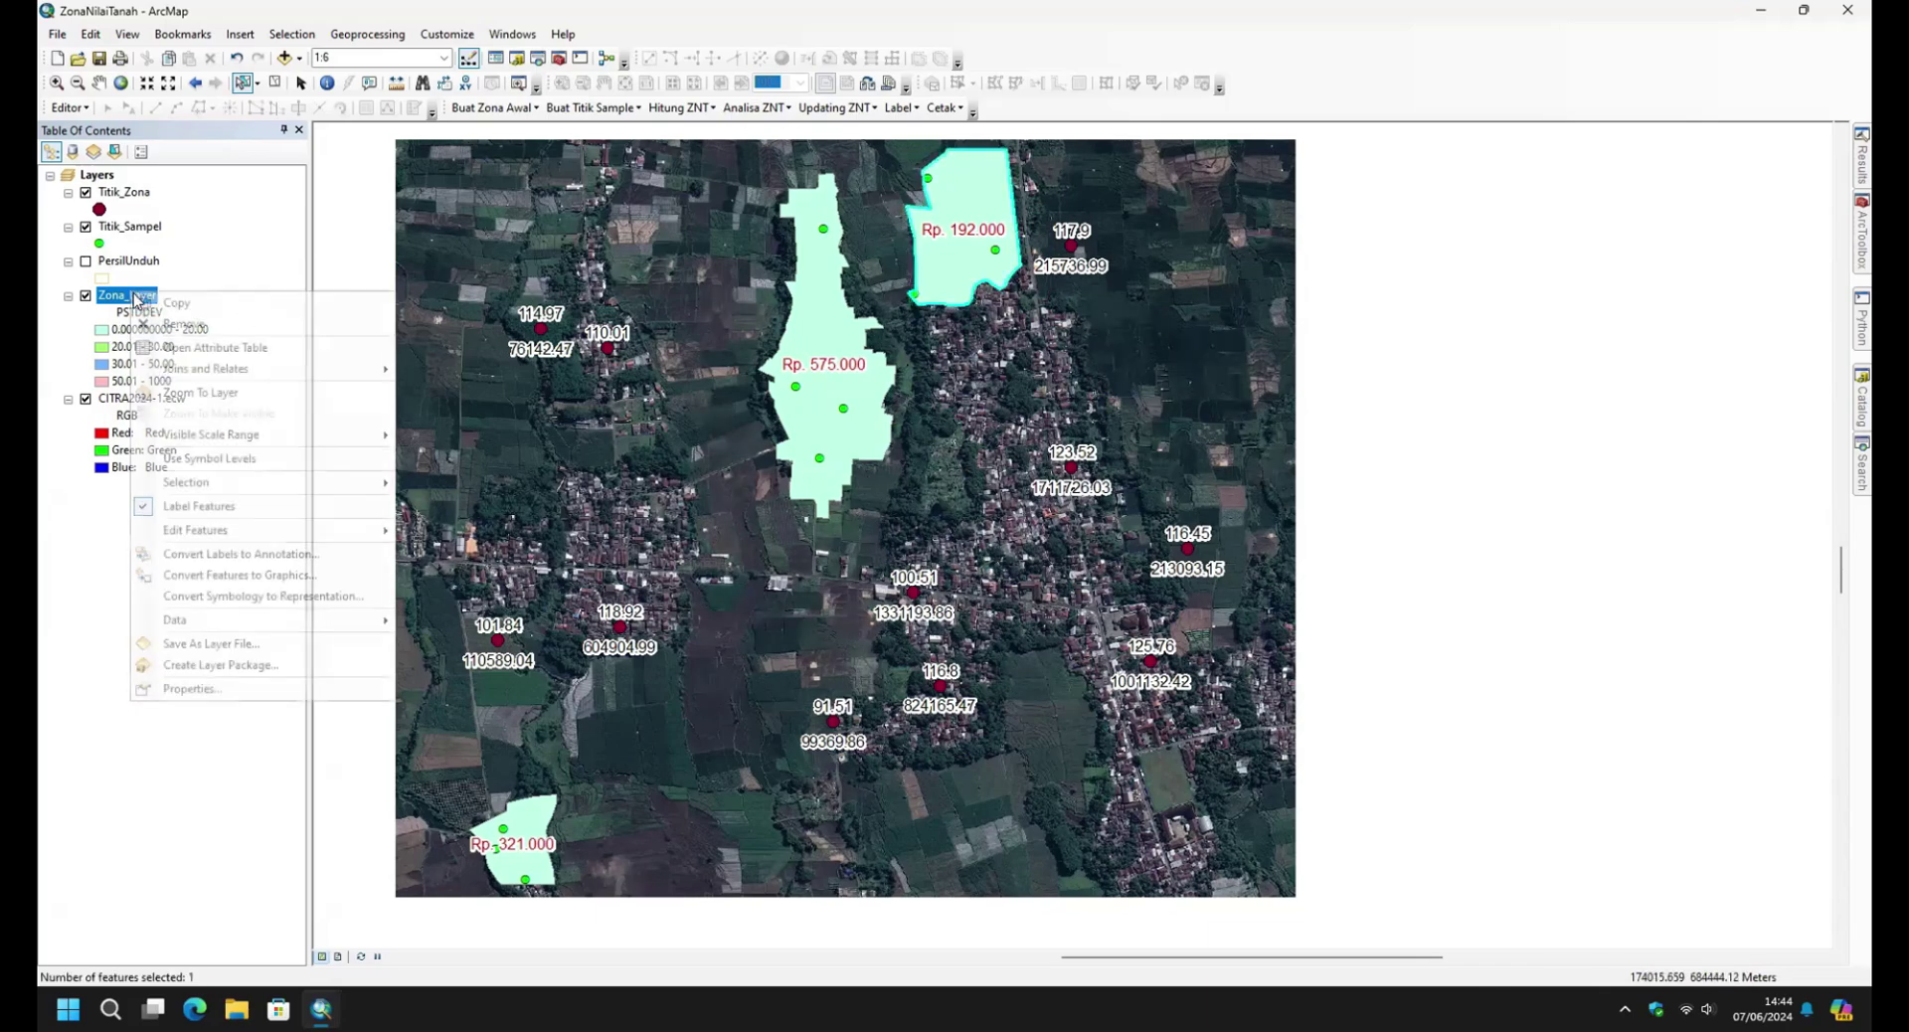
{"action": "left_click", "coordinate": [164, 346]}
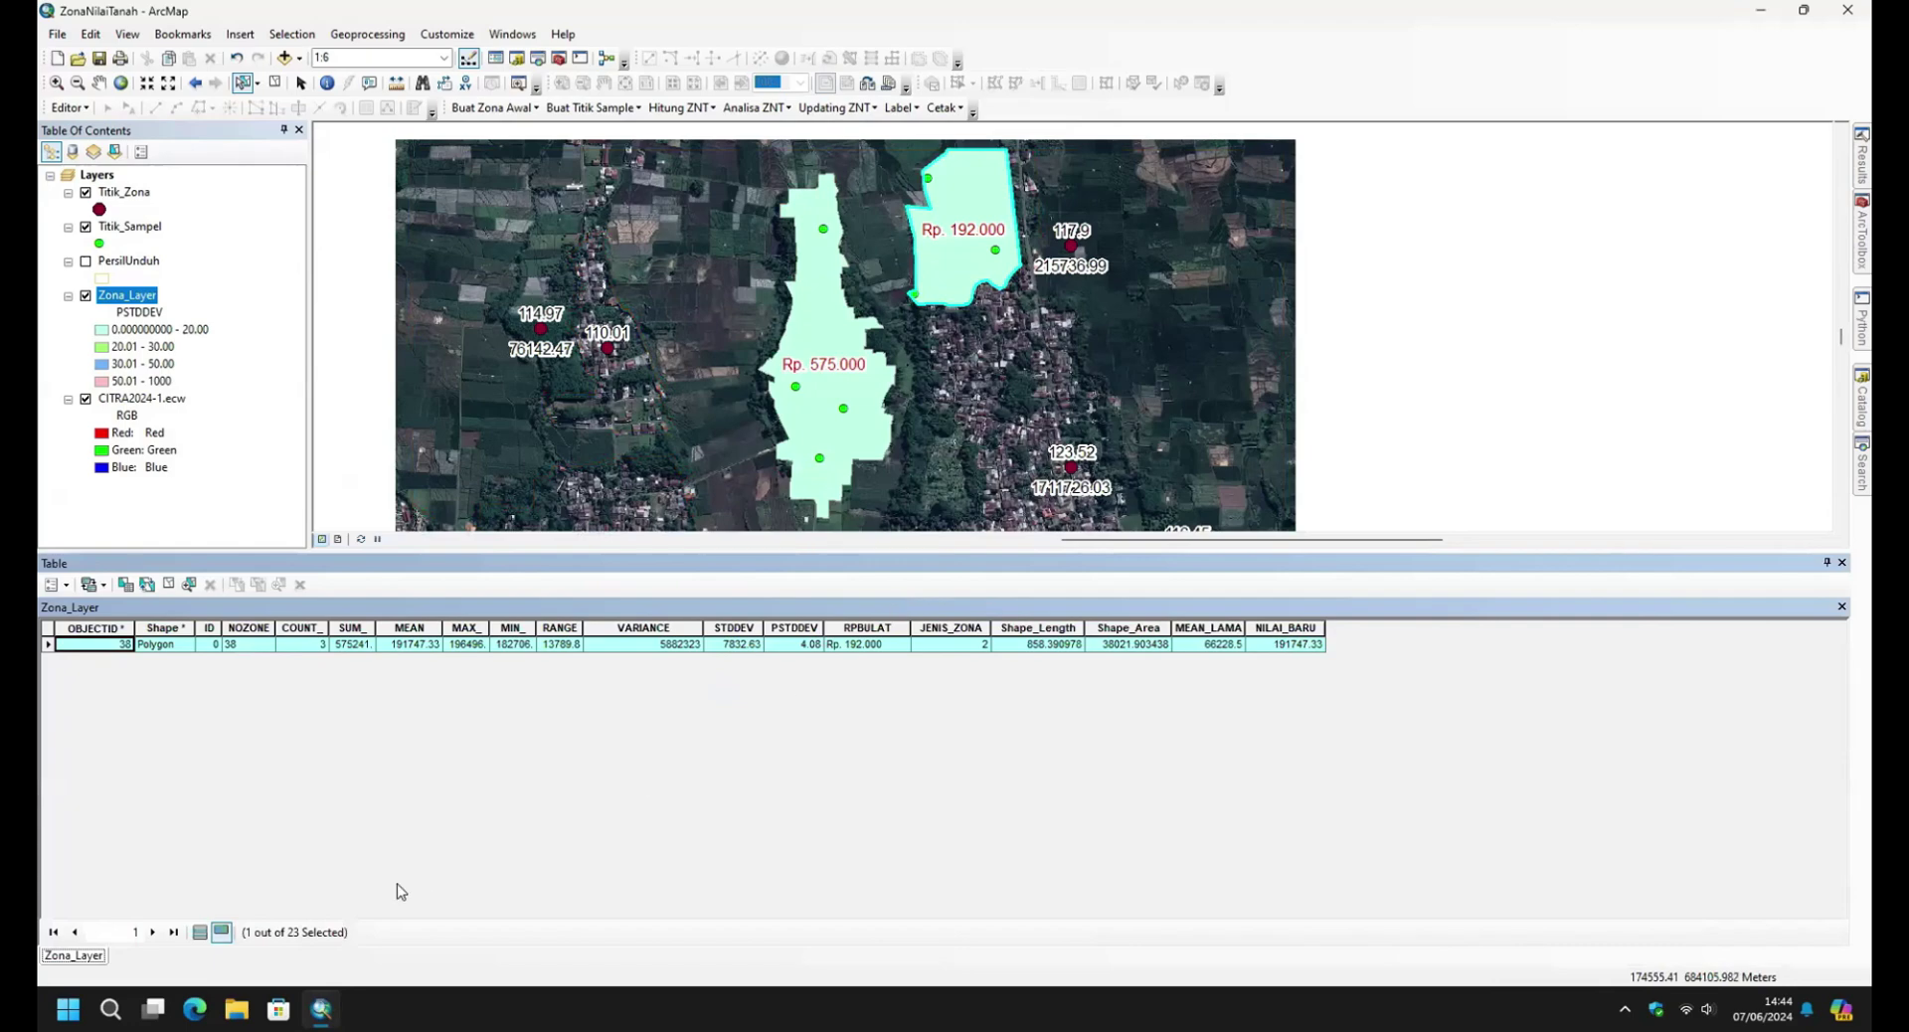
{"action": "left_click", "coordinate": [199, 932]}
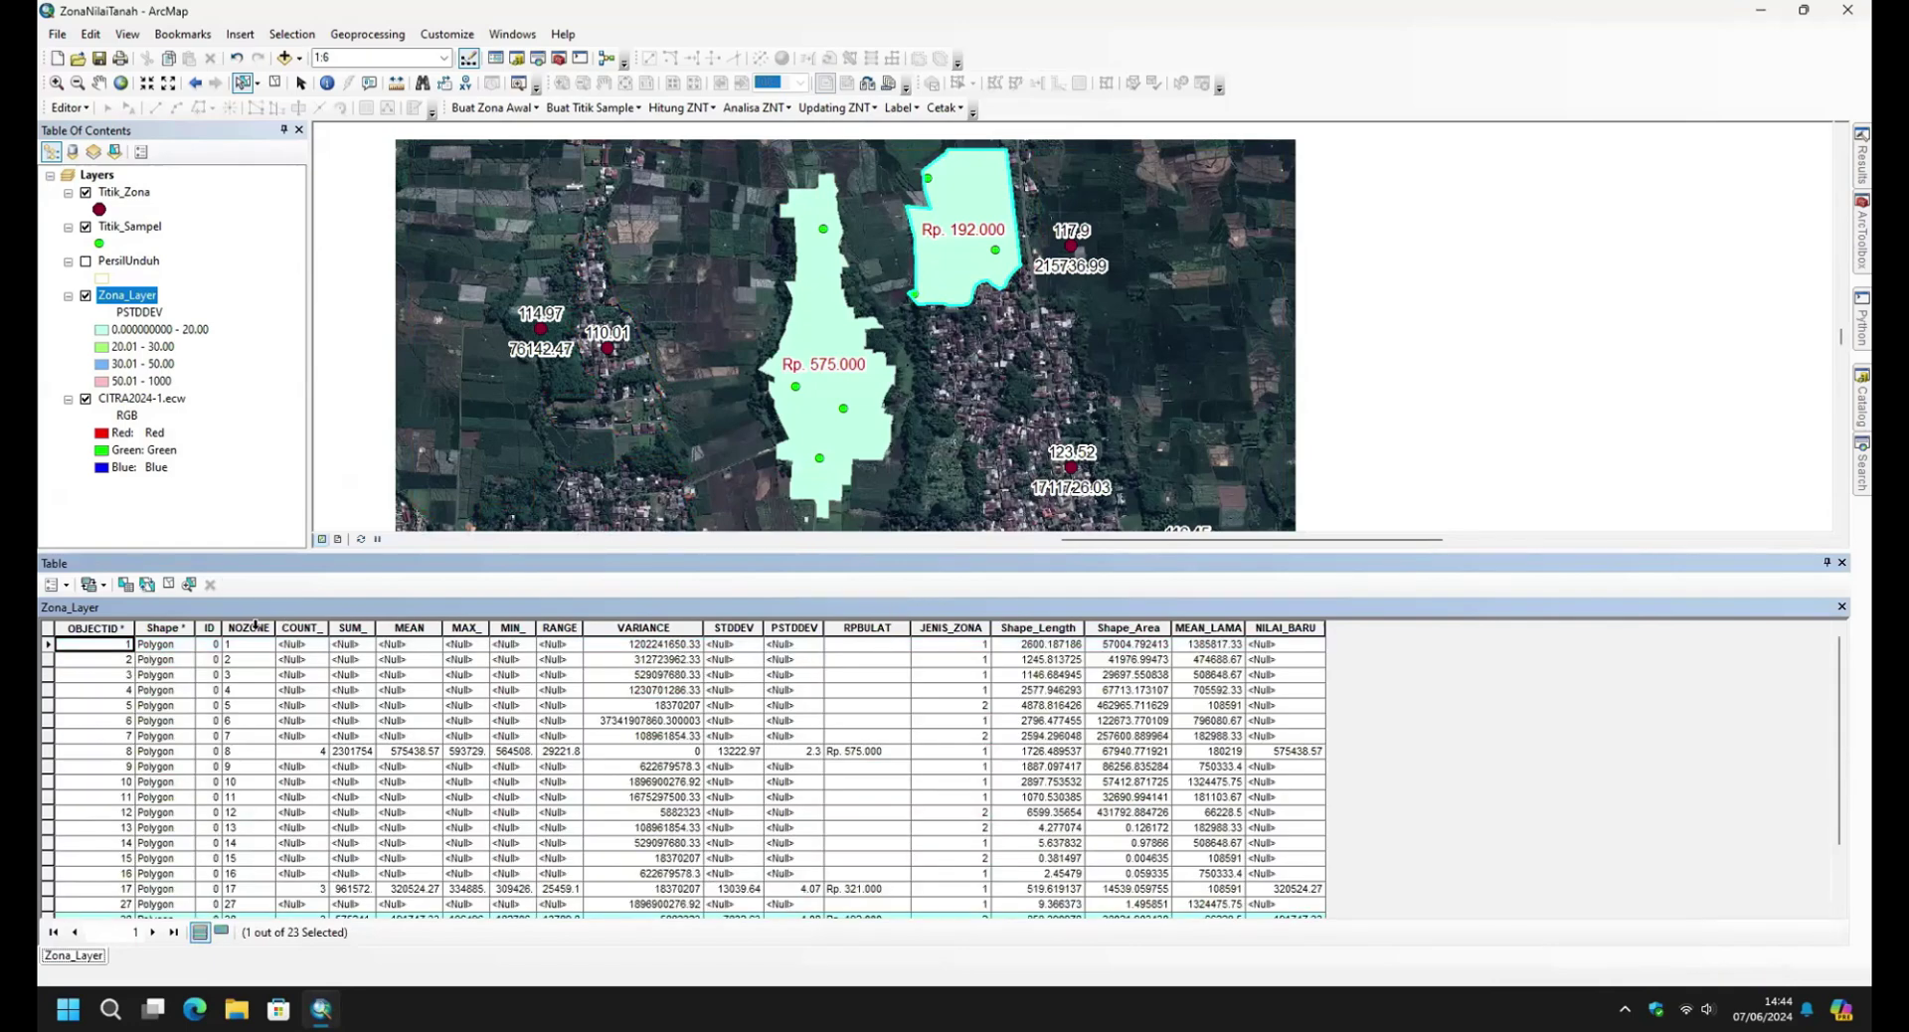
Sort the Zona_Layer table by PSTDDEV in descending order, compare the standard deviations of the recalculated zones, and close the table.
{"action": "double_click", "coordinate": [792, 627]}
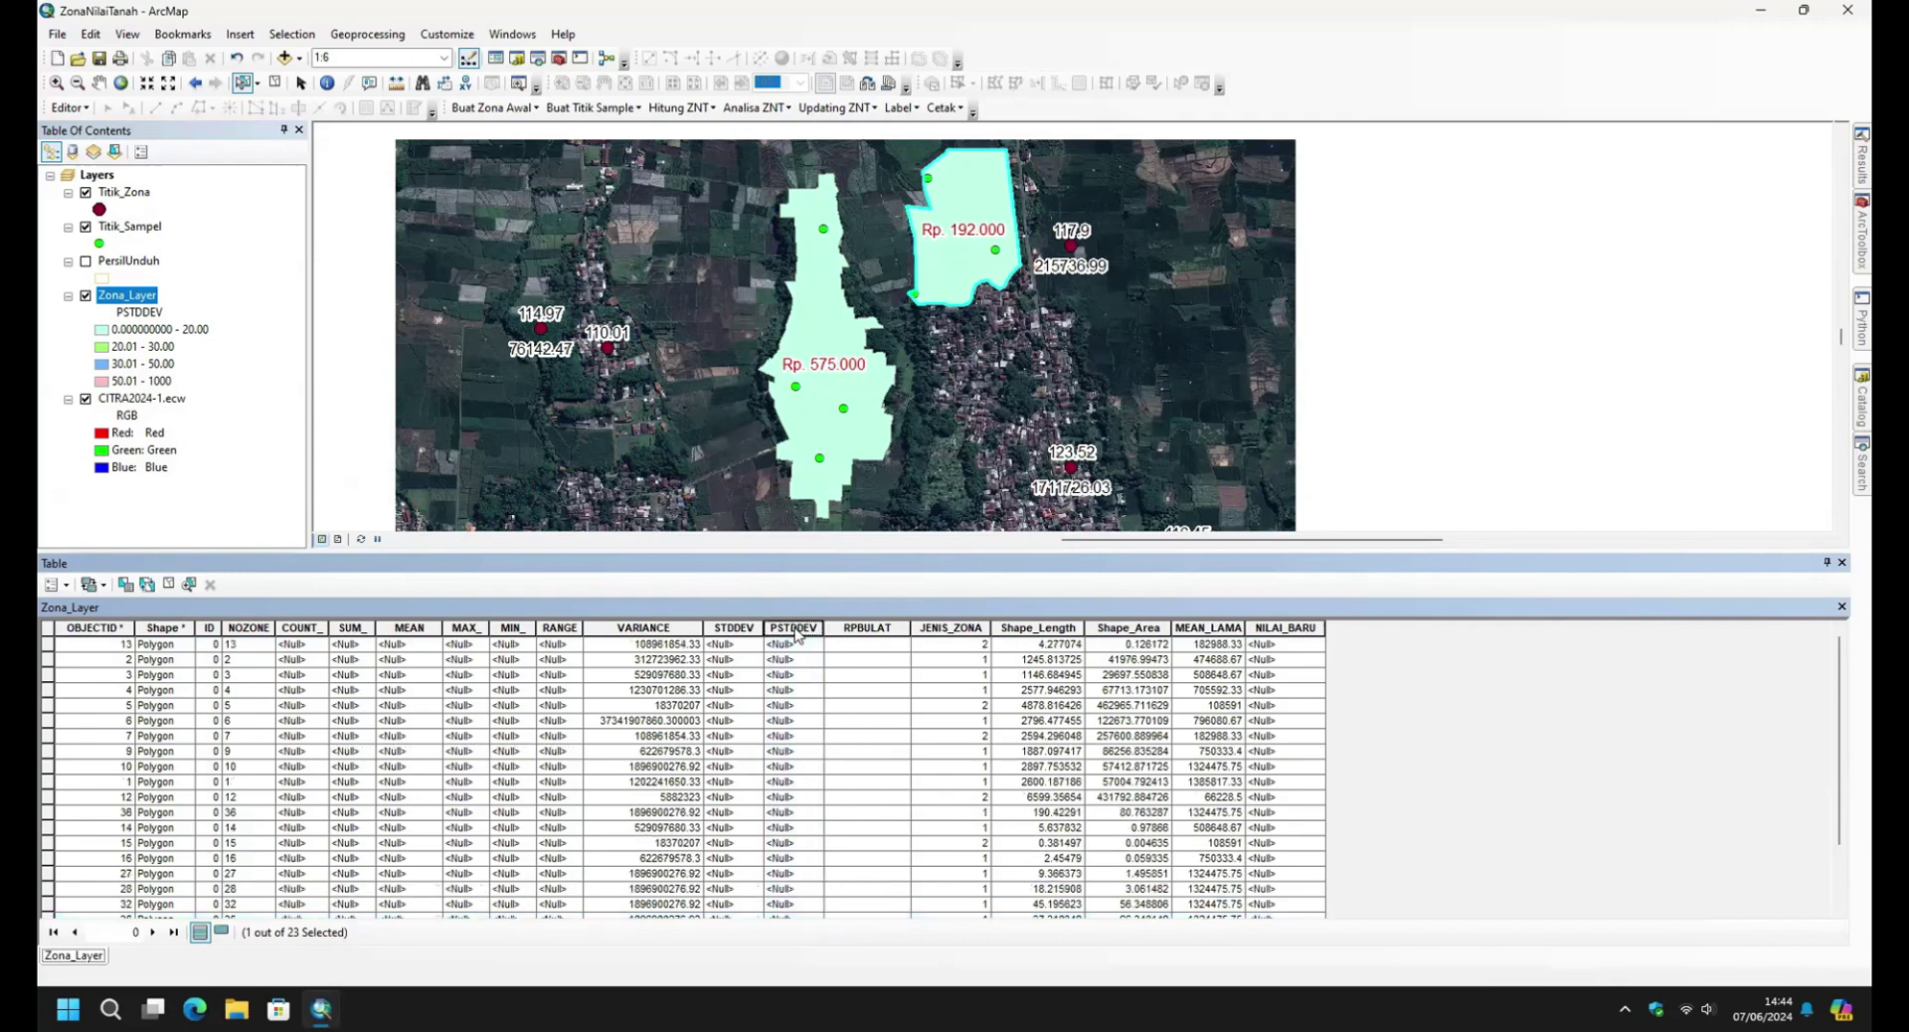
{"action": "double_click", "coordinate": [795, 628]}
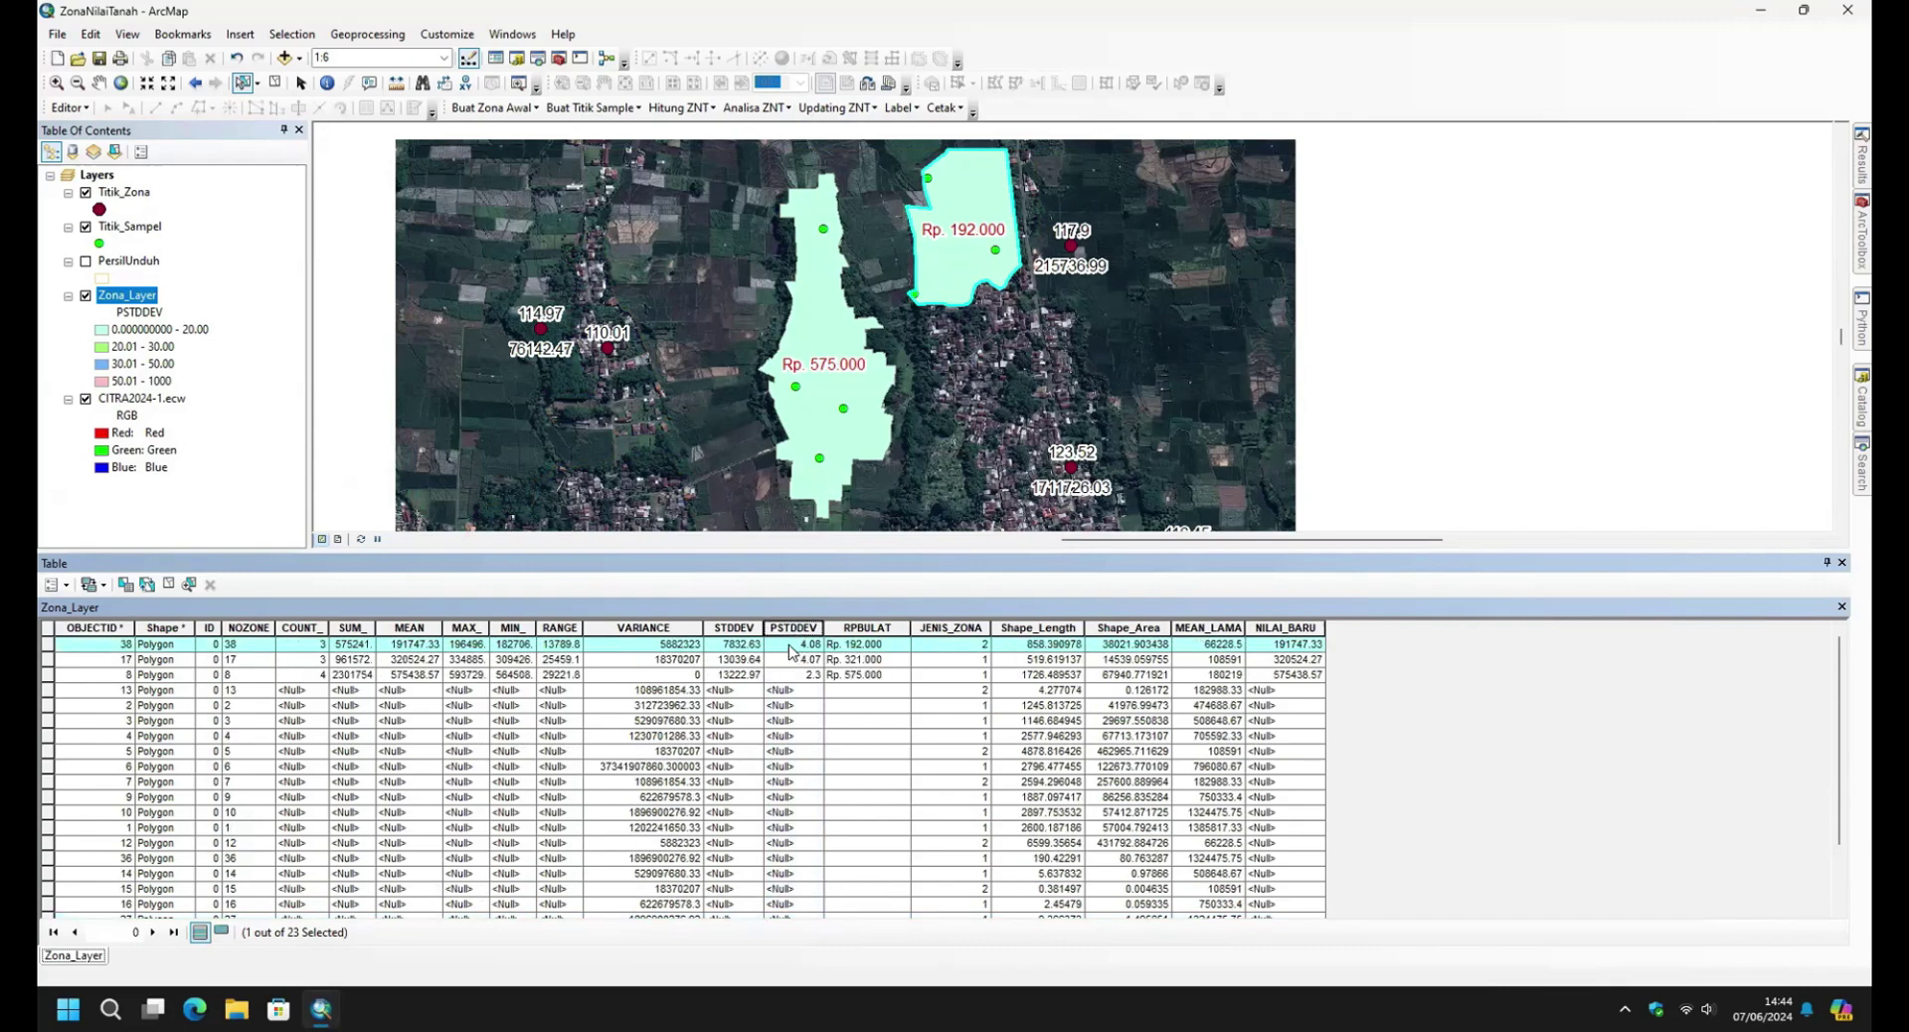
{"action": "left_click", "coordinate": [792, 675]}
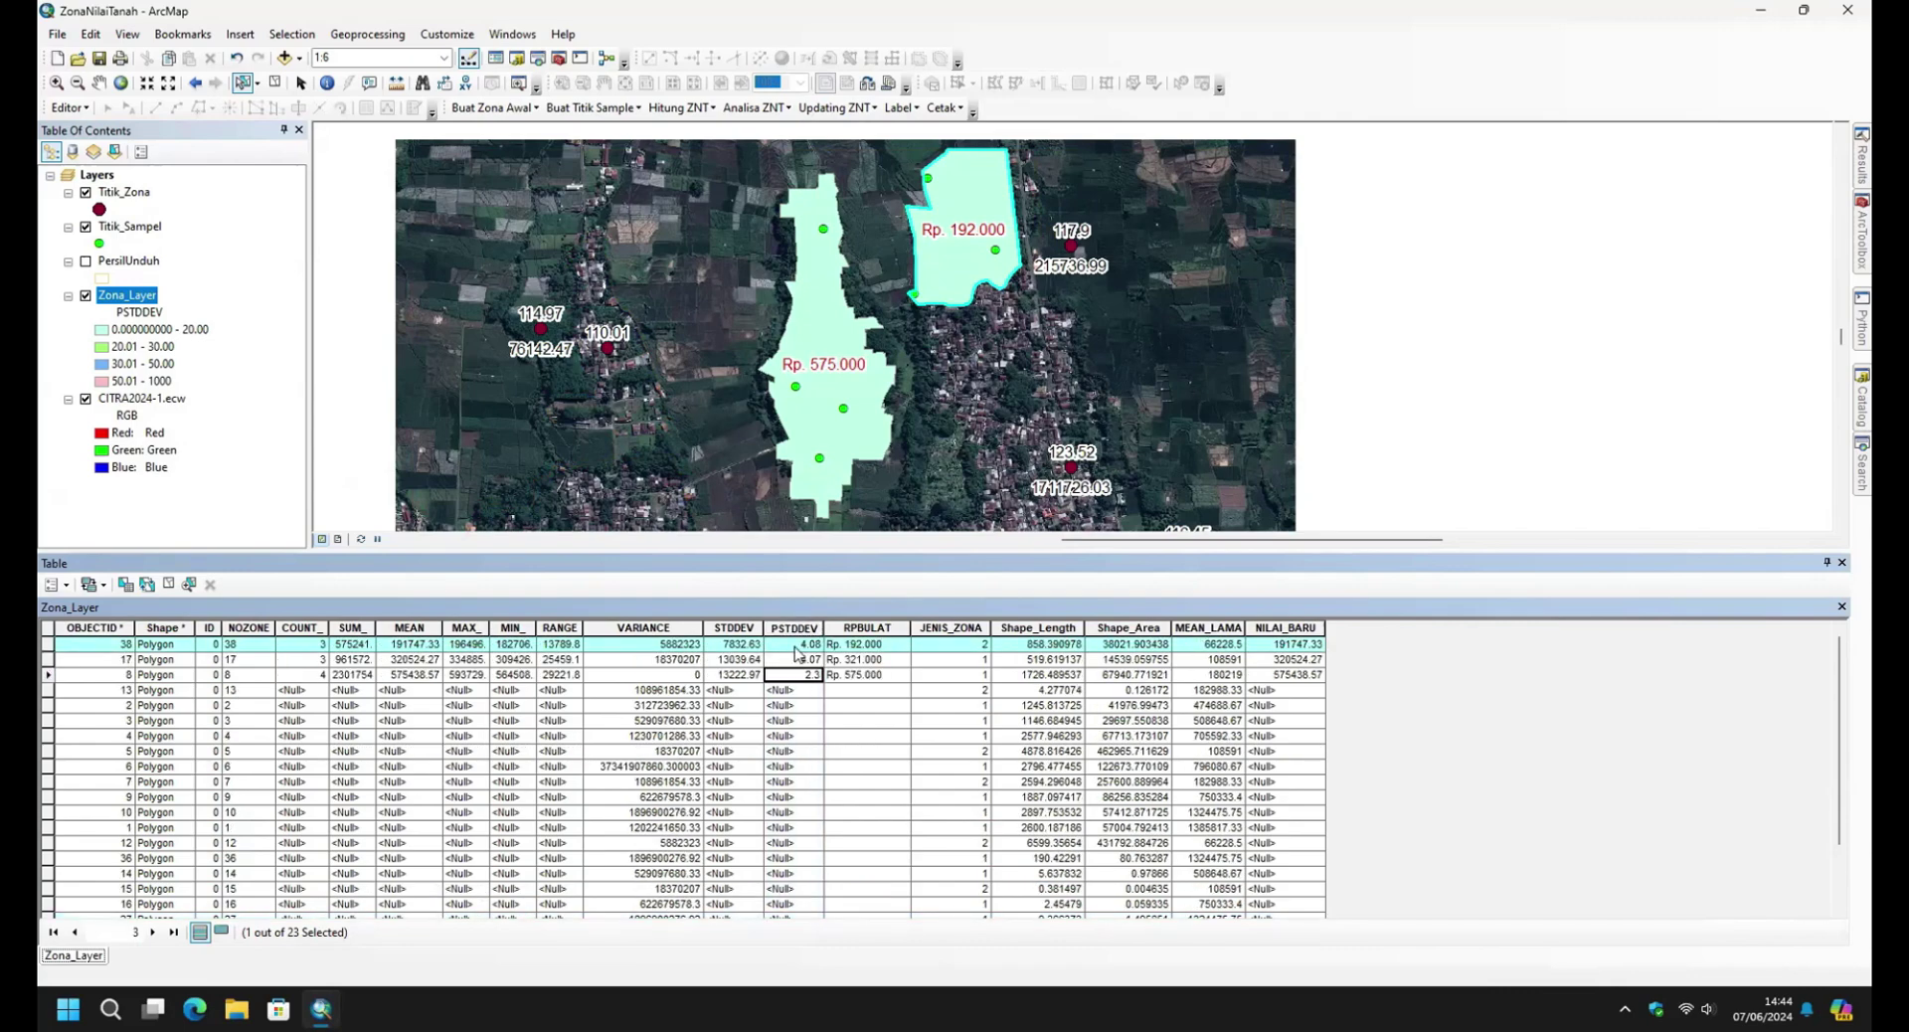
{"action": "left_click", "coordinate": [796, 646]}
{"action": "left_click", "coordinate": [795, 661]}
{"action": "left_click", "coordinate": [796, 678]}
{"action": "left_click", "coordinate": [1842, 563]}
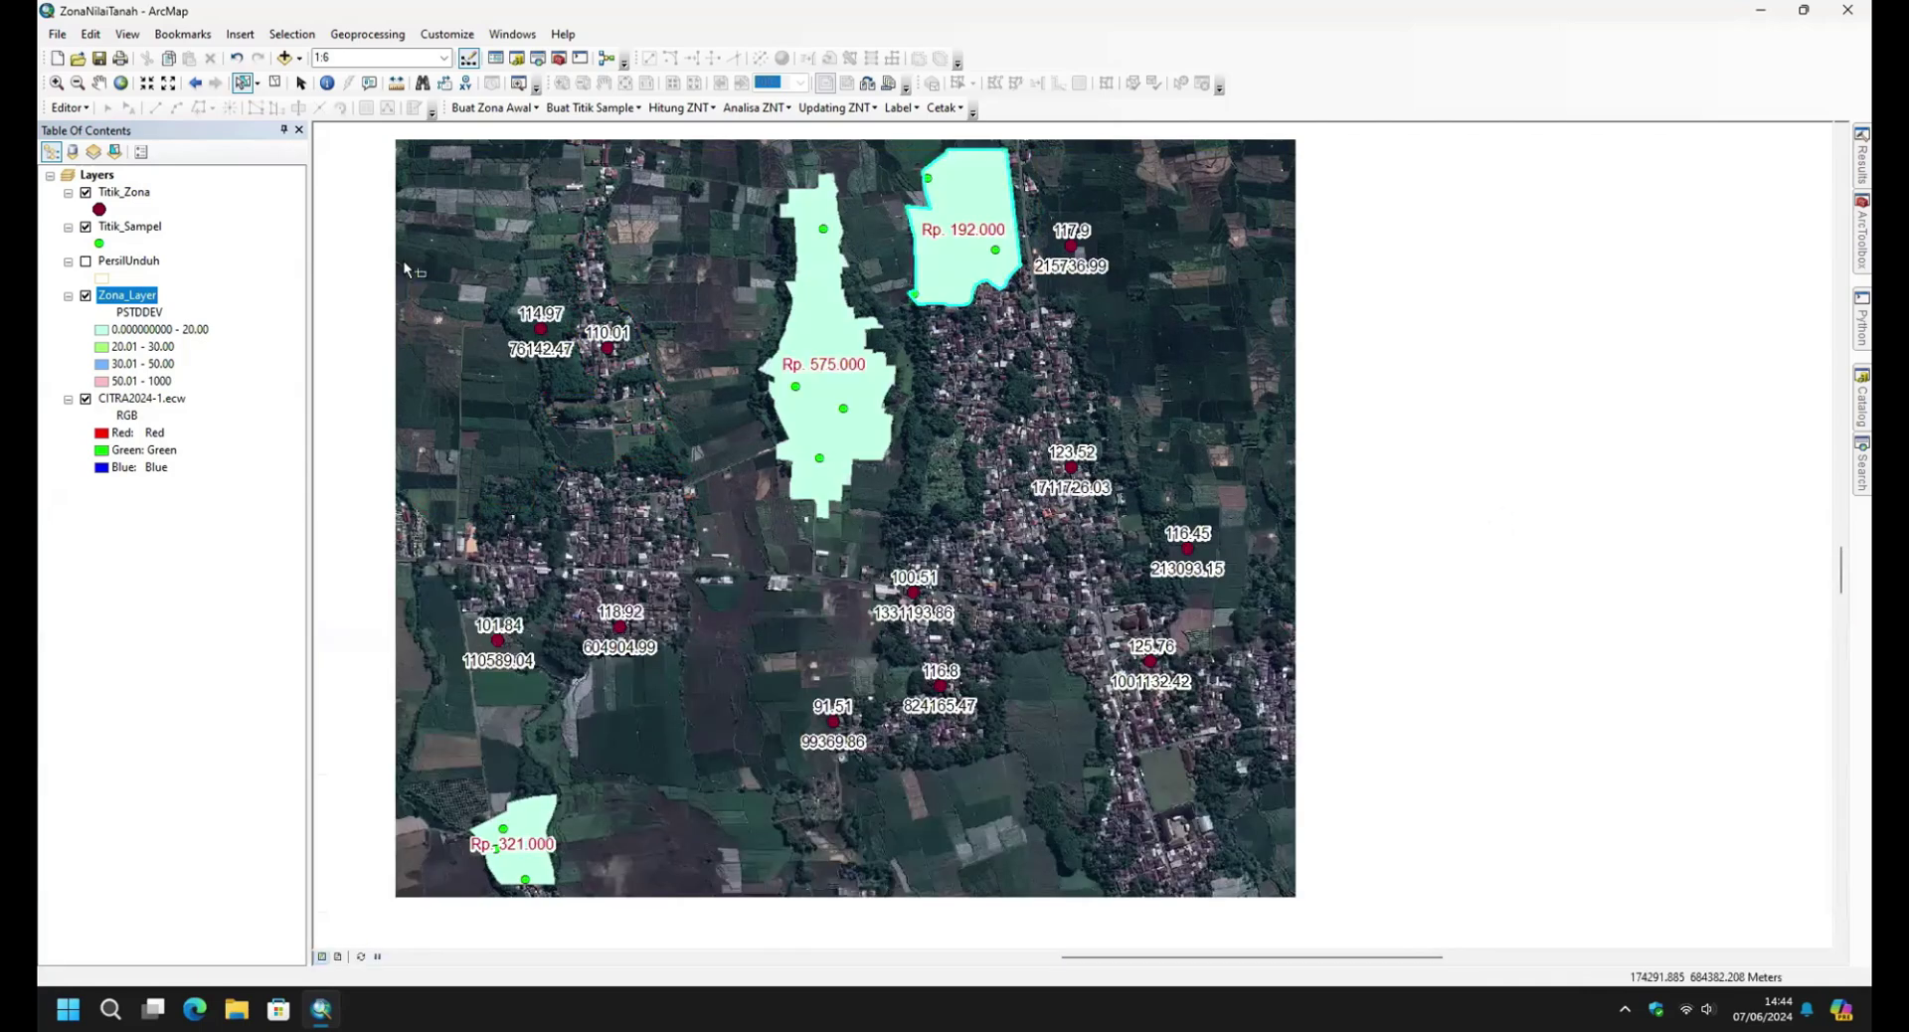
Clear the zone selection and set up Hitung ZNT Update with 100 for both Indeks Tahun Lalu values and Pembulatan 1000.
{"action": "left_click", "coordinate": [302, 83]}
{"action": "left_click", "coordinate": [276, 84]}
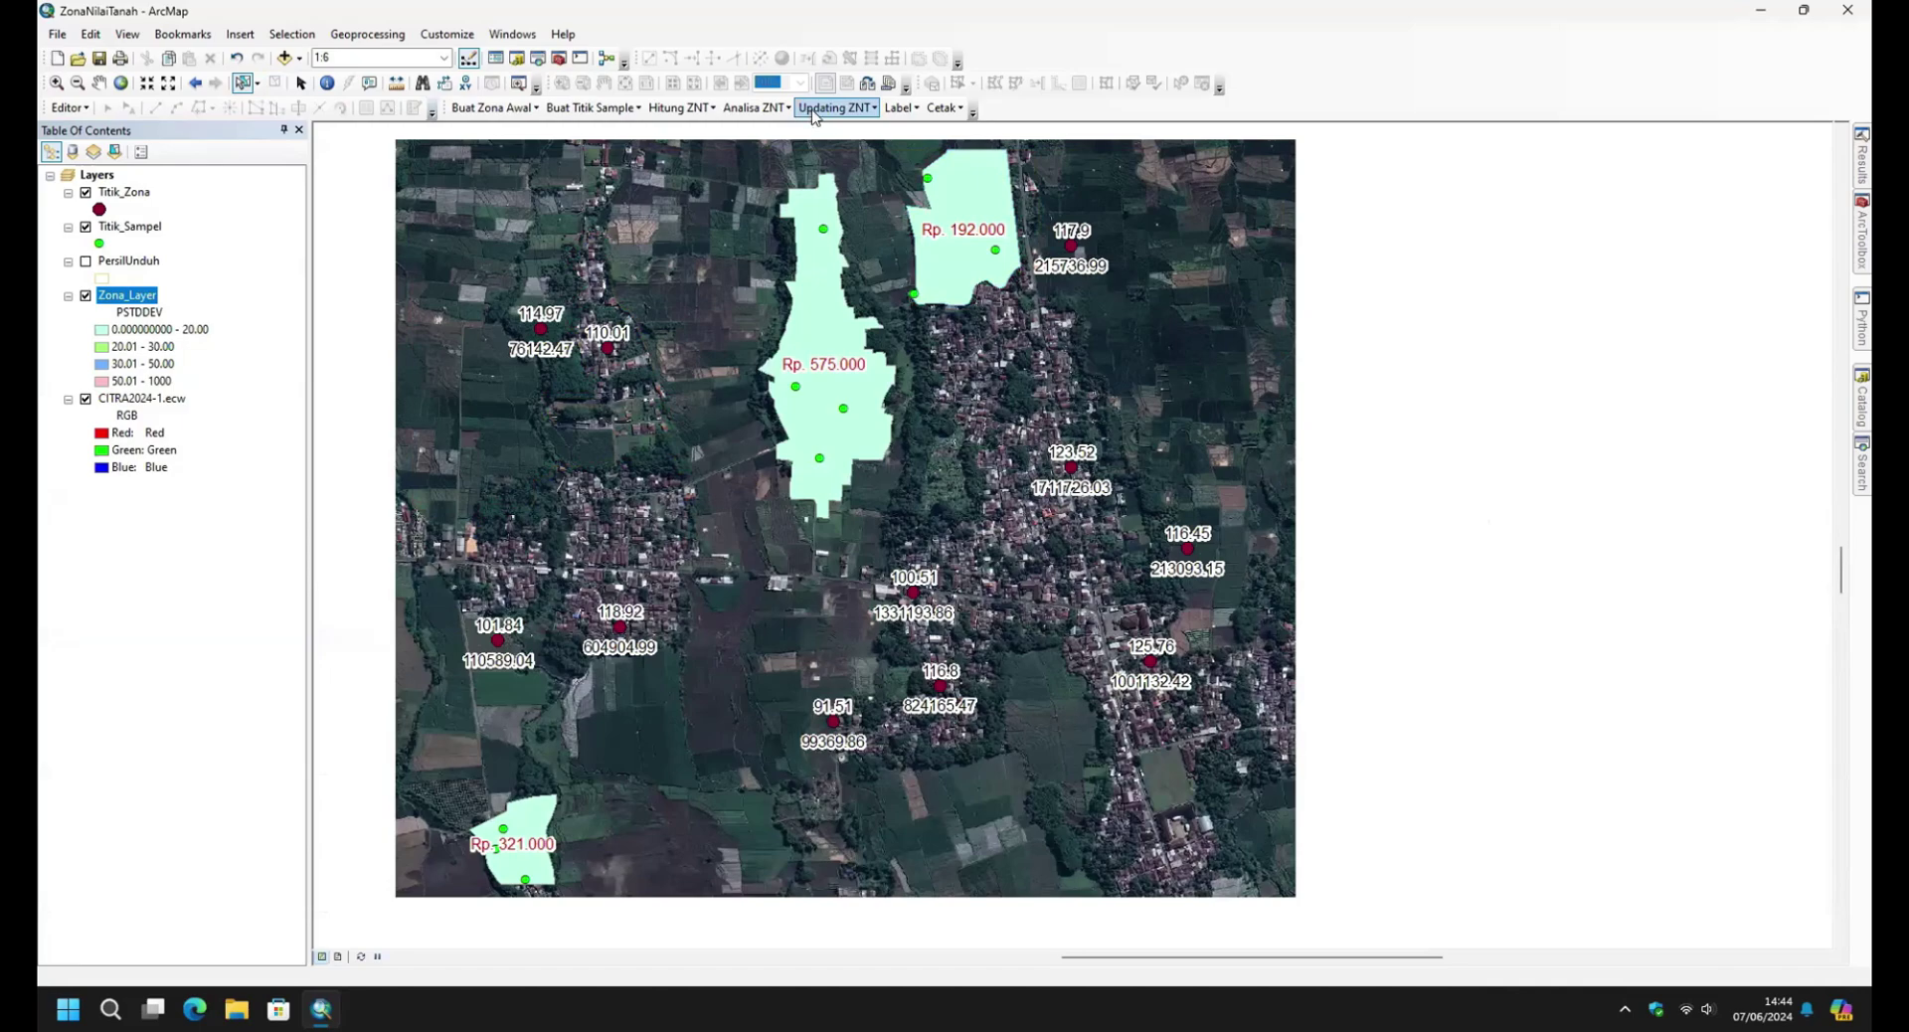
{"action": "left_click", "coordinate": [814, 114]}
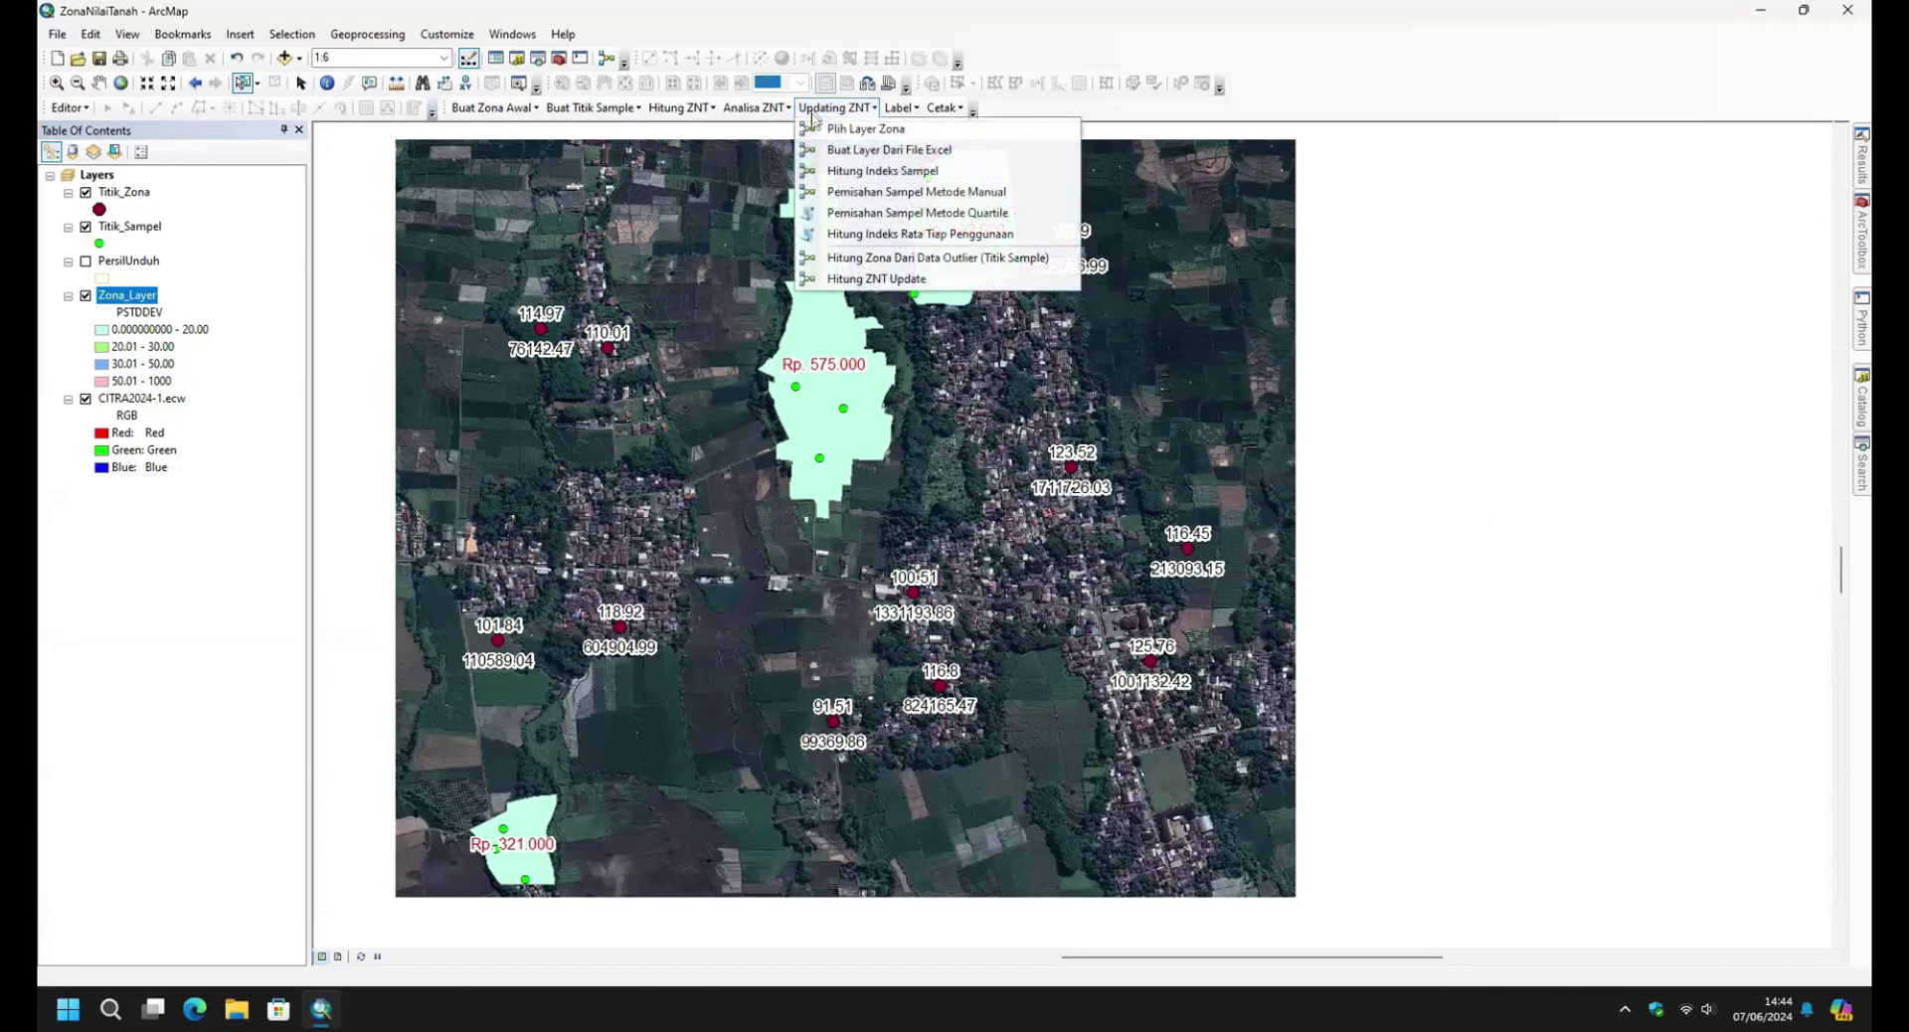
{"action": "left_click", "coordinate": [829, 281]}
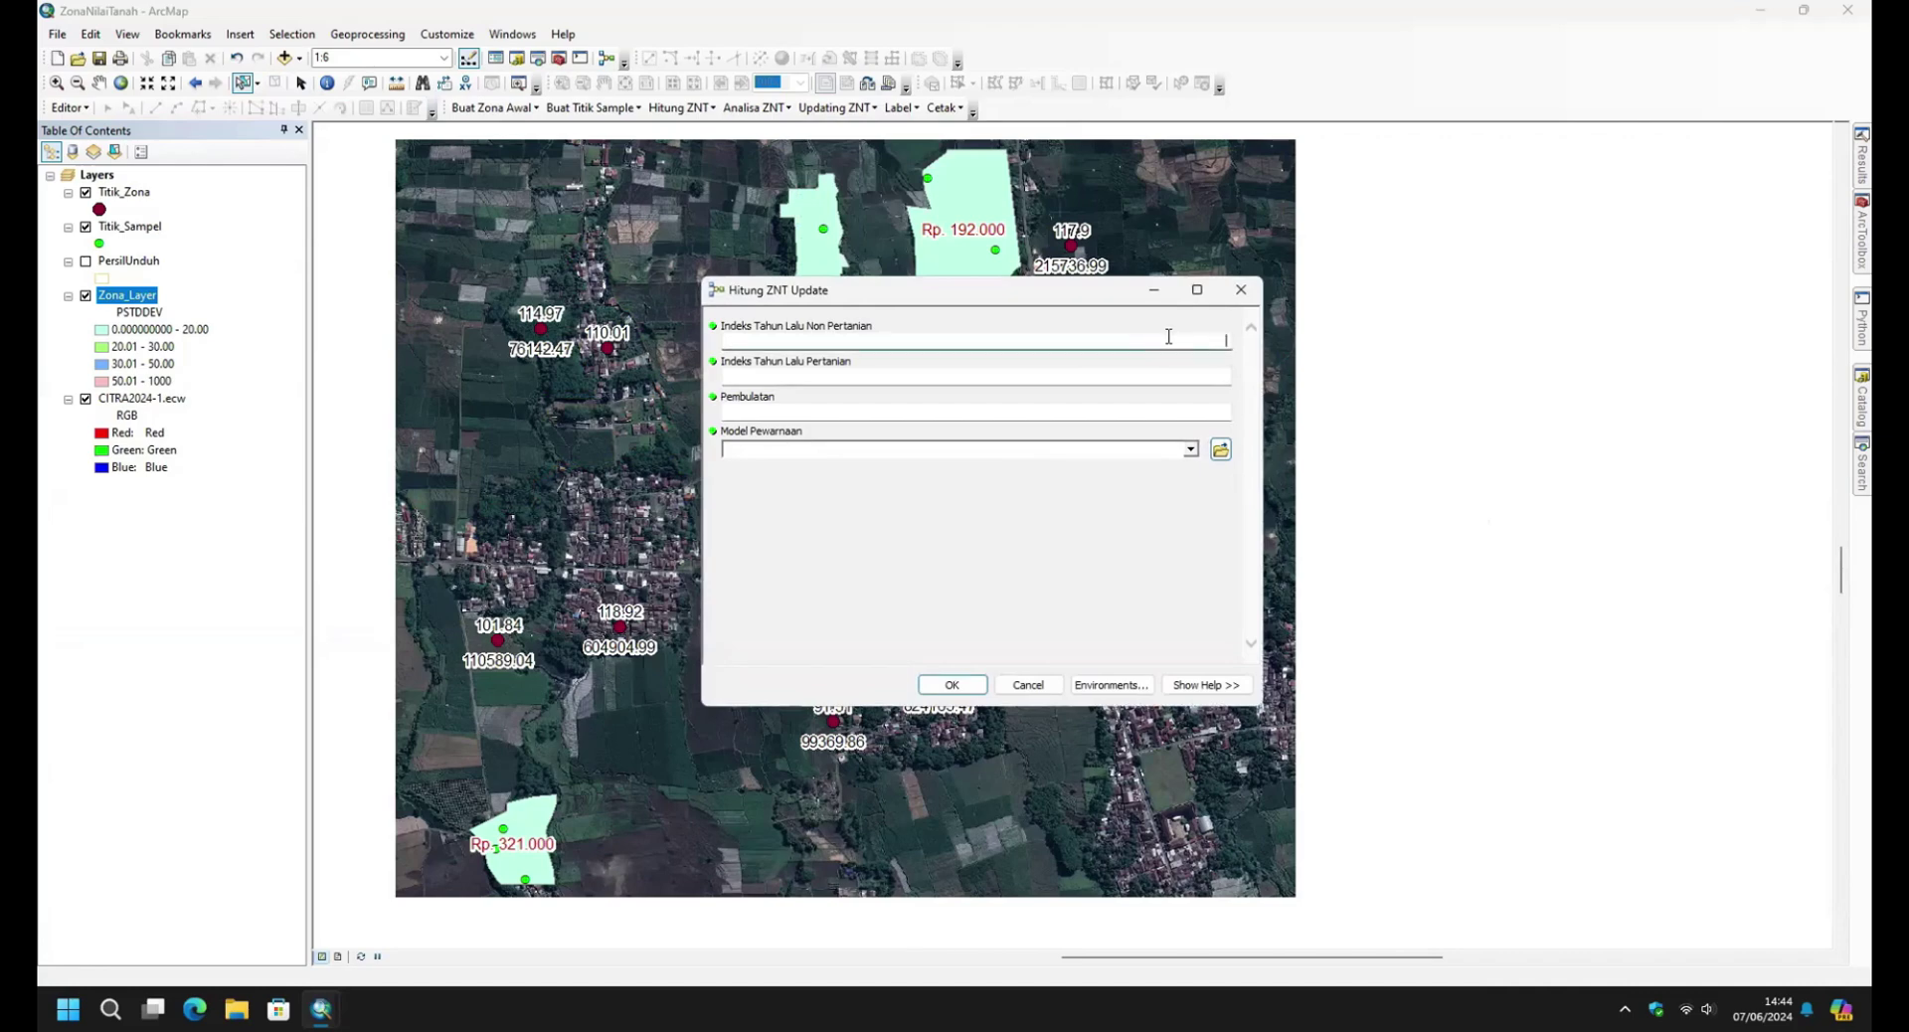
{"action": "left_click", "coordinate": [1226, 376]}
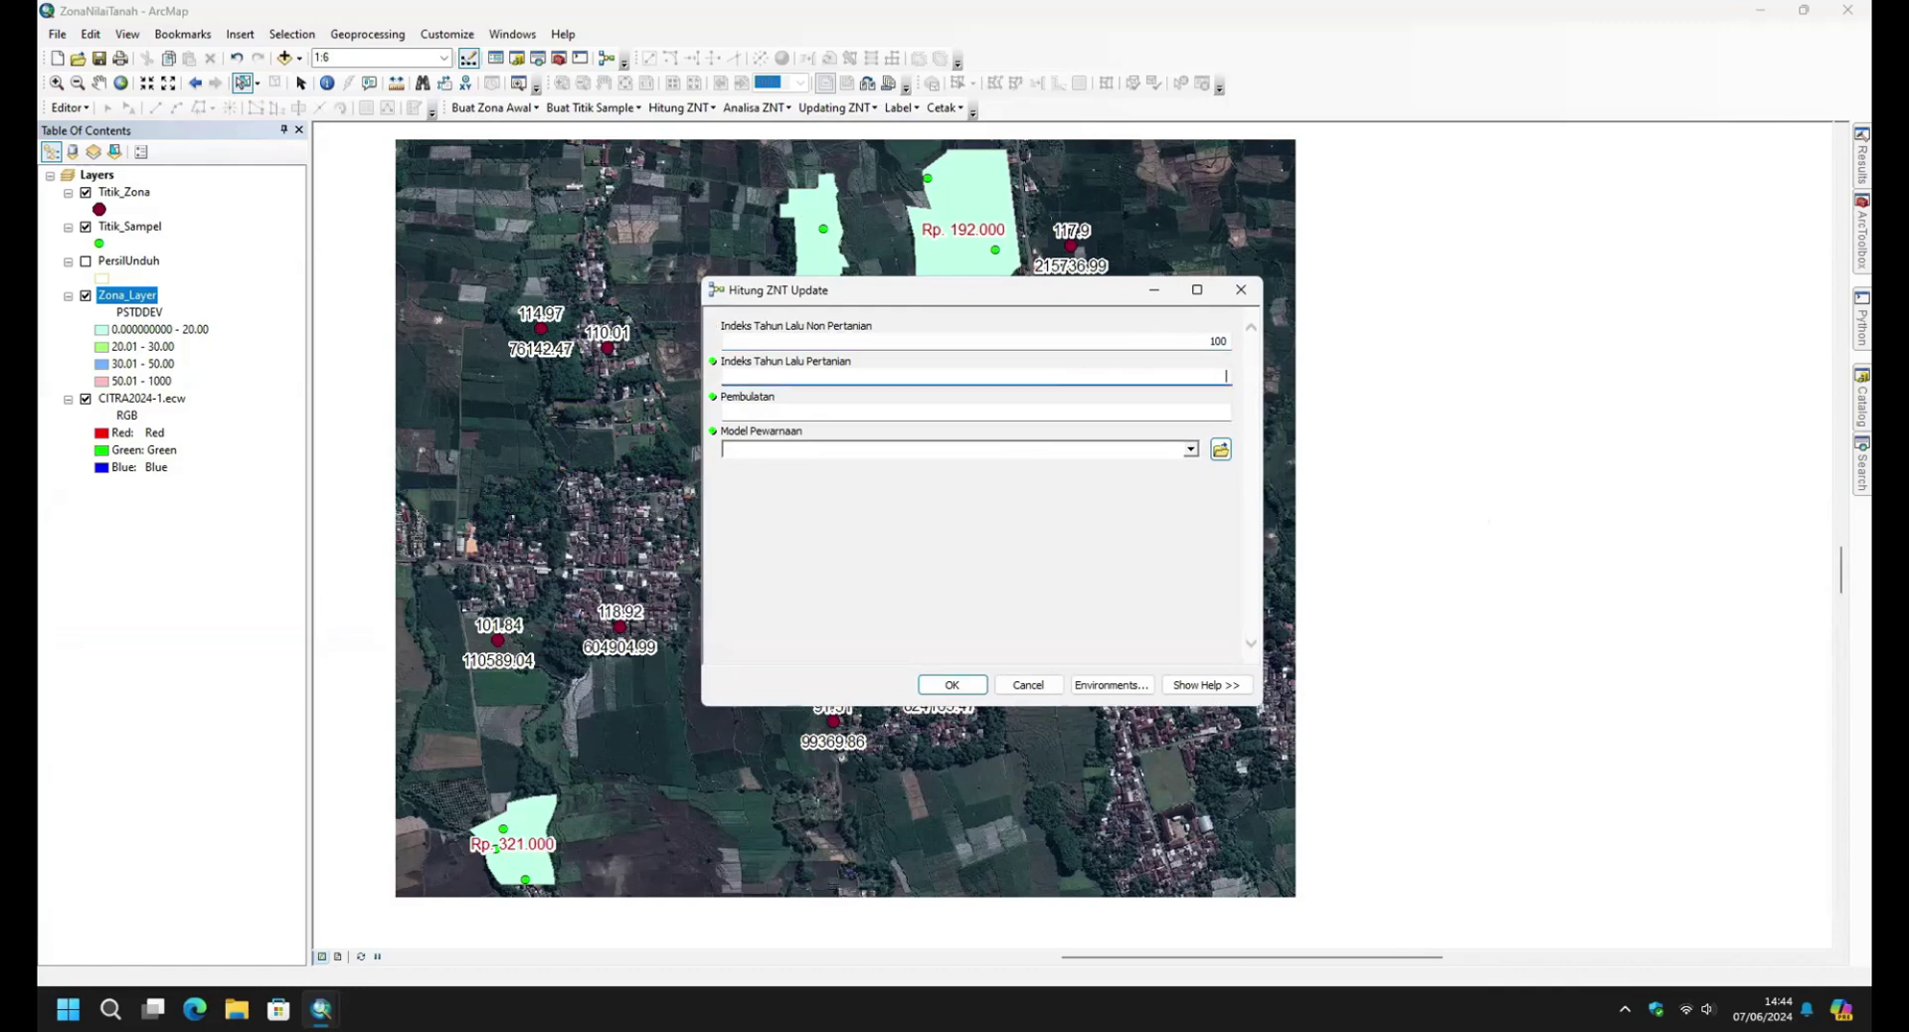
{"action": "left_click", "coordinate": [1226, 411]}
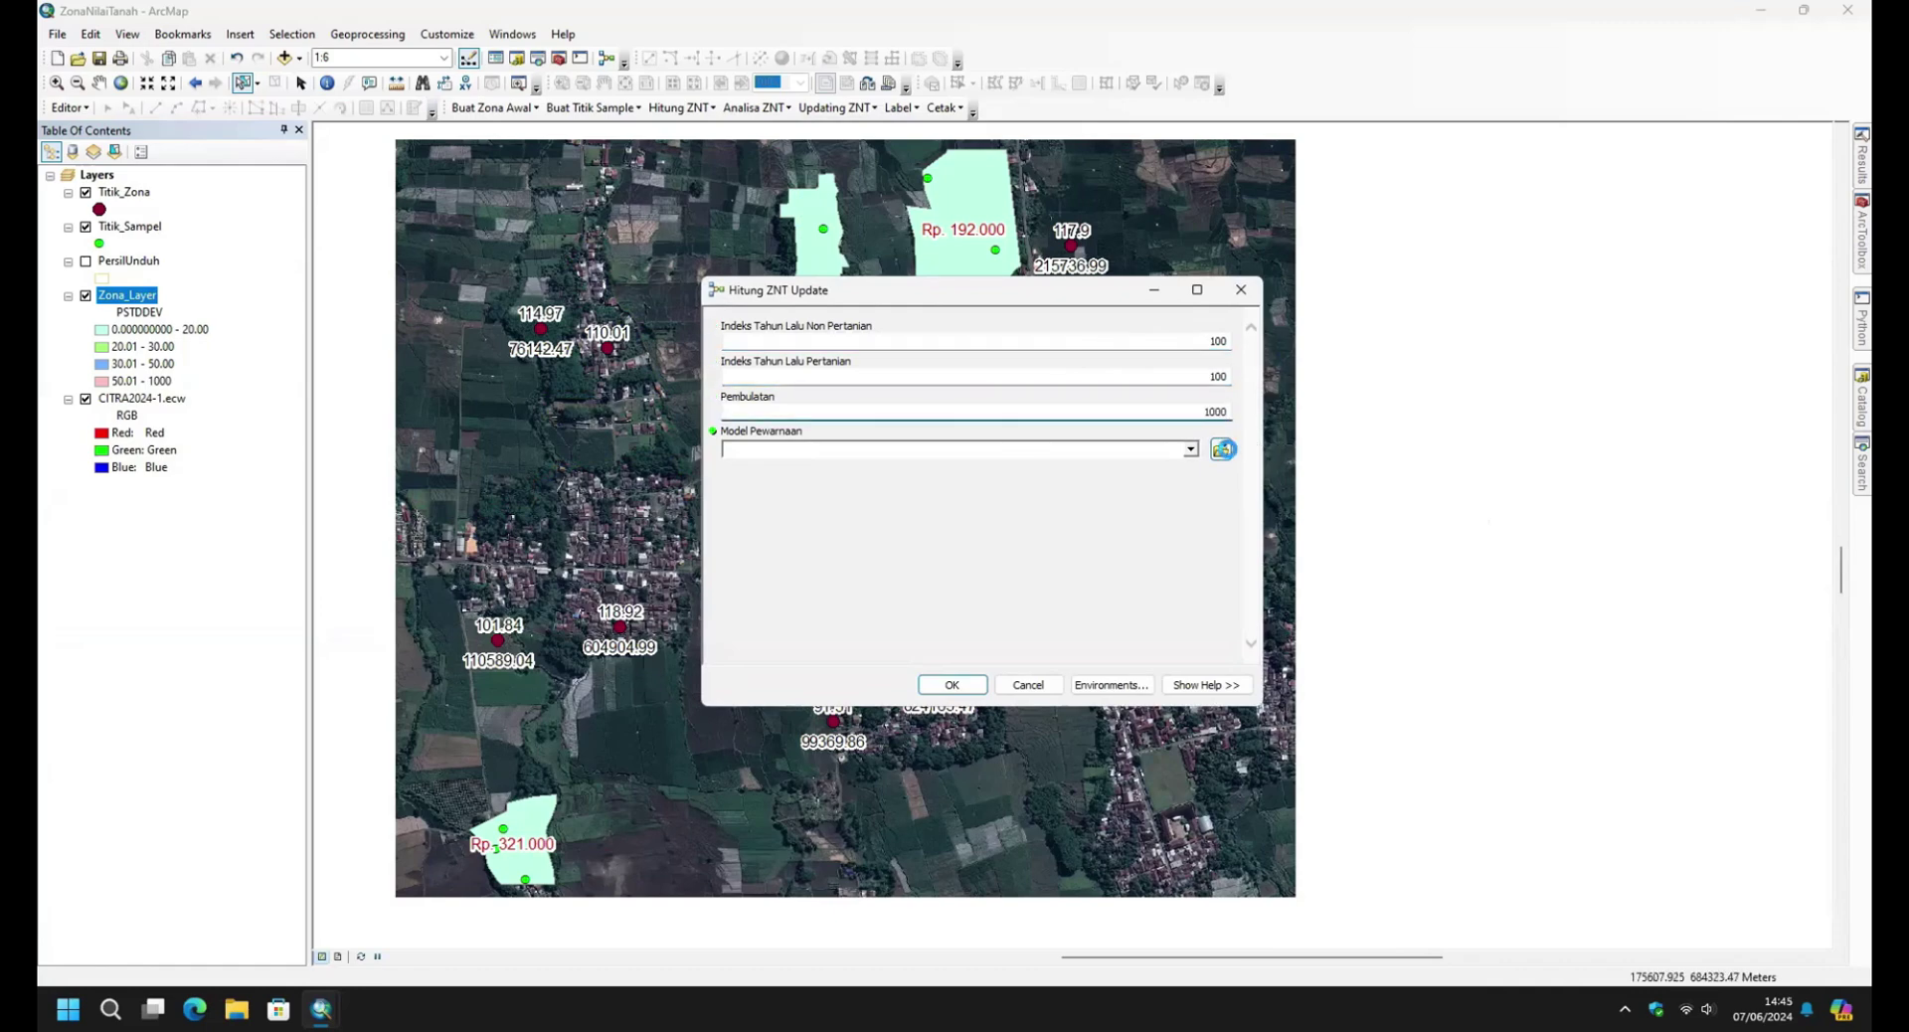
Use model pewarnaan 8 kelas ZNT.lyr as the Model Pewarnaan and run the Hitung ZNT Update calculation.
{"action": "left_click", "coordinate": [1221, 449]}
{"action": "left_click", "coordinate": [846, 406]}
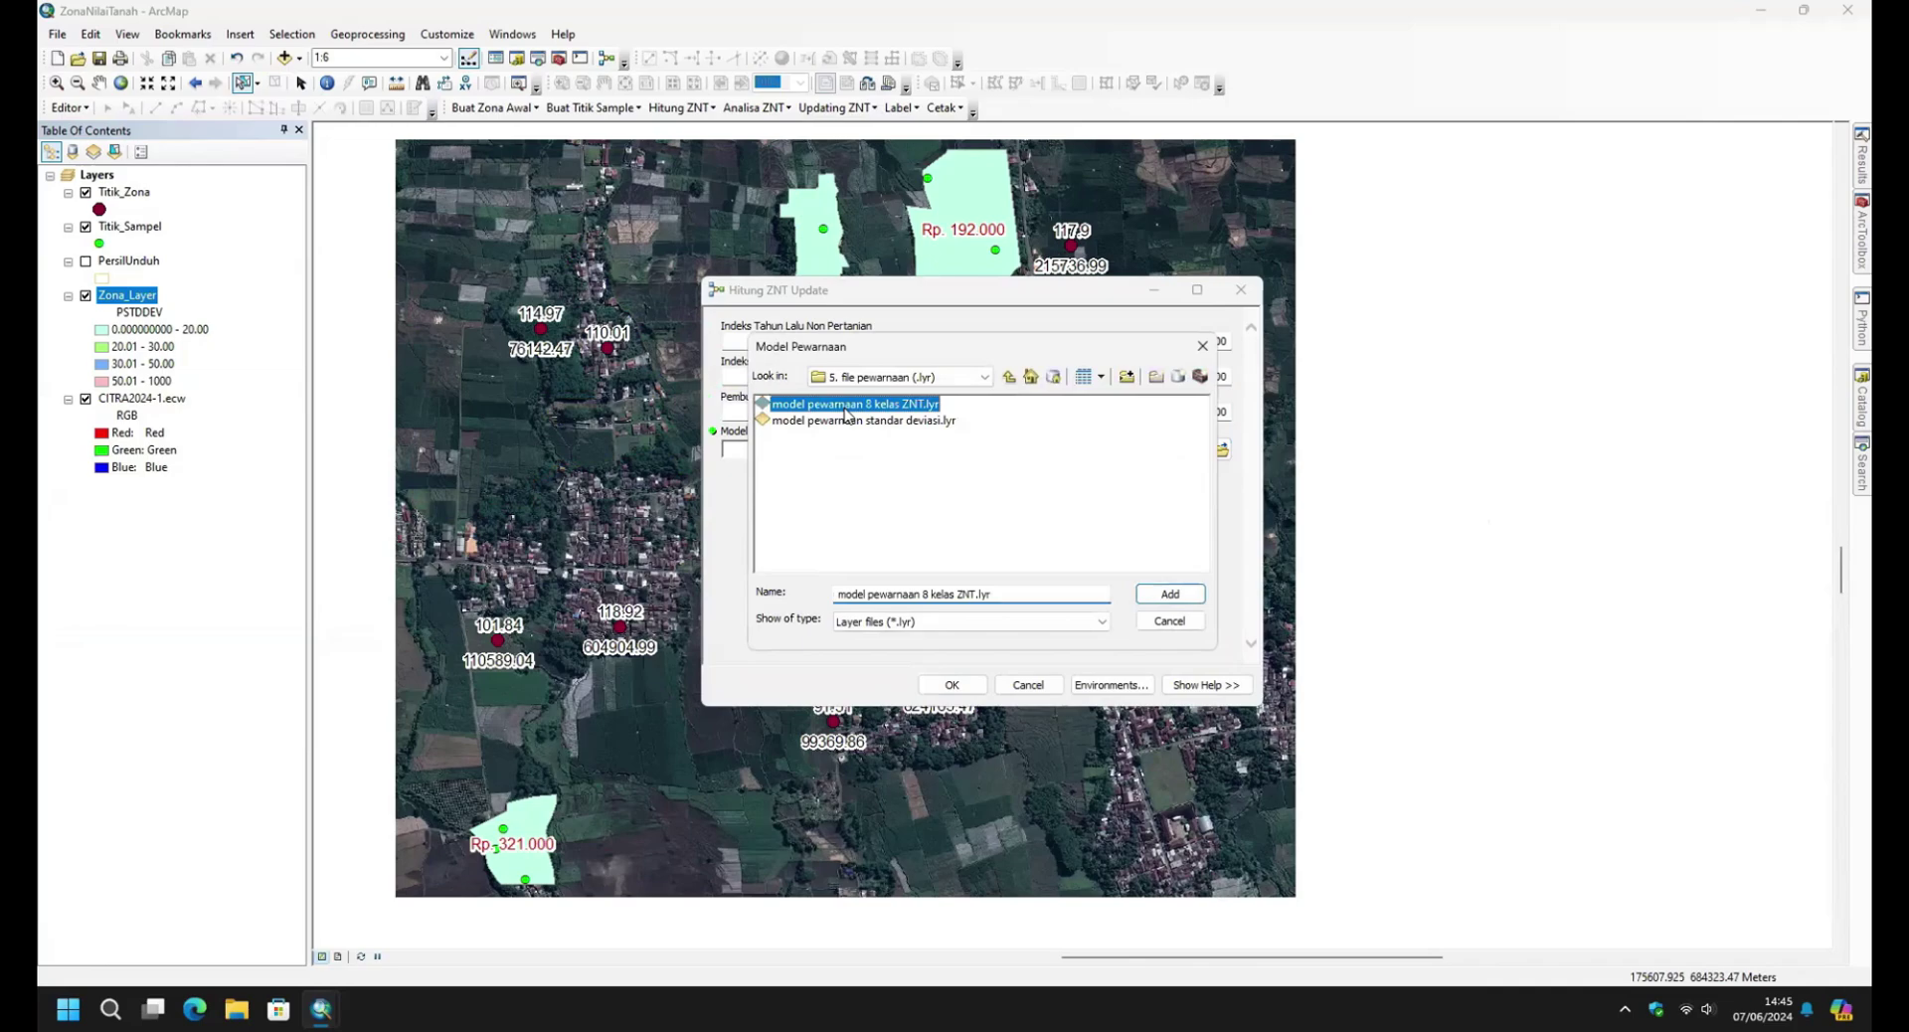
{"action": "left_click", "coordinate": [1159, 596]}
{"action": "left_click", "coordinate": [952, 685]}
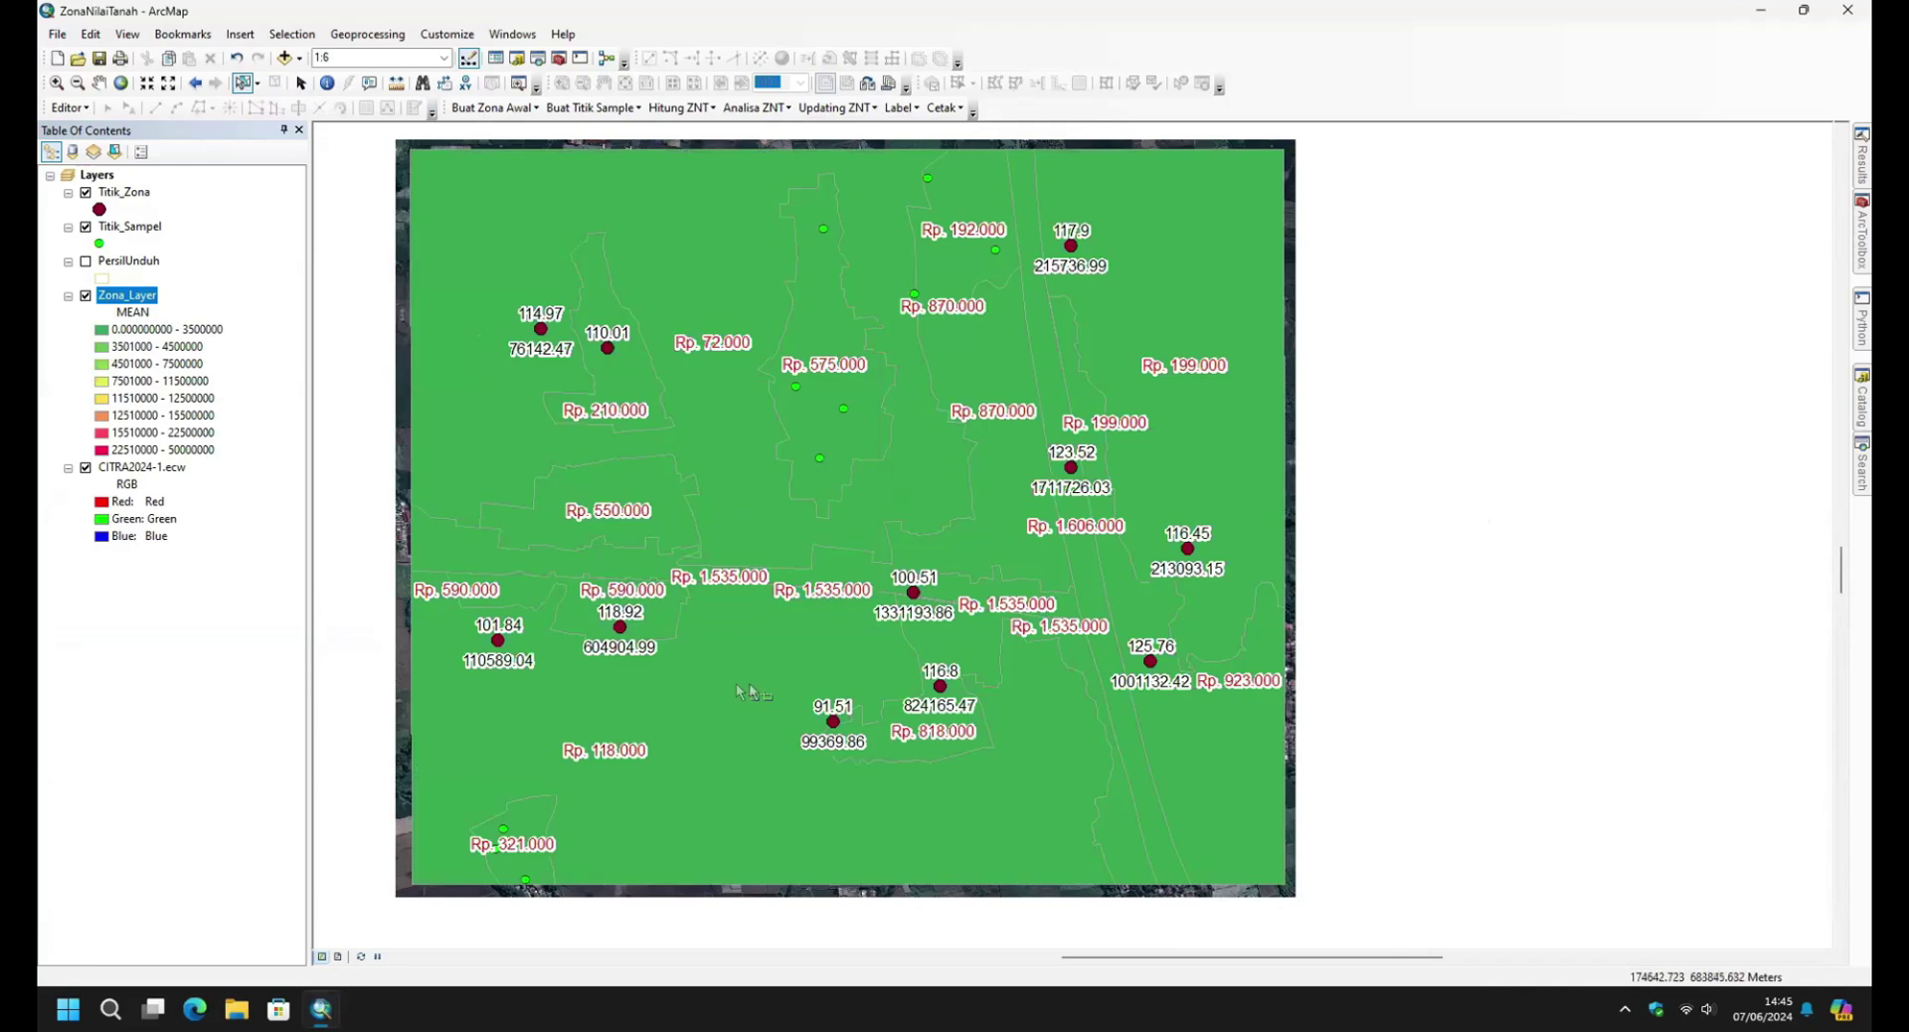
Reclassify the Zona_Layer graduated colors with the Quantile method and apply the new symbology to the map.
{"action": "right_click", "coordinate": [131, 303]}
{"action": "left_click", "coordinate": [167, 699]}
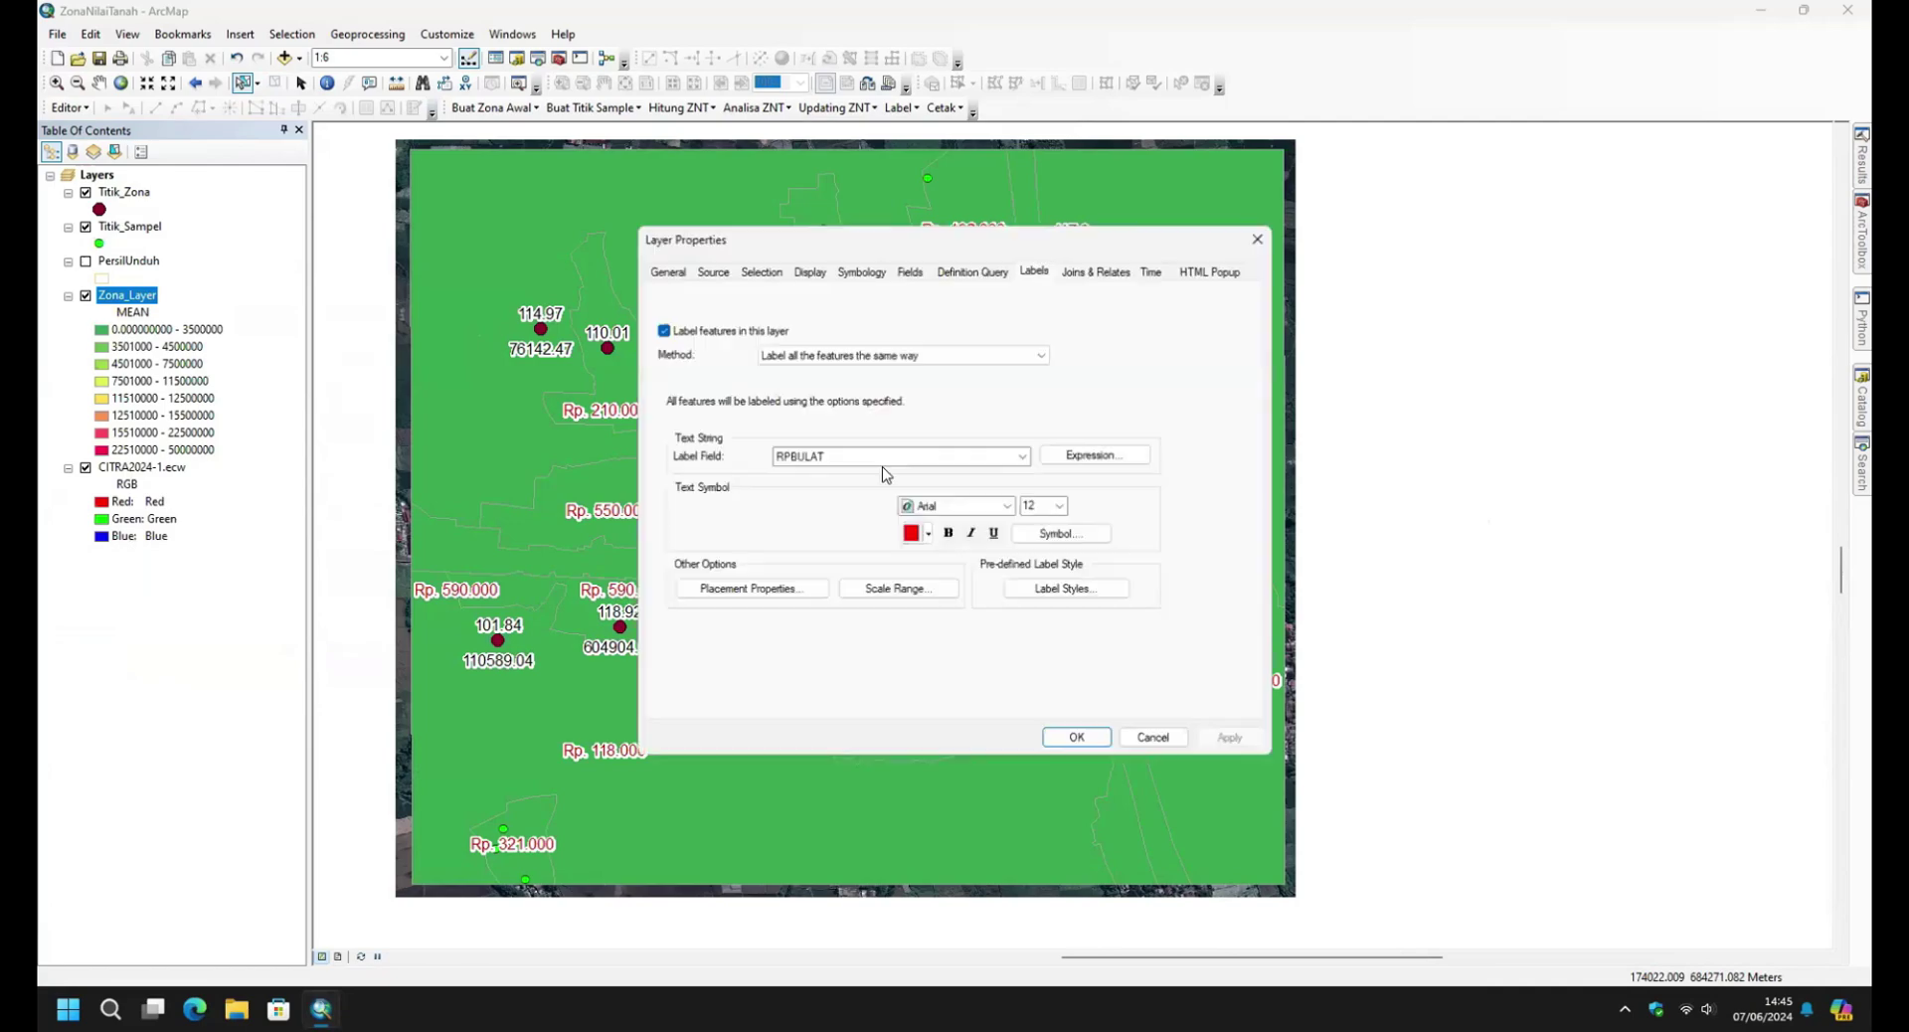
{"action": "left_click", "coordinate": [861, 272]}
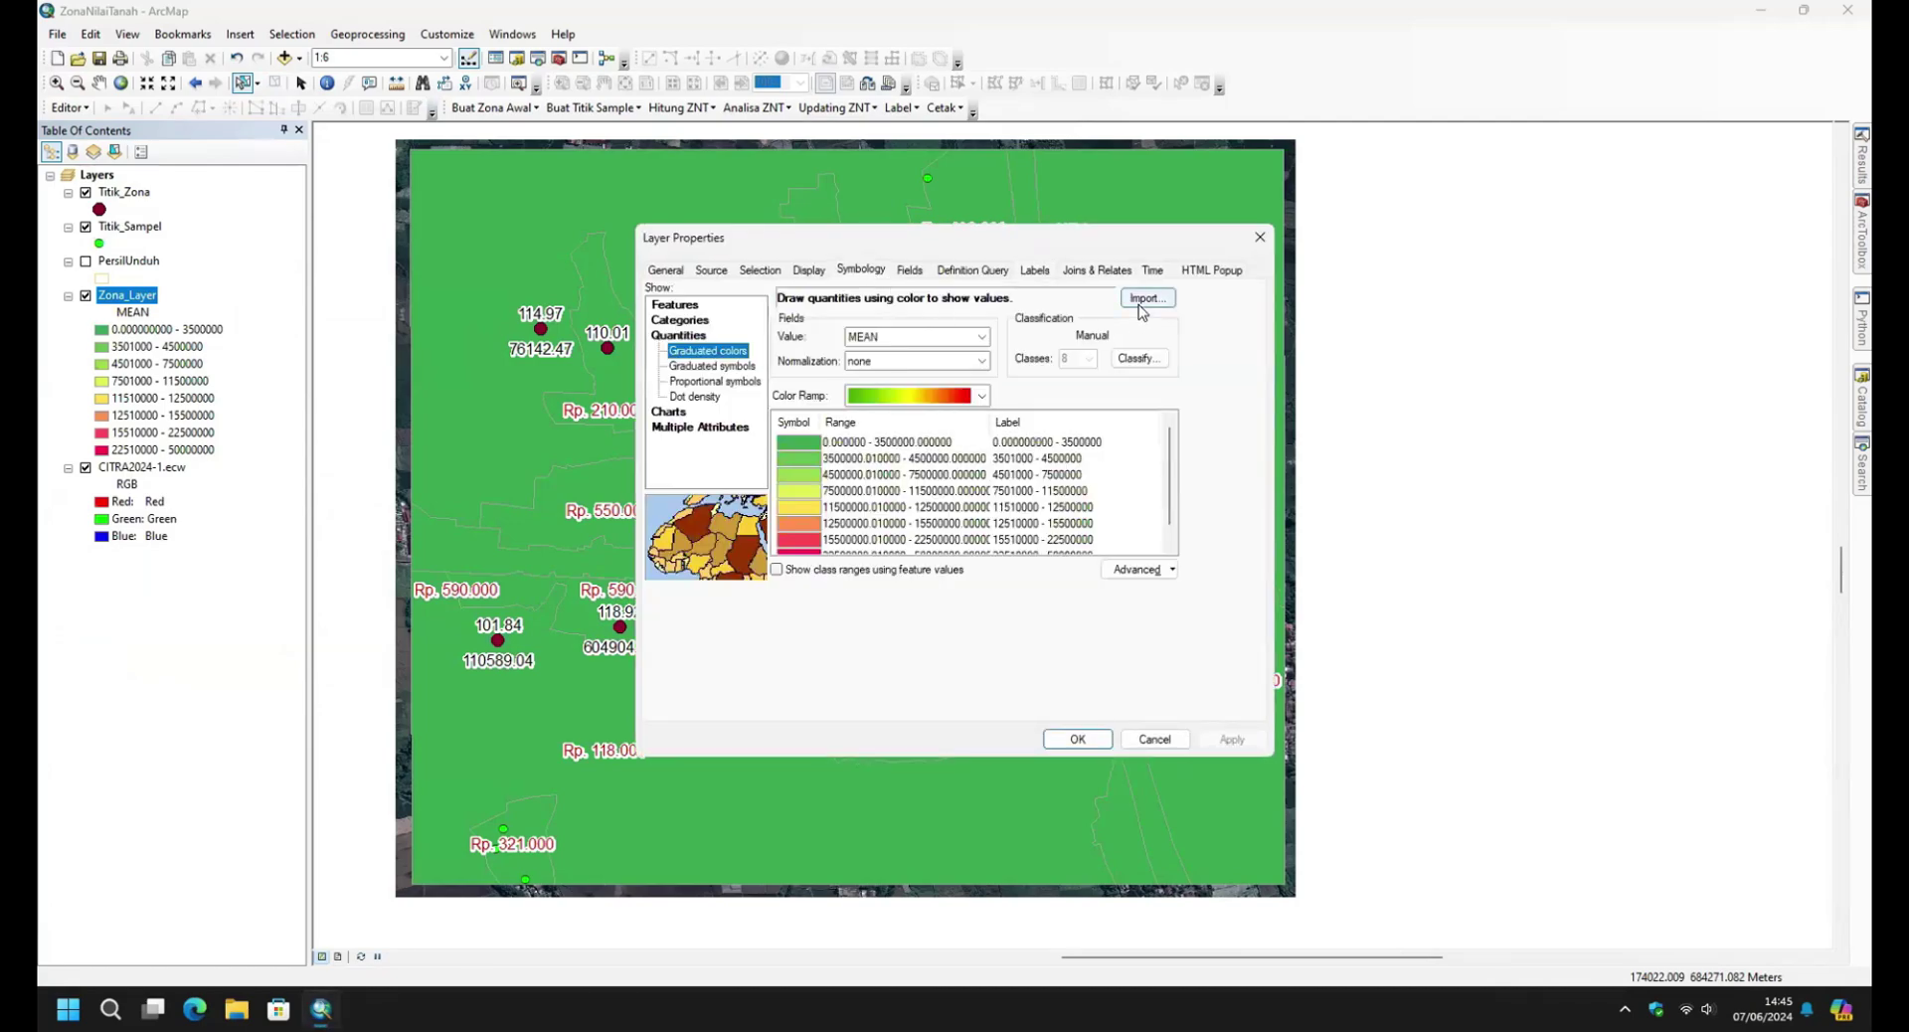
{"action": "left_click", "coordinate": [1136, 358]}
{"action": "left_click", "coordinate": [832, 314]}
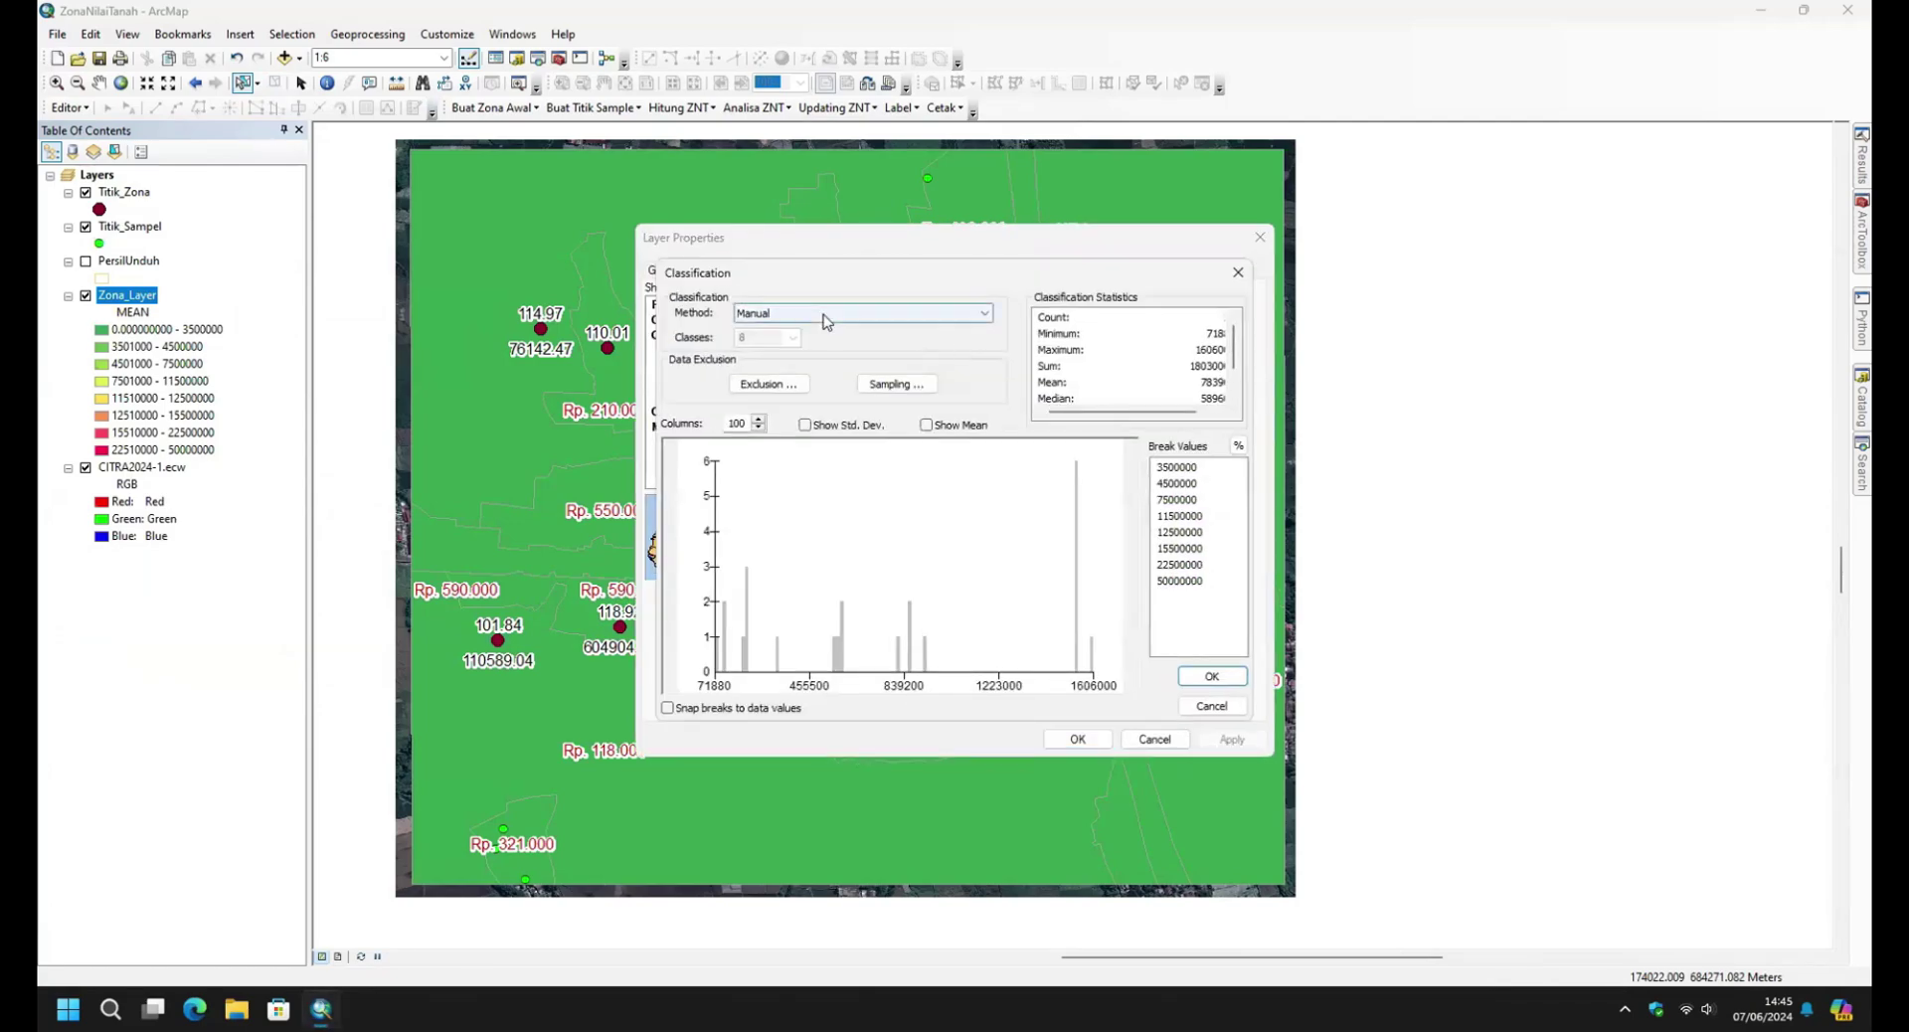
{"action": "left_click", "coordinate": [821, 366]}
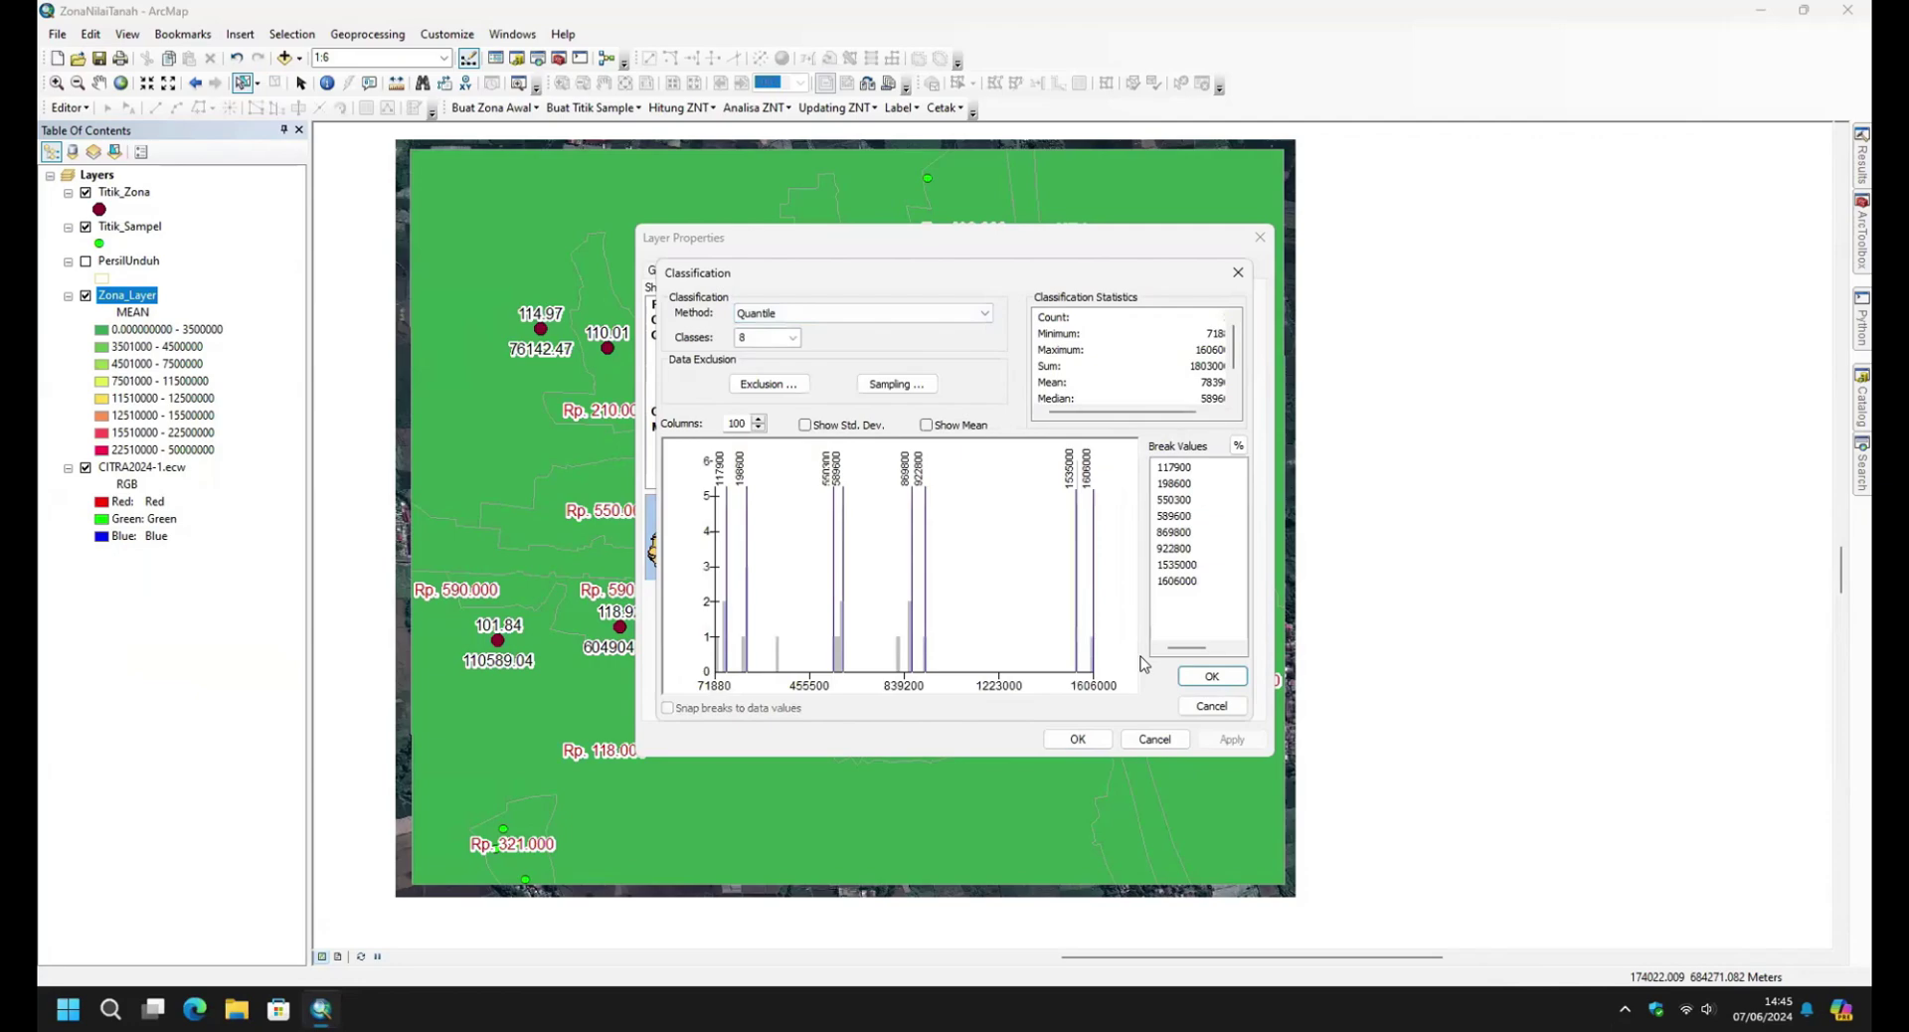
{"action": "left_click", "coordinate": [1213, 677]}
{"action": "left_click", "coordinate": [1211, 741]}
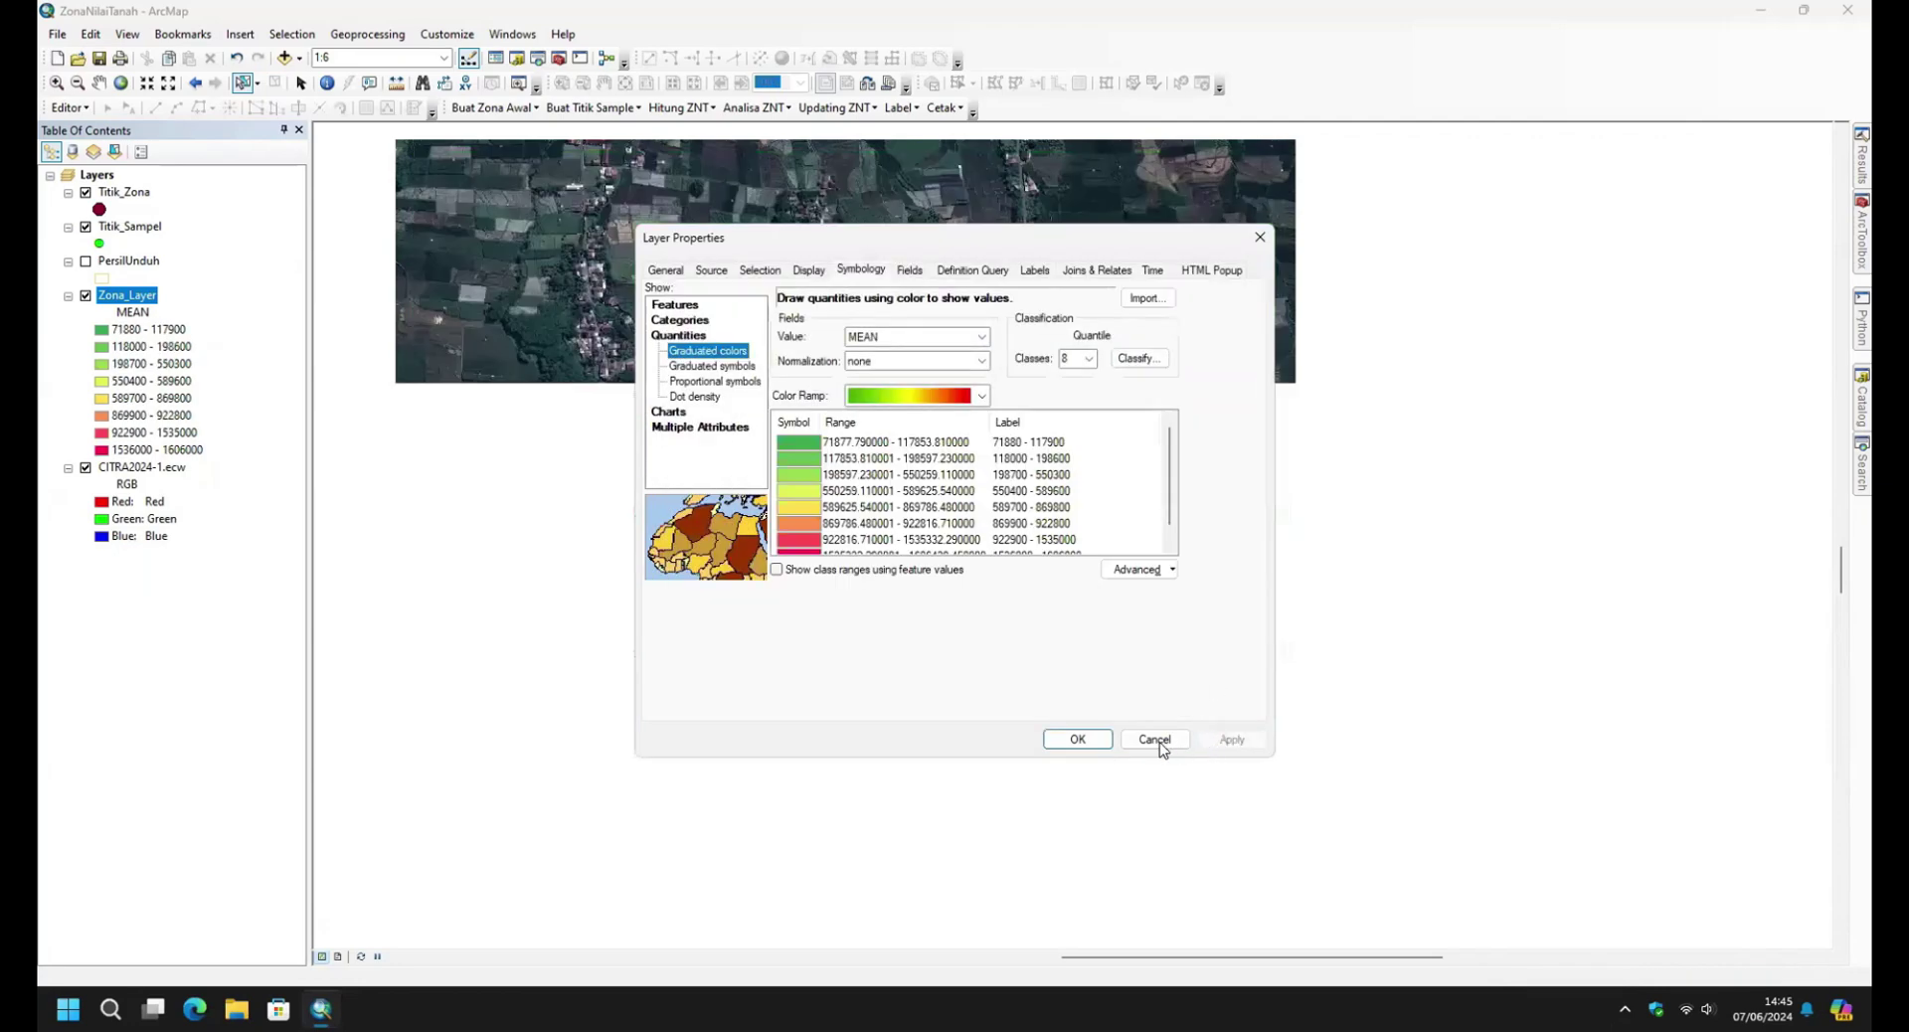
{"action": "left_click", "coordinate": [1155, 740]}
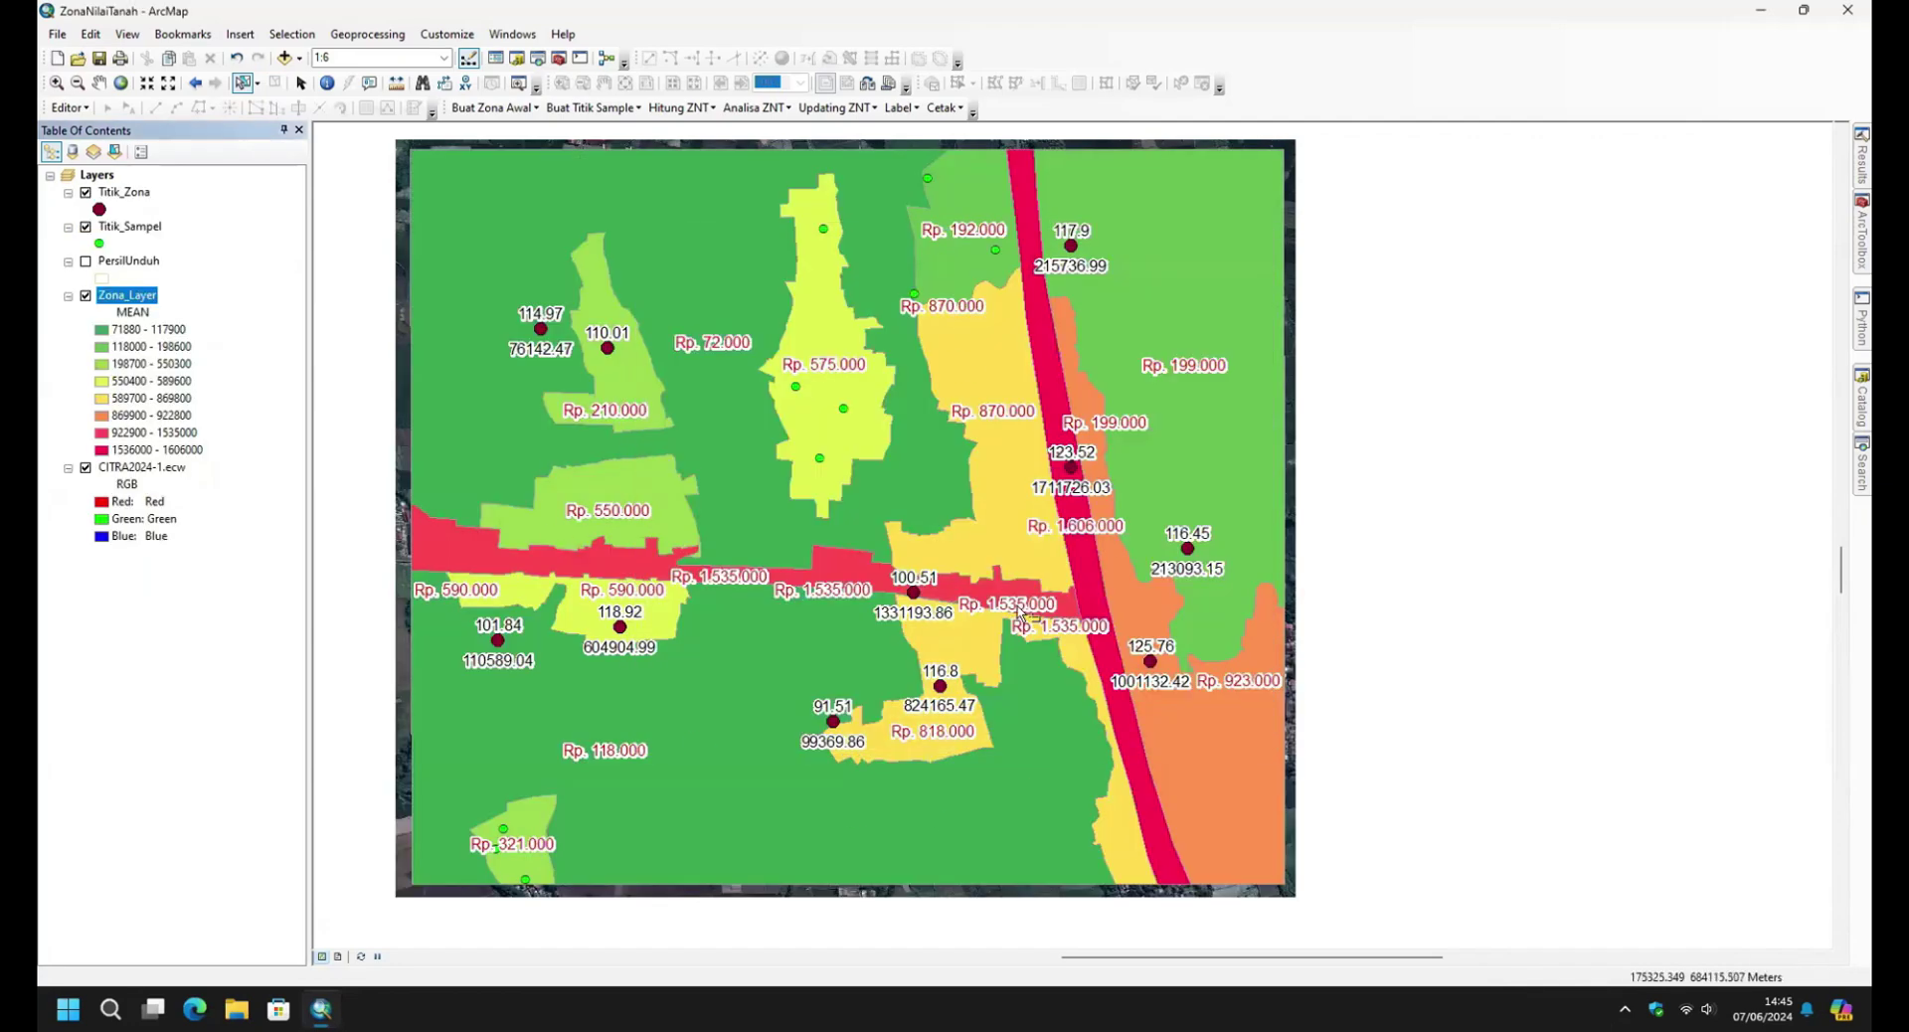